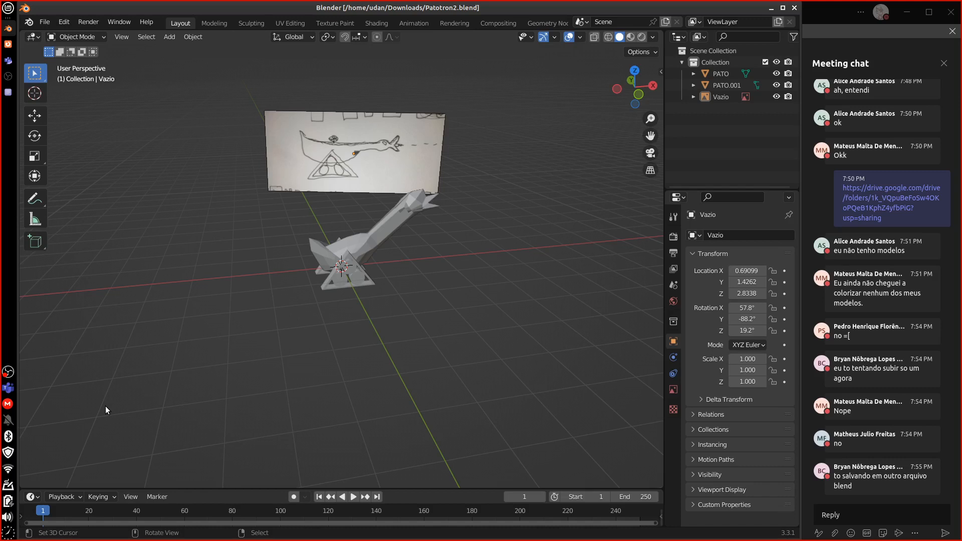
{"action": "left_click", "coordinate": [830, 403]}
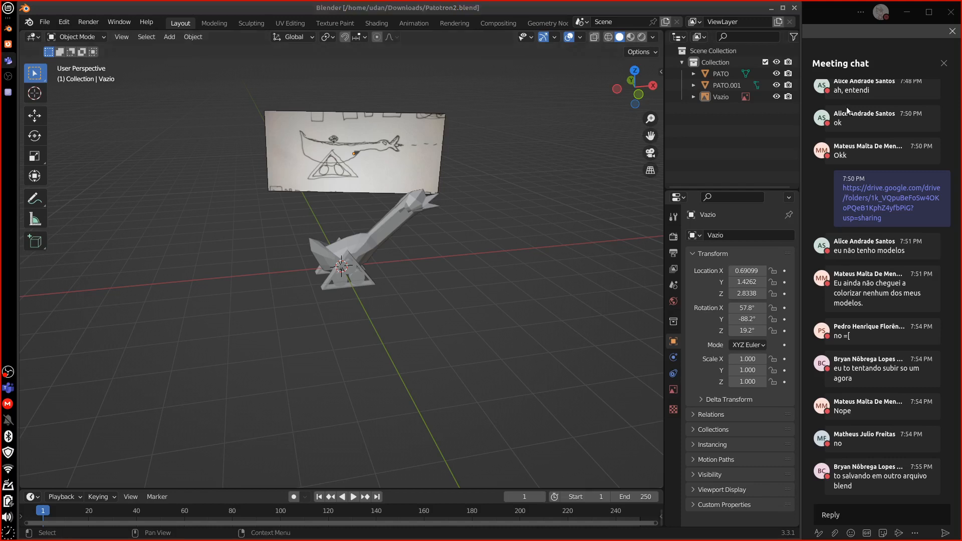
{"action": "left_click", "coordinate": [431, 260]}
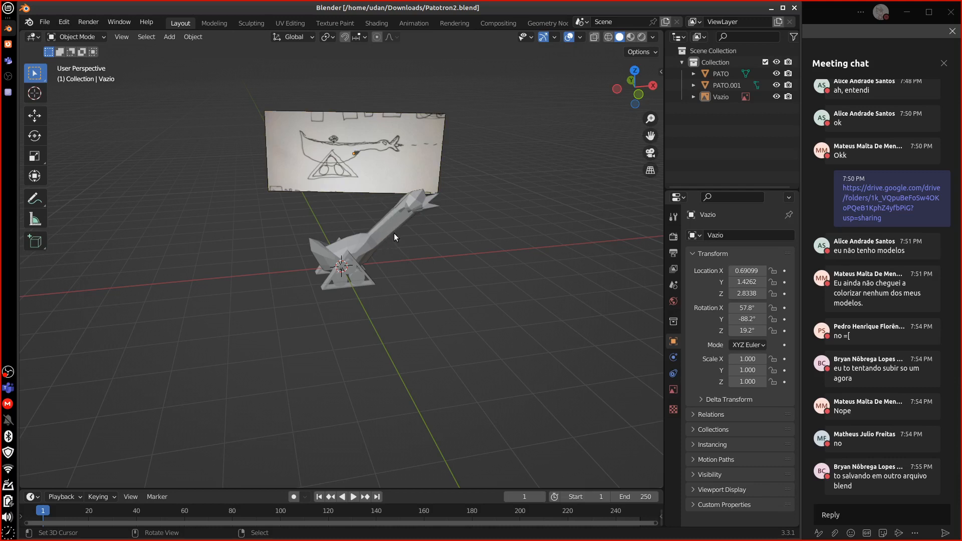
{"action": "mouse_move", "coordinate": [405, 234]}
{"action": "middle_mouse_down"}
{"action": "mouse_move", "coordinate": [356, 233]}
{"action": "mouse_move", "coordinate": [396, 220]}
{"action": "mouse_move", "coordinate": [408, 230]}
{"action": "mouse_move", "coordinate": [386, 230]}
{"action": "middle_mouse_up"}
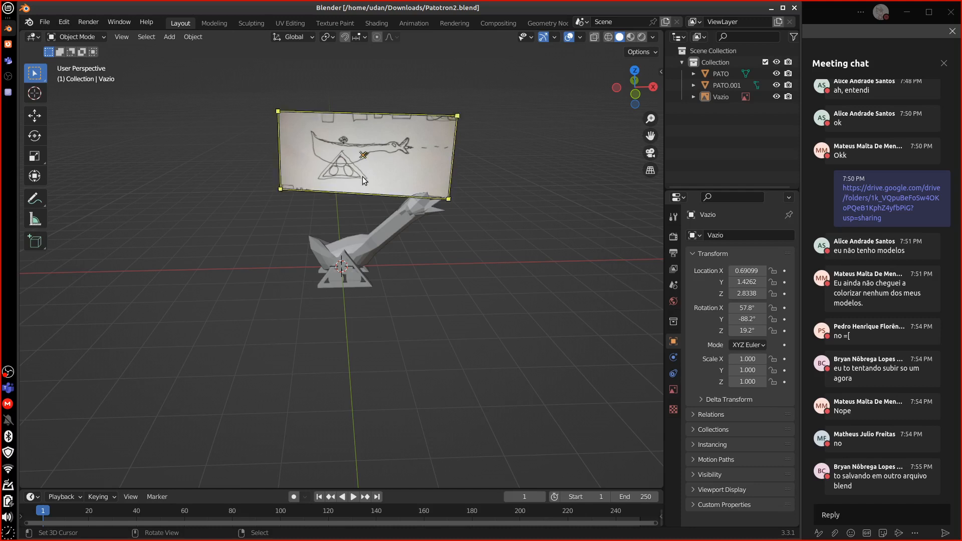
Widen the outliner and properties area and expand the PATO, PATO.001 and Vazio entries to show their data.
{"action": "left_click_drag", "start_coordinate": [665, 182], "coordinate": [598, 150]}
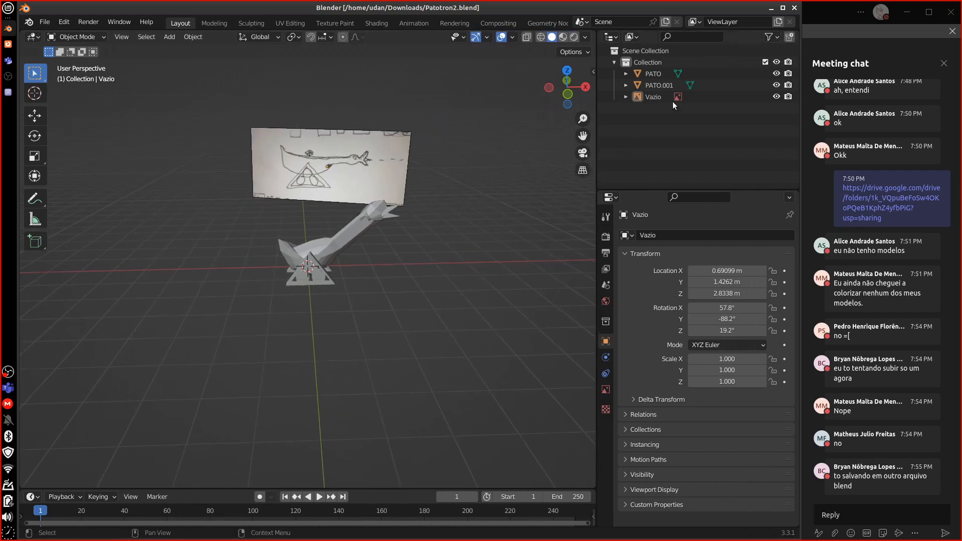
{"action": "left_click", "coordinate": [625, 97]}
{"action": "left_click", "coordinate": [625, 85]}
{"action": "left_click", "coordinate": [626, 74]}
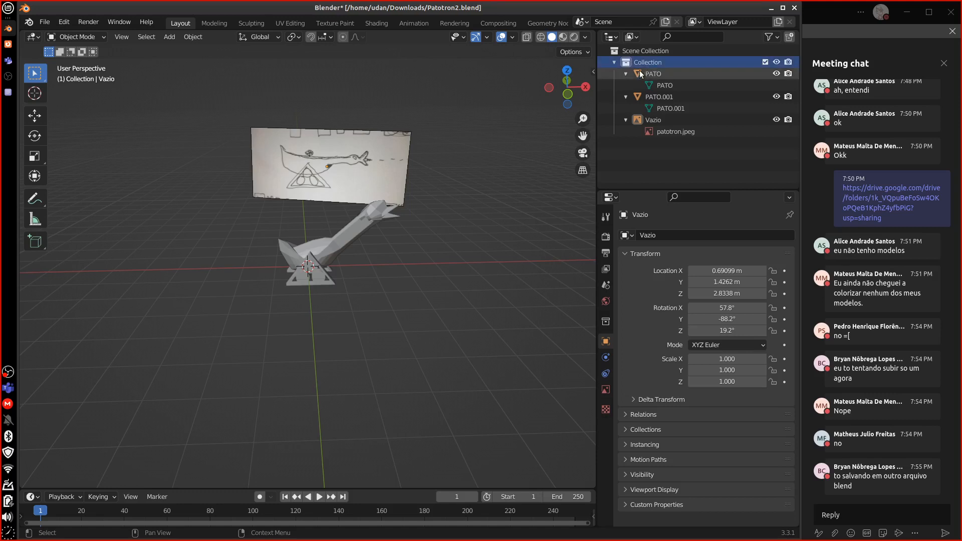
Rename the collection as Pato.
{"action": "double_click", "coordinate": [648, 62]}
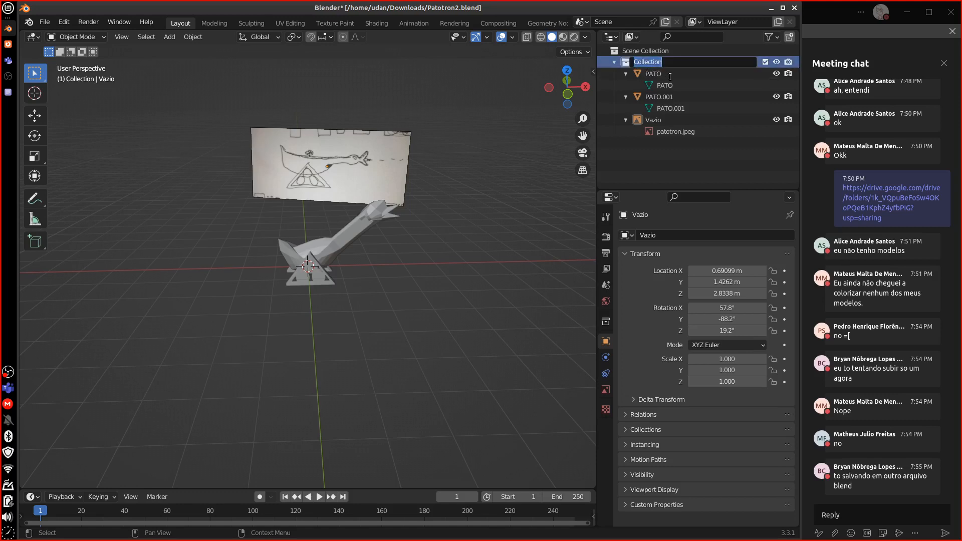
{"action": "type", "text": "PatoCollct"}
{"action": "key", "text": "BackSpace"}
{"action": "key", "text": "BackSpace"}
{"action": "key", "text": "BackSpace"}
{"action": "key", "text": "BackSpace"}
{"action": "key", "text": "BackSpace"}
{"action": "key", "text": "BackSpace"}
{"action": "key", "text": "Return"}
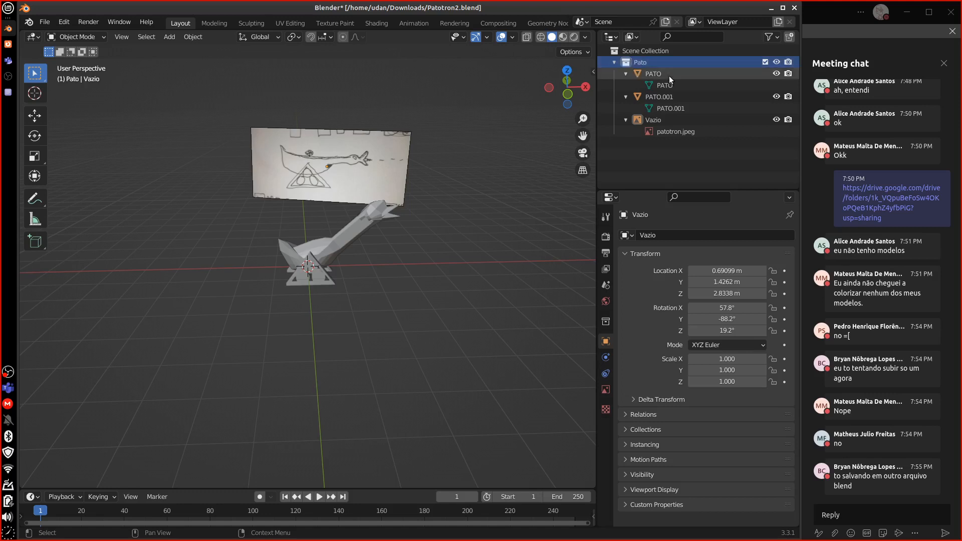
Select PATO and PATO.001 in turn and examine from the front which half of the duck each one forms.
{"action": "left_click", "coordinate": [656, 74]}
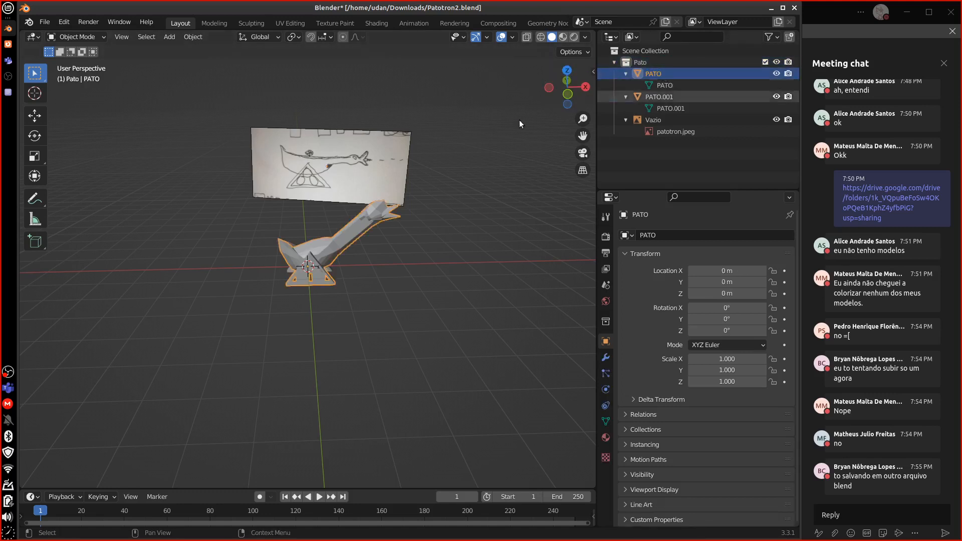
{"action": "middle_click_drag", "start_coordinate": [354, 213], "coordinate": [204, 197]}
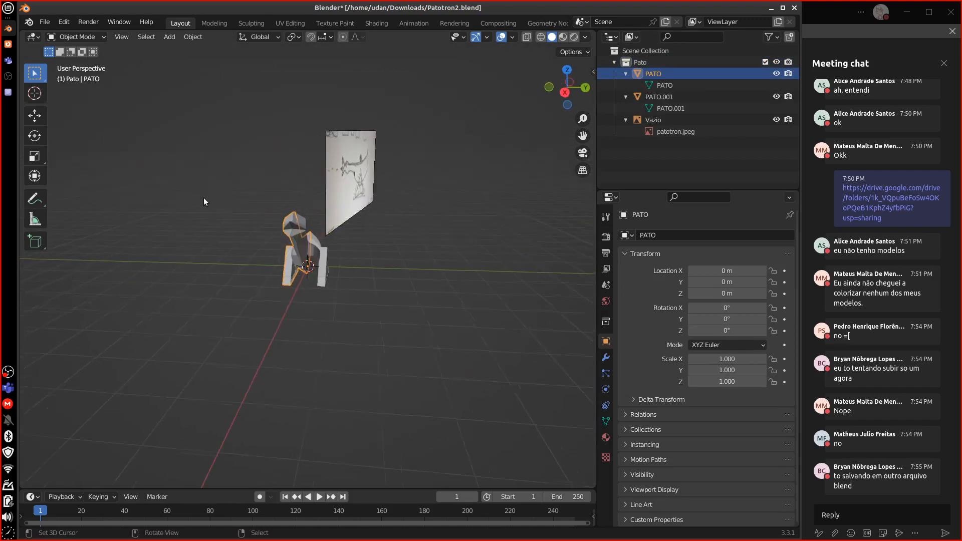
{"action": "left_click", "coordinate": [662, 110]}
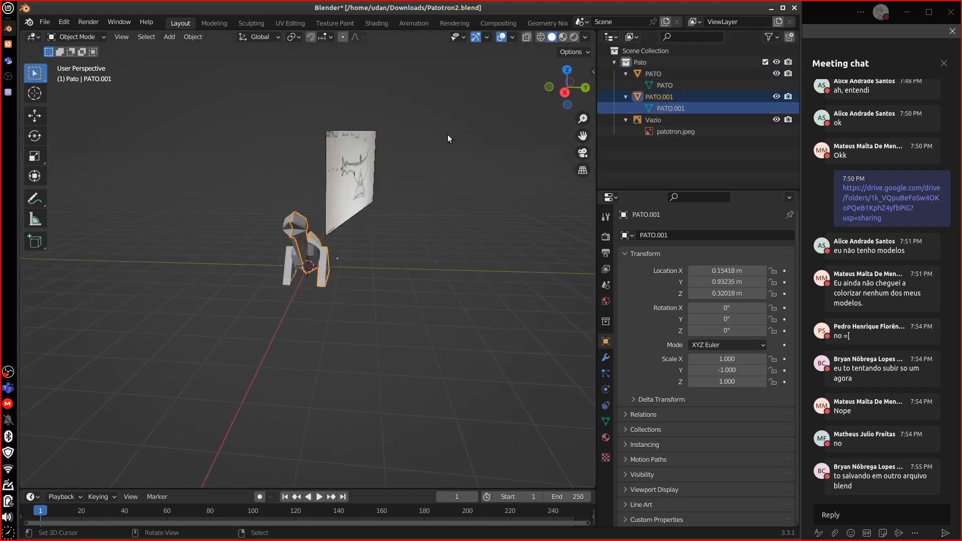
{"action": "middle_click_drag", "start_coordinate": [447, 134], "coordinate": [303, 191]}
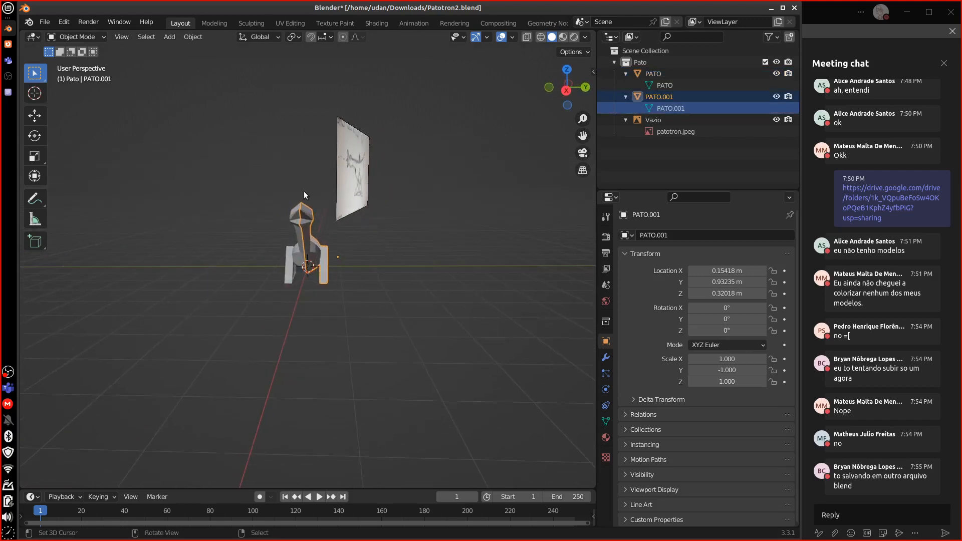
{"action": "left_click", "coordinate": [293, 259]}
{"action": "left_click", "coordinate": [291, 263]}
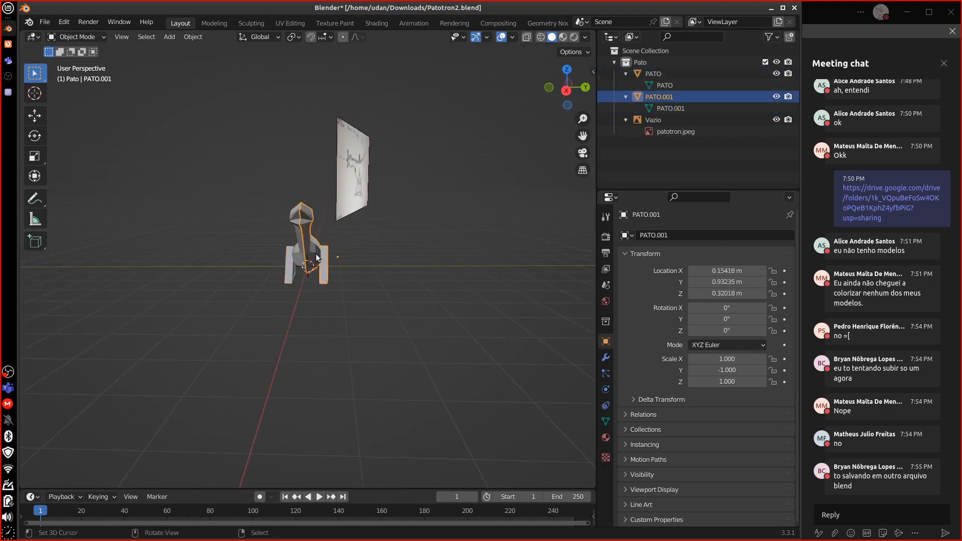
{"action": "left_click", "coordinate": [289, 266]}
{"action": "left_click", "coordinate": [288, 265]}
{"action": "left_click", "coordinate": [288, 266]}
{"action": "left_click", "coordinate": [288, 266]}
{"action": "left_click", "coordinate": [287, 266]}
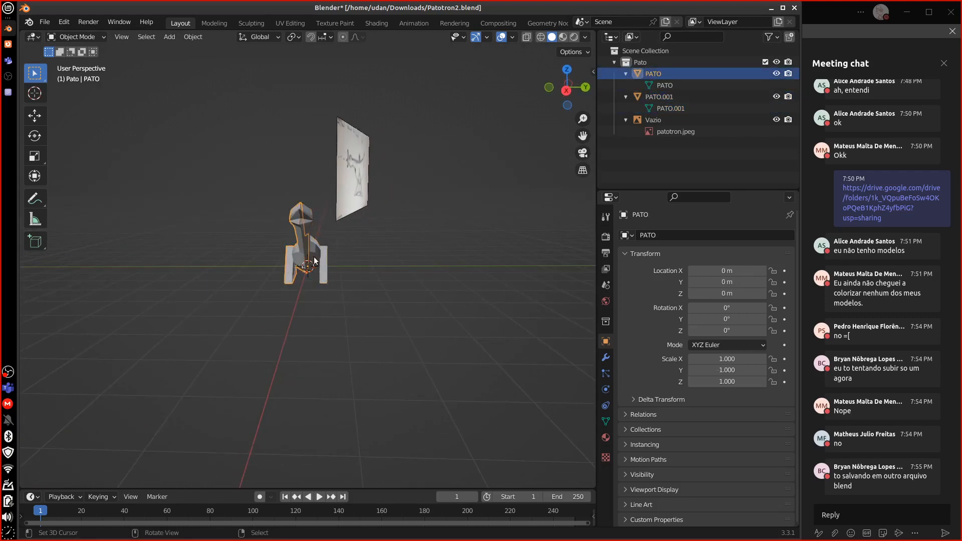
{"action": "left_click", "coordinate": [285, 268]}
{"action": "left_click", "coordinate": [285, 268]}
{"action": "left_click", "coordinate": [284, 266]}
{"action": "left_click", "coordinate": [284, 265]}
{"action": "left_click", "coordinate": [284, 266]}
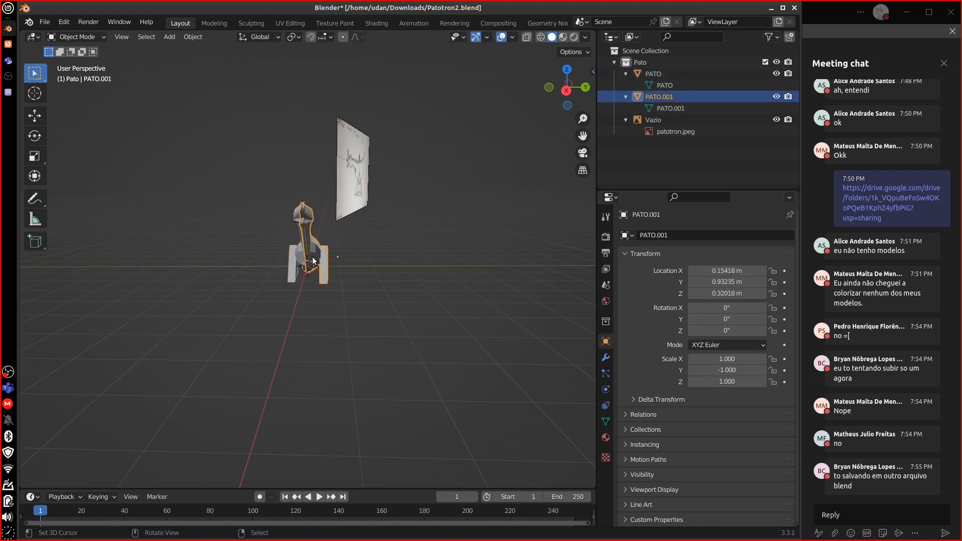
{"action": "left_click", "coordinate": [313, 261]}
{"action": "key", "text": "g"}
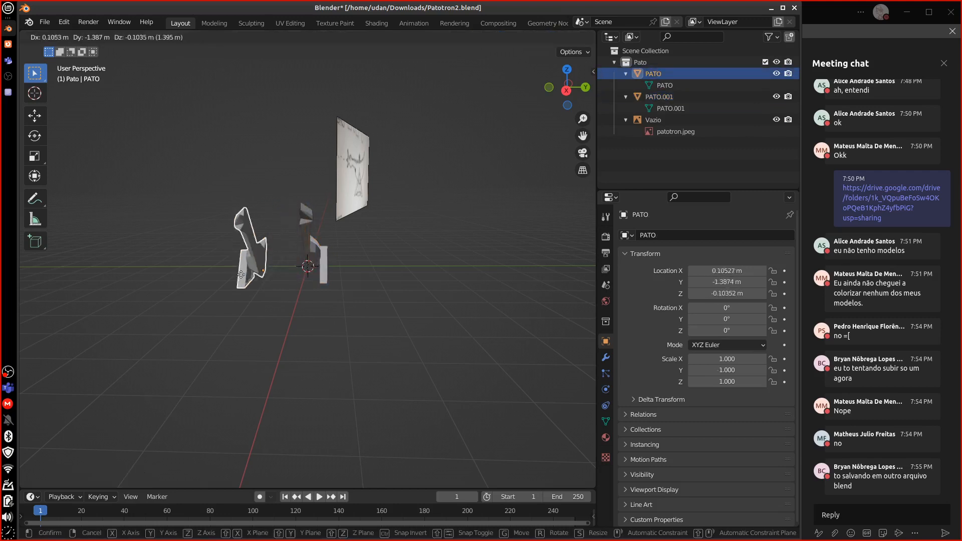
{"action": "key", "text": "Escape"}
{"action": "middle_click_drag", "start_coordinate": [245, 222], "coordinate": [365, 109]}
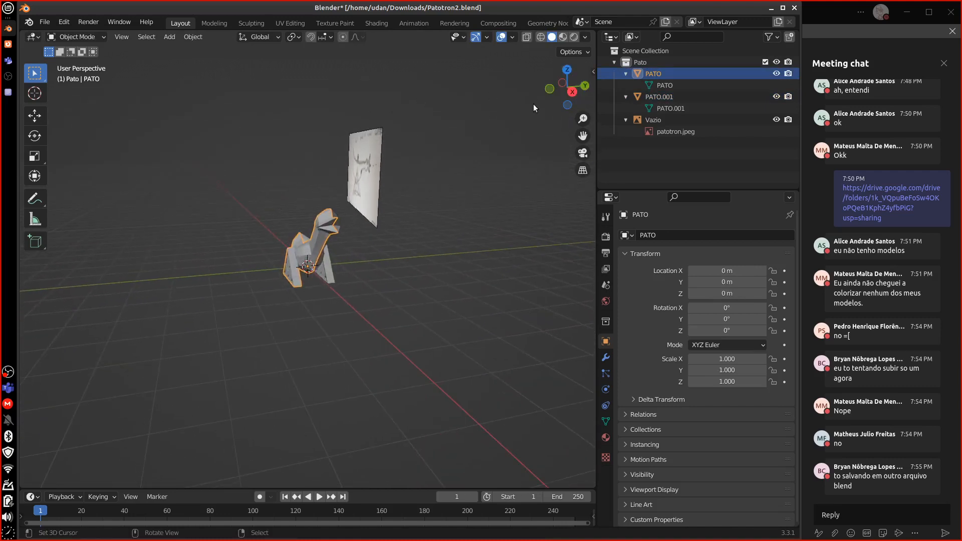
{"action": "middle_click_drag", "start_coordinate": [345, 252], "coordinate": [311, 223]}
{"action": "key", "text": "g"}
{"action": "right_click", "coordinate": [368, 209]}
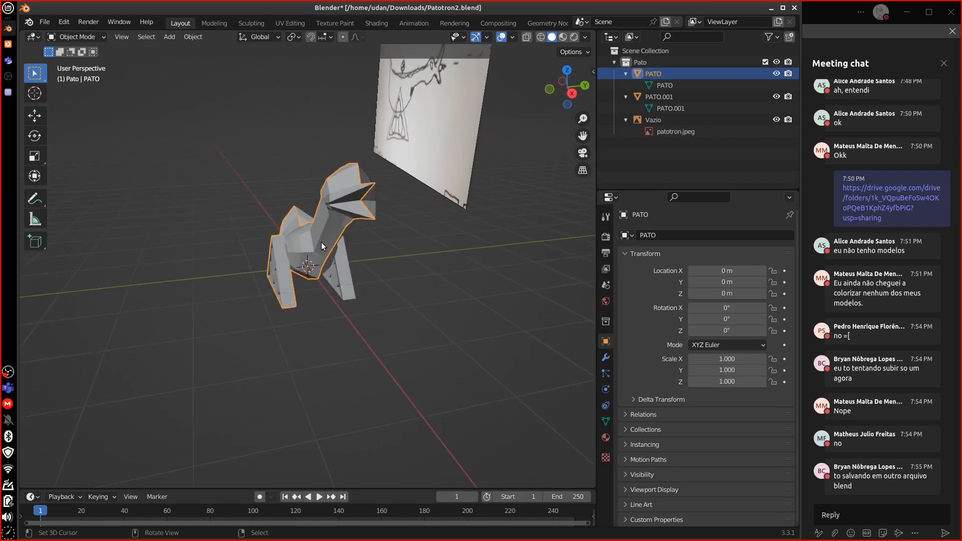
{"action": "key", "text": "g"}
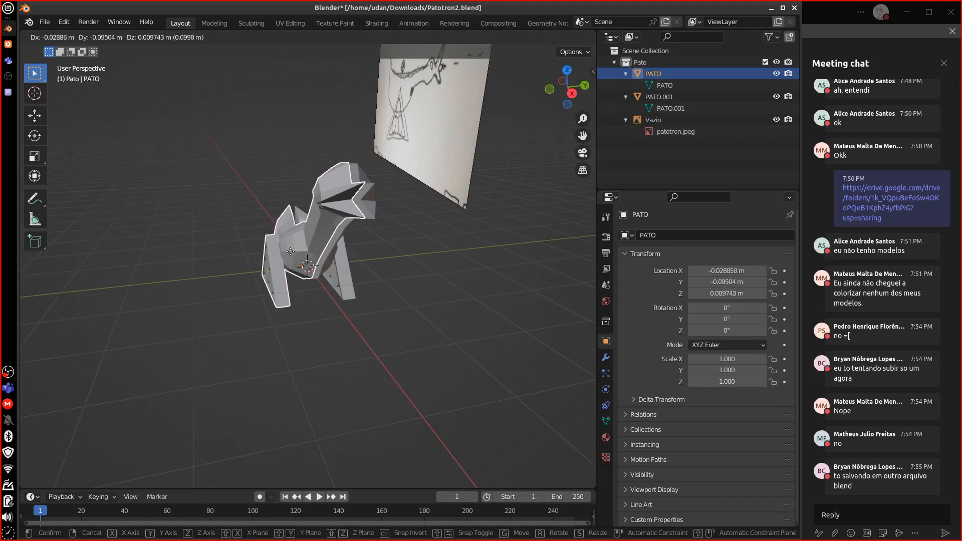
{"action": "key", "text": "Escape"}
{"action": "middle_click_drag", "start_coordinate": [290, 251], "coordinate": [356, 155]}
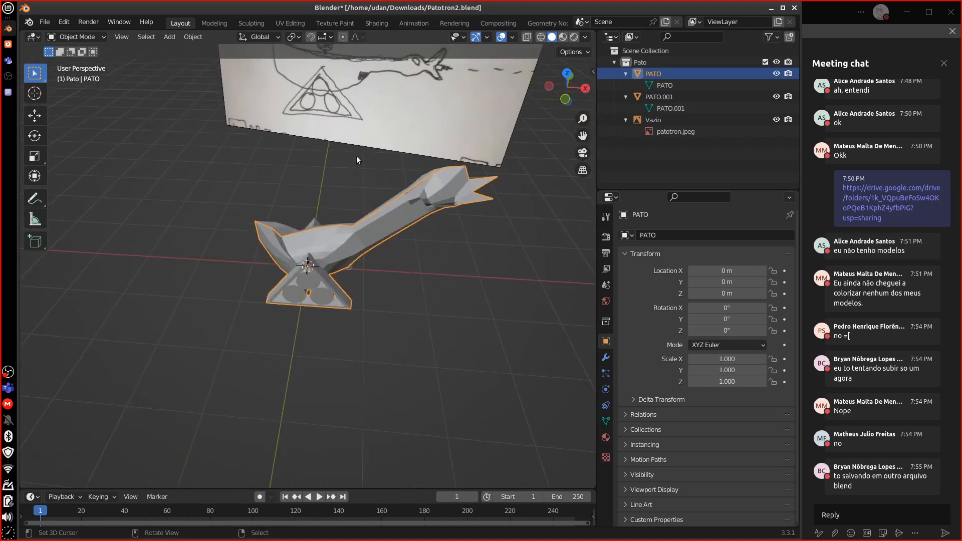
Rename the PATO object and its mesh data as PatoDireita.
{"action": "double_click", "coordinate": [666, 73]}
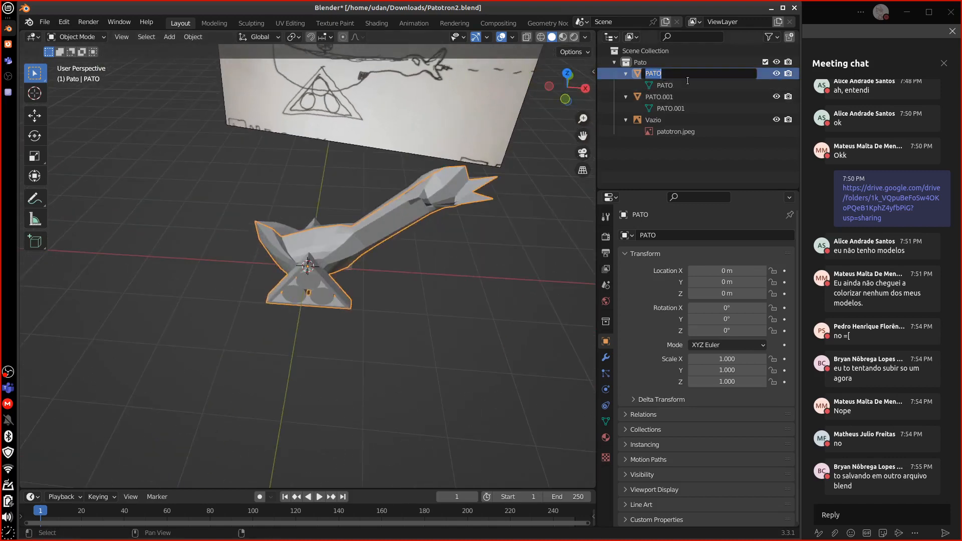
{"action": "type", "text": "Pato"}
{"action": "type", "text": "Direita"}
{"action": "key", "text": "Return"}
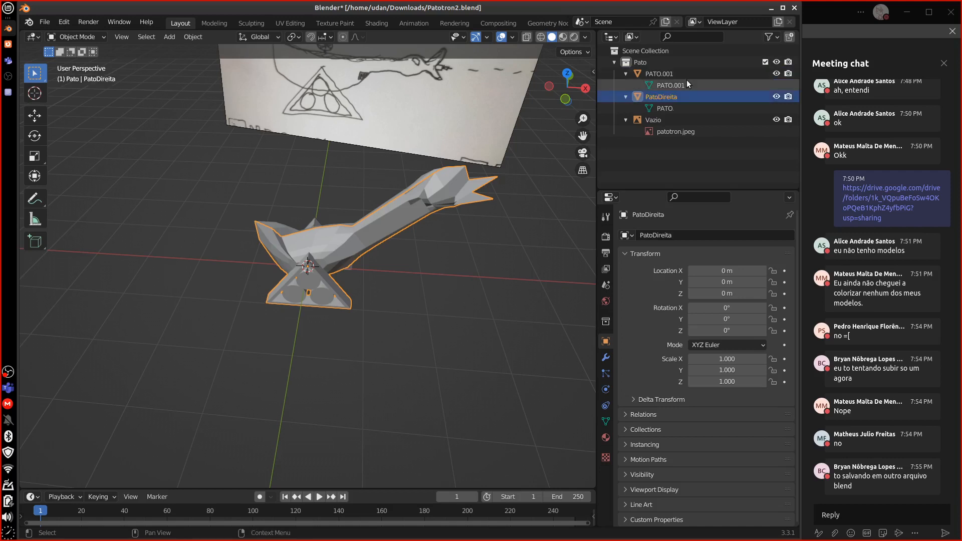
{"action": "double_click", "coordinate": [667, 107]}
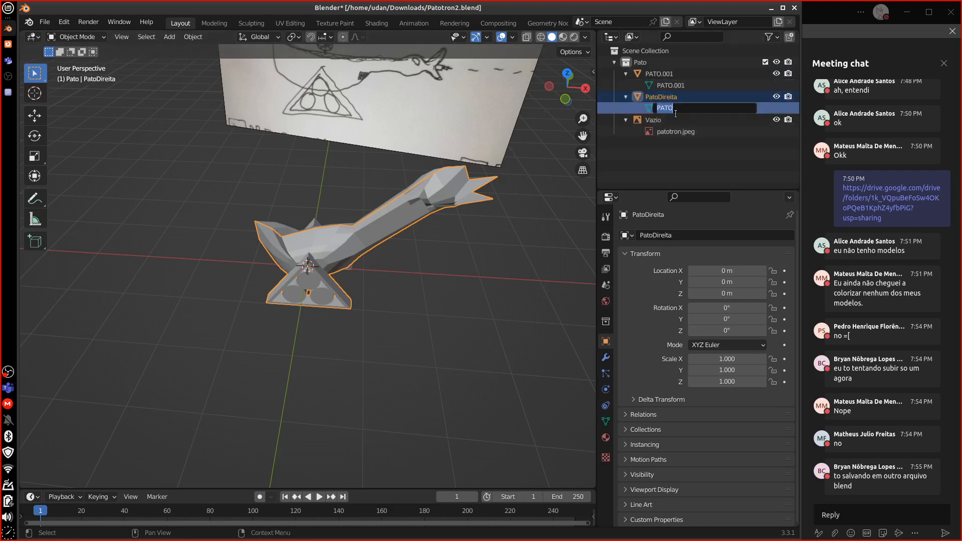
{"action": "type", "text": "PatoDireita"}
{"action": "key", "text": "Return"}
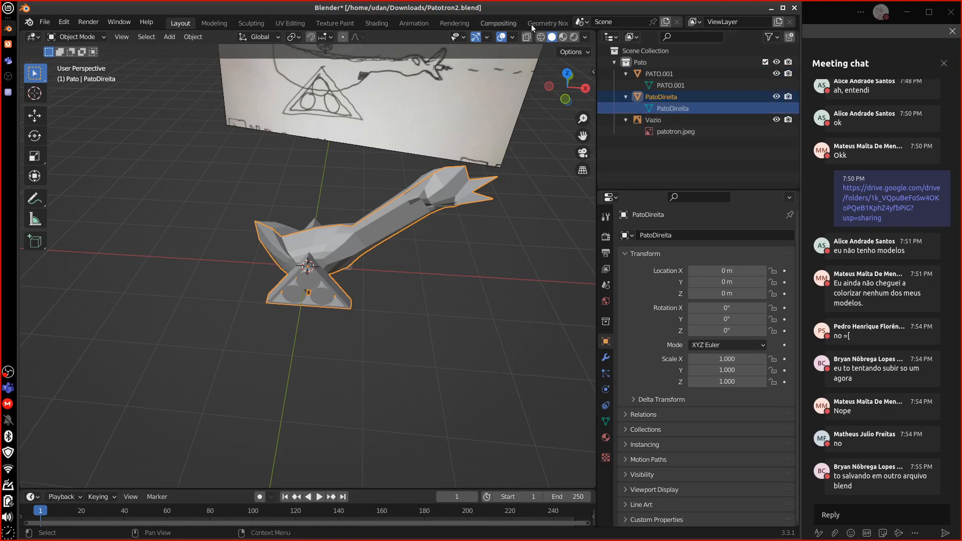
Rename the PATO.001 object and its mesh data as PatoEsquerda.
{"action": "left_click", "coordinate": [670, 74]}
{"action": "double_click", "coordinate": [673, 74]}
{"action": "key", "text": "BackSpace"}
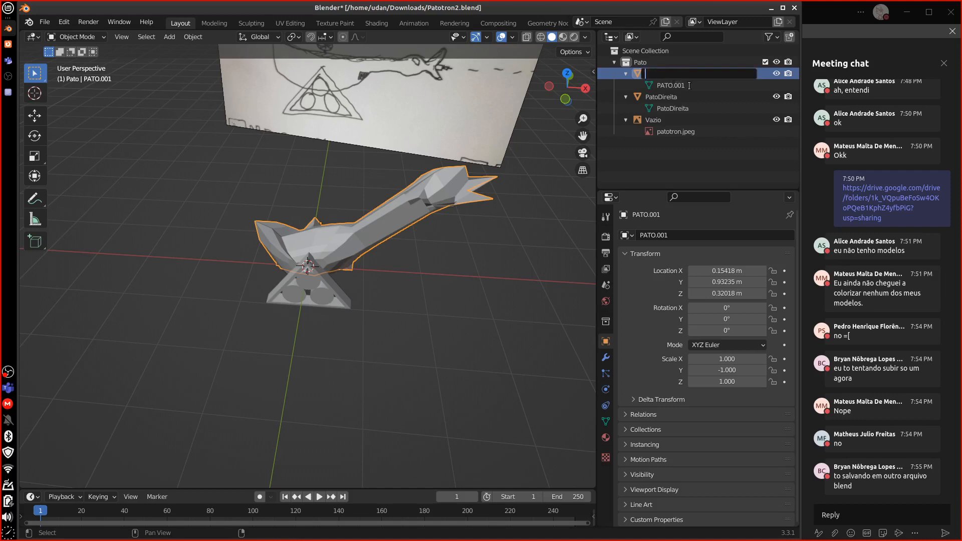
{"action": "type", "text": "PatoEsquerda"}
{"action": "key", "text": "Return"}
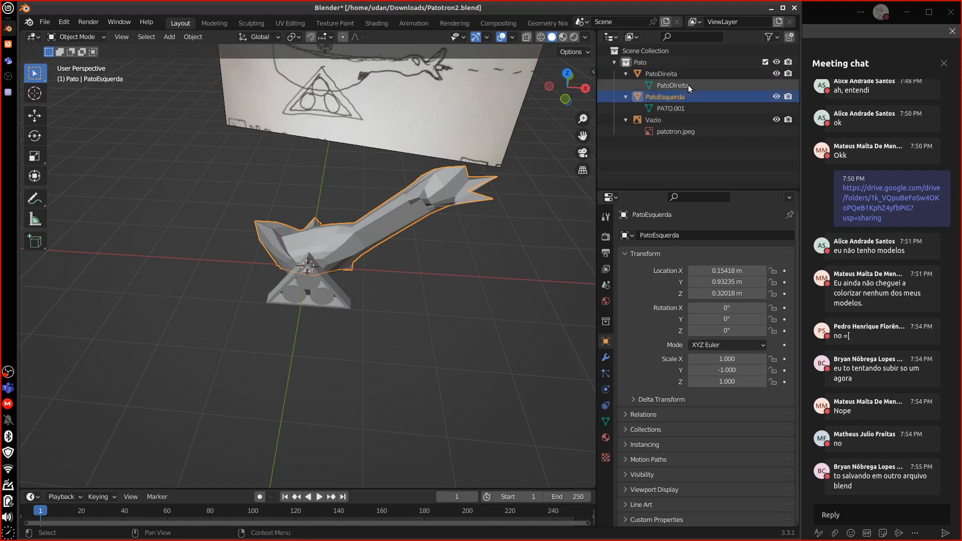
{"action": "double_click", "coordinate": [671, 109]}
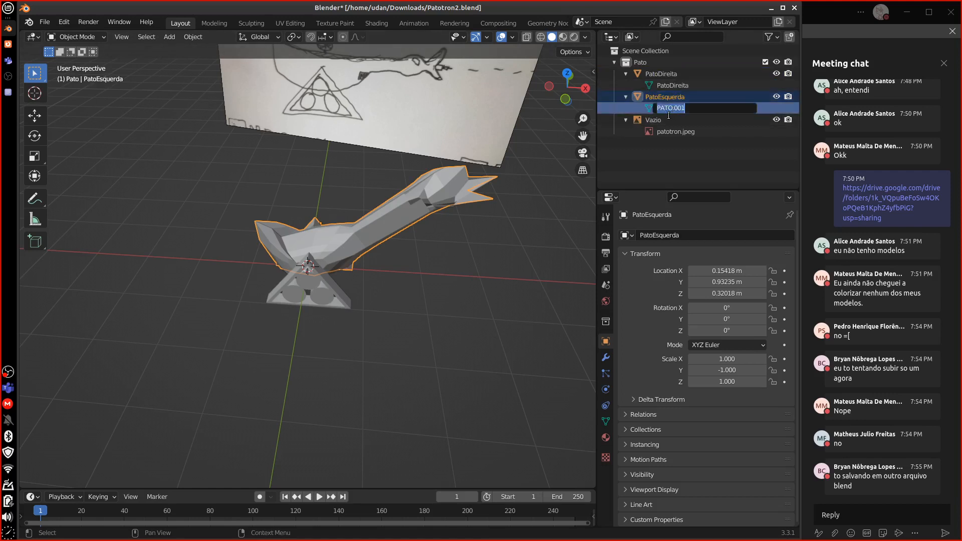
{"action": "type", "text": "PatoEsquerda"}
{"action": "key", "text": "Return"}
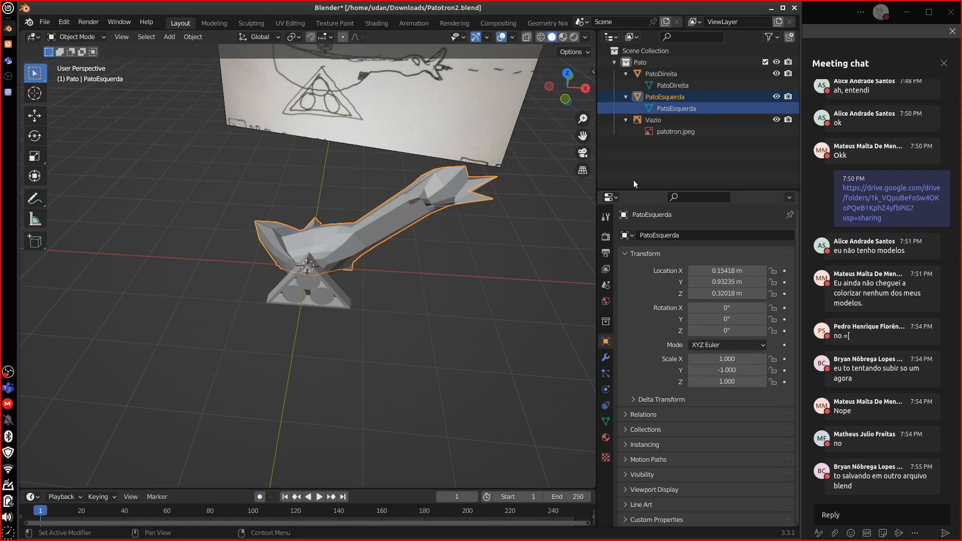
Rename the Vazio reference image object as PatoReferencia.
{"action": "double_click", "coordinate": [652, 120]}
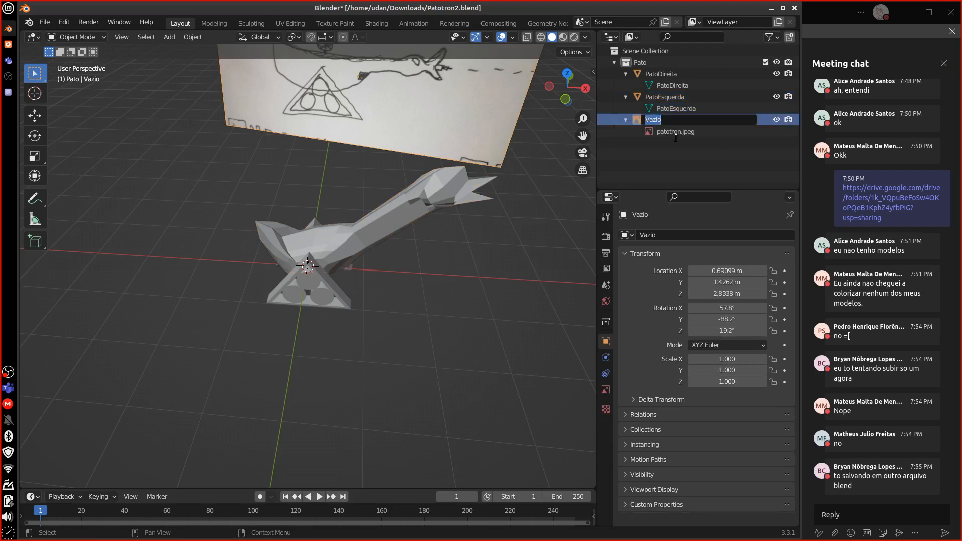
{"action": "type", "text": "PatoReferencia"}
{"action": "key", "text": "Return"}
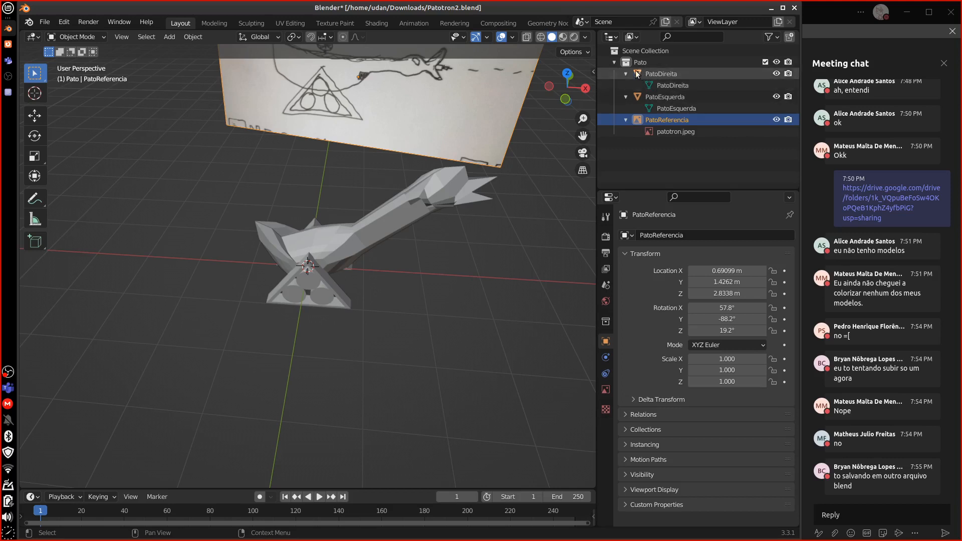
Select the PatoDireita object and show its material settings.
{"action": "left_click", "coordinate": [637, 74]}
{"action": "left_click", "coordinate": [649, 85]}
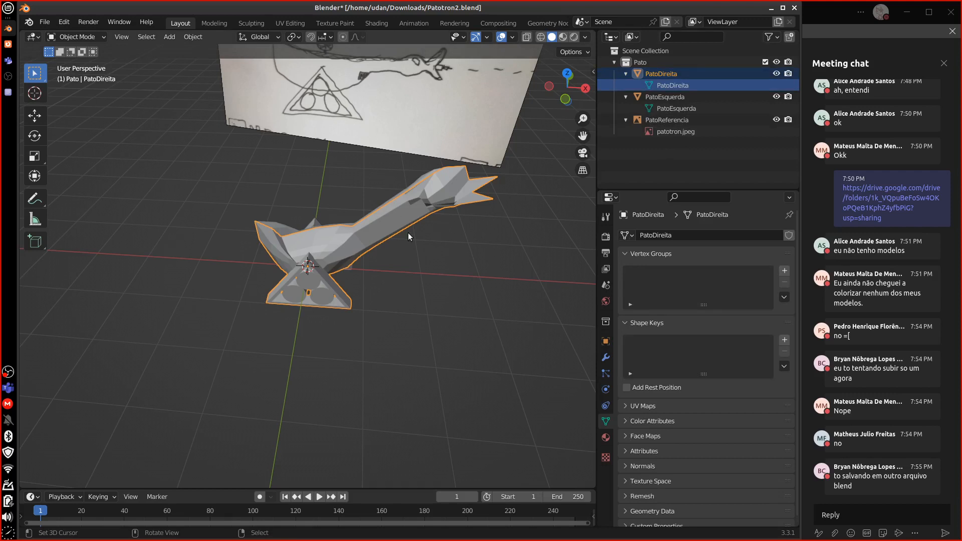
{"action": "left_click", "coordinate": [606, 438]}
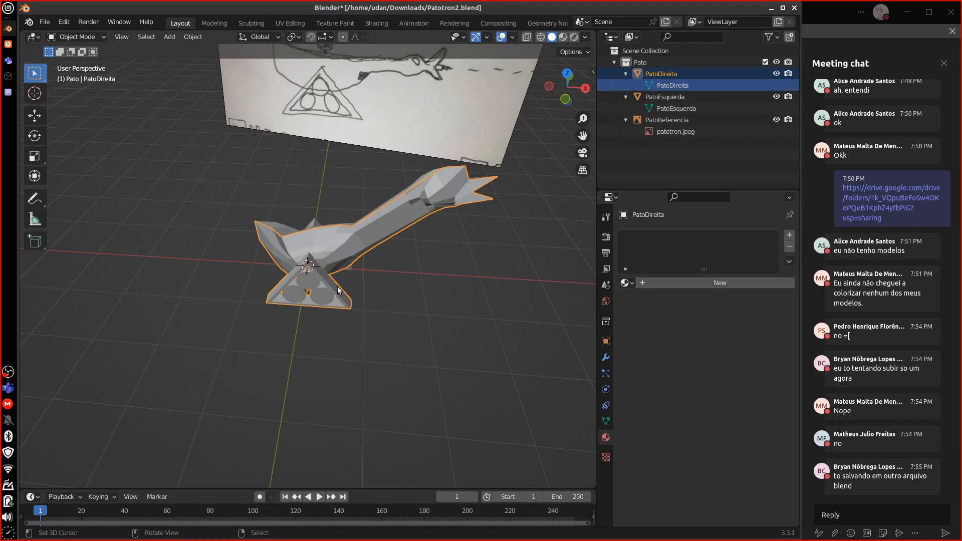
Select the PatoReferencia image in the viewport and show its object transform properties.
{"action": "middle_click_drag", "start_coordinate": [335, 195], "coordinate": [335, 131]}
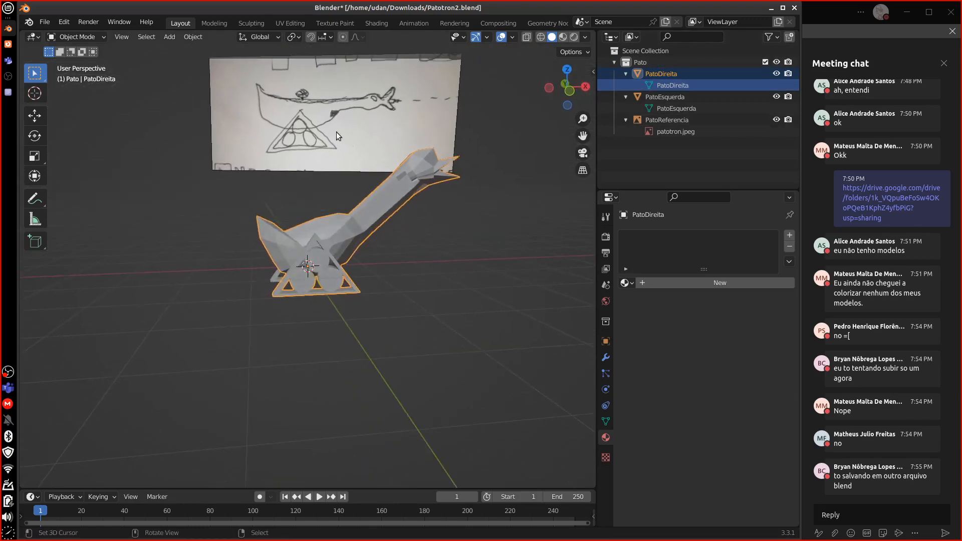
{"action": "left_click", "coordinate": [325, 131]}
{"action": "middle_click_drag", "start_coordinate": [396, 203], "coordinate": [395, 292]}
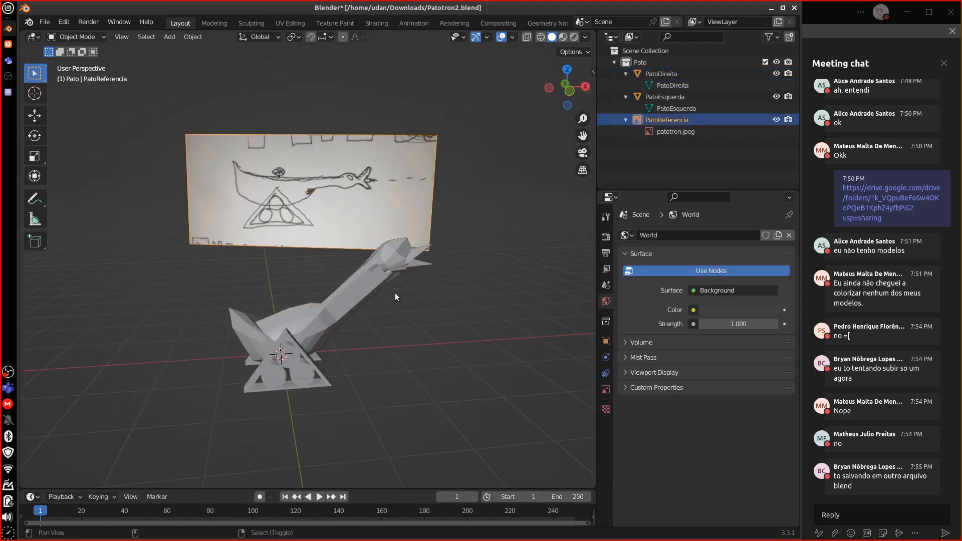
{"action": "middle_click_drag", "start_coordinate": [347, 252], "coordinate": [401, 278]}
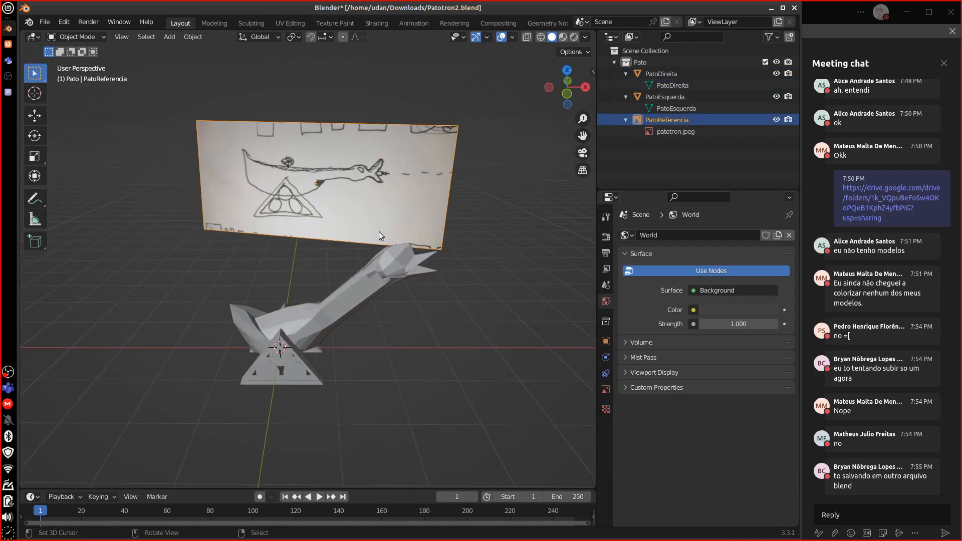
{"action": "left_click", "coordinate": [605, 342]}
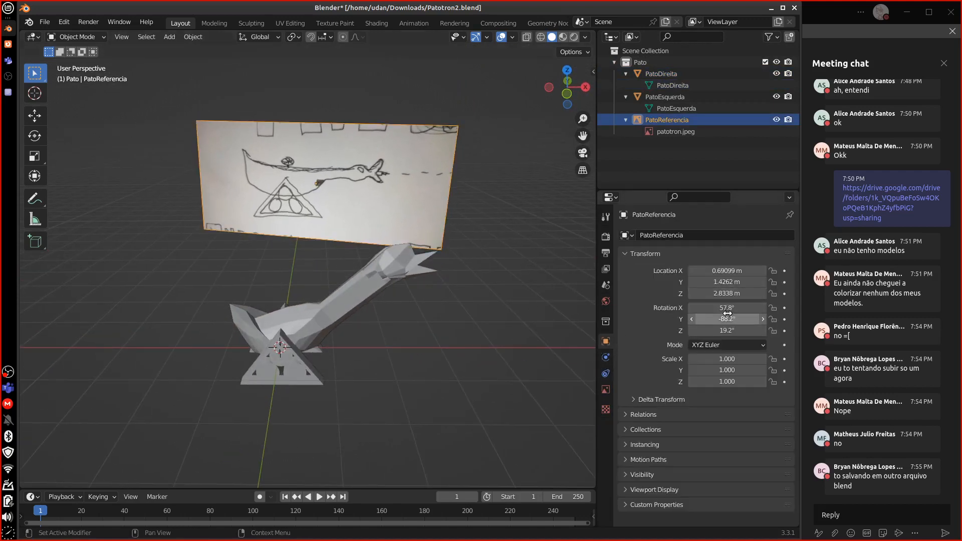
Reset the reference image's X, Y and Z rotation to 0°.
{"action": "left_click", "coordinate": [741, 307]}
{"action": "type", "text": "0"}
{"action": "key", "text": "Return"}
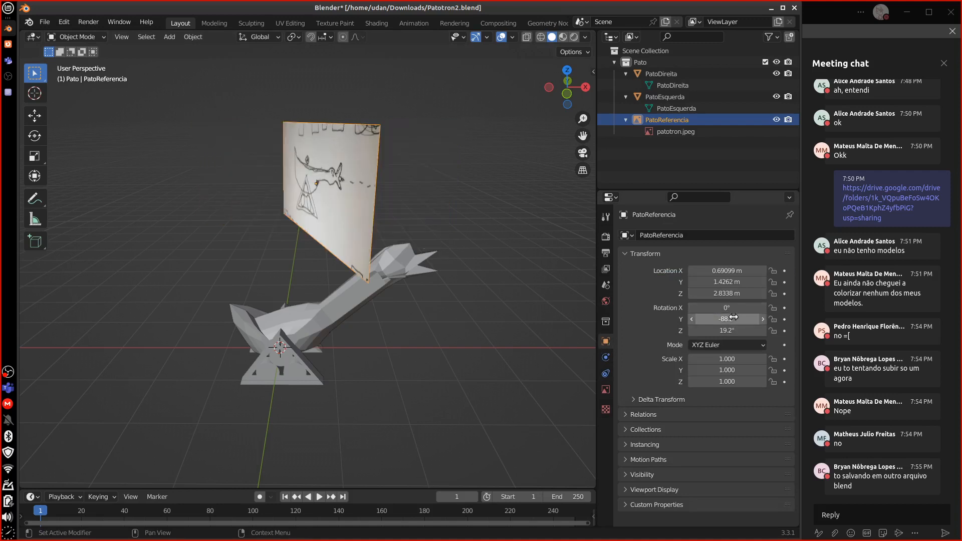
{"action": "left_click", "coordinate": [734, 319]}
{"action": "type", "text": "0"}
{"action": "key", "text": "Return"}
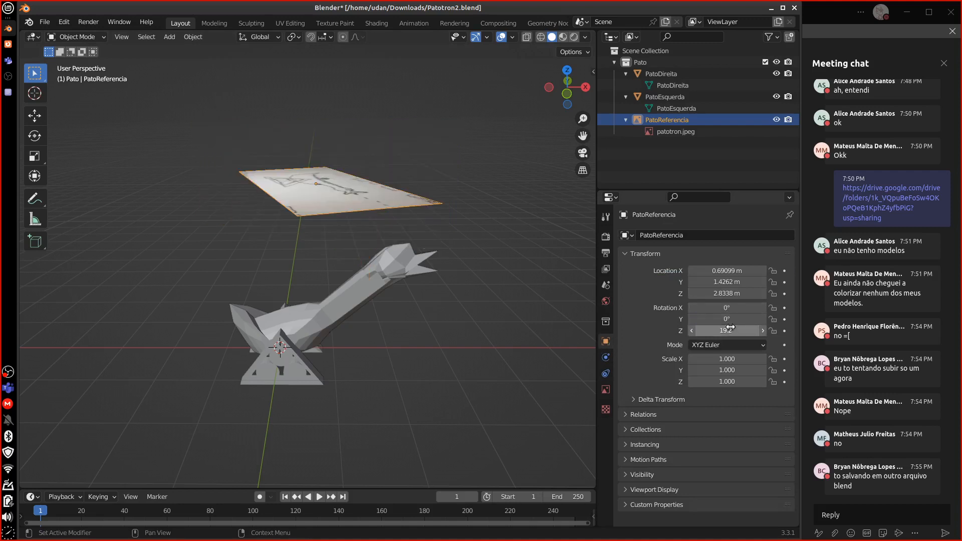
{"action": "left_click", "coordinate": [731, 329]}
{"action": "type", "text": "0"}
{"action": "key", "text": "Return"}
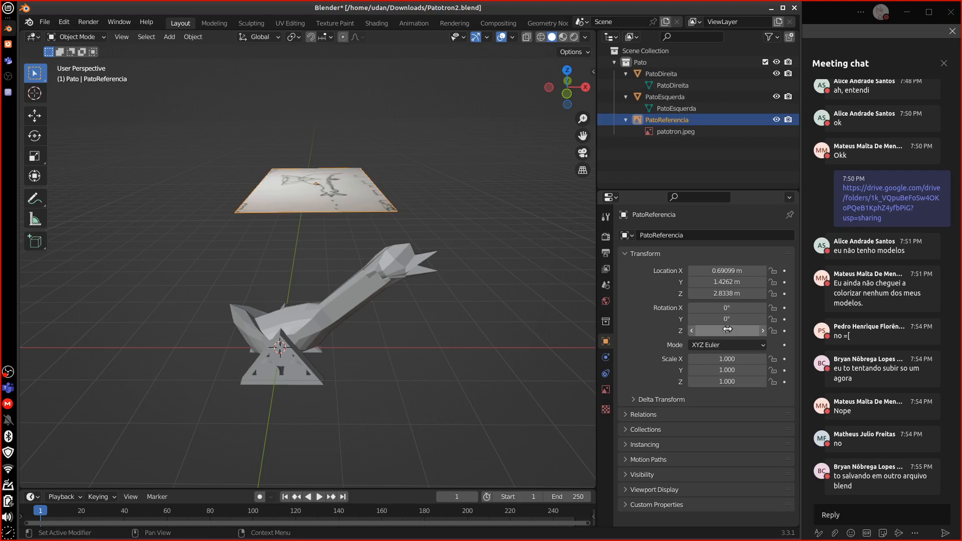
Stand the reference image upright facing the front by setting its X rotation to 90° and Y rotation to -90°.
{"action": "left_click", "coordinate": [725, 320]}
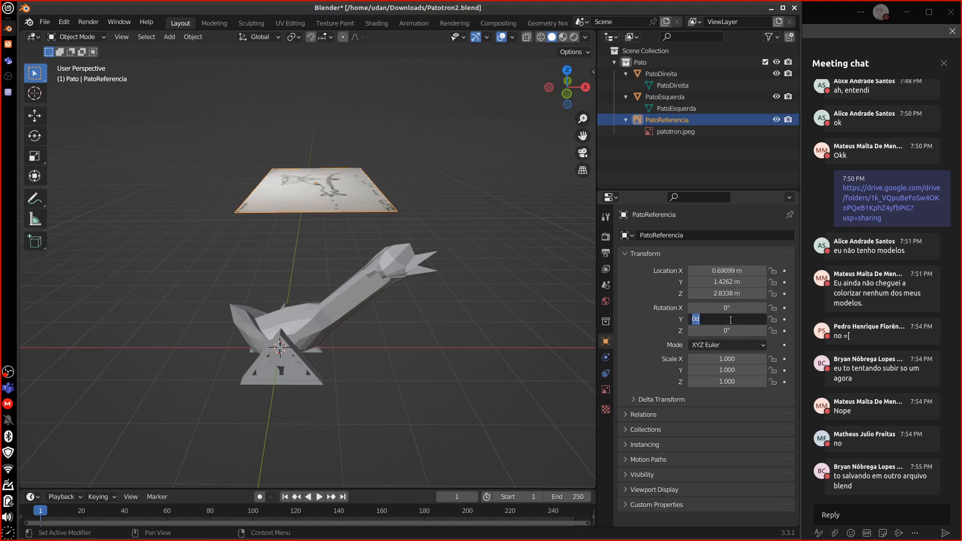
{"action": "type", "text": "90"}
{"action": "key", "text": "Return"}
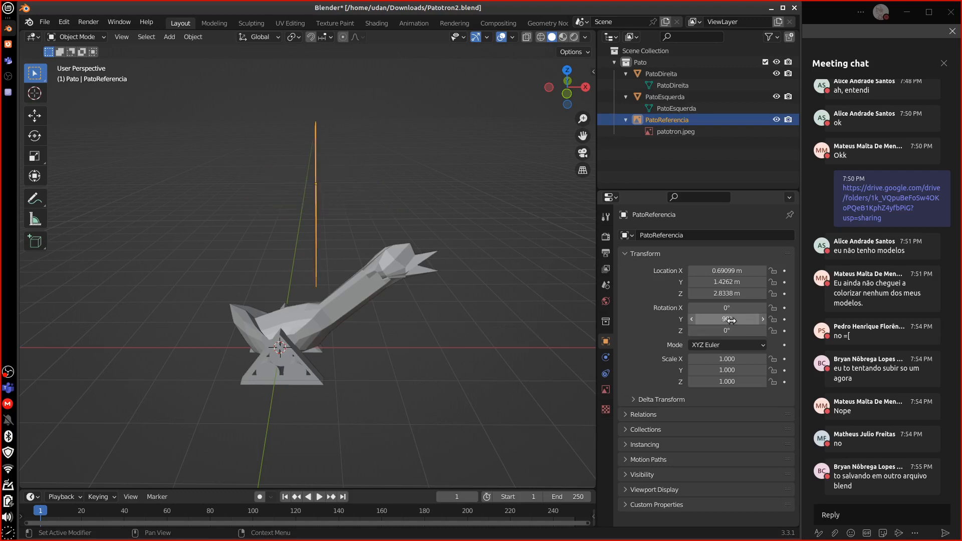
{"action": "left_click", "coordinate": [727, 312]}
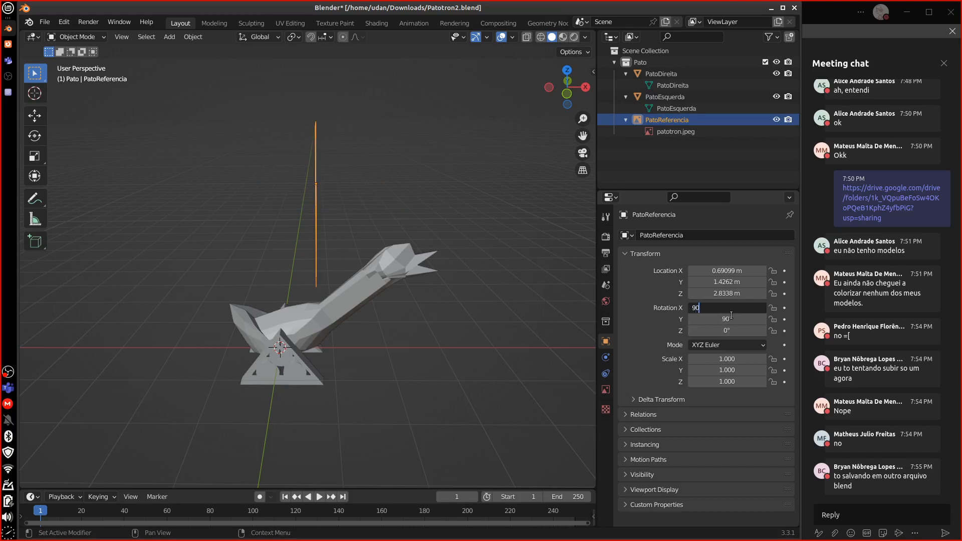
{"action": "key", "text": "Return"}
{"action": "left_click", "coordinate": [725, 319]}
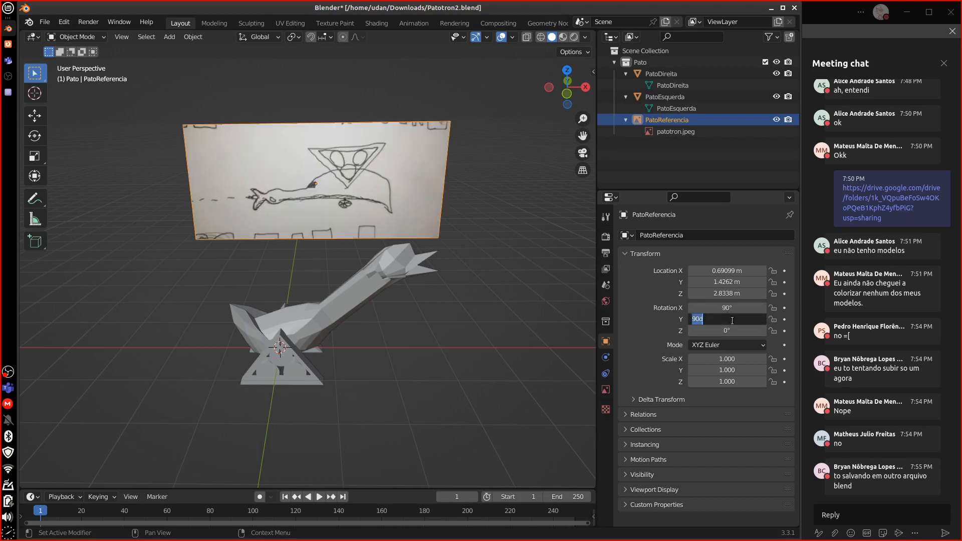
{"action": "key", "text": "BackSpace"}
{"action": "key", "text": "Return"}
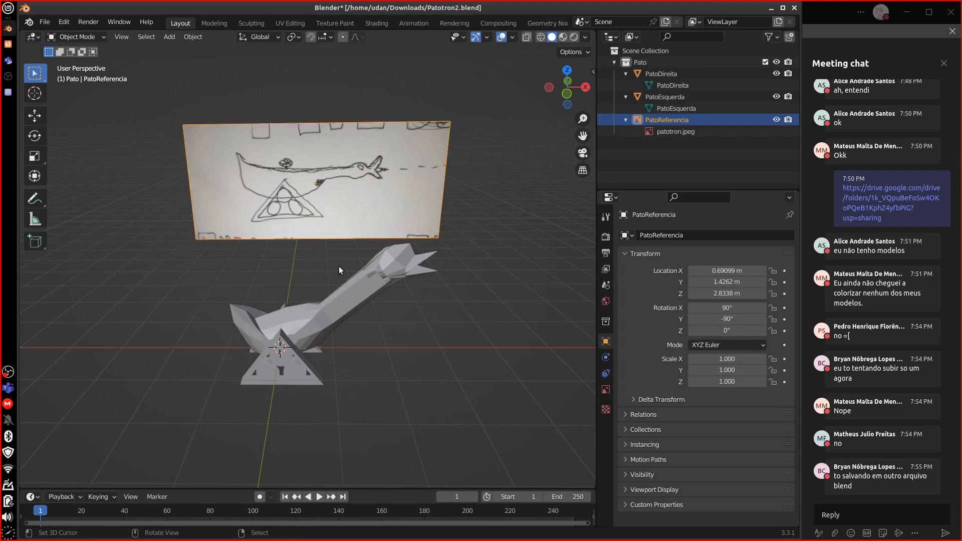
{"action": "key", "text": "KP_1"}
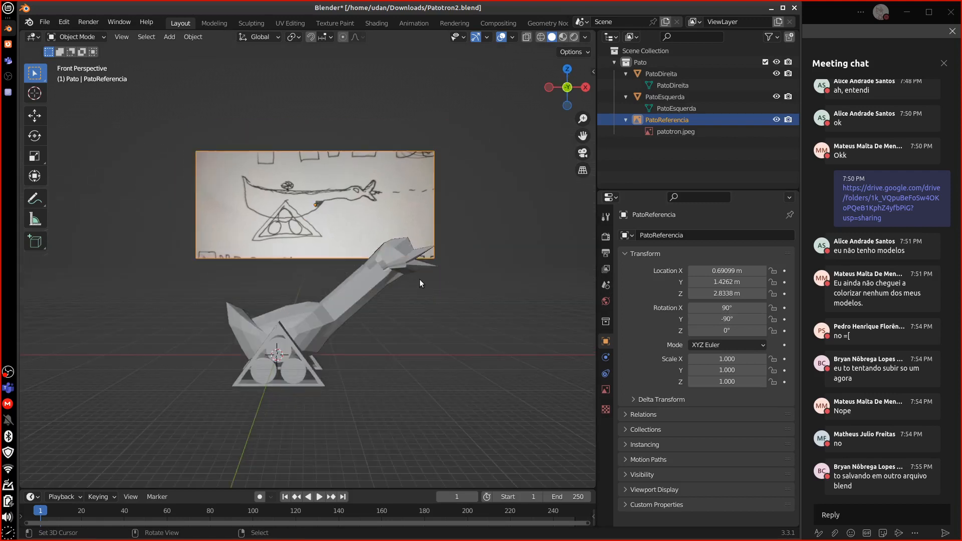
{"action": "middle_click_drag", "start_coordinate": [362, 326], "coordinate": [339, 297]}
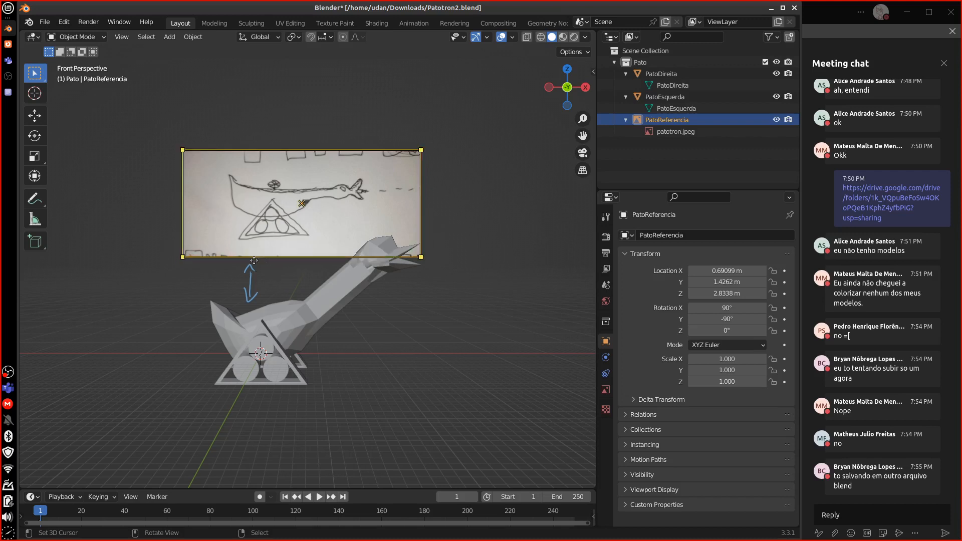
Select the PatoDireita half of the duck and switch it to Edit Mode.
{"action": "left_click", "coordinate": [295, 321]}
{"action": "middle_click_drag", "start_coordinate": [285, 287], "coordinate": [276, 321]}
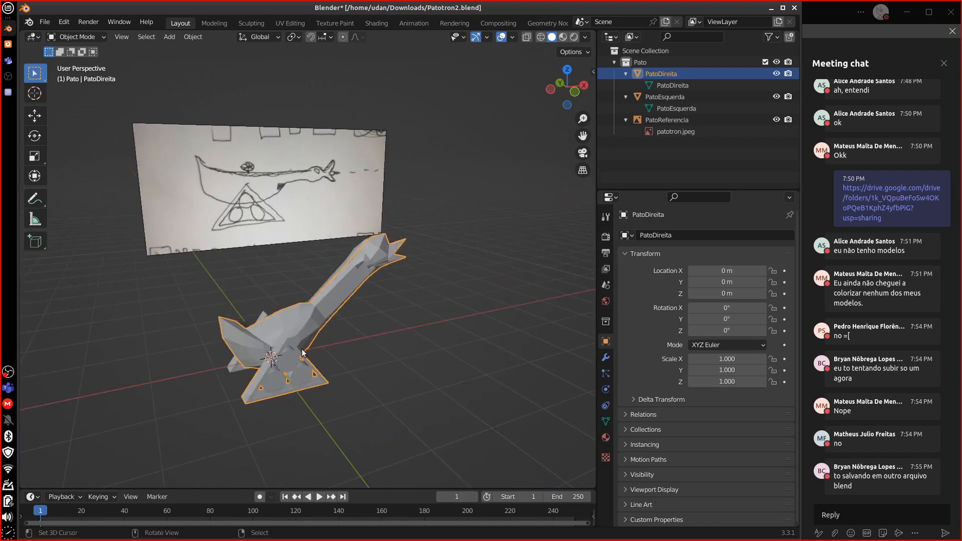
{"action": "middle_click_drag", "start_coordinate": [309, 303], "coordinate": [257, 296]}
{"action": "key", "text": "Tab"}
{"action": "scroll", "coordinate": [256, 296], "scroll_direction": "up", "scroll_amount": 5}
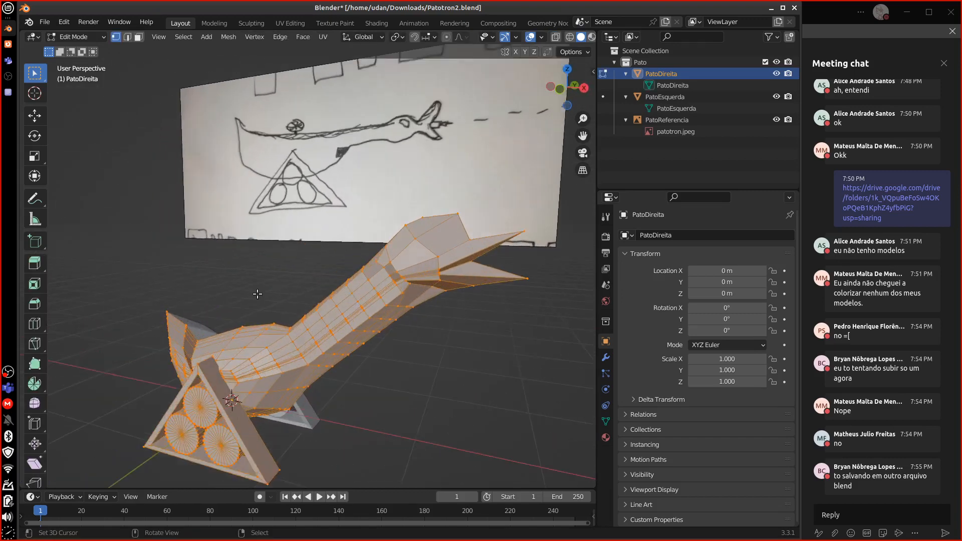
Select the rim edge loop of the upper wheel inside the triangular frame.
{"action": "middle_click_drag", "start_coordinate": [320, 245], "coordinate": [262, 299]}
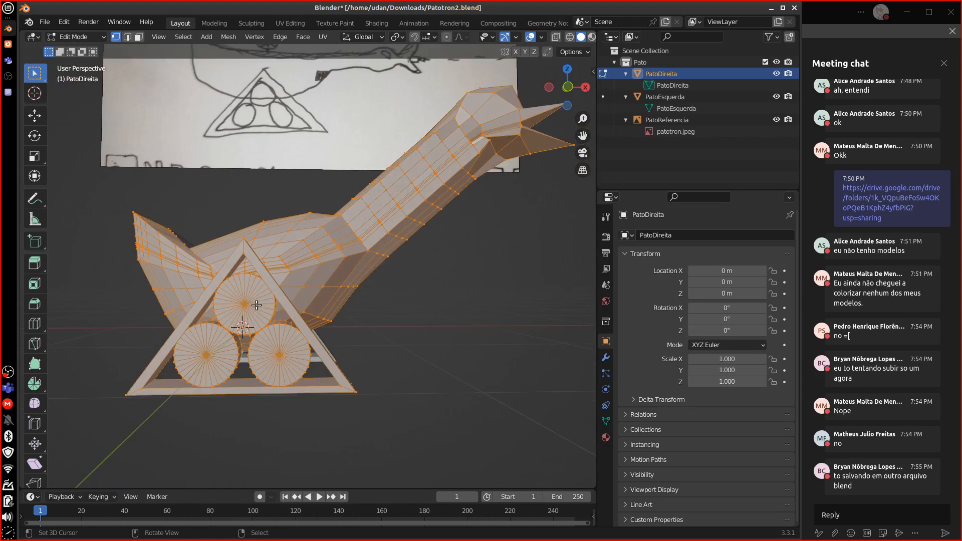
{"action": "scroll", "coordinate": [256, 305], "scroll_direction": "up", "scroll_amount": 3}
{"action": "scroll", "coordinate": [230, 328], "scroll_direction": "down", "scroll_amount": 2}
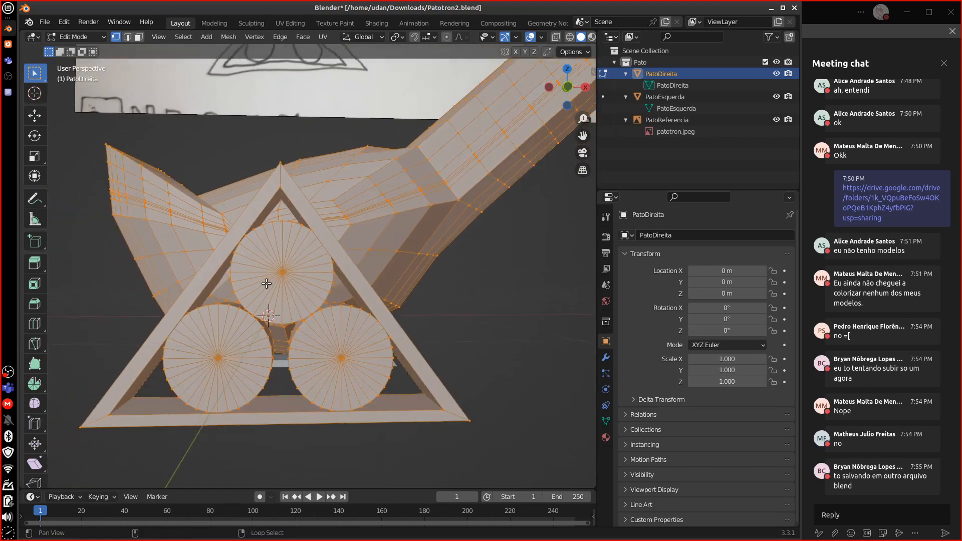
{"action": "left_click", "coordinate": [279, 321], "text": "alt"}
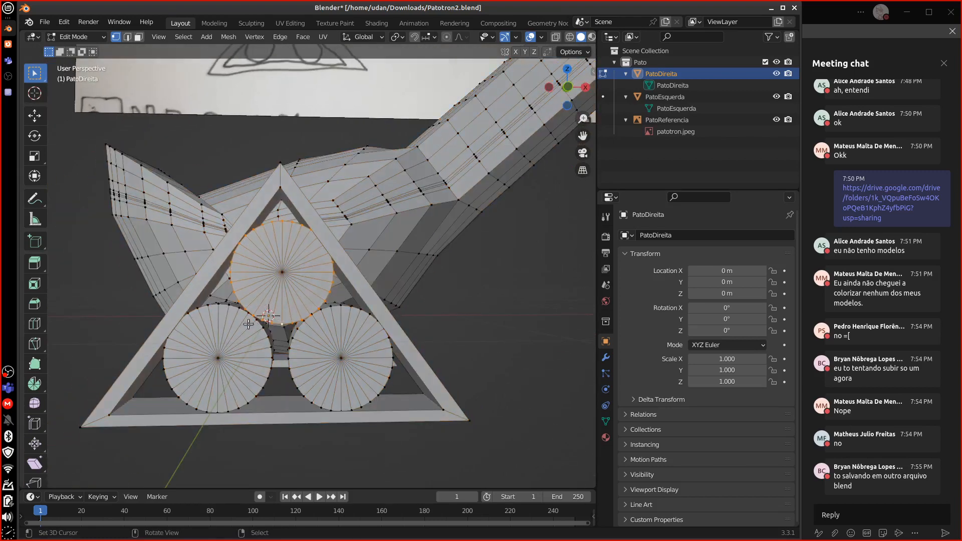
Turn on the Statistics overlay and examine the upper wheel's vertices and triangle fan up close.
{"action": "left_click", "coordinate": [542, 37]}
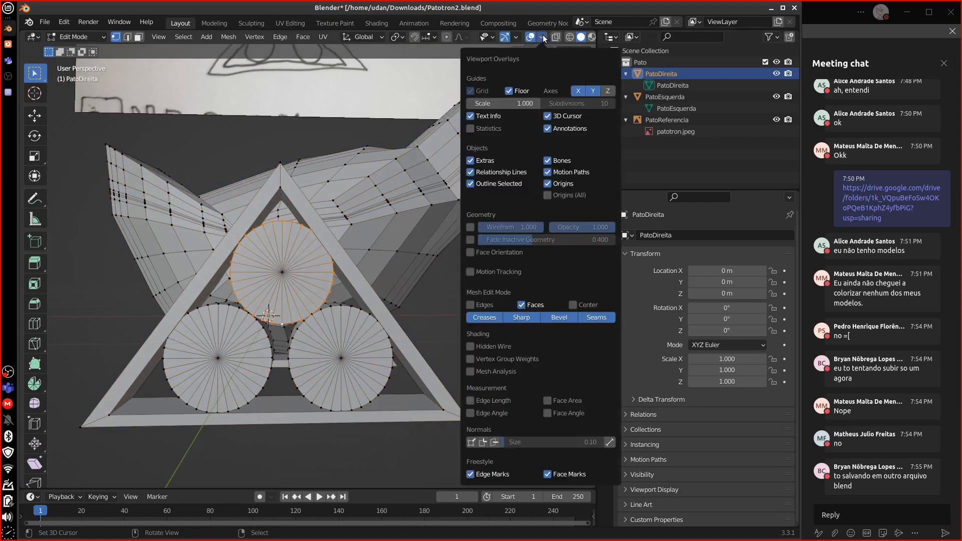
{"action": "left_click", "coordinate": [470, 128]}
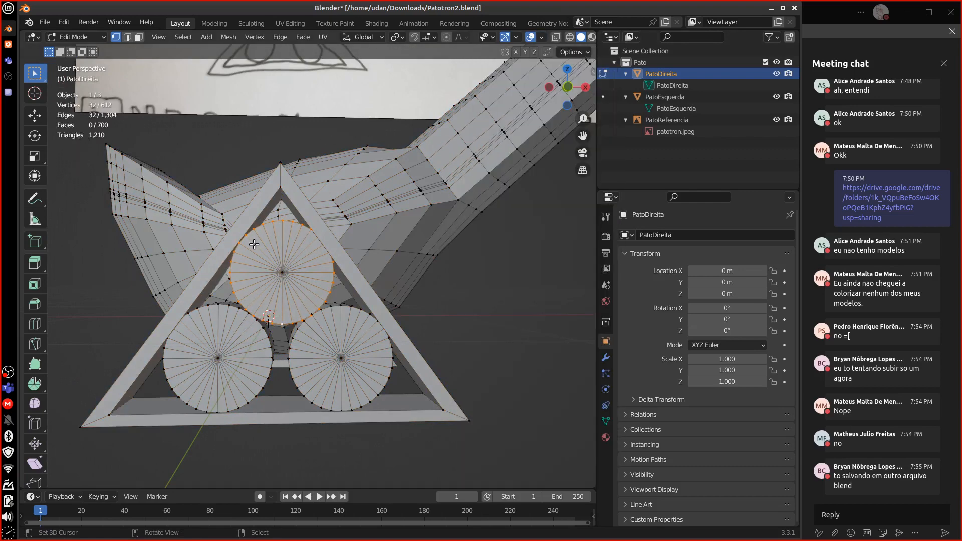
{"action": "scroll", "coordinate": [318, 311], "scroll_direction": "up", "scroll_amount": 4}
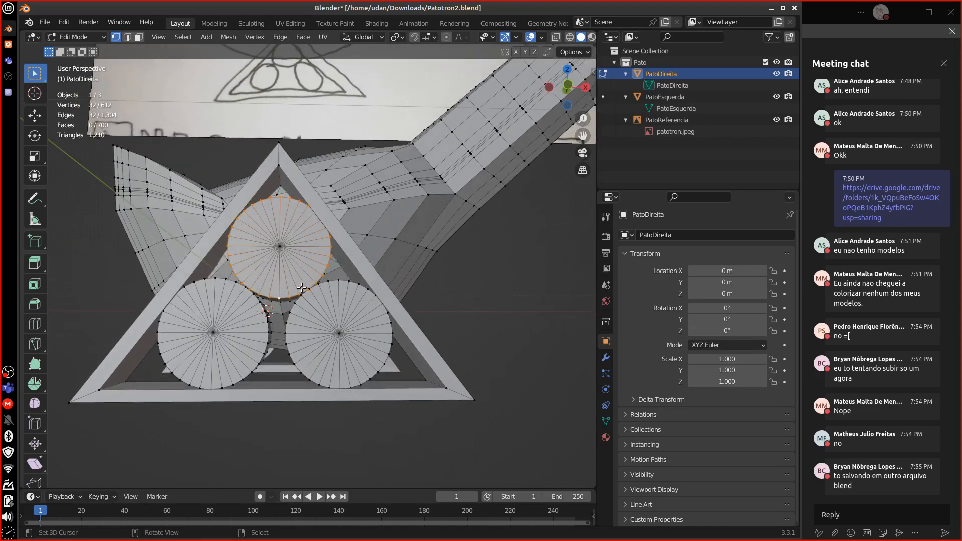
{"action": "scroll", "coordinate": [299, 277], "scroll_direction": "up", "scroll_amount": 2}
{"action": "middle_click_drag", "start_coordinate": [298, 275], "coordinate": [304, 260]}
{"action": "middle_click_drag", "start_coordinate": [322, 138], "coordinate": [318, 85], "text": "shift"}
{"action": "middle_click_drag", "start_coordinate": [360, 255], "coordinate": [359, 249]}
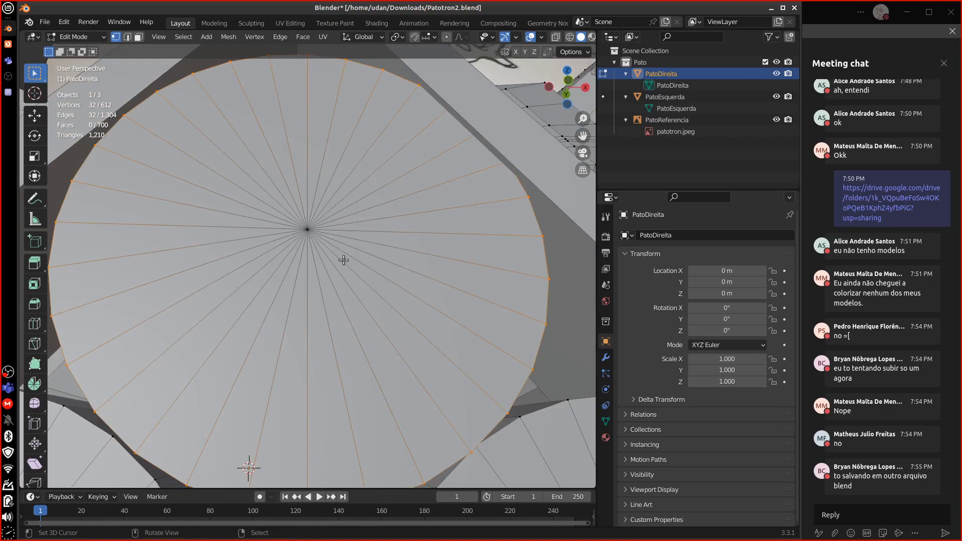
{"action": "scroll", "coordinate": [344, 260], "scroll_direction": "down", "scroll_amount": 10}
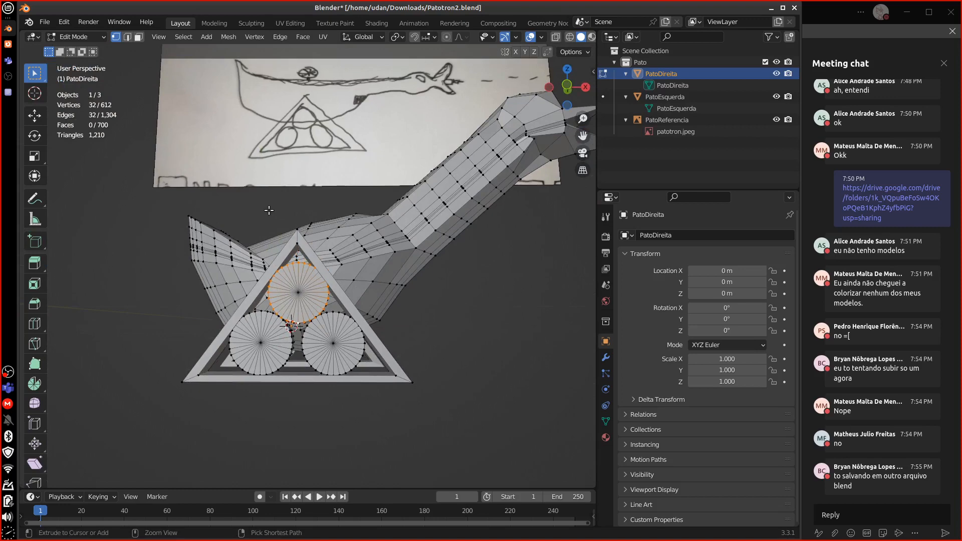
Extend the selection to all linked geometry of the upper wheel and delete its vertices.
{"action": "key", "text": "ctrl+l"}
{"action": "middle_click_drag", "start_coordinate": [269, 213], "coordinate": [276, 252]}
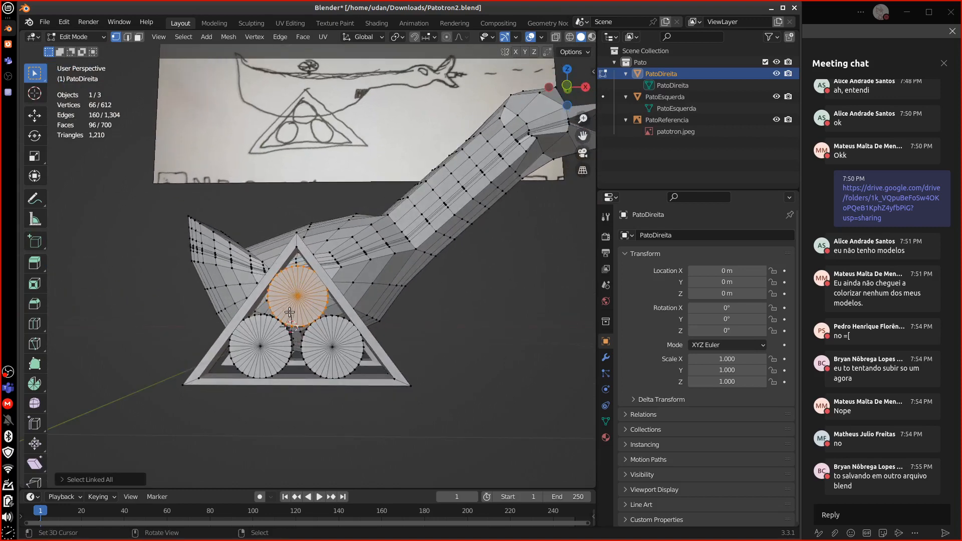
{"action": "key", "text": "x"}
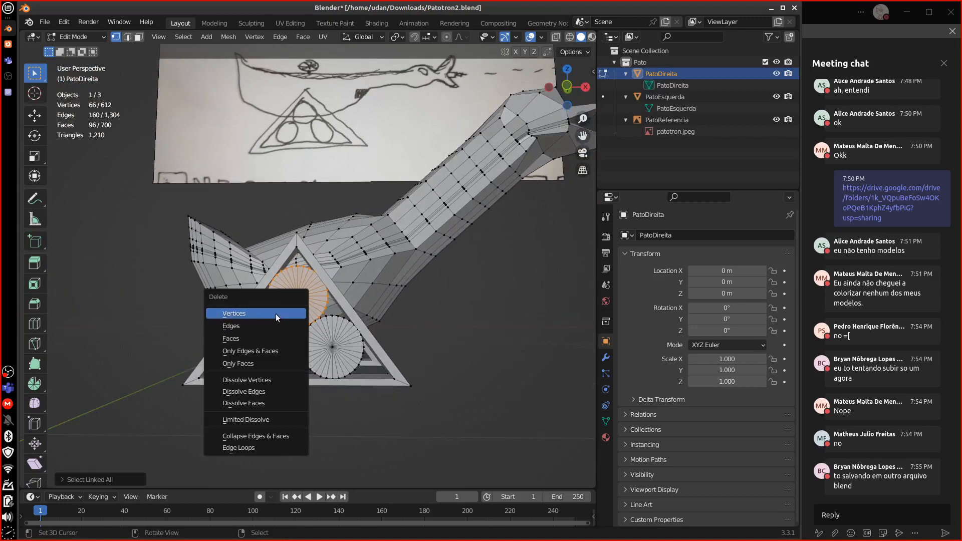
{"action": "left_click", "coordinate": [278, 314]}
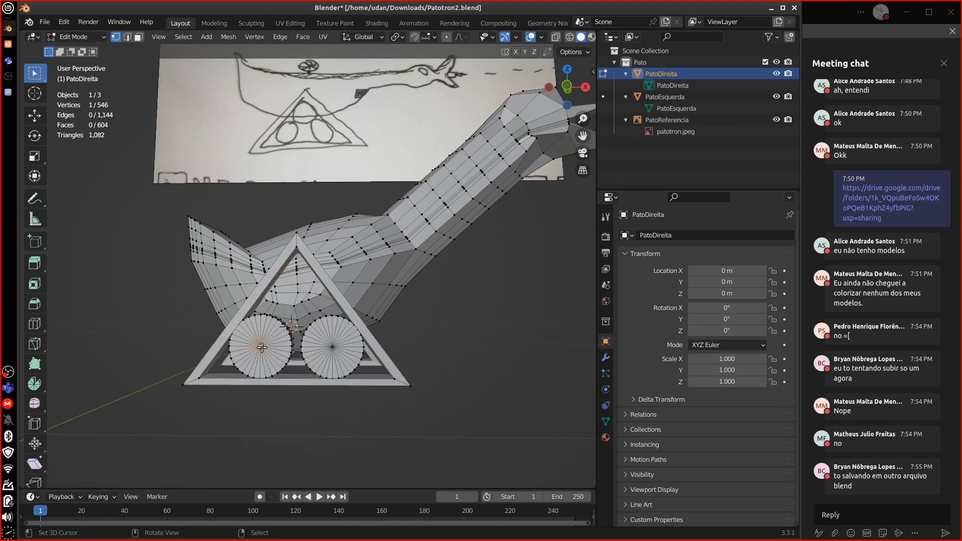
Delete the vertices of the two lower wheels inside the triangular frame, selecting each wheel's linked geometry.
{"action": "key", "text": "ctrl+l"}
{"action": "key", "text": "x"}
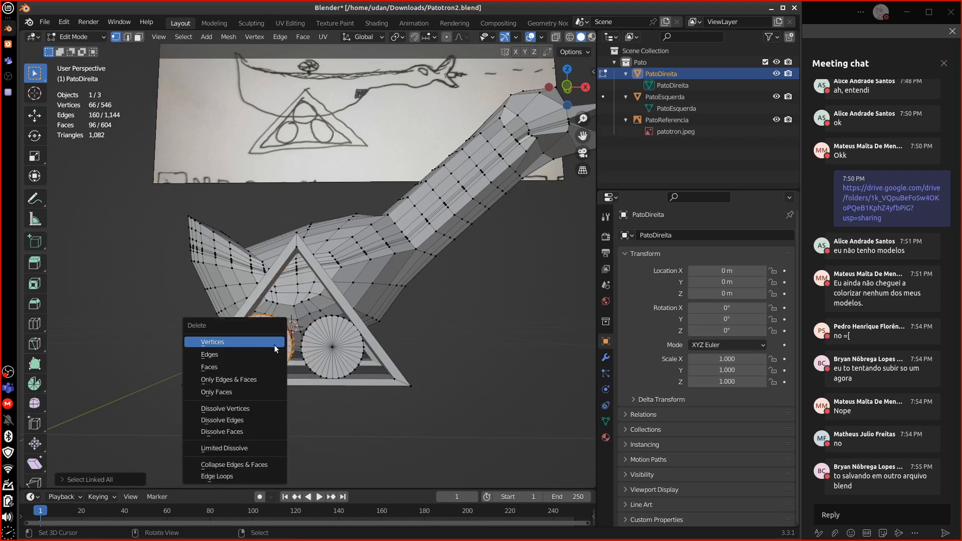
{"action": "left_click", "coordinate": [263, 343]}
{"action": "left_click", "coordinate": [328, 345]}
{"action": "key", "text": "ctrl+l"}
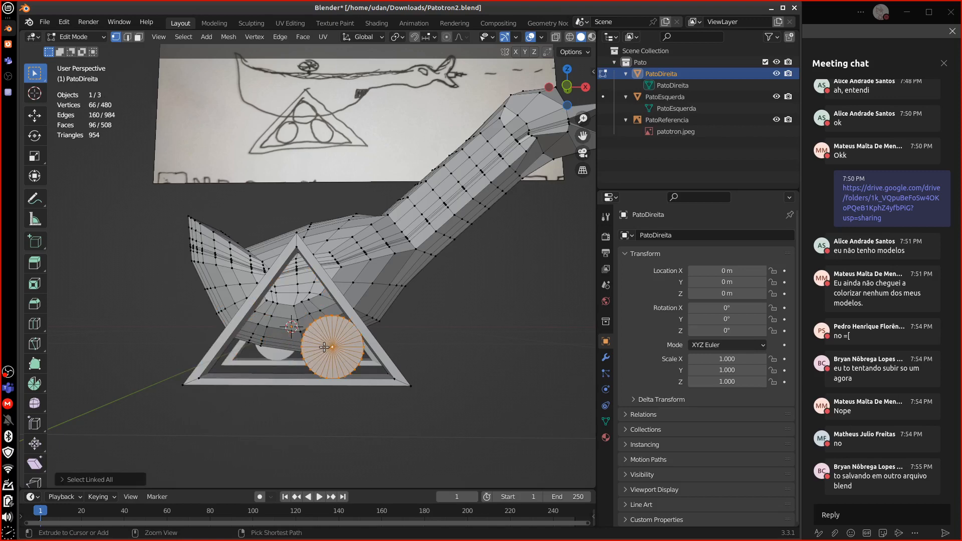
{"action": "key", "text": "x"}
{"action": "left_click", "coordinate": [314, 349]}
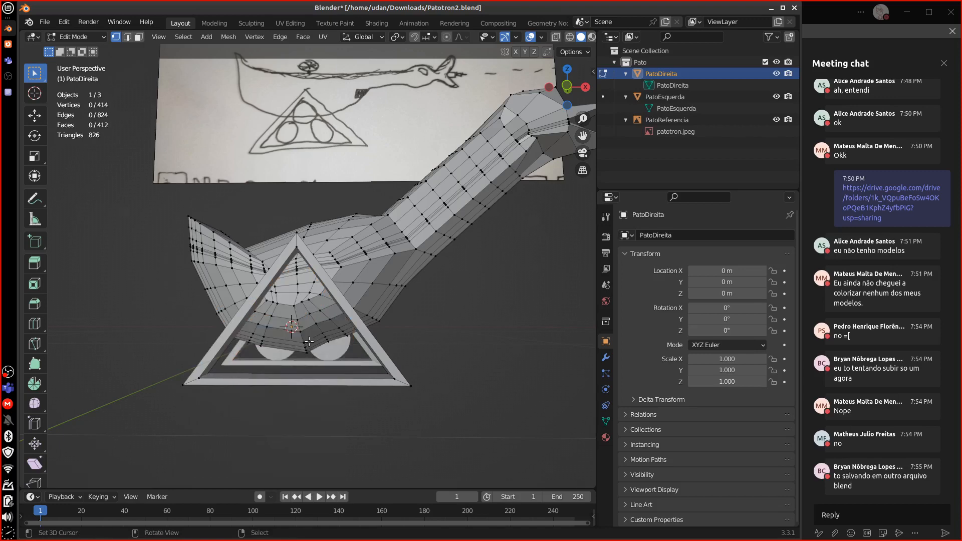
Add a cylinder with 16 vertices and Triangle Fan caps to the PatoDireita mesh.
{"action": "middle_click_drag", "start_coordinate": [300, 330], "coordinate": [257, 308]}
{"action": "key", "text": "shift+a"}
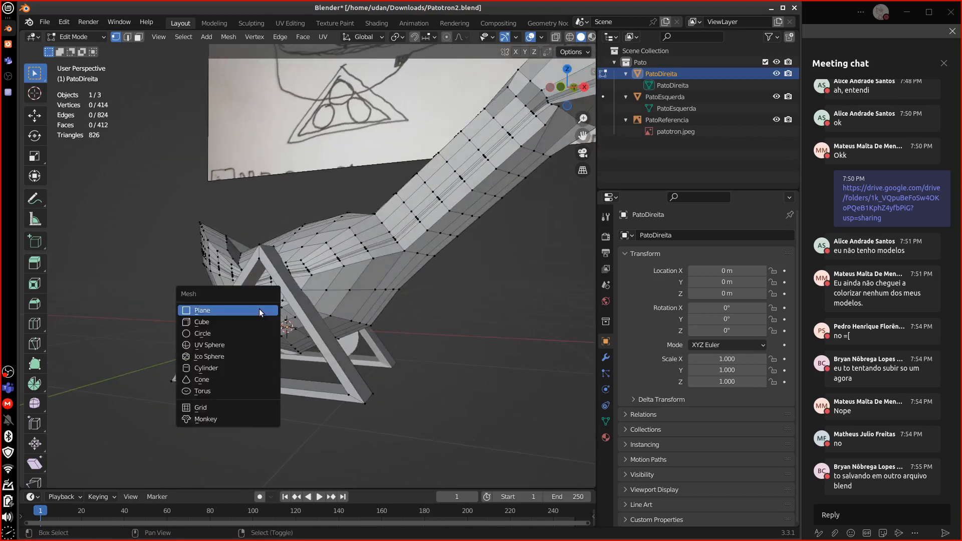
{"action": "left_click", "coordinate": [220, 367]}
{"action": "left_click", "coordinate": [64, 479]}
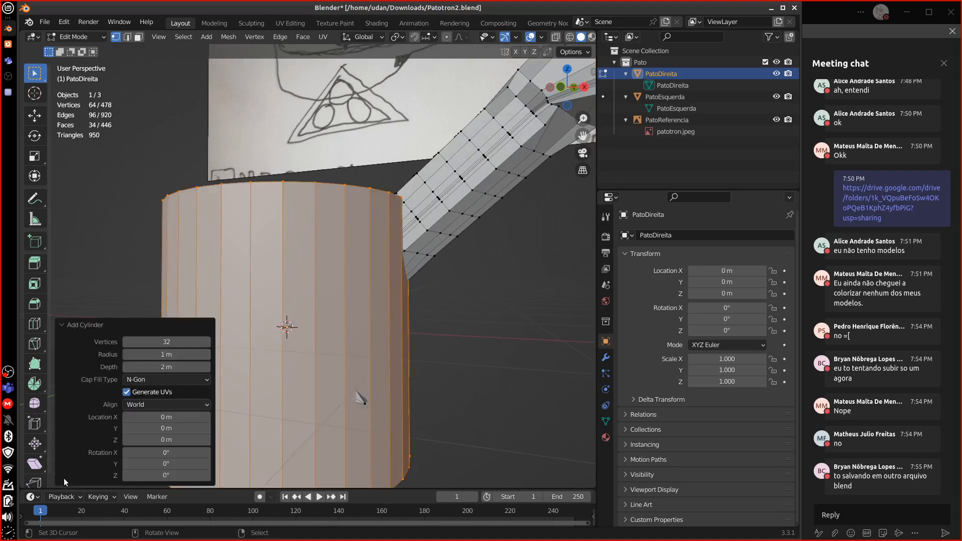
{"action": "left_click", "coordinate": [170, 343]}
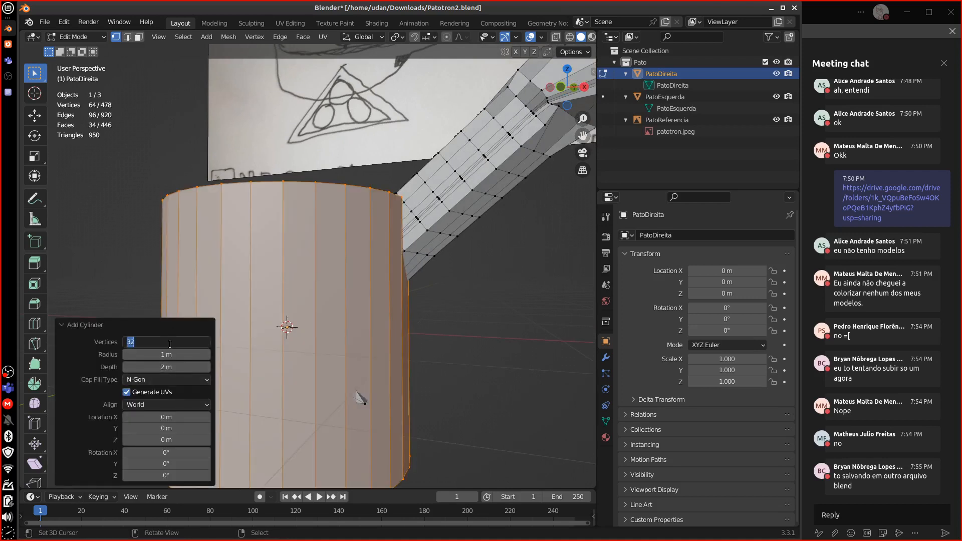
{"action": "type", "text": "16"}
{"action": "key", "text": "Return"}
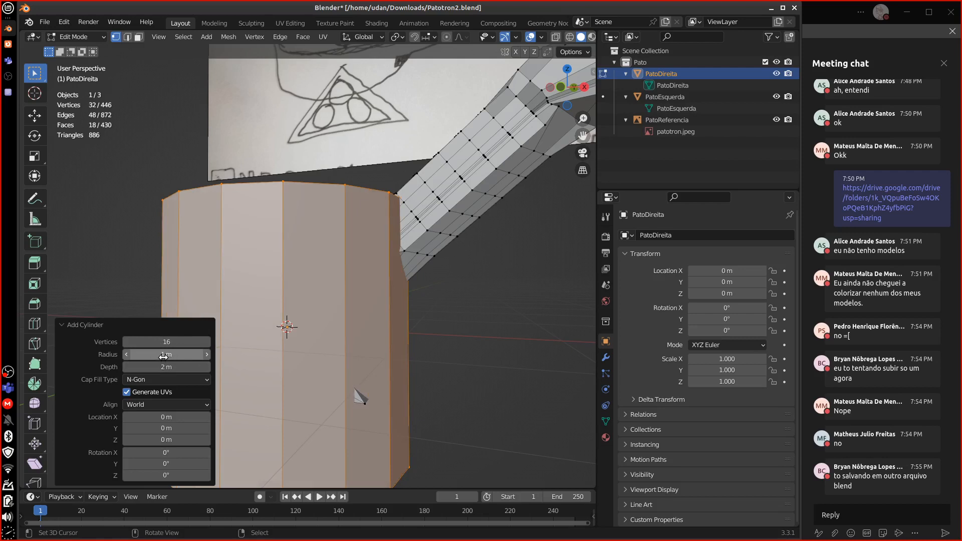
{"action": "left_click", "coordinate": [151, 377]}
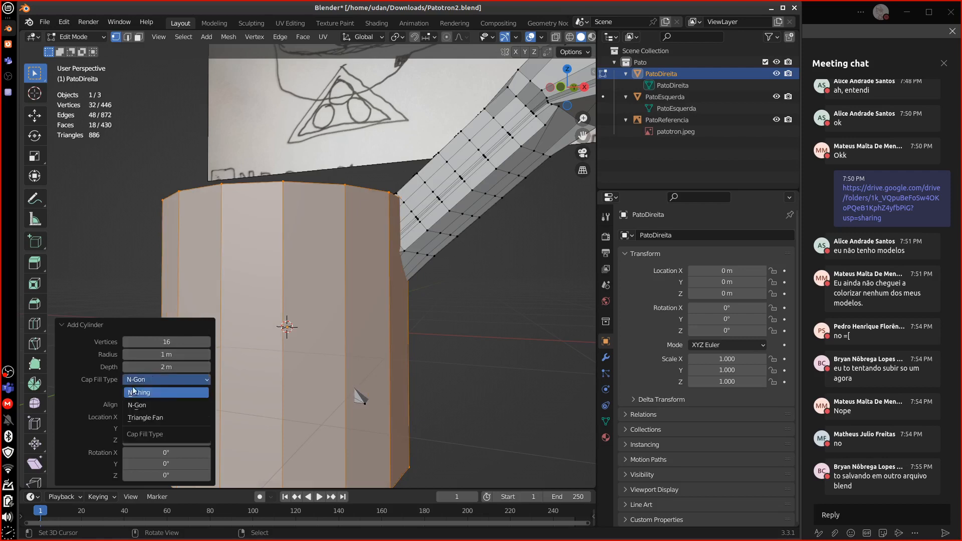
{"action": "left_click", "coordinate": [145, 418]}
{"action": "left_click", "coordinate": [63, 324]}
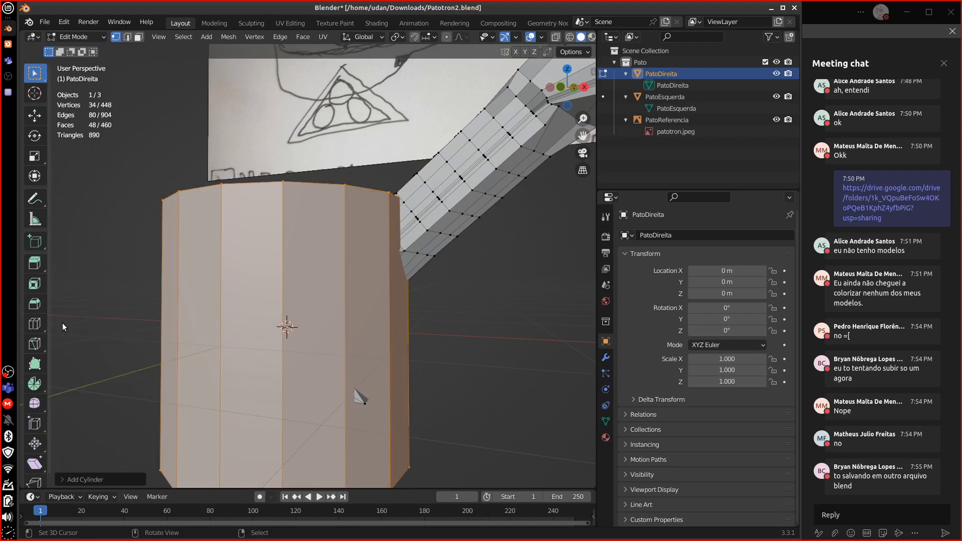
Scale the new cylinder down to roughly the triangular frame's interior and rotate it in side view so its round caps face the front.
{"action": "key", "text": "s"}
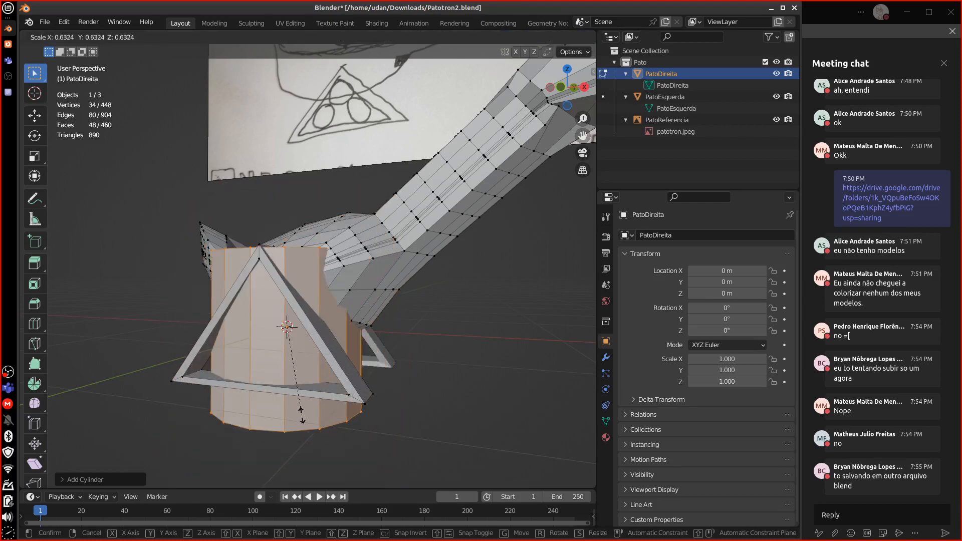
{"action": "left_click", "coordinate": [339, 367]}
{"action": "key", "text": "KP_3"}
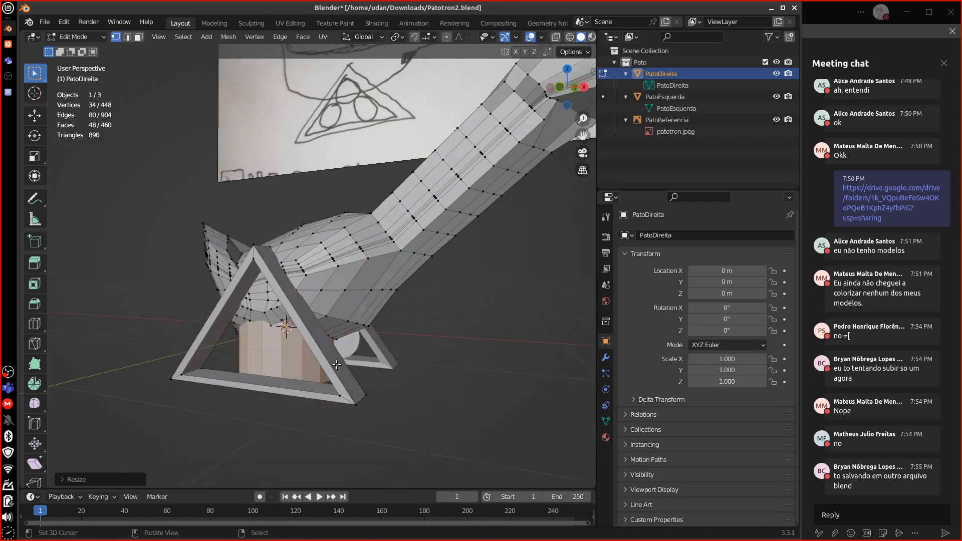
{"action": "key", "text": "r"}
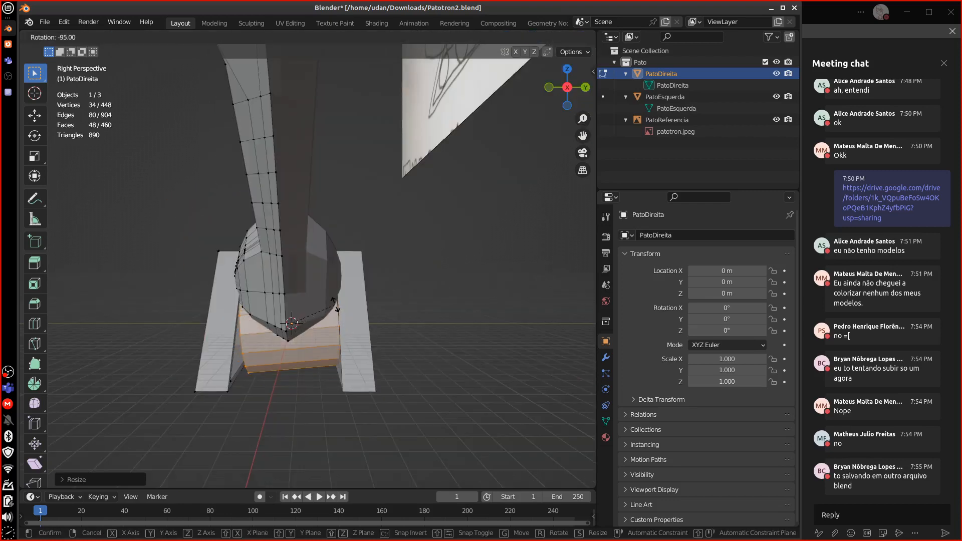
{"action": "left_click", "coordinate": [334, 312]}
{"action": "key", "text": "KP_1"}
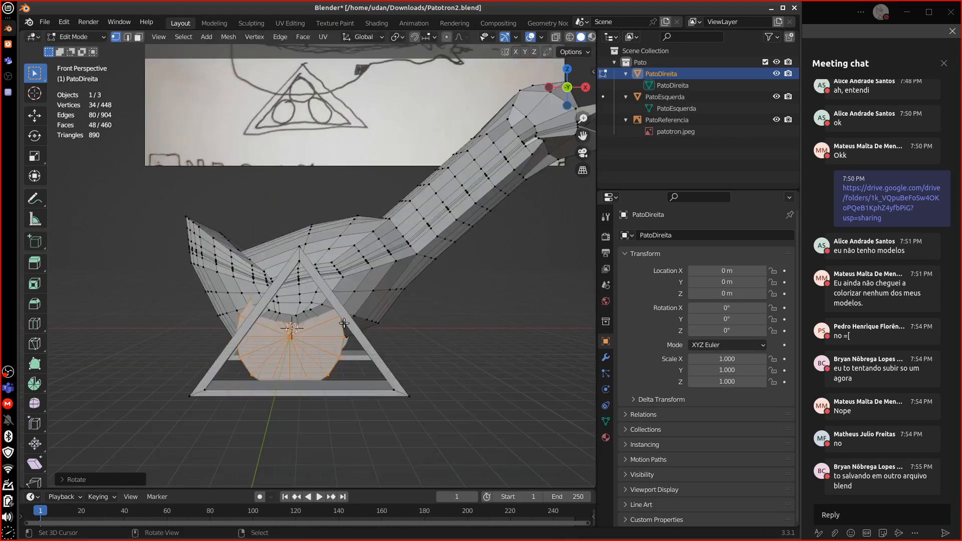
{"action": "key", "text": "KP_3"}
{"action": "key", "text": "s"}
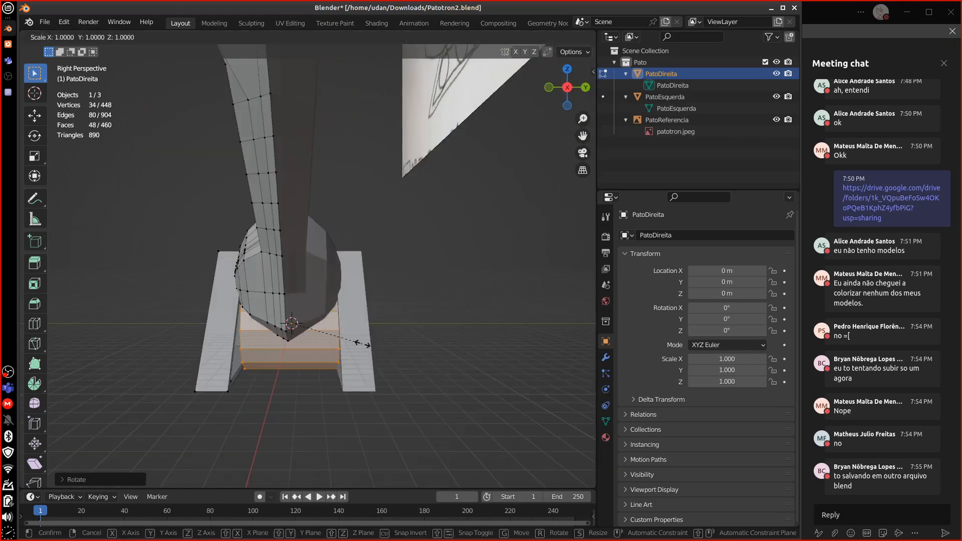
{"action": "key", "text": "x"}
{"action": "key", "text": "9"}
{"action": "key", "text": "Escape"}
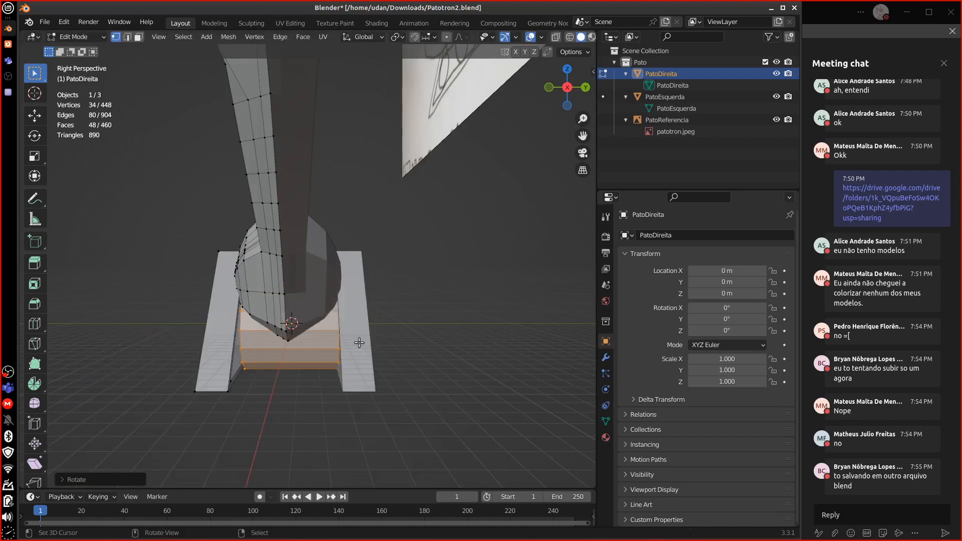
Flatten the cylinder along Y into a thin wheel and move it about 0.5 m toward negative Y, beside the near triangular frame.
{"action": "key", "text": "s"}
{"action": "key", "text": "y"}
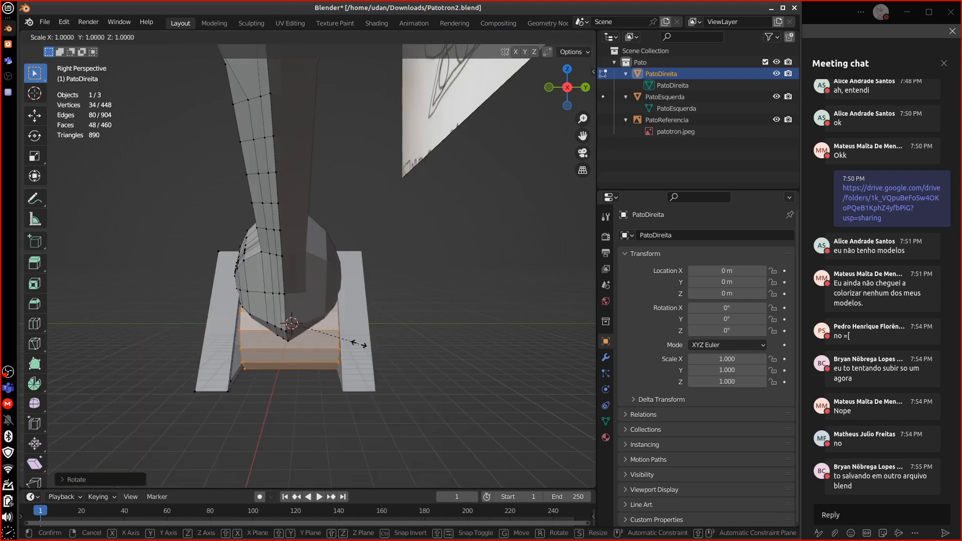
{"action": "left_click", "coordinate": [302, 342]}
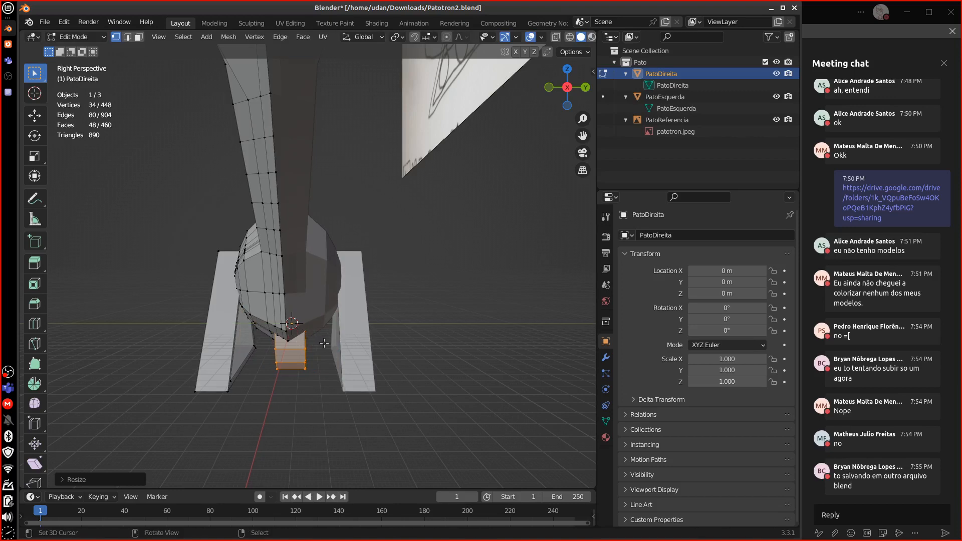
{"action": "key", "text": "g"}
{"action": "key", "text": "y"}
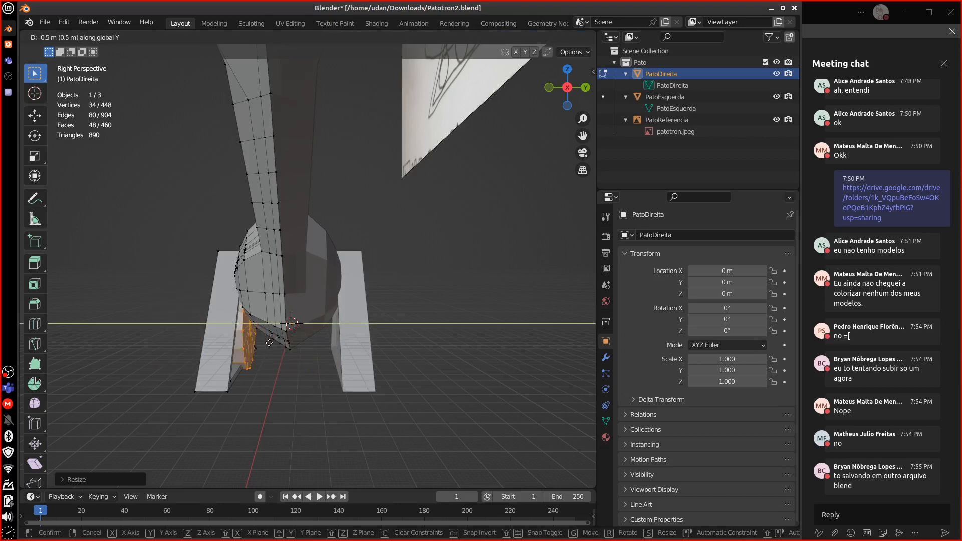
{"action": "left_click", "coordinate": [269, 342]}
Shrink the wheel to match the far side's wheels and, in front orthographic view, move it into the triangular frame's lower-left corner.
{"action": "key", "text": "KP_1"}
{"action": "key", "text": "s"}
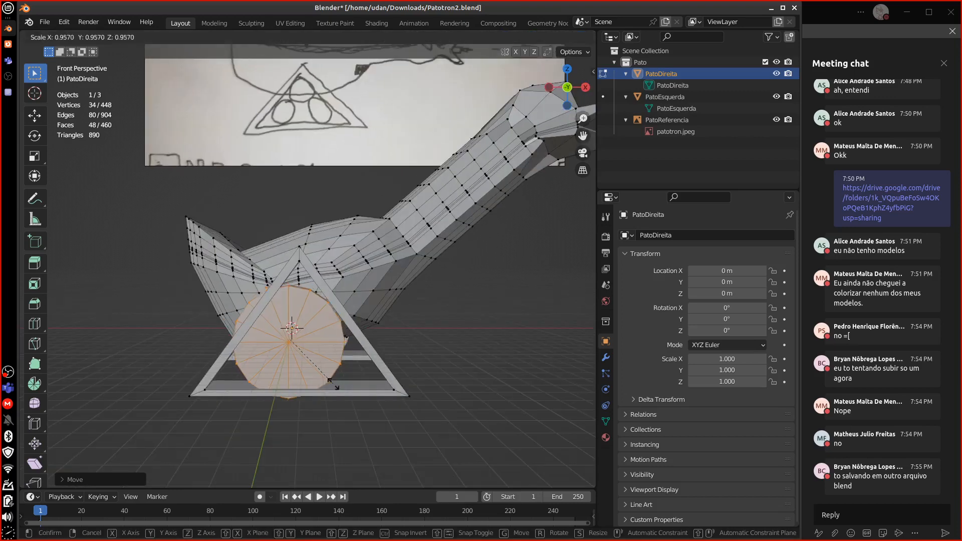
{"action": "left_click", "coordinate": [308, 362]}
{"action": "middle_click_drag", "start_coordinate": [311, 357], "coordinate": [301, 339]}
{"action": "key", "text": "KP_5"}
{"action": "key", "text": "KP_1"}
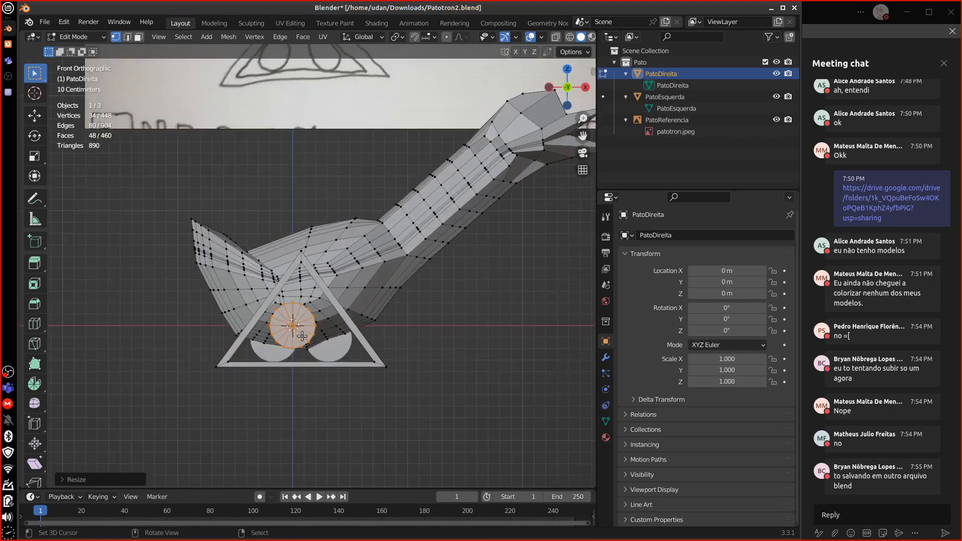
{"action": "scroll", "coordinate": [300, 336], "scroll_direction": "up", "scroll_amount": 3}
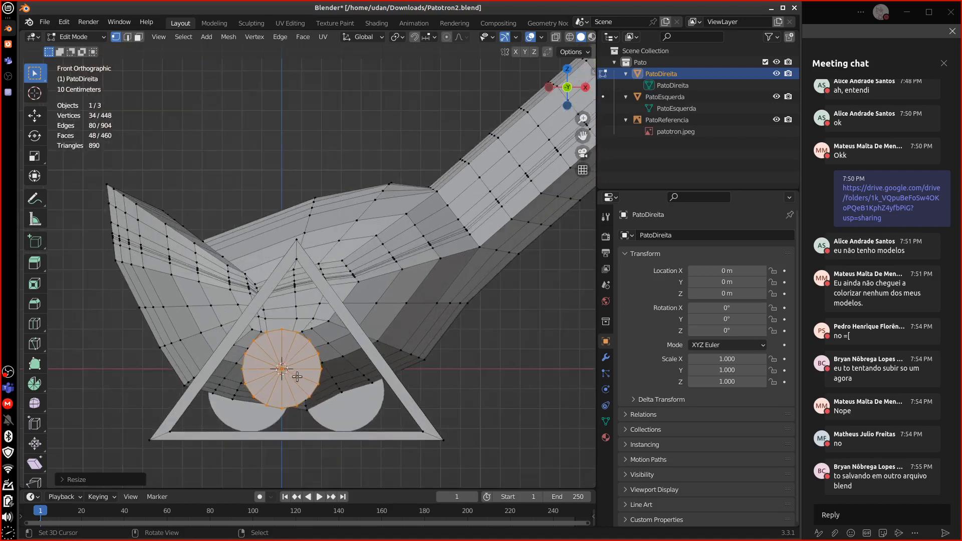
{"action": "key", "text": "g"}
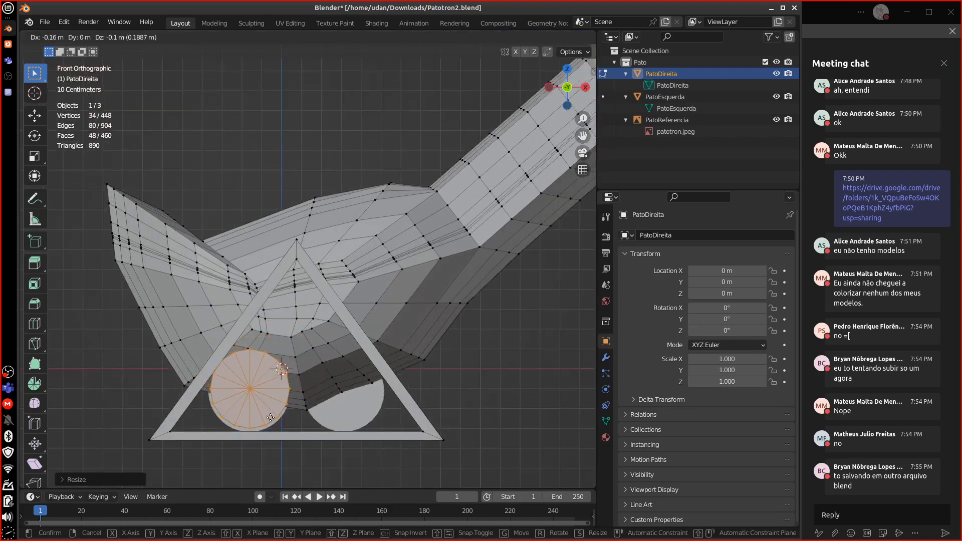
{"action": "left_click", "coordinate": [270, 443]}
Duplicate the wheel twice, placing one copy near the frame's apex and the other in its lower-right corner.
{"action": "key", "text": "shift+d"}
{"action": "left_click", "coordinate": [312, 332]}
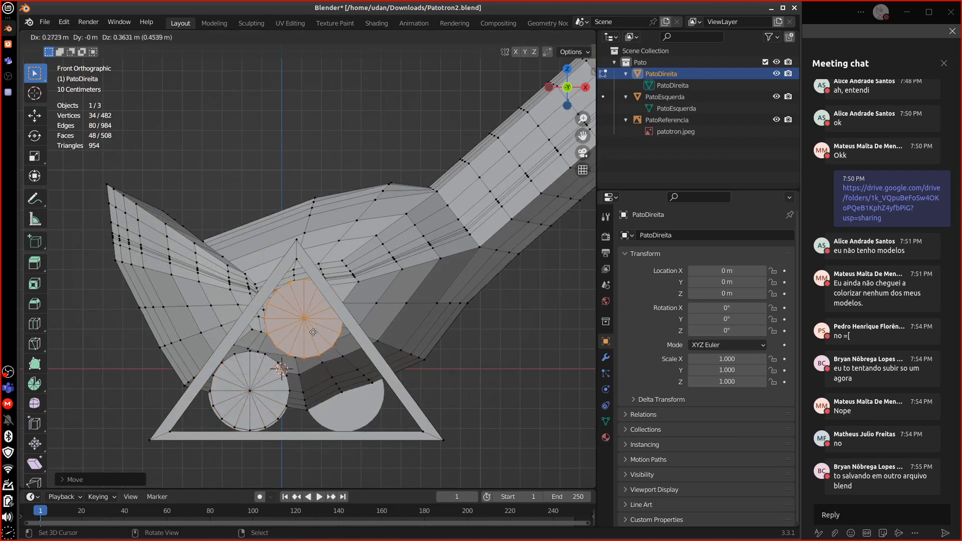
{"action": "left_click", "coordinate": [237, 398]}
{"action": "key", "text": "shift+d"}
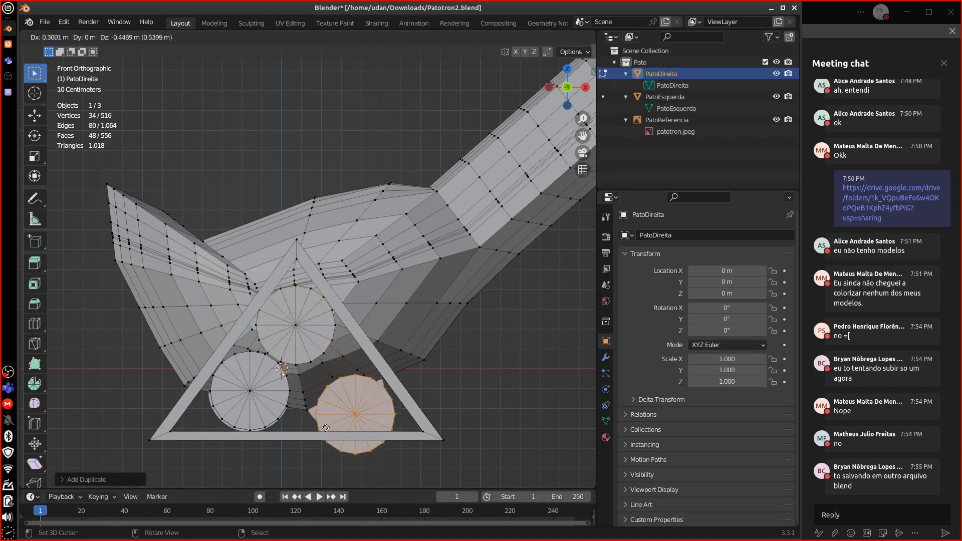
{"action": "left_click", "coordinate": [366, 402]}
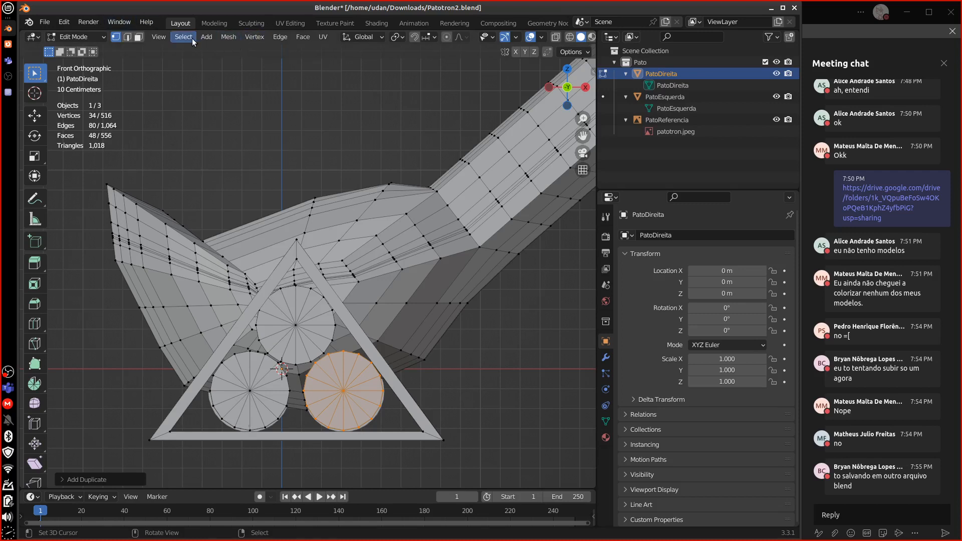
Launch Screenkey from the application launcher and test it in Blender by selecting everything repeatedly, ending with the mesh deselected.
{"action": "left_click", "coordinate": [8, 8]}
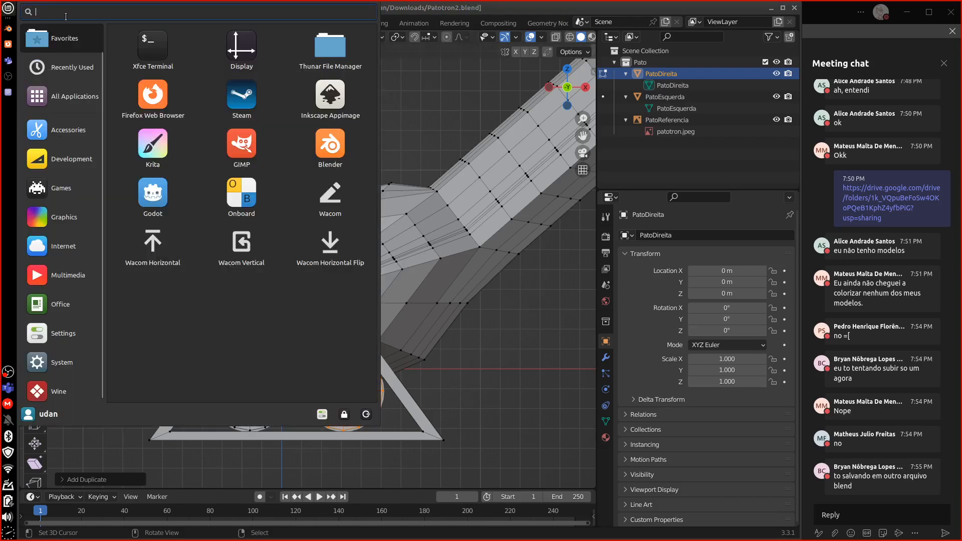
{"action": "type", "text": "scr"}
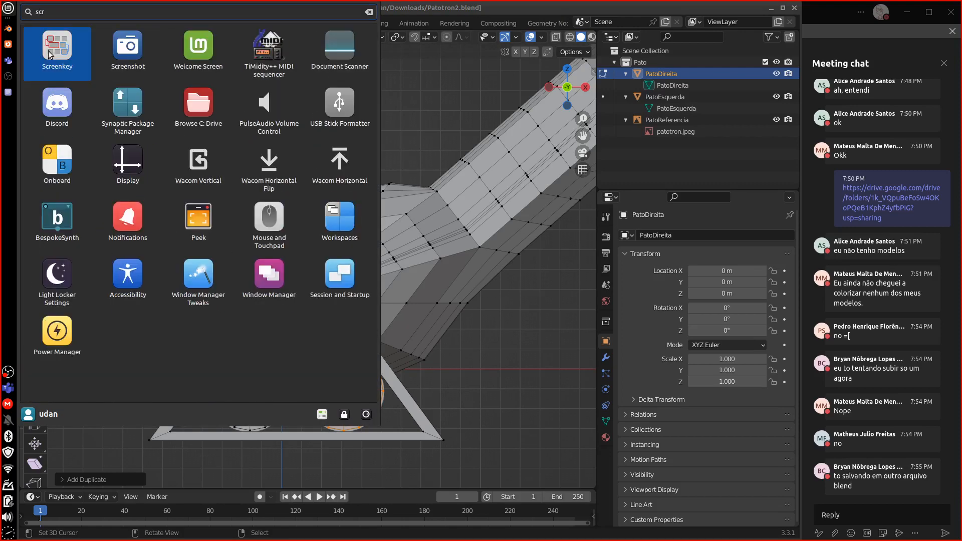
{"action": "left_click", "coordinate": [50, 55]}
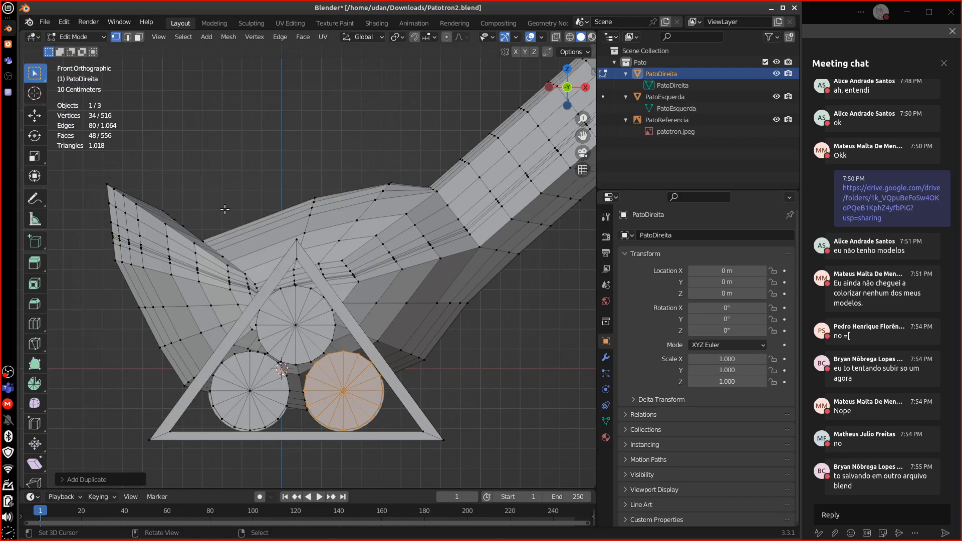
{"action": "key", "text": "a"}
{"action": "key", "text": "a"}
{"action": "key", "text": "a"}
{"action": "key", "text": "a"}
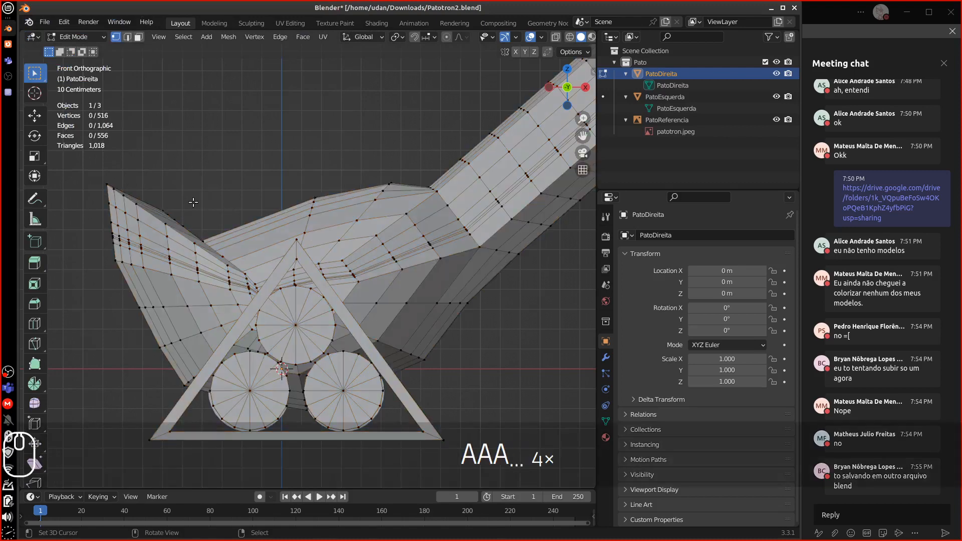
Circle a cluster of closely spaced vertices on the duck's neck with a freehand annotation, and erase the mark.
{"action": "mouse_move", "coordinate": [345, 258]}
{"action": "left_mouse_down", "text": "alt+shift"}
{"action": "mouse_move", "coordinate": [334, 269]}
{"action": "mouse_move", "coordinate": [349, 276]}
{"action": "mouse_move", "coordinate": [237, 328]}
{"action": "left_mouse_up", "text": "alt+shift"}
{"action": "left_click_drag", "start_coordinate": [368, 239], "coordinate": [232, 295], "text": "alt+shift"}
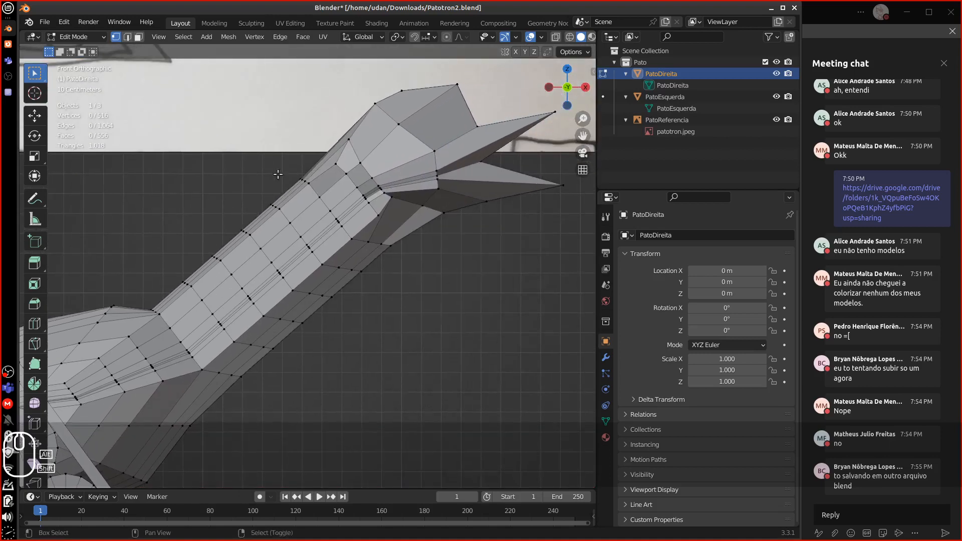
{"action": "key", "text": "equal"}
{"action": "key", "text": "equal"}
{"action": "key", "text": "equal"}
{"action": "key", "text": "equal"}
{"action": "key", "text": "equal"}
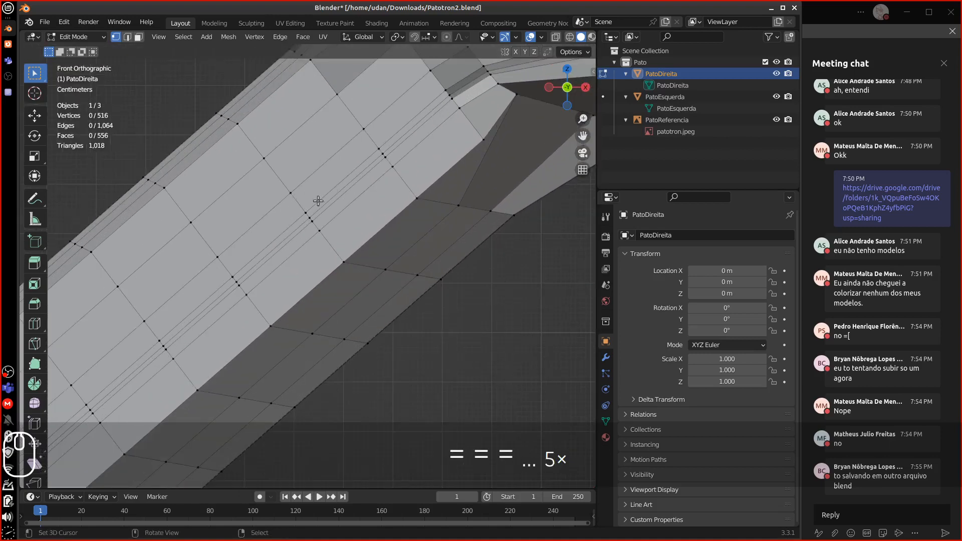
{"action": "key", "text": "d"}
{"action": "left_click_drag", "start_coordinate": [308, 203], "coordinate": [308, 206]}
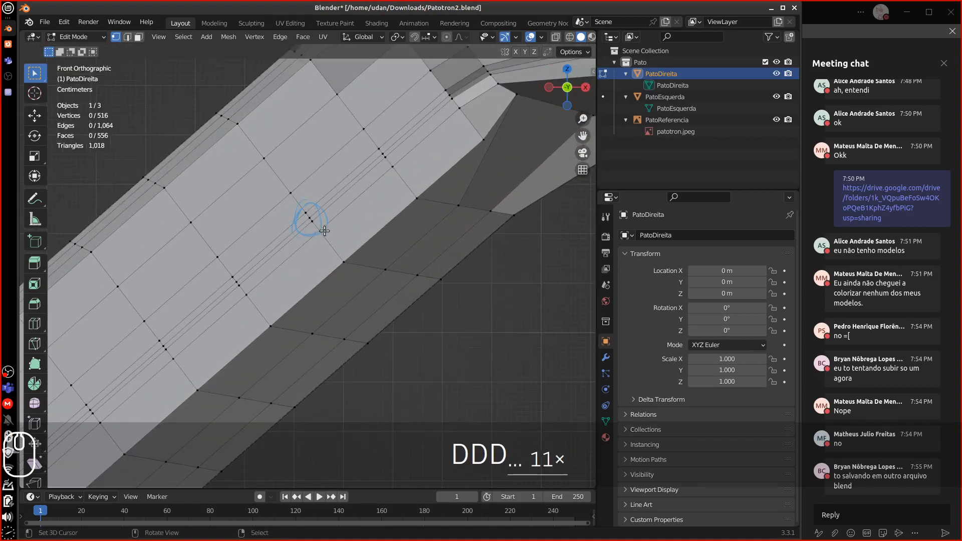
{"action": "mouse_move", "coordinate": [298, 205]}
{"action": "right_mouse_down"}
{"action": "mouse_move", "coordinate": [307, 221]}
{"action": "mouse_move", "coordinate": [323, 213]}
{"action": "right_mouse_up"}
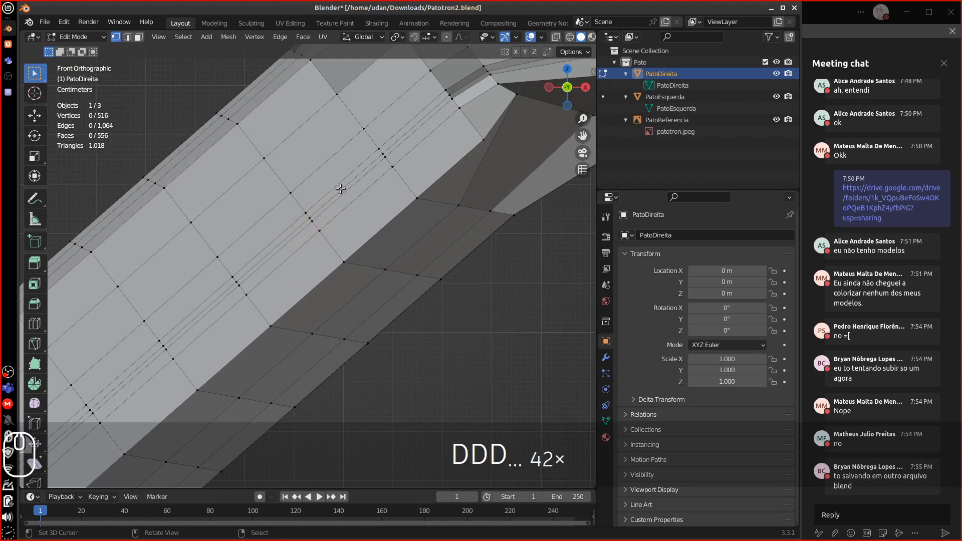
Select the tightly packed vertices at the base of the duck's beak.
{"action": "left_click_drag", "start_coordinate": [336, 195], "coordinate": [275, 259], "text": "alt+shift"}
{"action": "left_click_drag", "start_coordinate": [294, 221], "coordinate": [49, 355], "text": "alt+shift"}
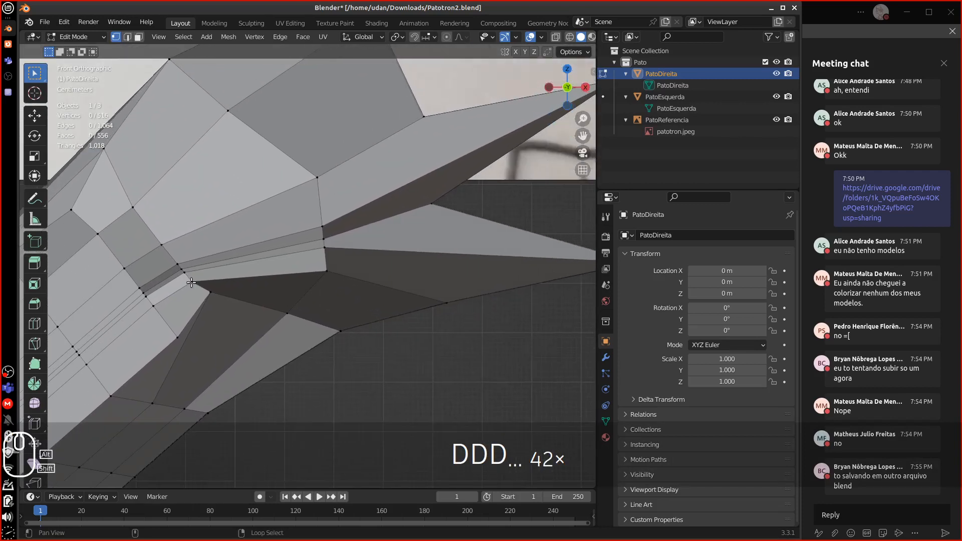
{"action": "left_click_drag", "start_coordinate": [200, 265], "coordinate": [249, 250], "text": "alt+shift"}
{"action": "left_click", "coordinate": [246, 260]}
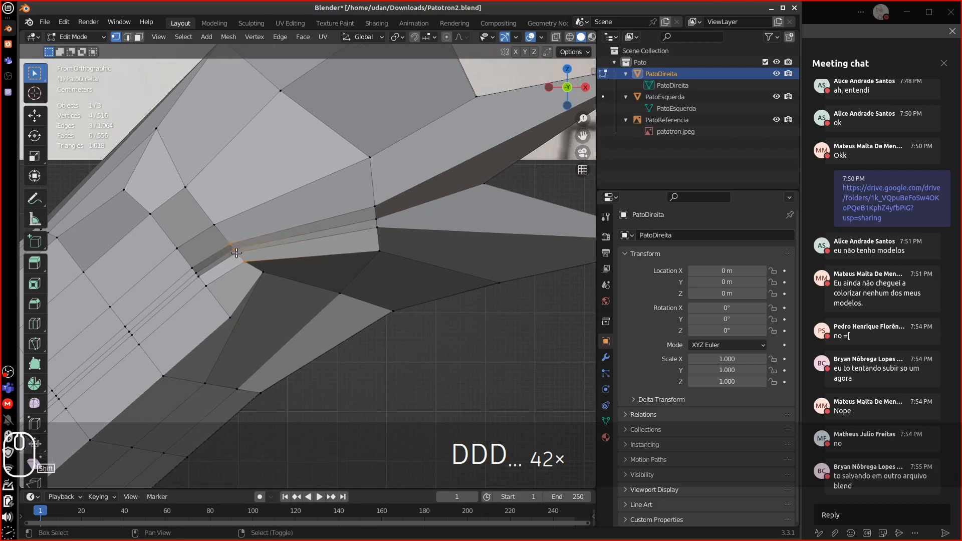
Select one of the closely spaced edge loops running lengthwise from the duck's tail through the body and neck.
{"action": "left_click_drag", "start_coordinate": [225, 269], "coordinate": [291, 266], "text": "alt+shift"}
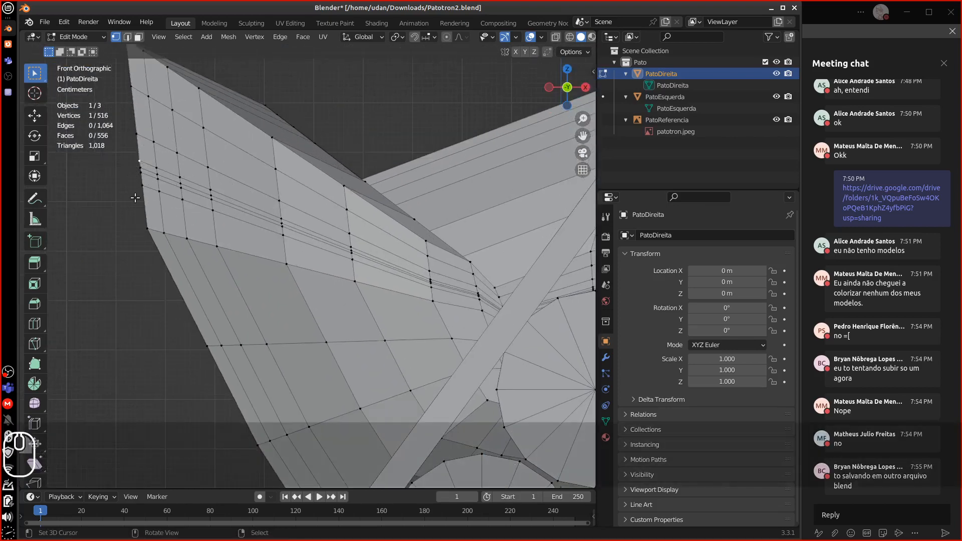
{"action": "key", "text": "alt"}
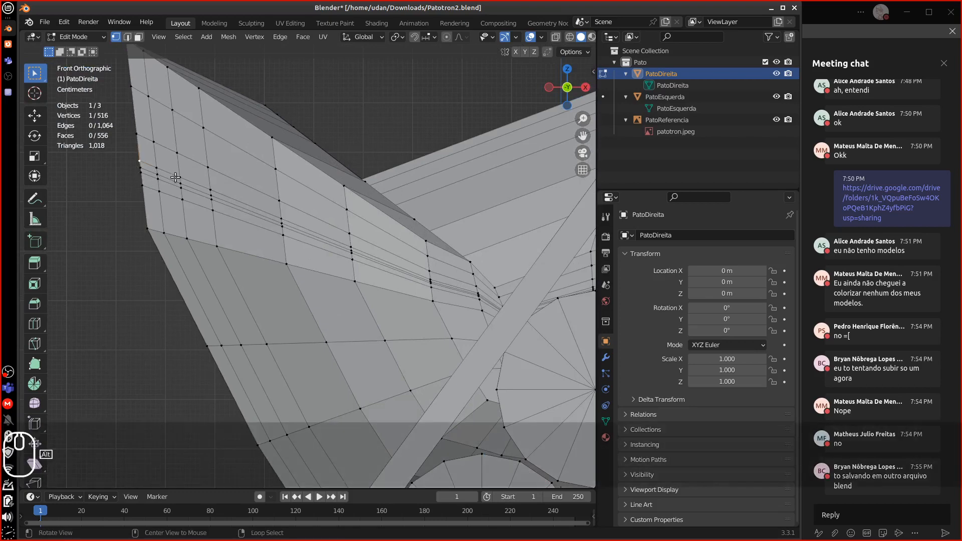
{"action": "left_click_drag", "start_coordinate": [360, 236], "coordinate": [230, 197], "text": "alt+shift"}
{"action": "left_click_drag", "start_coordinate": [451, 170], "coordinate": [240, 211], "text": "alt+shift"}
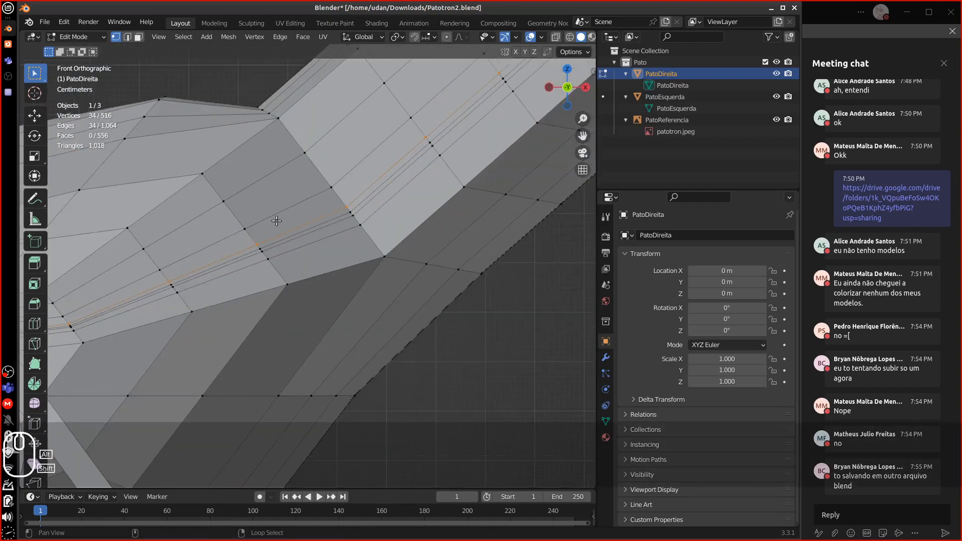
Try to slide the selected lengthwise edge loop on the duck's neck toward the closely spaced loop beside it.
{"action": "left_click_drag", "start_coordinate": [452, 95], "coordinate": [263, 266], "text": "alt+shift"}
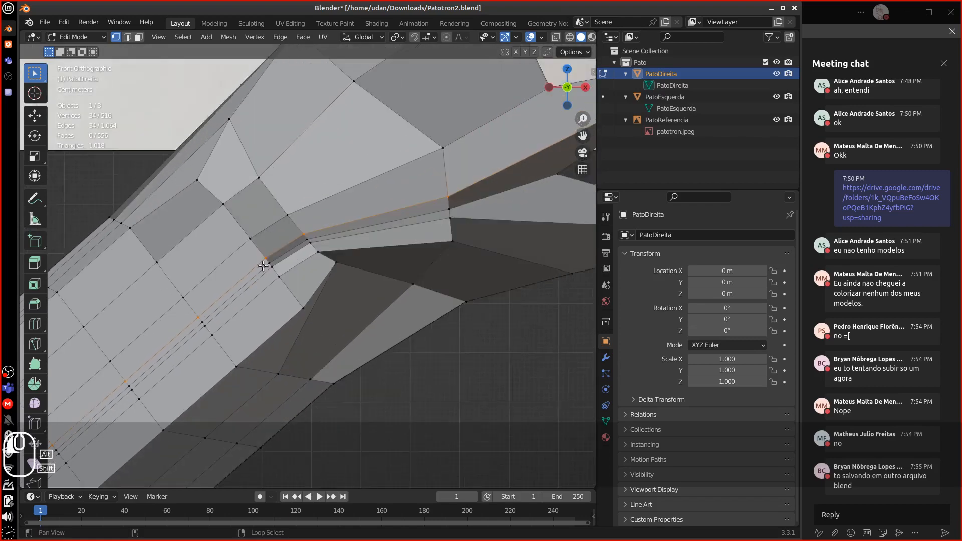
{"action": "left_click_drag", "start_coordinate": [435, 202], "coordinate": [303, 251], "text": "alt+shift"}
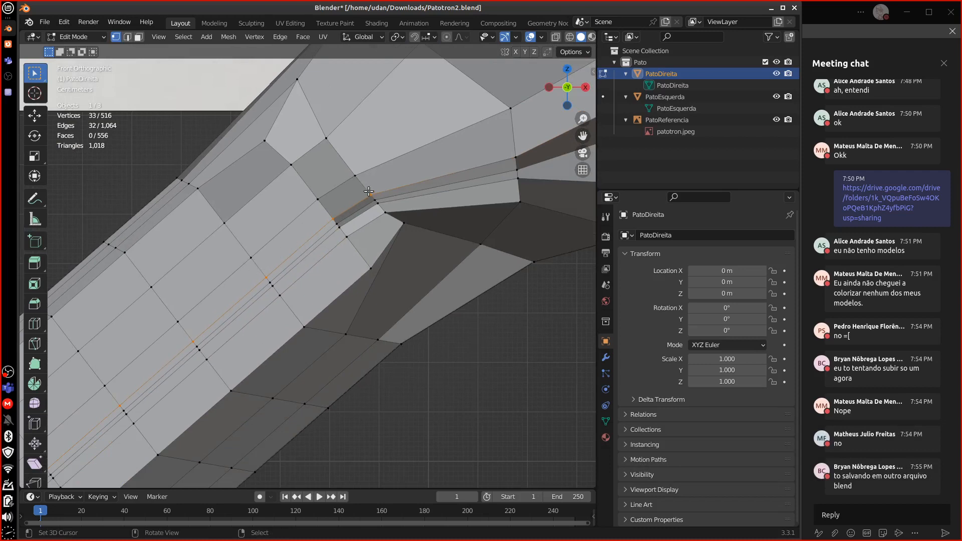
{"action": "left_click_drag", "start_coordinate": [369, 191], "coordinate": [317, 247], "text": "alt+shift"}
{"action": "key", "text": "g"}
{"action": "key", "text": "g"}
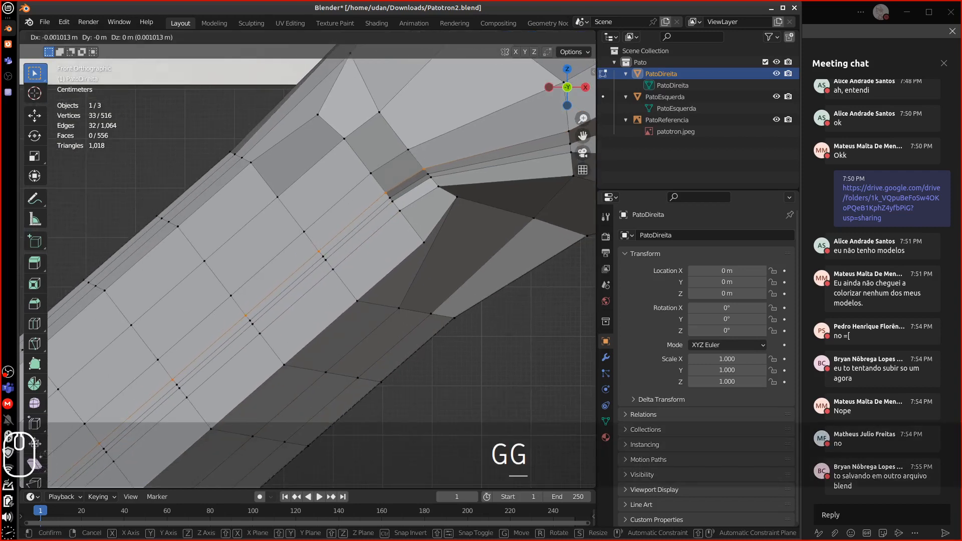
{"action": "left_click", "coordinate": [348, 270]}
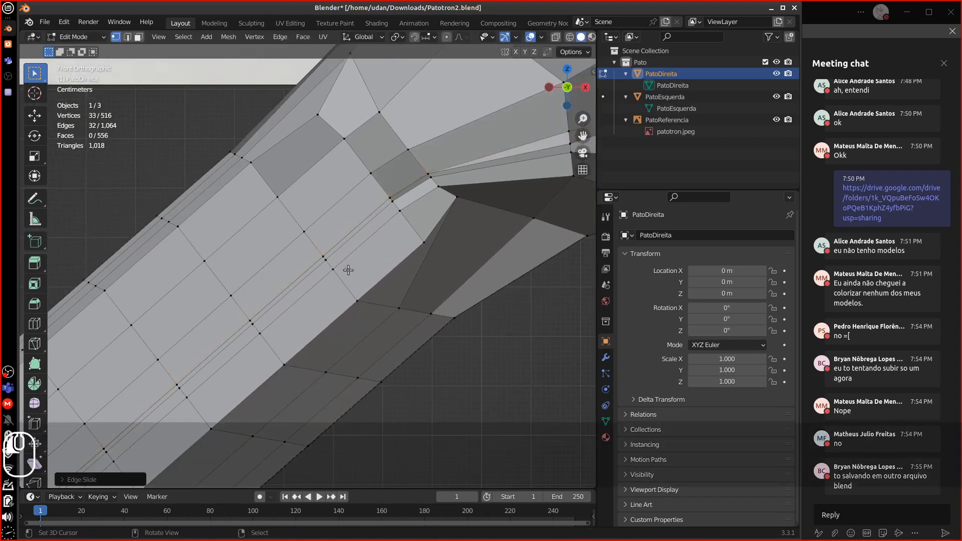
Try to select the adjacent lengthwise neck loop and slide it along its crossing edges against its neighbour.
{"action": "left_click", "coordinate": [359, 238], "text": "alt"}
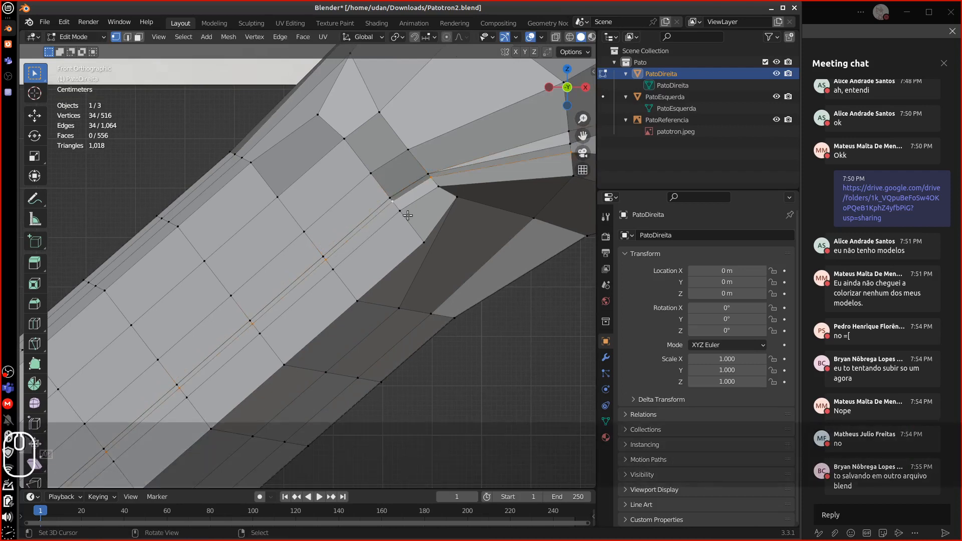
{"action": "mouse_move", "coordinate": [408, 216]}
{"action": "middle_mouse_down", "text": "shift"}
{"action": "mouse_move", "coordinate": [372, 227]}
{"action": "mouse_move", "coordinate": [390, 221]}
{"action": "middle_mouse_up", "text": "shift"}
{"action": "key", "text": "g"}
{"action": "key", "text": "g"}
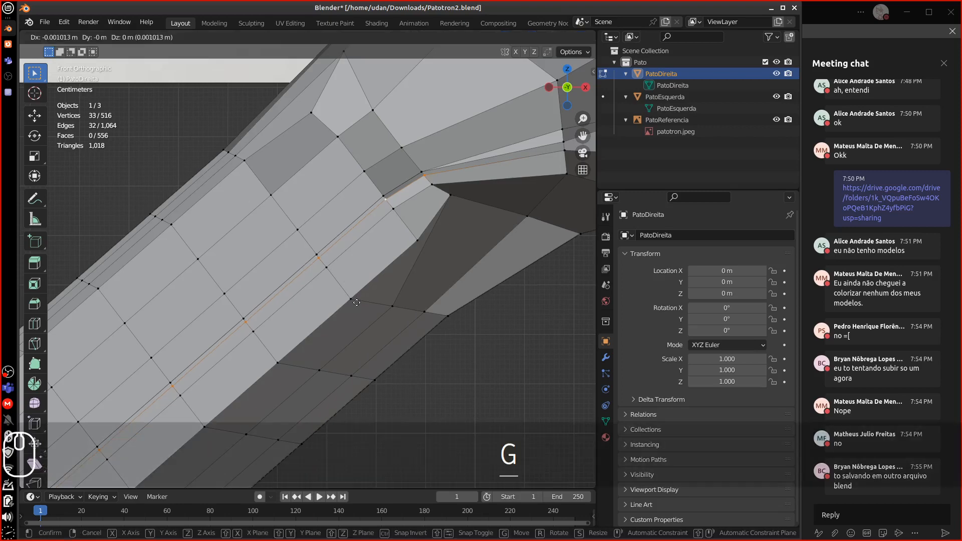
{"action": "left_click", "coordinate": [314, 279]}
{"action": "middle_click_drag", "start_coordinate": [314, 279], "coordinate": [153, 330], "text": "shift"}
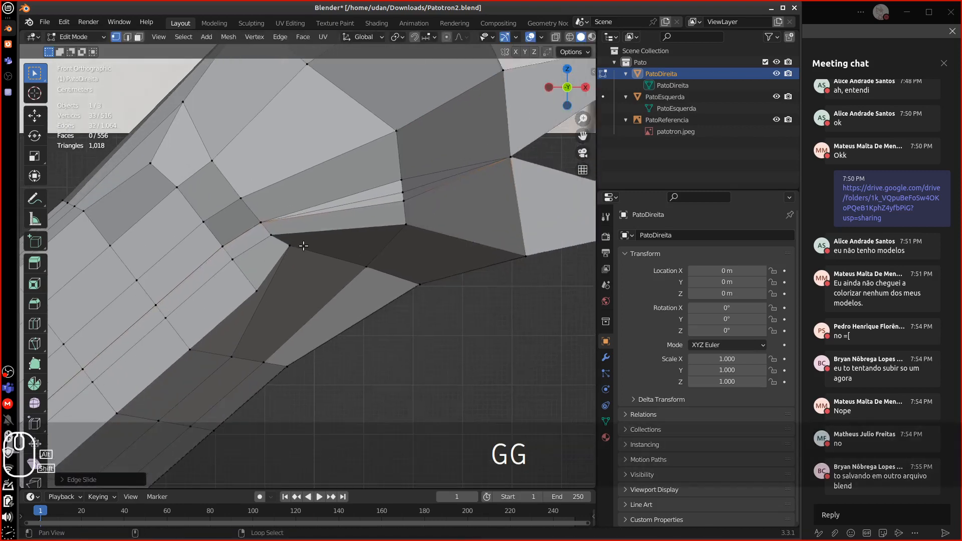
Select the closely spaced vertices at the base of the beak where the slid loops end.
{"action": "left_click", "coordinate": [402, 192]}
{"action": "middle_click_drag", "start_coordinate": [414, 195], "coordinate": [379, 217], "text": "shift"}
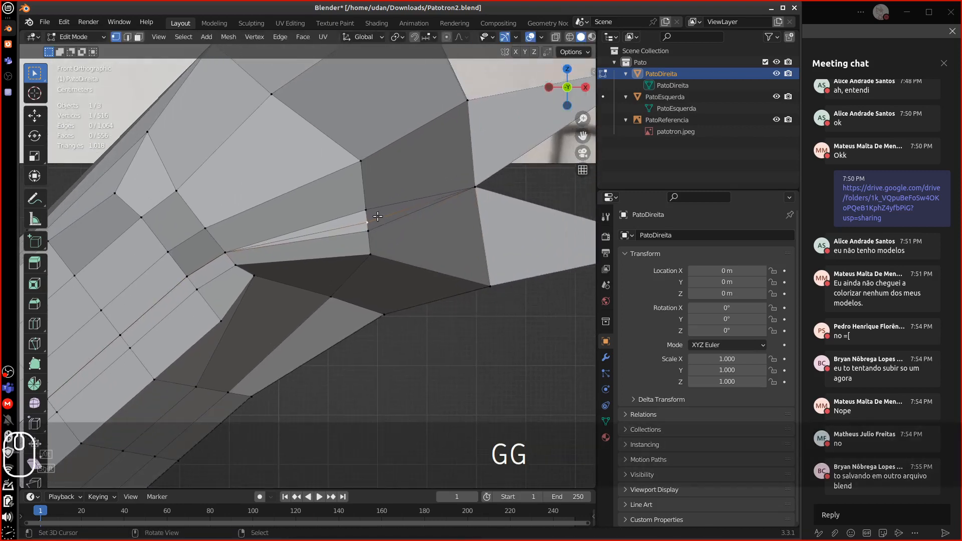
{"action": "left_click", "coordinate": [371, 213]}
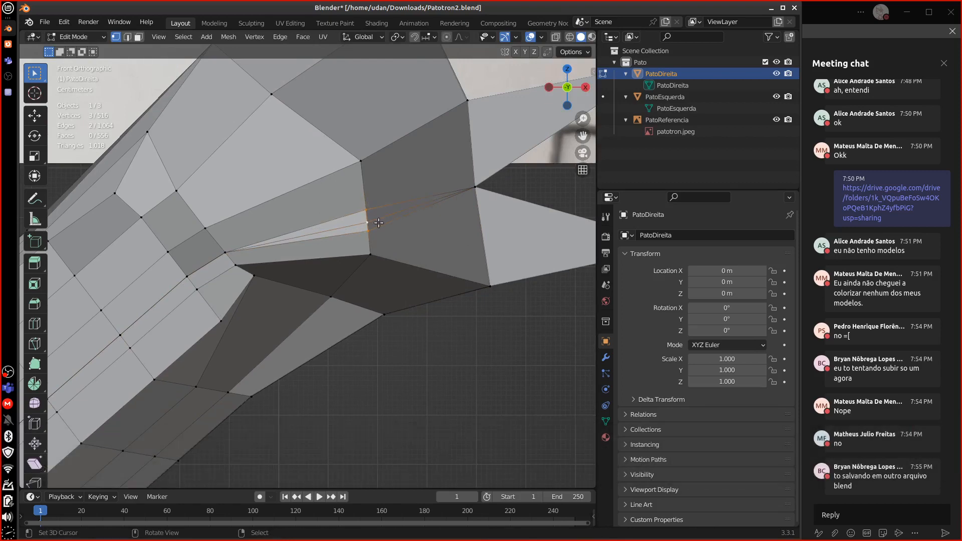
{"action": "middle_click_drag", "start_coordinate": [419, 224], "coordinate": [271, 262], "text": "shift"}
Undo the beak vertex selections and the edge loop slides on the neck.
{"action": "key", "text": "ctrl+z"}
{"action": "key", "text": "ctrl+z"}
{"action": "key", "text": "ctrl+z"}
{"action": "key", "text": "ctrl+z"}
{"action": "key", "text": "ctrl+z"}
{"action": "key", "text": "ctrl+z"}
{"action": "key", "text": "ctrl+z"}
{"action": "key", "text": "ctrl+z"}
{"action": "key", "text": "ctrl+z"}
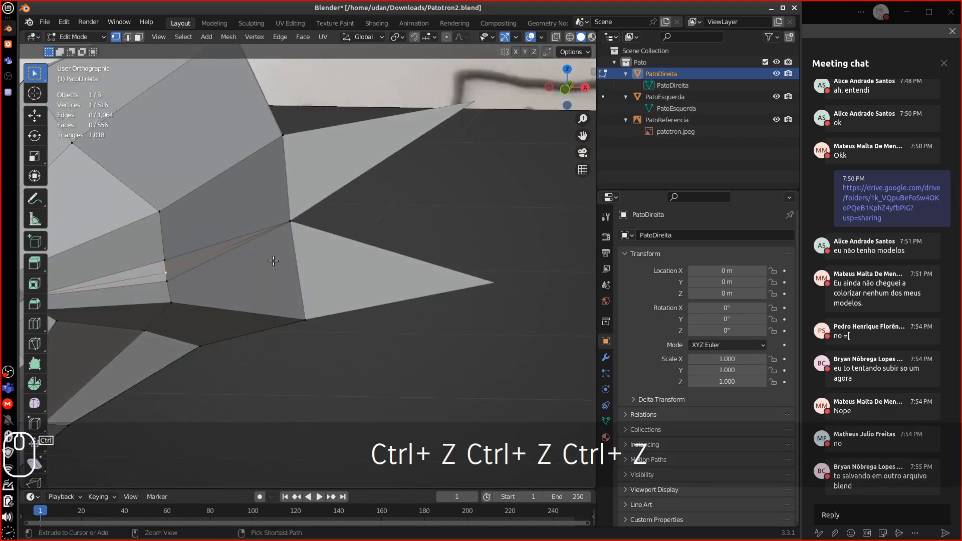
Hide the PatoEsquerda half and bring the flat inner side of PatoDireita into view.
{"action": "middle_click_drag", "start_coordinate": [304, 259], "coordinate": [365, 252]}
{"action": "left_click", "coordinate": [776, 97]}
{"action": "scroll", "coordinate": [339, 237], "scroll_direction": "down", "scroll_amount": 6}
{"action": "middle_click_drag", "start_coordinate": [432, 316], "coordinate": [334, 287], "text": "shift"}
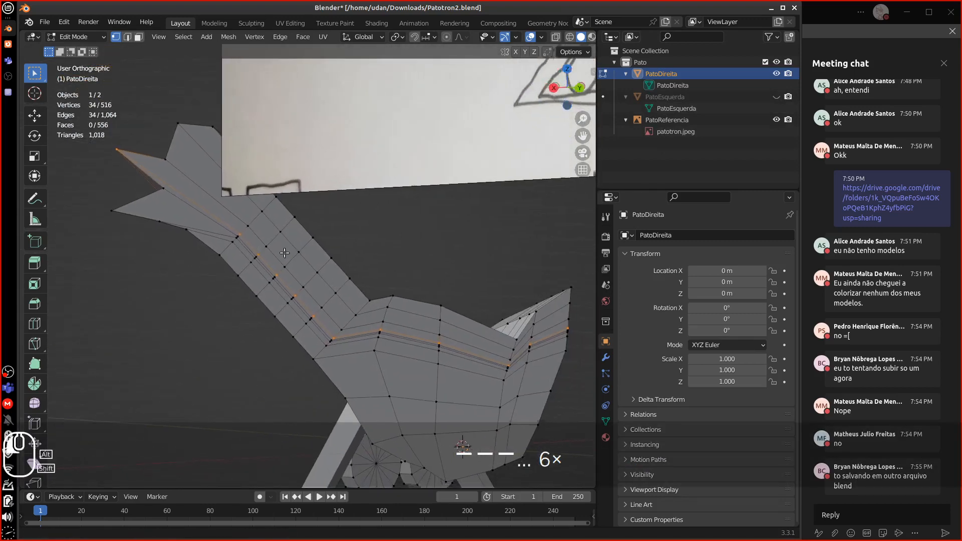
{"action": "middle_click_drag", "start_coordinate": [284, 253], "coordinate": [179, 157], "text": "shift"}
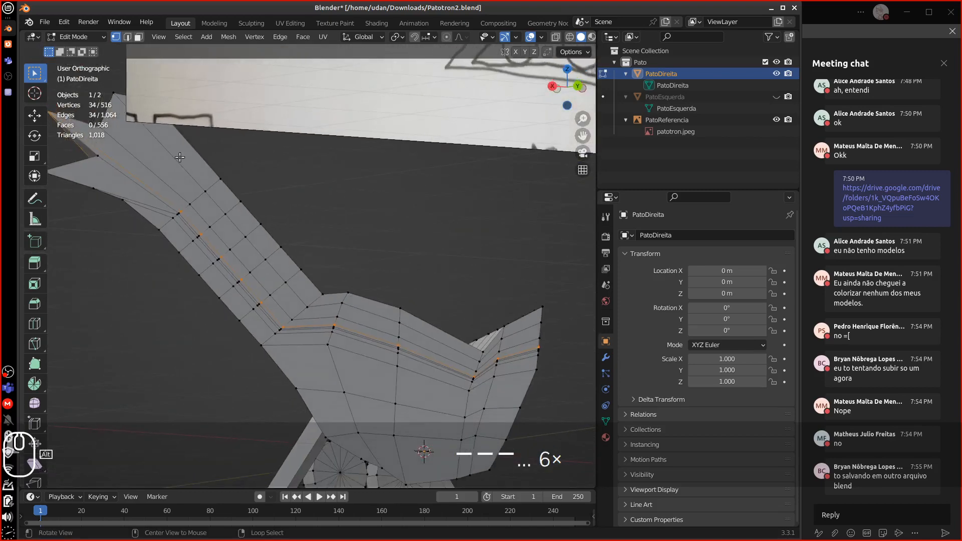
Delete all the flat inner faces of PatoDireita, from the head and beak through the neck and body to the tail.
{"action": "left_click", "coordinate": [139, 36]}
{"action": "left_click", "coordinate": [181, 152]}
{"action": "left_click", "coordinate": [153, 148], "text": "shift"}
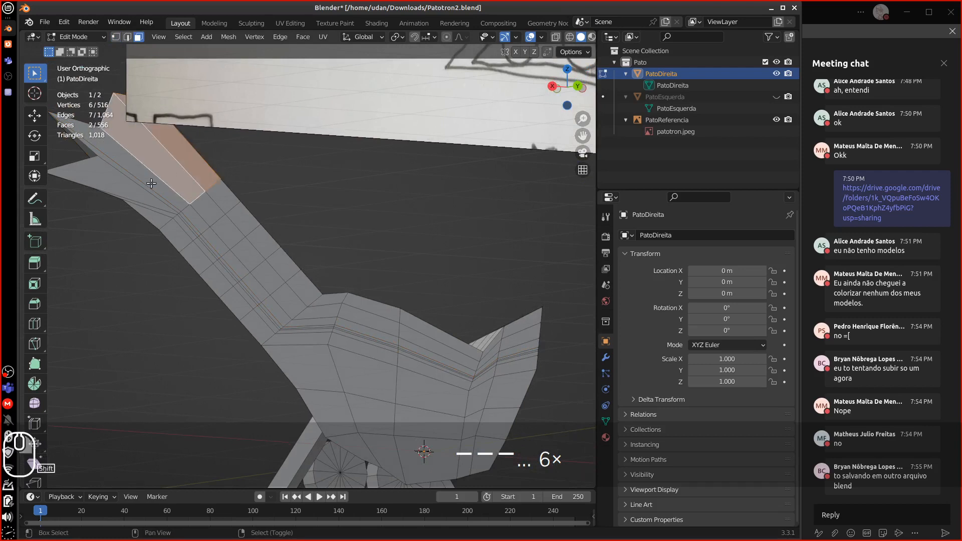
{"action": "left_click", "coordinate": [145, 185], "text": "shift"}
{"action": "left_click", "coordinate": [141, 195], "text": "shift"}
{"action": "left_click", "coordinate": [158, 218], "text": "shift"}
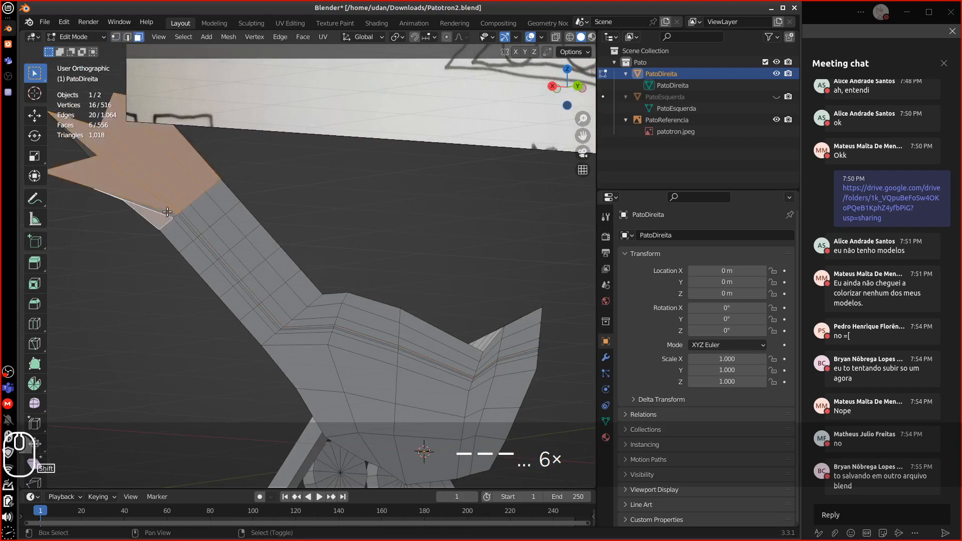
{"action": "left_click", "coordinate": [168, 214], "text": "shift"}
{"action": "left_click", "coordinate": [182, 229], "text": "shift"}
{"action": "left_click", "coordinate": [188, 224], "text": "shift"}
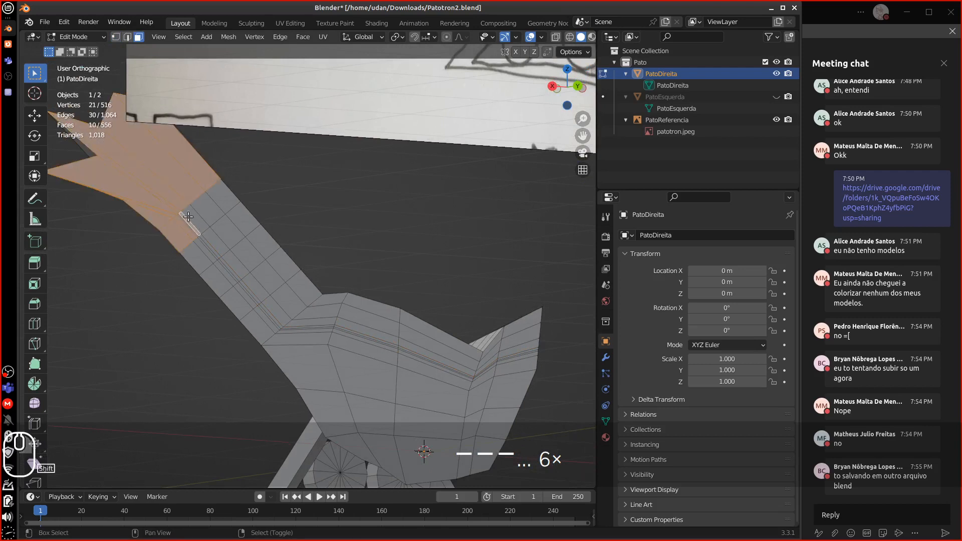
{"action": "key", "text": "c"}
{"action": "mouse_move", "coordinate": [191, 216]}
{"action": "left_mouse_down"}
{"action": "mouse_move", "coordinate": [203, 221]}
{"action": "mouse_move", "coordinate": [208, 209]}
{"action": "mouse_move", "coordinate": [228, 240]}
{"action": "mouse_move", "coordinate": [218, 253]}
{"action": "mouse_move", "coordinate": [255, 278]}
{"action": "mouse_move", "coordinate": [279, 316]}
{"action": "mouse_move", "coordinate": [274, 283]}
{"action": "mouse_move", "coordinate": [367, 406]}
{"action": "mouse_move", "coordinate": [395, 419]}
{"action": "mouse_move", "coordinate": [378, 434]}
{"action": "left_mouse_up"}
{"action": "mouse_move", "coordinate": [350, 343]}
{"action": "left_mouse_down"}
{"action": "mouse_move", "coordinate": [333, 308]}
{"action": "mouse_move", "coordinate": [406, 355]}
{"action": "mouse_move", "coordinate": [445, 411]}
{"action": "mouse_move", "coordinate": [361, 432]}
{"action": "left_mouse_up"}
{"action": "left_click_drag", "start_coordinate": [466, 426], "coordinate": [514, 344]}
{"action": "right_click", "coordinate": [443, 385]}
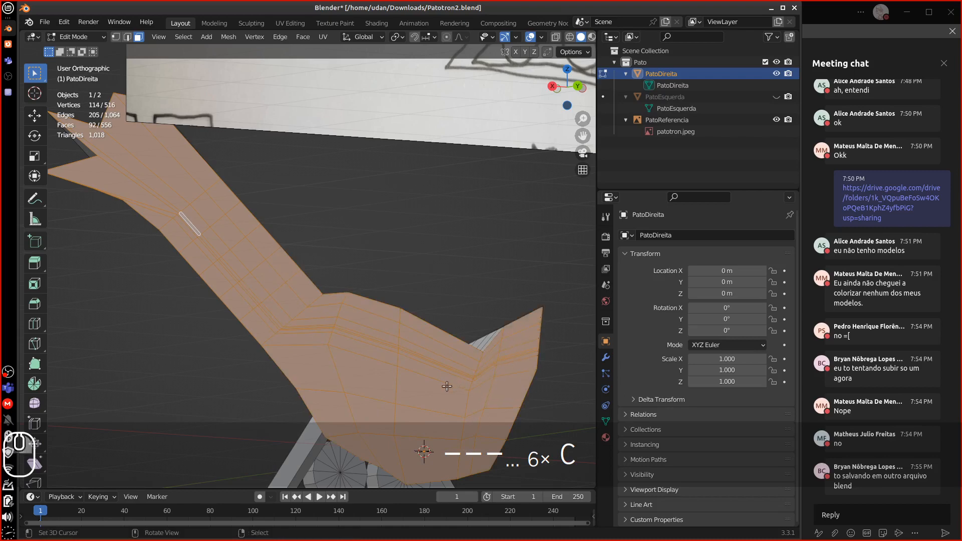
{"action": "key", "text": "Delete"}
{"action": "left_click", "coordinate": [399, 407]}
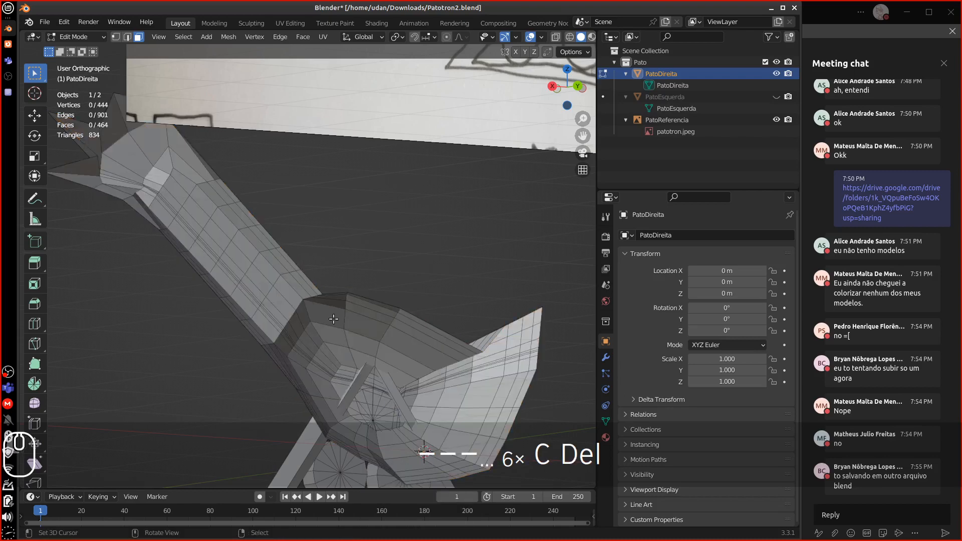
Examine the opened duck half around the neck, body, wheel frame and tail for unevenly spaced edge loops.
{"action": "middle_click_drag", "start_coordinate": [398, 408], "coordinate": [482, 316]}
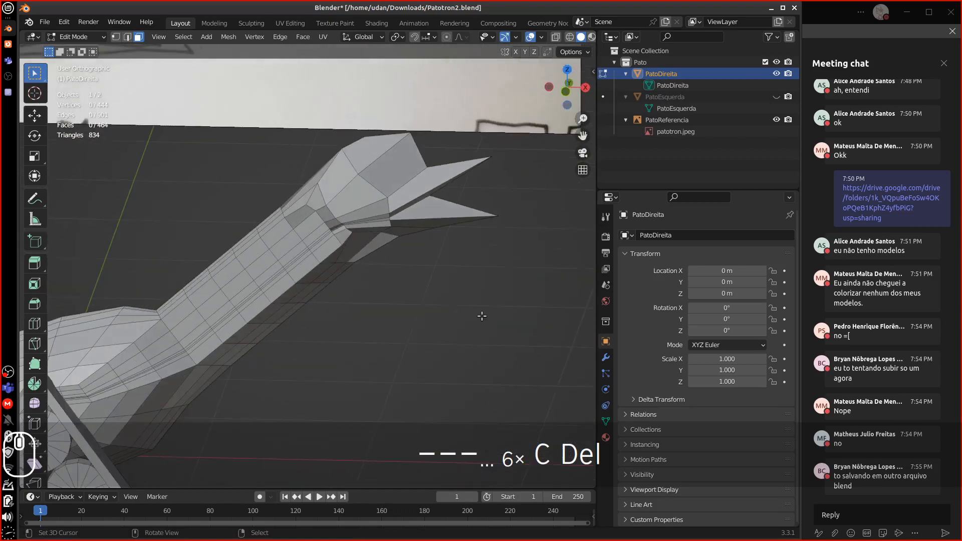
{"action": "middle_click_drag", "start_coordinate": [301, 283], "coordinate": [320, 249], "text": "shift"}
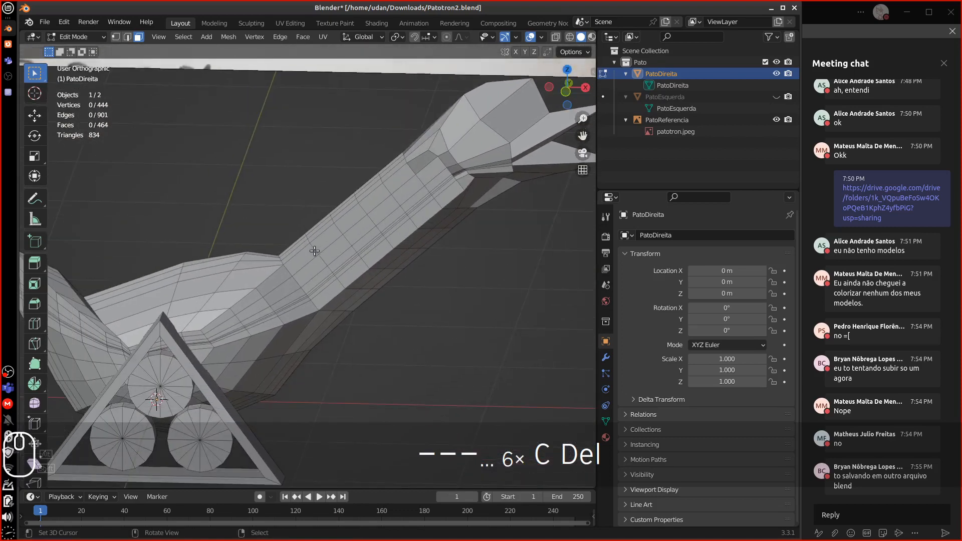
{"action": "scroll", "coordinate": [315, 251], "scroll_direction": "down", "scroll_amount": 3}
{"action": "scroll", "coordinate": [314, 250], "scroll_direction": "up", "scroll_amount": 5}
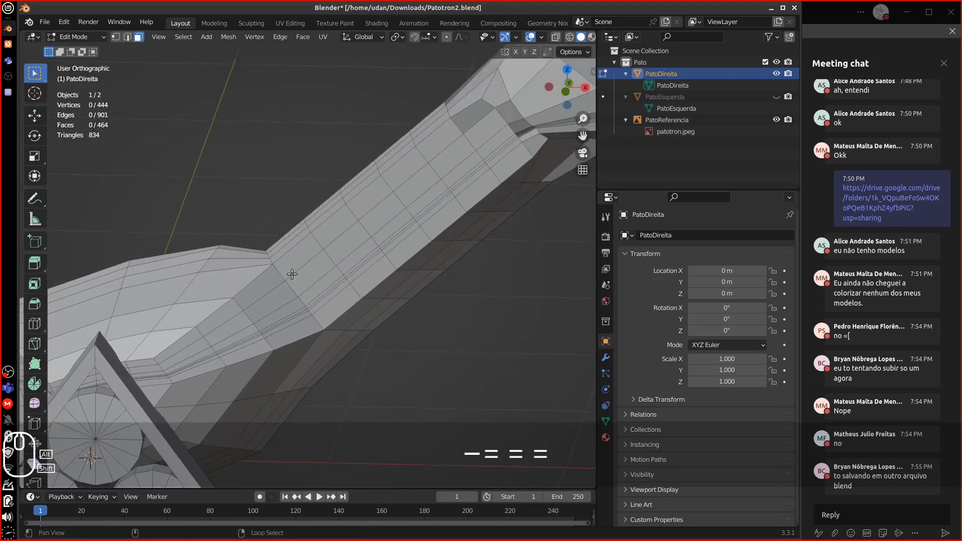
{"action": "middle_click_drag", "start_coordinate": [292, 274], "coordinate": [300, 230], "text": "alt"}
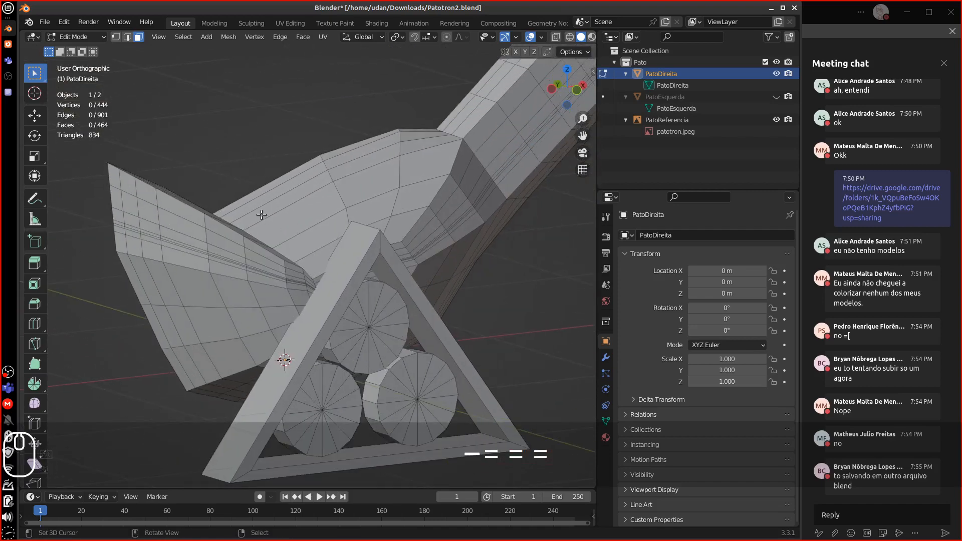
{"action": "scroll", "coordinate": [165, 226], "scroll_direction": "up", "scroll_amount": 3}
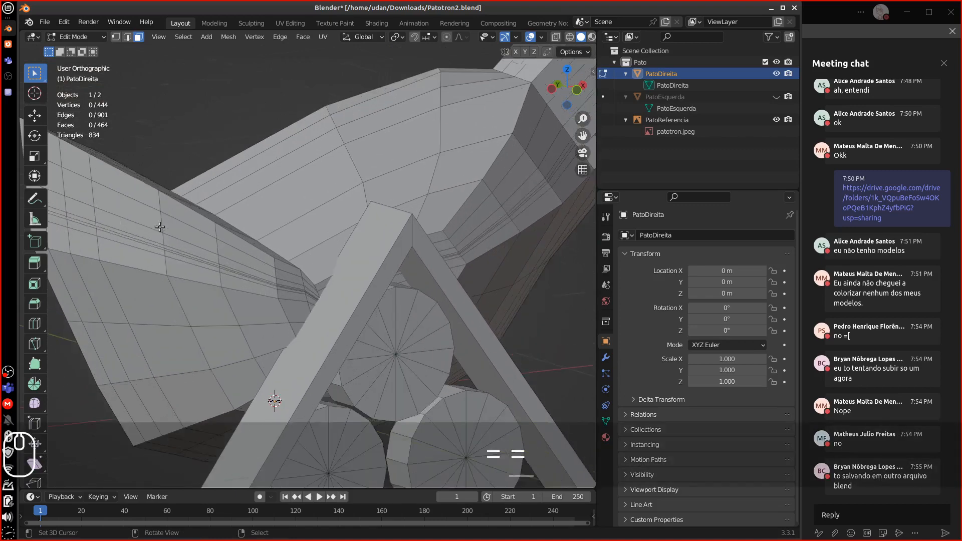
{"action": "left_click_drag", "start_coordinate": [270, 266], "coordinate": [458, 290], "text": "alt+shift"}
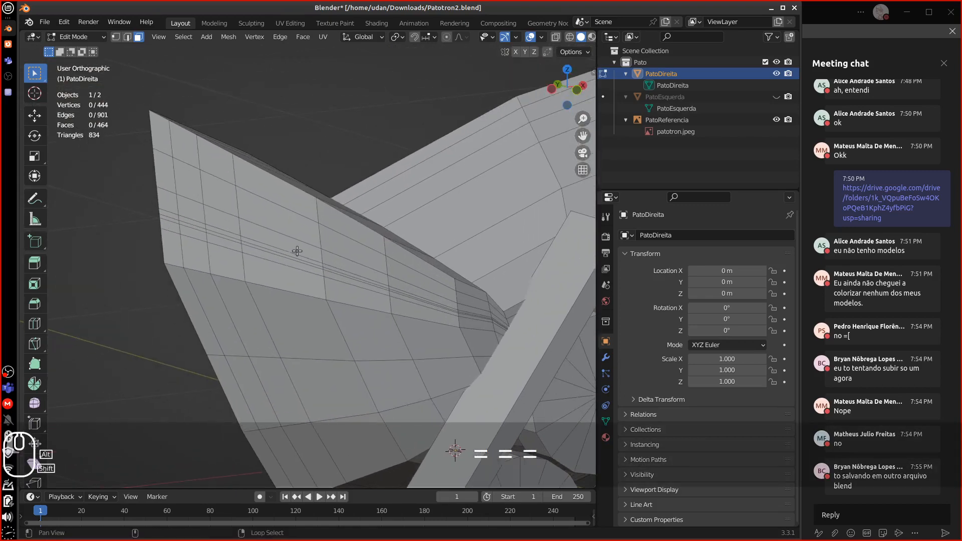
{"action": "left_click_drag", "start_coordinate": [244, 239], "coordinate": [238, 228], "text": "alt"}
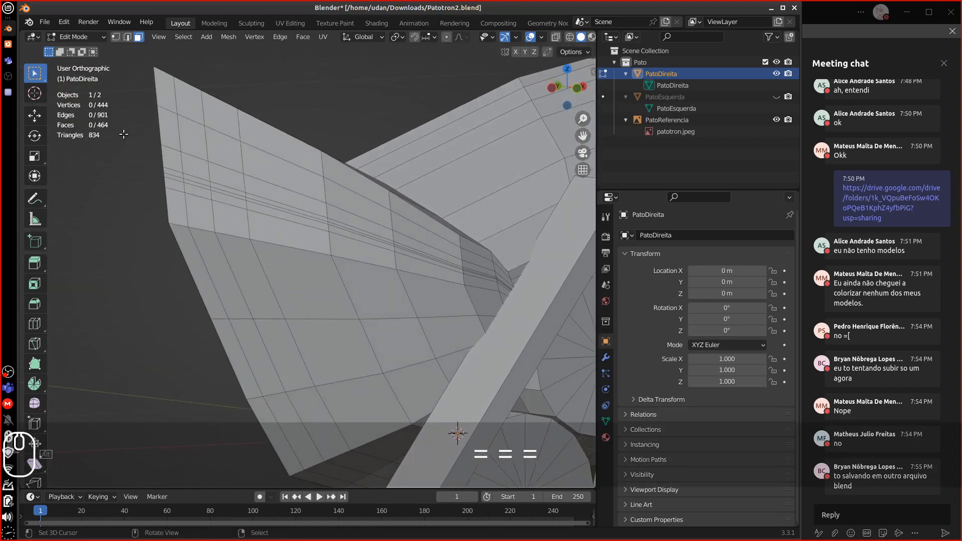
Mark the edge spacing along the upper and lower tail rim with freehand annotation arcs, and erase them.
{"action": "key", "text": "d"}
{"action": "mouse_move", "coordinate": [150, 69]}
{"action": "left_mouse_down"}
{"action": "mouse_move", "coordinate": [134, 95]}
{"action": "mouse_move", "coordinate": [150, 114]}
{"action": "left_mouse_up"}
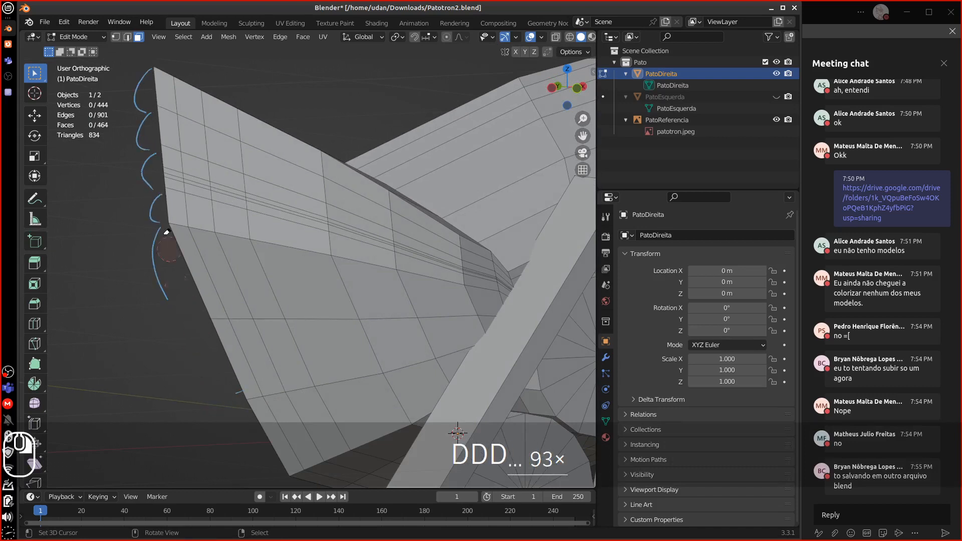
{"action": "right_click_drag", "start_coordinate": [167, 232], "coordinate": [166, 220]}
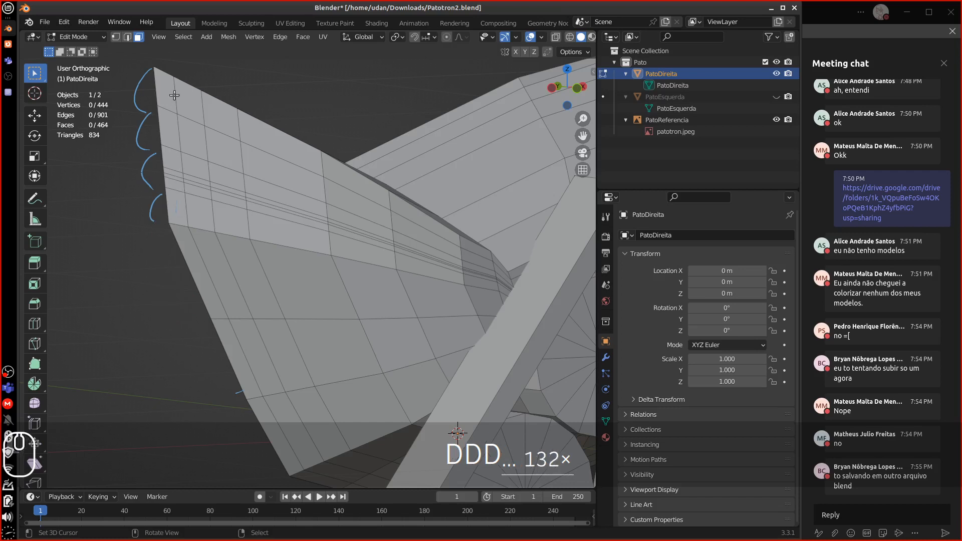
{"action": "right_click_drag", "start_coordinate": [151, 122], "coordinate": [142, 94]}
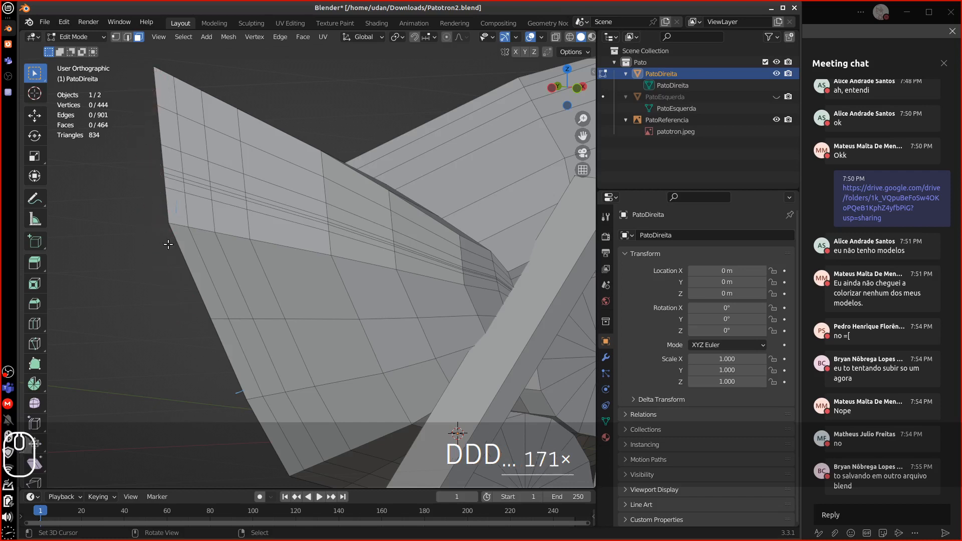
{"action": "mouse_move", "coordinate": [168, 245]}
{"action": "left_mouse_down"}
{"action": "mouse_move", "coordinate": [182, 321]}
{"action": "mouse_move", "coordinate": [248, 401]}
{"action": "left_mouse_up"}
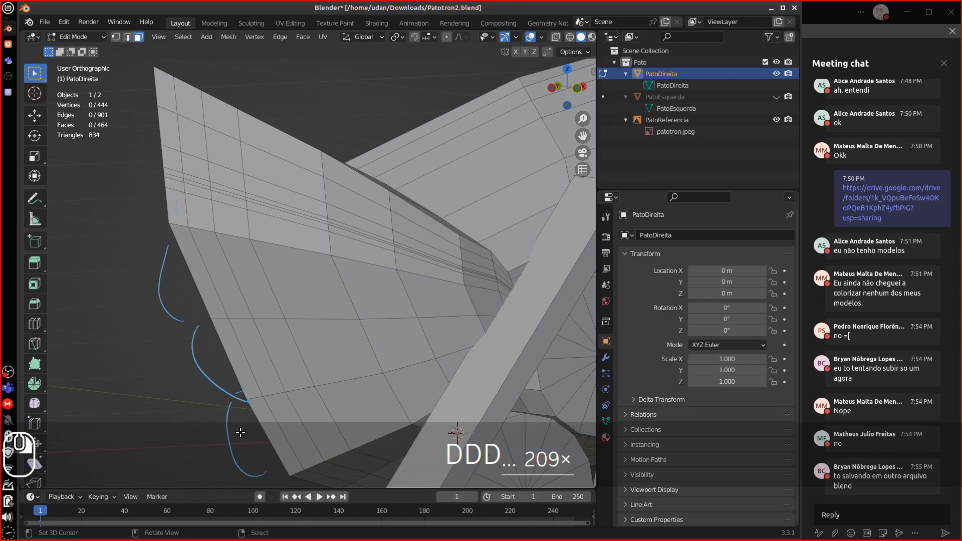
{"action": "right_click_drag", "start_coordinate": [234, 421], "coordinate": [250, 475]}
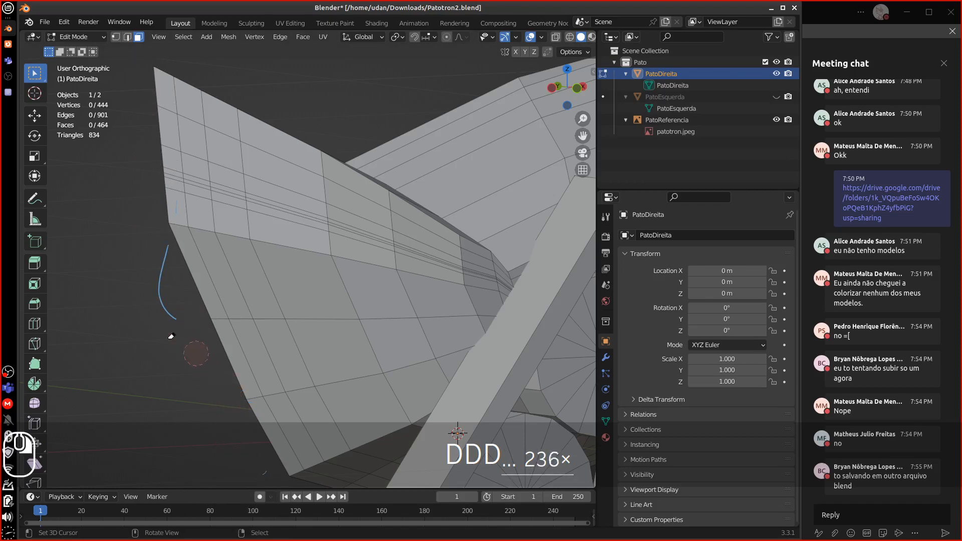
Merge the three closely spaced vertices at the outer edge of the strip behind the upper and lower beak at their center.
{"action": "middle_click_drag", "start_coordinate": [287, 225], "coordinate": [424, 259]}
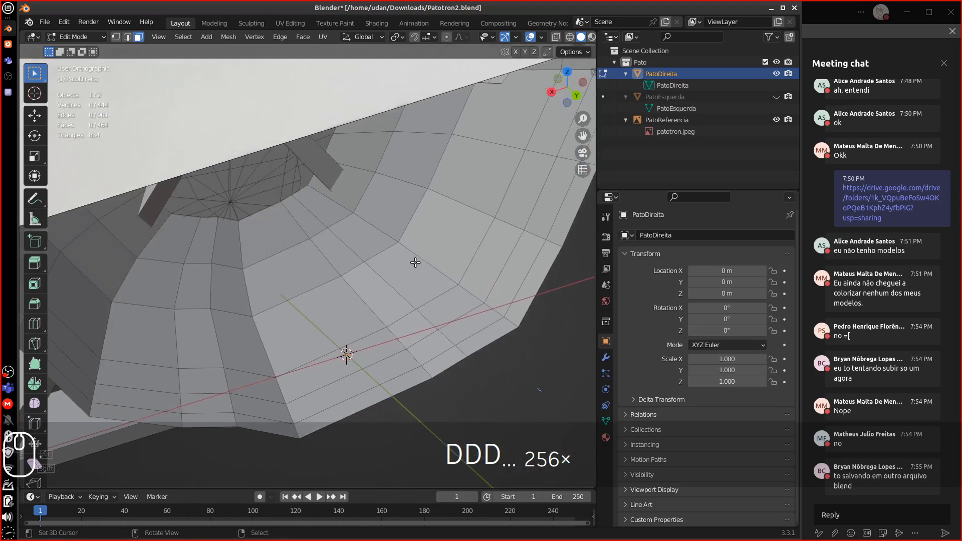
{"action": "key", "text": "1"}
{"action": "middle_click_drag", "start_coordinate": [485, 223], "coordinate": [348, 270], "text": "shift"}
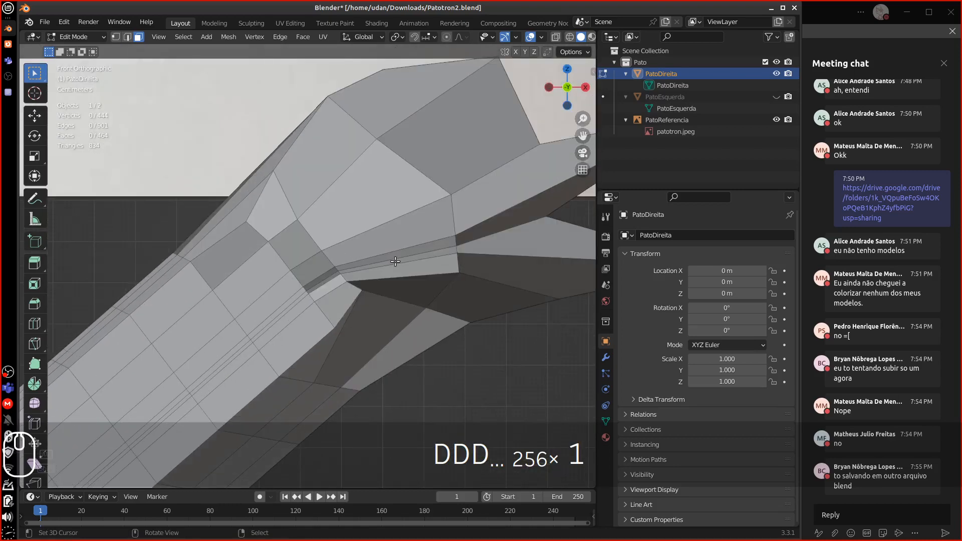
{"action": "scroll", "coordinate": [396, 261], "scroll_direction": "up", "scroll_amount": 2}
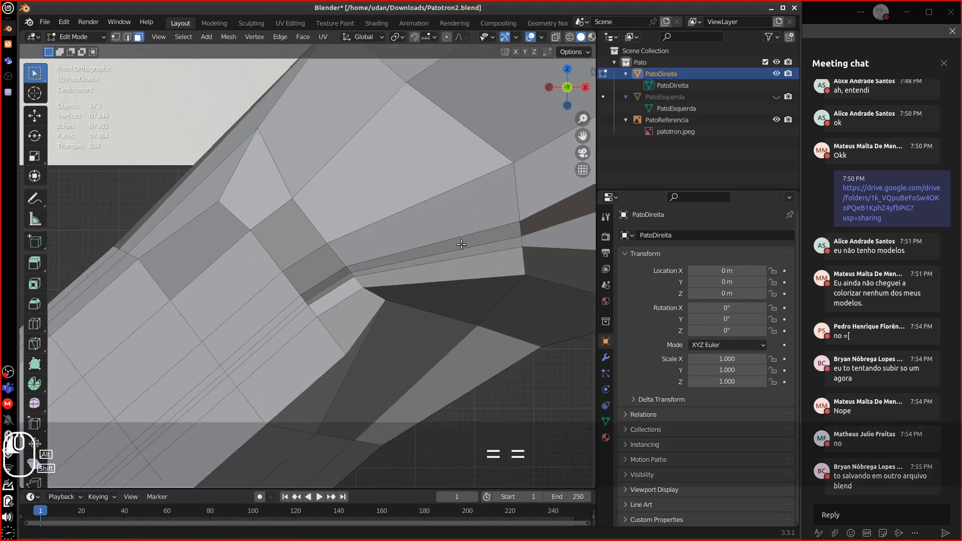
{"action": "middle_click_drag", "start_coordinate": [462, 245], "coordinate": [326, 232], "text": "shift"}
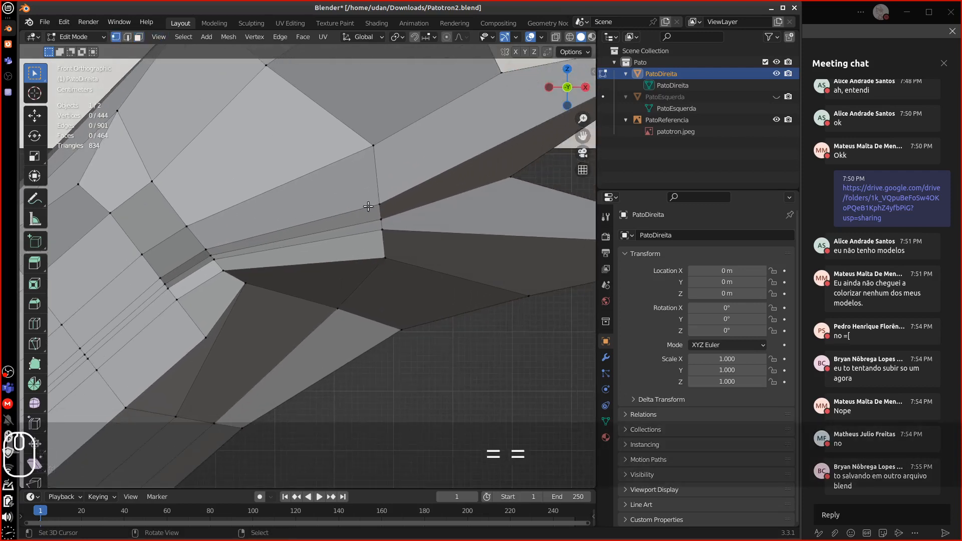
{"action": "left_click", "coordinate": [381, 220], "text": "shift"}
{"action": "middle_click_drag", "start_coordinate": [376, 232], "coordinate": [270, 277], "text": "shift"}
{"action": "left_click", "coordinate": [278, 272], "text": "shift"}
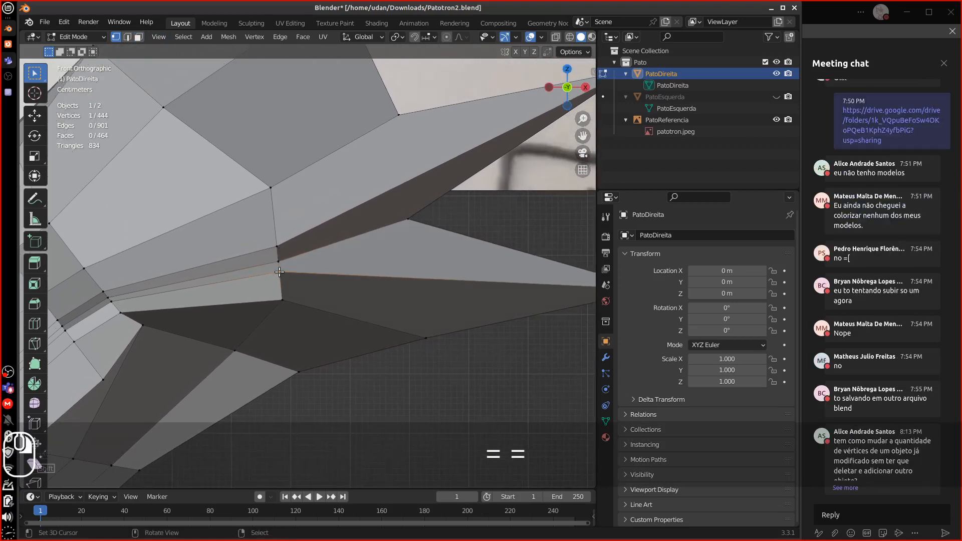
{"action": "left_click", "coordinate": [277, 246], "text": "shift"}
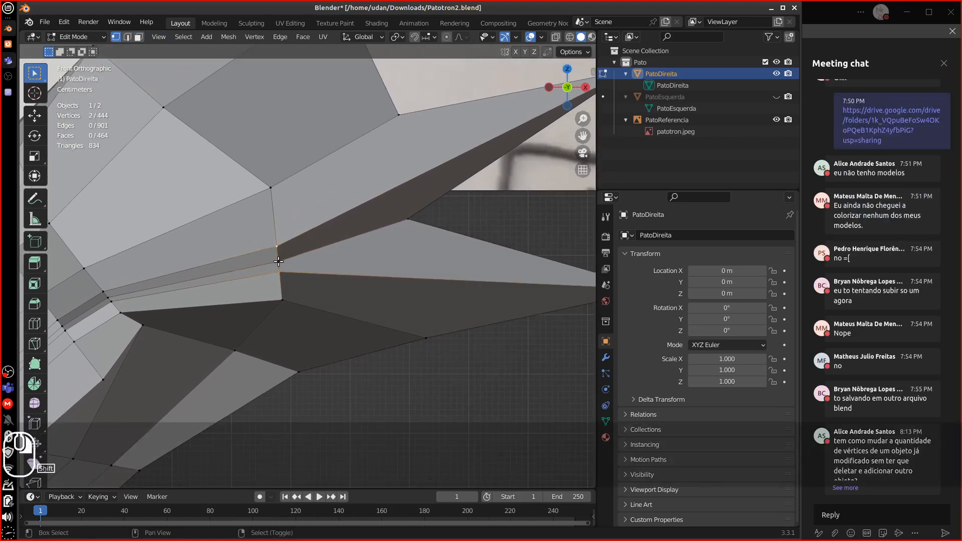
{"action": "key", "text": "m"}
{"action": "left_click", "coordinate": [281, 266]}
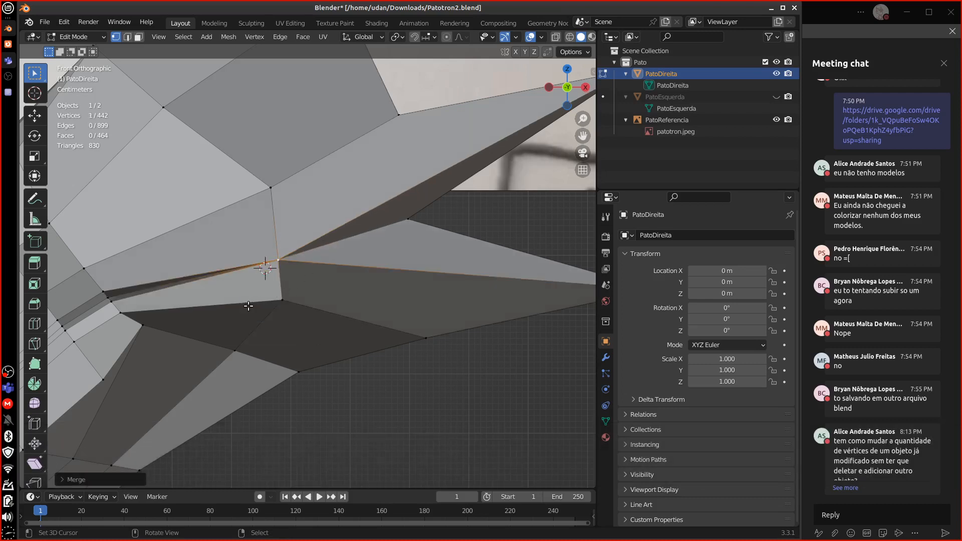
Merge the three clustered vertices at the inner end of the same strip, beside the neck, at their center.
{"action": "middle_click_drag", "start_coordinate": [246, 306], "coordinate": [378, 254], "text": "shift"}
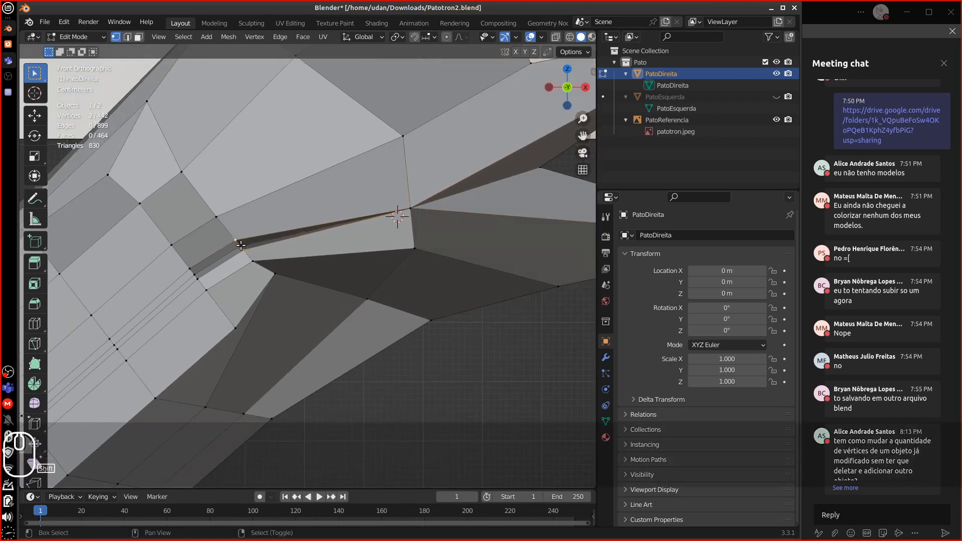
{"action": "left_click", "coordinate": [241, 245], "text": "shift"}
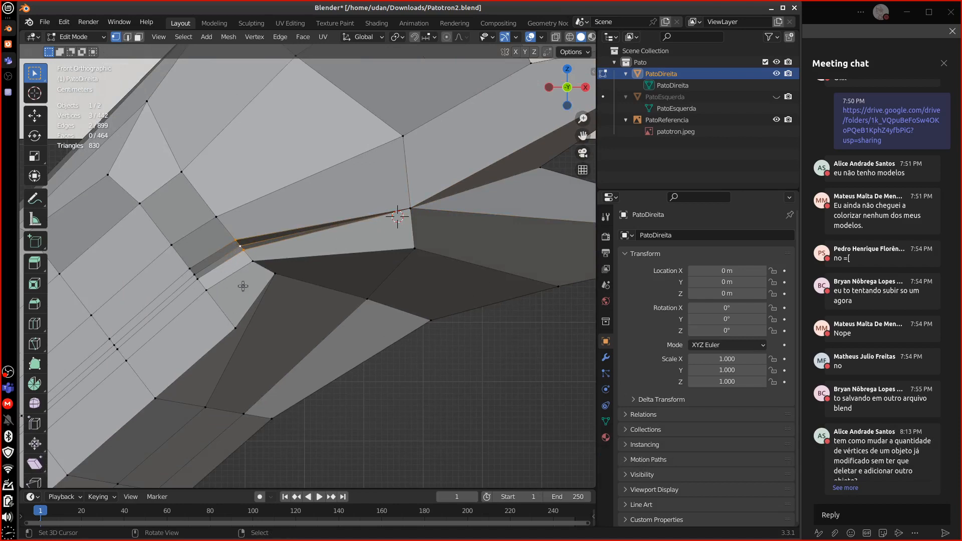
{"action": "middle_click_drag", "start_coordinate": [243, 286], "coordinate": [284, 254], "text": "shift"}
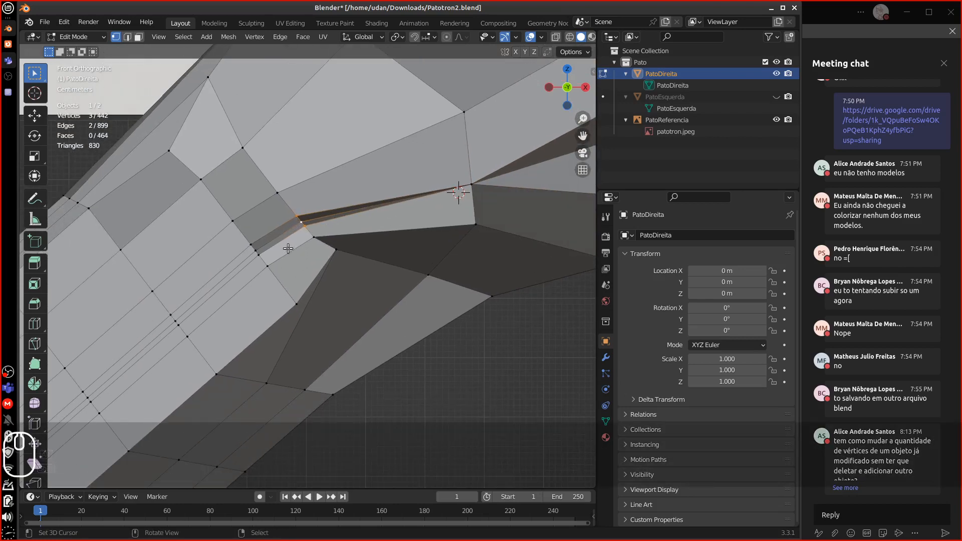
{"action": "key", "text": "m"}
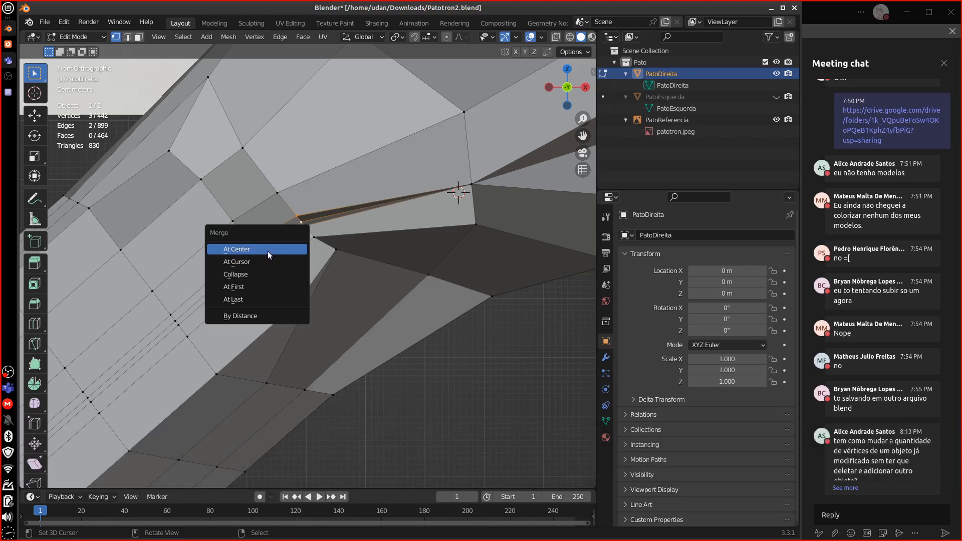
{"action": "left_click", "coordinate": [267, 250]}
{"action": "left_click", "coordinate": [251, 245], "text": "shift"}
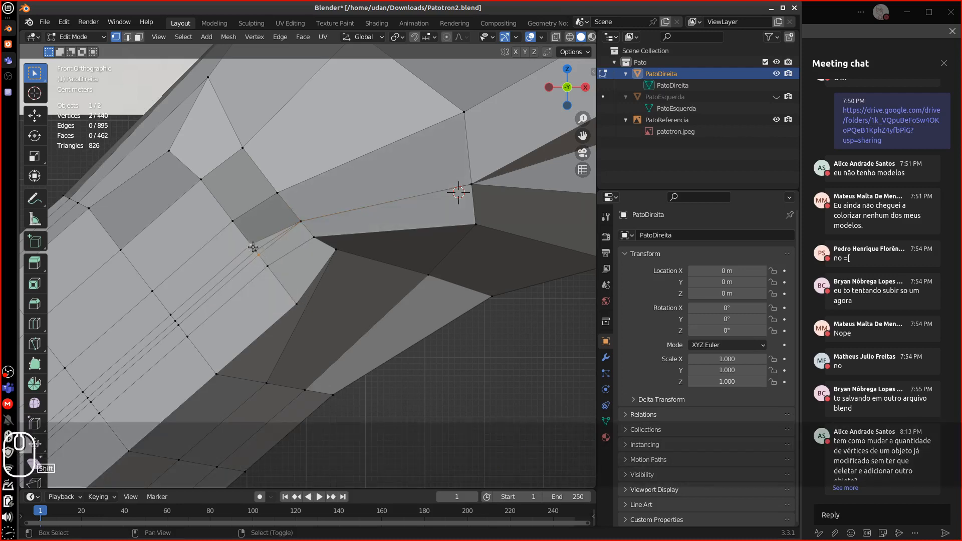
{"action": "left_click", "coordinate": [255, 251], "text": "shift"}
{"action": "key", "text": "m"}
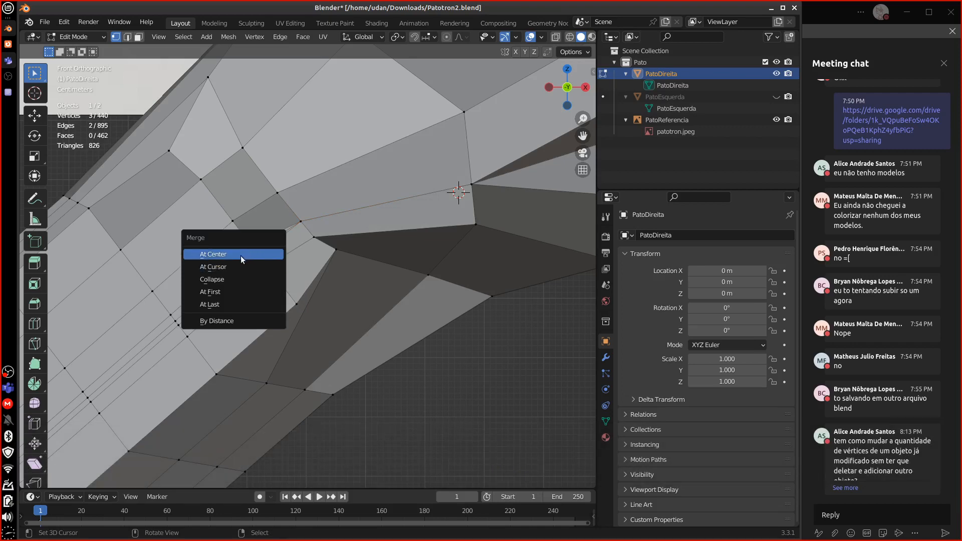
{"action": "left_click", "coordinate": [413, 400]}
Add a 16-vertex cylinder beside the duck's neck with 1 m radius, 2 m depth and triangle fan caps.
{"action": "scroll", "coordinate": [416, 394], "scroll_direction": "down", "scroll_amount": 1}
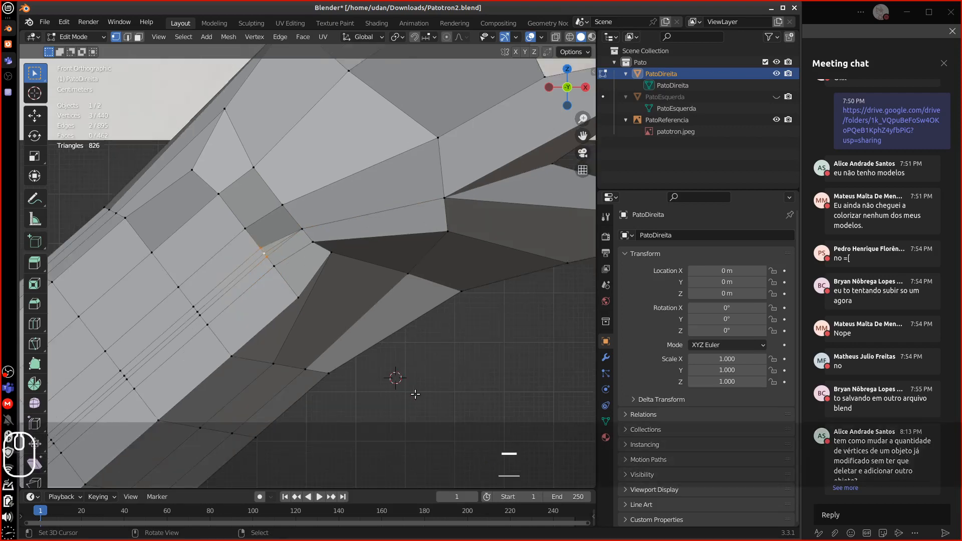
{"action": "scroll", "coordinate": [416, 394], "scroll_direction": "down", "scroll_amount": 4}
{"action": "key", "text": "shift+a"}
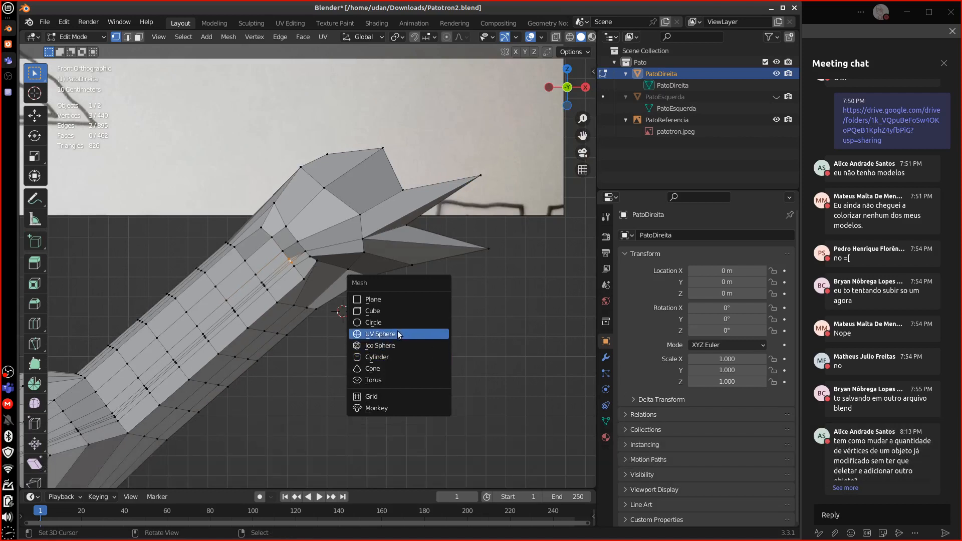
{"action": "left_click", "coordinate": [377, 357]}
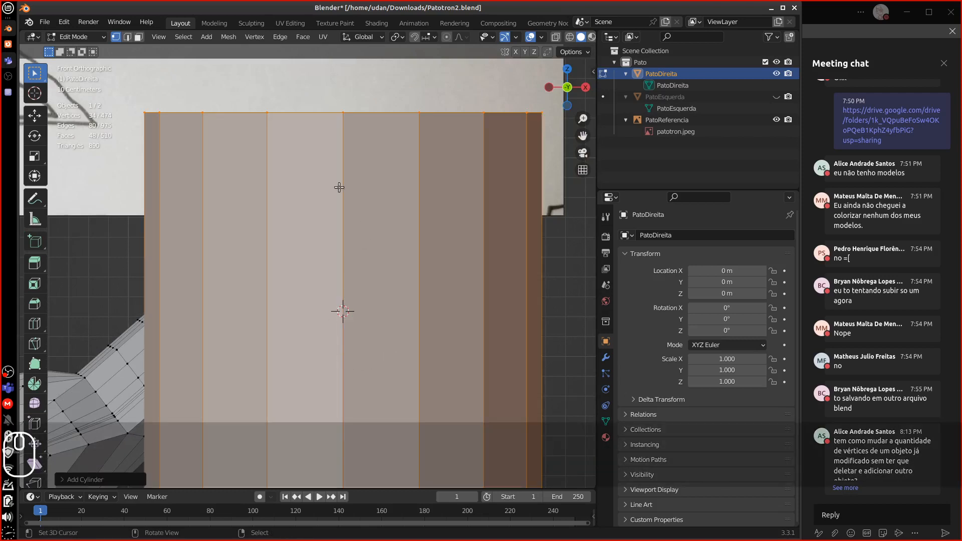
{"action": "left_click", "coordinate": [63, 478]}
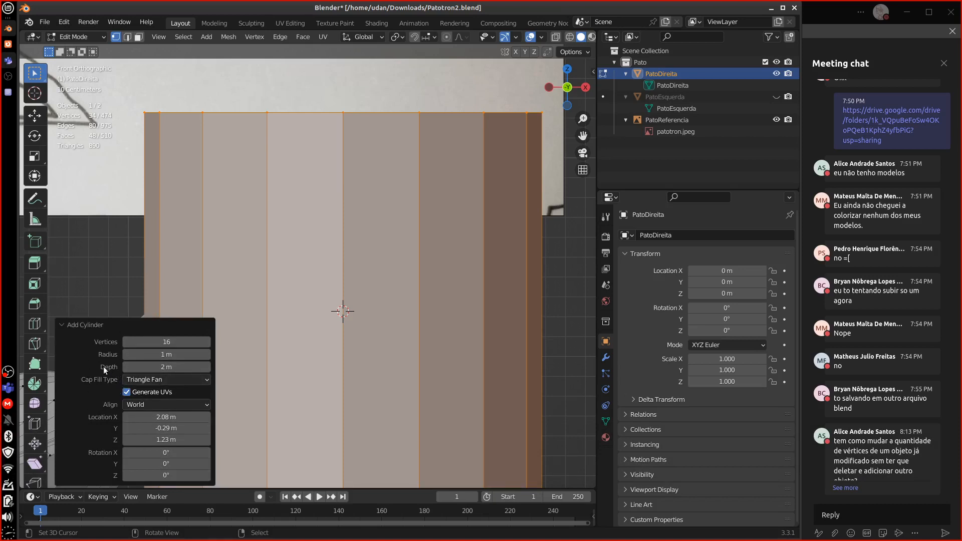
{"action": "left_click", "coordinate": [65, 324]}
Try selecting alternate vertical edges of the cylinder as loops, and undo the last selection.
{"action": "middle_click_drag", "start_coordinate": [322, 272], "coordinate": [286, 287]}
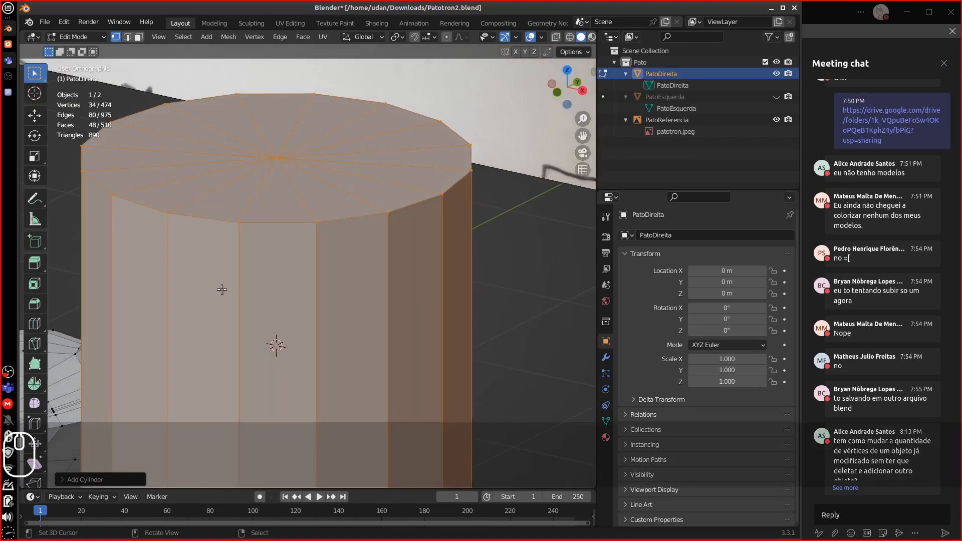
{"action": "left_click", "coordinate": [240, 284], "text": "alt"}
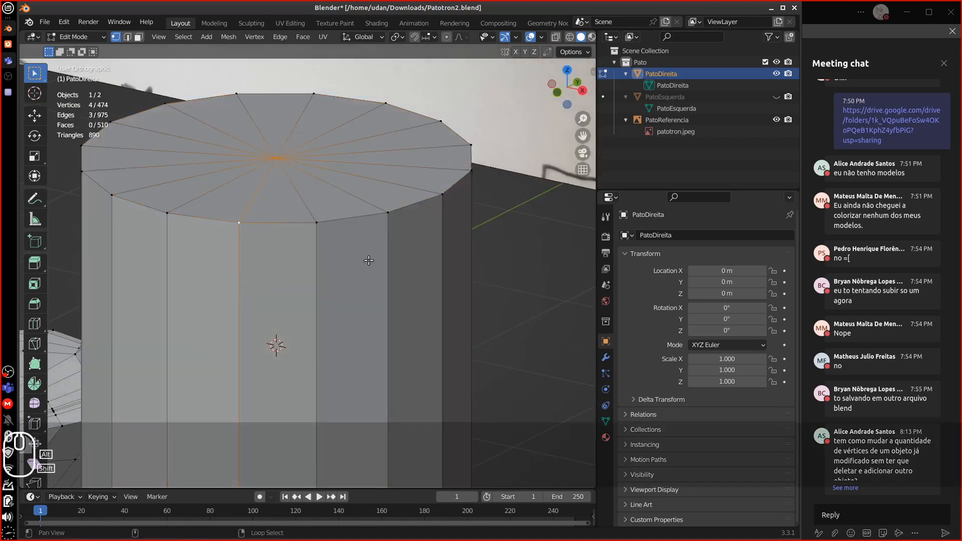
{"action": "left_click", "coordinate": [388, 256], "text": "alt+shift"}
{"action": "left_click", "coordinate": [443, 233], "text": "alt+shift"}
{"action": "key", "text": "ctrl+z"}
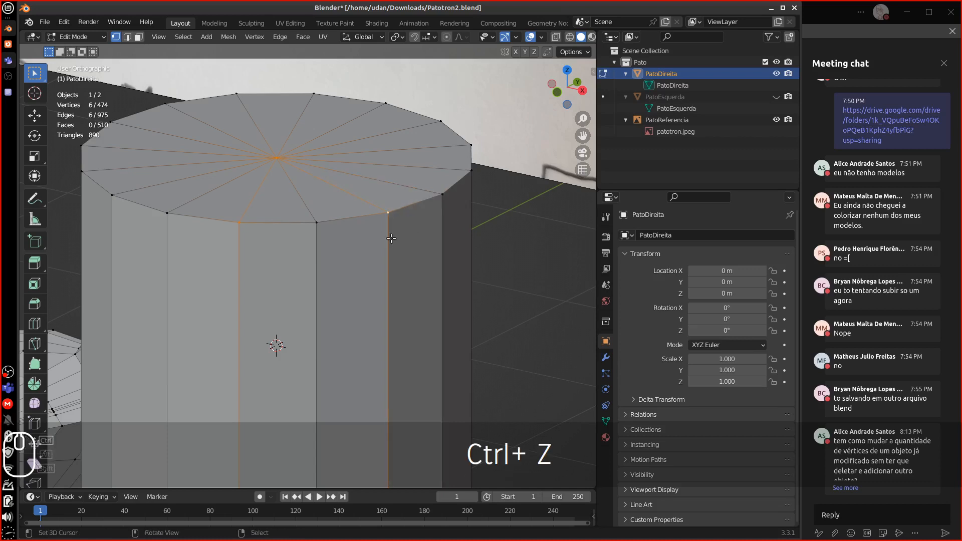
Select all geometry linked to the cylinder and delete its vertices.
{"action": "middle_click_drag", "start_coordinate": [452, 227], "coordinate": [365, 220], "text": "alt"}
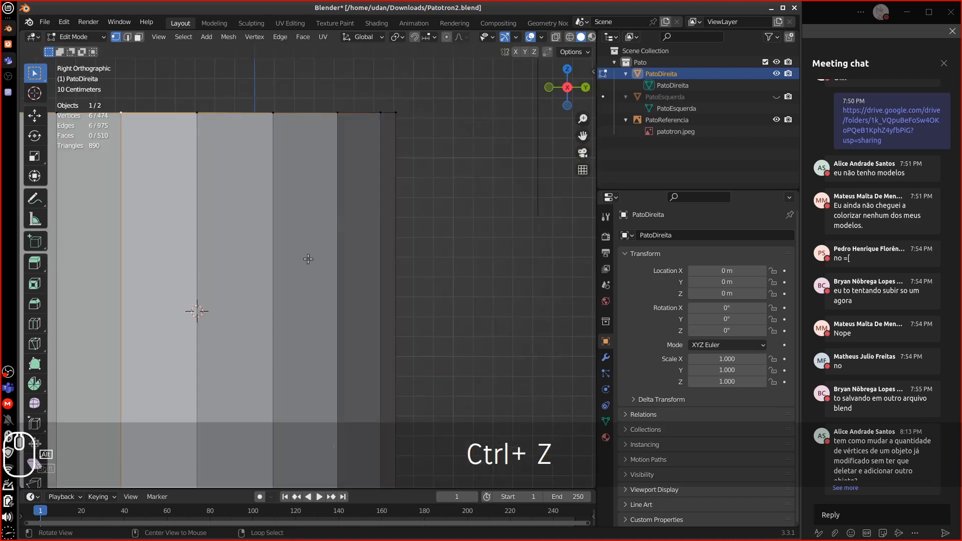
{"action": "middle_click_drag", "start_coordinate": [308, 258], "coordinate": [313, 242]}
{"action": "key", "text": "ctrl+l"}
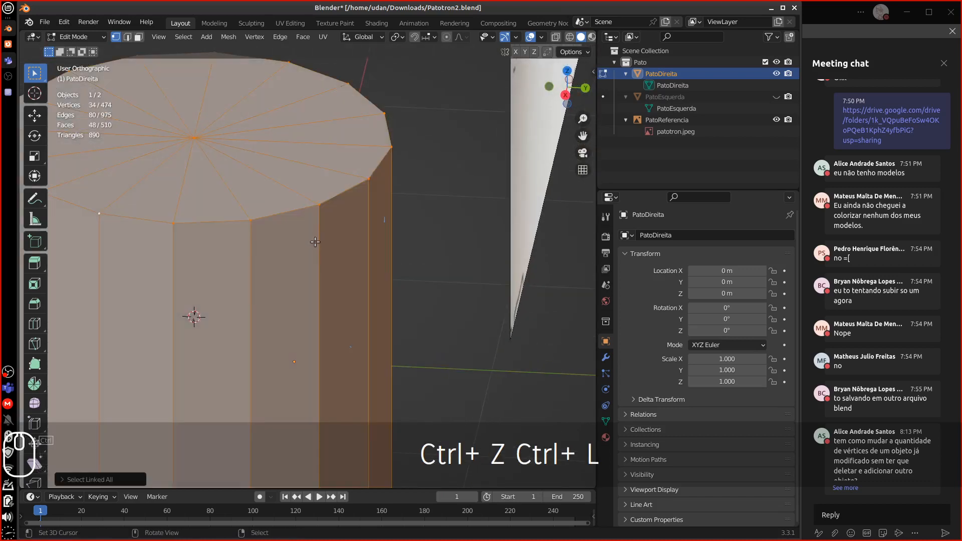
{"action": "key", "text": "Delete"}
{"action": "left_click", "coordinate": [287, 216]}
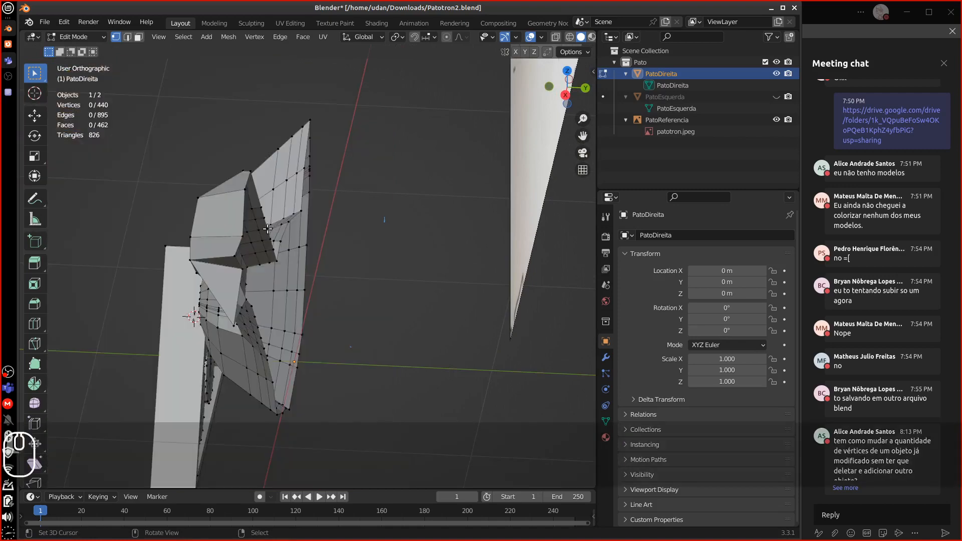
Merge the three clustered vertices at the upper end of the neck, next to the head, at their center.
{"action": "middle_click_drag", "start_coordinate": [287, 219], "coordinate": [341, 218]}
{"action": "scroll", "coordinate": [284, 242], "scroll_direction": "up", "scroll_amount": 5}
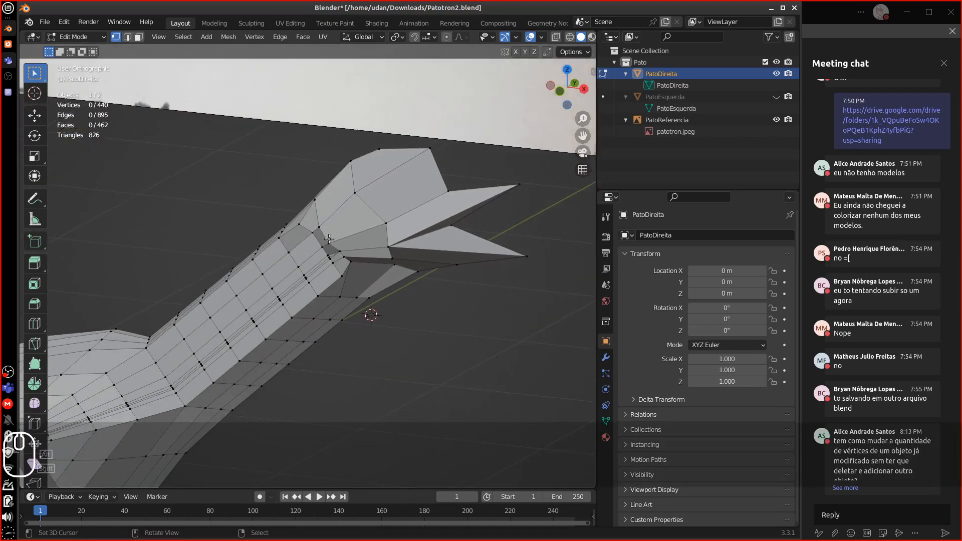
{"action": "scroll", "coordinate": [323, 239], "scroll_direction": "up", "scroll_amount": 1}
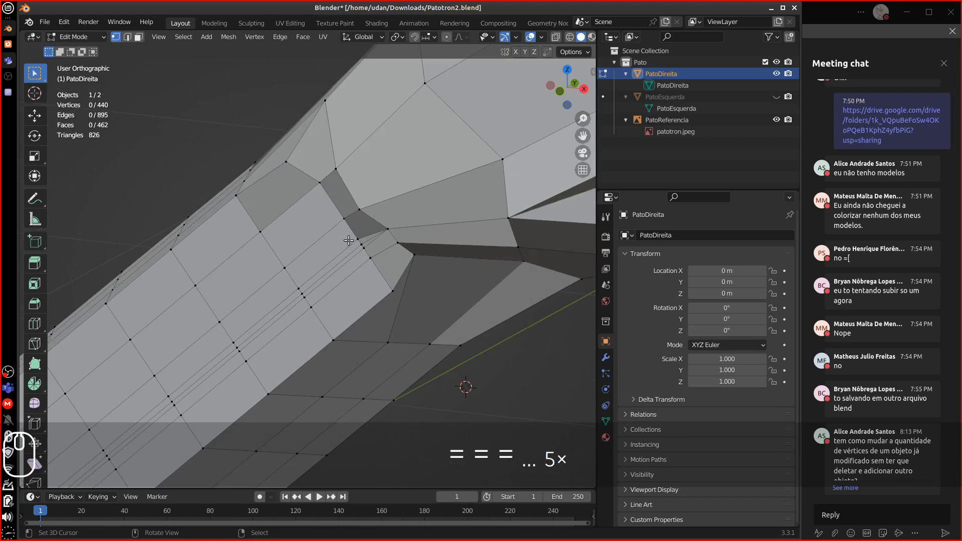
{"action": "middle_click_drag", "start_coordinate": [349, 240], "coordinate": [316, 251]}
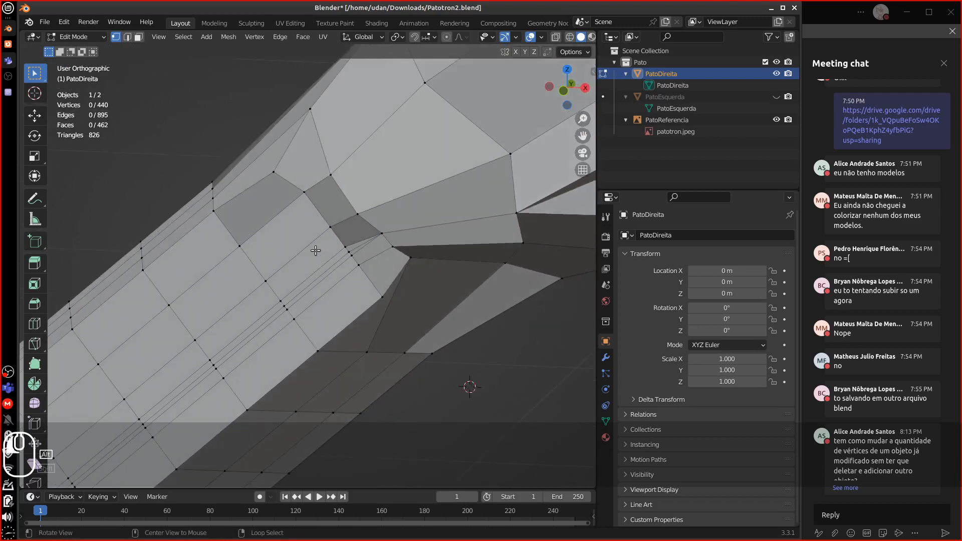
{"action": "left_click_drag", "start_coordinate": [326, 251], "coordinate": [334, 263], "text": "alt+shift"}
{"action": "right_click", "coordinate": [354, 258]}
{"action": "right_click", "coordinate": [359, 271], "text": "shift"}
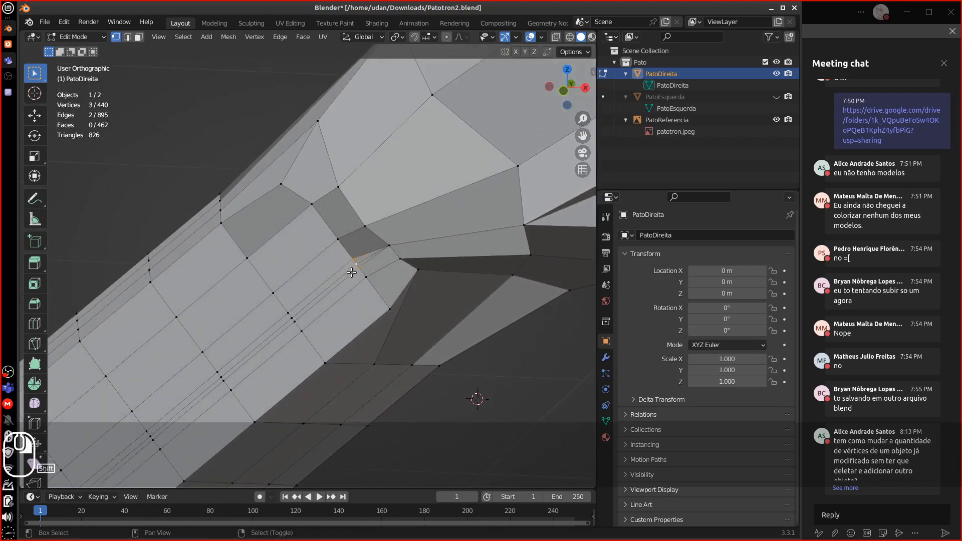
{"action": "key", "text": "m"}
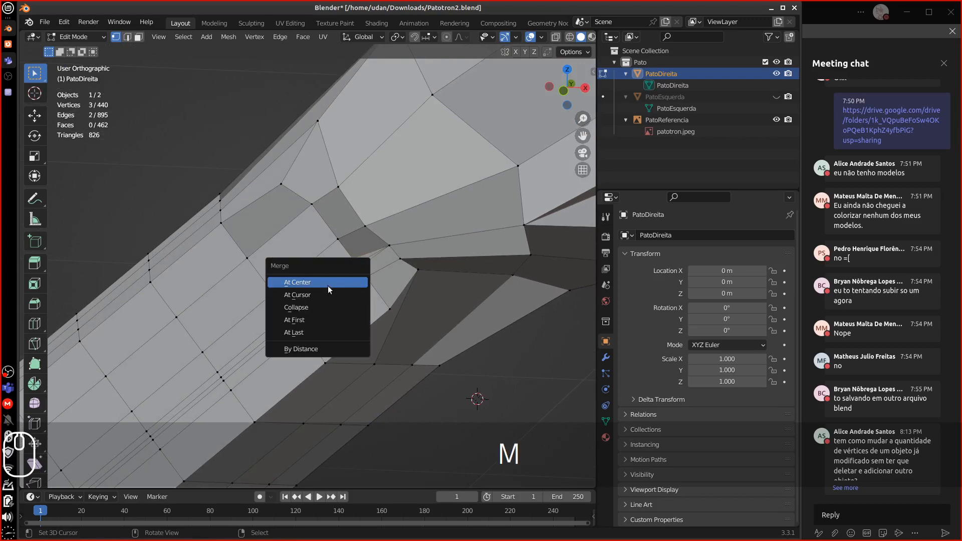
{"action": "left_click", "coordinate": [329, 283]}
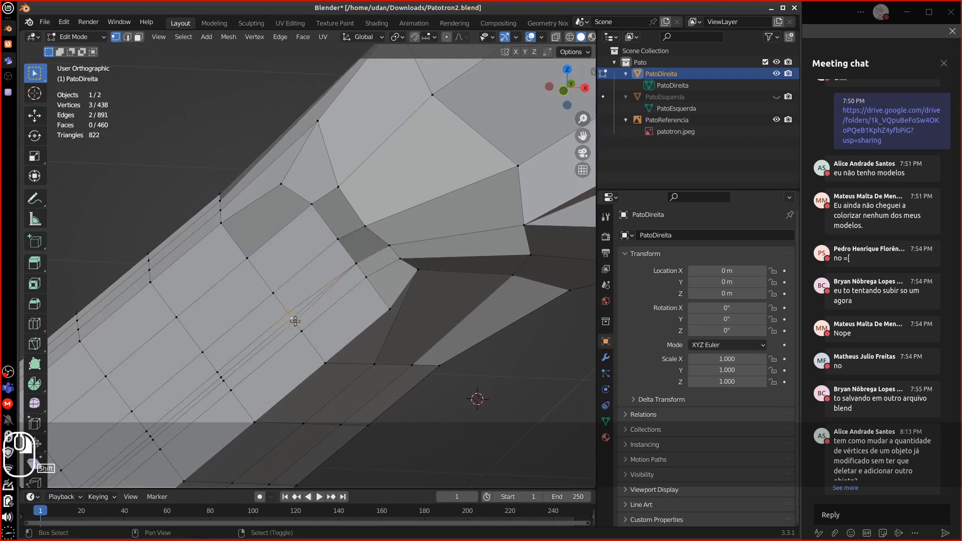
Merge the three clustered vertices one row further down the neck into a single vertex.
{"action": "left_click", "coordinate": [295, 321], "text": "shift"}
{"action": "key", "text": "m"}
{"action": "left_click", "coordinate": [299, 321]}
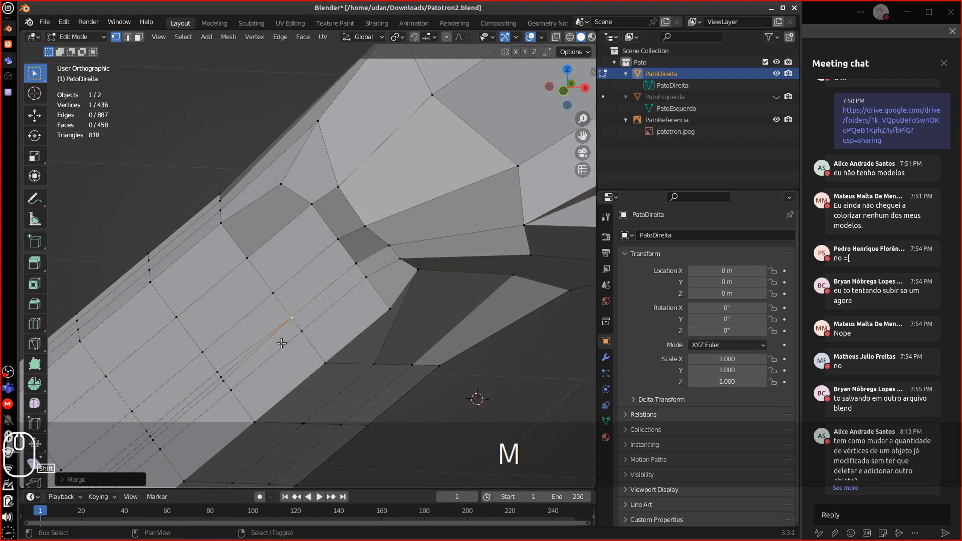
Select the upper of the three tight edge loops along the neck, excluding the merged vertex, and slide it toward the middle loop.
{"action": "mouse_move", "coordinate": [299, 322]}
{"action": "left_mouse_down", "text": "alt+shift"}
{"action": "mouse_move", "coordinate": [318, 286]}
{"action": "mouse_move", "coordinate": [314, 298]}
{"action": "mouse_move", "coordinate": [379, 246]}
{"action": "left_mouse_up", "text": "alt+shift"}
{"action": "mouse_move", "coordinate": [184, 374]}
{"action": "left_mouse_down", "text": "alt+shift"}
{"action": "mouse_move", "coordinate": [373, 240]}
{"action": "mouse_move", "coordinate": [161, 328]}
{"action": "mouse_move", "coordinate": [260, 287]}
{"action": "mouse_move", "coordinate": [154, 367]}
{"action": "left_mouse_up", "text": "alt+shift"}
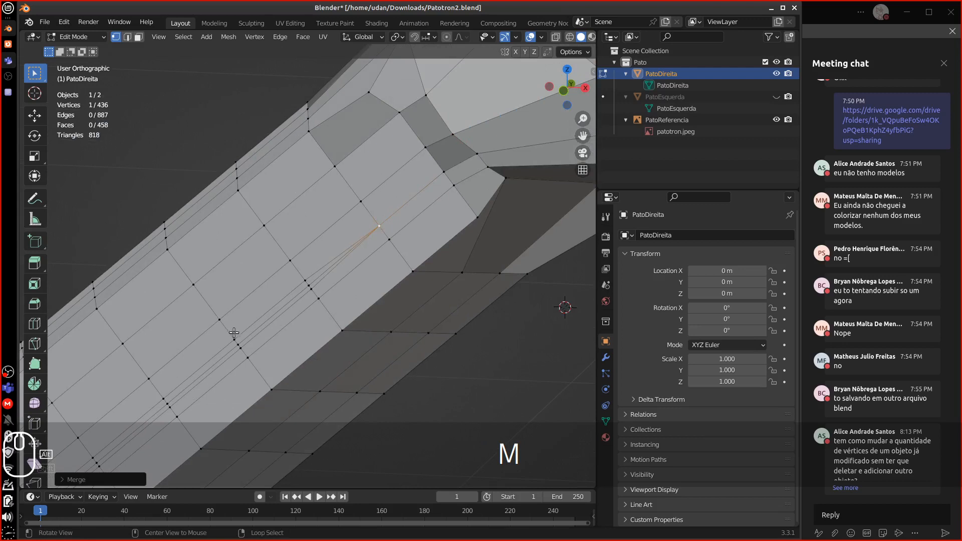
{"action": "left_click", "coordinate": [218, 349], "text": "alt"}
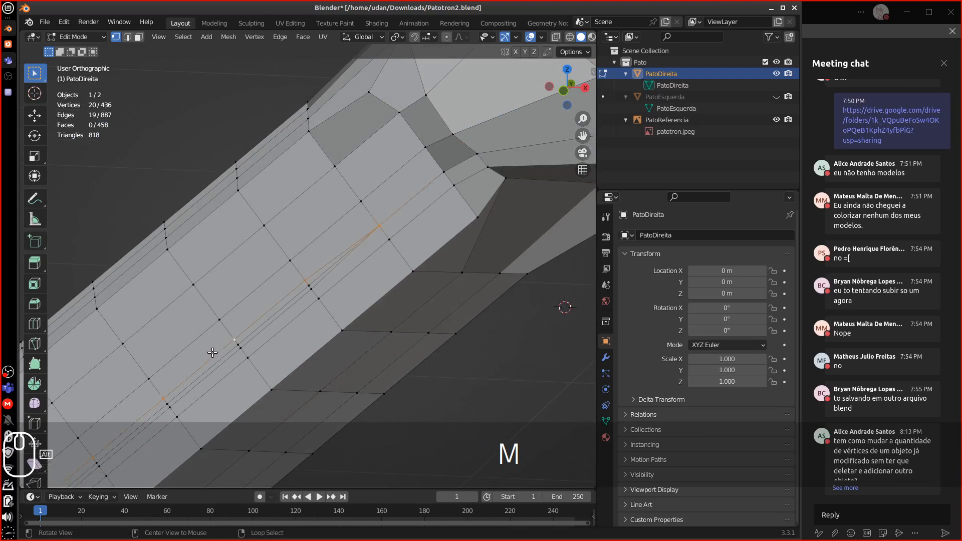
{"action": "left_click", "coordinate": [377, 228], "text": "shift"}
{"action": "key", "text": "g"}
{"action": "key", "text": "g"}
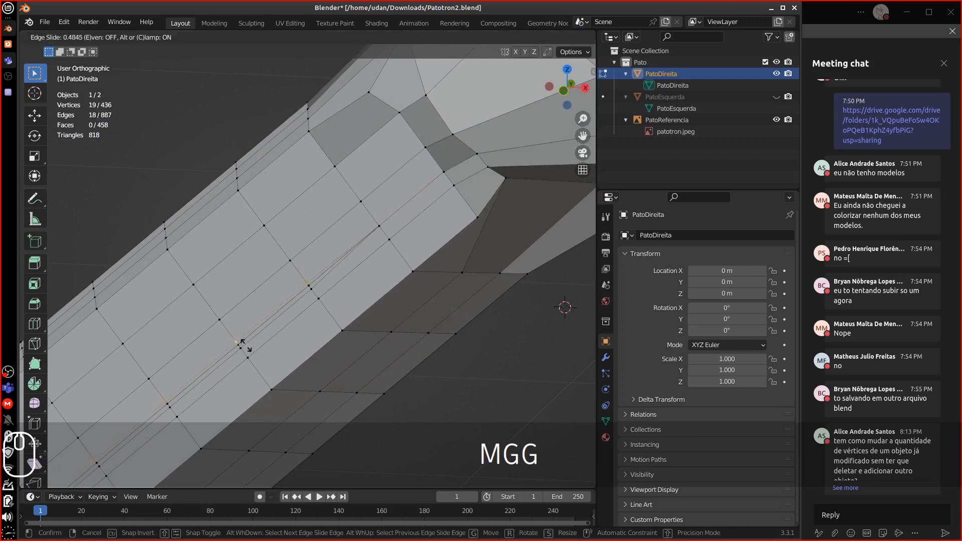
{"action": "left_click", "coordinate": [273, 364]}
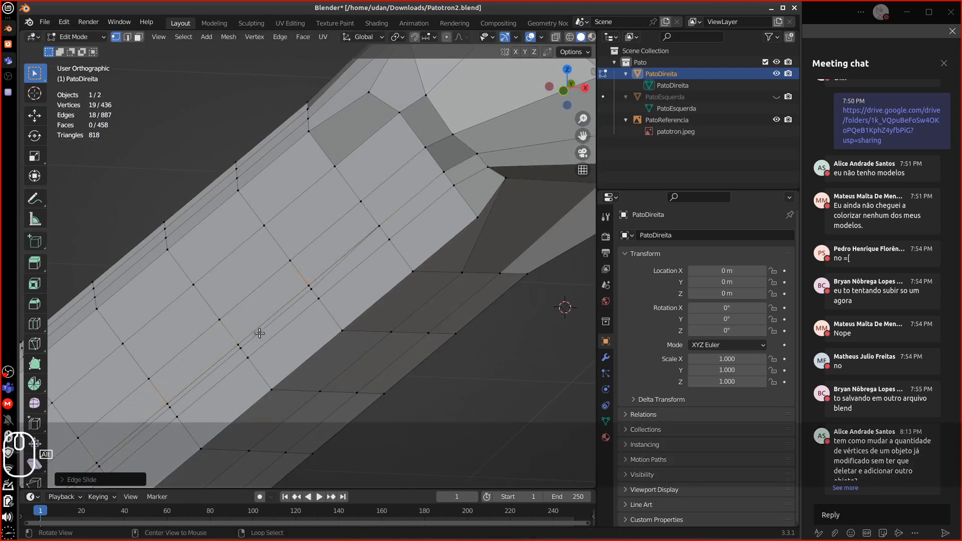
Select the middle of the tight edge loops along the neck, excluding the merged vertex at its upper end, and slide it onto the neighbouring loop.
{"action": "left_click", "coordinate": [258, 336], "text": "shift"}
{"action": "key", "text": "g"}
{"action": "key", "text": "g"}
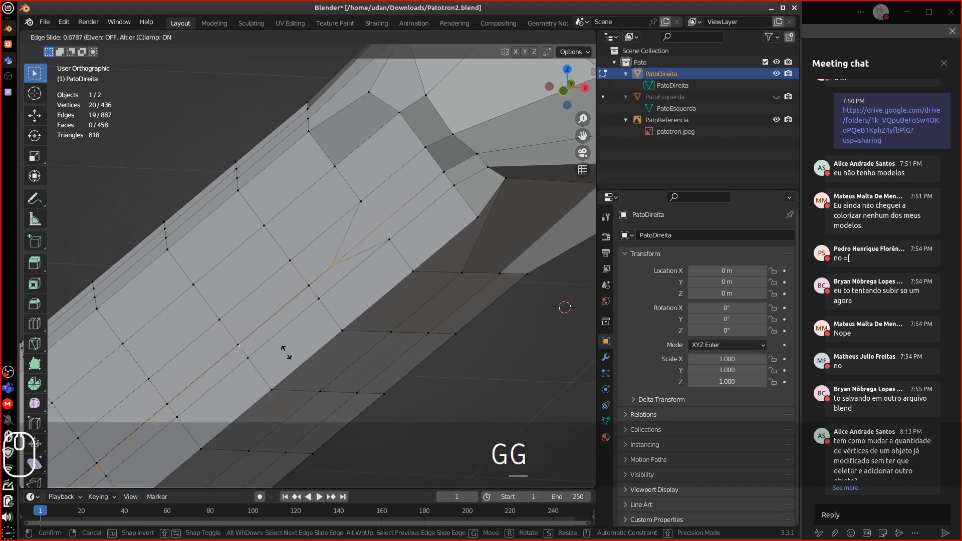
{"action": "key", "text": "Escape"}
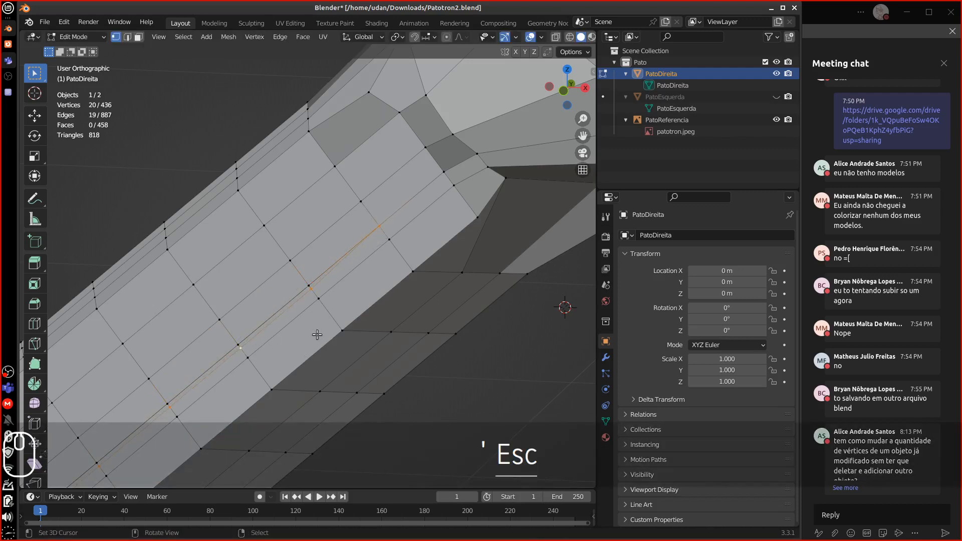
{"action": "left_click", "coordinate": [378, 226], "text": "shift"}
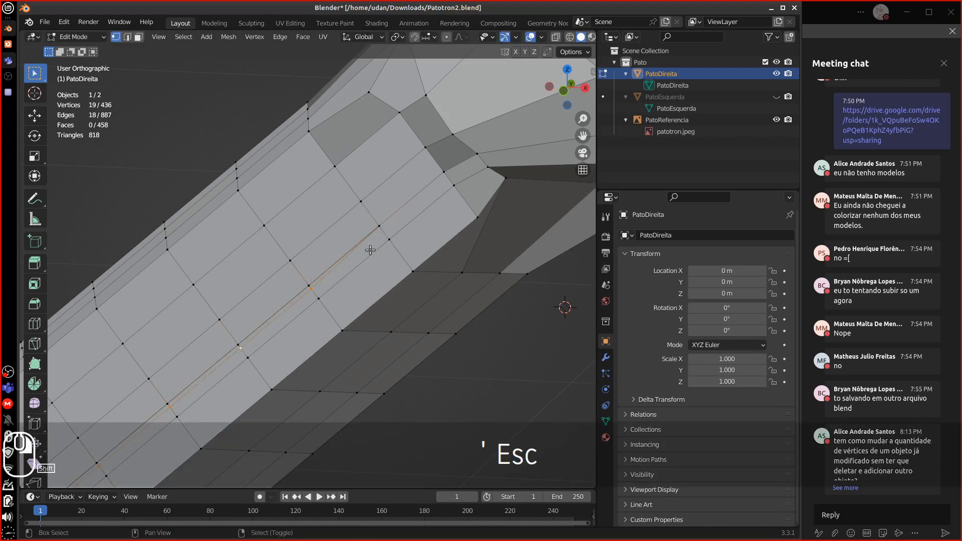
{"action": "key", "text": "g"}
{"action": "key", "text": "g"}
{"action": "left_click", "coordinate": [265, 341]}
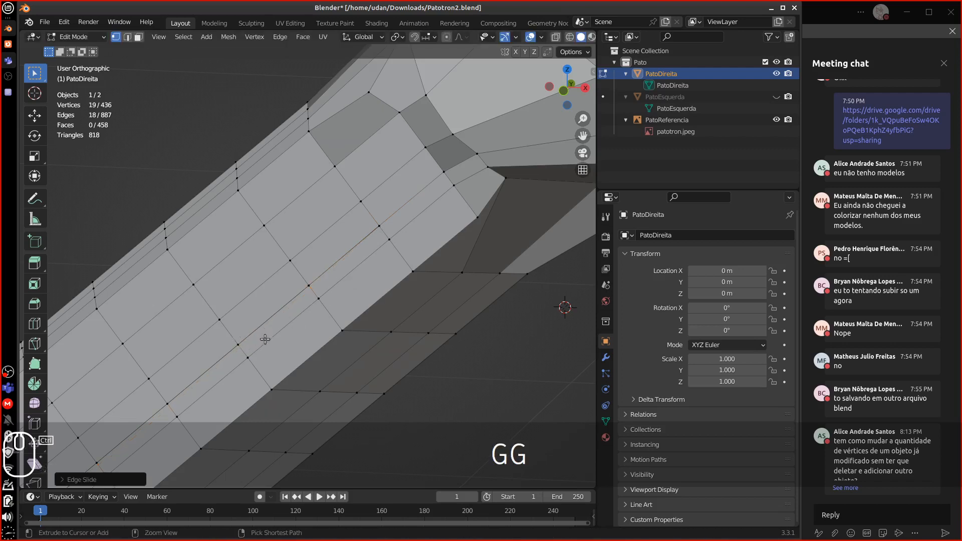
Select all geometry linked to the neck loop and merge its overlapping vertices by distance.
{"action": "key", "text": "ctrl+l"}
{"action": "key", "text": "m"}
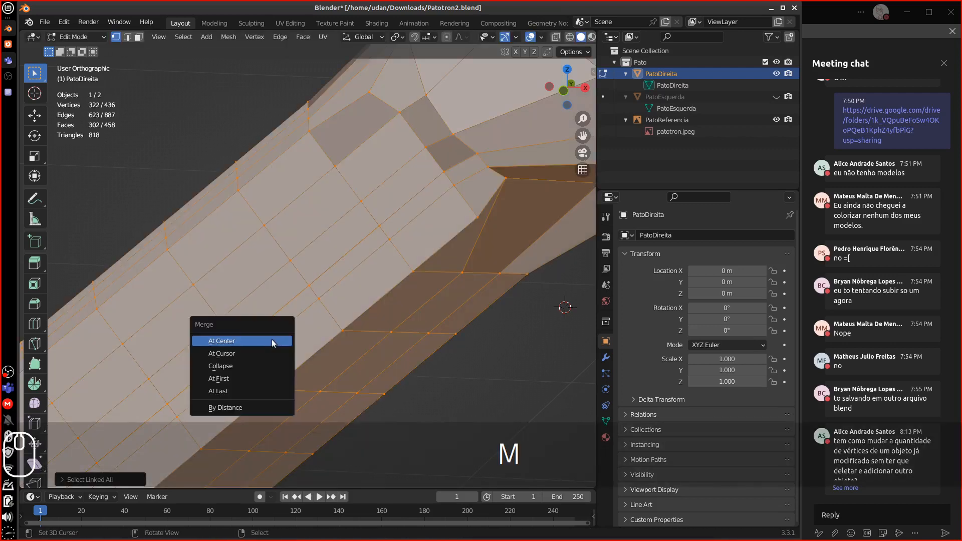
{"action": "left_click", "coordinate": [243, 406]}
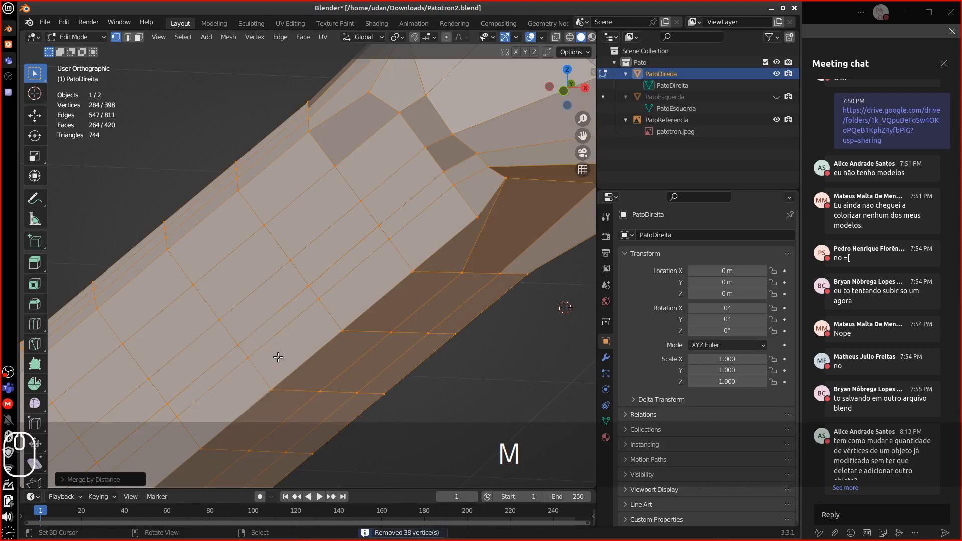
Try moving the vertices along the wing's outer edge outward in the front view to round its outline.
{"action": "key", "text": "KP_Subtract"}
{"action": "key", "text": "KP_Subtract"}
{"action": "key", "text": "KP_Subtract"}
{"action": "key", "text": "KP_Subtract"}
{"action": "middle_click_drag", "start_coordinate": [336, 362], "coordinate": [298, 275]}
{"action": "scroll", "coordinate": [313, 275], "scroll_direction": "up", "scroll_amount": 6}
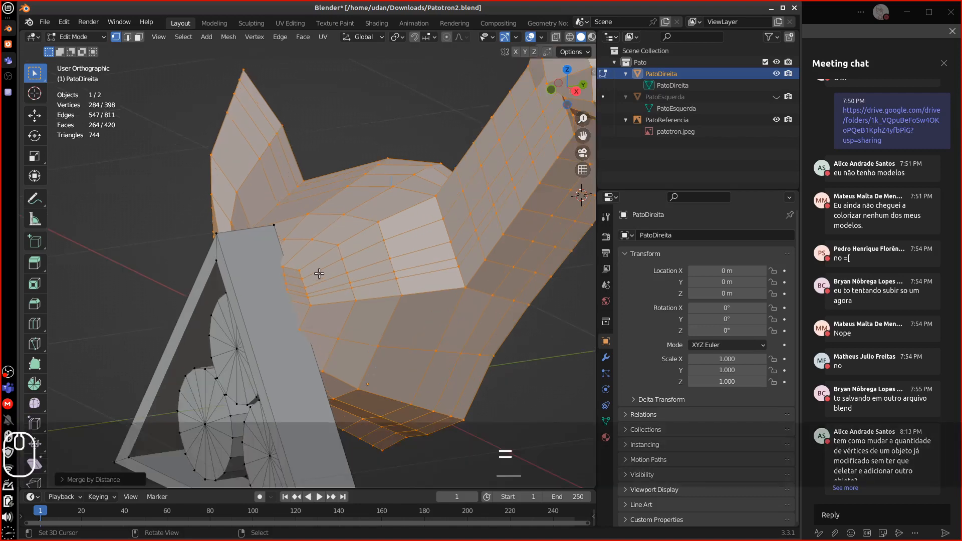
{"action": "left_click", "coordinate": [332, 279]}
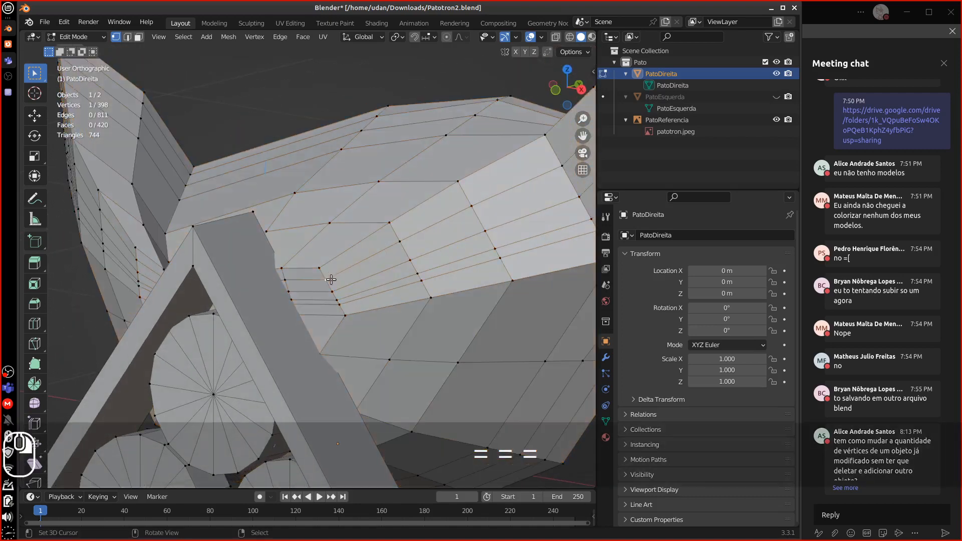
{"action": "middle_click_drag", "start_coordinate": [382, 258], "coordinate": [330, 275]}
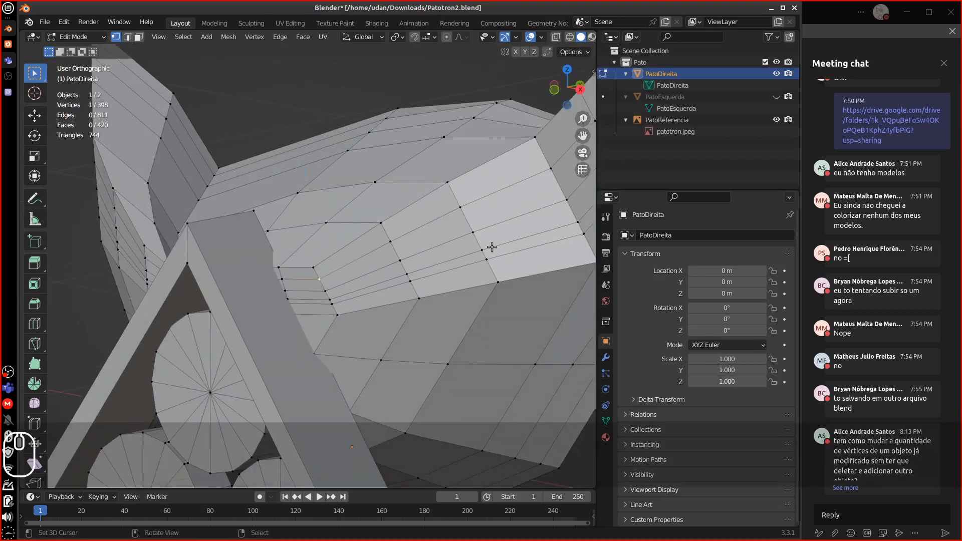
{"action": "key", "text": "KP_1"}
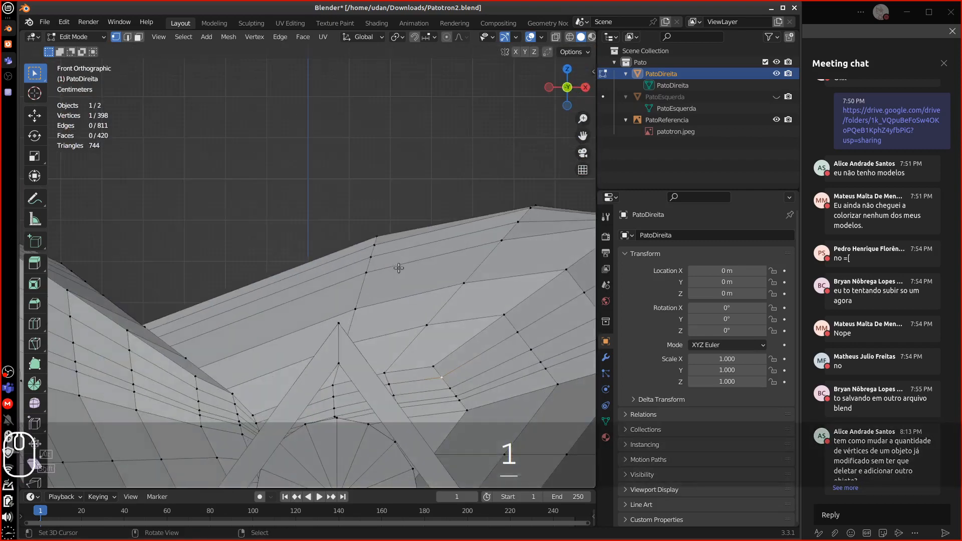
{"action": "middle_click_drag", "start_coordinate": [172, 256], "coordinate": [215, 307], "text": "shift"}
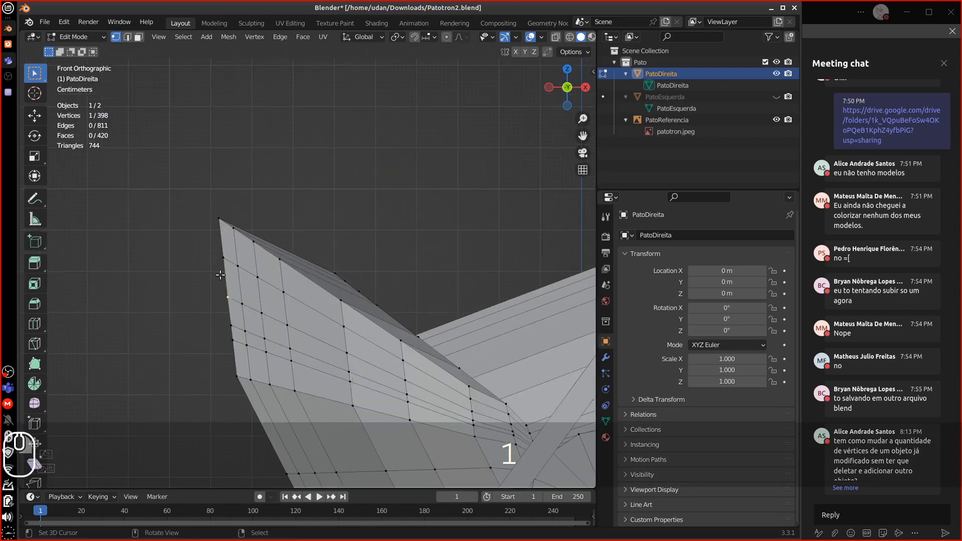
{"action": "key", "text": "g"}
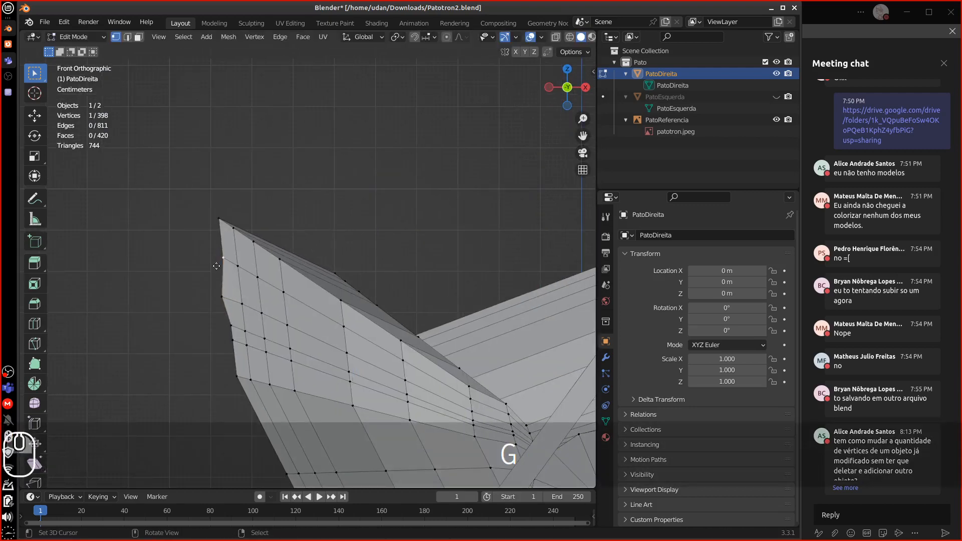
{"action": "key", "text": "g"}
{"action": "left_click", "coordinate": [213, 271]}
{"action": "key", "text": "g"}
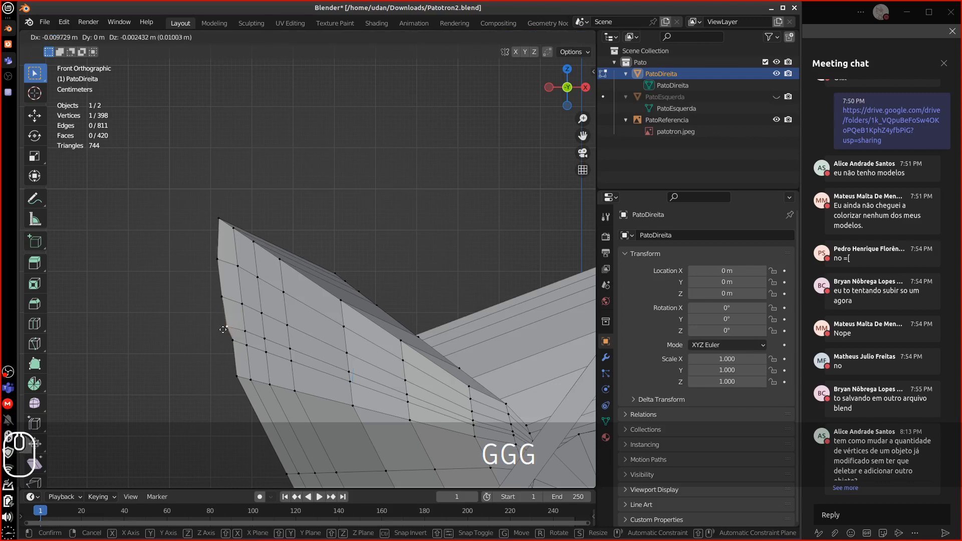
{"action": "left_click", "coordinate": [229, 339]}
{"action": "key", "text": "g"}
{"action": "left_click", "coordinate": [234, 350]}
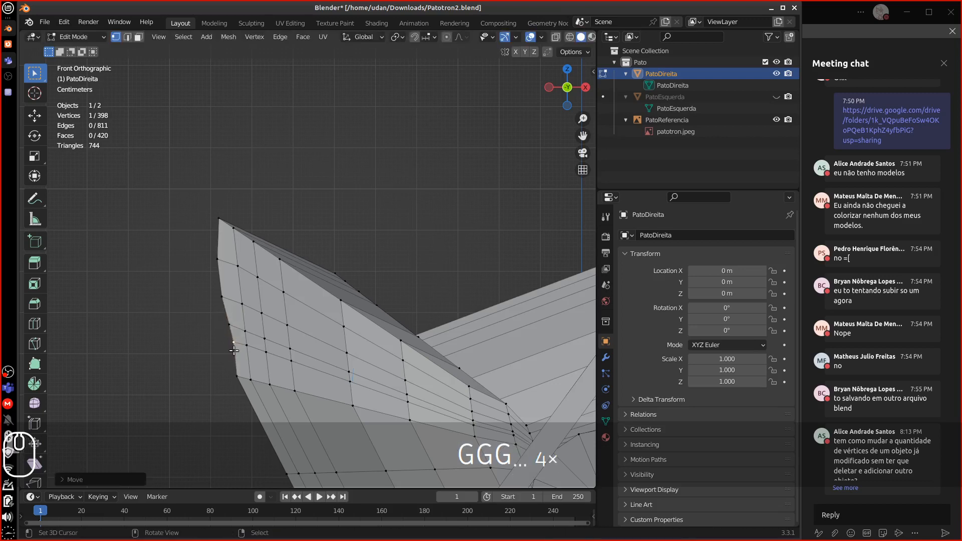
Undo the vertex moves along the wing's outer edge.
{"action": "key", "text": "ctrl+z"}
{"action": "key", "text": "ctrl+z"}
{"action": "key", "text": "ctrl+z"}
{"action": "key", "text": "ctrl+z"}
{"action": "key", "text": "ctrl+z"}
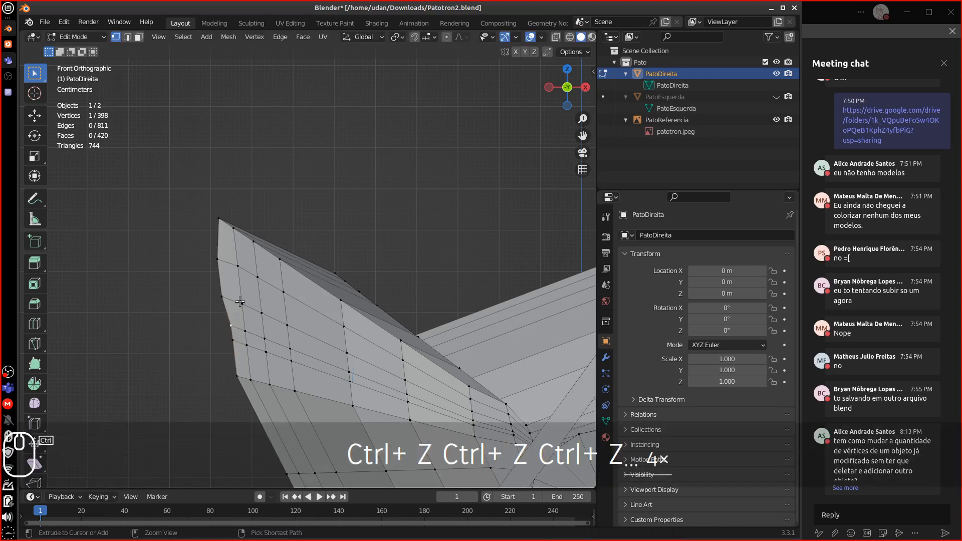
{"action": "key", "text": "ctrl+z"}
{"action": "key", "text": "ctrl+z"}
Outline the face where the neck meets the head with annotation strokes and erase them again.
{"action": "left_click_drag", "start_coordinate": [493, 348], "coordinate": [363, 298], "text": "alt+shift"}
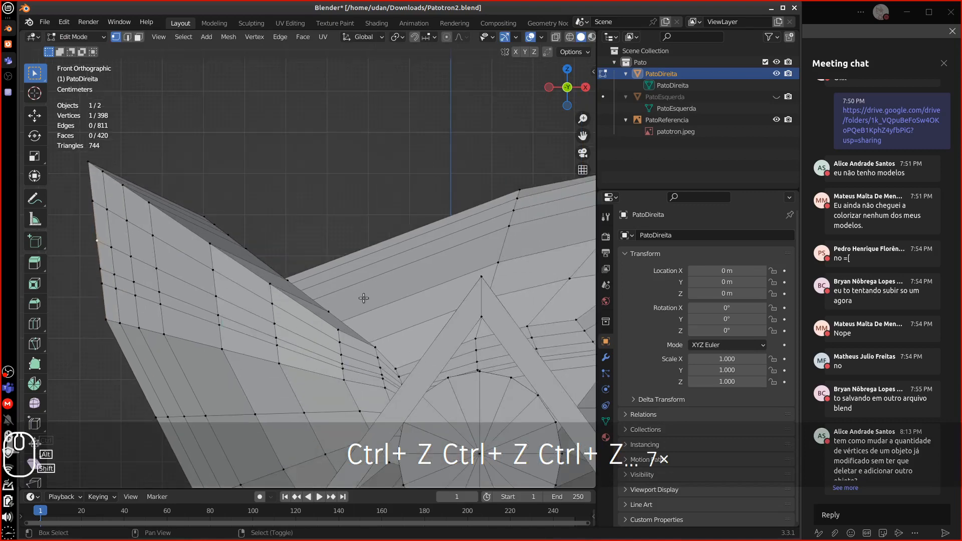
{"action": "left_click_drag", "start_coordinate": [423, 345], "coordinate": [230, 279], "text": "alt+shift"}
{"action": "left_click_drag", "start_coordinate": [521, 256], "coordinate": [200, 401], "text": "alt+shift"}
{"action": "left_click_drag", "start_coordinate": [426, 211], "coordinate": [271, 327], "text": "alt+shift"}
{"action": "left_click_drag", "start_coordinate": [409, 268], "coordinate": [269, 316], "text": "alt+shift"}
{"action": "left_click_drag", "start_coordinate": [324, 272], "coordinate": [283, 286], "text": "alt+shift"}
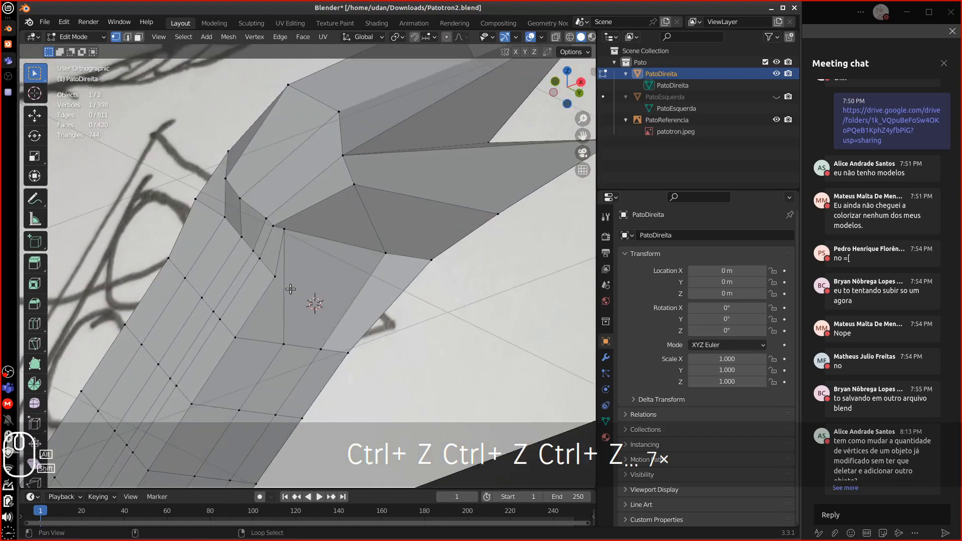
{"action": "key", "text": "equal"}
{"action": "key", "text": "equal"}
{"action": "key", "text": "equal"}
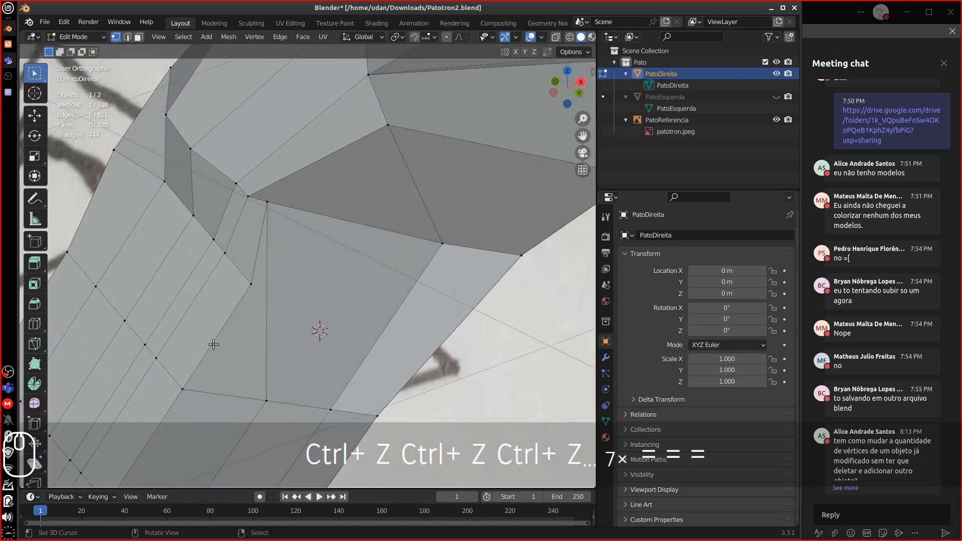
{"action": "key", "text": "d"}
{"action": "left_click_drag", "start_coordinate": [183, 389], "coordinate": [271, 215]}
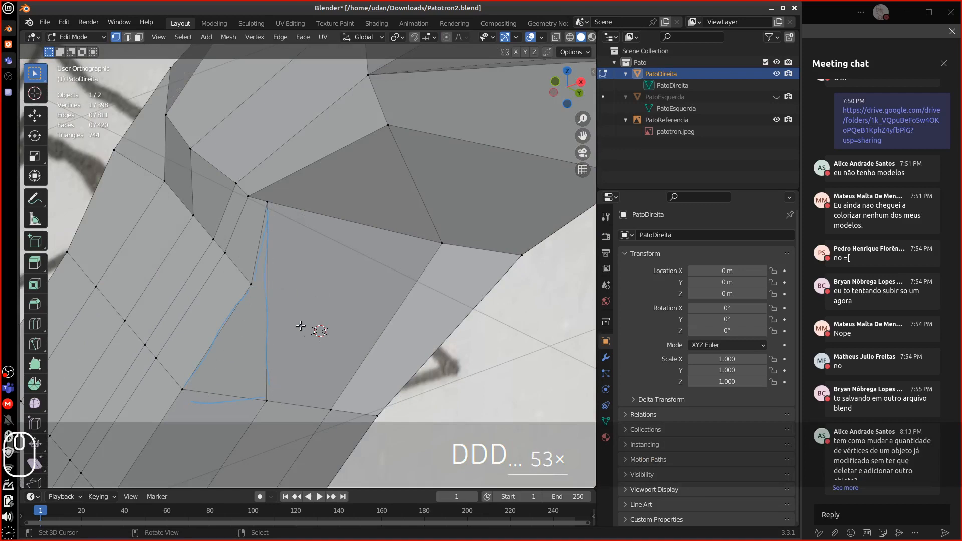
{"action": "left_click_drag", "start_coordinate": [309, 362], "coordinate": [291, 303]}
{"action": "left_click_drag", "start_coordinate": [334, 256], "coordinate": [347, 329]}
{"action": "mouse_move", "coordinate": [312, 363]}
{"action": "right_mouse_down"}
{"action": "mouse_move", "coordinate": [296, 301]}
{"action": "mouse_move", "coordinate": [339, 337]}
{"action": "right_mouse_up"}
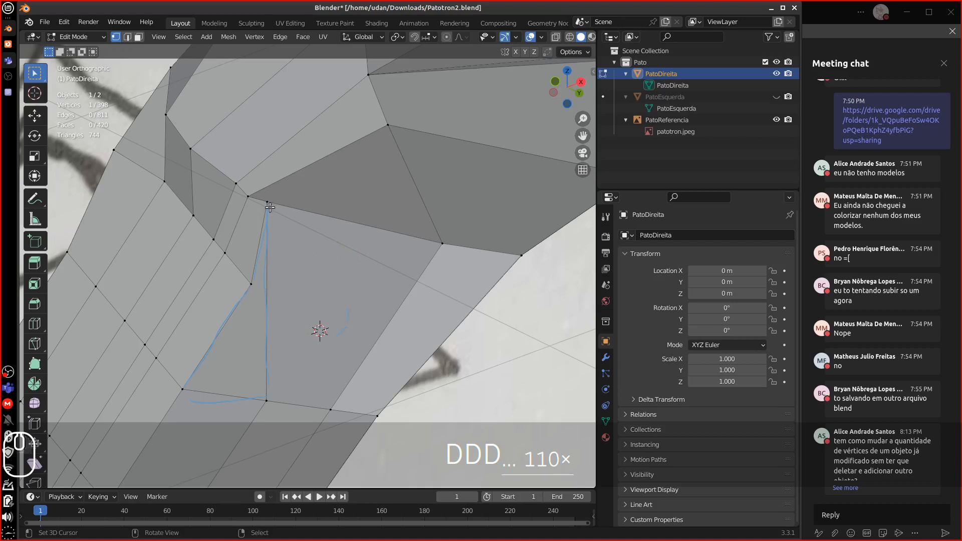
{"action": "right_click_drag", "start_coordinate": [269, 205], "coordinate": [182, 385]}
Try connecting the face's lower corner vertex to its upper corner under the head with an edge, and undo it.
{"action": "left_click", "coordinate": [182, 389]}
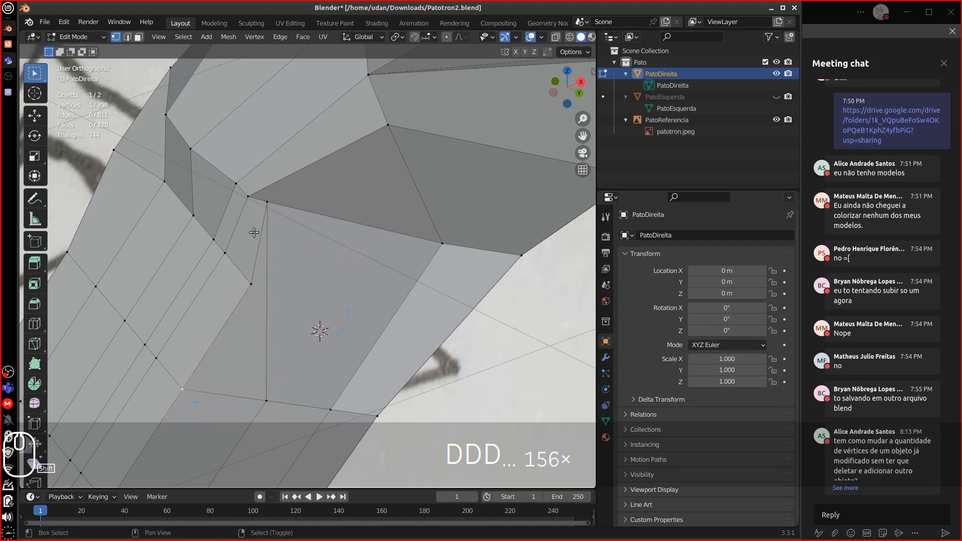
{"action": "left_click", "coordinate": [266, 204], "text": "shift"}
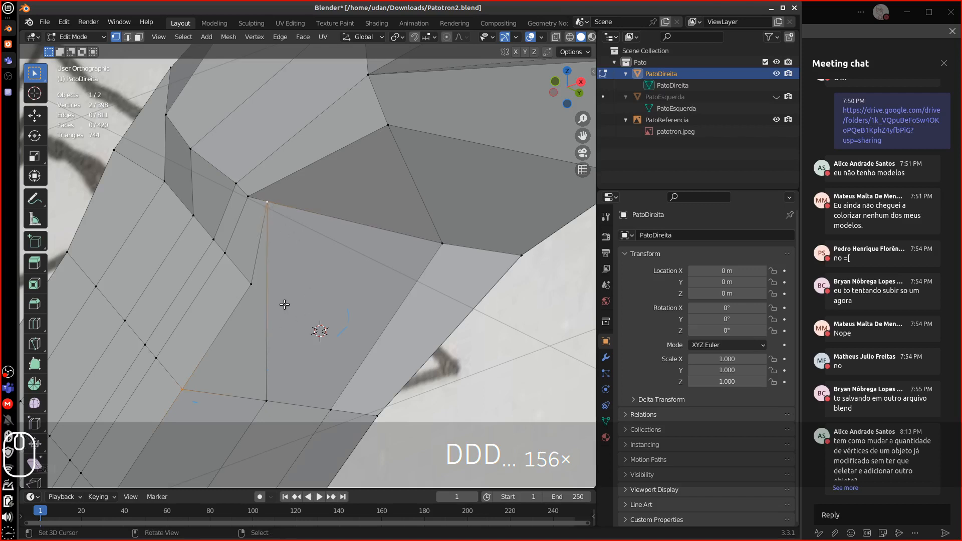
{"action": "key", "text": "j"}
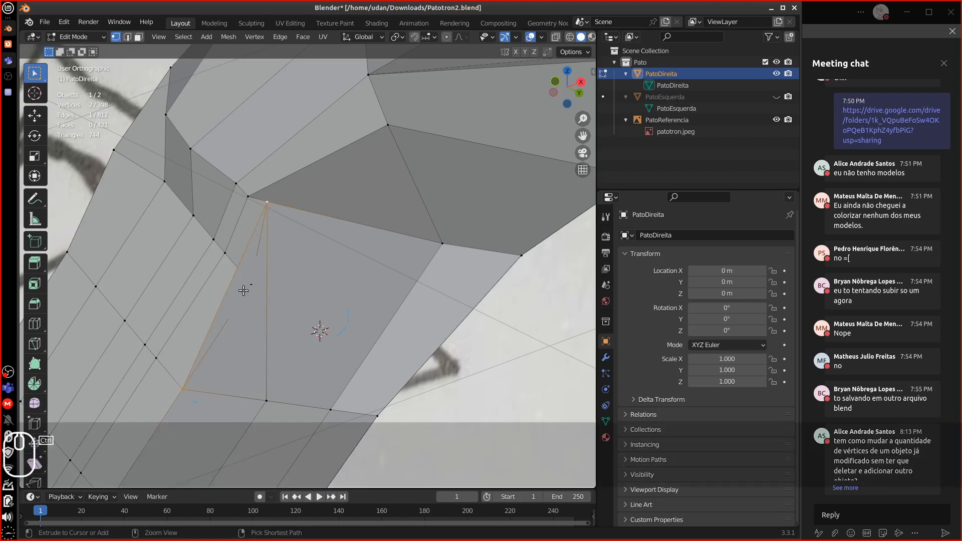
{"action": "key", "text": "ctrl+z"}
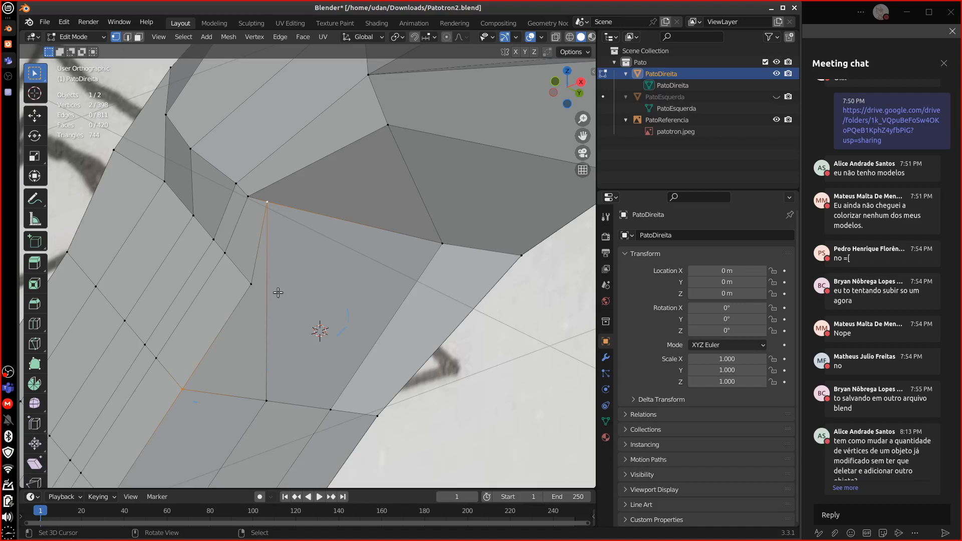
Try triangulating all faces of the mesh, and undo it.
{"action": "key", "text": "a"}
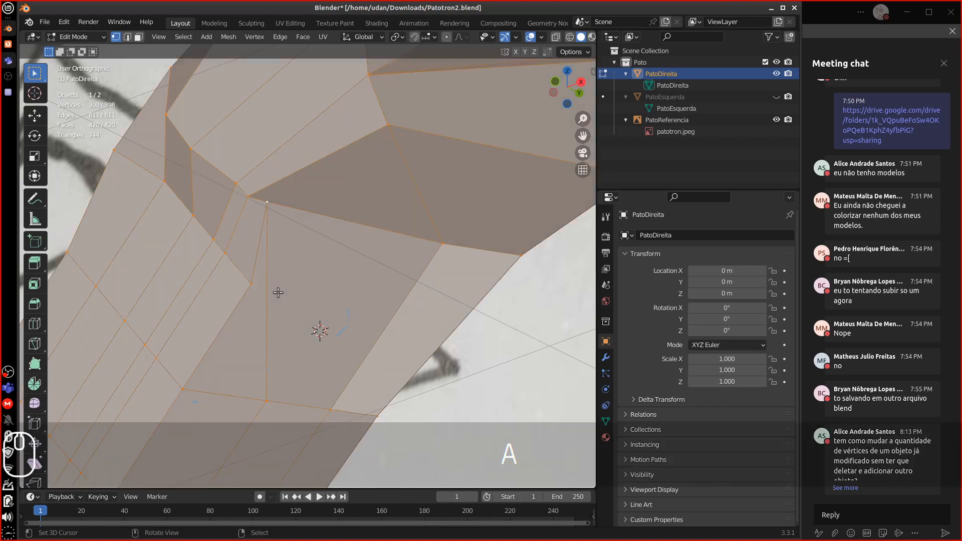
{"action": "key", "text": "ctrl"}
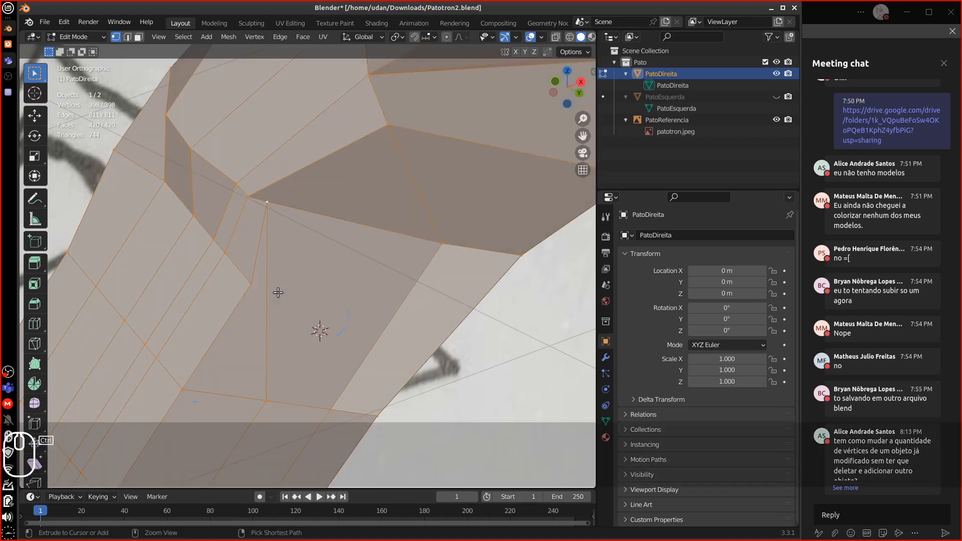
{"action": "key", "text": "ctrl+t"}
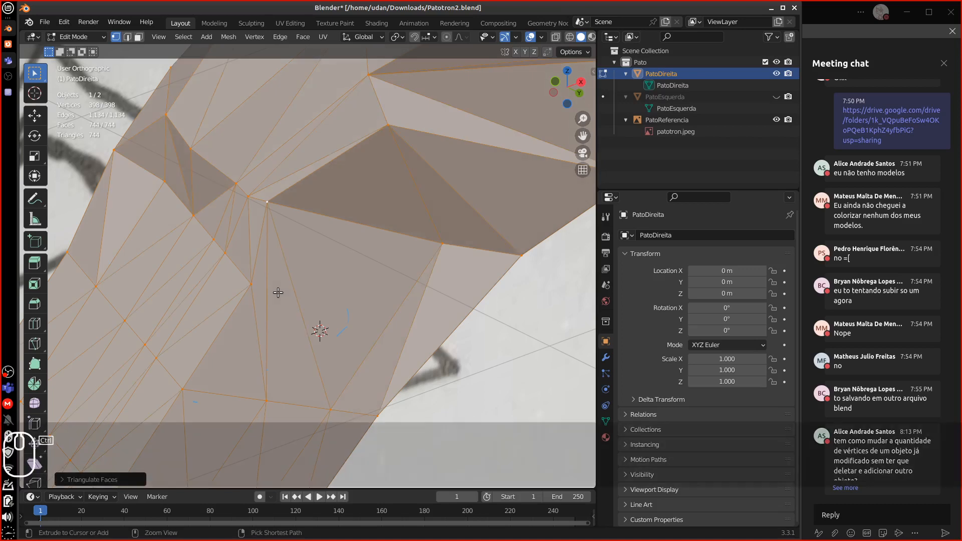
{"action": "key", "text": "ctrl+z"}
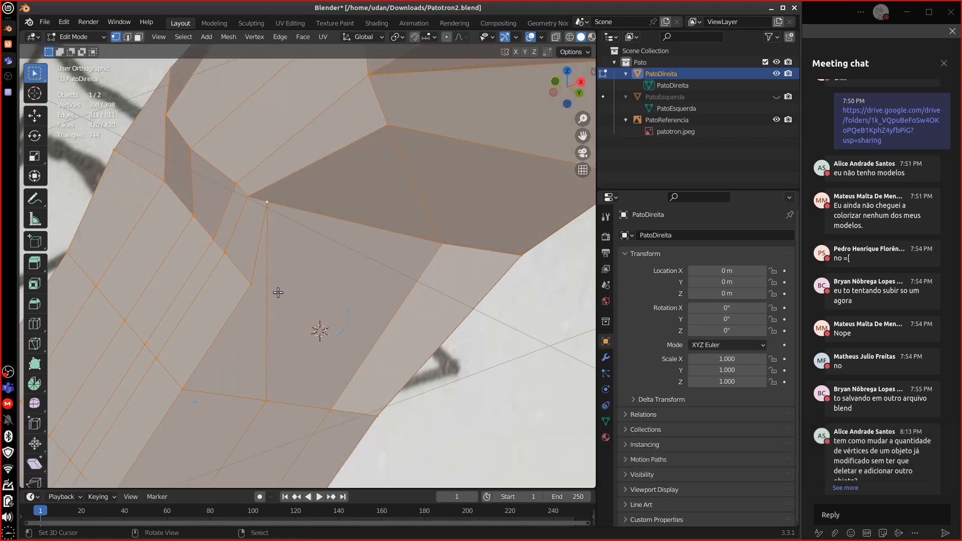
{"action": "key", "text": "ctrl"}
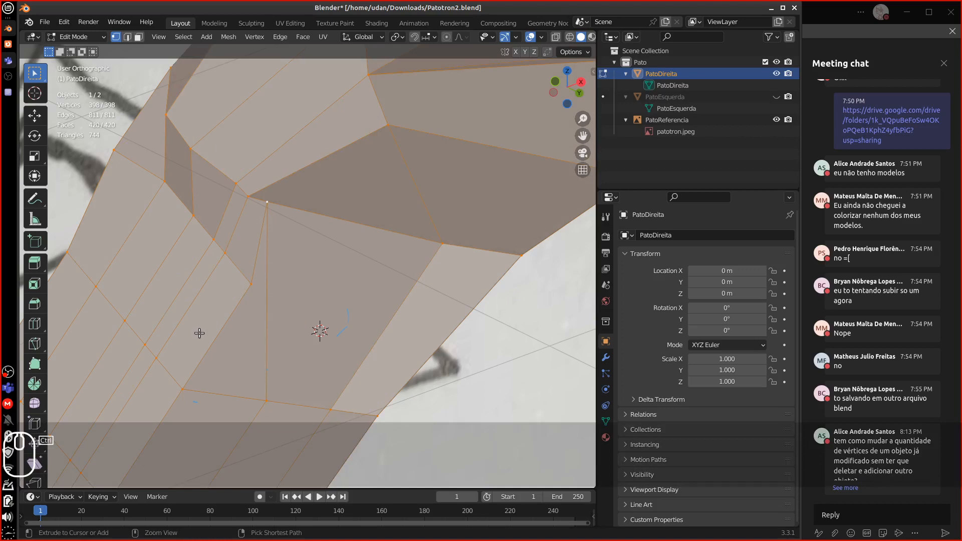
{"action": "key", "text": "ctrl+r"}
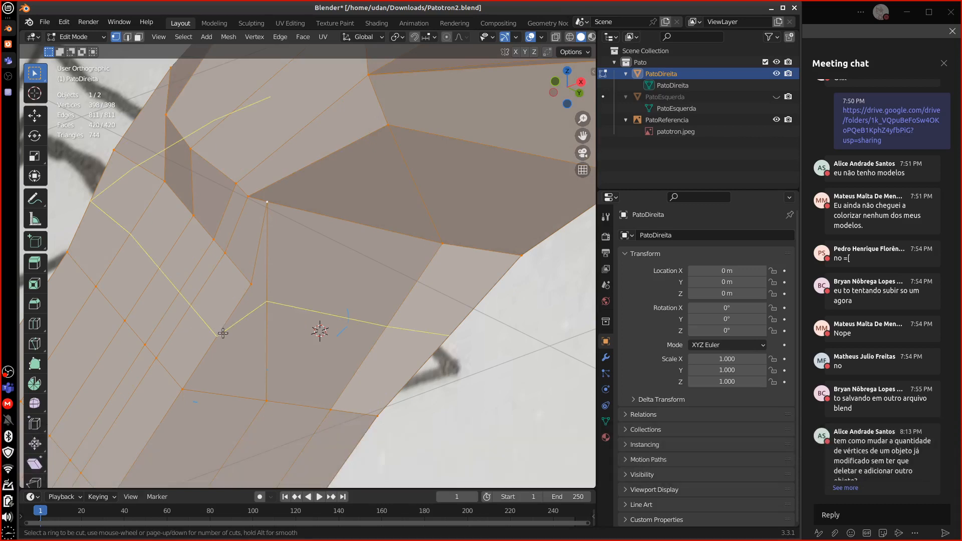
{"action": "key", "text": "Escape"}
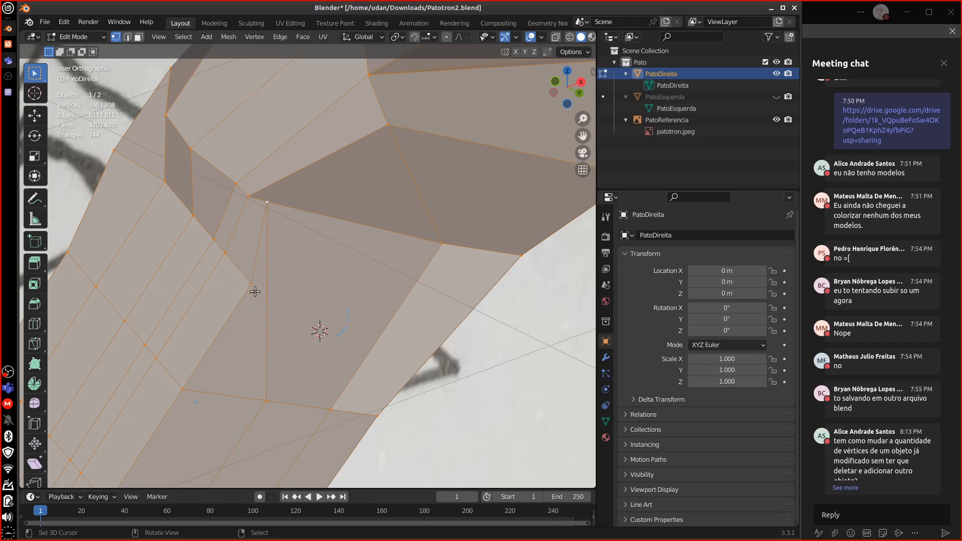
Try the connecting edge across the neck-head face once more, check it from the side and undo it.
{"action": "left_click", "coordinate": [189, 389]}
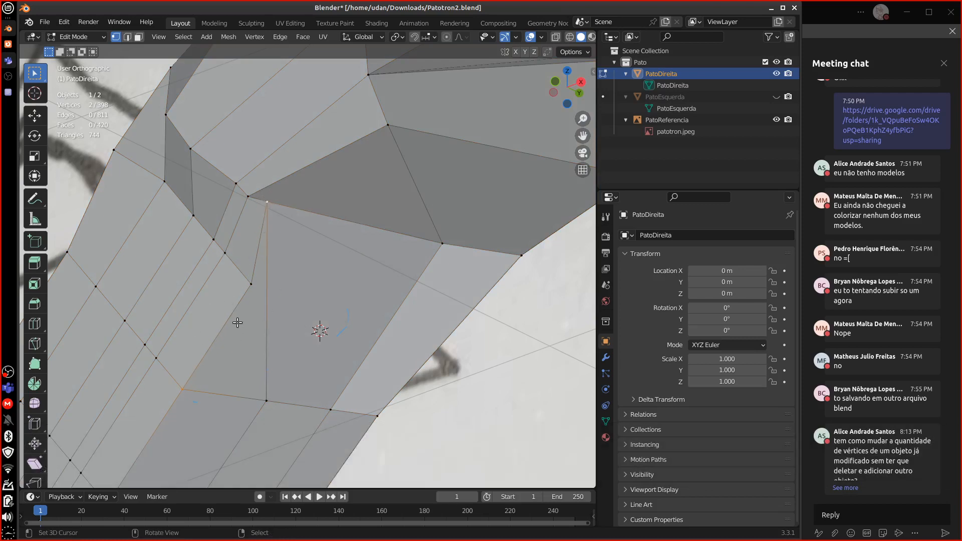
{"action": "key", "text": "j"}
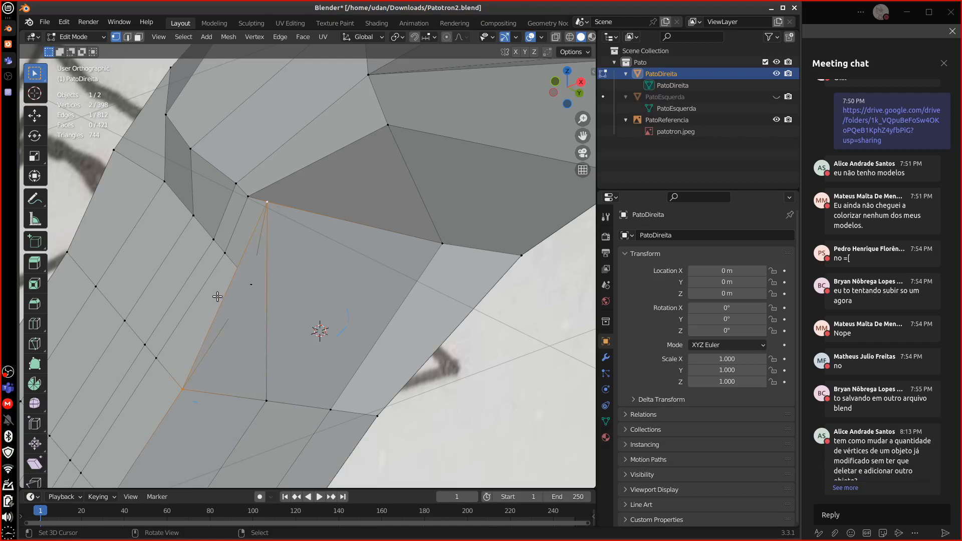
{"action": "middle_click_drag", "start_coordinate": [217, 297], "coordinate": [327, 325]}
{"action": "key", "text": "ctrl+z"}
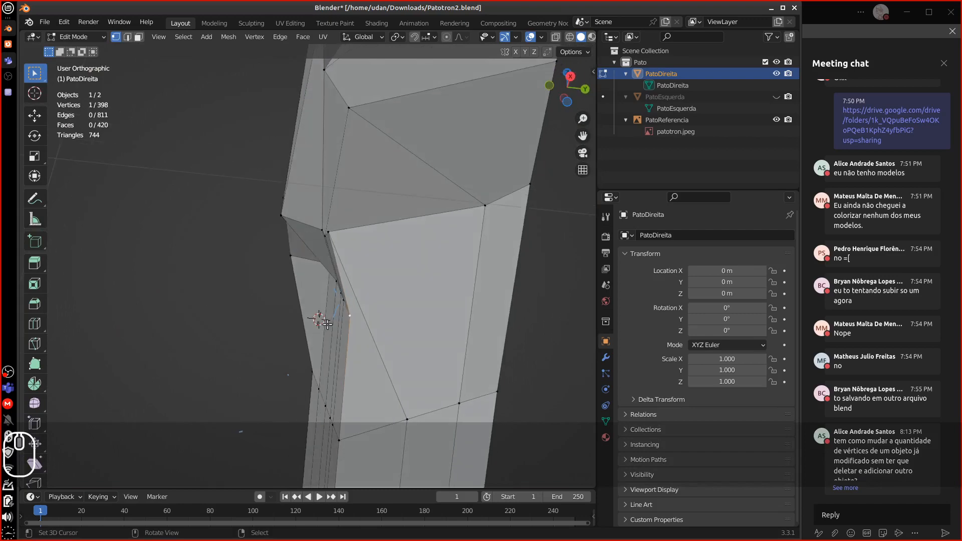
Pull the dented vertex at the neck-head junction outward about 0.04 m, and shift the adjoining four-vertex row at the neck's upper end outward.
{"action": "key", "text": "g"}
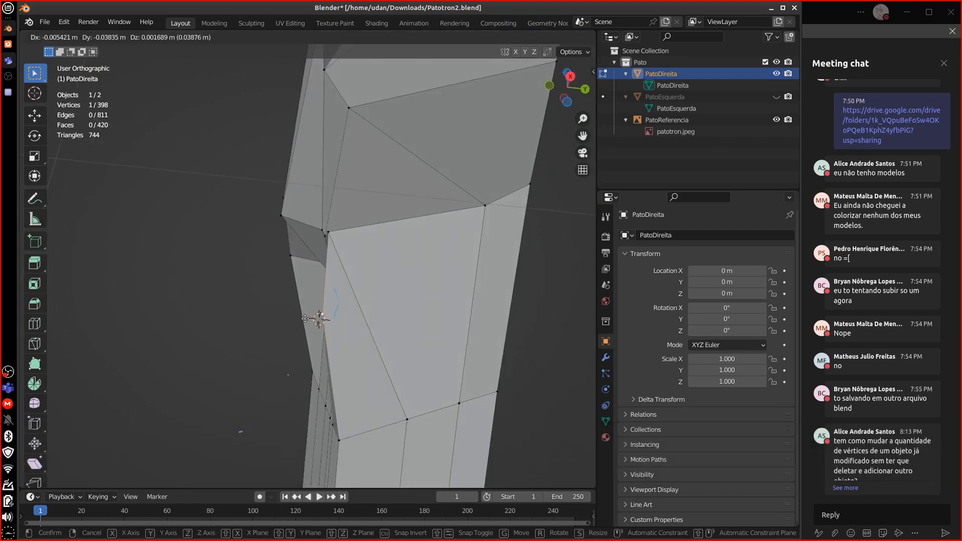
{"action": "left_click", "coordinate": [309, 320]}
{"action": "middle_click_drag", "start_coordinate": [321, 321], "coordinate": [404, 333]}
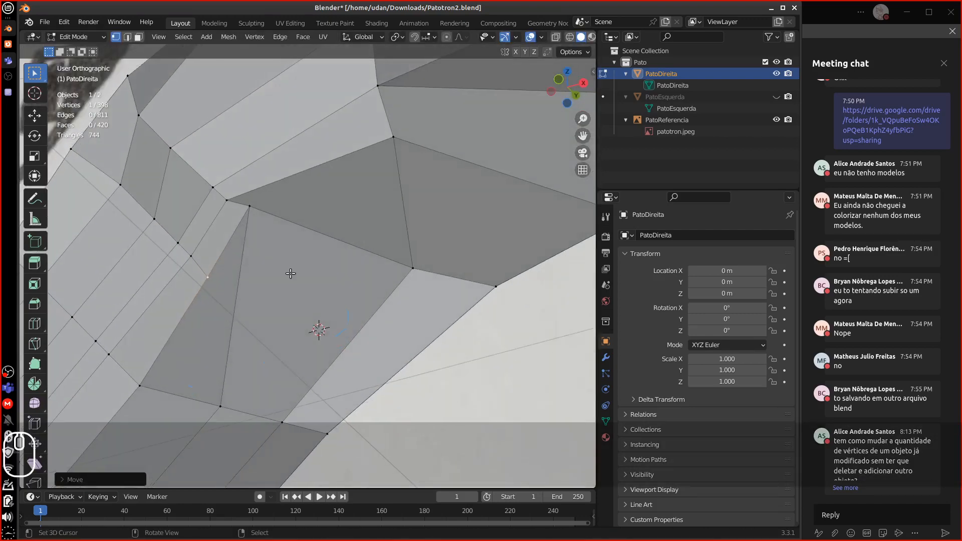
{"action": "right_click", "coordinate": [193, 258]}
{"action": "right_click", "coordinate": [125, 191], "text": "shift"}
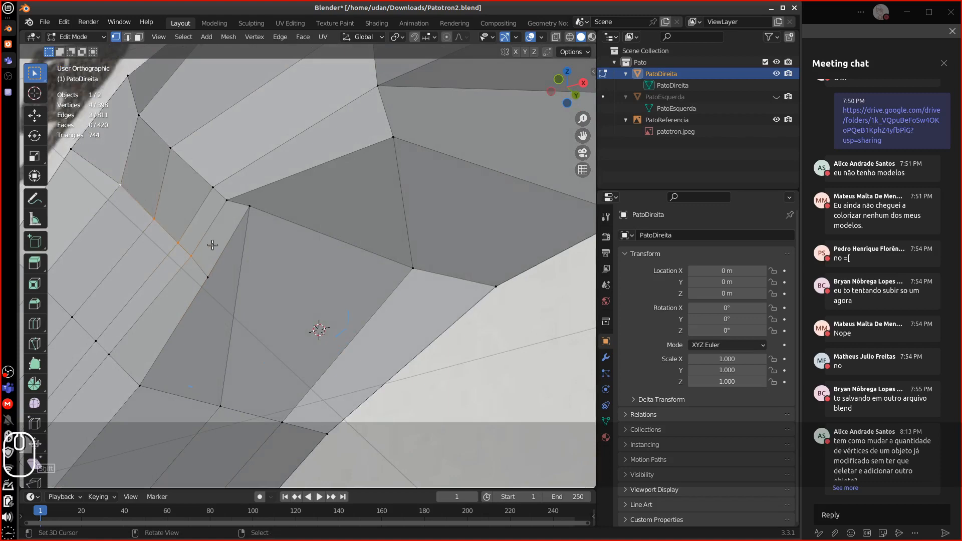
{"action": "middle_click_drag", "start_coordinate": [236, 261], "coordinate": [253, 294]}
{"action": "key", "text": "g"}
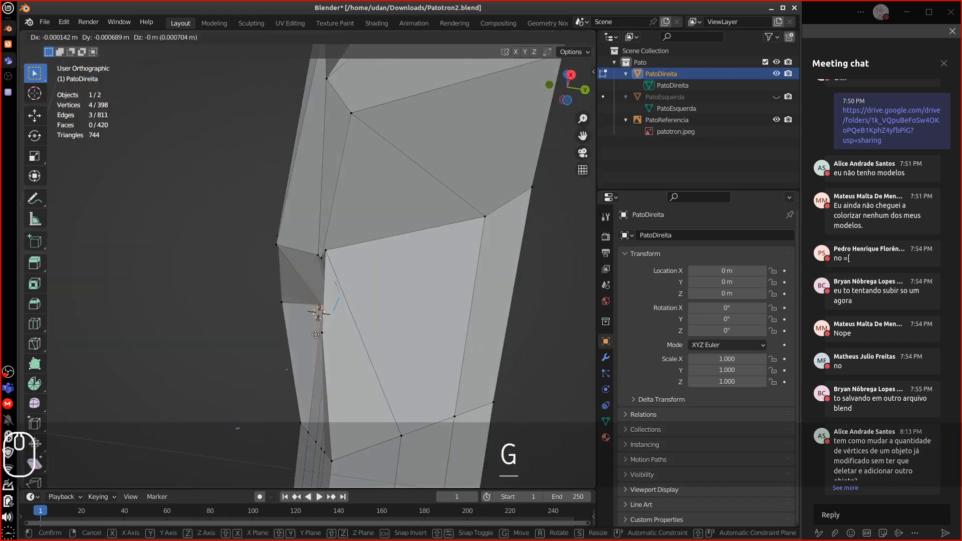
{"action": "left_click", "coordinate": [286, 313]}
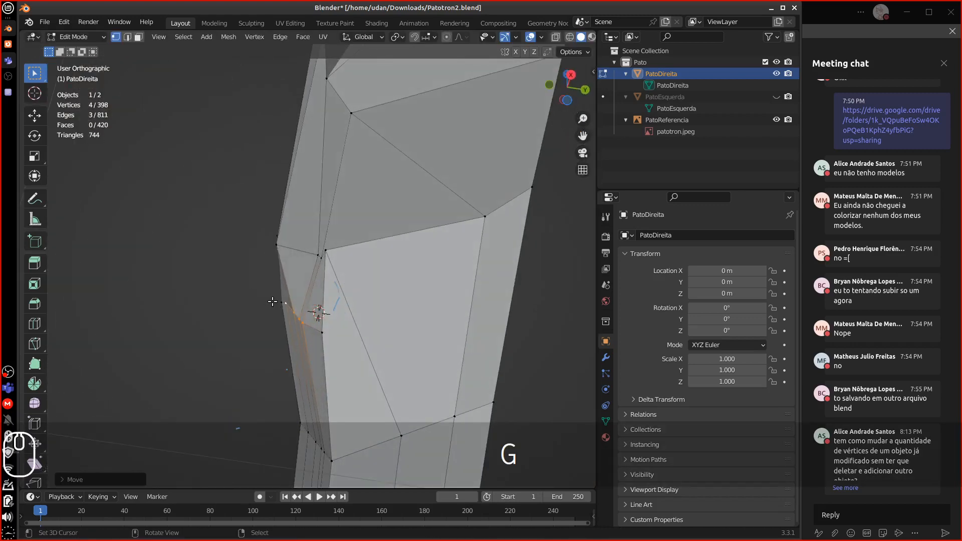
Readjust the outermost vertices of that row to line up with the neck's side outline.
{"action": "right_click", "coordinate": [273, 301]}
{"action": "key", "text": "g"}
{"action": "left_click", "coordinate": [275, 301]}
{"action": "key", "text": "g"}
{"action": "left_click", "coordinate": [279, 299]}
Reposition the vertices of the row at the base of the head one by one so the row follows a smooth outward curve.
{"action": "right_click", "coordinate": [287, 242]}
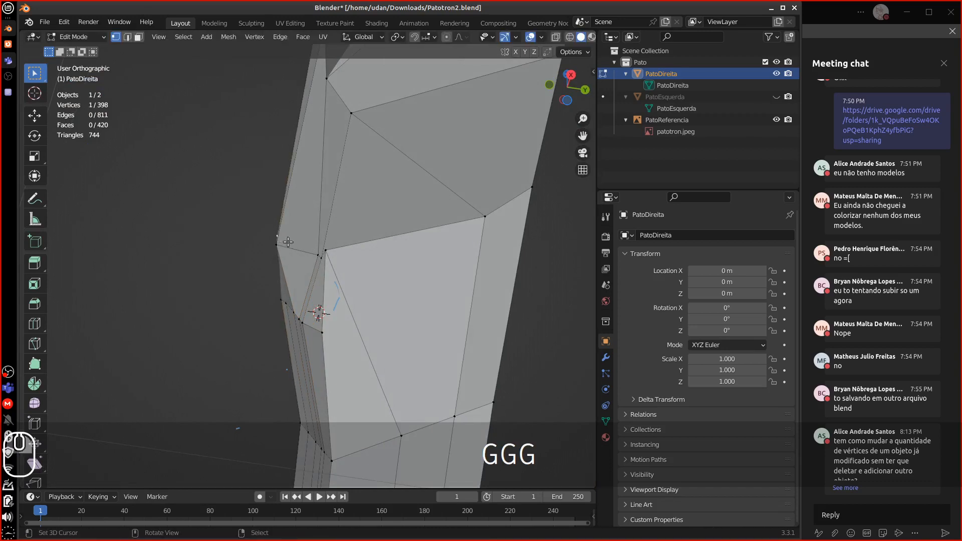
{"action": "key", "text": "g"}
{"action": "left_click", "coordinate": [307, 246]}
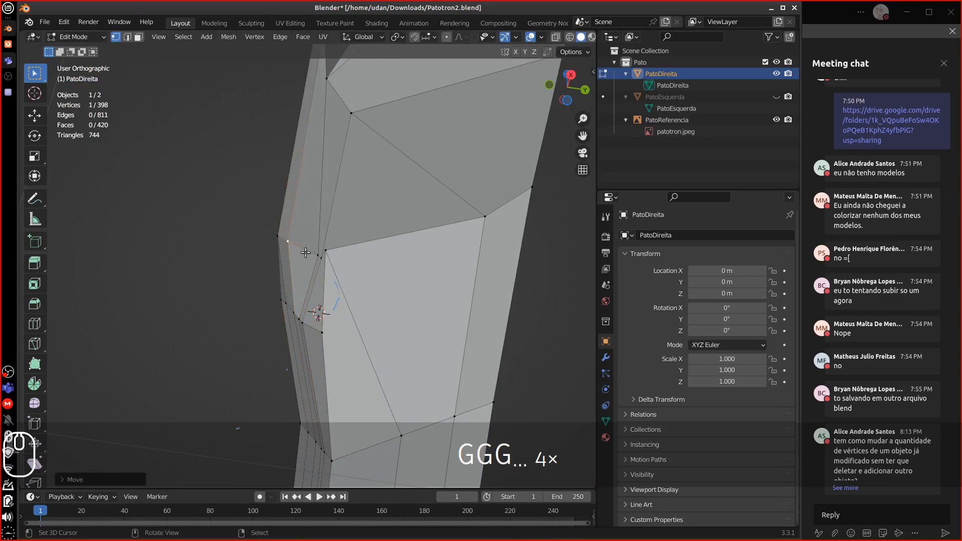
{"action": "key", "text": "g"}
{"action": "left_click", "coordinate": [306, 256]}
{"action": "key", "text": "g"}
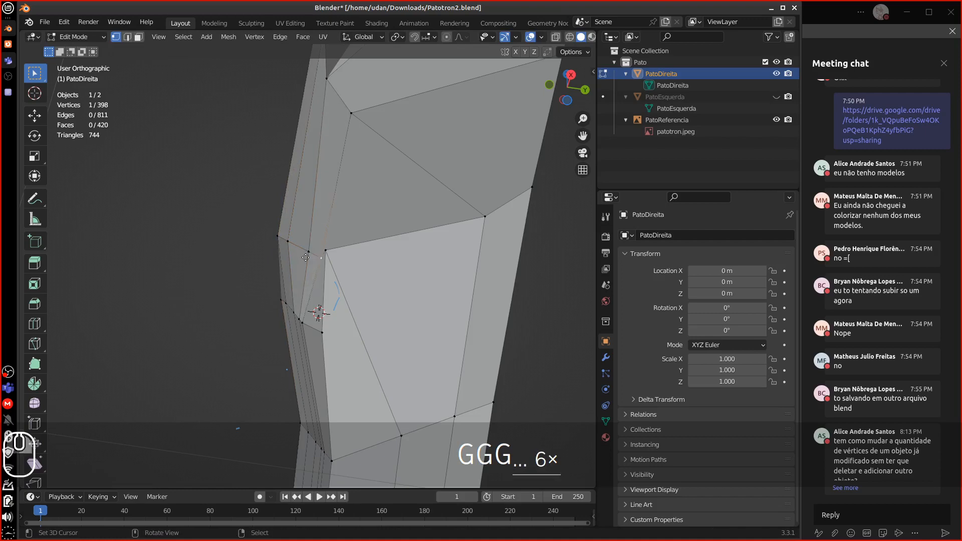
{"action": "left_click", "coordinate": [306, 257]}
{"action": "key", "text": "g"}
{"action": "left_click", "coordinate": [310, 254]}
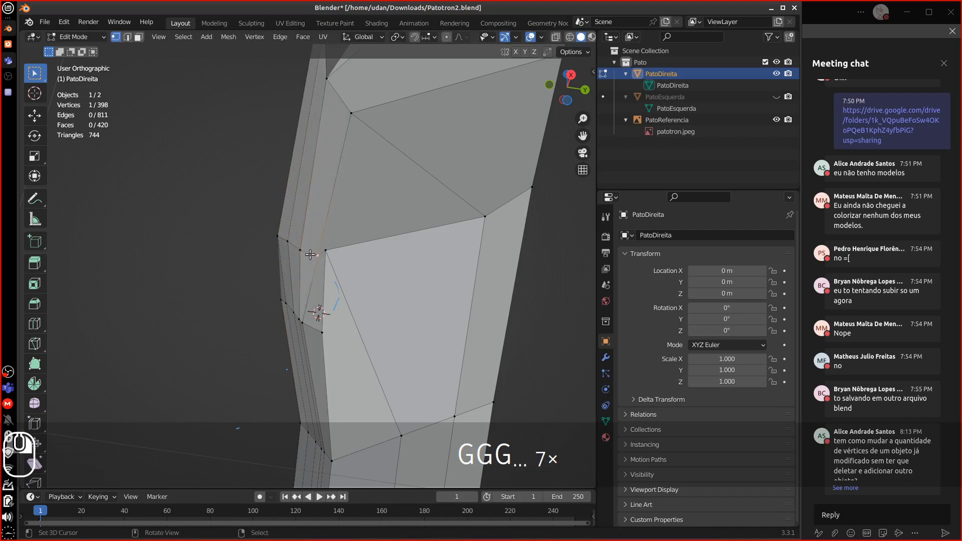
{"action": "key", "text": "g"}
{"action": "left_click", "coordinate": [314, 253]}
In front view, move the lowest vertex of the neck's uppermost ring about 0.02 m up and back toward the neck.
{"action": "middle_click_drag", "start_coordinate": [317, 253], "coordinate": [408, 270]}
{"action": "middle_click_drag", "start_coordinate": [331, 269], "coordinate": [358, 263]}
{"action": "mouse_move", "coordinate": [205, 177]}
{"action": "middle_mouse_down", "text": "shift"}
{"action": "mouse_move", "coordinate": [312, 242]}
{"action": "mouse_move", "coordinate": [365, 294]}
{"action": "mouse_move", "coordinate": [336, 281]}
{"action": "mouse_move", "coordinate": [372, 314]}
{"action": "middle_mouse_up", "text": "shift"}
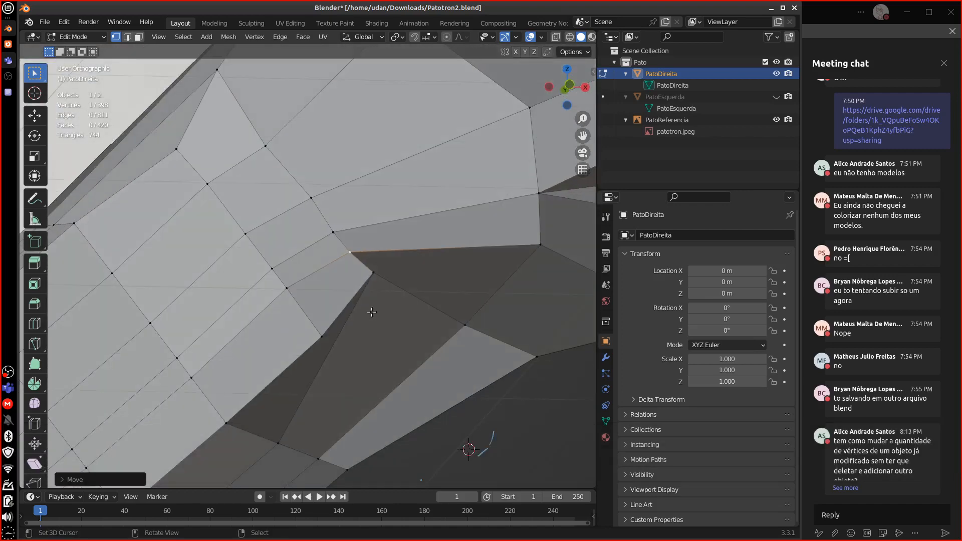
{"action": "key", "text": "KP_3"}
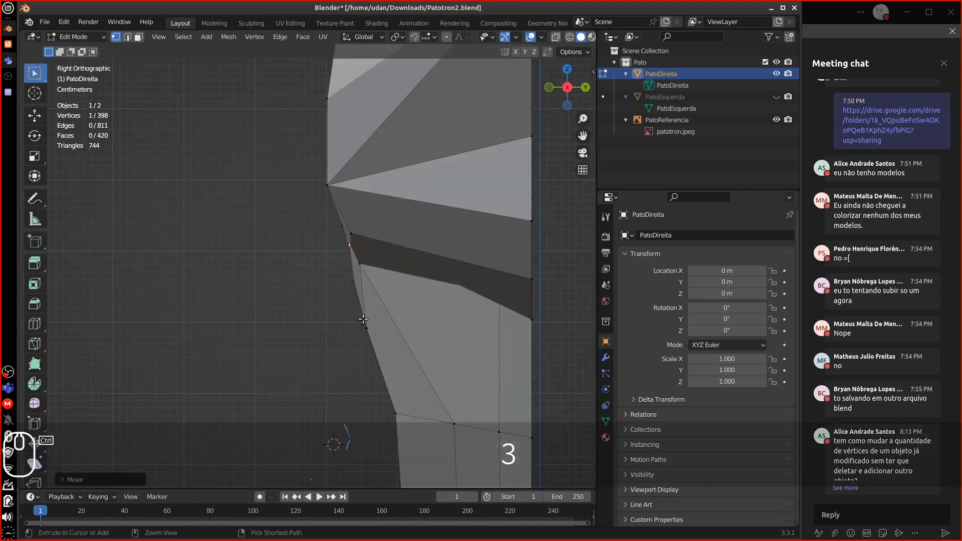
{"action": "key", "text": "ctrl+KP_3"}
{"action": "key", "text": "ctrl+KP_1"}
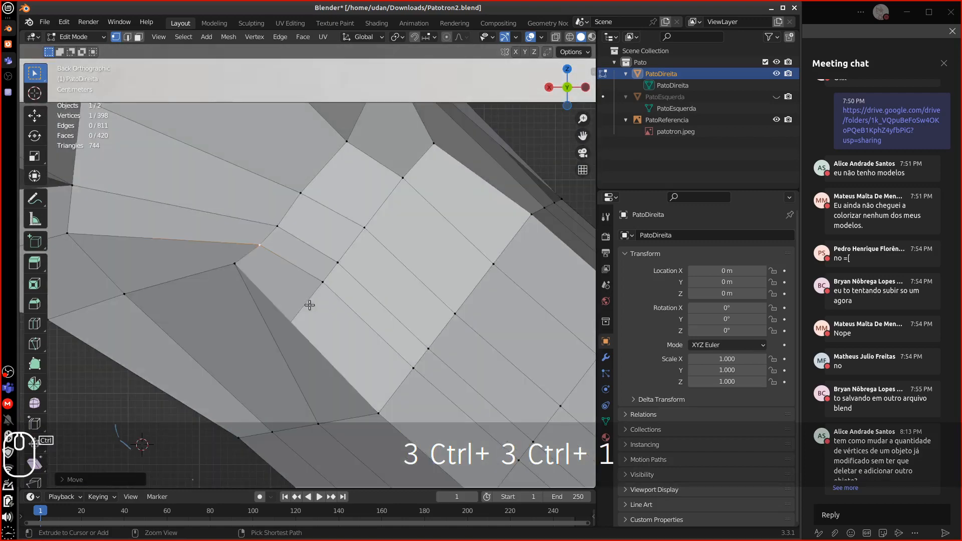
{"action": "key", "text": "KP_1"}
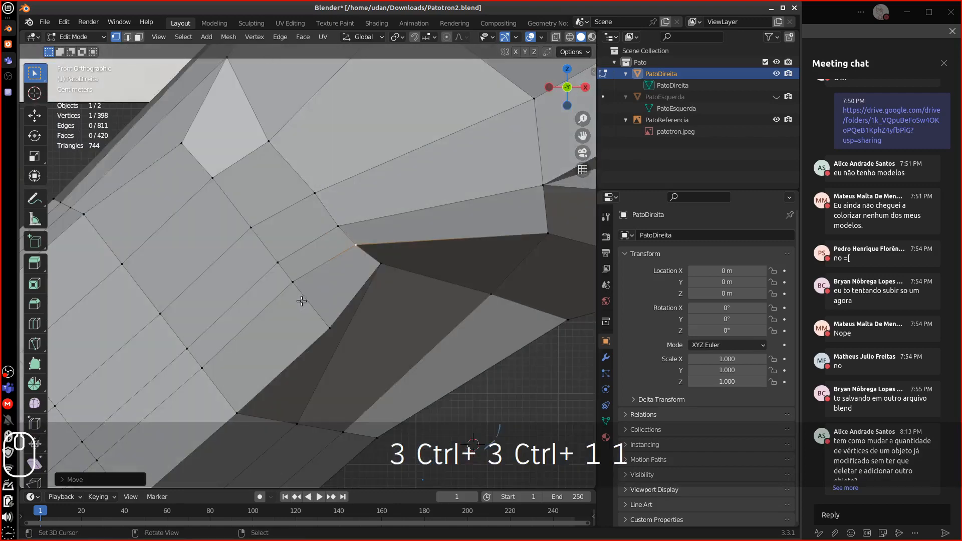
{"action": "left_click", "coordinate": [332, 232]}
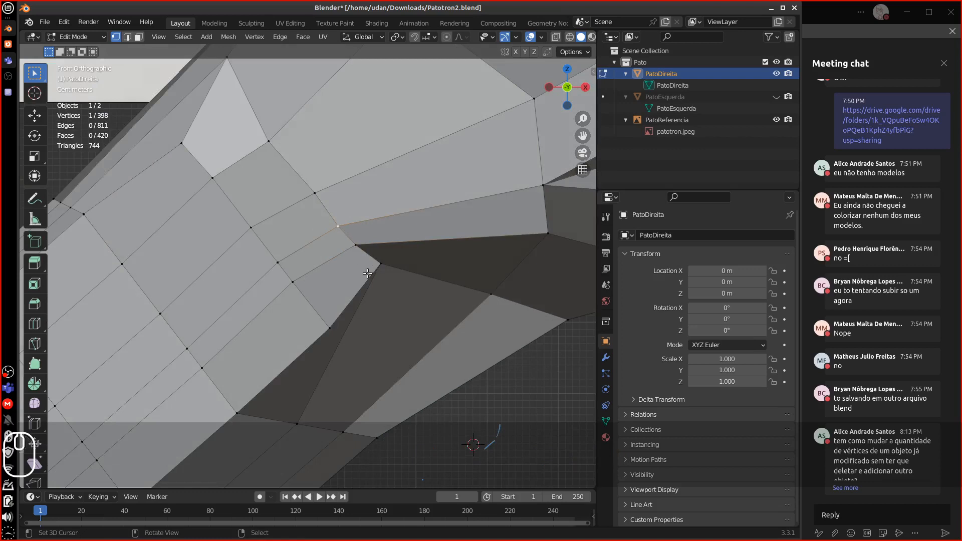
{"action": "left_click", "coordinate": [325, 333]}
{"action": "key", "text": "ctrl+z"}
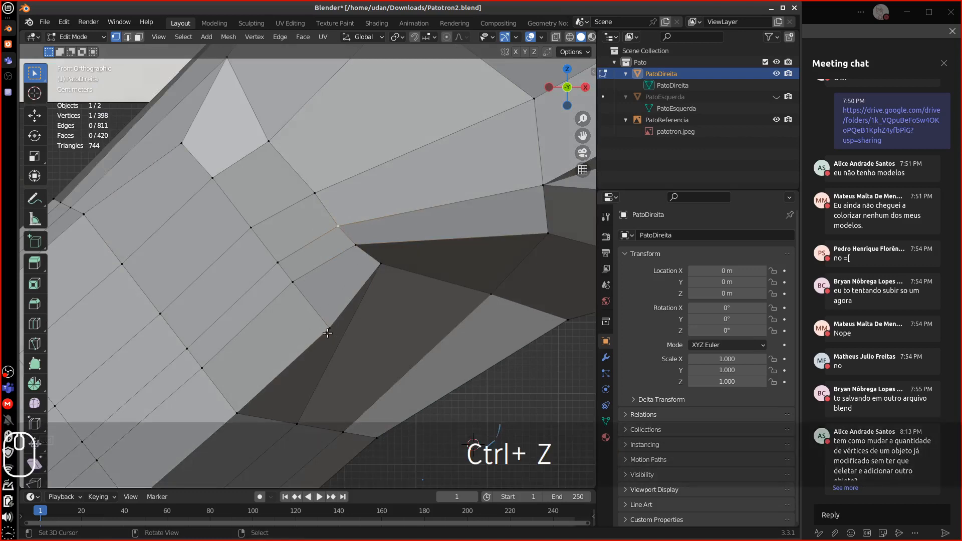
{"action": "key", "text": "g"}
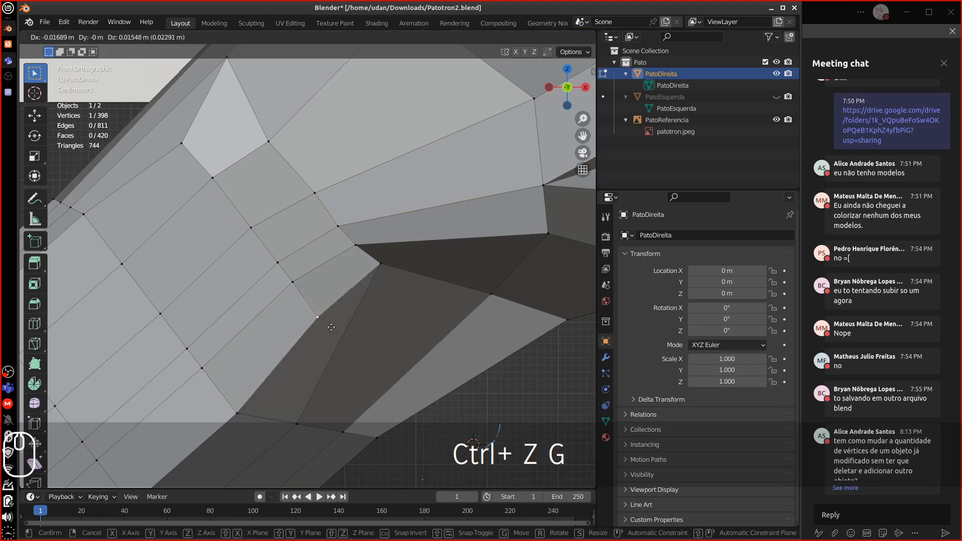
{"action": "left_click", "coordinate": [313, 326]}
Reposition the three lowest vertices of the head-base row in front view, lowering the corner vertex and spacing the two above it.
{"action": "left_click", "coordinate": [373, 277]}
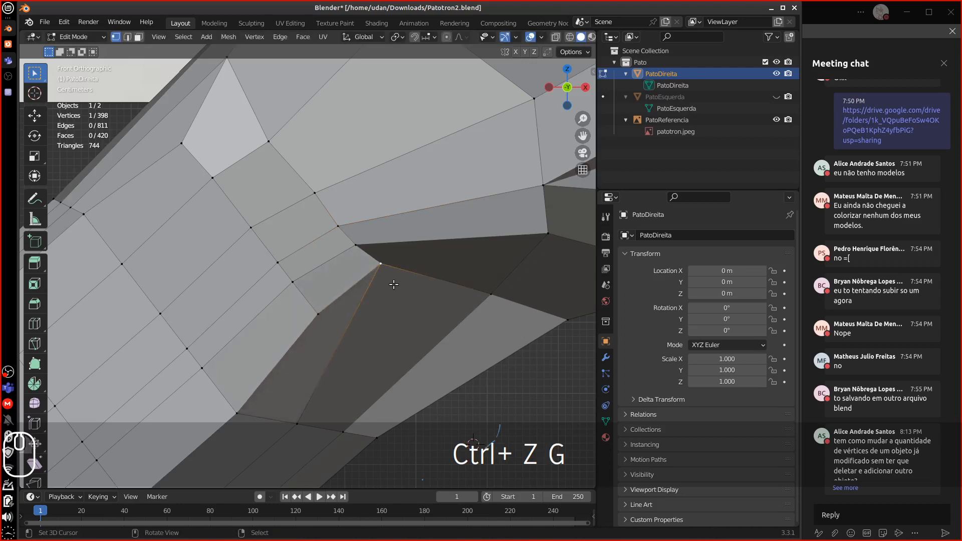
{"action": "key", "text": "g"}
{"action": "left_click", "coordinate": [396, 306]}
{"action": "right_click", "coordinate": [367, 255]}
{"action": "key", "text": "g"}
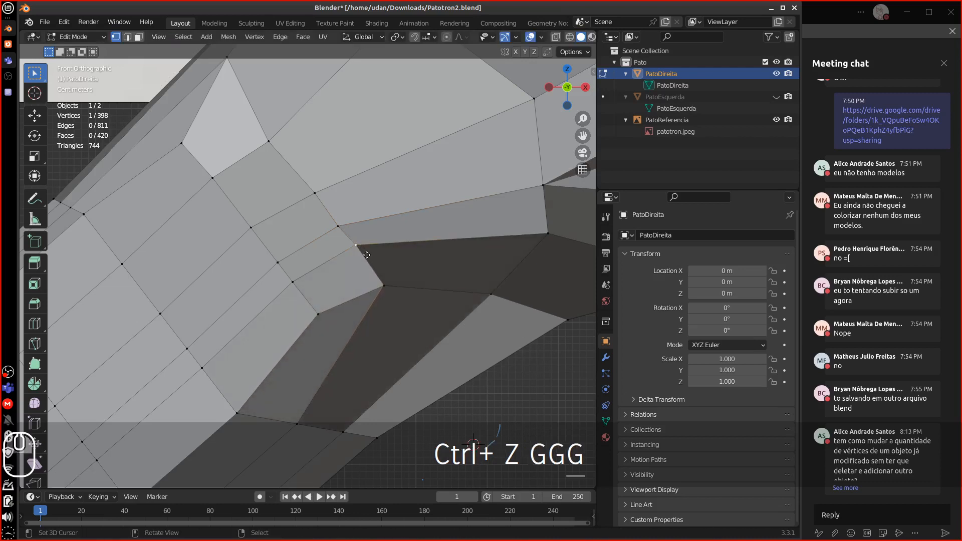
{"action": "left_click", "coordinate": [369, 261]}
{"action": "right_click", "coordinate": [343, 231]}
{"action": "key", "text": "g"}
{"action": "left_click", "coordinate": [340, 226]}
Shift the two upper vertices of the head-base row up and back to widen their spacing.
{"action": "right_click", "coordinate": [319, 193]}
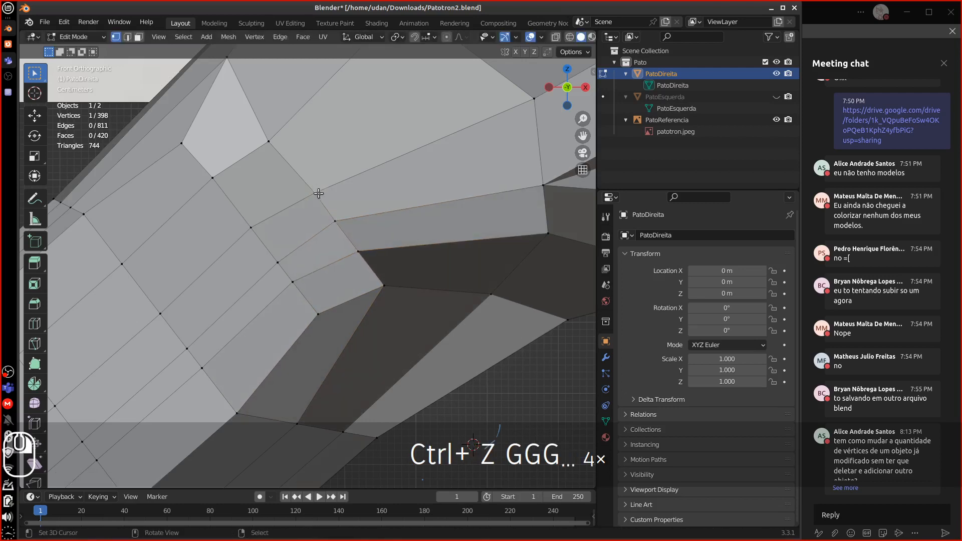
{"action": "key", "text": "g"}
{"action": "left_click", "coordinate": [308, 183]}
{"action": "right_click", "coordinate": [273, 144]}
{"action": "key", "text": "g"}
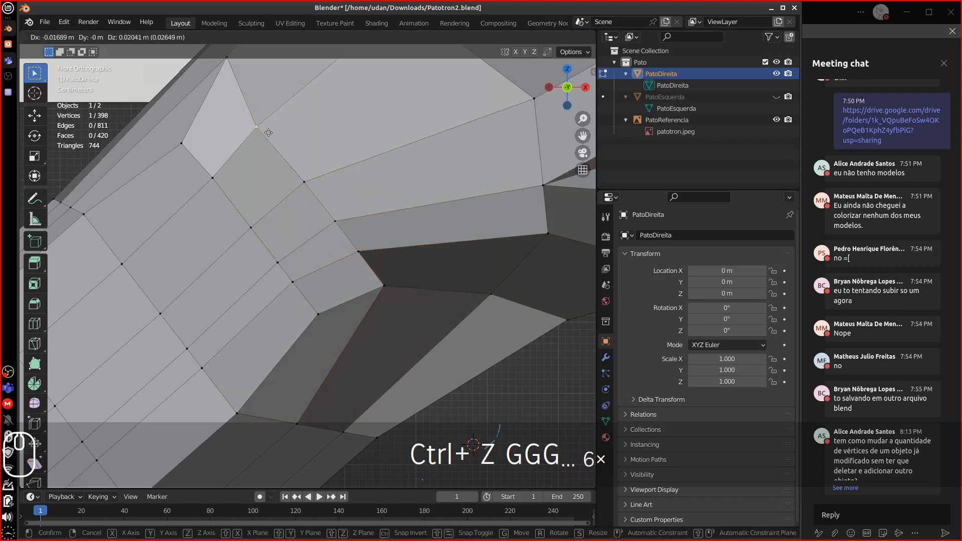
{"action": "left_click", "coordinate": [270, 130]}
Raise the two upper vertices of the neck's uppermost ring slightly to match the head-base row.
{"action": "right_click", "coordinate": [215, 181]}
{"action": "key", "text": "g"}
{"action": "left_click", "coordinate": [212, 175]}
{"action": "right_click", "coordinate": [184, 145]}
{"action": "key", "text": "g"}
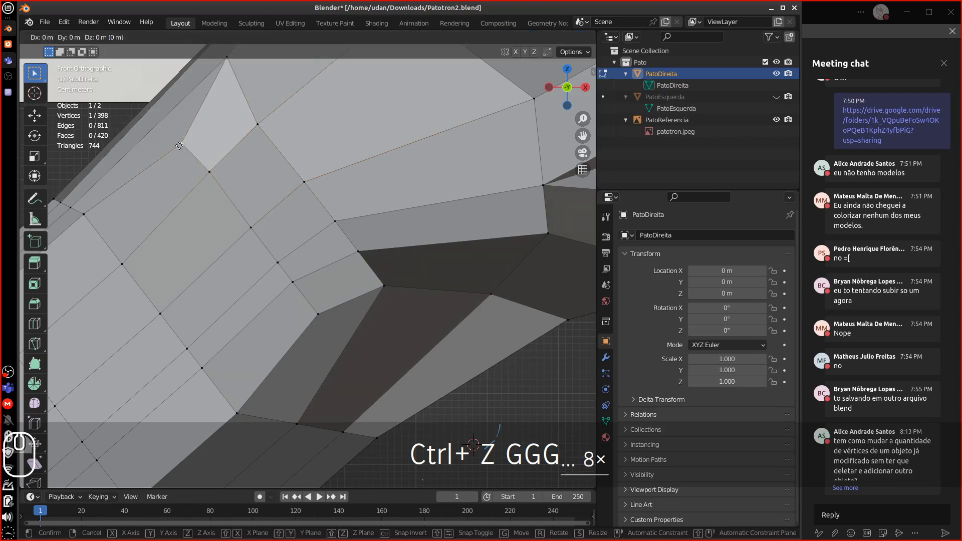
{"action": "left_click", "coordinate": [176, 137]}
Examine the reshaped neck from the side and front, from the head down to where it meets the body.
{"action": "middle_click_drag", "start_coordinate": [187, 172], "coordinate": [270, 213], "text": "shift"}
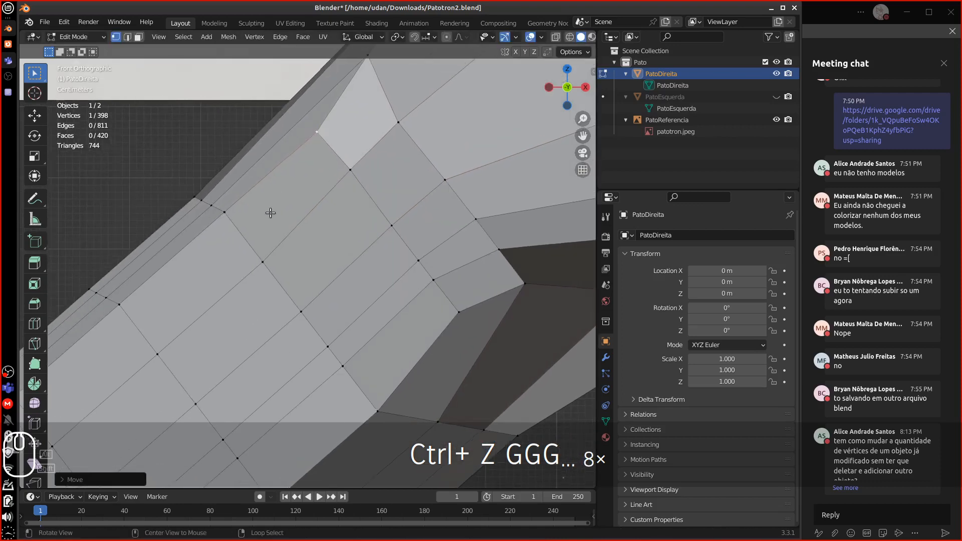
{"action": "left_click_drag", "start_coordinate": [270, 213], "coordinate": [293, 251], "text": "alt"}
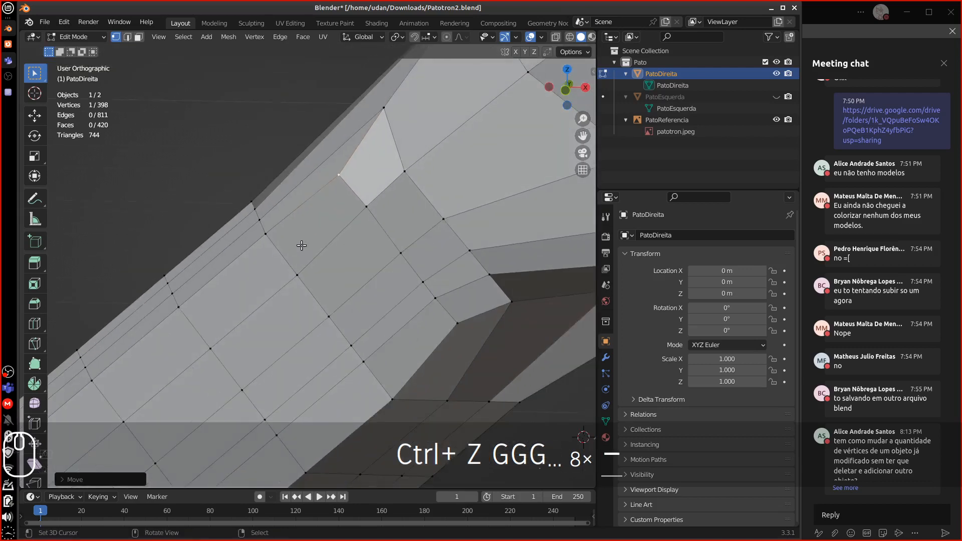
{"action": "key", "text": "KP_Subtract"}
{"action": "key", "text": "KP_Subtract"}
{"action": "key", "text": "KP_Subtract"}
{"action": "key", "text": "KP_Subtract"}
{"action": "key", "text": "KP_3"}
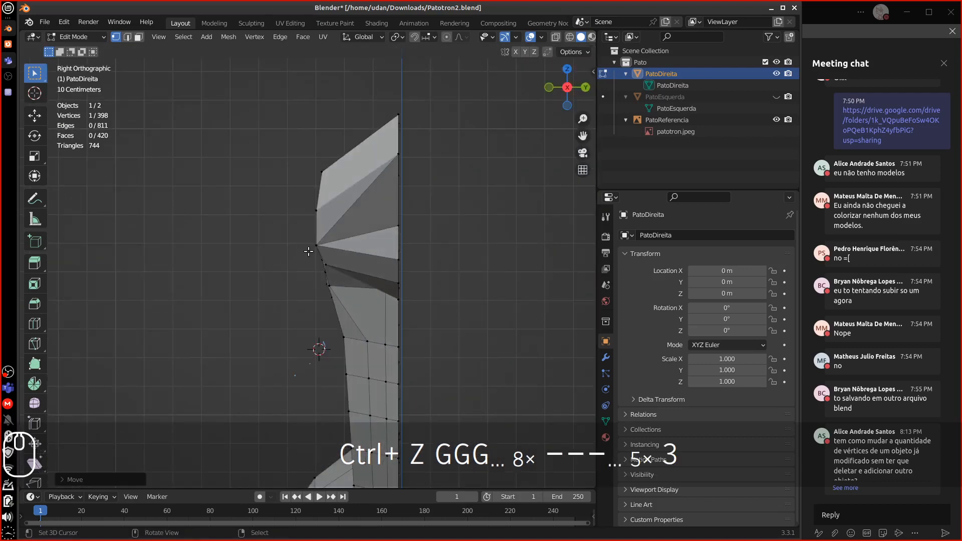
{"action": "key", "text": "KP_1"}
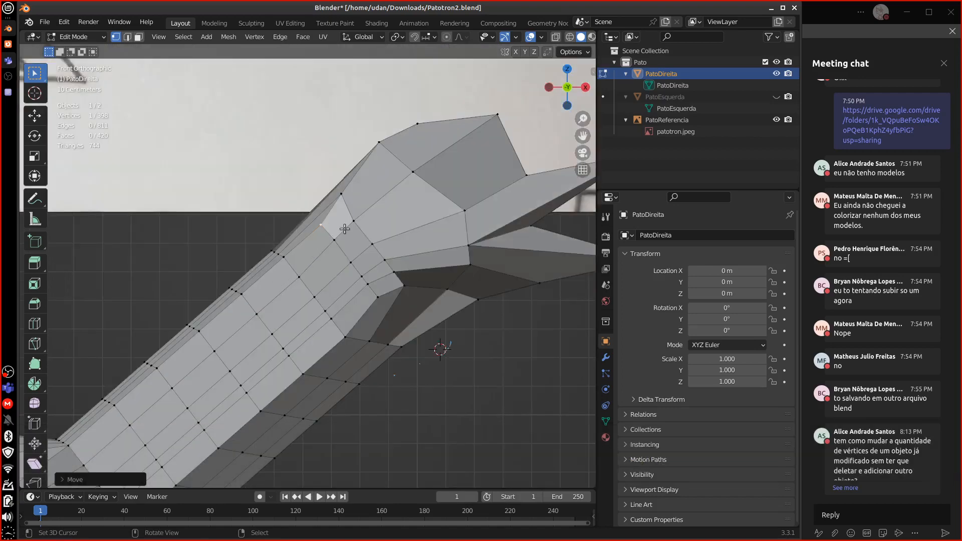
{"action": "middle_click_drag", "start_coordinate": [378, 275], "coordinate": [306, 251], "text": "shift"}
{"action": "middle_click_drag", "start_coordinate": [336, 254], "coordinate": [286, 270], "text": "shift"}
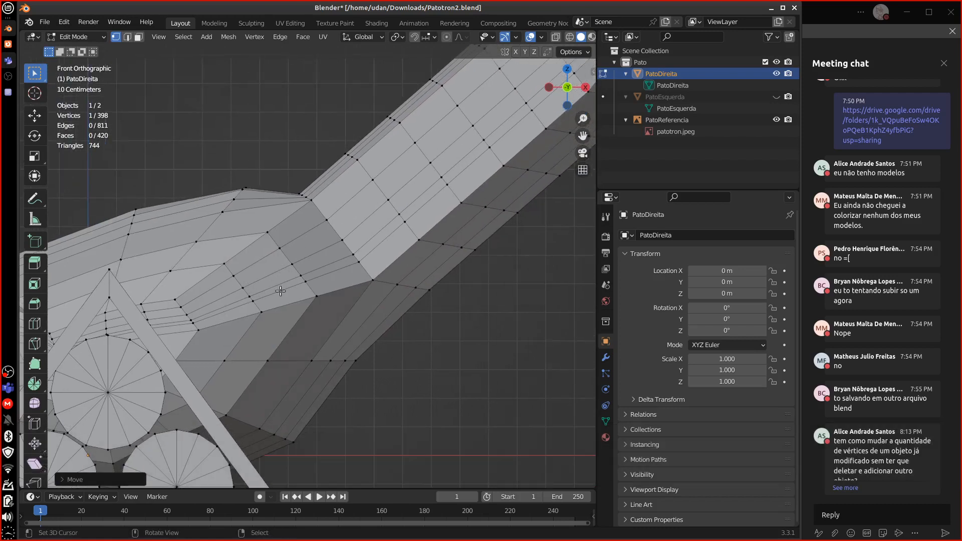
{"action": "left_click_drag", "start_coordinate": [321, 246], "coordinate": [226, 322], "text": "alt+shift"}
{"action": "left_click_drag", "start_coordinate": [366, 226], "coordinate": [262, 308], "text": "alt+shift"}
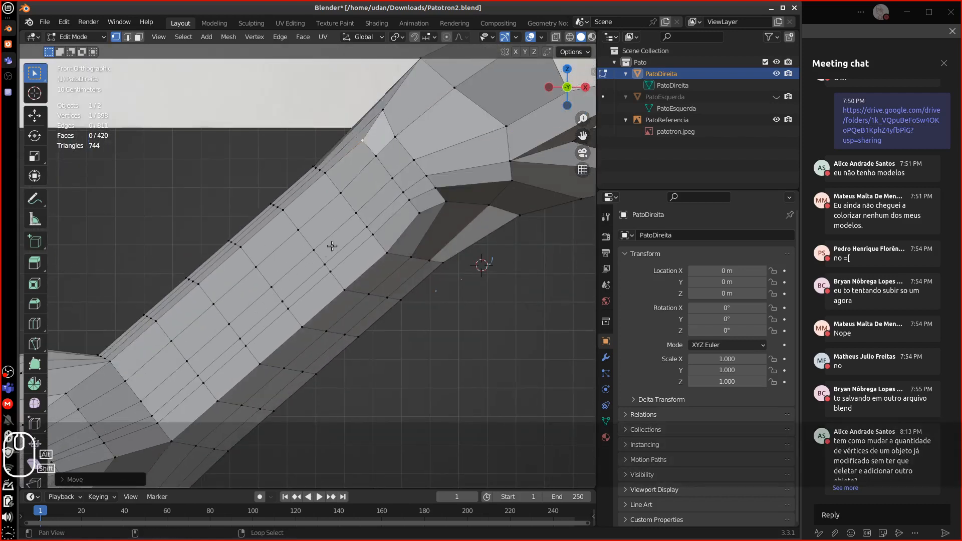
{"action": "left_click_drag", "start_coordinate": [331, 243], "coordinate": [264, 285], "text": "alt+shift"}
{"action": "scroll", "coordinate": [265, 285], "scroll_direction": "down", "scroll_amount": 4}
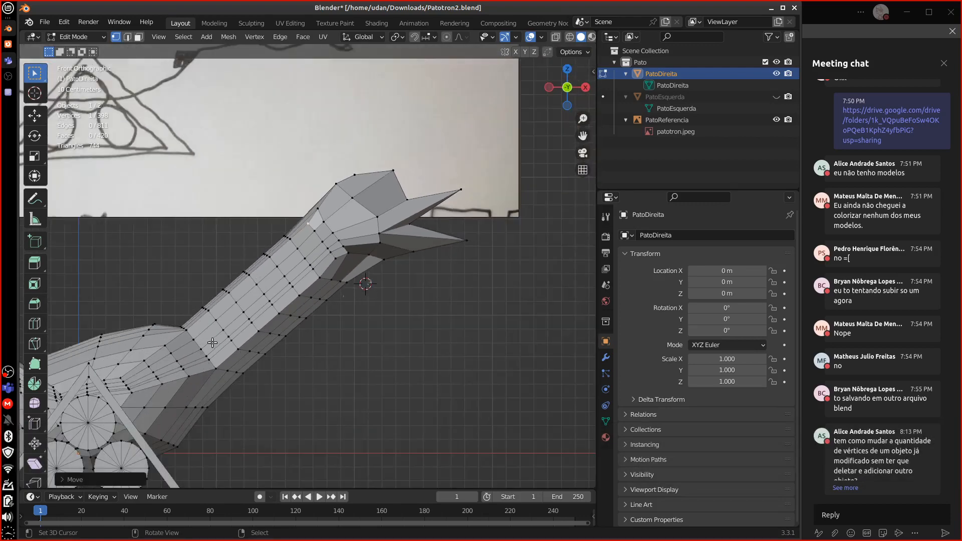
Mark the faces at the neck's base and the narrow faces above the wheels with annotation strokes and erase them again.
{"action": "key", "text": "d"}
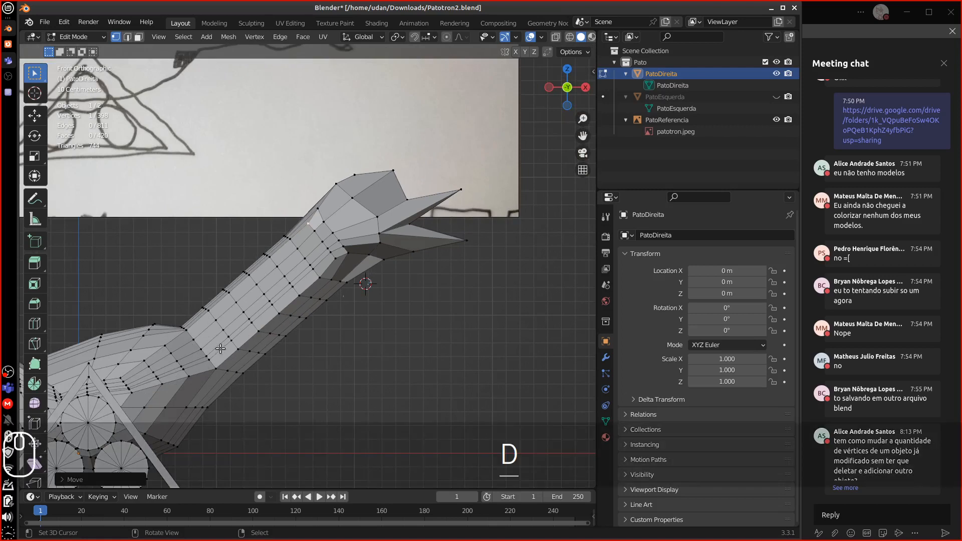
{"action": "left_click_drag", "start_coordinate": [213, 343], "coordinate": [216, 350]}
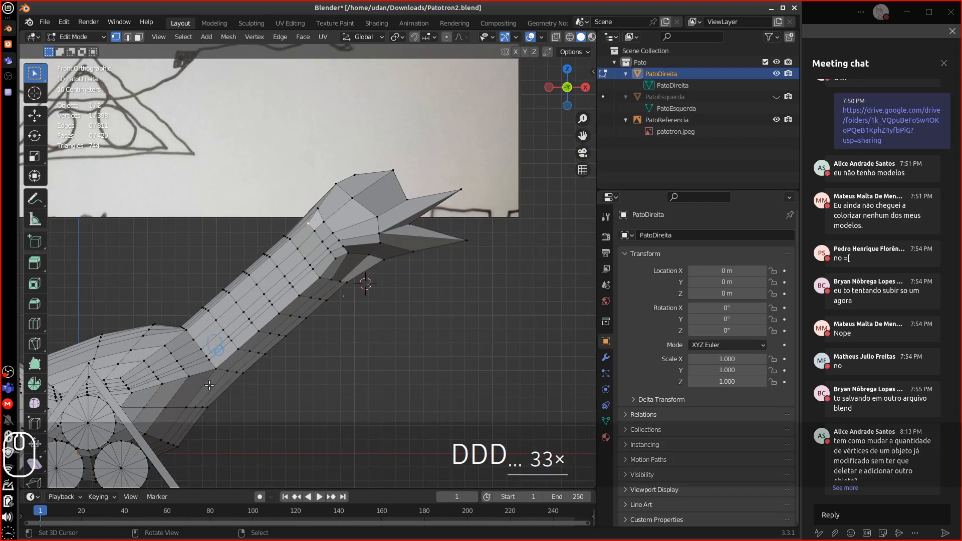
{"action": "mouse_move", "coordinate": [212, 318]}
{"action": "right_mouse_down"}
{"action": "mouse_move", "coordinate": [234, 338]}
{"action": "mouse_move", "coordinate": [201, 361]}
{"action": "right_mouse_up"}
{"action": "key", "text": "d"}
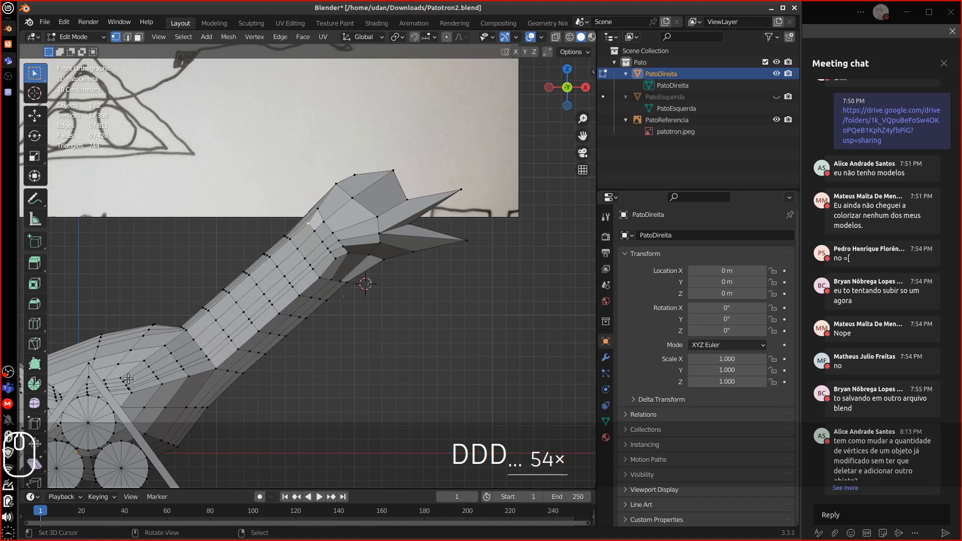
{"action": "key", "text": "d"}
{"action": "left_click_drag", "start_coordinate": [119, 376], "coordinate": [111, 378]}
{"action": "mouse_move", "coordinate": [142, 377]}
{"action": "right_mouse_down"}
{"action": "mouse_move", "coordinate": [120, 376]}
{"action": "mouse_move", "coordinate": [138, 392]}
{"action": "right_mouse_up"}
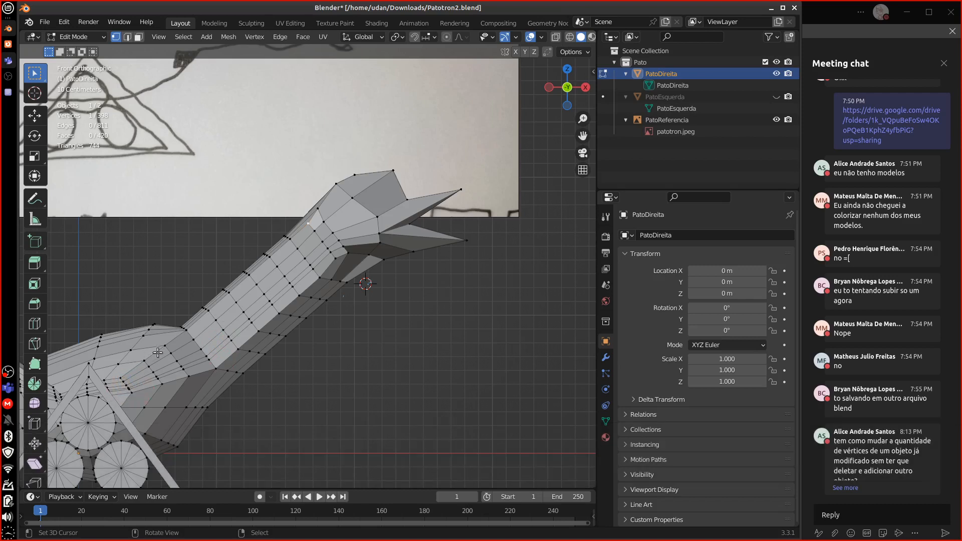
Shift the neck's middle edge loops one after another along the neck to even out their spacing between body and head.
{"action": "left_click", "coordinate": [226, 340], "text": "alt"}
{"action": "key", "text": "g"}
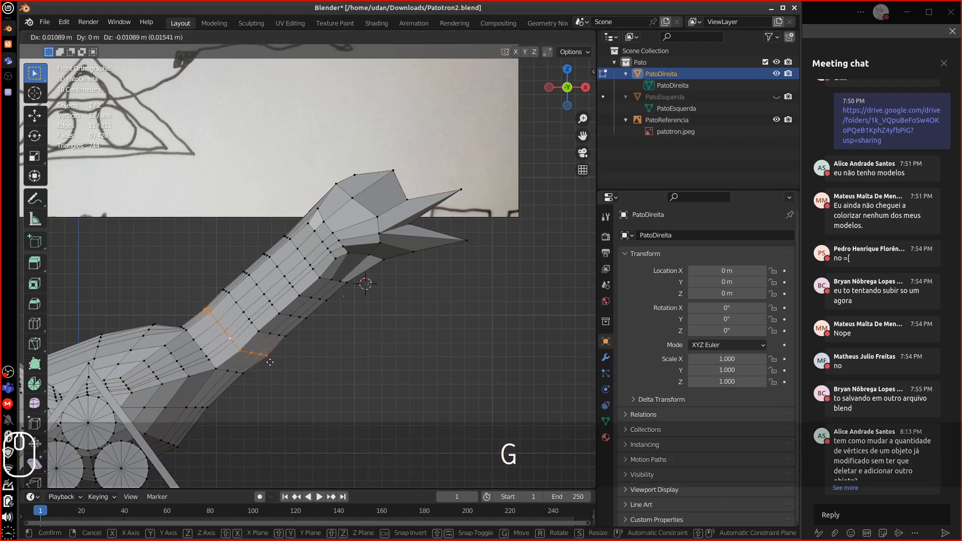
{"action": "left_click", "coordinate": [287, 340]}
{"action": "key", "text": "g"}
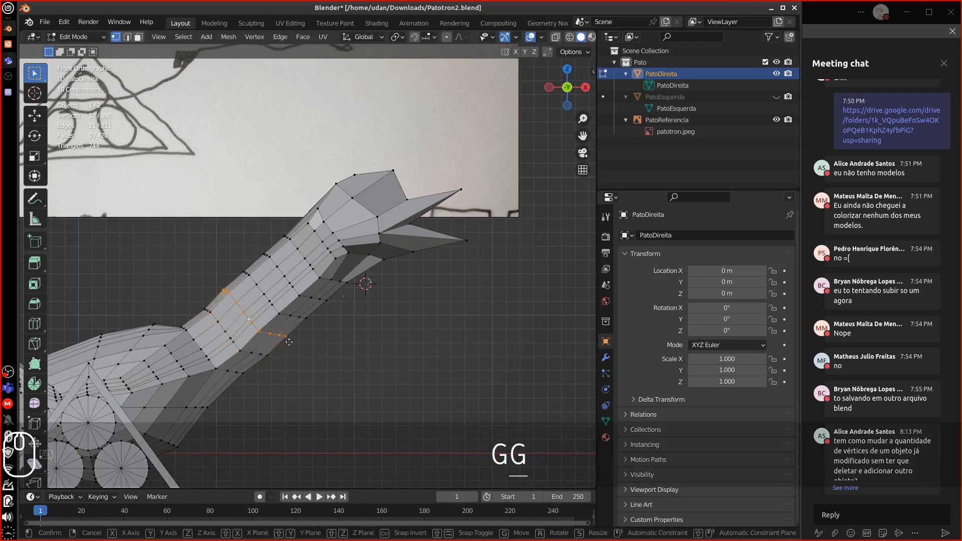
{"action": "left_click", "coordinate": [290, 341]}
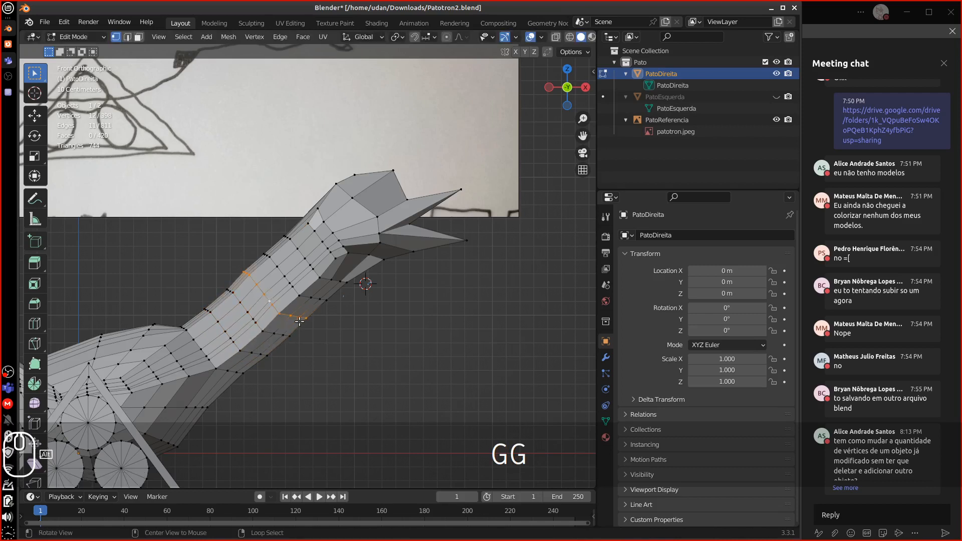
{"action": "key", "text": "g"}
{"action": "left_click", "coordinate": [292, 289]}
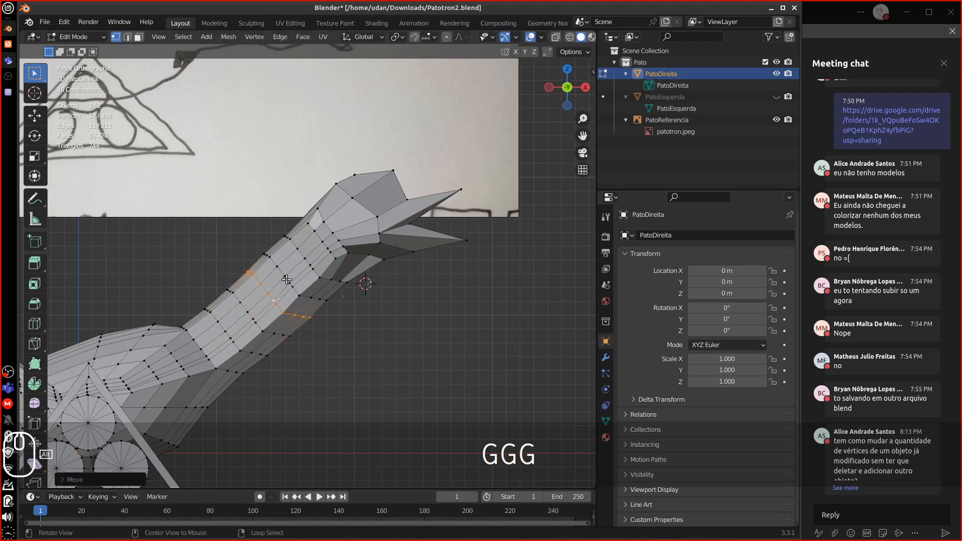
{"action": "left_click", "coordinate": [339, 316], "text": "alt"}
{"action": "key", "text": "g"}
{"action": "left_click", "coordinate": [293, 296]}
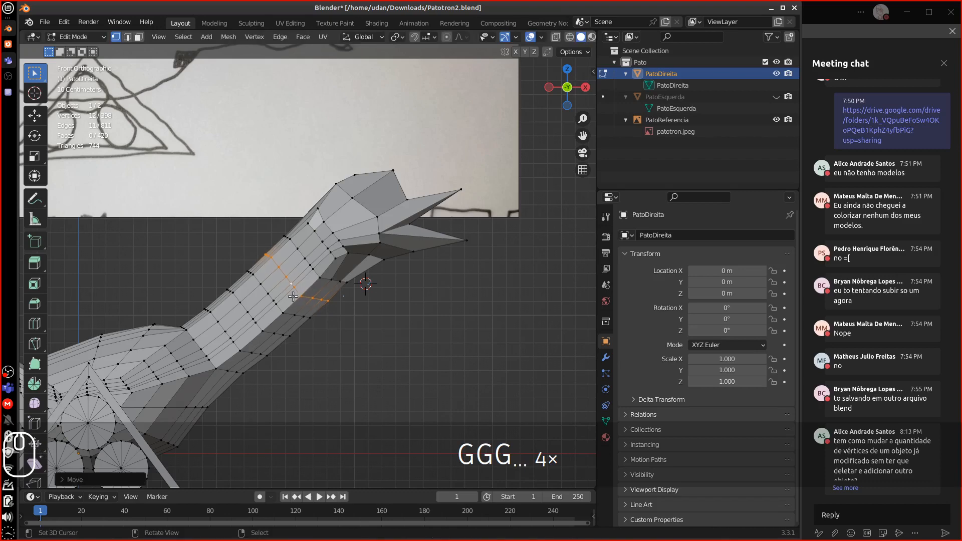
{"action": "key", "text": "Tab"}
{"action": "key", "text": "Tab"}
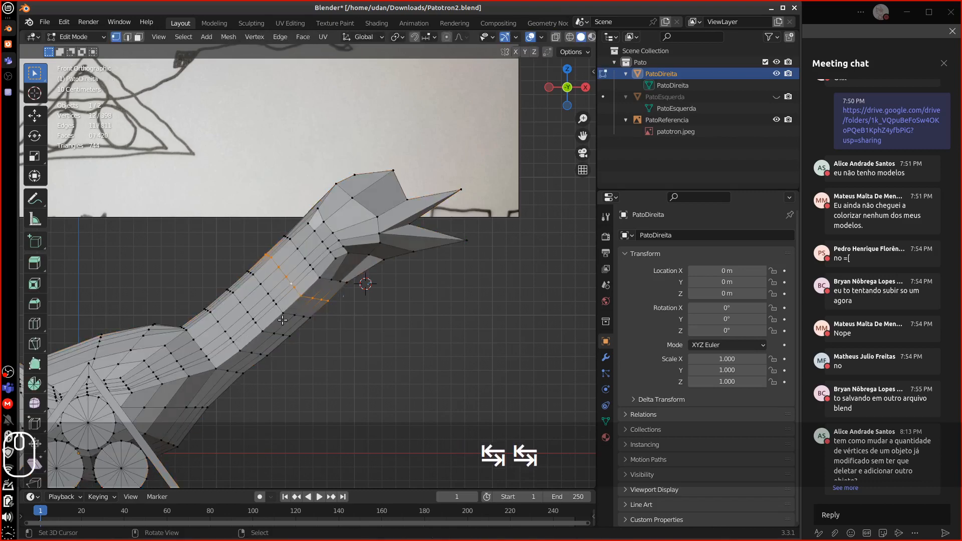
Examine the lengthwise edge loops running from the body through the neck, including all geometry linked to them.
{"action": "scroll", "coordinate": [253, 333], "scroll_direction": "down", "scroll_amount": 3}
{"action": "middle_click_drag", "start_coordinate": [254, 332], "coordinate": [297, 314], "text": "shift"}
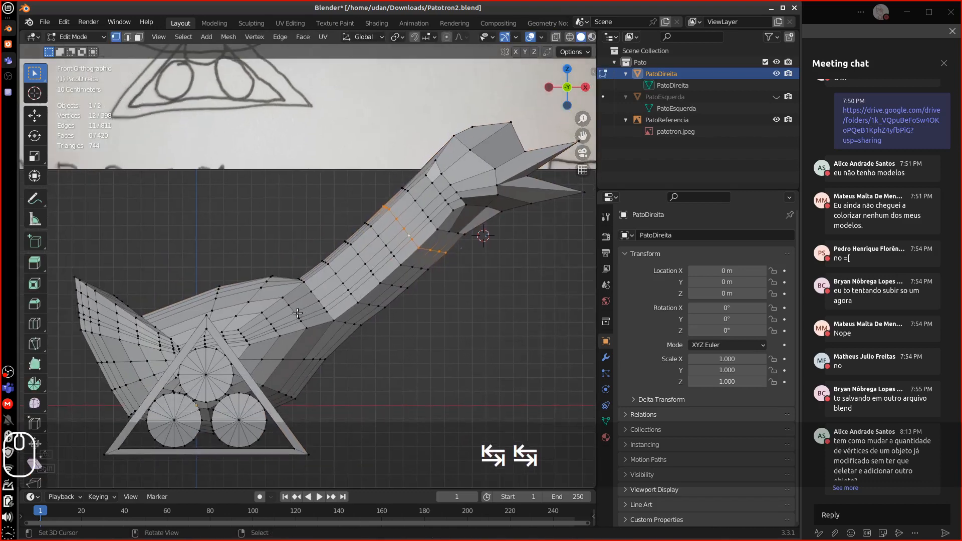
{"action": "left_click", "coordinate": [286, 325], "text": "alt"}
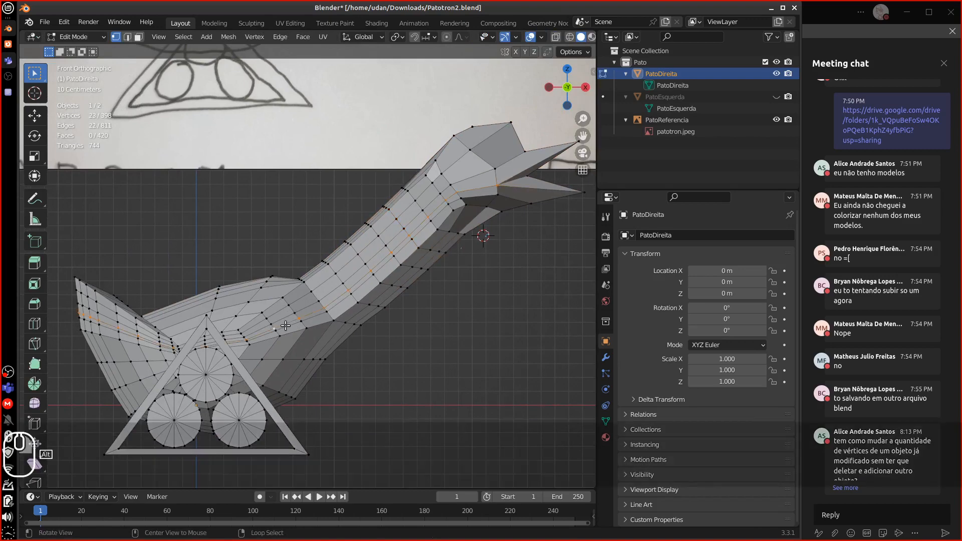
{"action": "left_click", "coordinate": [295, 325], "text": "alt"}
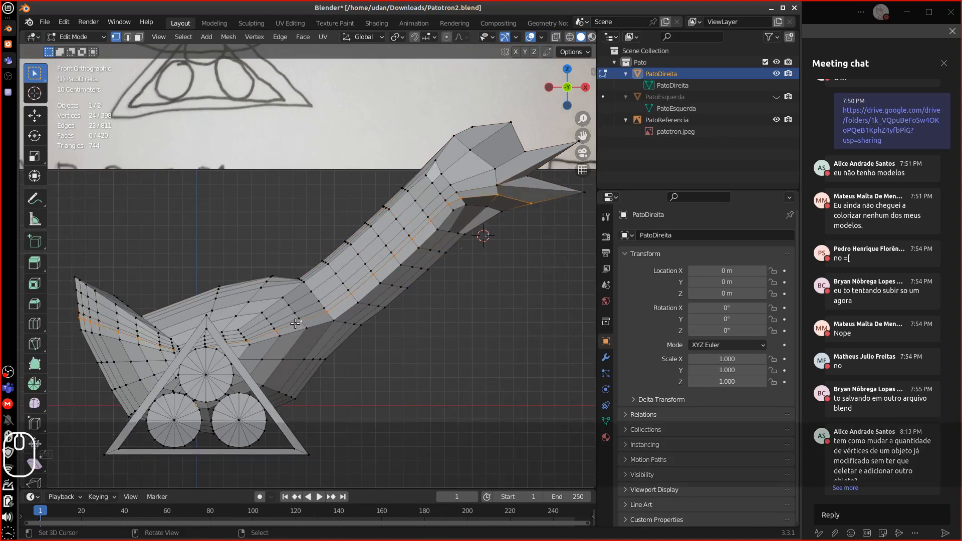
{"action": "scroll", "coordinate": [297, 345], "scroll_direction": "up", "scroll_amount": 8, "text": "shift"}
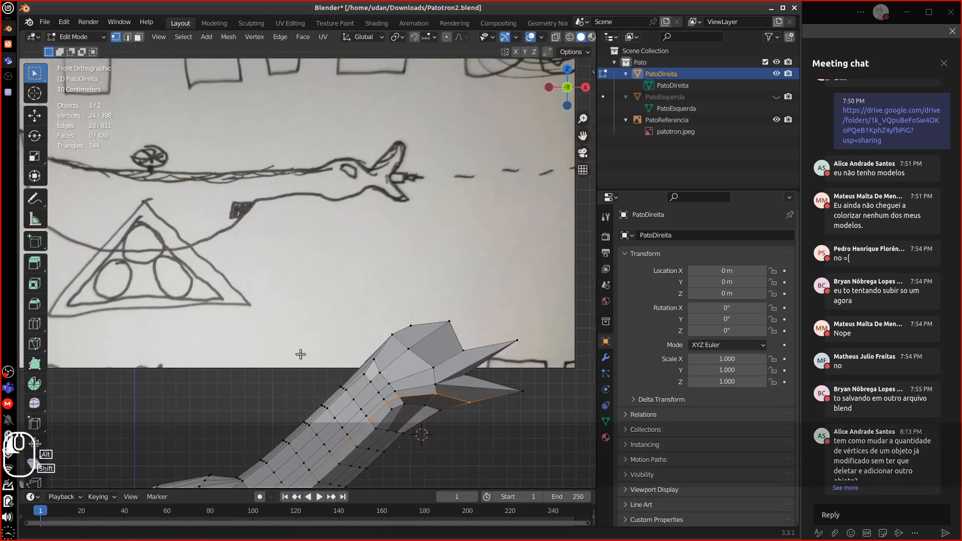
{"action": "scroll", "coordinate": [300, 354], "scroll_direction": "down", "scroll_amount": 8, "text": "shift"}
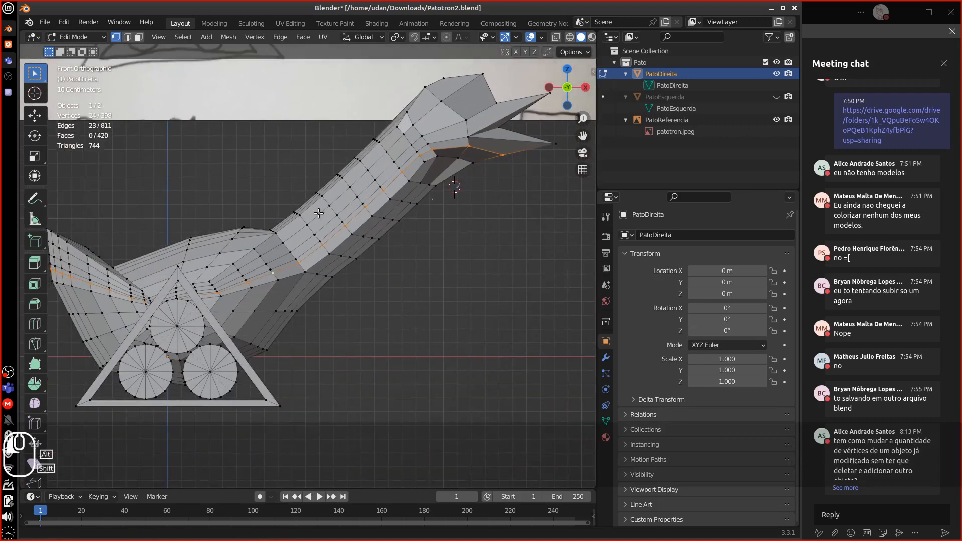
{"action": "scroll", "coordinate": [318, 213], "scroll_direction": "up", "scroll_amount": 1, "text": "shift"}
{"action": "key", "text": "ctrl+l"}
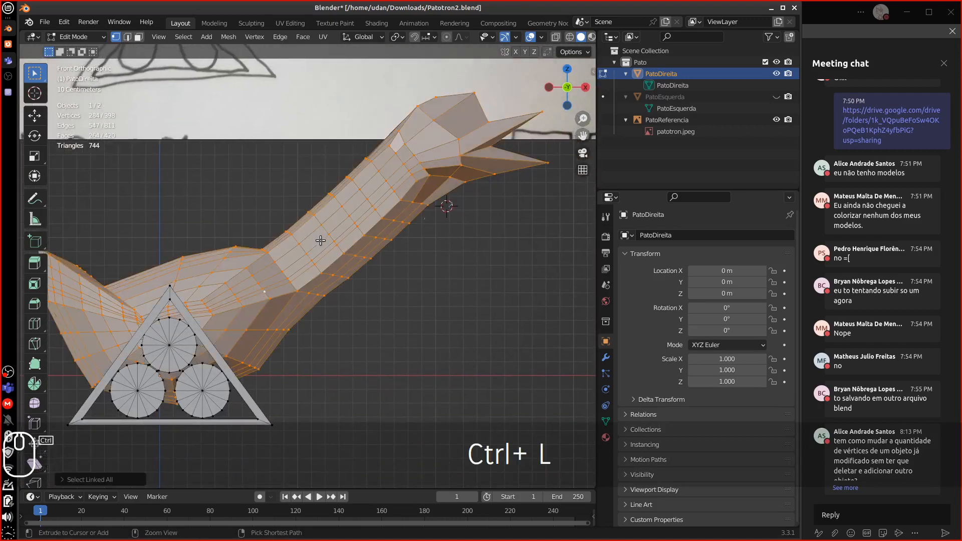
{"action": "scroll", "coordinate": [308, 228], "scroll_direction": "right", "scroll_amount": 1, "text": "shift"}
{"action": "left_click", "coordinate": [269, 286]}
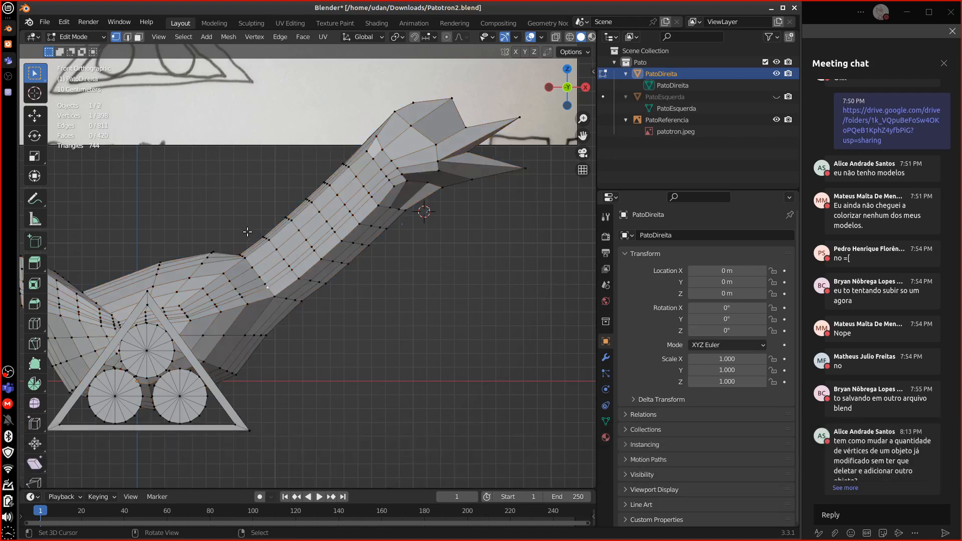
Select the edge loop around the neck's base, including its lower segment, where the neck meets the body.
{"action": "key", "text": "d"}
{"action": "key", "text": "d"}
{"action": "key", "text": "d"}
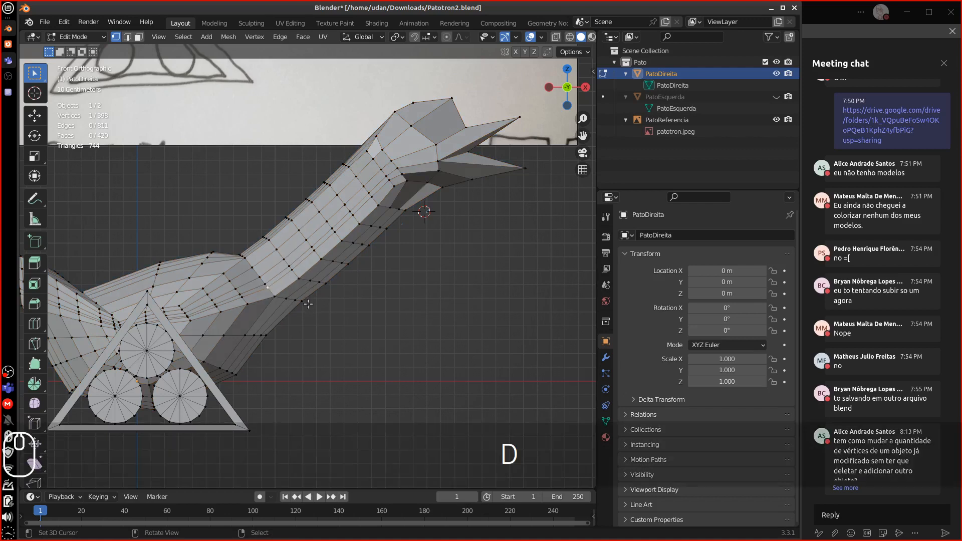
{"action": "key", "text": "Escape"}
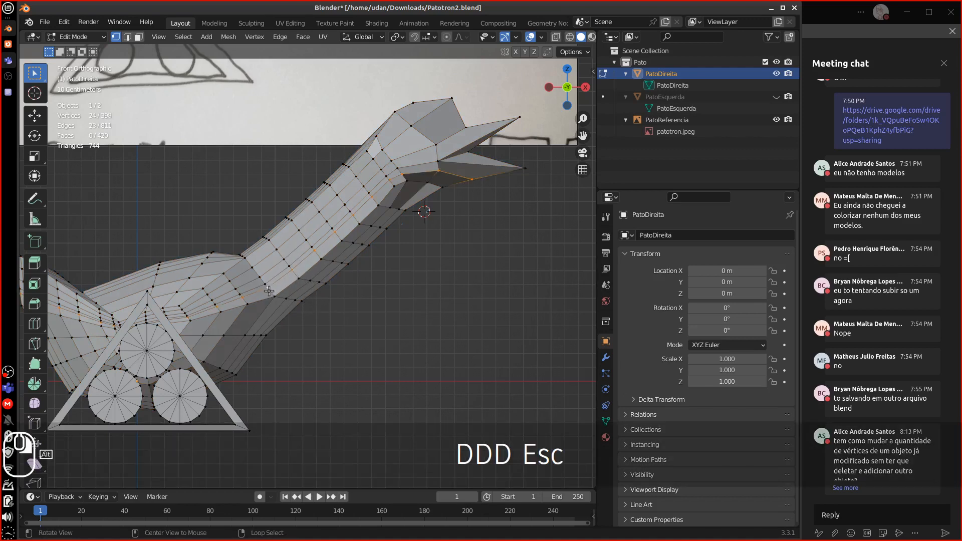
{"action": "left_click", "coordinate": [282, 297], "text": "alt"}
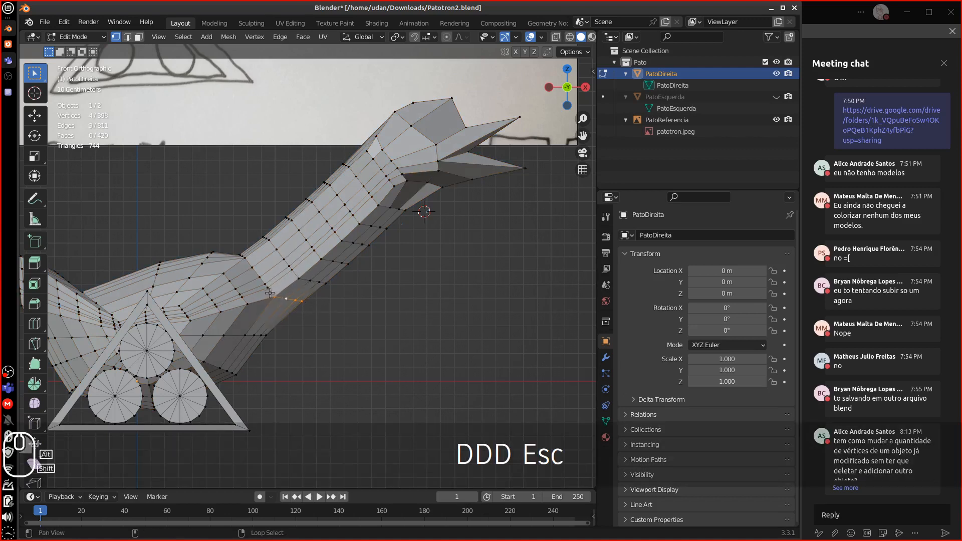
{"action": "left_click", "coordinate": [280, 296], "text": "alt+shift"}
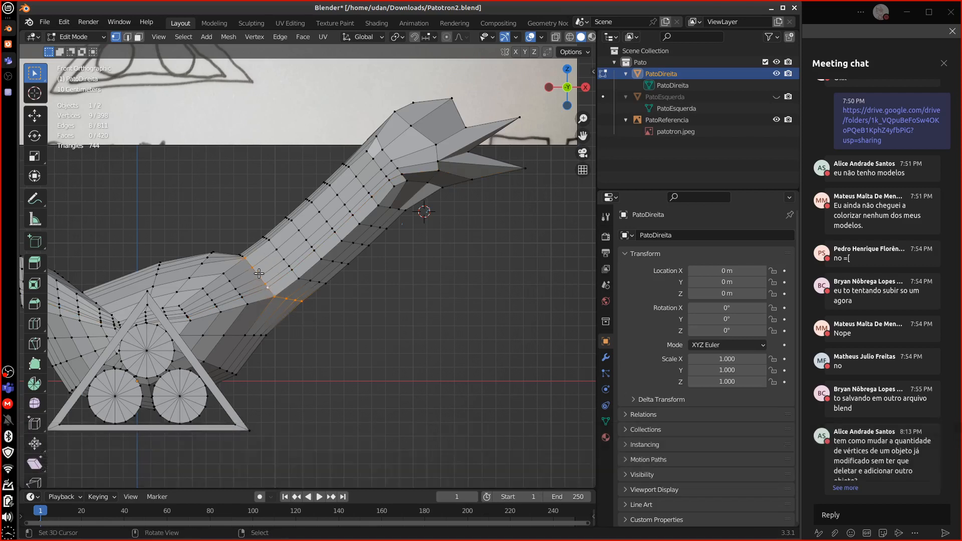
Sketch annotation strokes over the model outlining the body's upper and lower contours and a horizontal neck extending from the neck's base.
{"action": "key", "text": "d"}
{"action": "left_click_drag", "start_coordinate": [260, 249], "coordinate": [279, 320]}
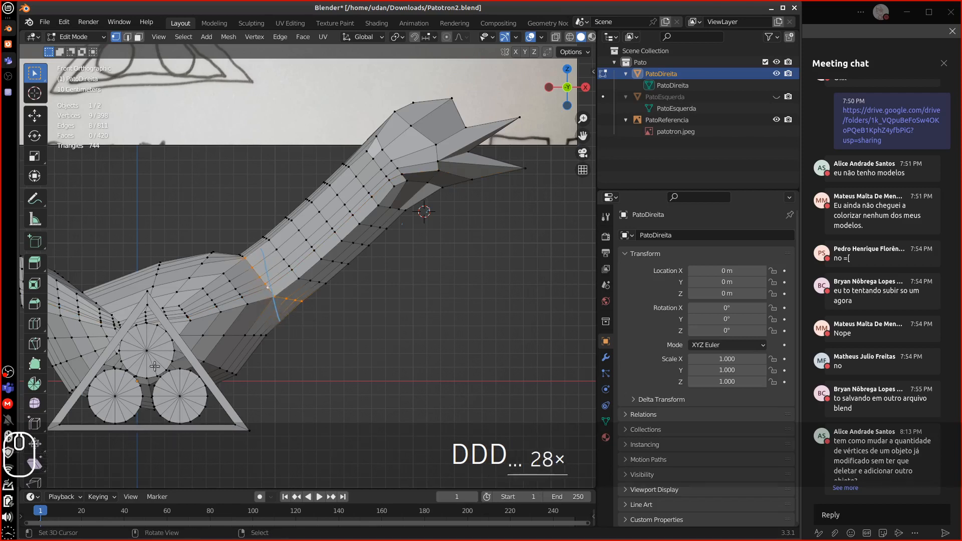
{"action": "left_click_drag", "start_coordinate": [216, 375], "coordinate": [280, 317]}
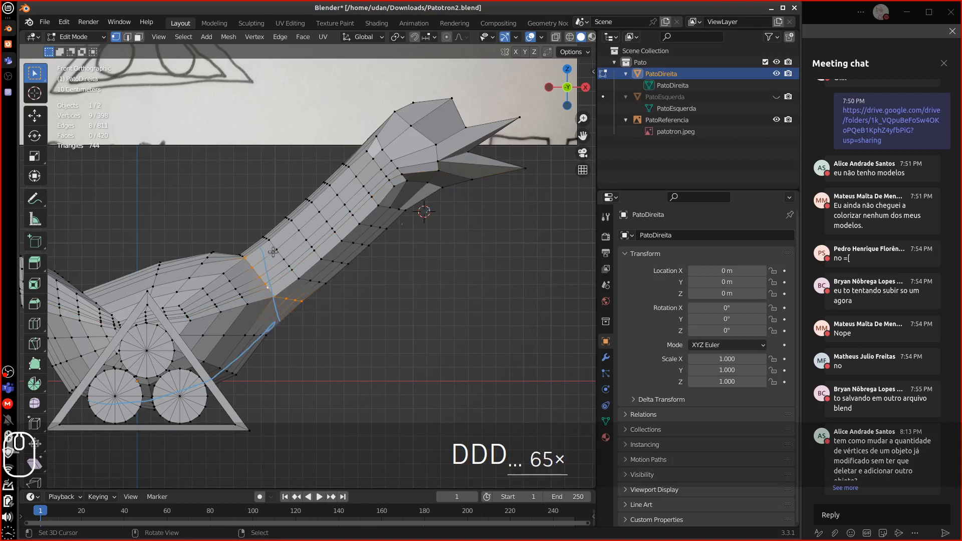
{"action": "mouse_move", "coordinate": [87, 295]}
{"action": "left_mouse_down"}
{"action": "mouse_move", "coordinate": [210, 245]}
{"action": "mouse_move", "coordinate": [456, 252]}
{"action": "left_mouse_up"}
{"action": "left_click_drag", "start_coordinate": [279, 313], "coordinate": [445, 311]}
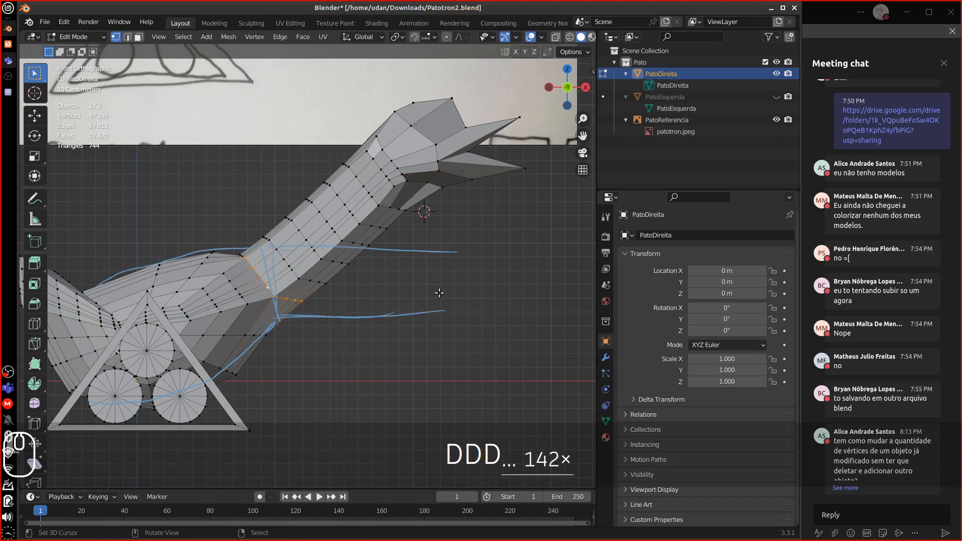
{"action": "left_click_drag", "start_coordinate": [457, 253], "coordinate": [446, 320]}
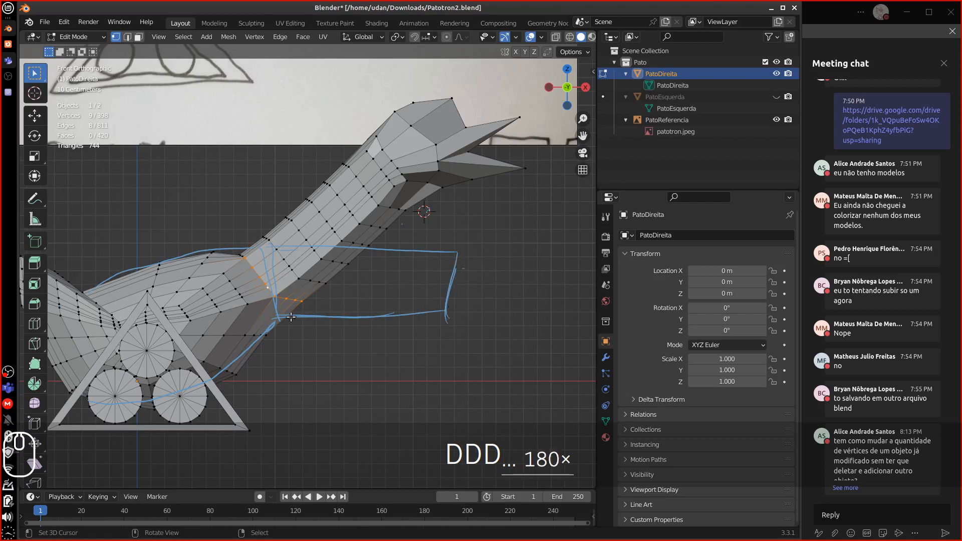
Retrace the horizontal neck sketch's two ends, add two lengthwise lines between them, and erase the neck strokes.
{"action": "left_click_drag", "start_coordinate": [268, 248], "coordinate": [278, 304]}
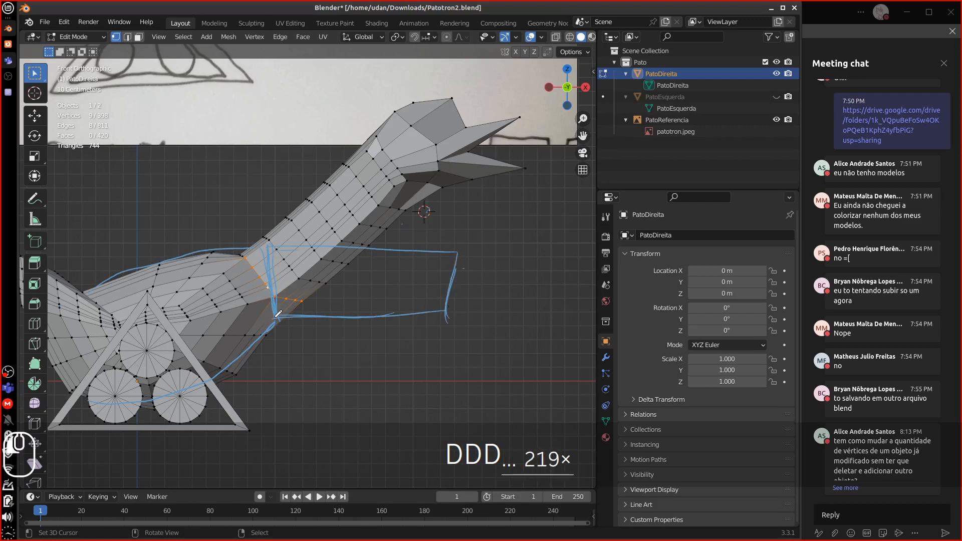
{"action": "left_click_drag", "start_coordinate": [464, 245], "coordinate": [440, 318]}
{"action": "left_click_drag", "start_coordinate": [276, 298], "coordinate": [488, 295]}
{"action": "left_click_drag", "start_coordinate": [268, 260], "coordinate": [476, 275]}
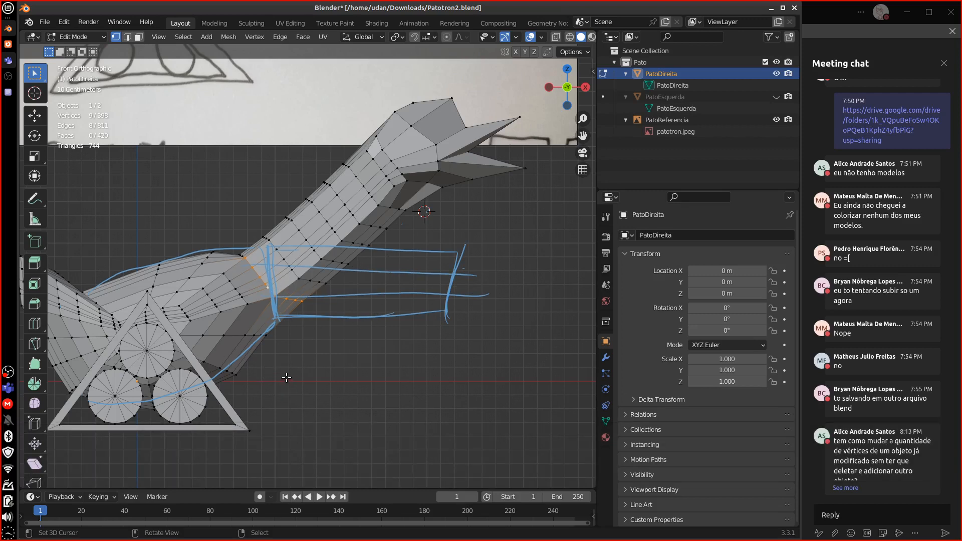
{"action": "mouse_move", "coordinate": [282, 229]}
{"action": "right_mouse_down"}
{"action": "mouse_move", "coordinate": [282, 318]}
{"action": "mouse_move", "coordinate": [404, 316]}
{"action": "mouse_move", "coordinate": [470, 279]}
{"action": "mouse_move", "coordinate": [419, 267]}
{"action": "mouse_move", "coordinate": [435, 247]}
{"action": "right_mouse_up"}
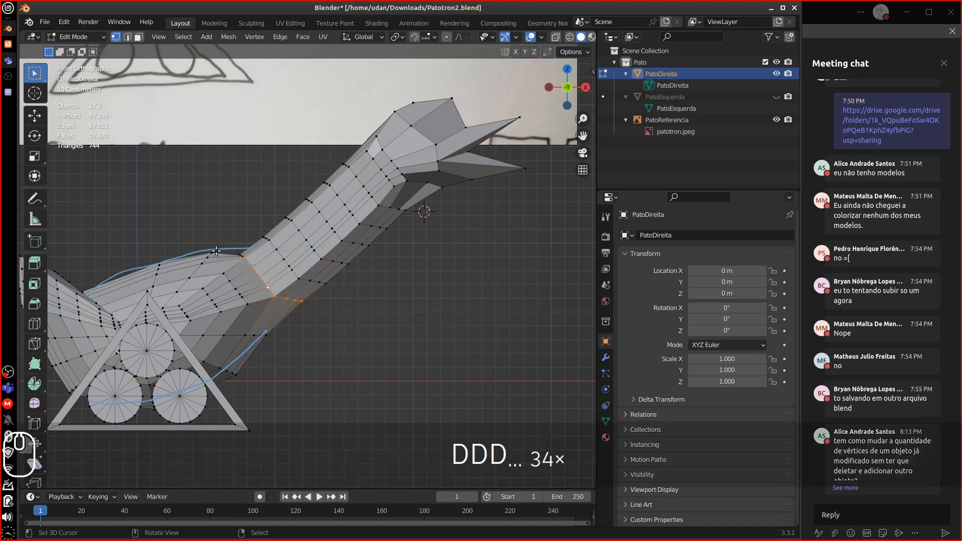
Sketch the horizontal neck again from a slanted base line and erase these strokes.
{"action": "mouse_move", "coordinate": [218, 249]}
{"action": "left_mouse_down"}
{"action": "mouse_move", "coordinate": [301, 316]}
{"action": "mouse_move", "coordinate": [382, 262]}
{"action": "mouse_move", "coordinate": [430, 265]}
{"action": "left_mouse_up"}
{"action": "left_click_drag", "start_coordinate": [286, 311], "coordinate": [444, 306]}
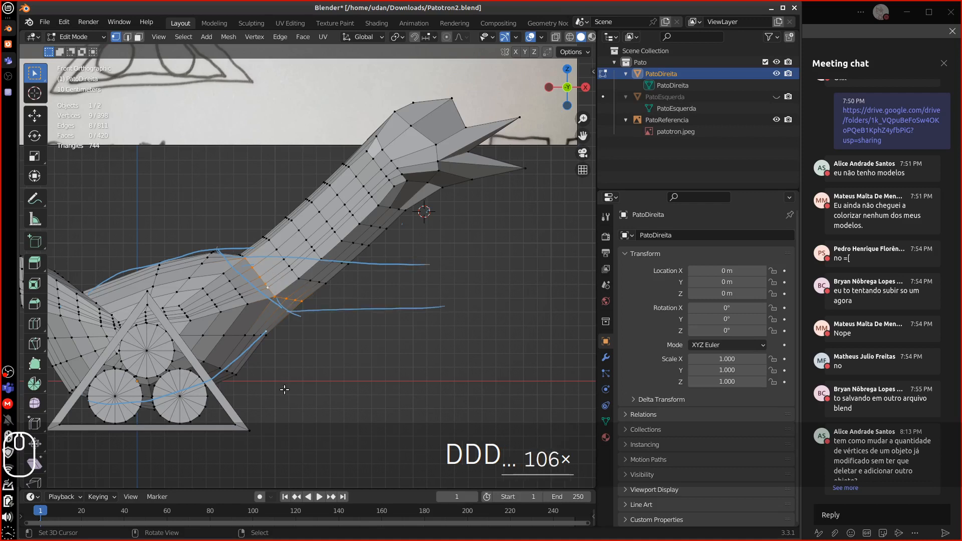
{"action": "mouse_move", "coordinate": [313, 312]}
{"action": "right_mouse_down"}
{"action": "mouse_move", "coordinate": [290, 312]}
{"action": "mouse_move", "coordinate": [221, 275]}
{"action": "mouse_move", "coordinate": [194, 237]}
{"action": "mouse_move", "coordinate": [141, 266]}
{"action": "right_mouse_up"}
Annotate the reference drawing with the neck outline and cross-section lines at the neck's base, the head's start and around the eye.
{"action": "left_click_drag", "start_coordinate": [196, 266], "coordinate": [309, 445], "text": "alt+shift"}
{"action": "left_click_drag", "start_coordinate": [325, 178], "coordinate": [294, 194], "text": "alt+shift"}
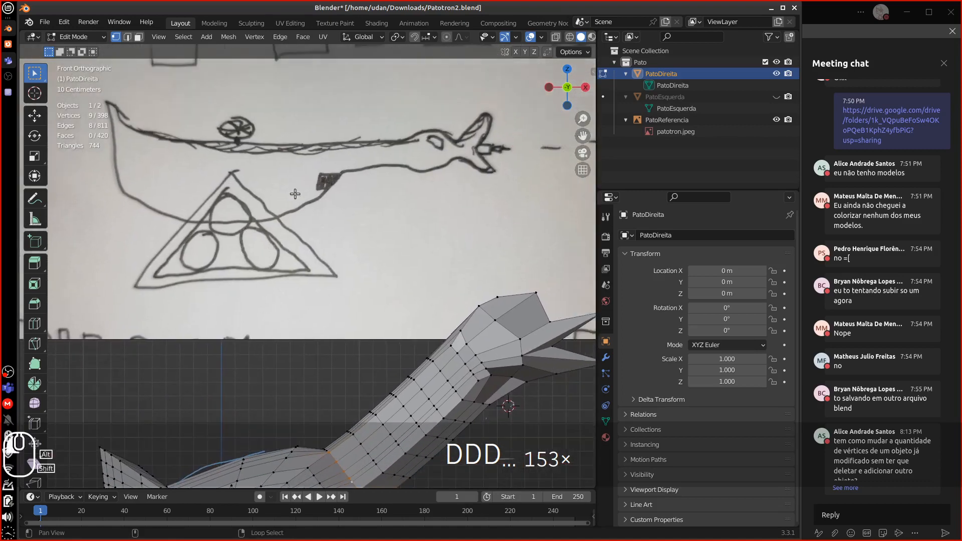
{"action": "key", "text": "d"}
{"action": "left_click_drag", "start_coordinate": [344, 147], "coordinate": [339, 175]}
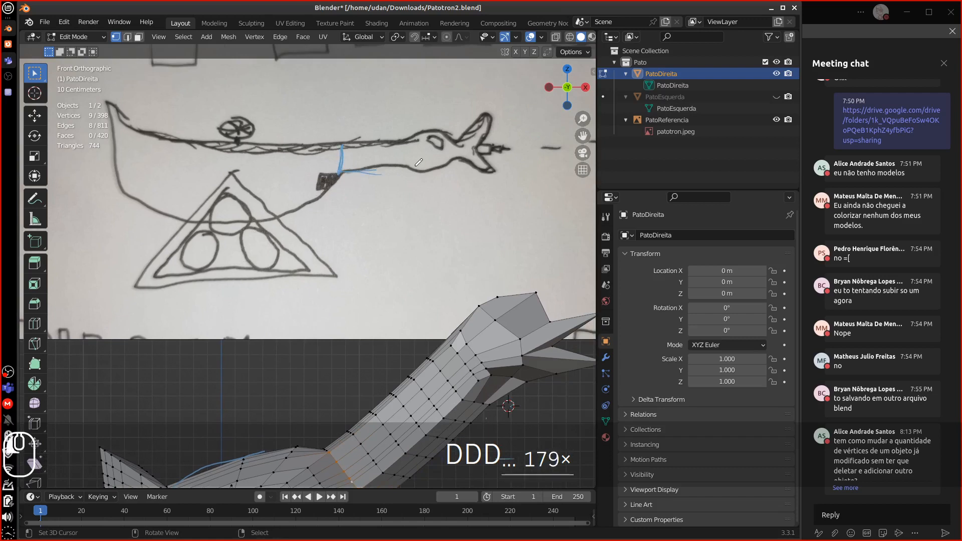
{"action": "mouse_move", "coordinate": [416, 166]}
{"action": "left_mouse_down"}
{"action": "mouse_move", "coordinate": [346, 173]}
{"action": "mouse_move", "coordinate": [368, 144]}
{"action": "mouse_move", "coordinate": [401, 141]}
{"action": "mouse_move", "coordinate": [402, 157]}
{"action": "mouse_move", "coordinate": [425, 166]}
{"action": "left_mouse_up"}
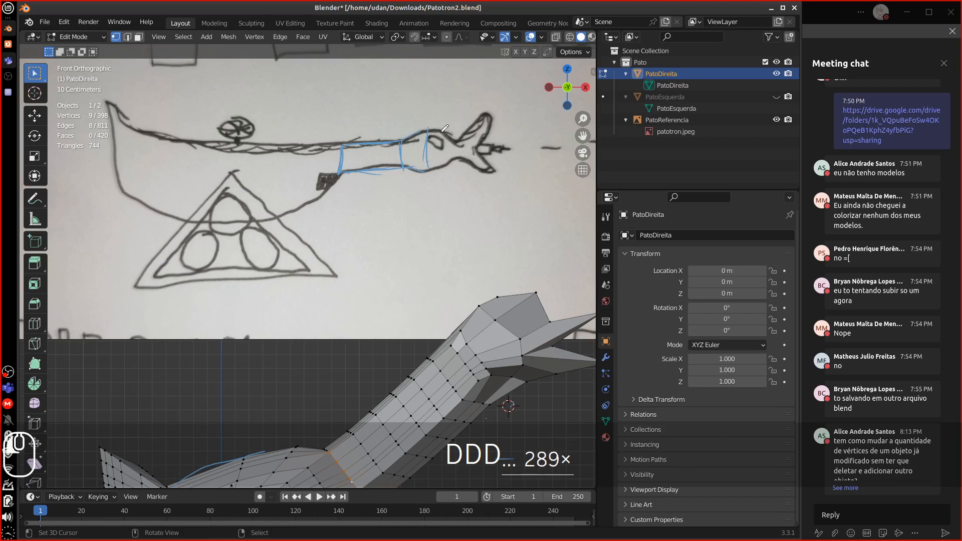
{"action": "mouse_move", "coordinate": [444, 161]}
{"action": "left_mouse_down"}
{"action": "mouse_move", "coordinate": [445, 136]}
{"action": "mouse_move", "coordinate": [453, 153]}
{"action": "mouse_move", "coordinate": [453, 134]}
{"action": "left_mouse_up"}
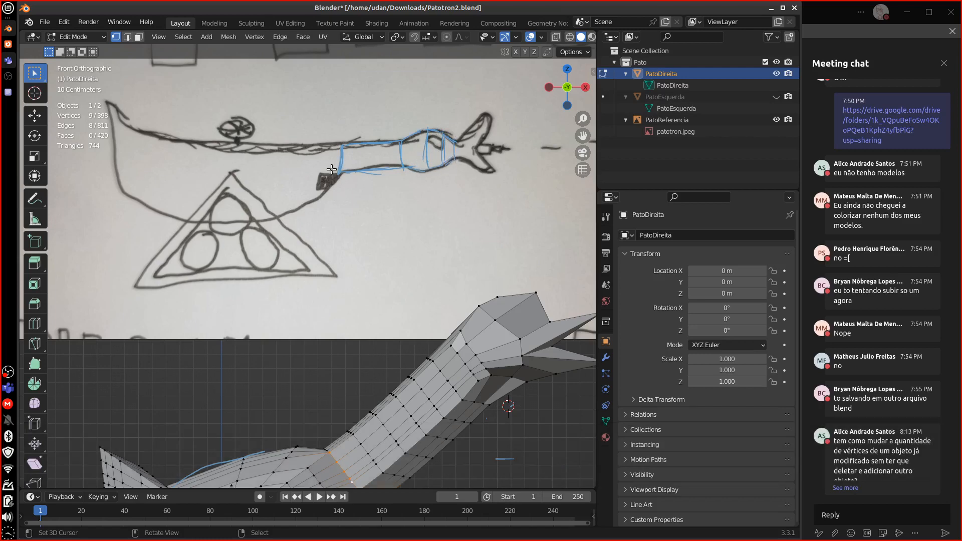
Annotate the reference drawing's body with cross-section lines above the wheel triangle and in front of it, joined along the upper and lower contours.
{"action": "key", "text": "d"}
{"action": "key", "text": "d"}
{"action": "left_click_drag", "start_coordinate": [236, 141], "coordinate": [227, 225]}
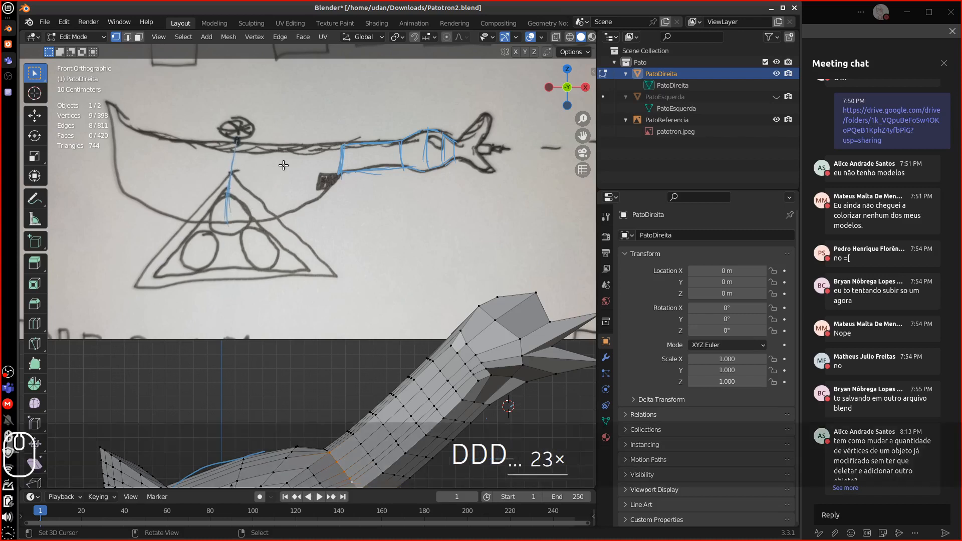
{"action": "left_click_drag", "start_coordinate": [291, 147], "coordinate": [283, 217]}
{"action": "mouse_move", "coordinate": [282, 144]}
{"action": "left_mouse_down"}
{"action": "mouse_move", "coordinate": [273, 227]}
{"action": "mouse_move", "coordinate": [278, 212]}
{"action": "left_mouse_up"}
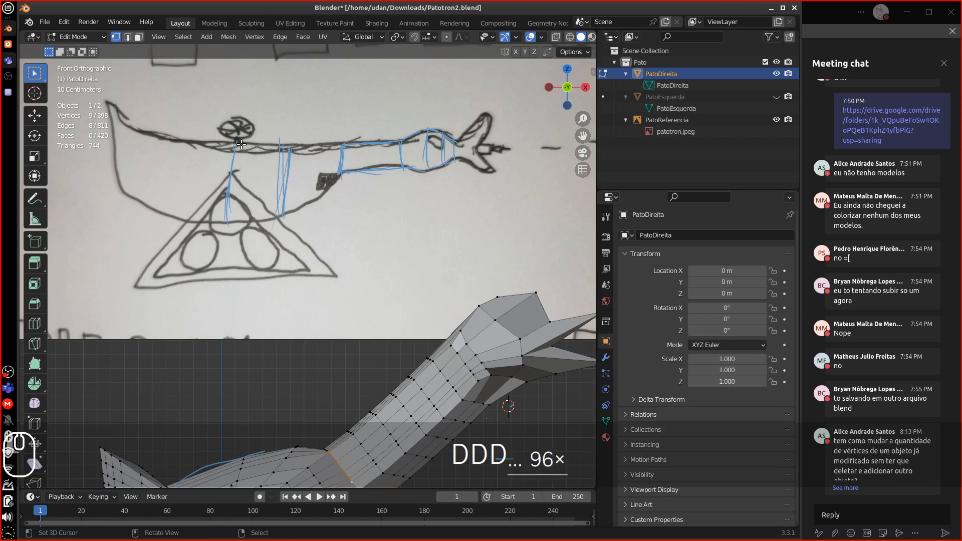
{"action": "left_click_drag", "start_coordinate": [241, 144], "coordinate": [342, 145]}
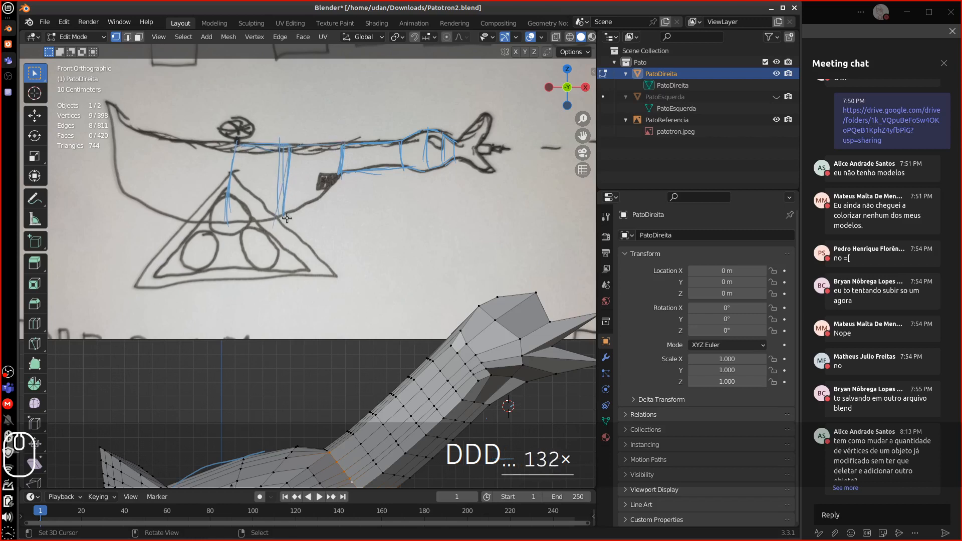
{"action": "mouse_move", "coordinate": [286, 218]}
{"action": "left_mouse_down"}
{"action": "mouse_move", "coordinate": [338, 176]}
{"action": "mouse_move", "coordinate": [235, 221]}
{"action": "left_mouse_up"}
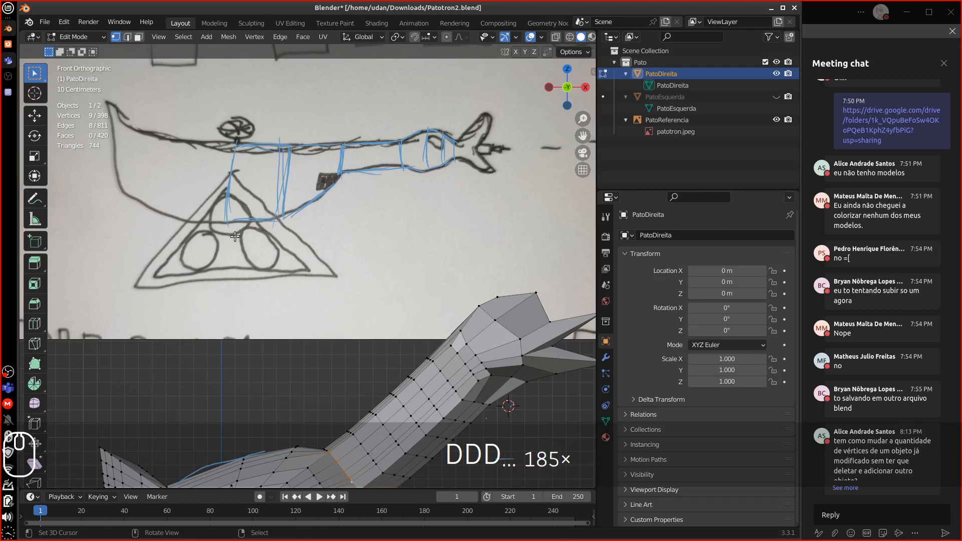
Annotate the reference drawing's rear body with further cross-section lines toward the tail, joined along the upper and lower contours.
{"action": "key", "text": "d"}
{"action": "left_click_drag", "start_coordinate": [176, 143], "coordinate": [174, 221]}
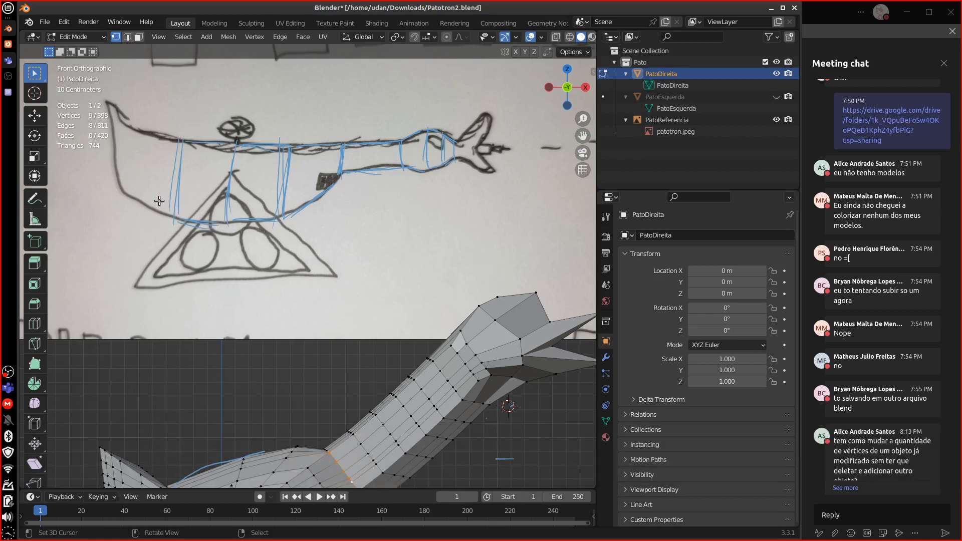
{"action": "mouse_move", "coordinate": [153, 141]}
{"action": "left_mouse_down"}
{"action": "mouse_move", "coordinate": [130, 191]}
{"action": "mouse_move", "coordinate": [173, 221]}
{"action": "left_mouse_up"}
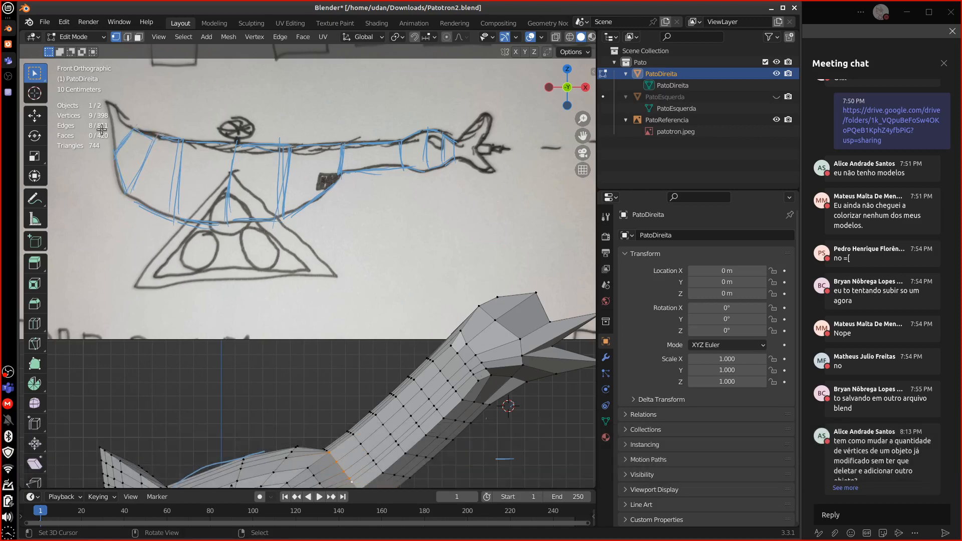
Annotate the reference drawing with lengthwise lines running from the tail through the body and neck to the head.
{"action": "key", "text": "d"}
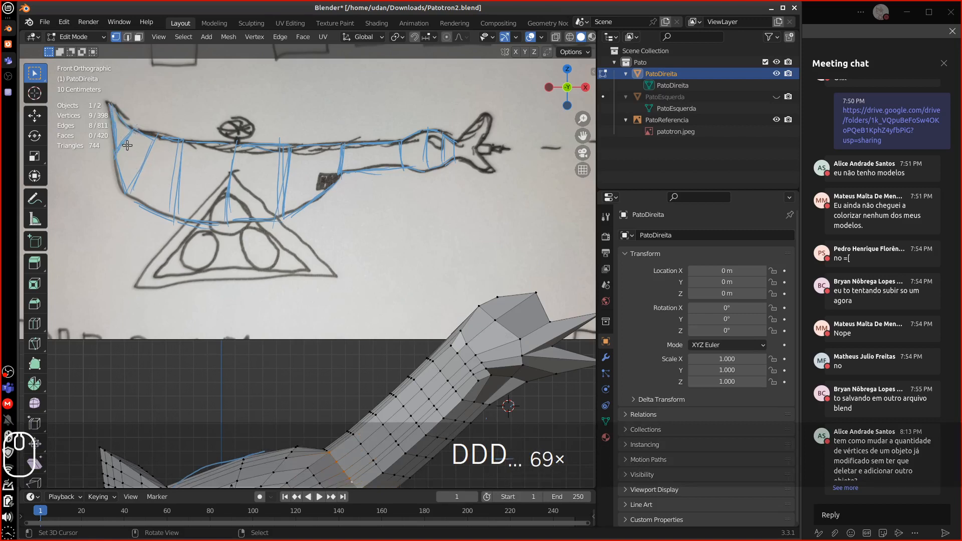
{"action": "mouse_move", "coordinate": [138, 157]}
{"action": "left_mouse_down"}
{"action": "mouse_move", "coordinate": [211, 182]}
{"action": "mouse_move", "coordinate": [284, 173]}
{"action": "left_mouse_up"}
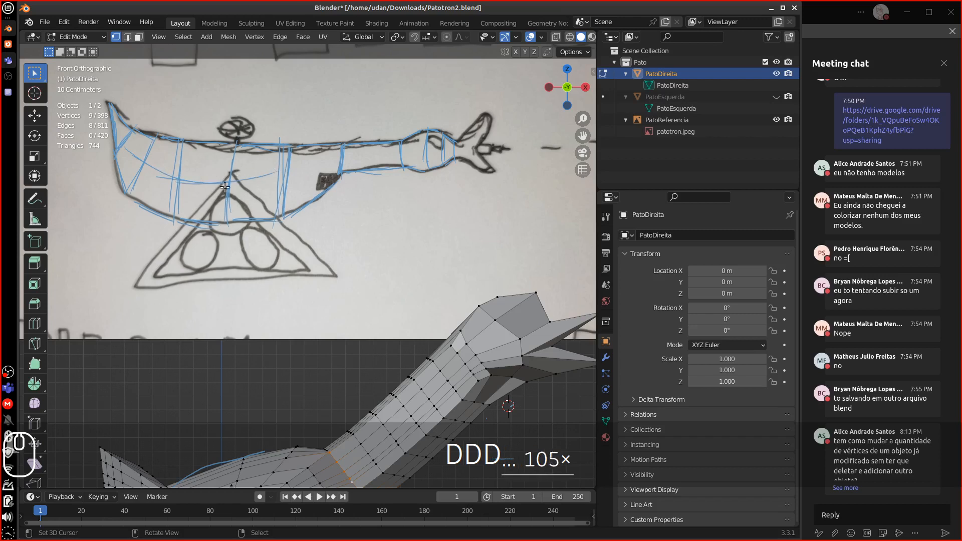
{"action": "mouse_move", "coordinate": [226, 188]}
{"action": "left_mouse_down"}
{"action": "mouse_move", "coordinate": [318, 161]}
{"action": "mouse_move", "coordinate": [422, 155]}
{"action": "left_mouse_up"}
{"action": "left_click_drag", "start_coordinate": [399, 156], "coordinate": [450, 152]}
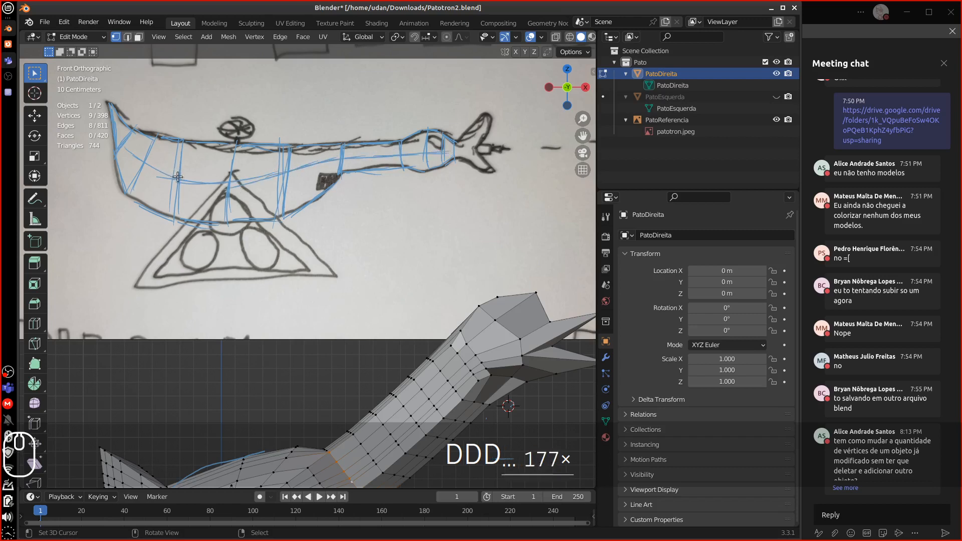
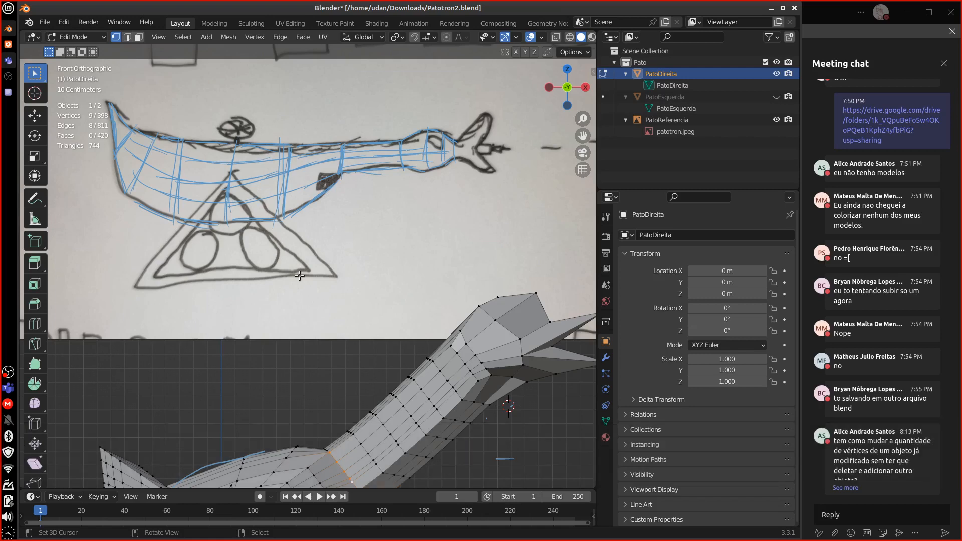
Mark the crowded vertices on the front of the model's body above the wheel triangle with annotation strokes, adding a loop over the back.
{"action": "scroll", "coordinate": [301, 191], "scroll_direction": "down", "scroll_amount": 6, "text": "shift"}
{"action": "mouse_move", "coordinate": [299, 197]}
{"action": "left_mouse_down", "text": "alt+shift"}
{"action": "mouse_move", "coordinate": [293, 249]}
{"action": "mouse_move", "coordinate": [296, 178]}
{"action": "left_mouse_up", "text": "alt+shift"}
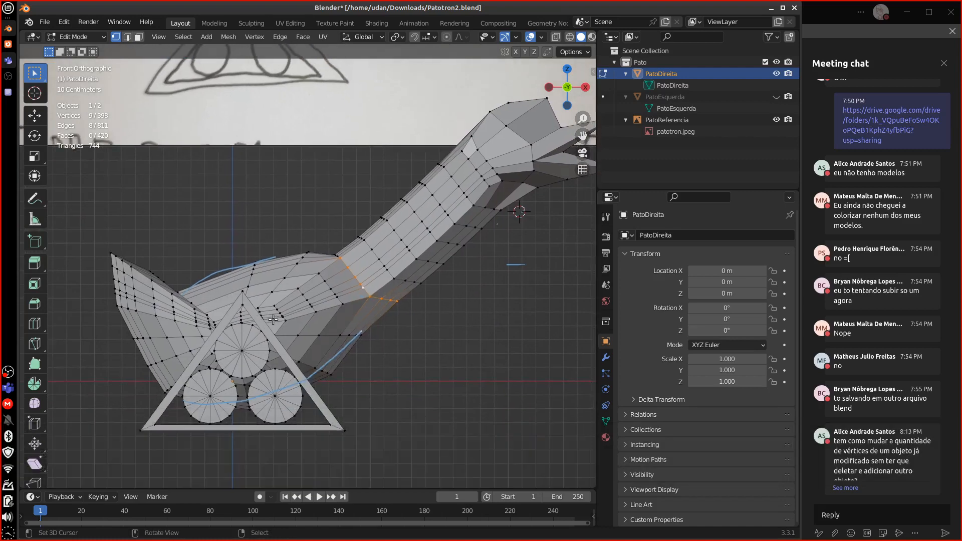
{"action": "key", "text": "d"}
{"action": "mouse_move", "coordinate": [295, 304]}
{"action": "left_mouse_down"}
{"action": "mouse_move", "coordinate": [274, 305]}
{"action": "mouse_move", "coordinate": [295, 312]}
{"action": "left_mouse_up"}
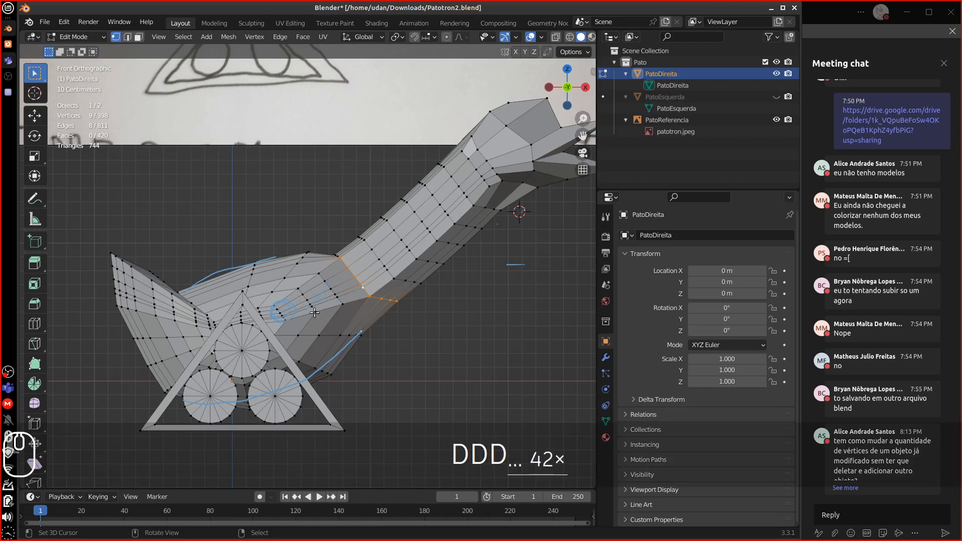
{"action": "left_click_drag", "start_coordinate": [260, 271], "coordinate": [294, 279]}
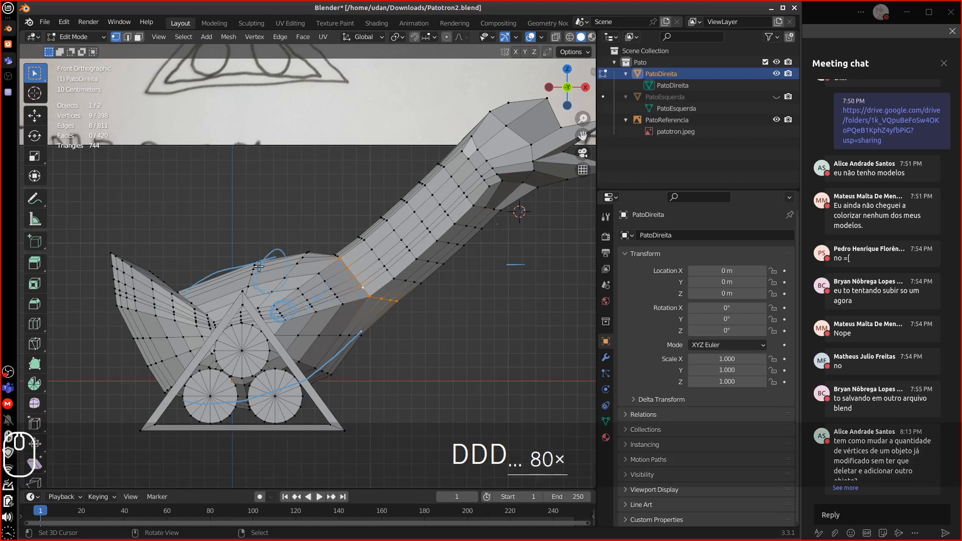
Erase the annotation strokes on the front of the model's body and along its back.
{"action": "mouse_move", "coordinate": [258, 266]}
{"action": "right_mouse_down"}
{"action": "mouse_move", "coordinate": [261, 256]}
{"action": "mouse_move", "coordinate": [236, 253]}
{"action": "right_mouse_up"}
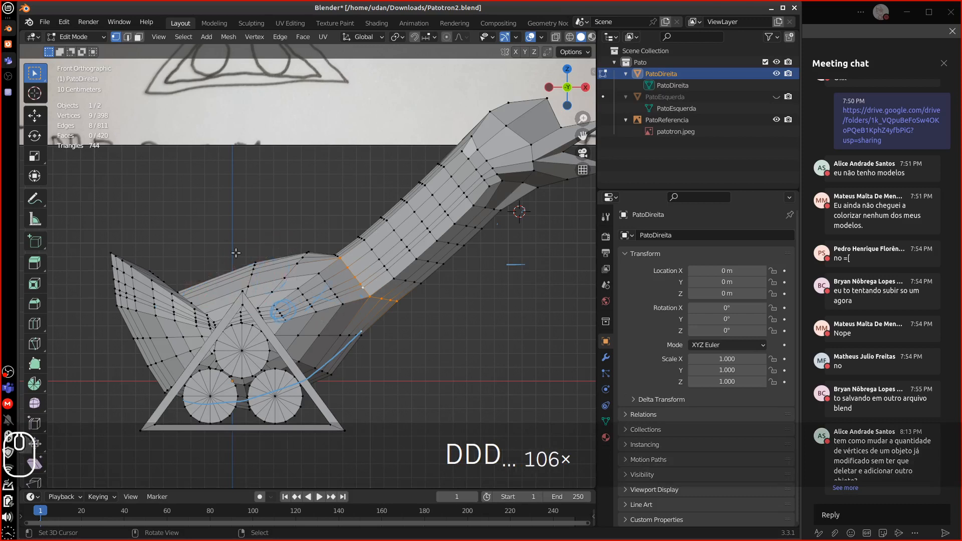
{"action": "left_click_drag", "start_coordinate": [177, 288], "coordinate": [305, 249]}
{"action": "mouse_move", "coordinate": [249, 254]}
{"action": "right_mouse_down"}
{"action": "mouse_move", "coordinate": [198, 279]}
{"action": "mouse_move", "coordinate": [295, 316]}
{"action": "mouse_move", "coordinate": [366, 292]}
{"action": "mouse_move", "coordinate": [360, 285]}
{"action": "right_mouse_up"}
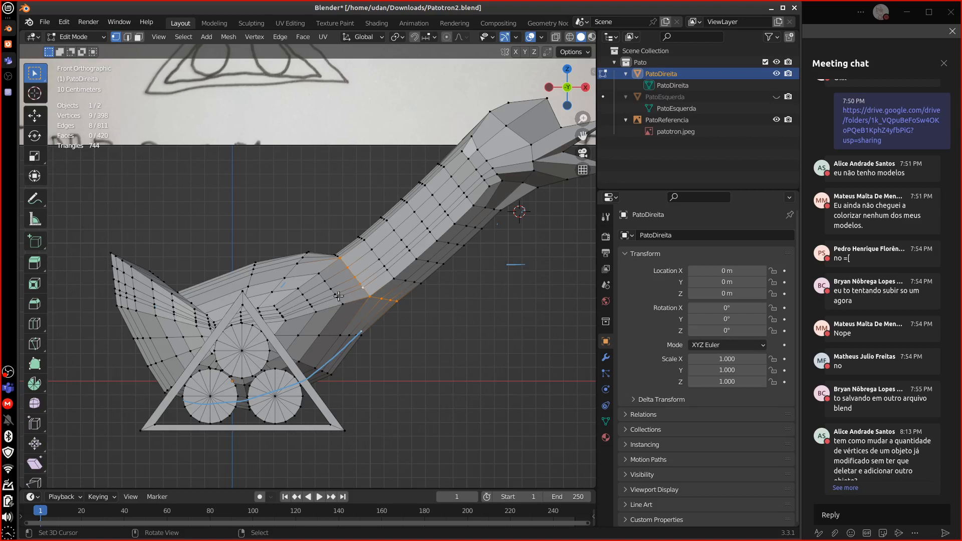
Select the lengthwise edge loop running from the tail through the body and neck to the beak to examine its path.
{"action": "key", "text": "alt"}
{"action": "left_click", "coordinate": [347, 291], "text": "alt"}
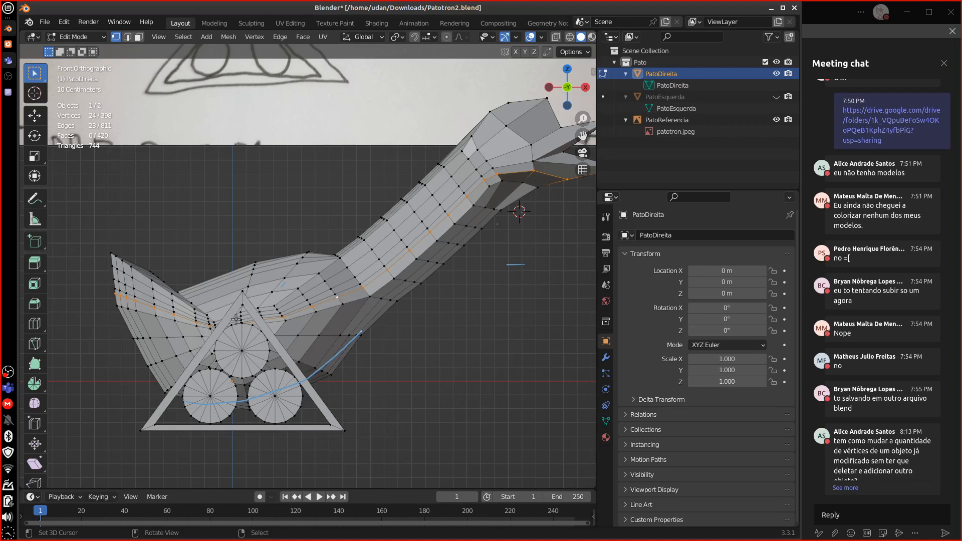
{"action": "left_click_drag", "start_coordinate": [329, 184], "coordinate": [318, 143], "text": "alt+shift"}
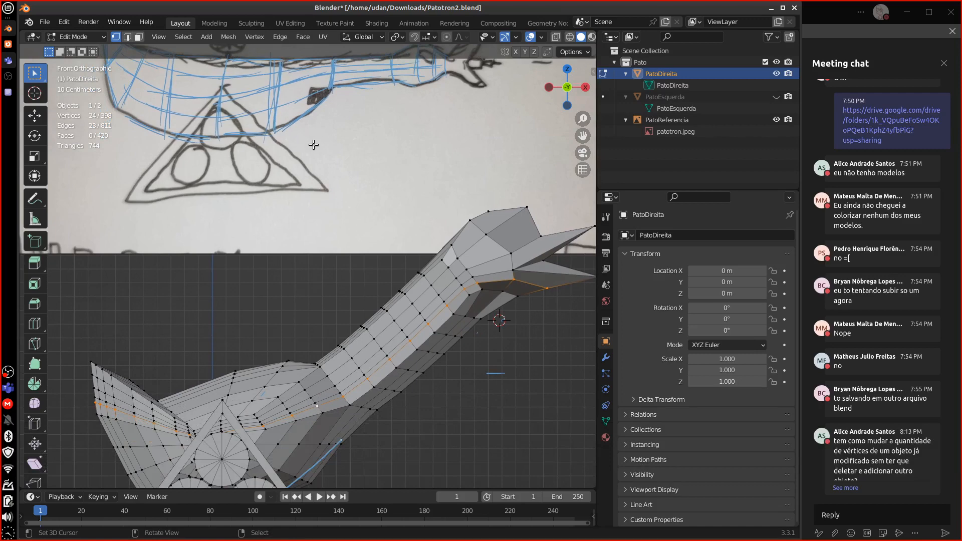
Place the 3D cursor at the neck's base on the reference drawing and add a cylinder with 8 vertices there.
{"action": "left_click_drag", "start_coordinate": [332, 83], "coordinate": [321, 171], "text": "alt+shift"}
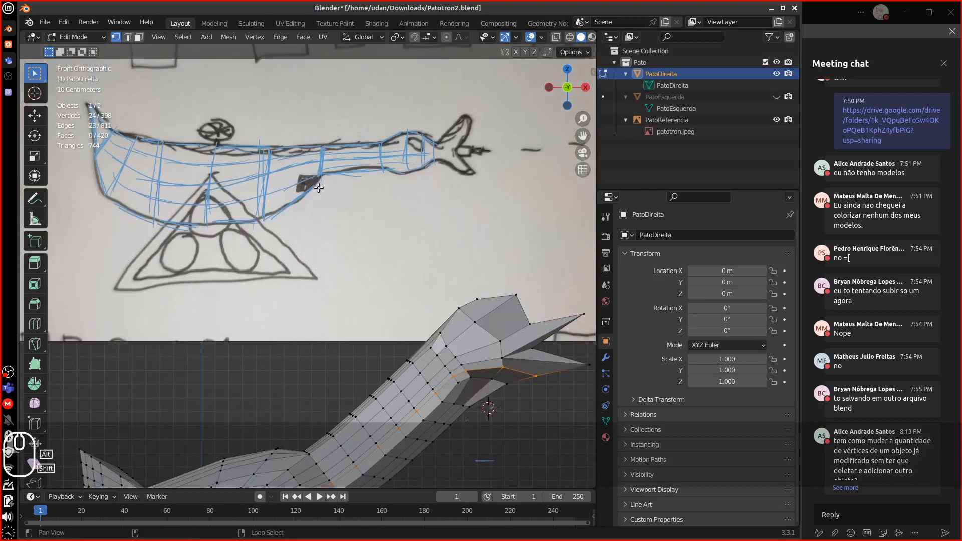
{"action": "left_click", "coordinate": [321, 168]}
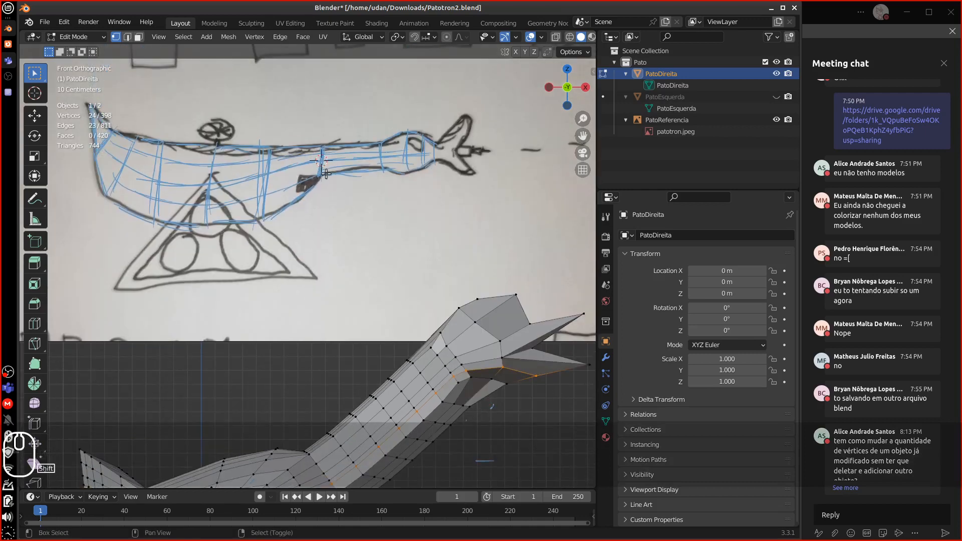
{"action": "key", "text": "shift+a"}
{"action": "left_click", "coordinate": [308, 174]}
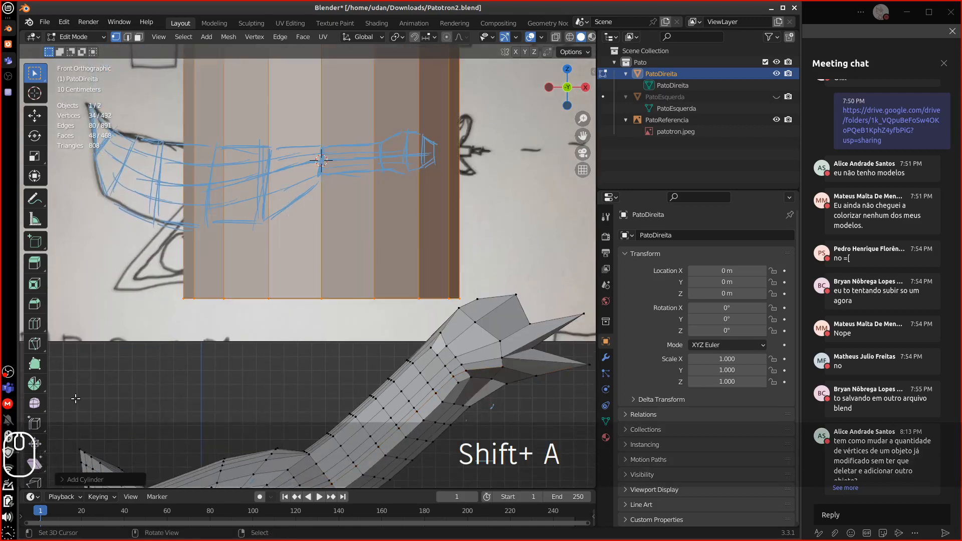
{"action": "left_click", "coordinate": [64, 479]}
{"action": "left_click", "coordinate": [162, 343]}
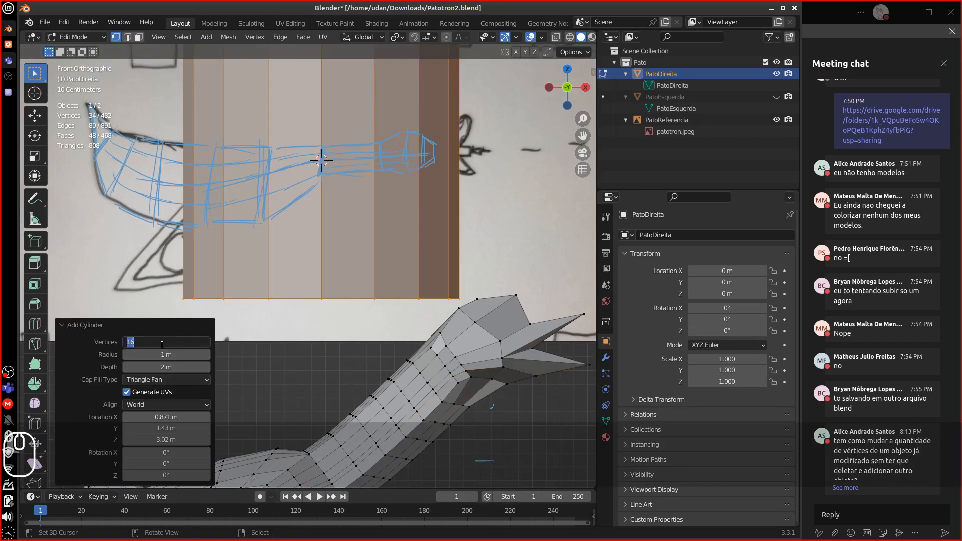
{"action": "type", "text": "8"}
{"action": "key", "text": "Return"}
{"action": "left_click", "coordinate": [106, 324]}
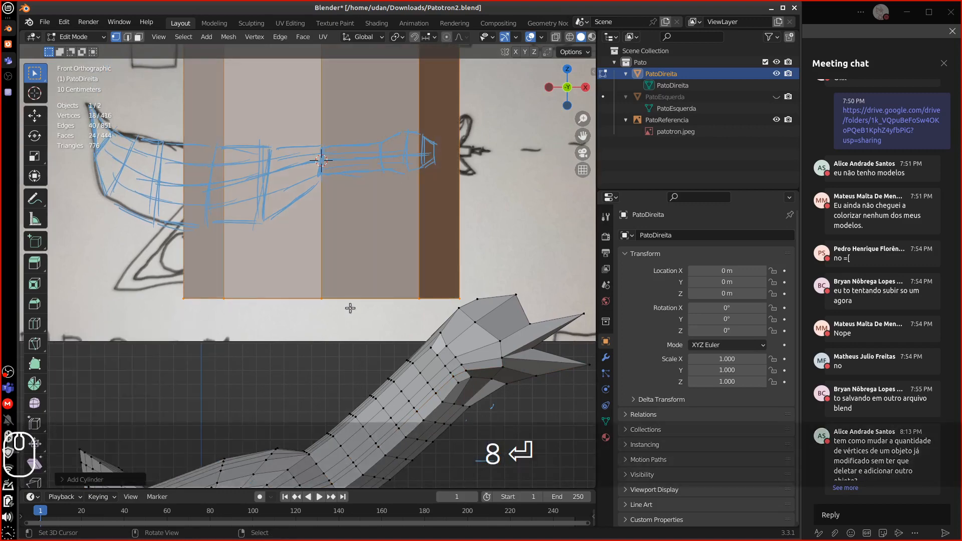
Scale the cylinder down to the drawn neck's thickness and rotate it about -95° to lie along the neck.
{"action": "key", "text": "s"}
{"action": "left_click", "coordinate": [320, 183]}
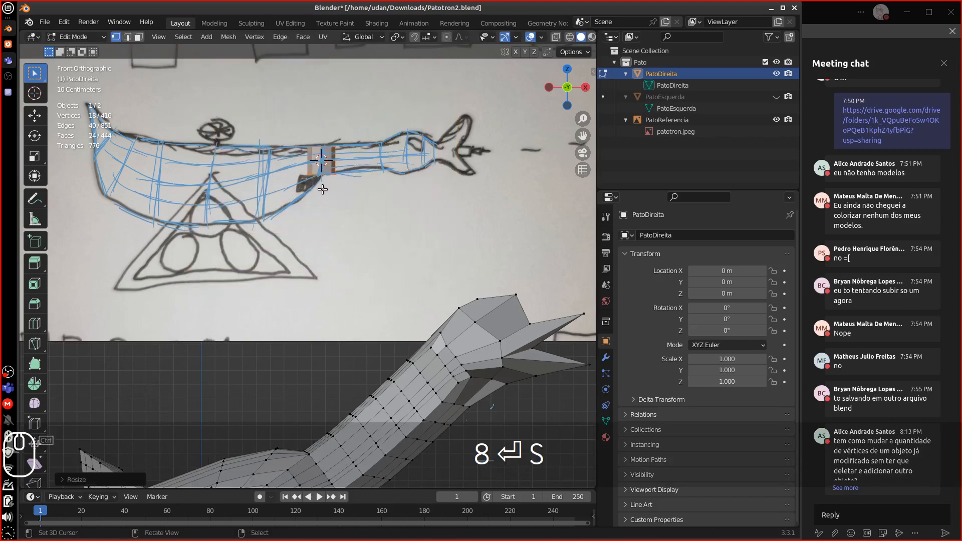
{"action": "key", "text": "r"}
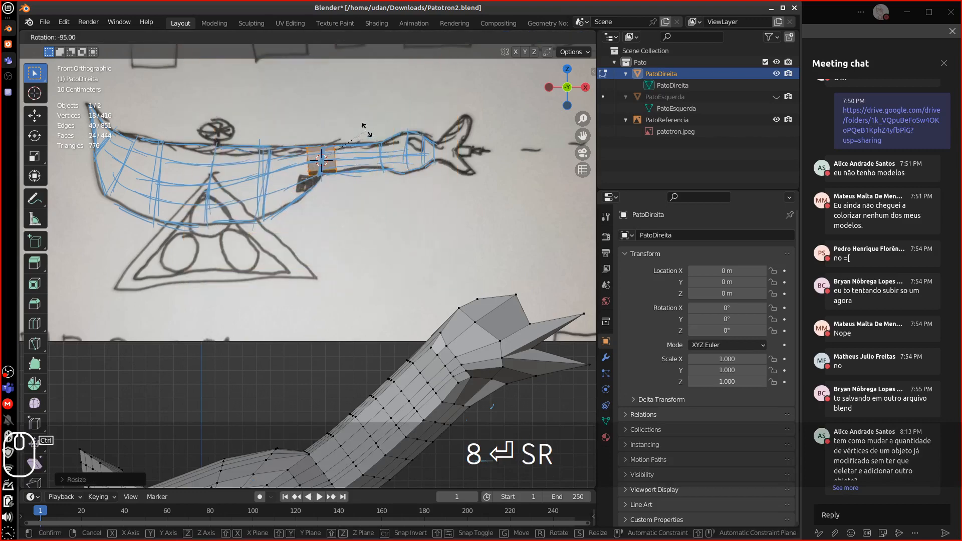
{"action": "left_click", "coordinate": [365, 128]}
{"action": "key", "text": "ctrl+="}
{"action": "key", "text": "ctrl+="}
{"action": "key", "text": "ctrl+="}
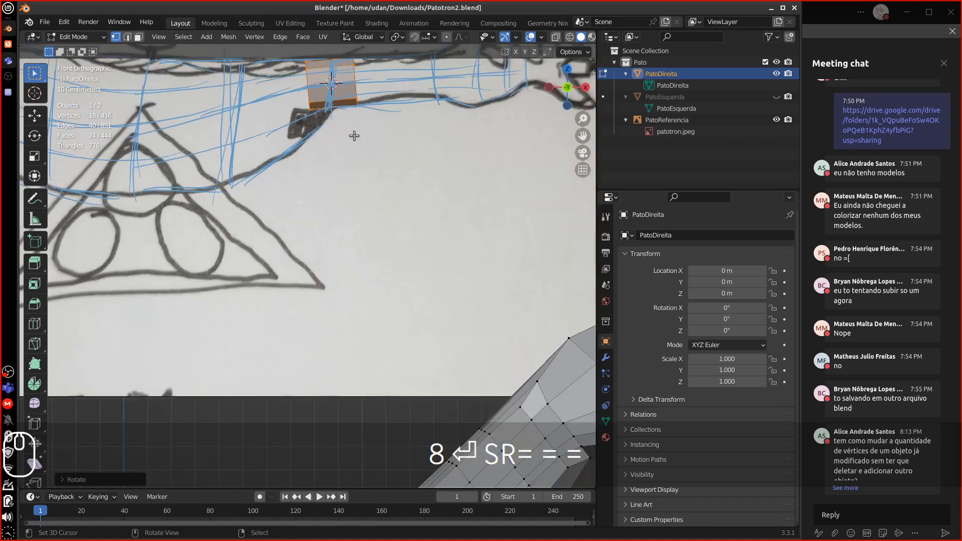
{"action": "middle_click", "coordinate": [355, 136], "text": "alt"}
Select the whole cylinder and move it along the Y axis toward the center line in the right view.
{"action": "left_click", "coordinate": [298, 208], "text": "alt"}
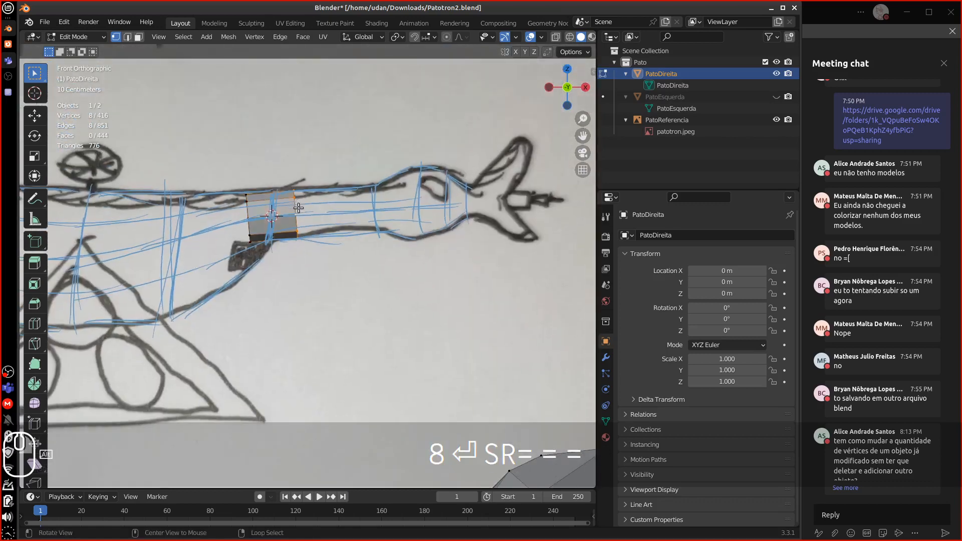
{"action": "middle_click_drag", "start_coordinate": [307, 208], "coordinate": [164, 234]}
{"action": "right_click", "coordinate": [357, 211]}
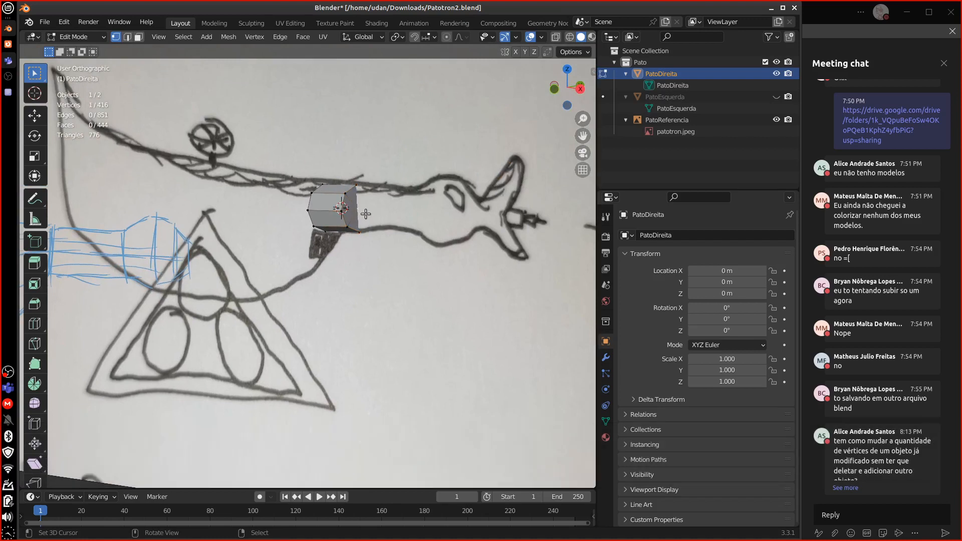
{"action": "key", "text": "ctrl+k"}
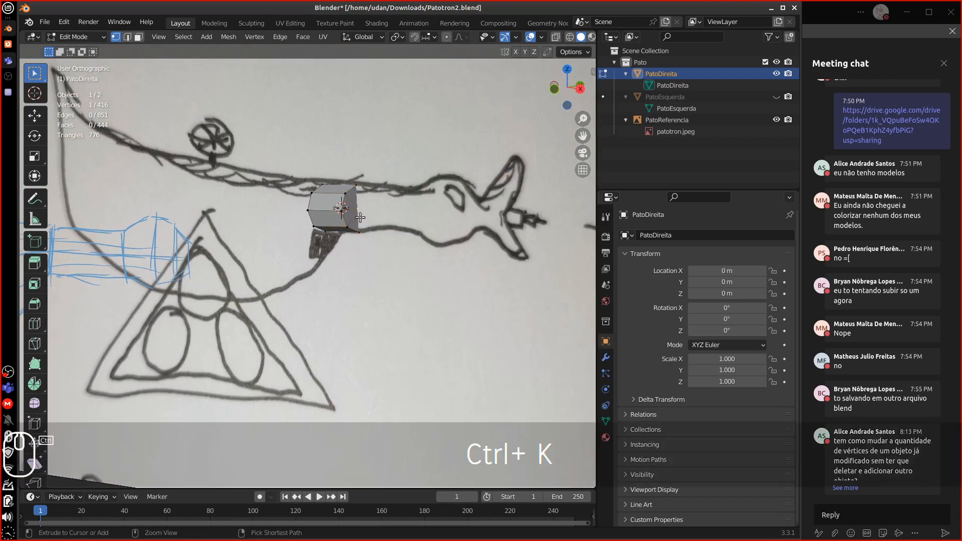
{"action": "key", "text": "ctrl+l"}
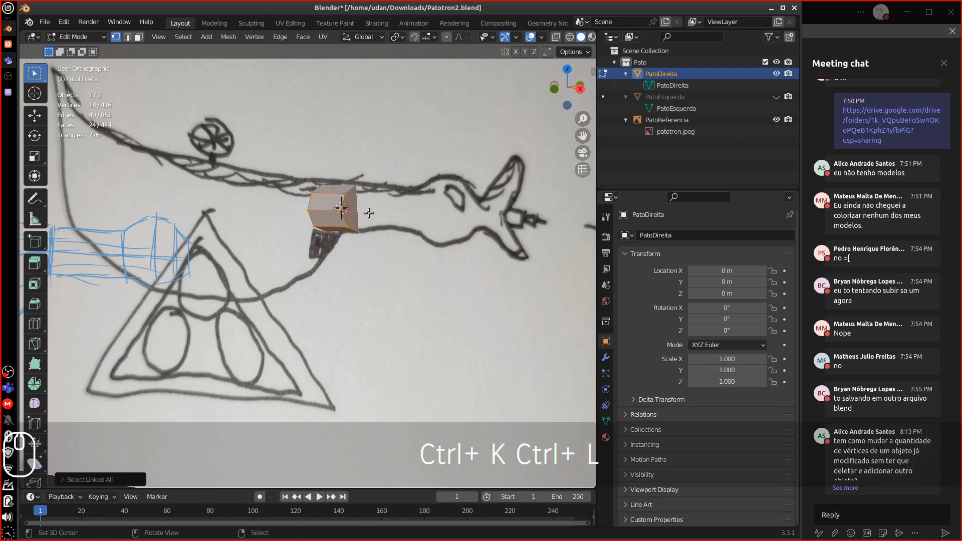
{"action": "key", "text": "1"}
{"action": "key", "text": "3"}
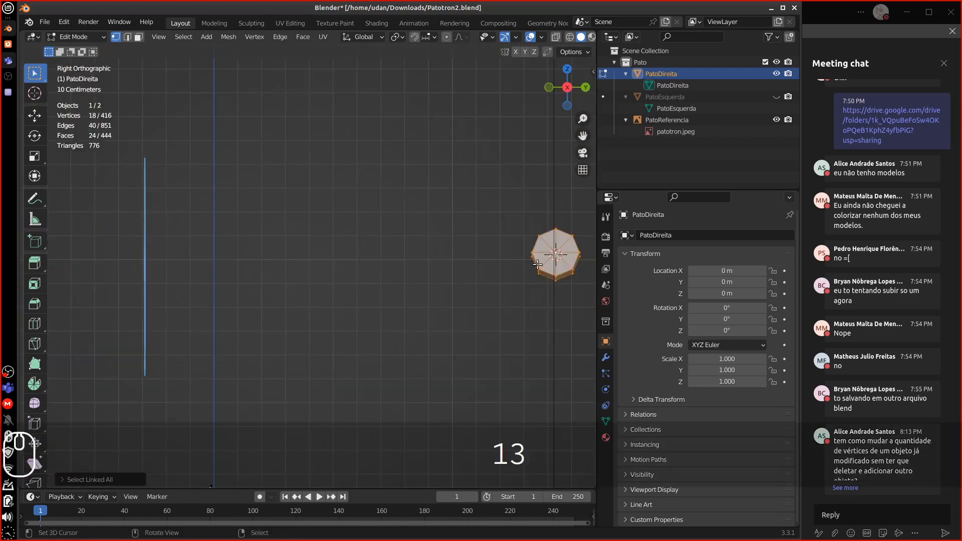
{"action": "key", "text": "g"}
{"action": "key", "text": "x"}
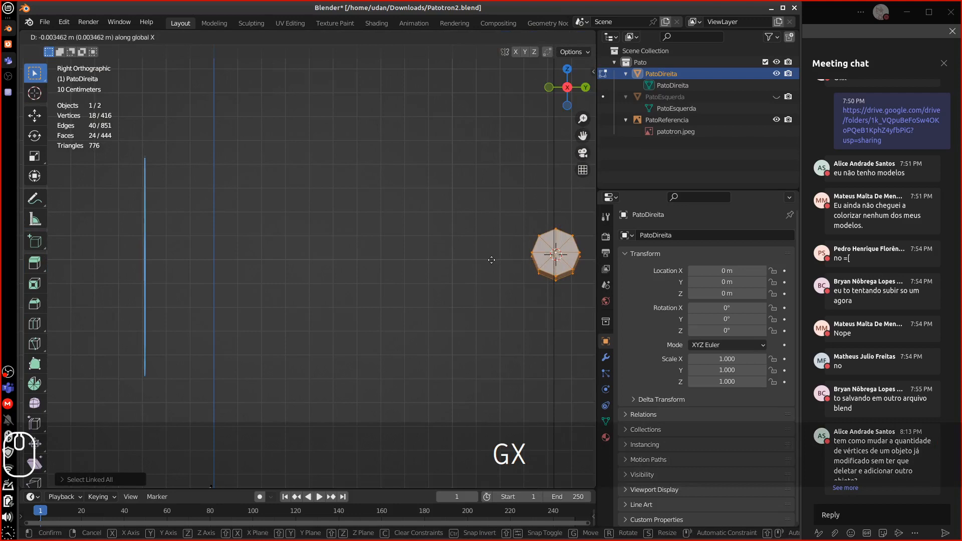
{"action": "key", "text": "y"}
{"action": "left_click", "coordinate": [518, 266]}
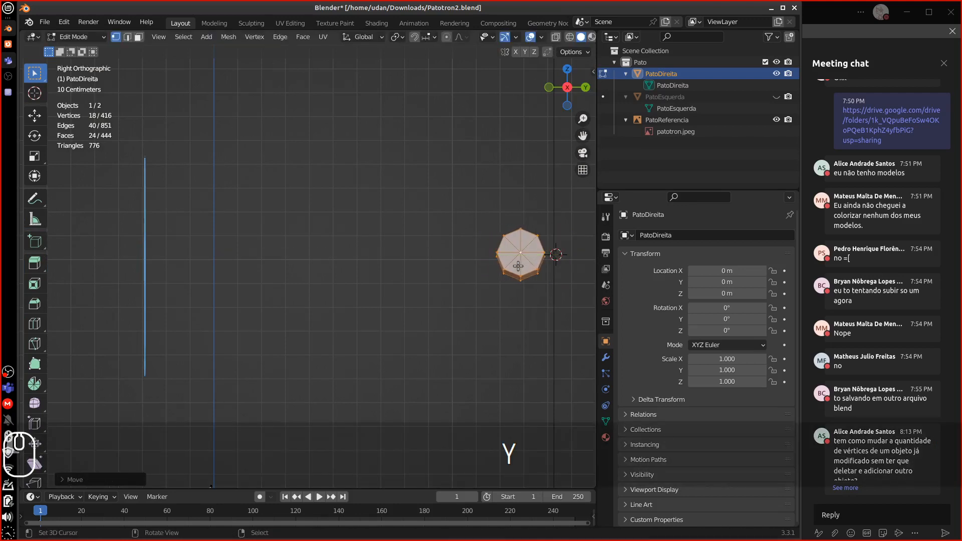
Delete the center vertices of both cylinder caps to leave an open tube.
{"action": "left_click", "coordinate": [521, 253]}
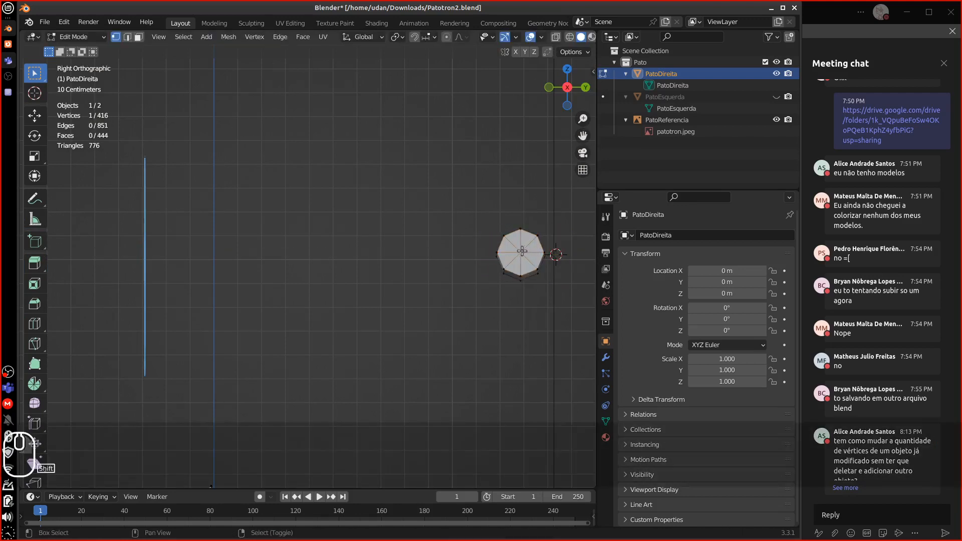
{"action": "key", "text": "Delete"}
{"action": "left_click", "coordinate": [515, 251]}
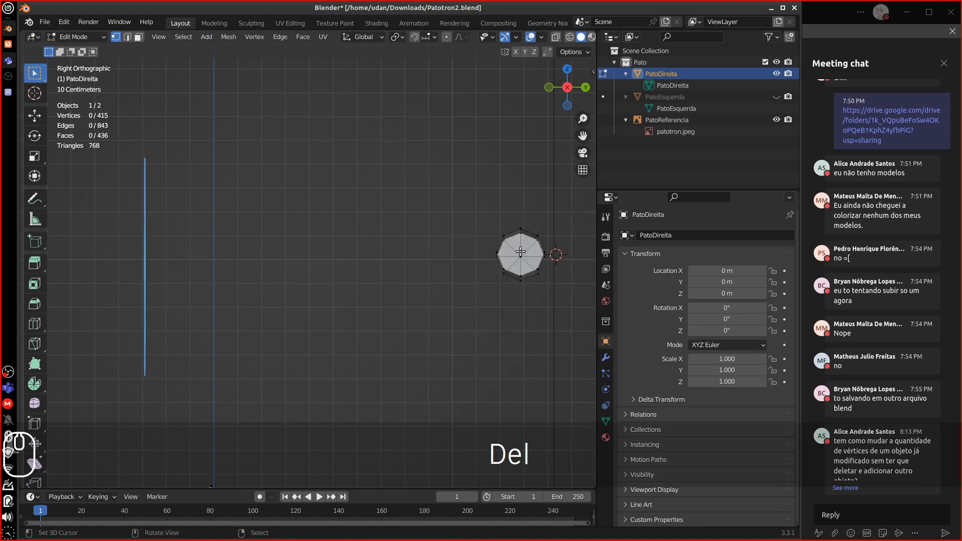
{"action": "key", "text": "Delete"}
{"action": "left_click", "coordinate": [517, 252]}
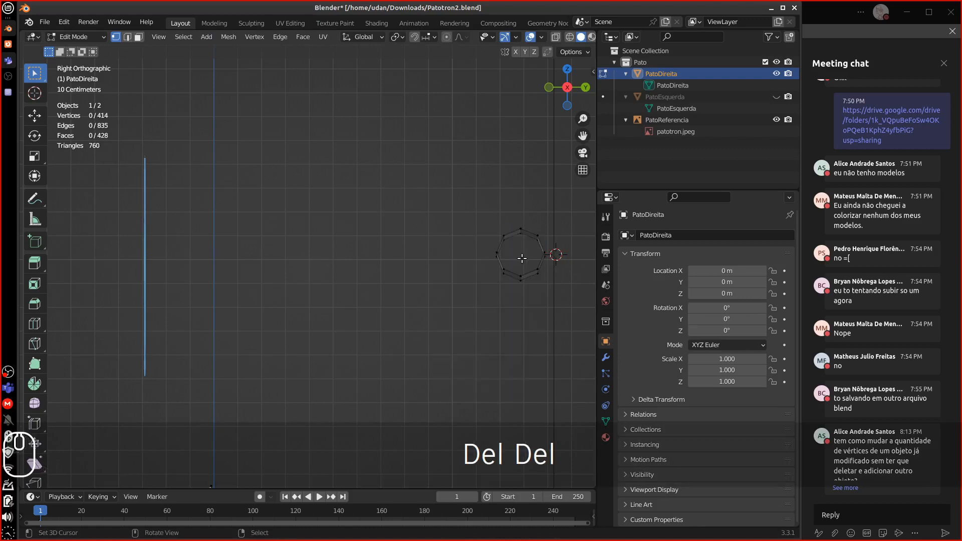
Select the whole tube and move it forward so its rear edge sits on the annotated line at the neck's base.
{"action": "key", "text": "KP_1"}
{"action": "left_click_drag", "start_coordinate": [181, 255], "coordinate": [289, 244], "text": "alt+shift"}
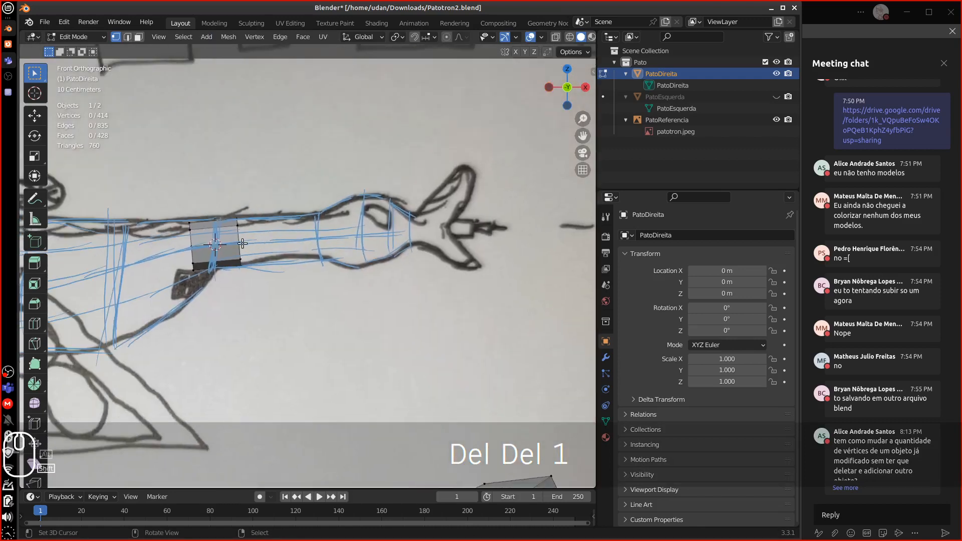
{"action": "right_click", "coordinate": [237, 229]}
{"action": "key", "text": "ctrl+l"}
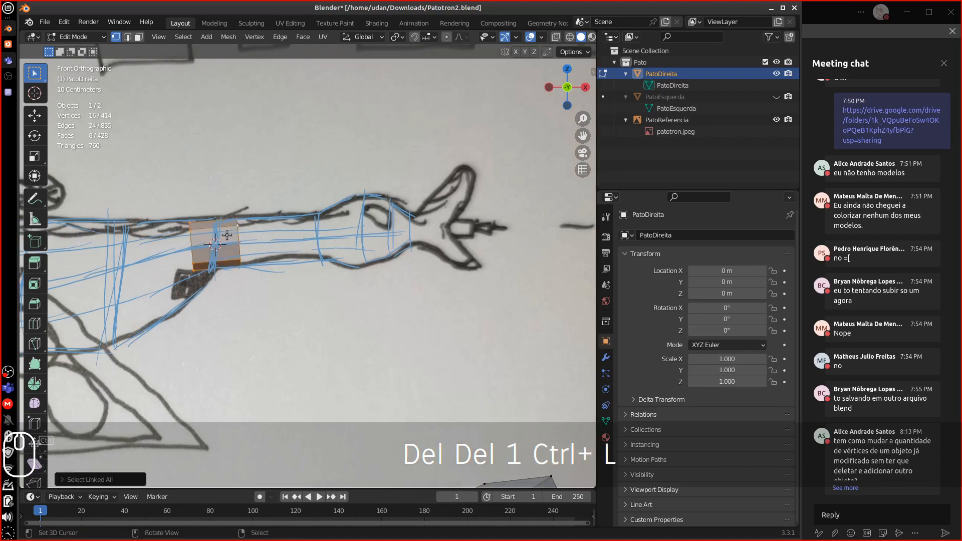
{"action": "key", "text": "g"}
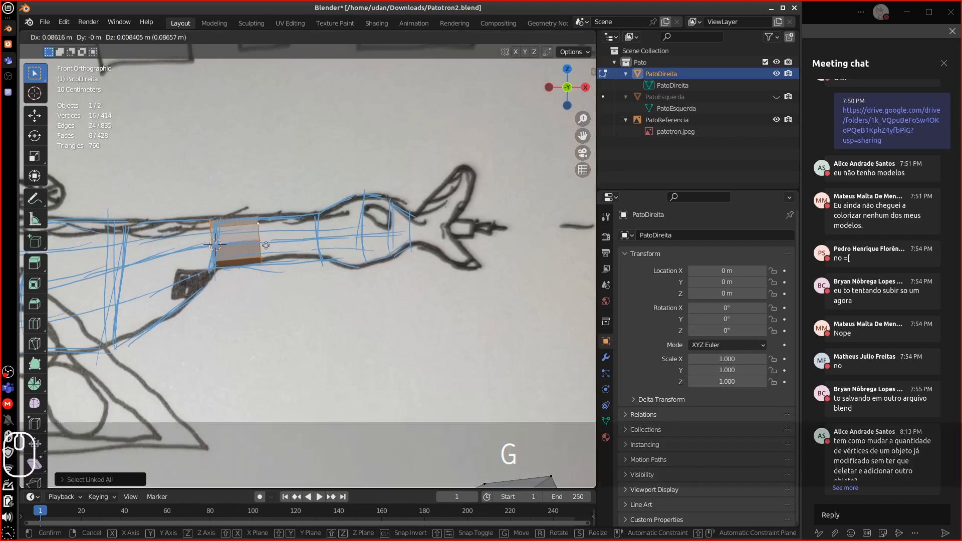
{"action": "left_click", "coordinate": [289, 250]}
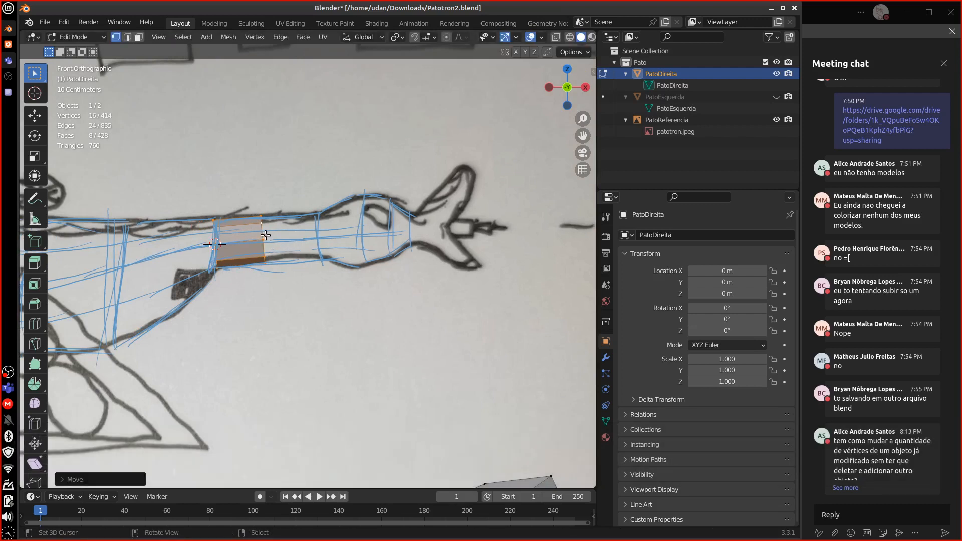
Extrude the front edge loop of the neck tube about 0.23 m forward to the annotated line where the head begins.
{"action": "left_click", "coordinate": [266, 238], "text": "alt"}
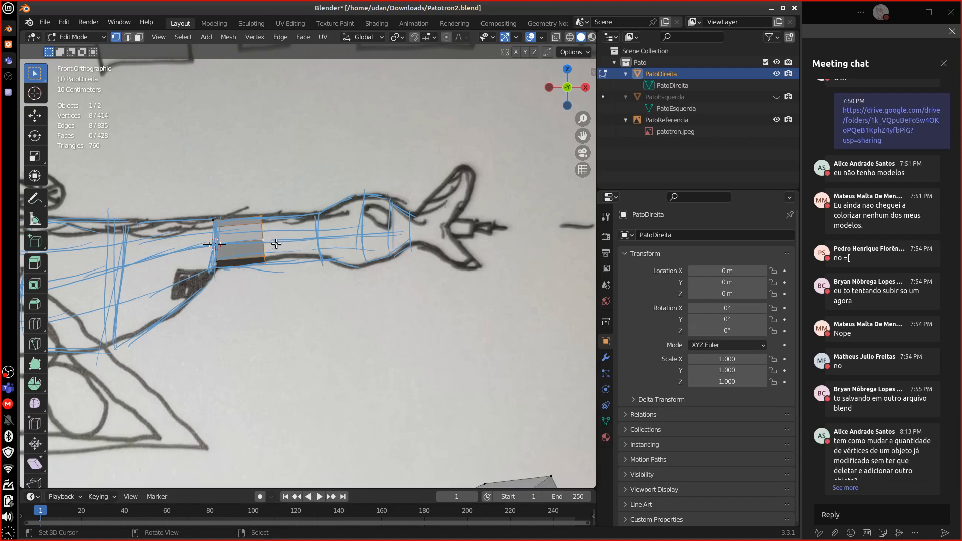
{"action": "key", "text": "e"}
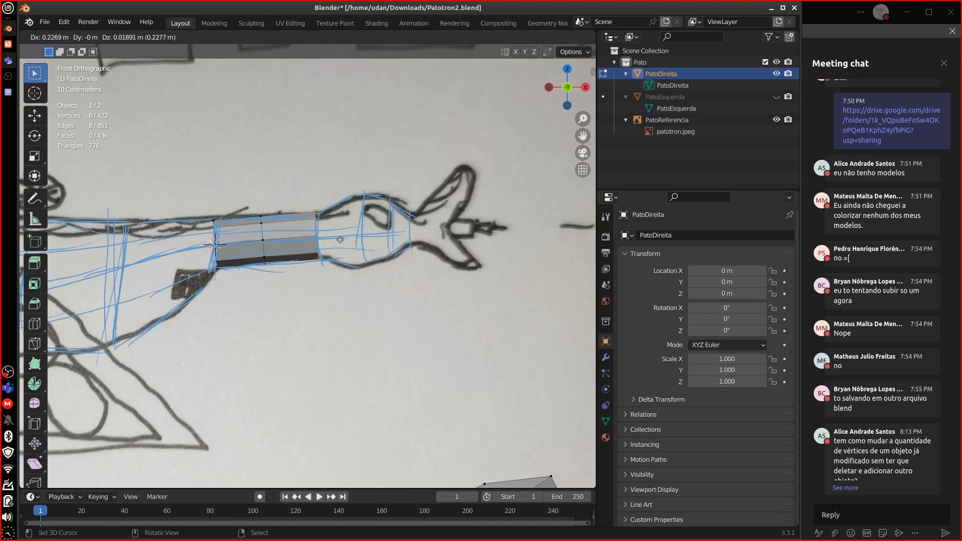
{"action": "key", "text": "ctrl+shift"}
{"action": "left_click", "coordinate": [346, 239]}
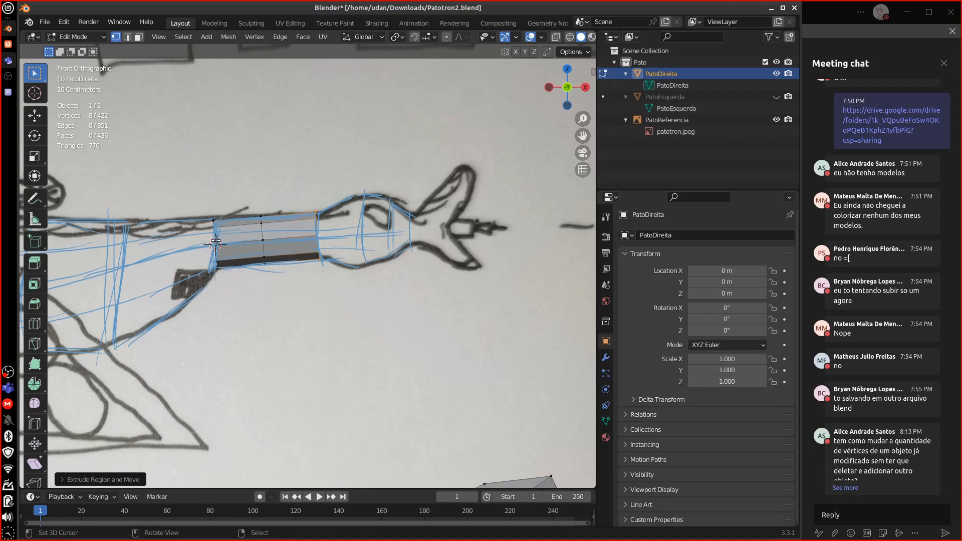
Extrude the neck tube's rear edge loop about 0.4 m backward and slightly down to the next annotated body line.
{"action": "middle_click_drag", "start_coordinate": [216, 244], "coordinate": [334, 231], "text": "shift"}
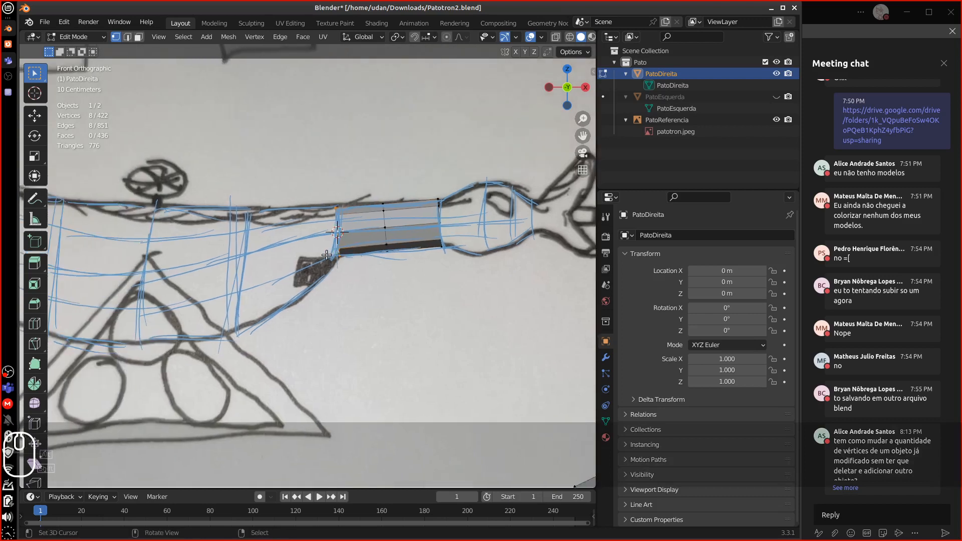
{"action": "key", "text": "e"}
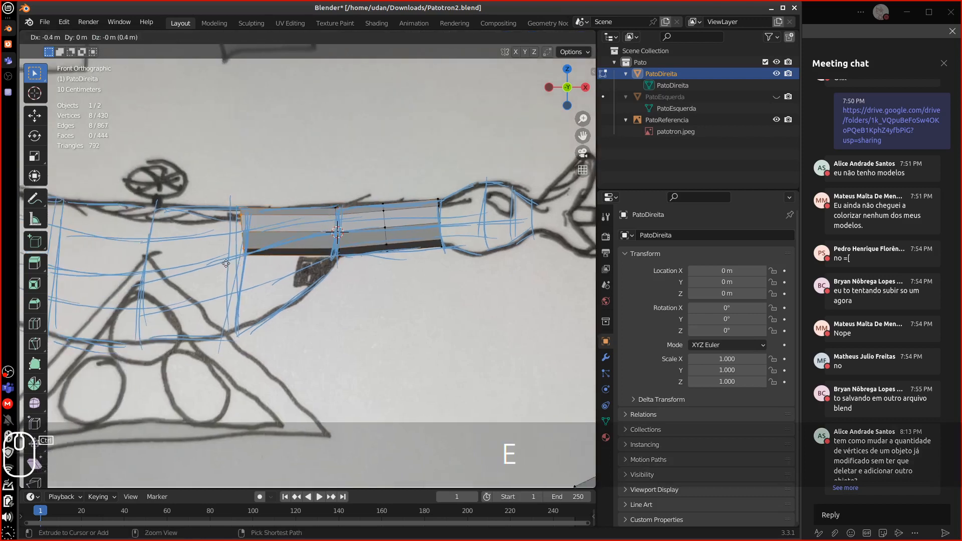
{"action": "left_click", "coordinate": [226, 272]}
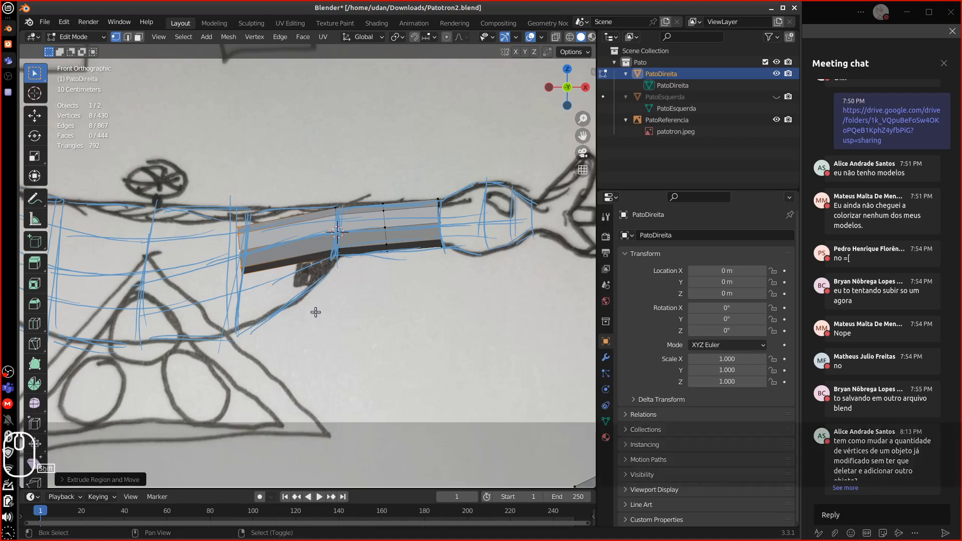
Add a demonstration cylinder with 8 vertices and set its cap fill type to Nothing.
{"action": "key", "text": "shift+a"}
{"action": "left_click", "coordinate": [279, 314]}
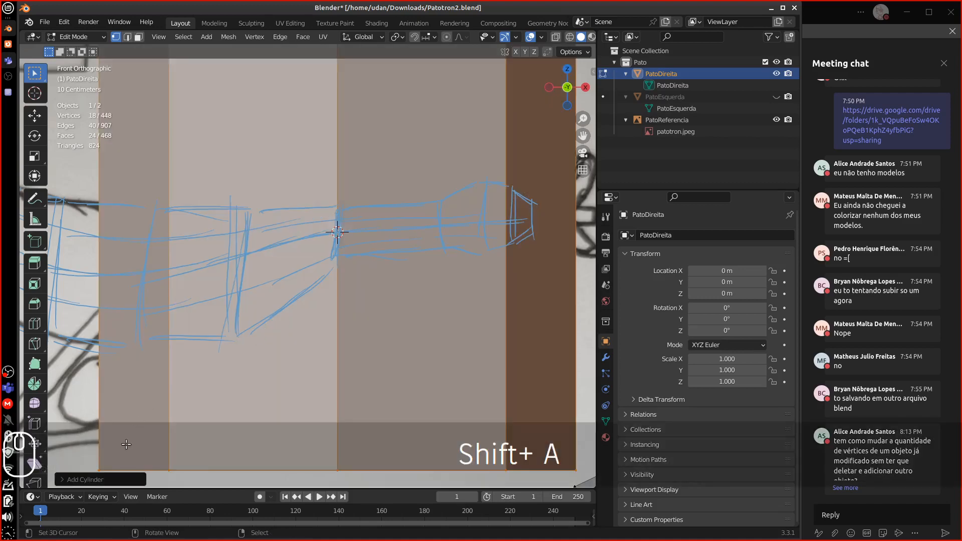
{"action": "left_click", "coordinate": [62, 479]}
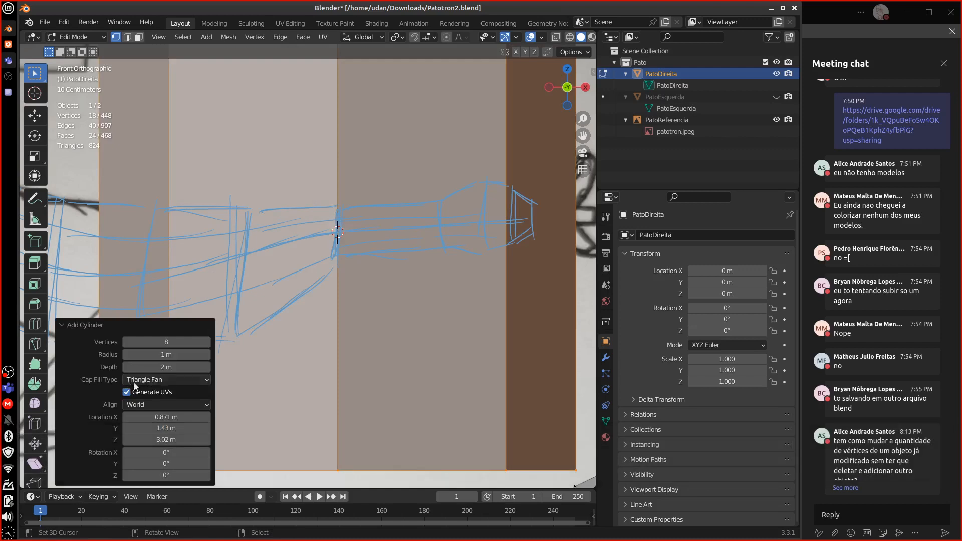
{"action": "left_click", "coordinate": [168, 379]}
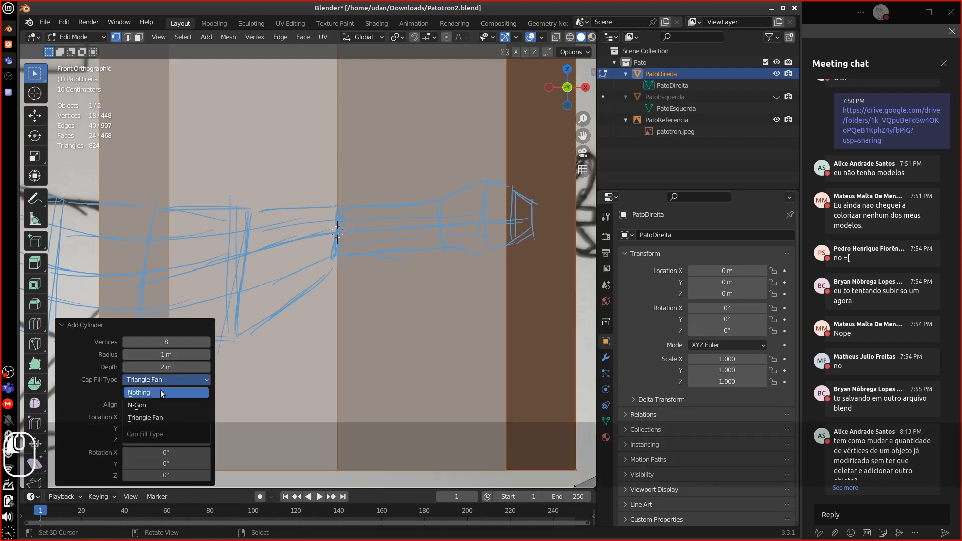
{"action": "left_click", "coordinate": [161, 389]}
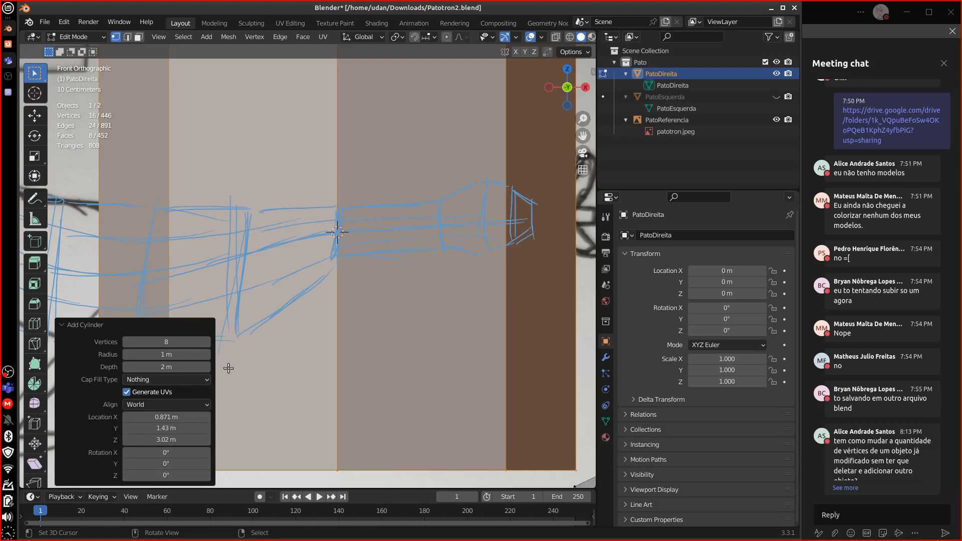
{"action": "left_click", "coordinate": [150, 380]}
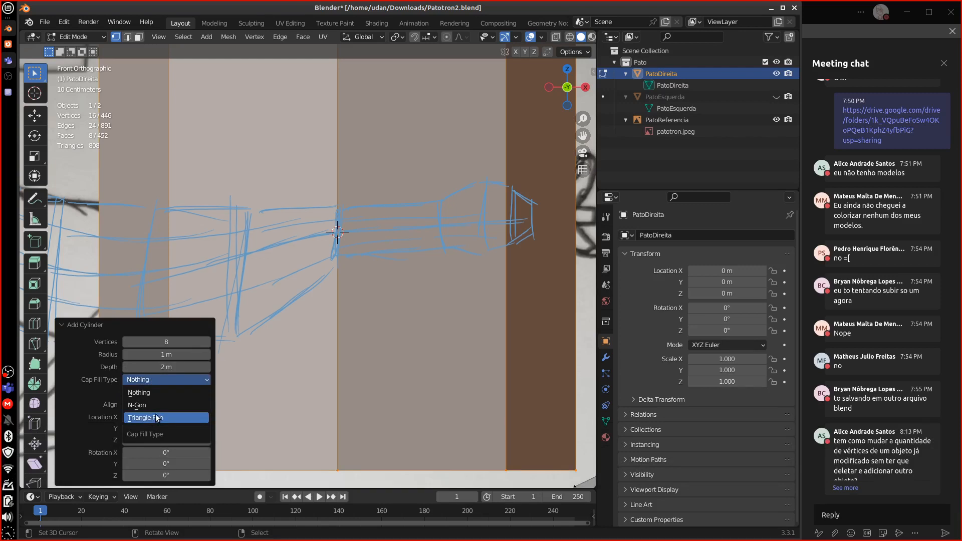
{"action": "left_click", "coordinate": [70, 325]}
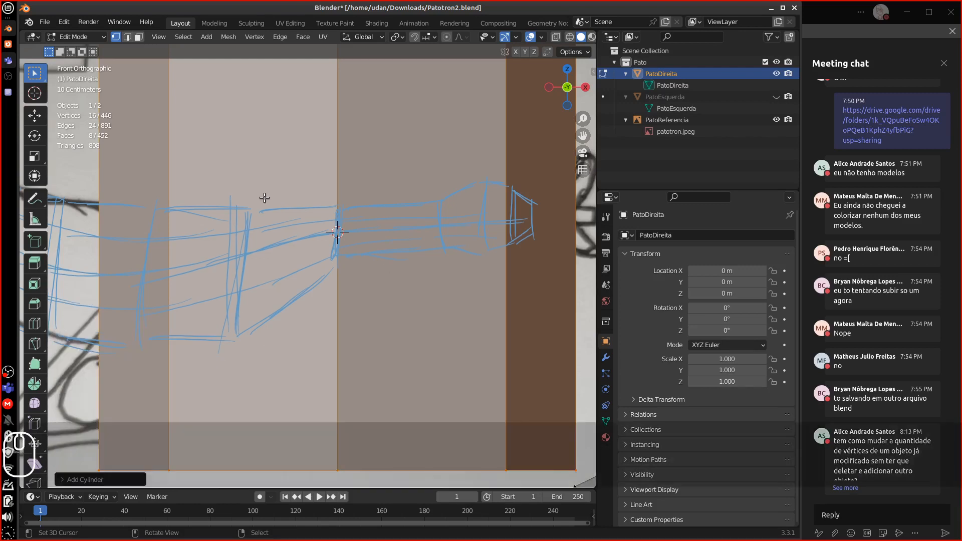
Check the open ends of the demonstration cylinder and delete it.
{"action": "middle_click_drag", "start_coordinate": [302, 206], "coordinate": [296, 240]}
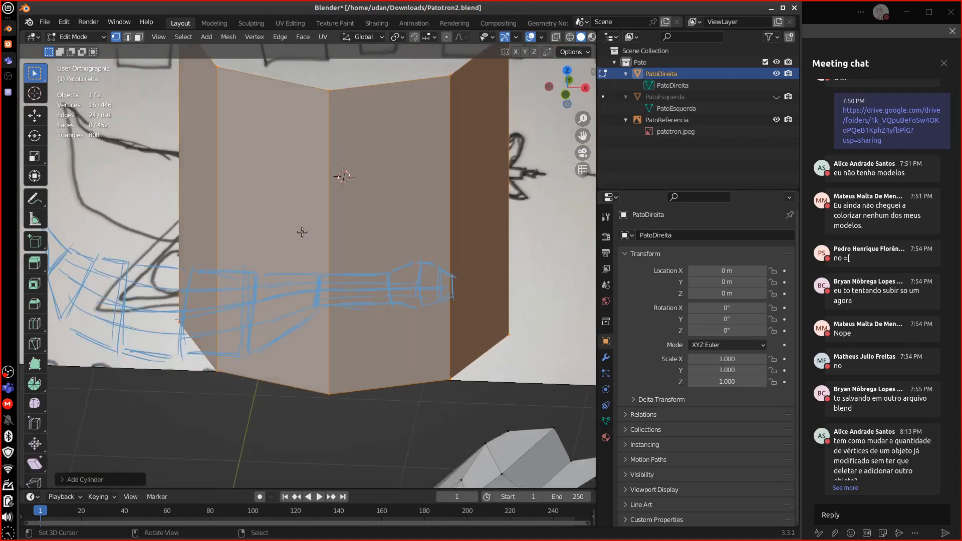
{"action": "key", "text": "Delete"}
{"action": "left_click", "coordinate": [295, 232]}
Select the rear edge loop of the tube in front view and scale it up toward the drawn body's thickness.
{"action": "key", "text": "1"}
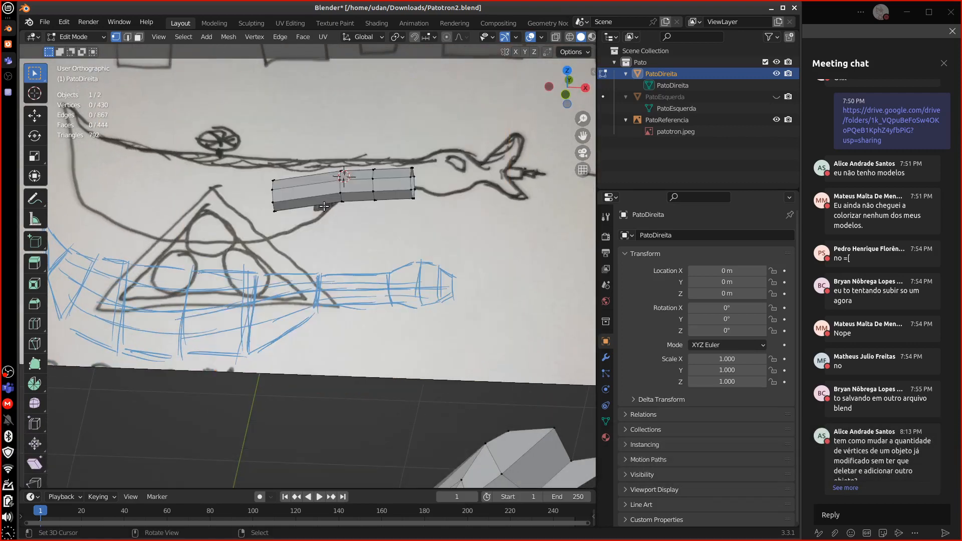
{"action": "key", "text": "equal"}
{"action": "key", "text": "equal"}
{"action": "key", "text": "equal"}
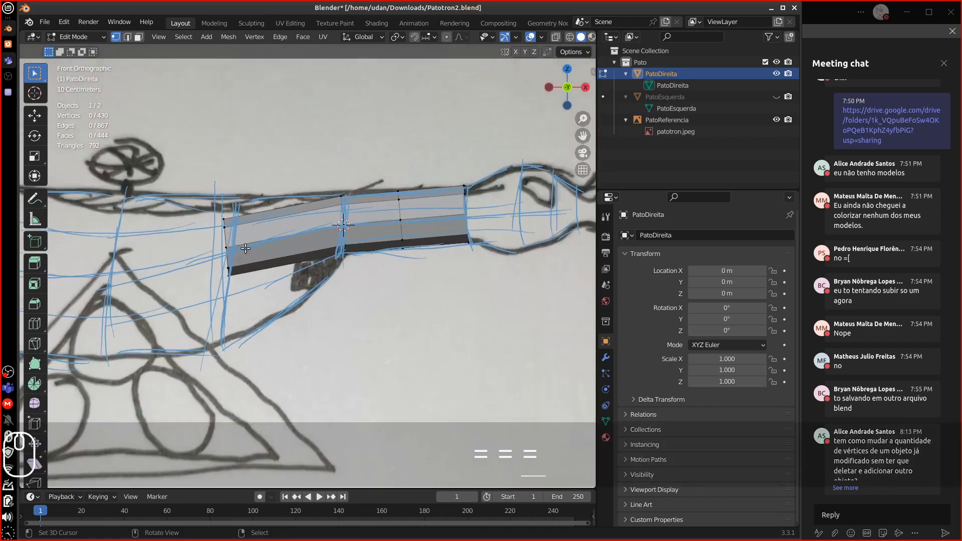
{"action": "left_click", "coordinate": [228, 243], "text": "alt"}
{"action": "middle_click_drag", "start_coordinate": [244, 236], "coordinate": [275, 244], "text": "shift"}
{"action": "key", "text": "s"}
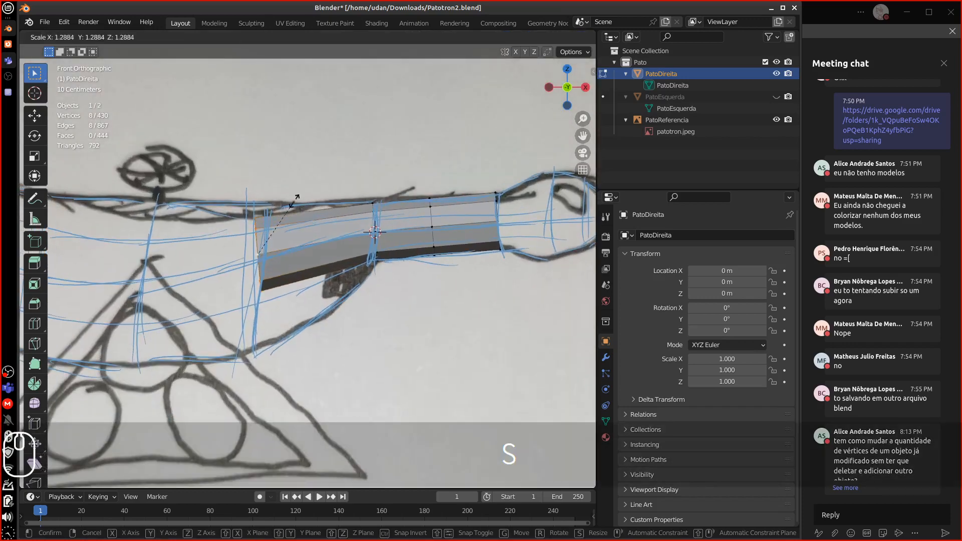
{"action": "left_click", "coordinate": [315, 175]}
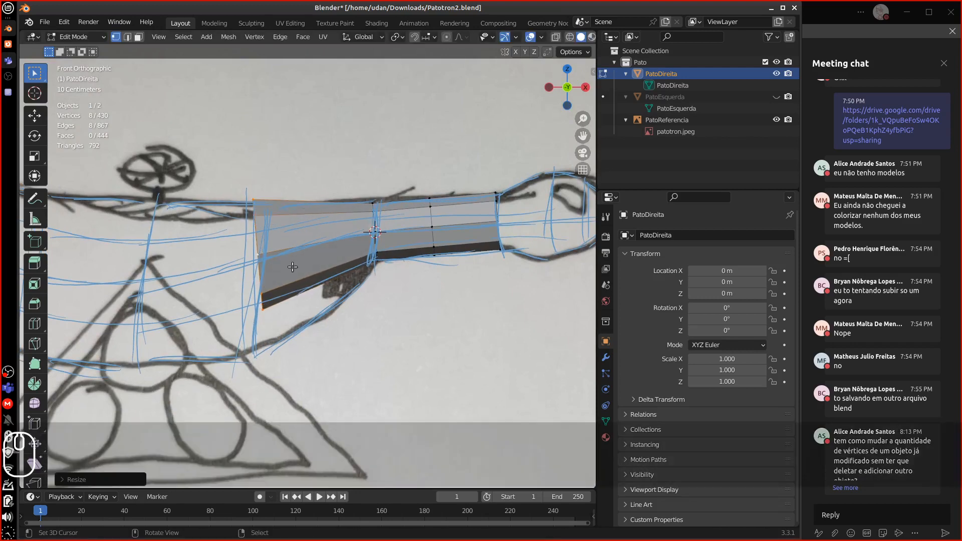
Move the rear edge loop about 0.17 m forward, rotate it upright and scale it to fit the drawn curve below the neck.
{"action": "key", "text": "g"}
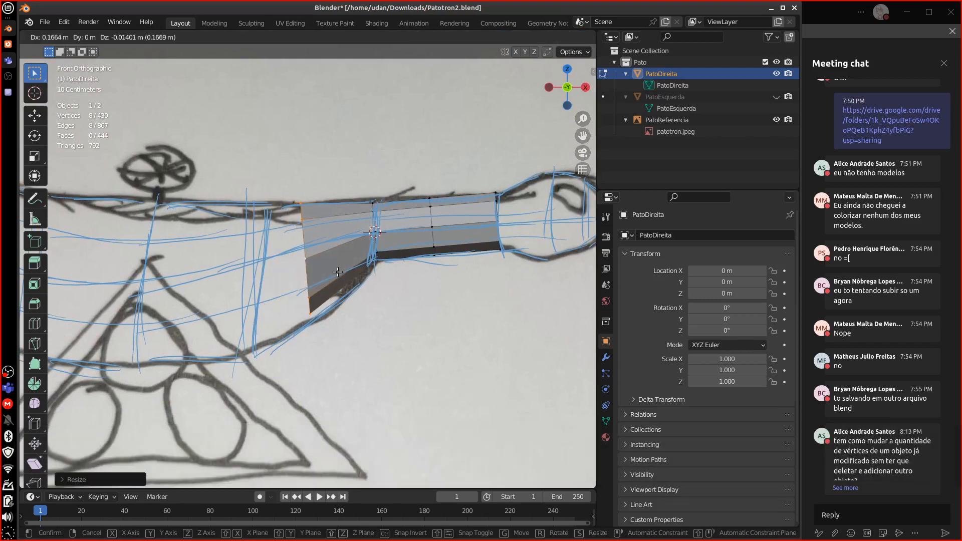
{"action": "left_click", "coordinate": [337, 272]}
{"action": "key", "text": "r"}
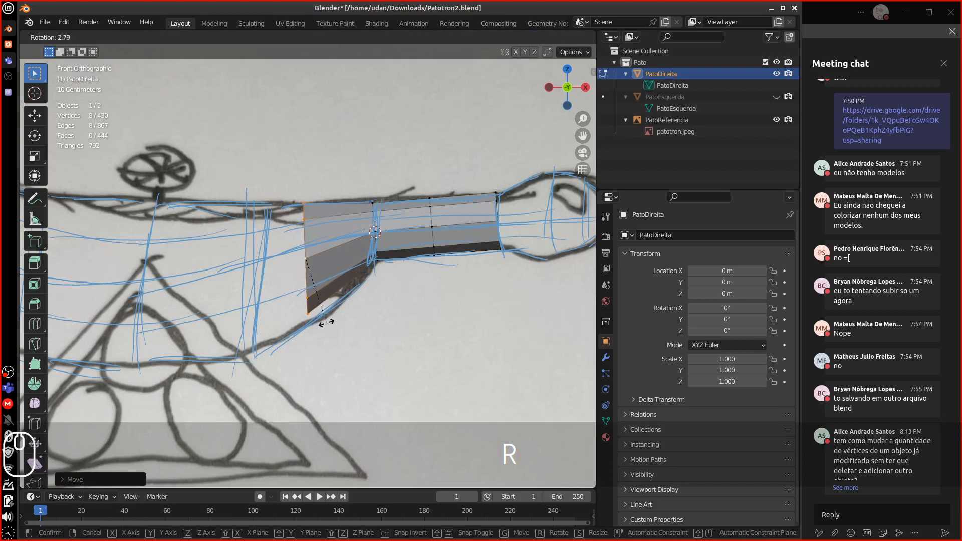
{"action": "left_click", "coordinate": [330, 314]}
{"action": "key", "text": "g"}
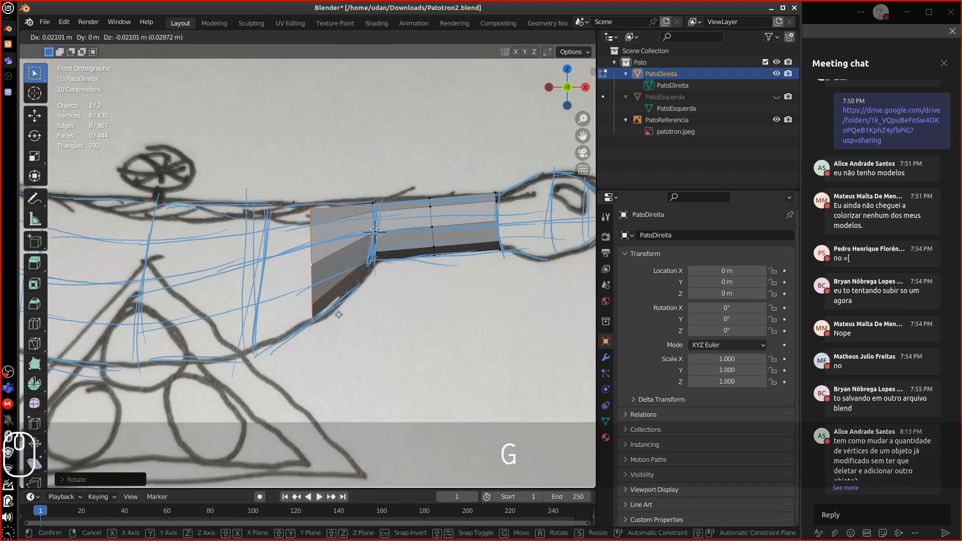
{"action": "left_click", "coordinate": [338, 318]}
{"action": "key", "text": "s"}
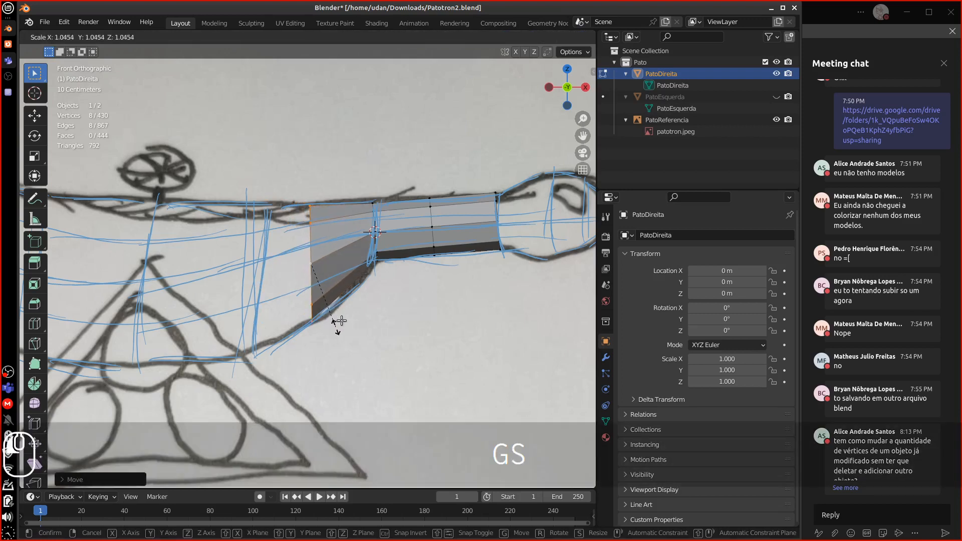
{"action": "left_click", "coordinate": [335, 323]}
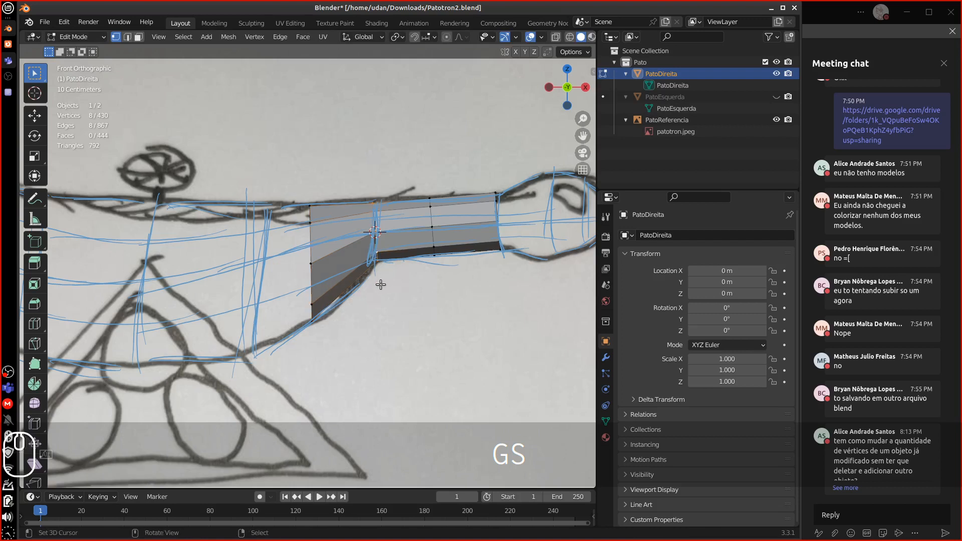
Scale the neck-base edge loop up by about 1.09 and nudge the rear loop about 0.01 m forward to match the outline.
{"action": "key", "text": "s"}
{"action": "left_click", "coordinate": [386, 290]}
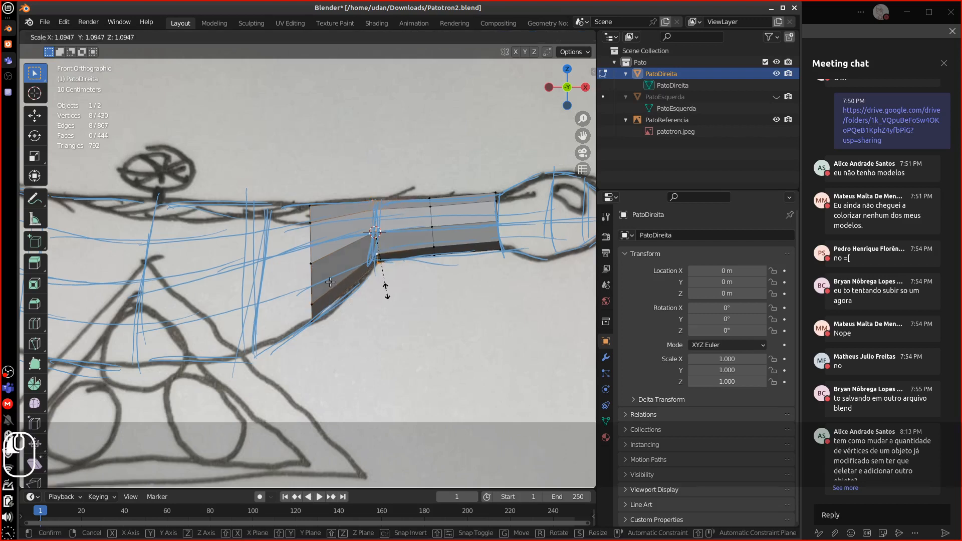
{"action": "key", "text": "g"}
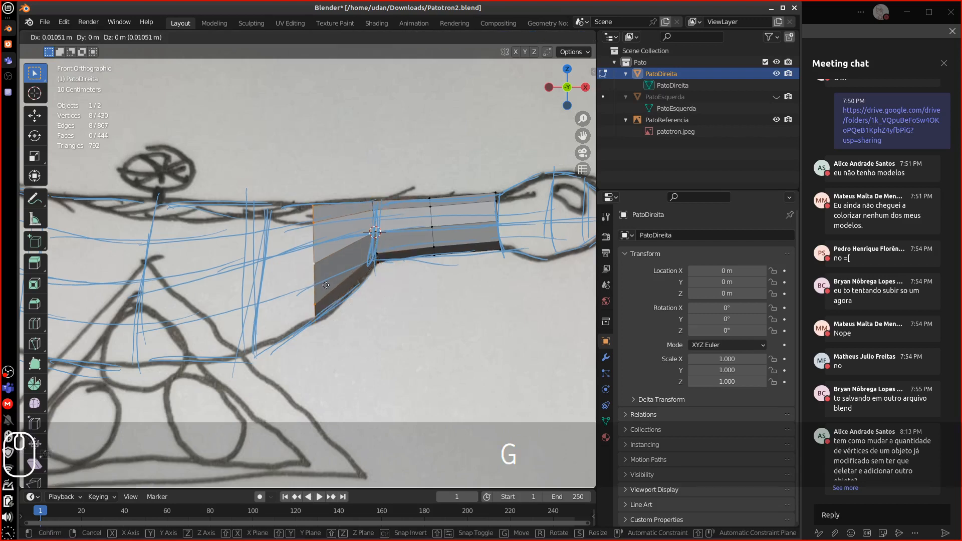
{"action": "left_click", "coordinate": [323, 284]}
Extrude the rear edge loop backward and down to the next annotated cross-section line of the body.
{"action": "key", "text": "e"}
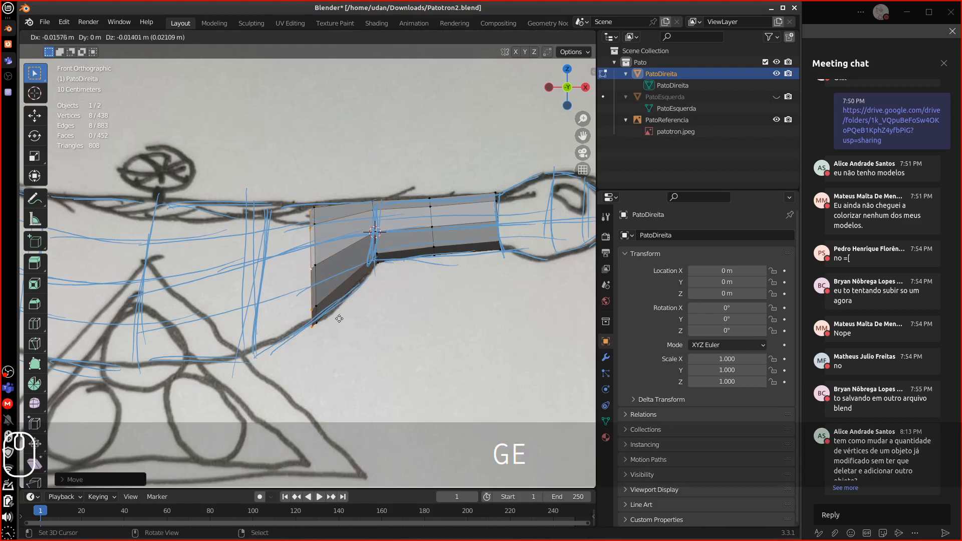
{"action": "left_click", "coordinate": [253, 342]}
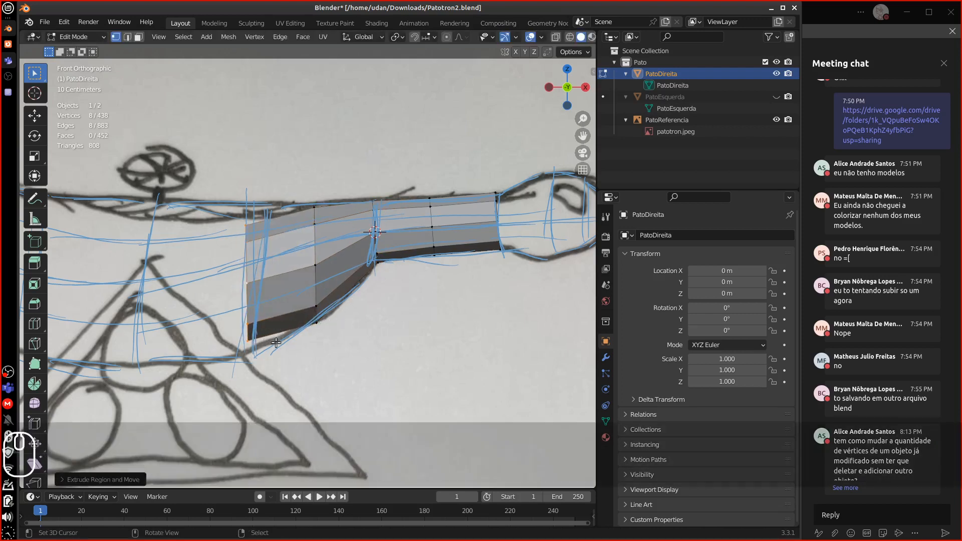
{"action": "key", "text": "e"}
{"action": "key", "text": "Escape"}
{"action": "key", "text": "ctrl+z"}
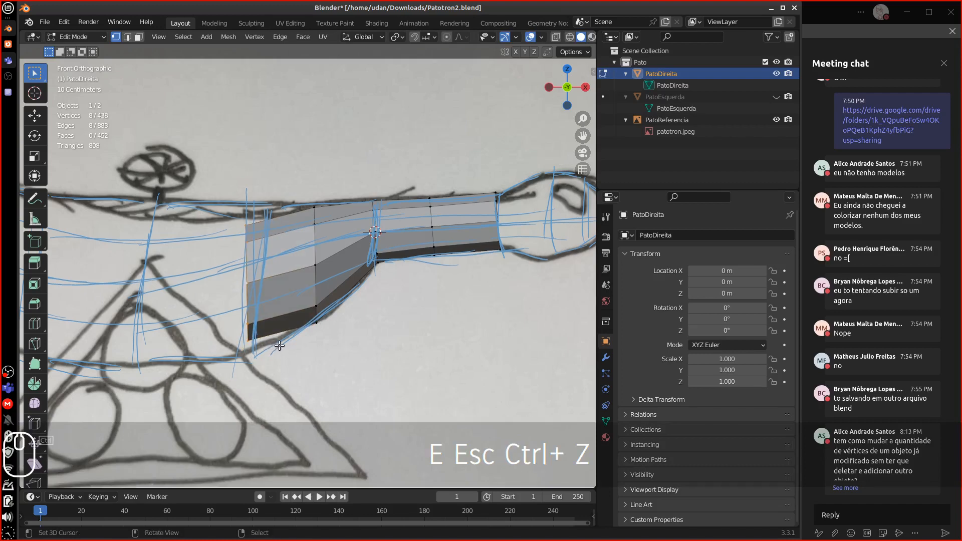
Enlarge the extruded rear loop to the drawn outline and rotate it about 5.5° to match the annotated line's slant.
{"action": "key", "text": "s"}
{"action": "left_click", "coordinate": [302, 353]}
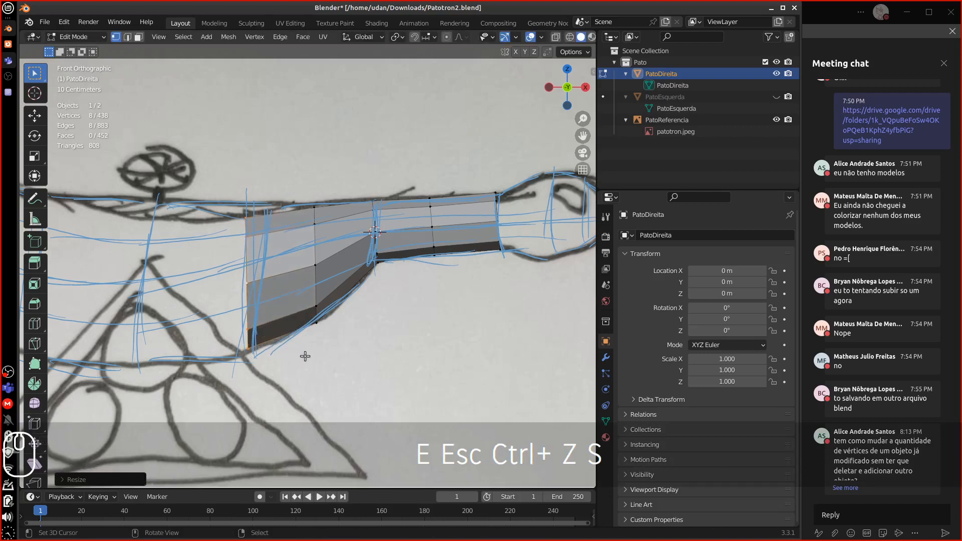
{"action": "key", "text": "r"}
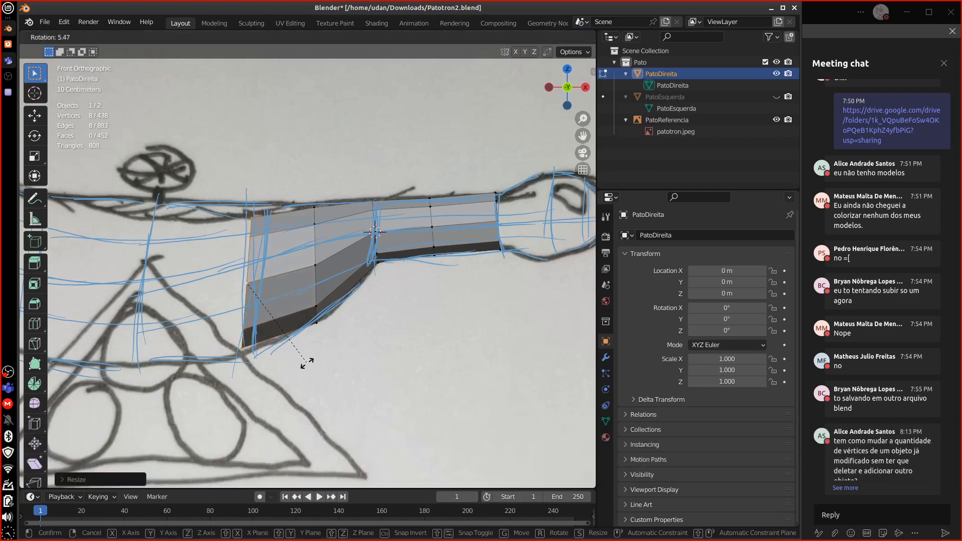
{"action": "left_click", "coordinate": [308, 361]}
{"action": "key", "text": "s"}
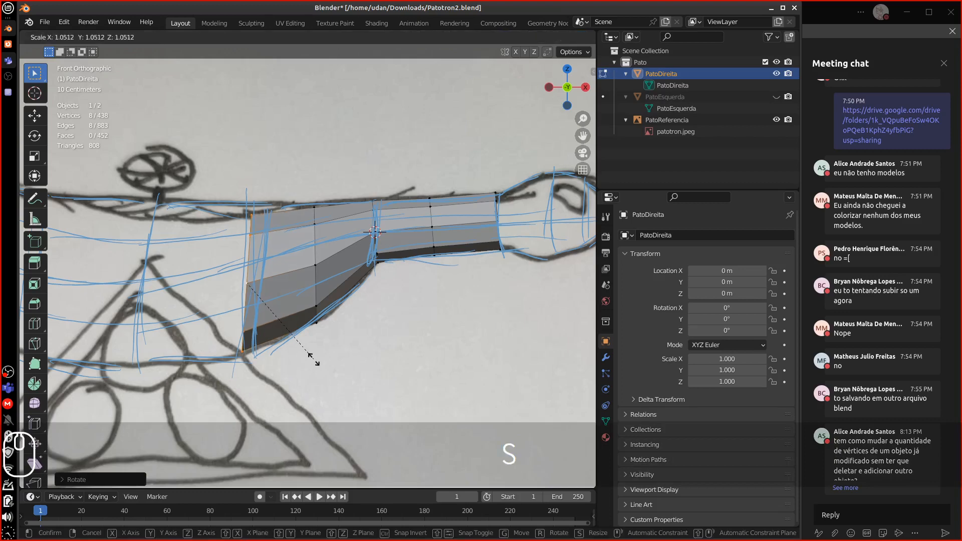
{"action": "left_click", "coordinate": [311, 341]}
Extrude the rear loop to the annotated line at mid-body and scale it up to the drawn body's height.
{"action": "middle_click_drag", "start_coordinate": [311, 341], "coordinate": [329, 305], "text": "shift"}
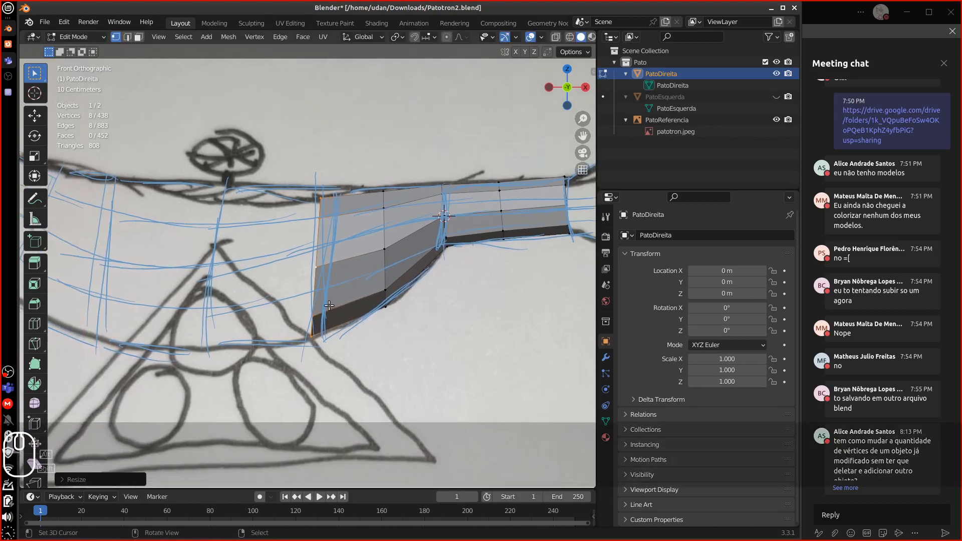
{"action": "key", "text": "e"}
{"action": "left_click", "coordinate": [222, 342]}
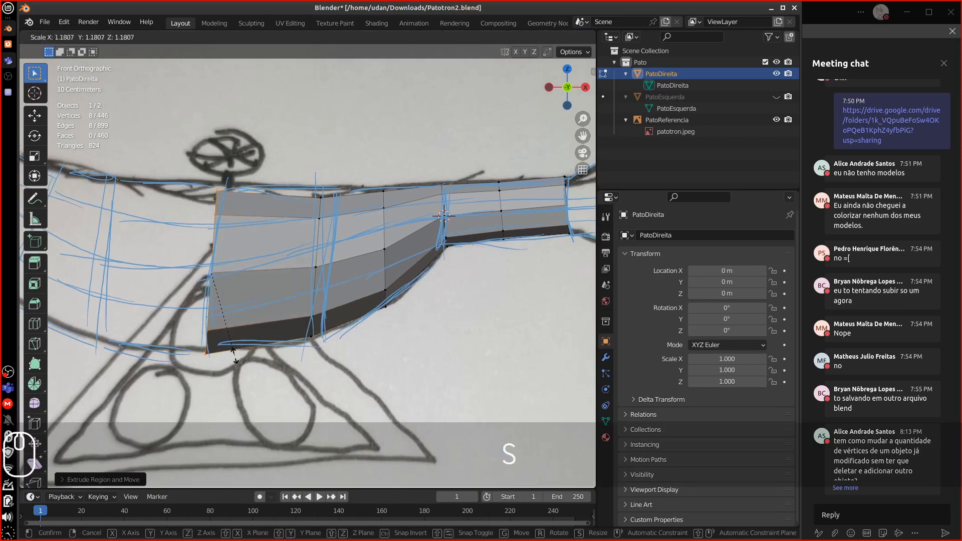
{"action": "left_click", "coordinate": [241, 350]}
Select the edge loop just in front of the rear one and scale it up slightly to meet the drawn outline.
{"action": "left_click", "coordinate": [320, 261], "text": "alt"}
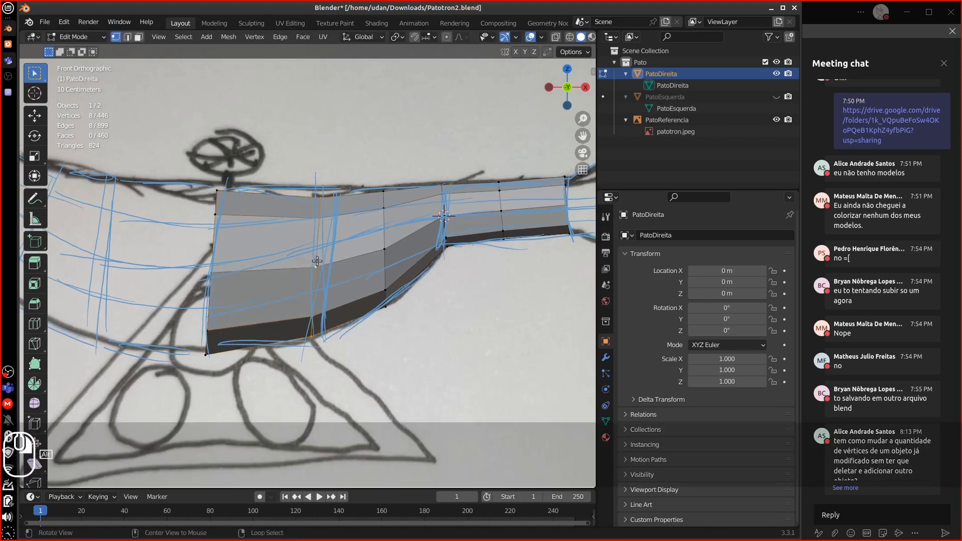
{"action": "key", "text": "s"}
{"action": "left_click", "coordinate": [326, 340]}
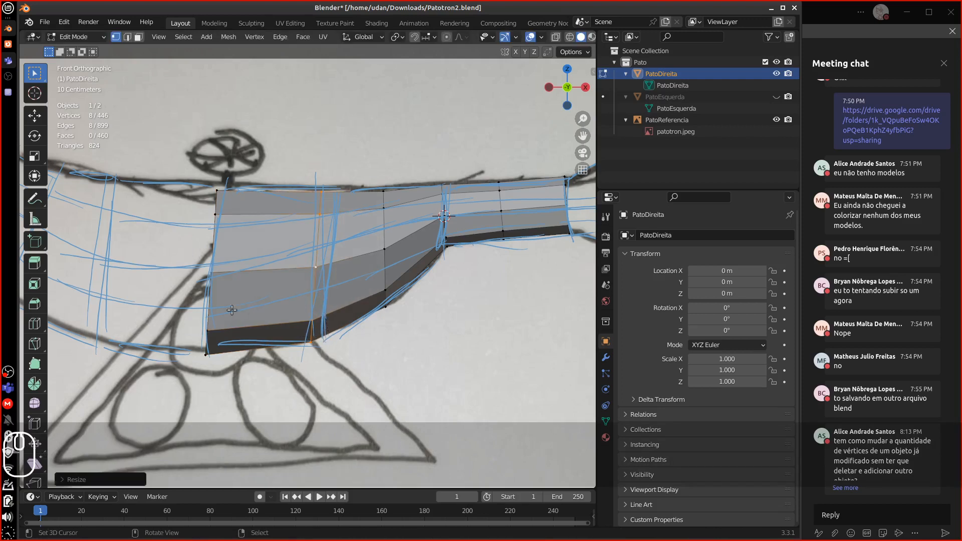
Extrude the rear edge loop about 0.37 m back to the next annotated line, then fit its size and tilt to the drawn body.
{"action": "left_click", "coordinate": [216, 288], "text": "alt"}
{"action": "middle_click_drag", "start_coordinate": [219, 288], "coordinate": [301, 281], "text": "shift"}
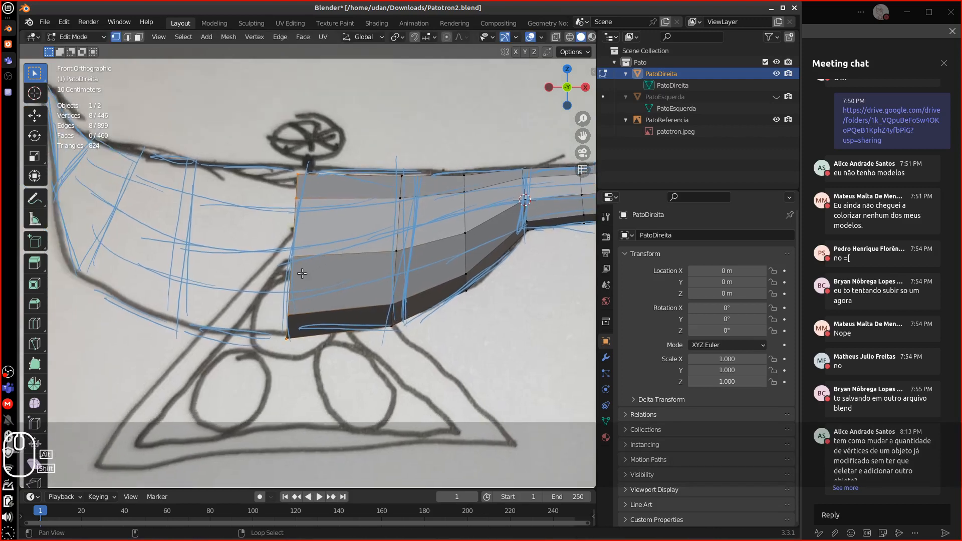
{"action": "key", "text": "e"}
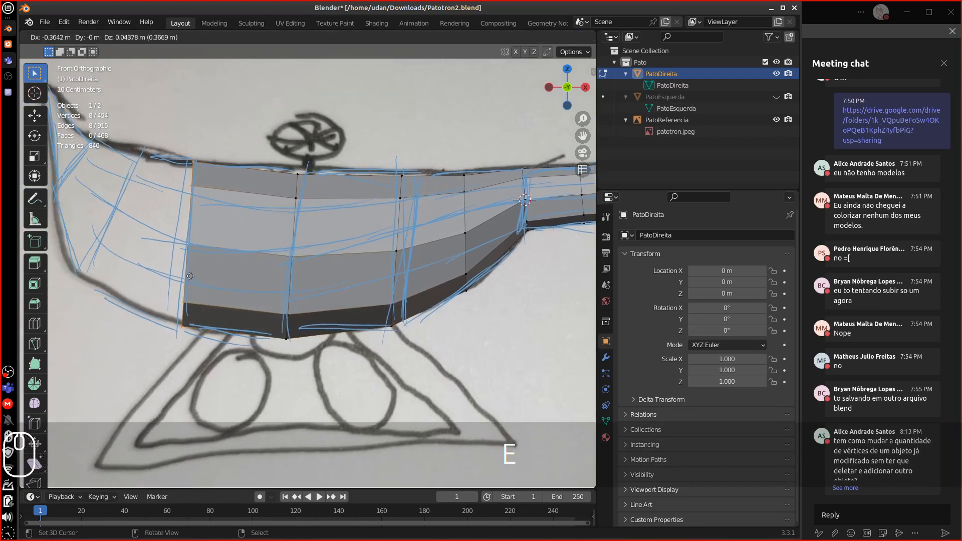
{"action": "left_click", "coordinate": [193, 281]}
{"action": "key", "text": "s"}
{"action": "left_click", "coordinate": [209, 343]}
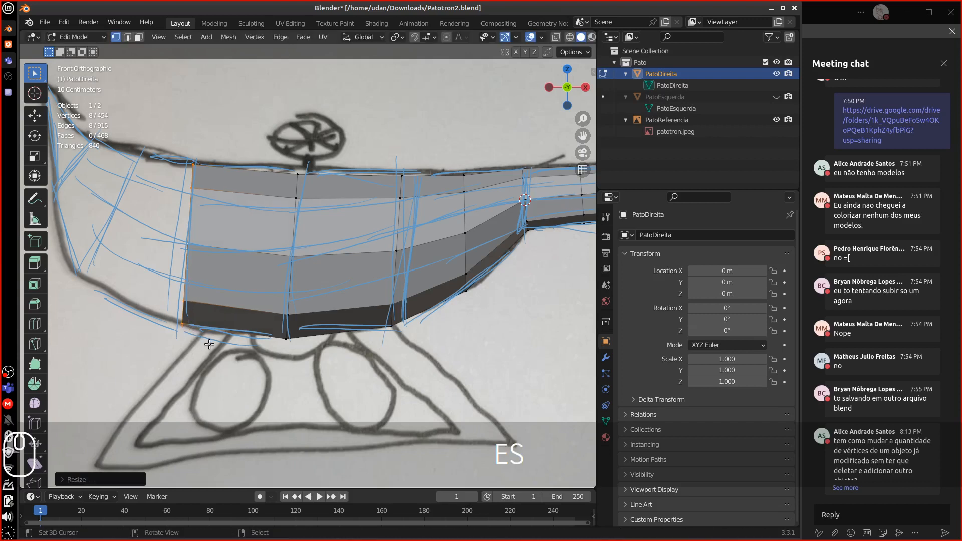
{"action": "key", "text": "r"}
{"action": "left_click", "coordinate": [207, 349]}
Extrude the rear loop about 0.3 m back and slightly up, then rotate and shrink it to match the slanted annotated line near the tail.
{"action": "middle_click_drag", "start_coordinate": [246, 303], "coordinate": [362, 325], "text": "shift"}
{"action": "key", "text": "e"}
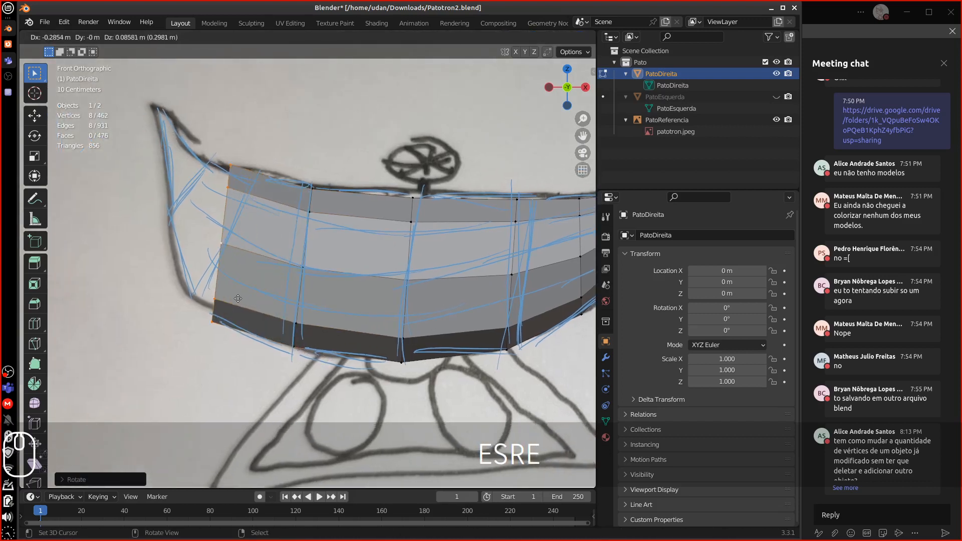
{"action": "left_click", "coordinate": [235, 307]}
{"action": "key", "text": "r"}
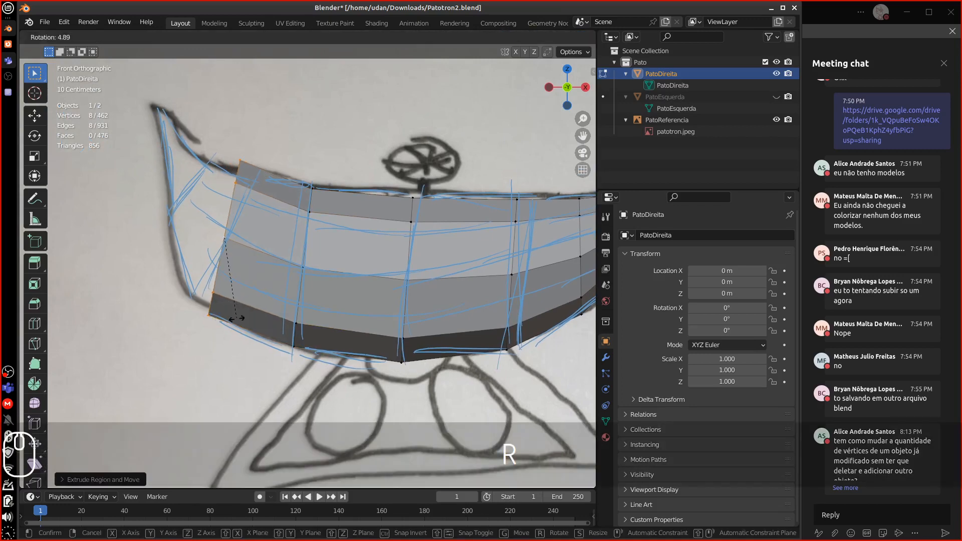
{"action": "left_click", "coordinate": [229, 347]}
{"action": "key", "text": "s"}
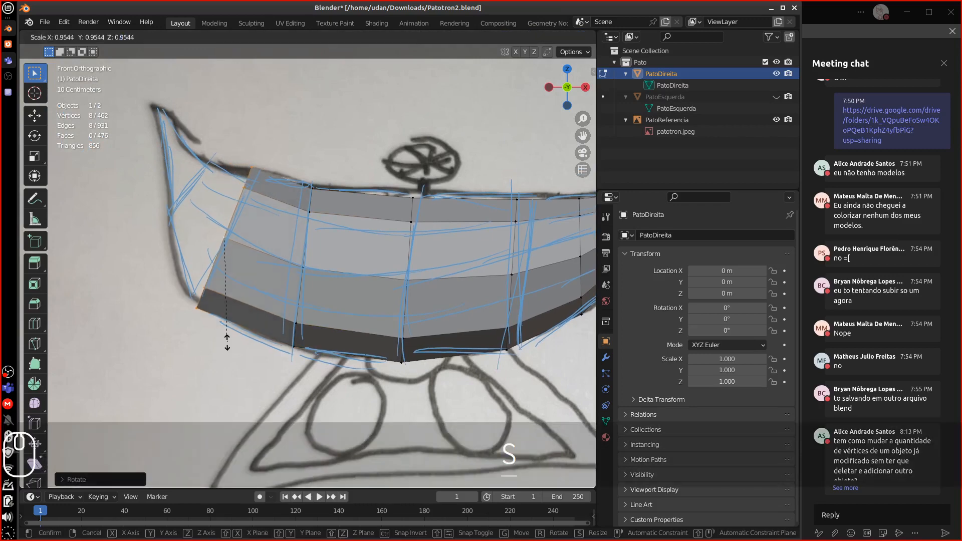
{"action": "key", "text": "r"}
{"action": "left_click", "coordinate": [290, 235]}
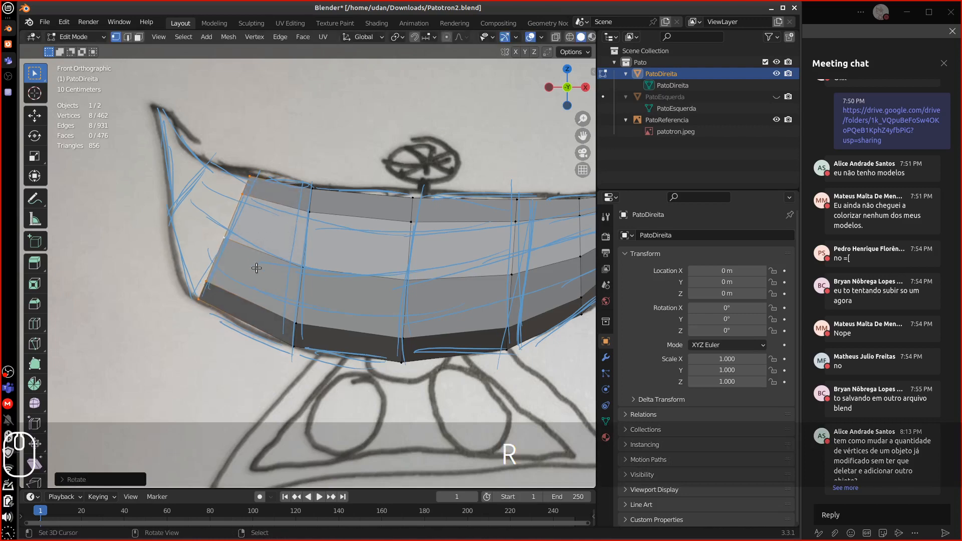
Extrude the rear loop up toward the tail, rotate it about 10°, and scale it to about 0.71 to narrow it.
{"action": "key", "text": "e"}
{"action": "left_click", "coordinate": [214, 228]}
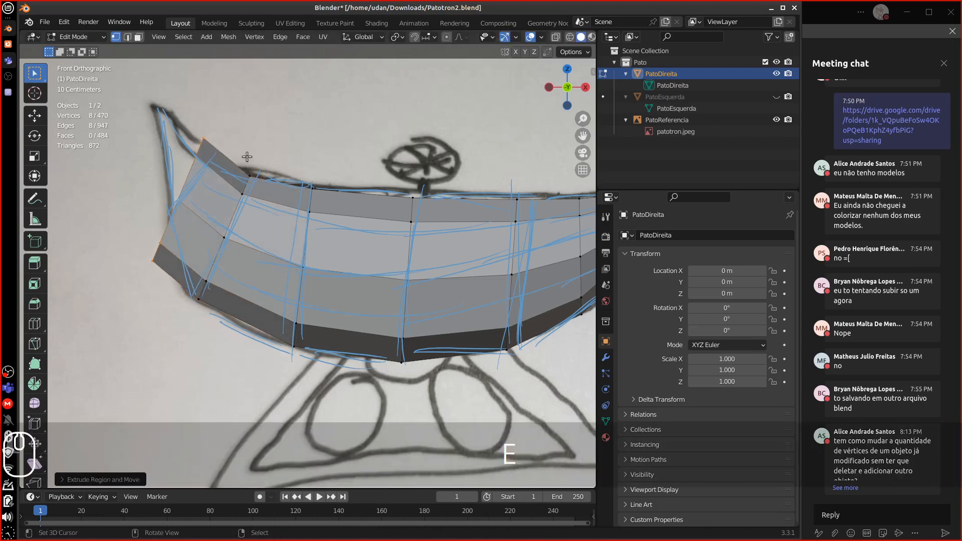
{"action": "key", "text": "r"}
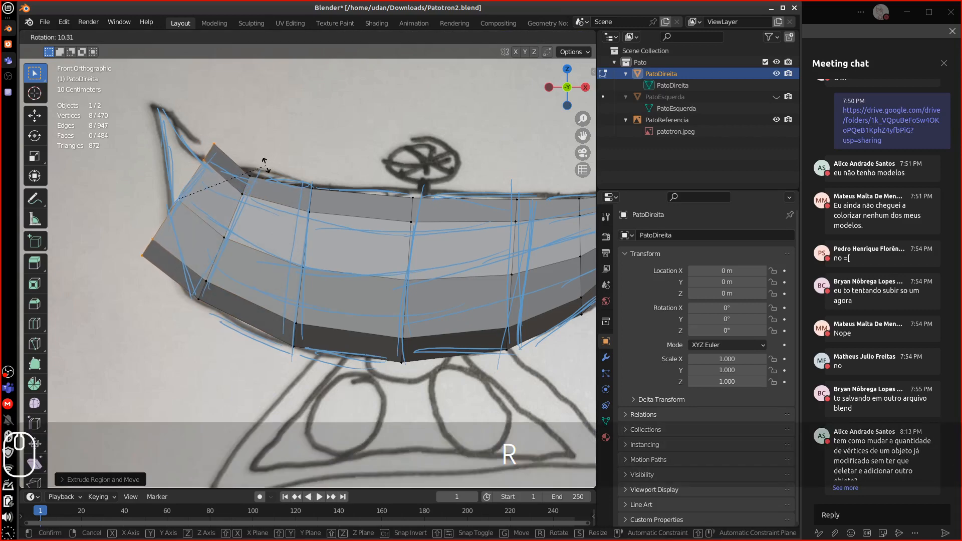
{"action": "left_click", "coordinate": [260, 167]}
{"action": "key", "text": "s"}
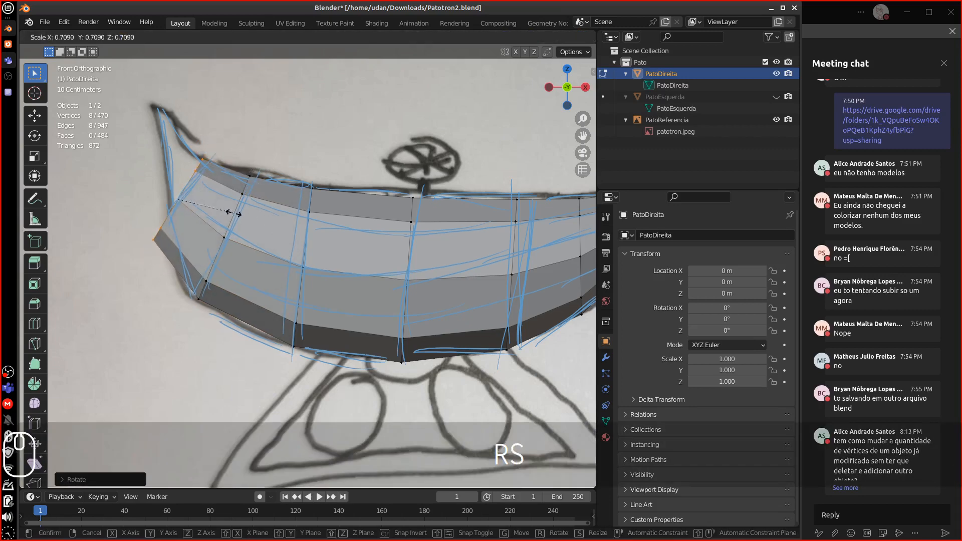
{"action": "left_click", "coordinate": [232, 215]}
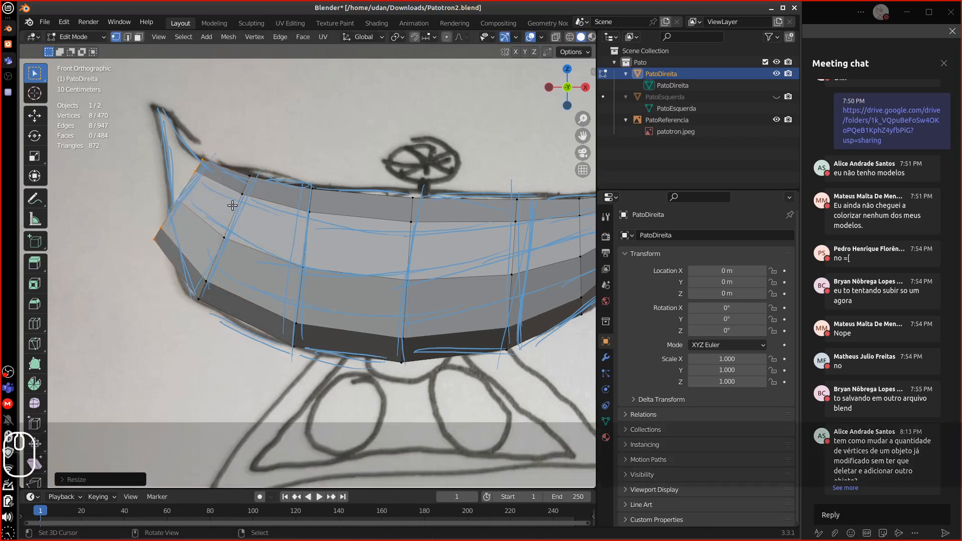
Edge-slide the loop just in front of the rear one slightly forward, by about 0.05, to align with its annotated line.
{"action": "middle_click_drag", "start_coordinate": [232, 207], "coordinate": [239, 220], "text": "shift"}
{"action": "left_click", "coordinate": [230, 218], "text": "alt"}
{"action": "key", "text": "g"}
{"action": "key", "text": "g"}
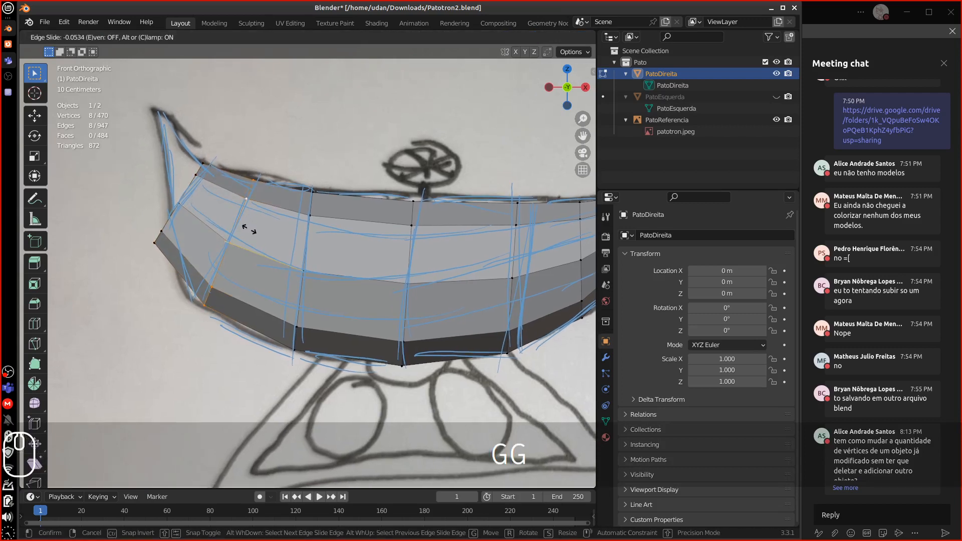
{"action": "left_click", "coordinate": [249, 229]}
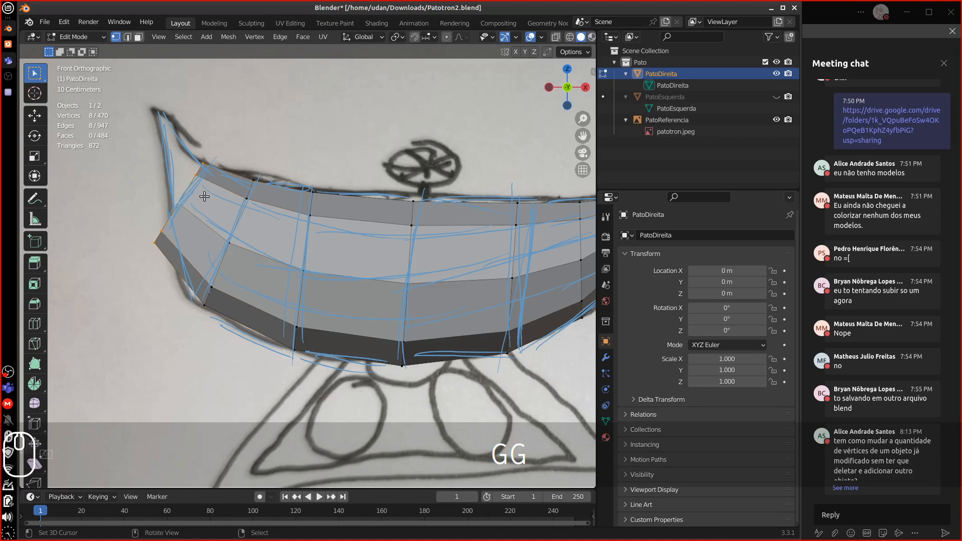
Move the rear loop at the tail base onto its annotated line, then rotate and shrink it to fit the drawn outline.
{"action": "key", "text": "g"}
{"action": "left_click", "coordinate": [217, 188]}
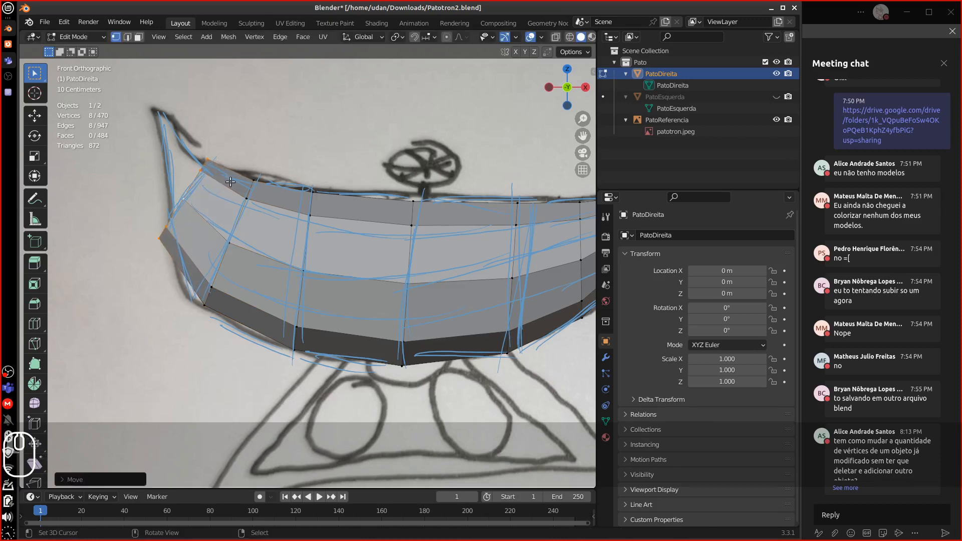
{"action": "key", "text": "r"}
{"action": "left_click", "coordinate": [240, 179]}
{"action": "key", "text": "s"}
{"action": "left_click", "coordinate": [221, 205]}
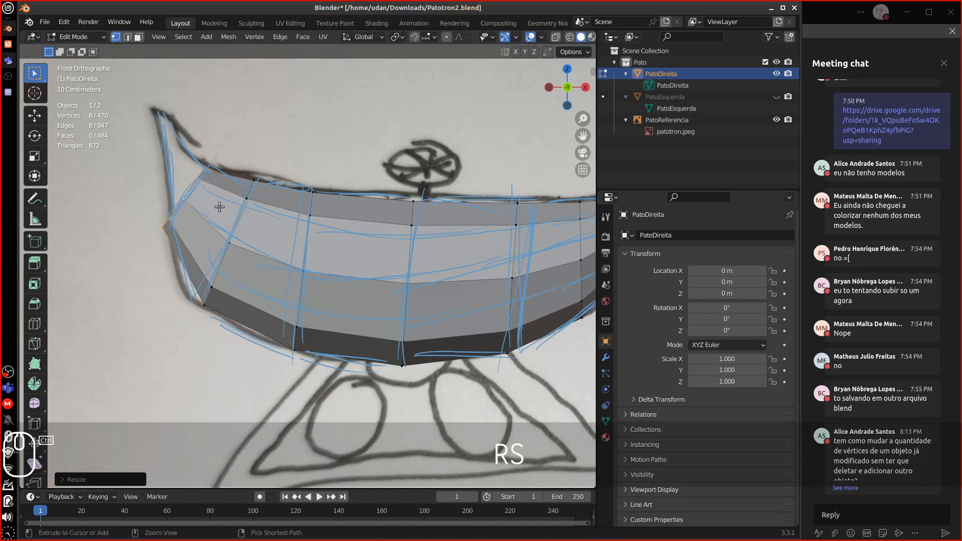
Add a centred loop cut in the rearmost body segment and scale it up slightly toward the drawn outline.
{"action": "key", "text": "ctrl+r"}
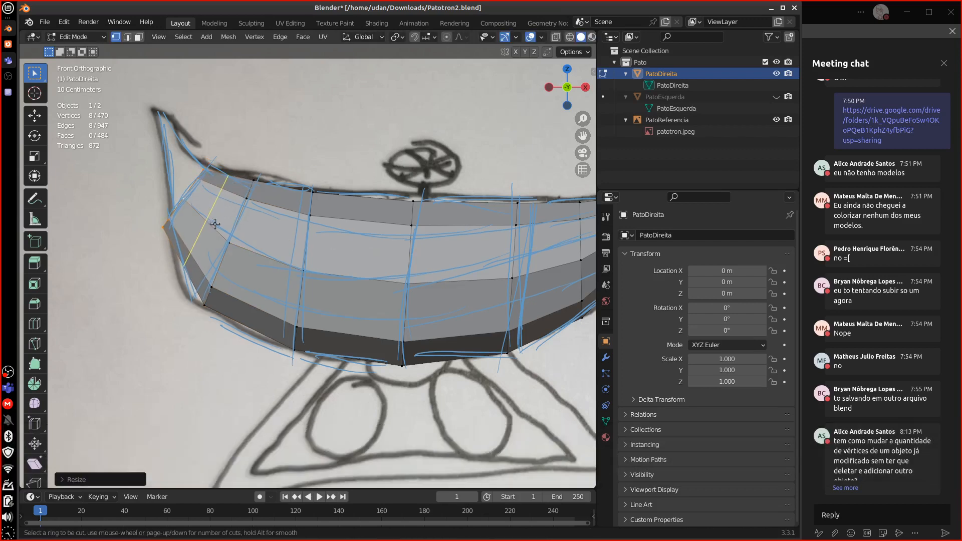
{"action": "left_click", "coordinate": [199, 240]}
{"action": "key", "text": "Escape"}
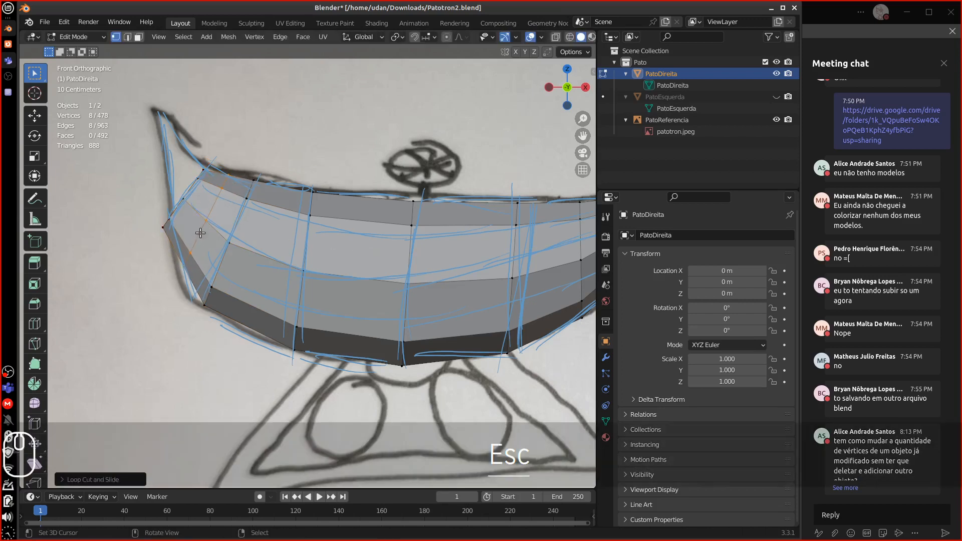
{"action": "key", "text": "s"}
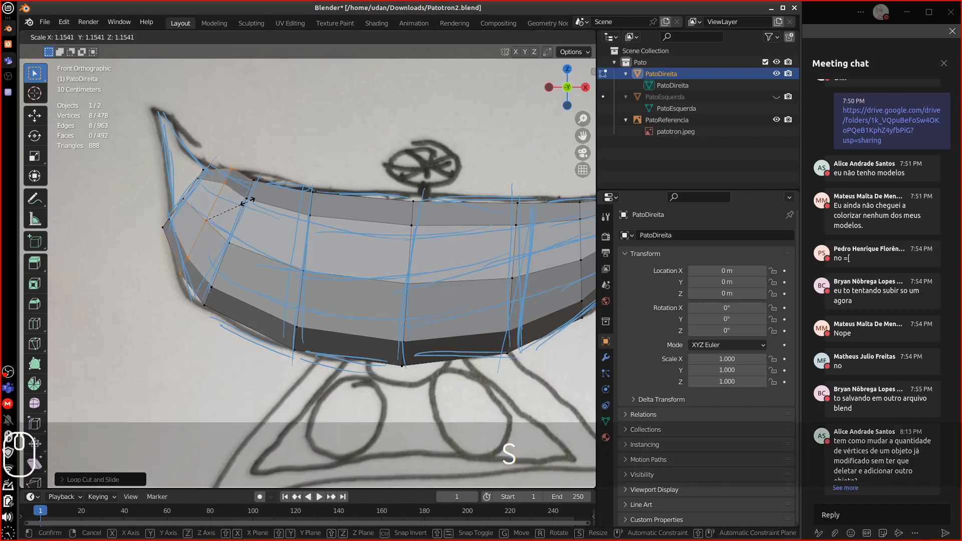
{"action": "left_click", "coordinate": [245, 201]}
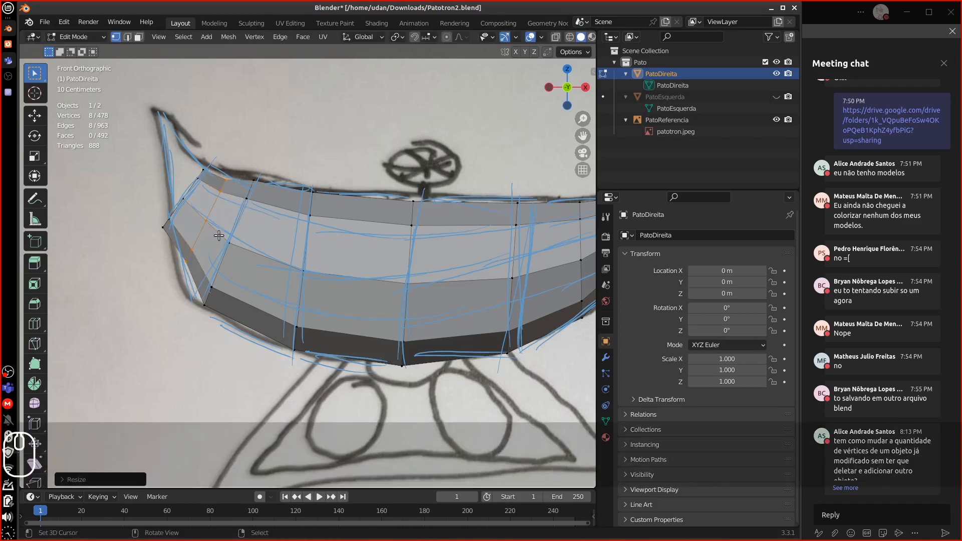
Move the selected edge loop near the tail and scale it up slightly to match the reference outline.
{"action": "key", "text": "g"}
{"action": "left_click", "coordinate": [242, 198]}
{"action": "key", "text": "s"}
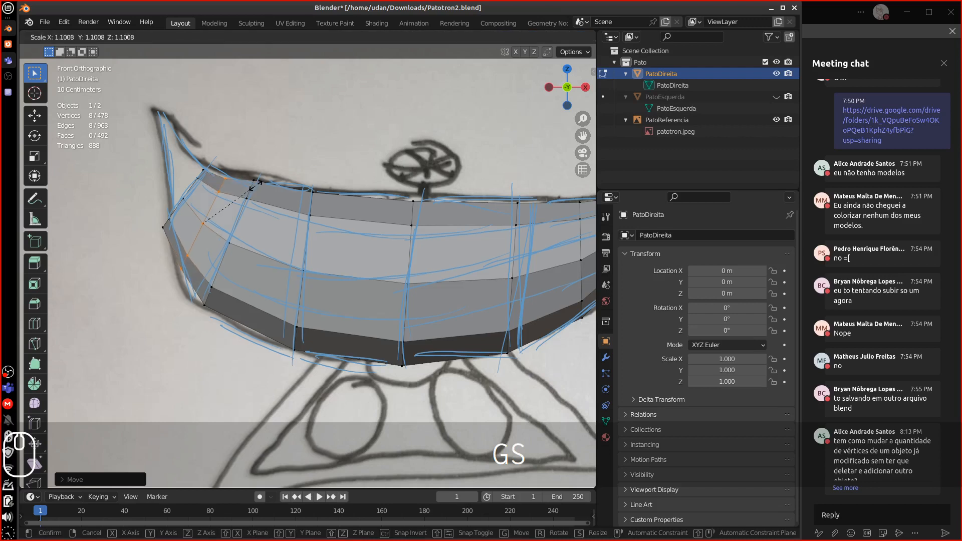
{"action": "left_click", "coordinate": [251, 186]}
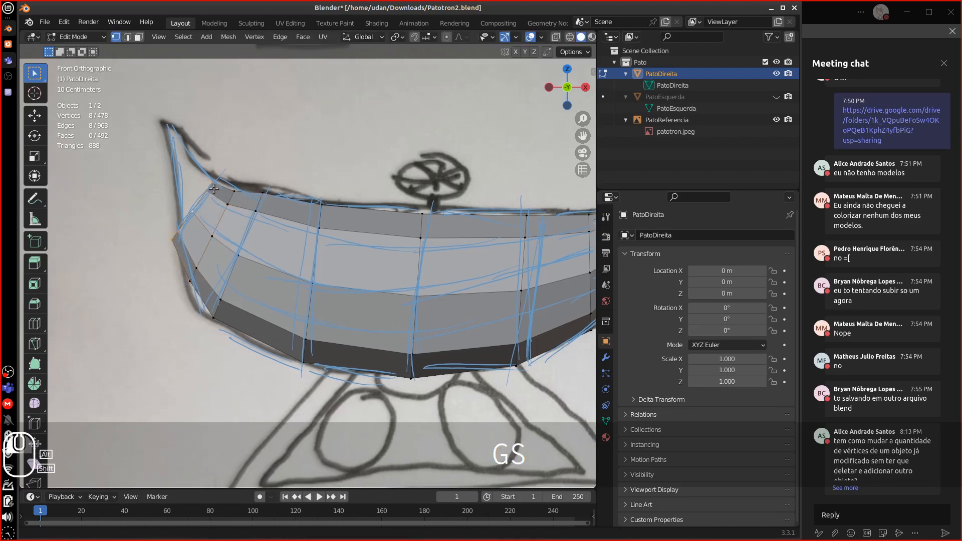
Move the tail's open end loop up and outward and shrink it to fit the drawn tail.
{"action": "middle_click_drag", "start_coordinate": [193, 187], "coordinate": [202, 198], "text": "shift"}
{"action": "key", "text": "g"}
{"action": "left_click", "coordinate": [209, 172]}
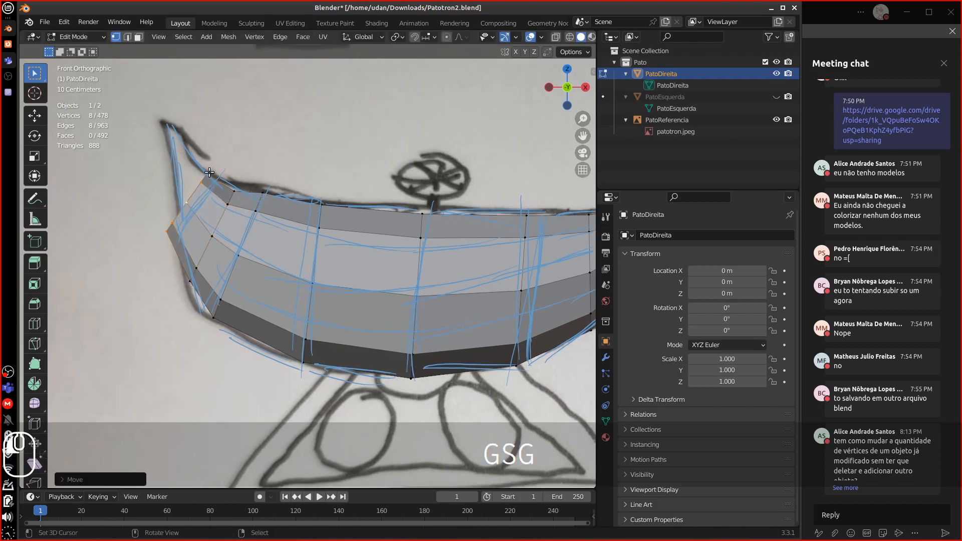
{"action": "key", "text": "s"}
{"action": "left_click", "coordinate": [219, 174]}
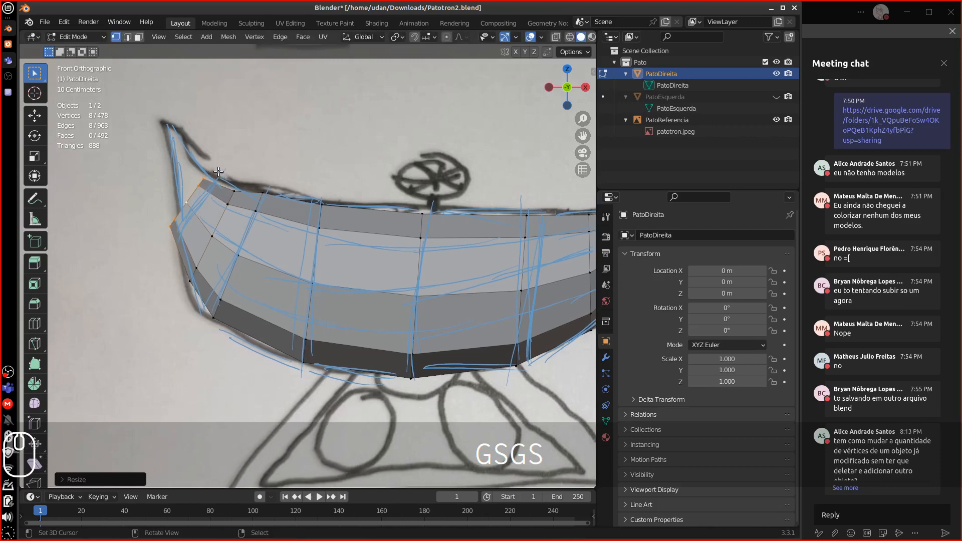
{"action": "key", "text": "g"}
{"action": "left_click", "coordinate": [222, 162]}
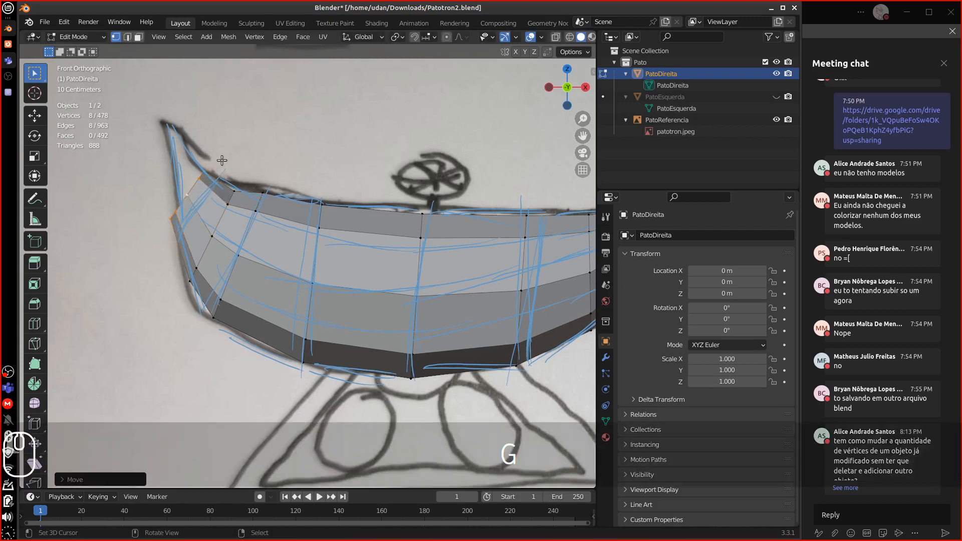
Slide the third edge loop from the tail's open end slightly toward the middle of the body.
{"action": "left_click", "coordinate": [245, 241], "text": "alt"}
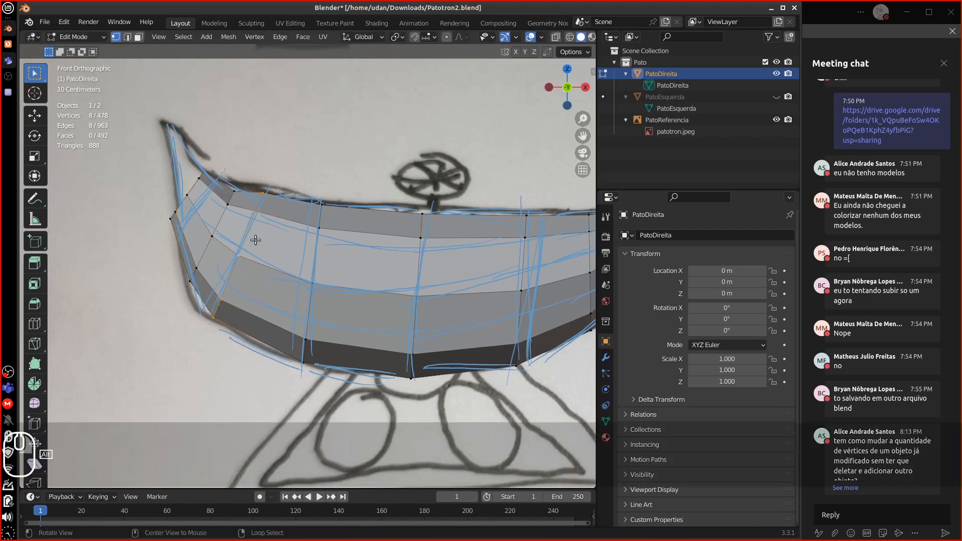
{"action": "key", "text": "g"}
{"action": "key", "text": "g"}
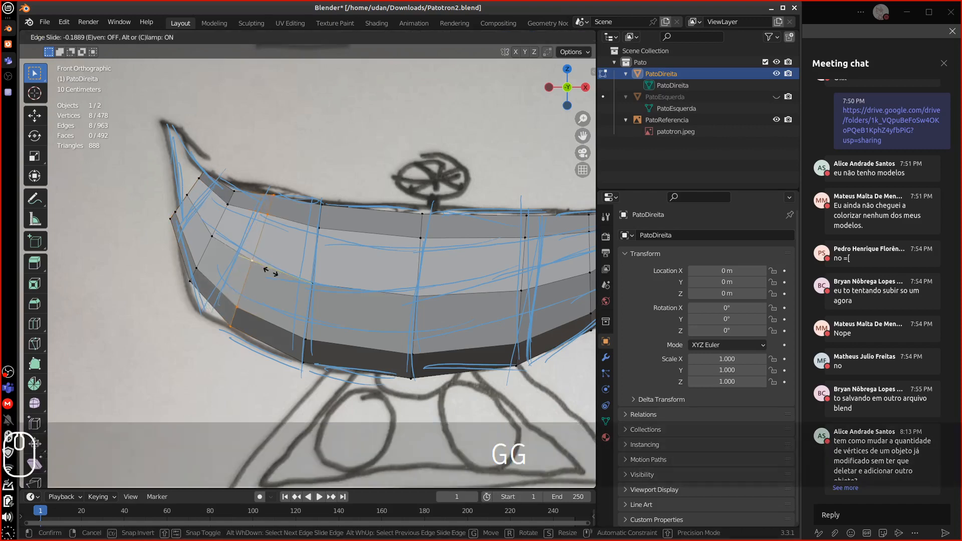
{"action": "left_click", "coordinate": [221, 253]}
Extrude the tail's open end loop toward the drawn tail tip and merge its vertices at center.
{"action": "left_click", "coordinate": [204, 252], "text": "alt"}
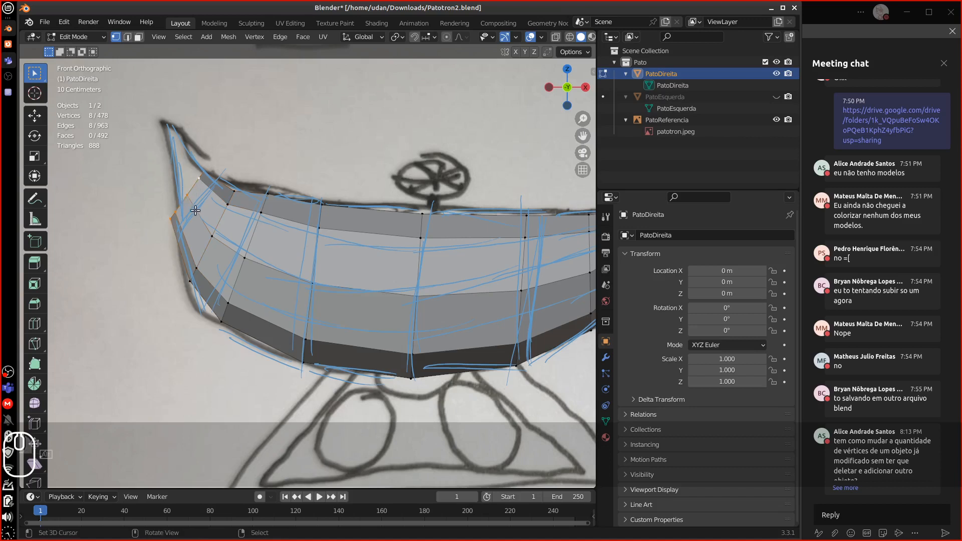
{"action": "key", "text": "e"}
{"action": "left_click", "coordinate": [168, 146]}
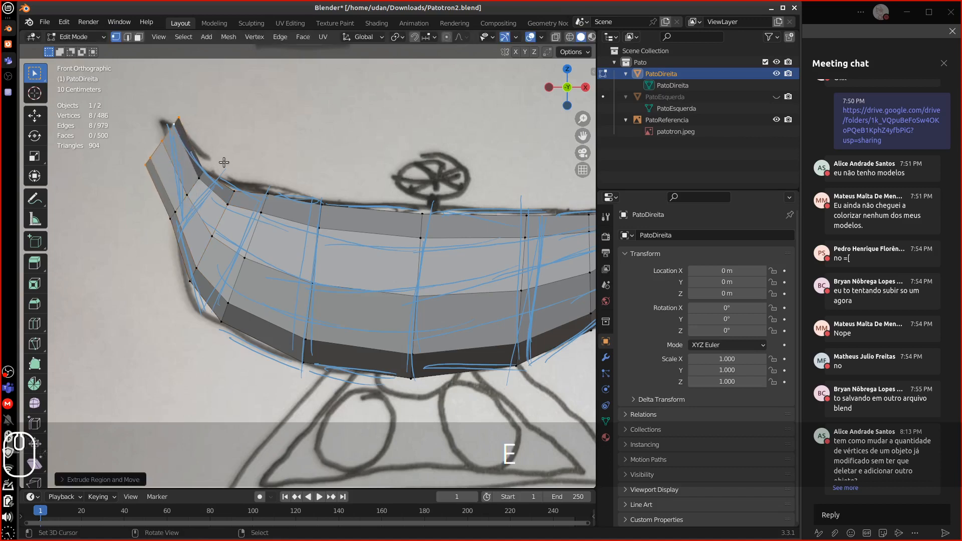
{"action": "key", "text": "m"}
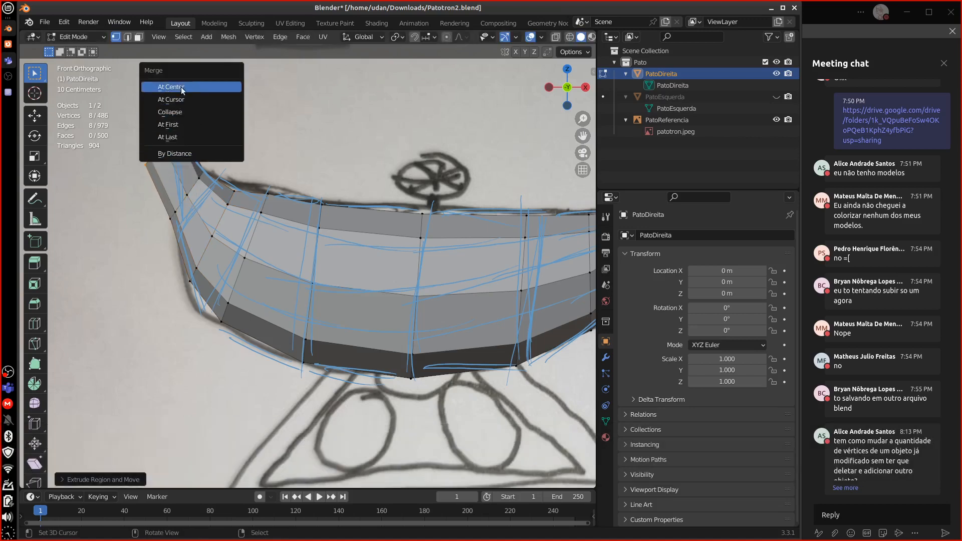
{"action": "left_click", "coordinate": [165, 88]}
Move the merged tail vertex onto the tip of the drawn tail.
{"action": "right_click", "coordinate": [165, 149]}
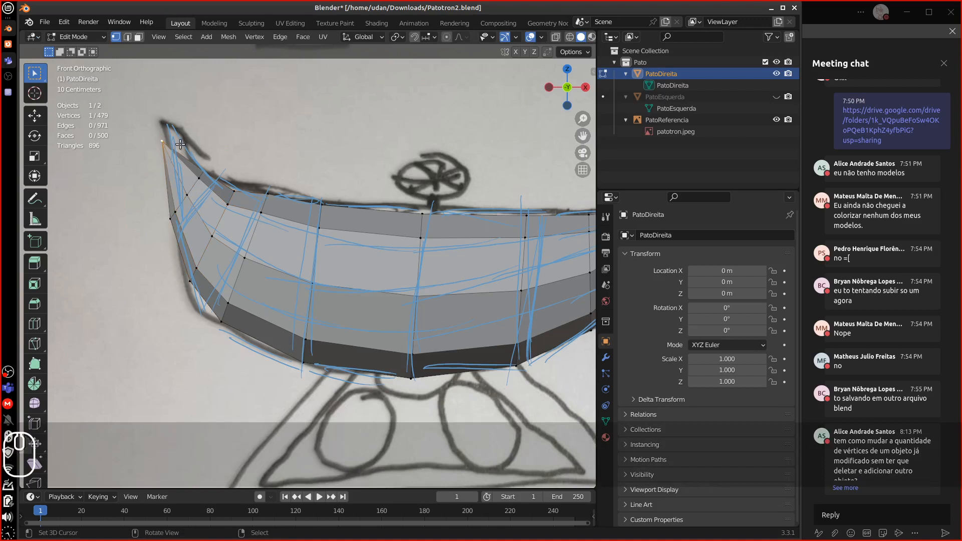
{"action": "key", "text": "g"}
{"action": "left_click", "coordinate": [188, 148]}
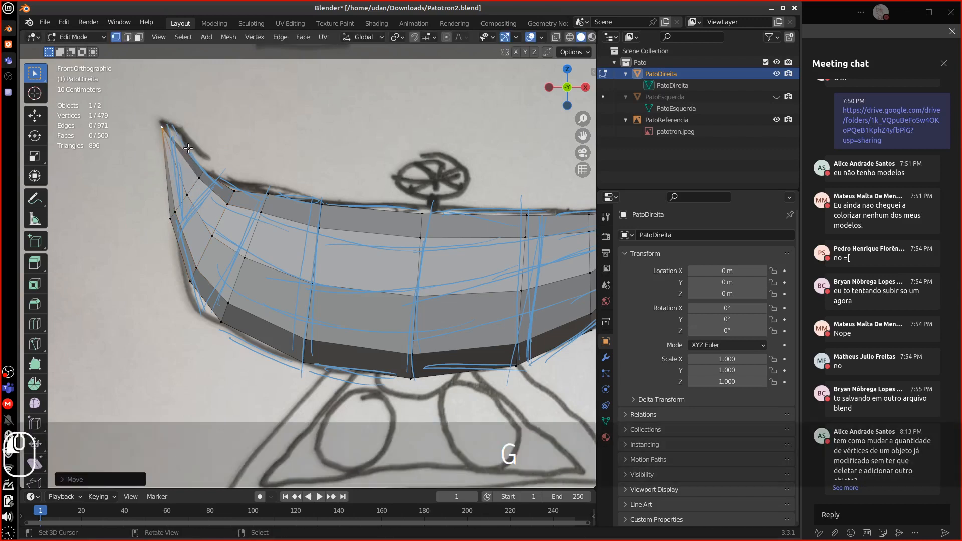
Slide the edge loop below the tail tip slightly toward the tip, by a factor of about 0.15.
{"action": "left_click", "coordinate": [191, 202], "text": "alt"}
{"action": "key", "text": "g"}
{"action": "key", "text": "g"}
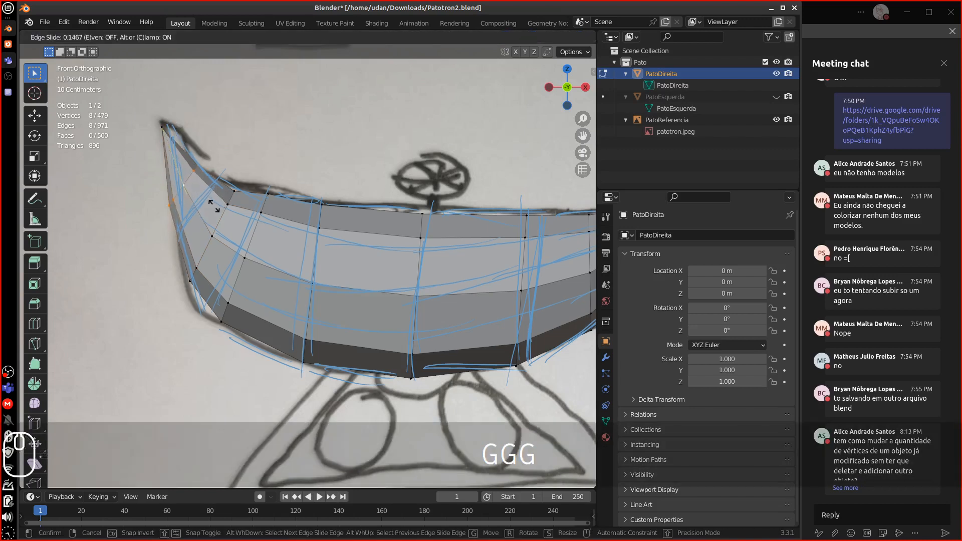
{"action": "left_click", "coordinate": [215, 206]}
Inspect the body mesh from the neck end and from angled views against the reference drawing.
{"action": "left_click_drag", "start_coordinate": [330, 282], "coordinate": [207, 268], "text": "alt+shift"}
{"action": "left_click_drag", "start_coordinate": [348, 268], "coordinate": [206, 278], "text": "alt+shift"}
{"action": "mouse_move", "coordinate": [308, 265]}
{"action": "left_mouse_down", "text": "alt+shift"}
{"action": "mouse_move", "coordinate": [209, 275]}
{"action": "mouse_move", "coordinate": [296, 253]}
{"action": "mouse_move", "coordinate": [214, 256]}
{"action": "mouse_move", "coordinate": [301, 263]}
{"action": "left_mouse_up", "text": "alt+shift"}
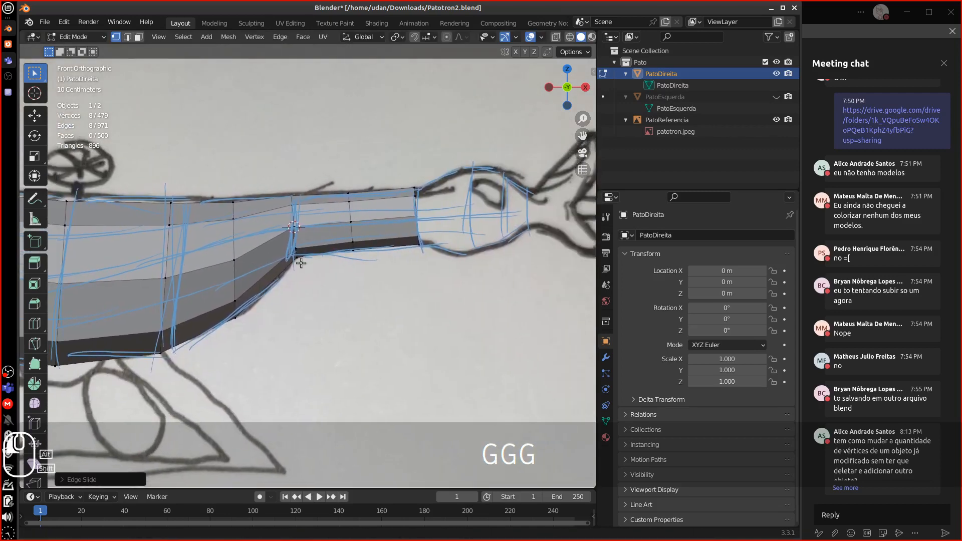
{"action": "left_click_drag", "start_coordinate": [210, 261], "coordinate": [162, 275], "text": "alt+shift"}
{"action": "key", "text": "KP_Subtract"}
{"action": "key", "text": "KP_Subtract"}
{"action": "key", "text": "KP_Subtract"}
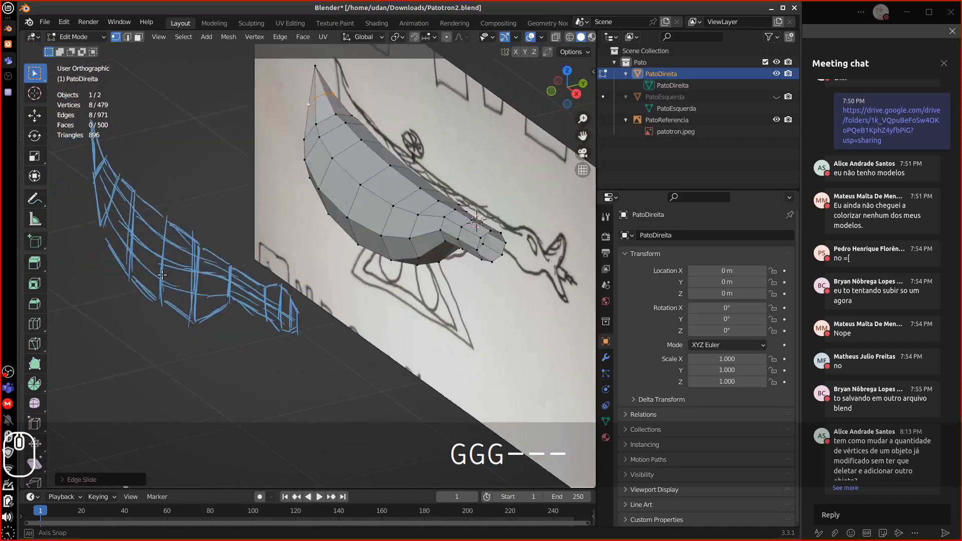
{"action": "middle_click_drag", "start_coordinate": [162, 275], "coordinate": [126, 265]}
{"action": "middle_click_drag", "start_coordinate": [268, 241], "coordinate": [431, 140]}
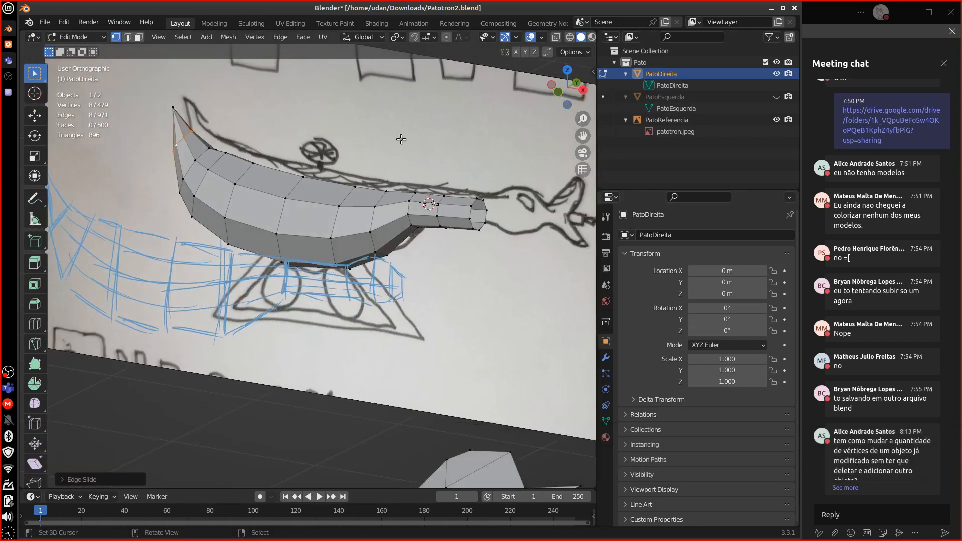
Set the PatoReferencia image's depth to Back in Object Mode and return to the front view.
{"action": "key", "text": "Tab"}
{"action": "left_click", "coordinate": [403, 130]}
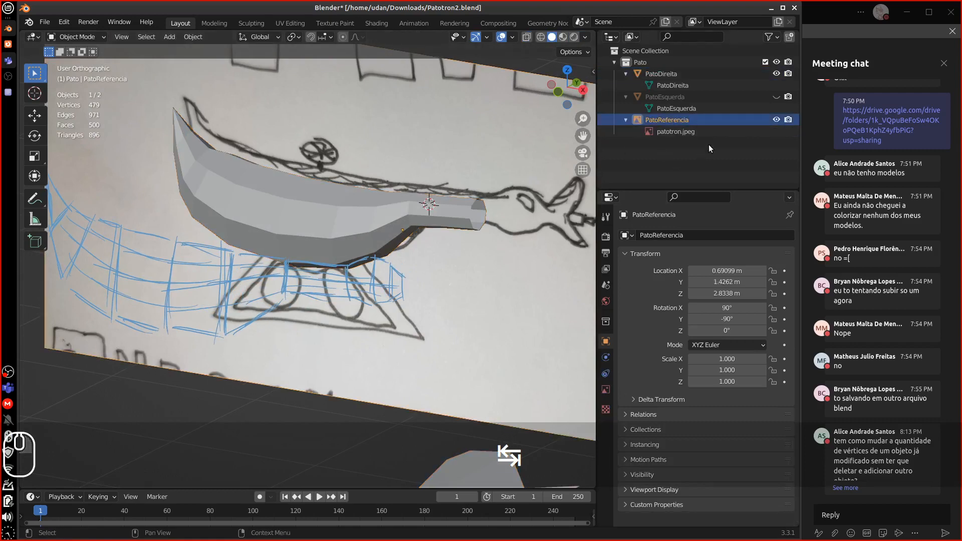
{"action": "left_click", "coordinate": [605, 390]}
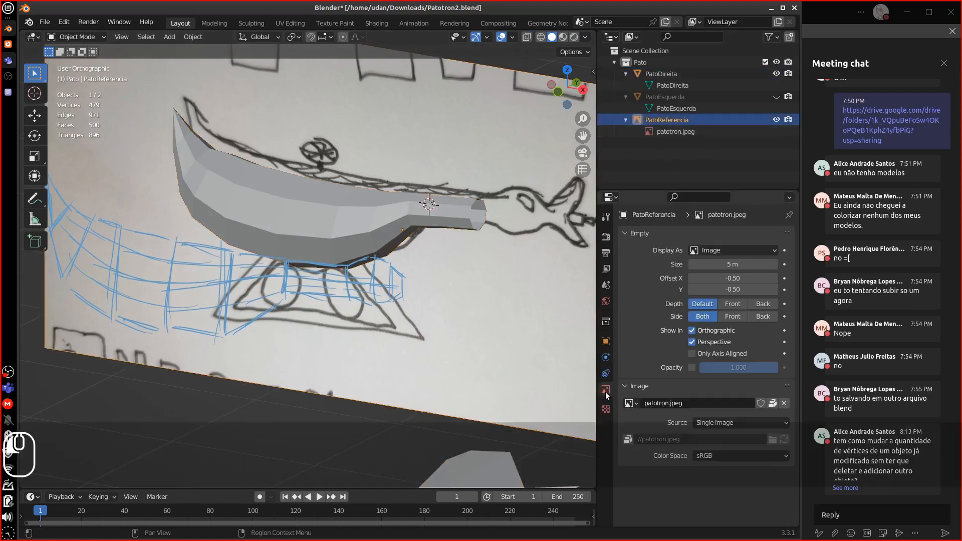
{"action": "left_click", "coordinate": [761, 305]}
{"action": "middle_click_drag", "start_coordinate": [411, 245], "coordinate": [434, 227]}
{"action": "key", "text": "1"}
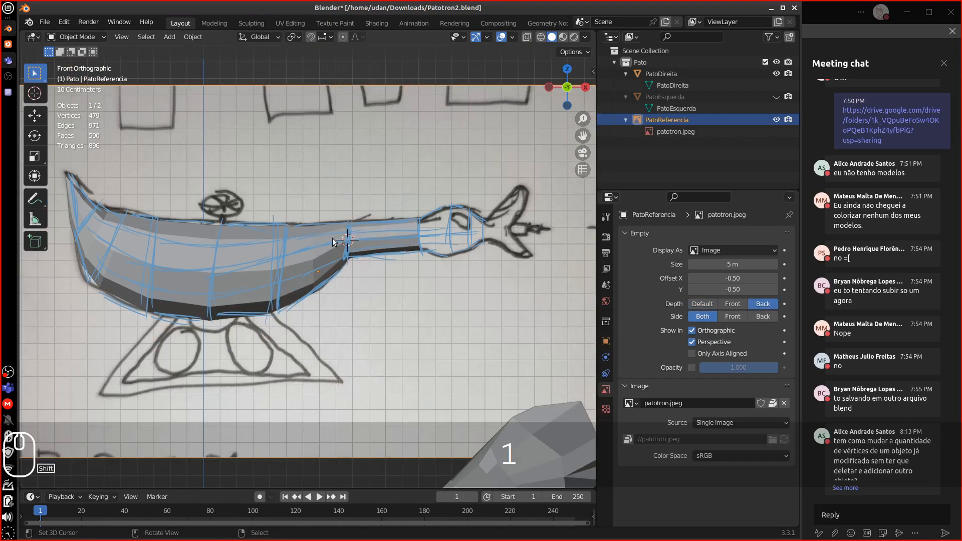
{"action": "left_click", "coordinate": [317, 267], "text": "shift"}
{"action": "key", "text": "equal"}
{"action": "key", "text": "equal"}
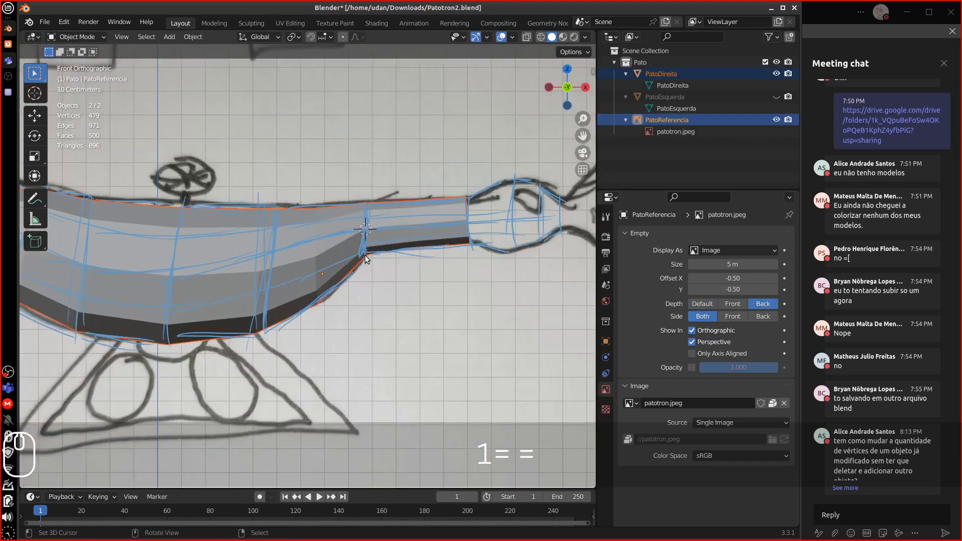
{"action": "key", "text": "ctrl+z"}
Extrude PatoDireita's open neck loop into the drawn head in Edit Mode and scale it up about 1.6 times to the outline.
{"action": "middle_click_drag", "start_coordinate": [378, 255], "coordinate": [390, 260], "text": "shift"}
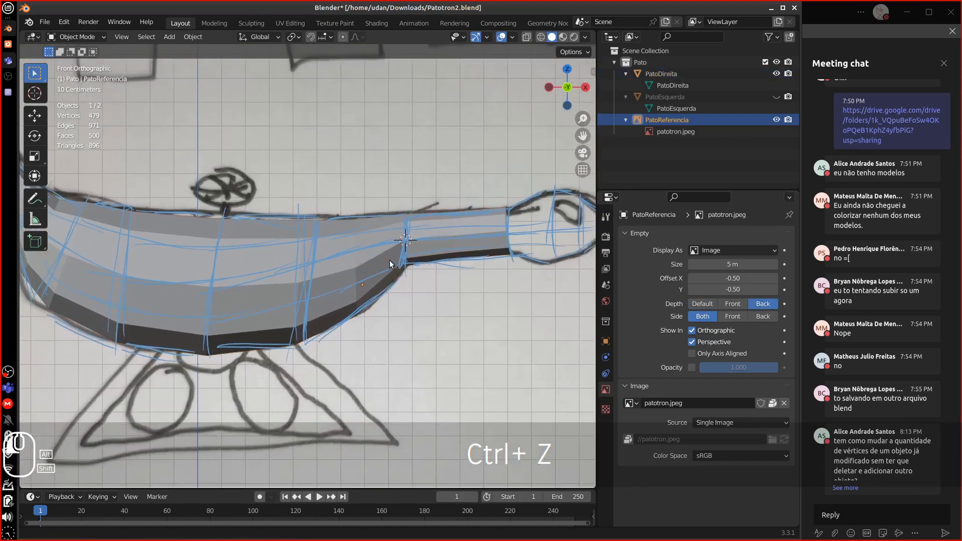
{"action": "mouse_move", "coordinate": [446, 242]}
{"action": "middle_mouse_down", "text": "shift"}
{"action": "mouse_move", "coordinate": [334, 265]}
{"action": "mouse_move", "coordinate": [375, 261]}
{"action": "mouse_move", "coordinate": [345, 262]}
{"action": "middle_mouse_up", "text": "shift"}
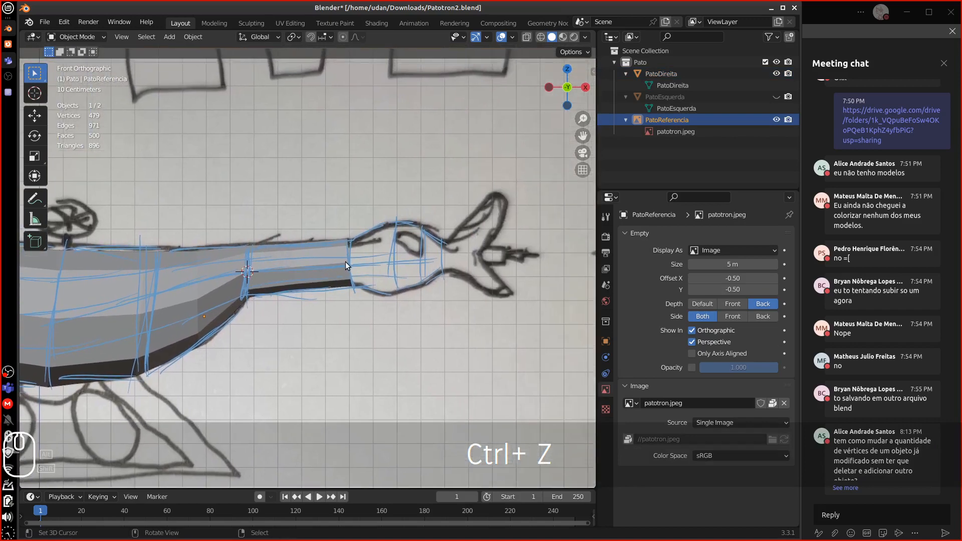
{"action": "key", "text": "equal"}
{"action": "key", "text": "Tab"}
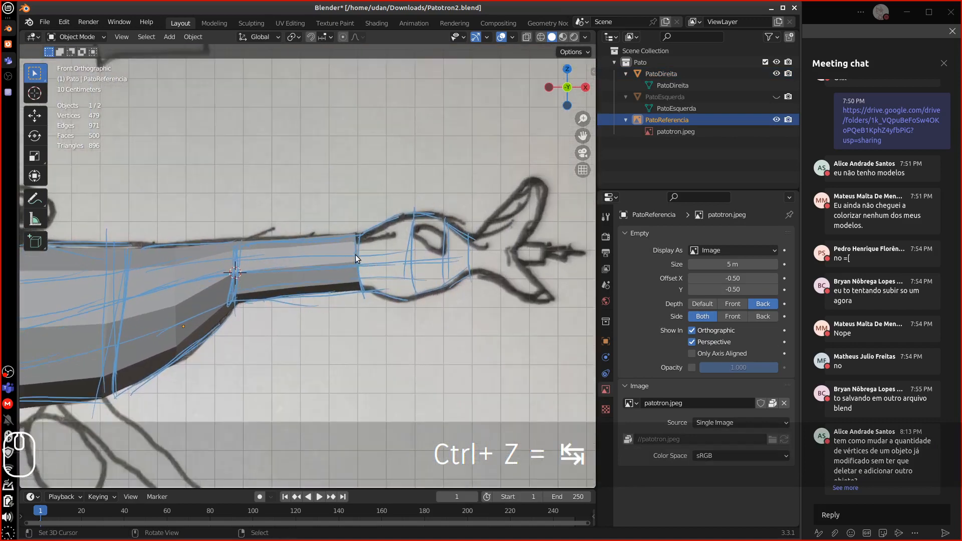
{"action": "right_click", "coordinate": [356, 256]}
{"action": "key", "text": "Tab"}
{"action": "right_click", "coordinate": [360, 255], "text": "alt"}
{"action": "left_click_drag", "start_coordinate": [374, 253], "coordinate": [325, 256], "text": "alt+shift"}
{"action": "key", "text": "e"}
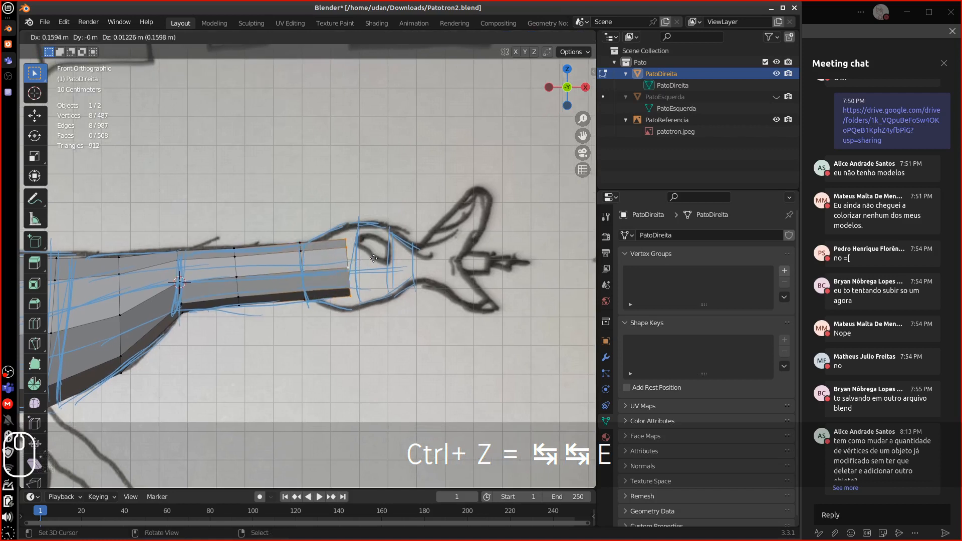
{"action": "left_click", "coordinate": [367, 258]}
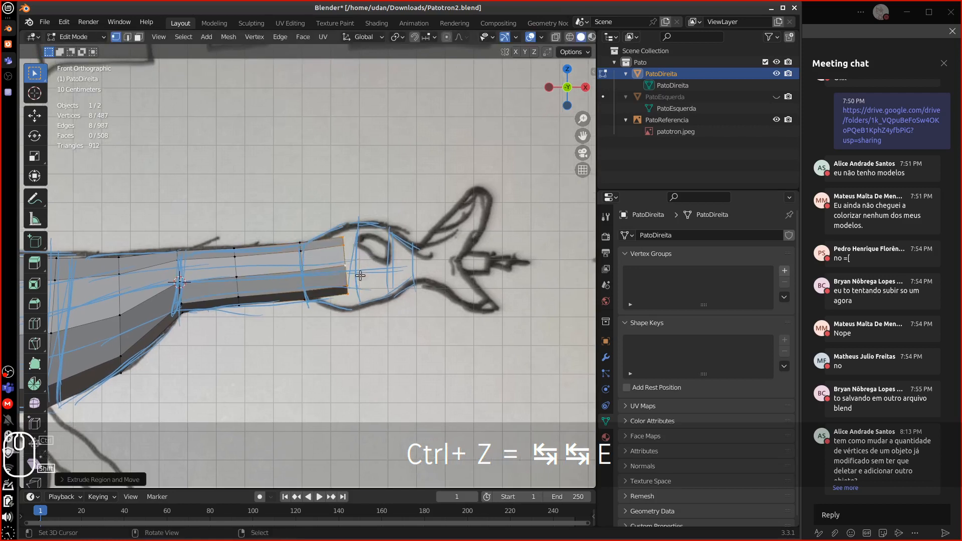
{"action": "key", "text": "s"}
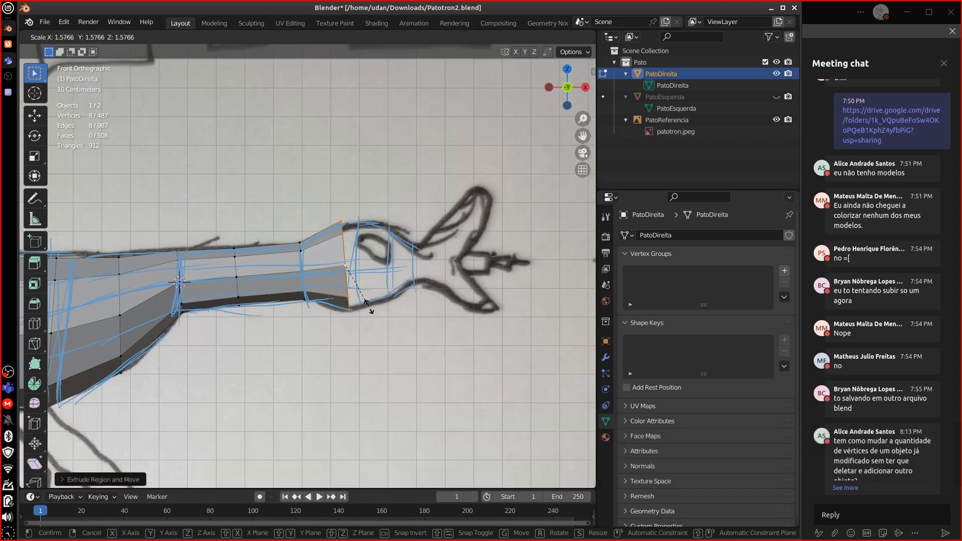
{"action": "left_click", "coordinate": [369, 307]}
Extrude the head end to the far side of the drawn eye and scale both head loops down slightly to fit the outline.
{"action": "key", "text": "e"}
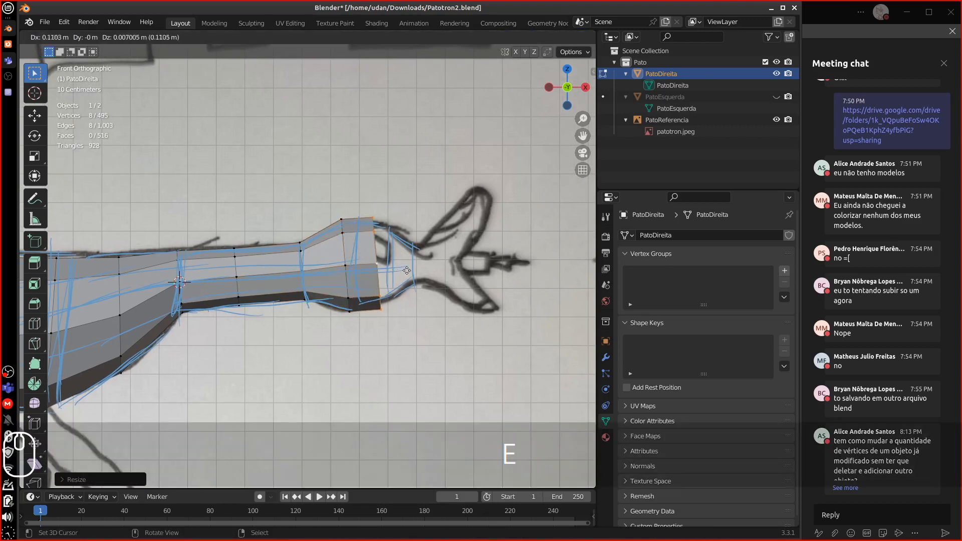
{"action": "left_click", "coordinate": [413, 268]}
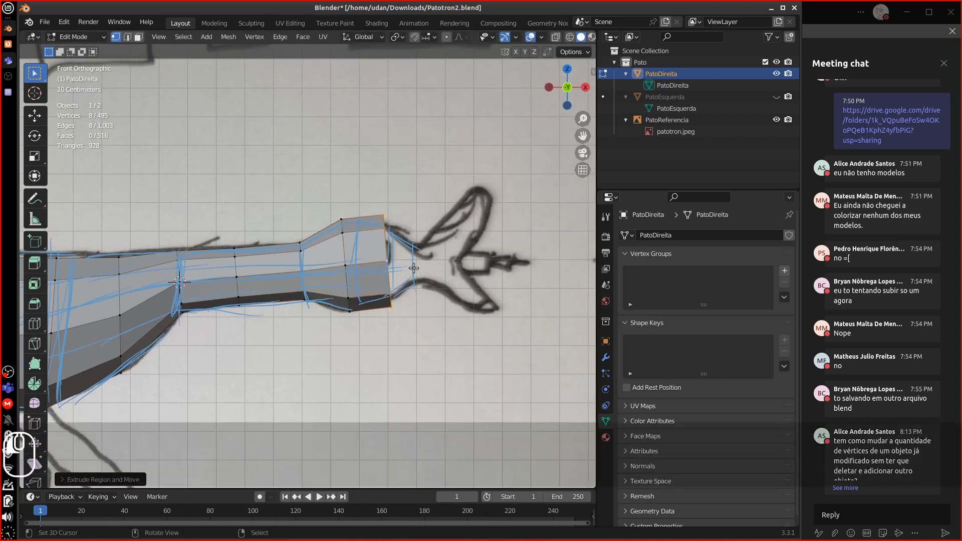
{"action": "left_click", "coordinate": [345, 248], "text": "alt"}
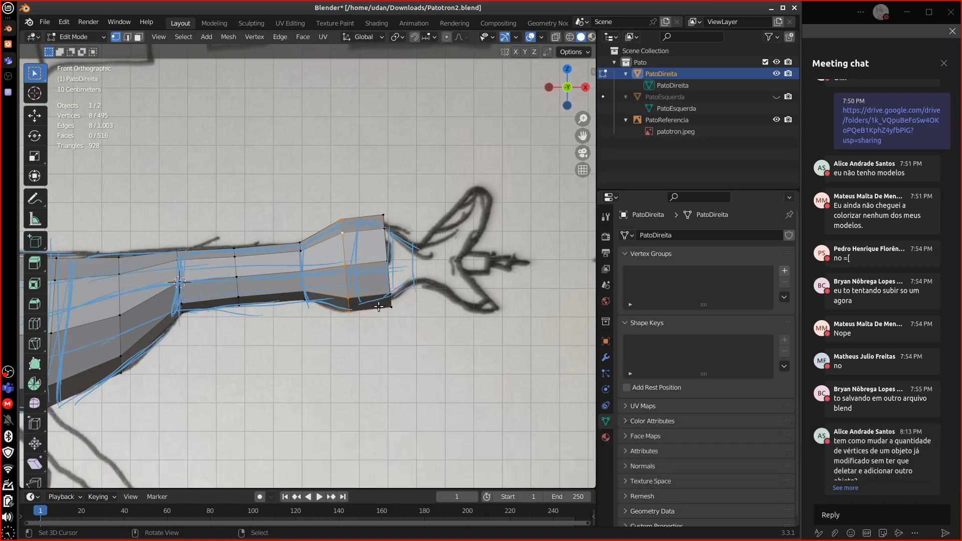
{"action": "key", "text": "s"}
{"action": "left_click", "coordinate": [378, 299]}
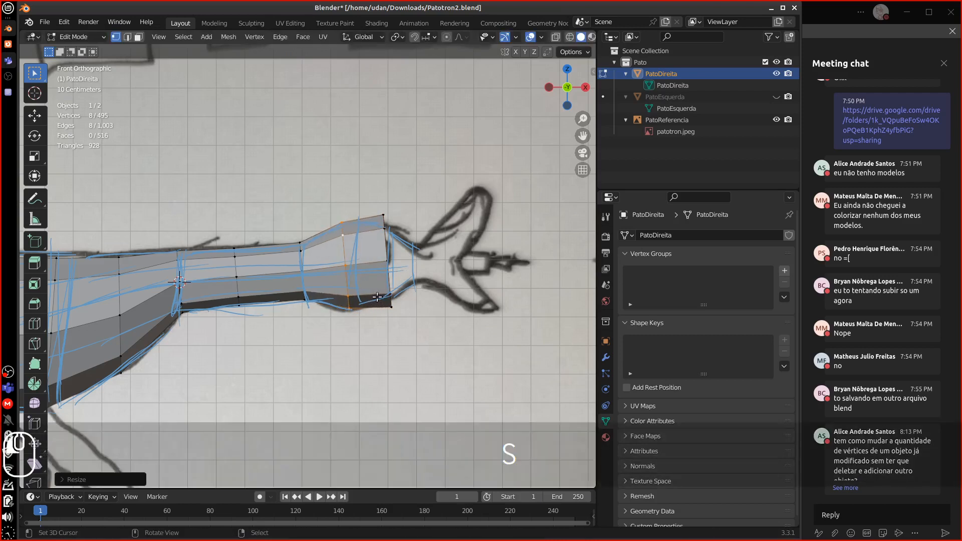
{"action": "left_click", "coordinate": [401, 313], "text": "alt"}
{"action": "key", "text": "s"}
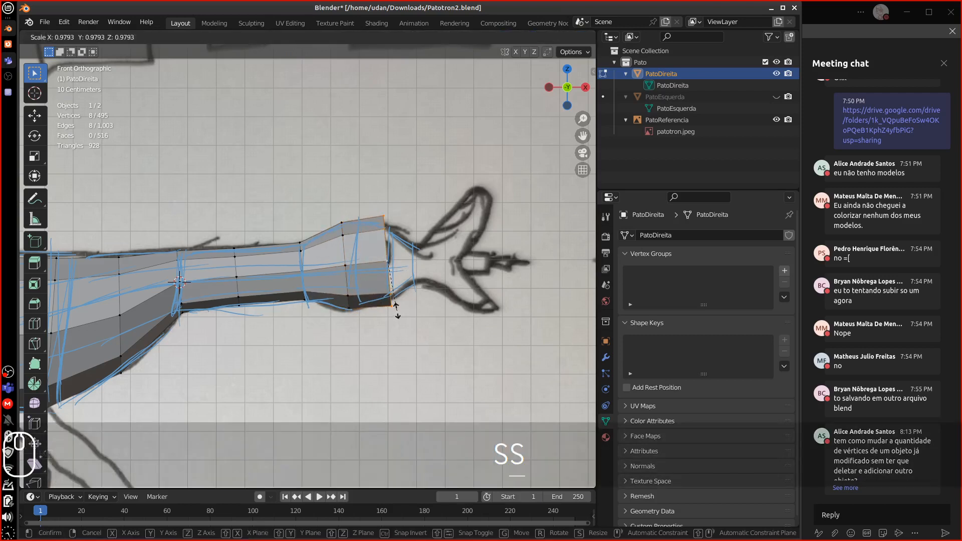
{"action": "left_click", "coordinate": [392, 300]}
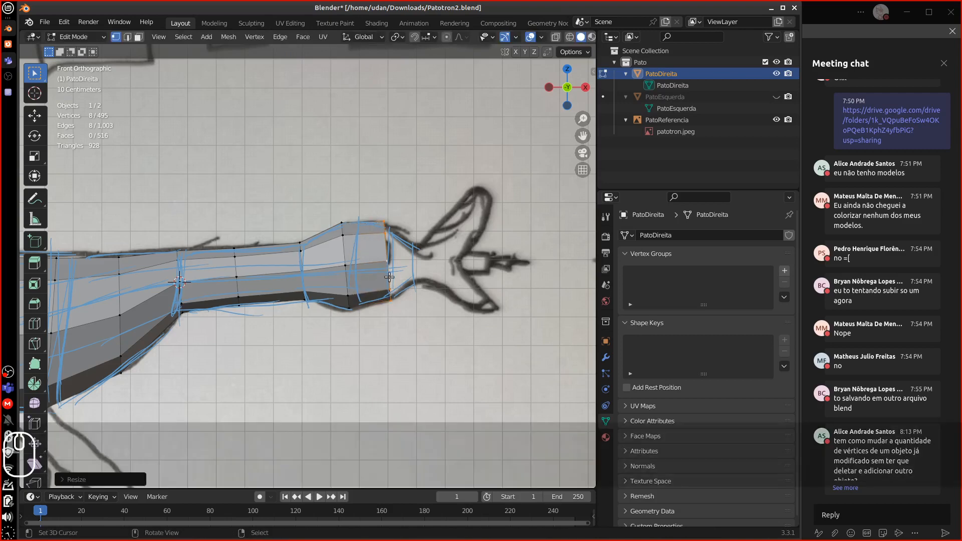
Extrude the head's end loop about 0.11 m to the base of the beak and scale it to about 0.53.
{"action": "key", "text": "e"}
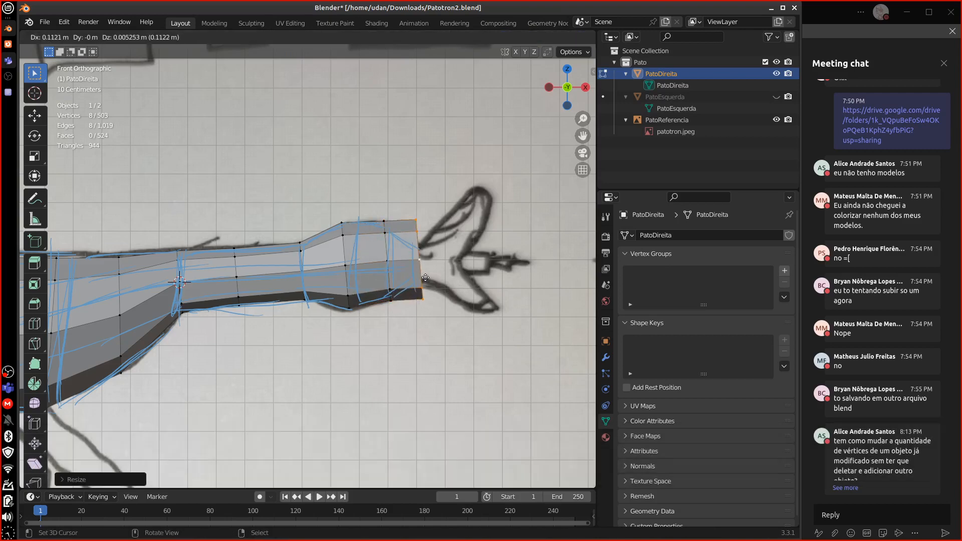
{"action": "left_click", "coordinate": [427, 295]}
{"action": "key", "text": "s"}
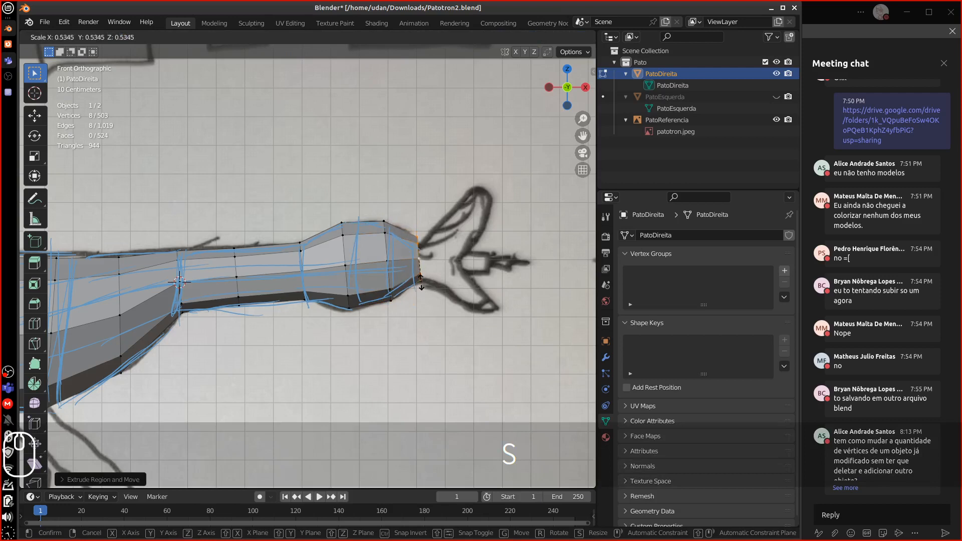
{"action": "left_click", "coordinate": [421, 278]}
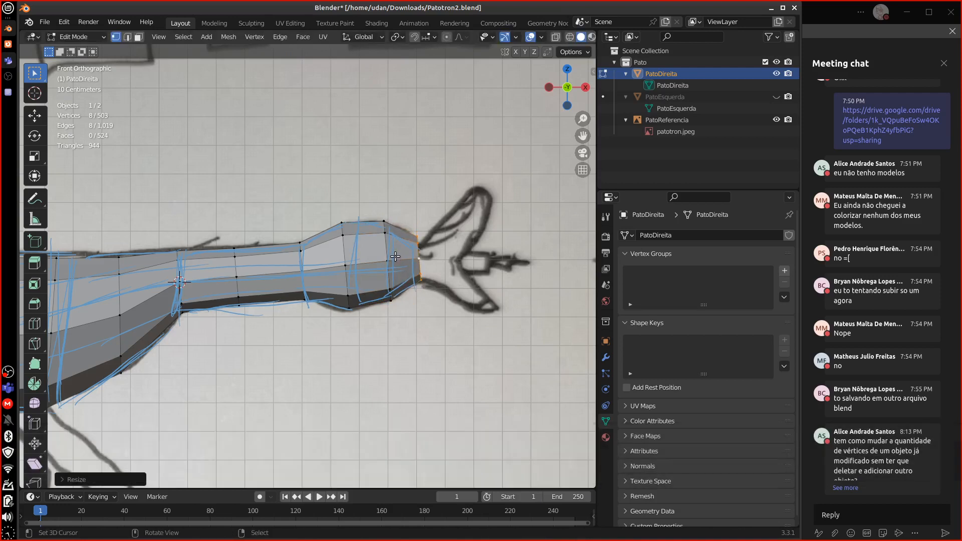
Add a loop cut through the head between its two widest loops and scale it up slightly to the drawn outline.
{"action": "key", "text": "ctrl+r"}
{"action": "left_click", "coordinate": [375, 295]}
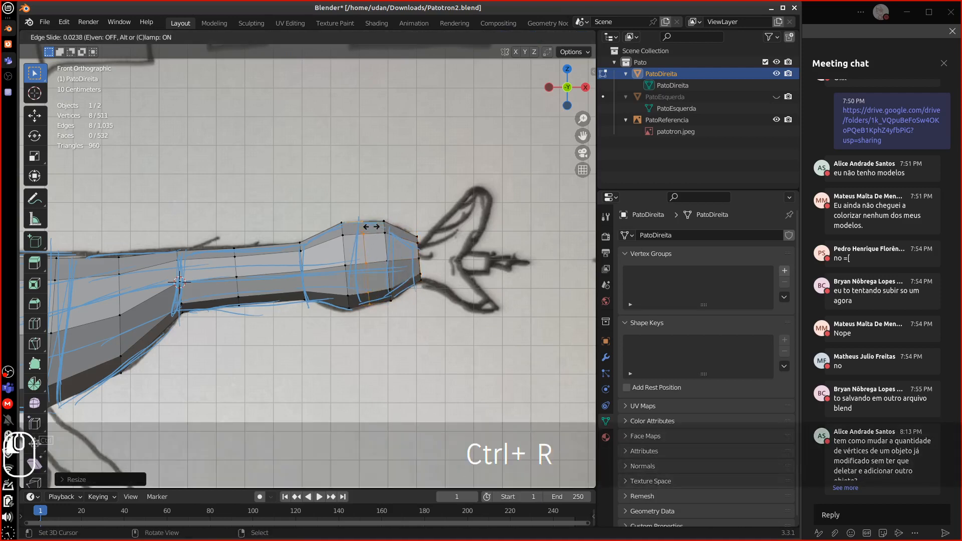
{"action": "key", "text": "Escape"}
{"action": "key", "text": "s"}
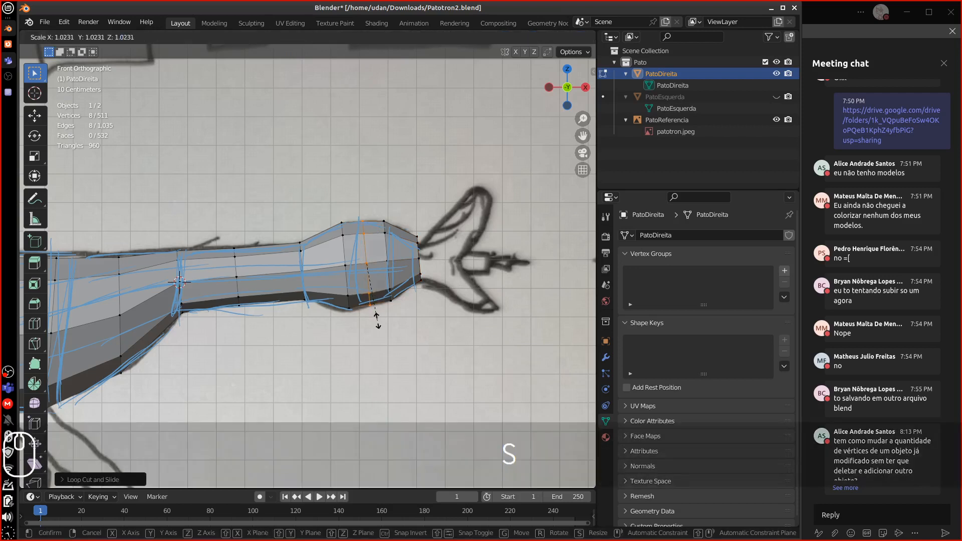
{"action": "left_click", "coordinate": [377, 320]}
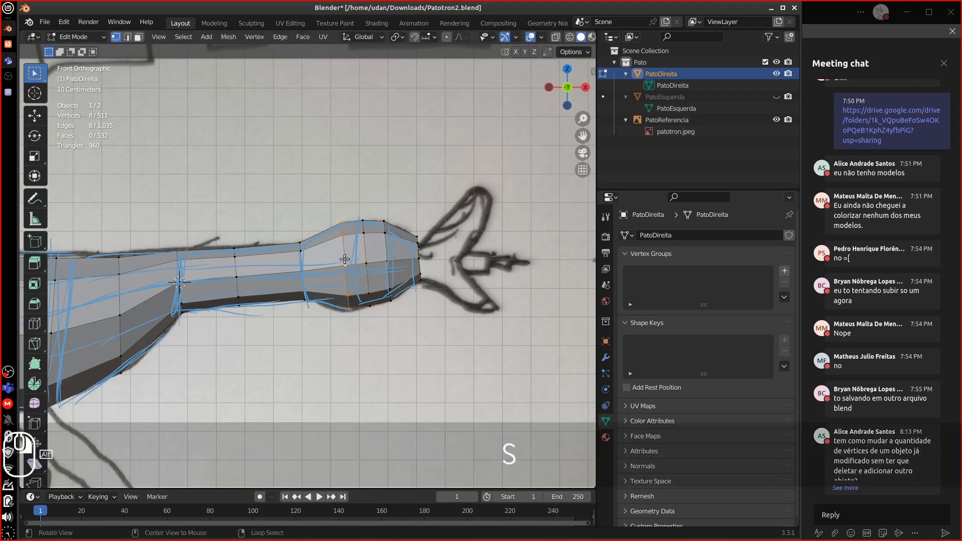
Edge-slide the head loop behind the new cut about 0.32 toward the neck, and slide the loop in front of it toward the beak.
{"action": "key", "text": "g"}
{"action": "key", "text": "g"}
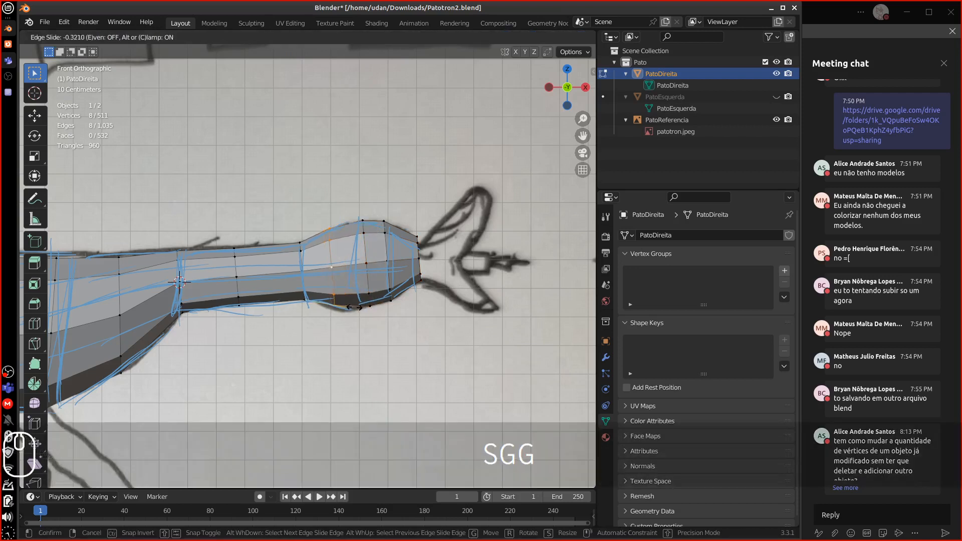
{"action": "left_click", "coordinate": [351, 285]}
{"action": "left_click", "coordinate": [386, 253], "text": "alt"}
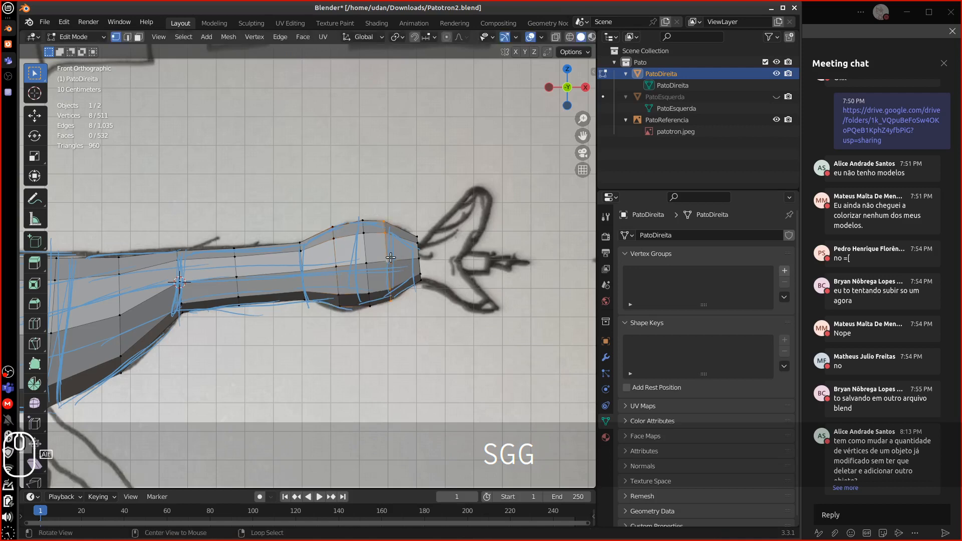
{"action": "key", "text": "g"}
{"action": "key", "text": "Escape"}
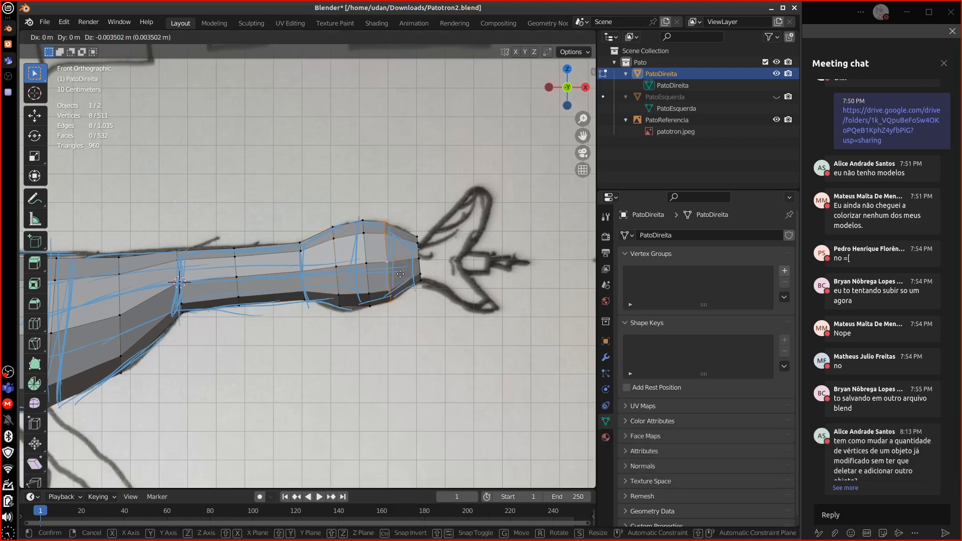
{"action": "key", "text": "g"}
{"action": "key", "text": "g"}
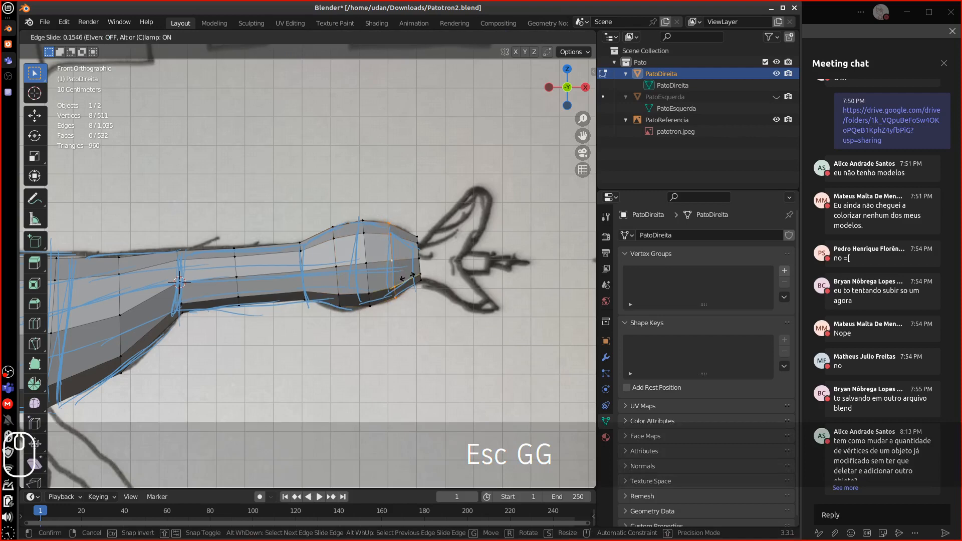
{"action": "left_click", "coordinate": [396, 301]}
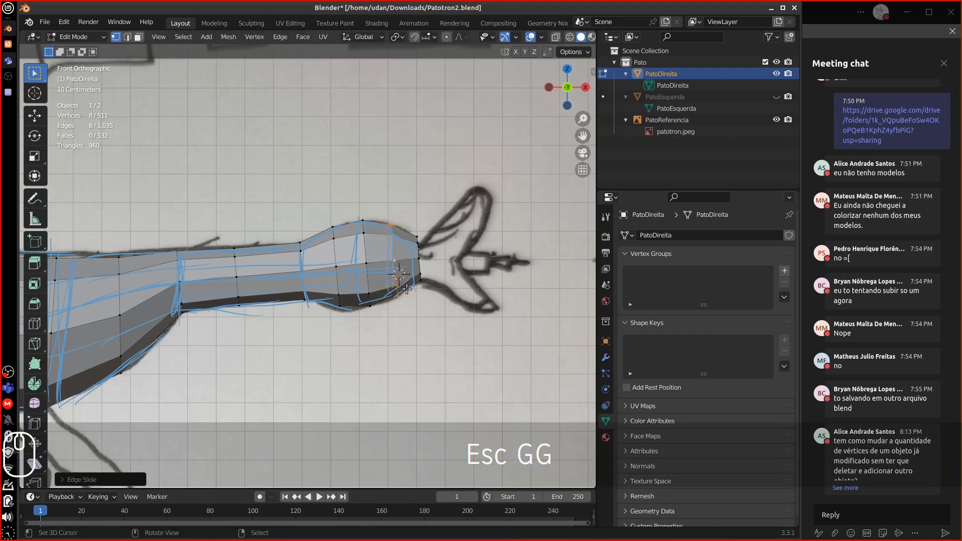
Review the whole duck mesh against the reference drawing, from the belly along the neck to the head and beak.
{"action": "scroll", "coordinate": [406, 289], "scroll_direction": "down", "scroll_amount": 8}
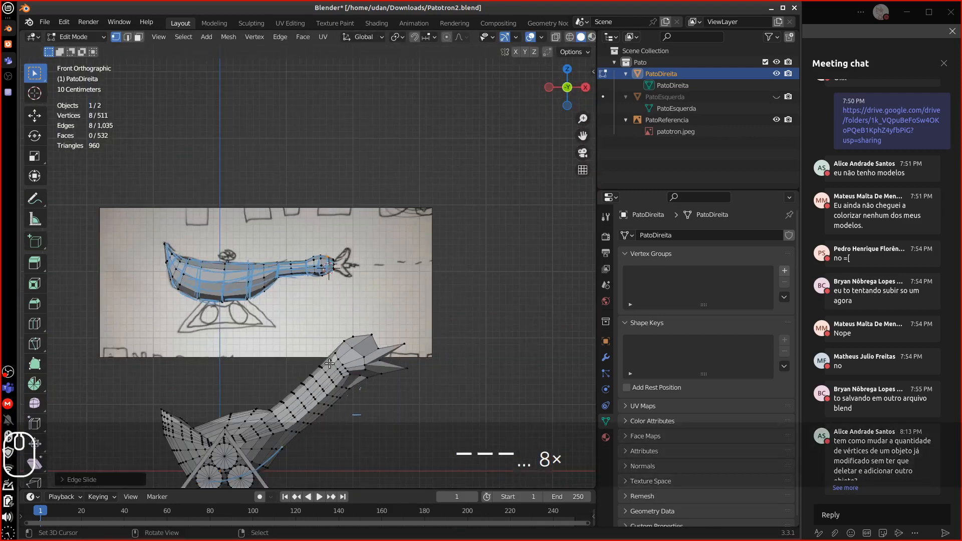
{"action": "middle_click_drag", "start_coordinate": [305, 340], "coordinate": [319, 272], "text": "shift"}
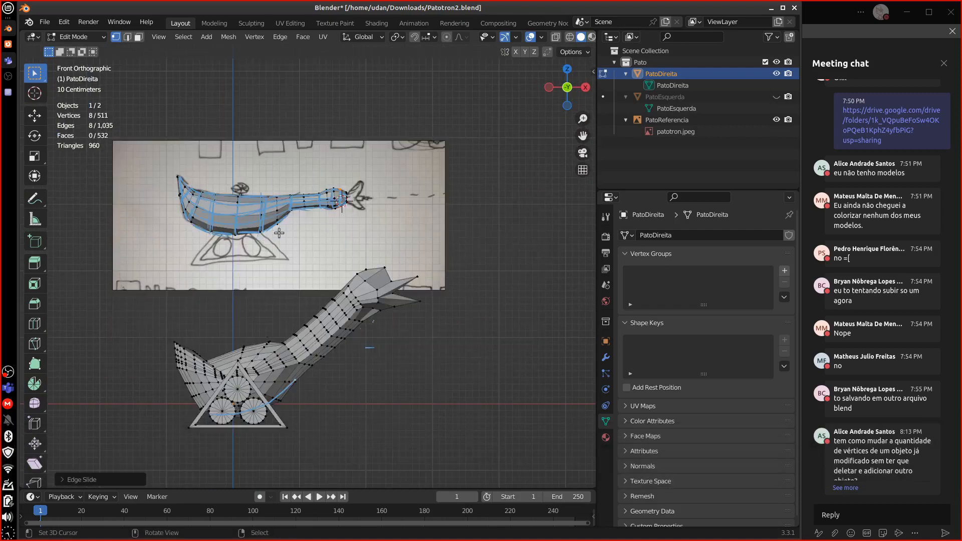
{"action": "scroll", "coordinate": [312, 233], "scroll_direction": "up", "scroll_amount": 2}
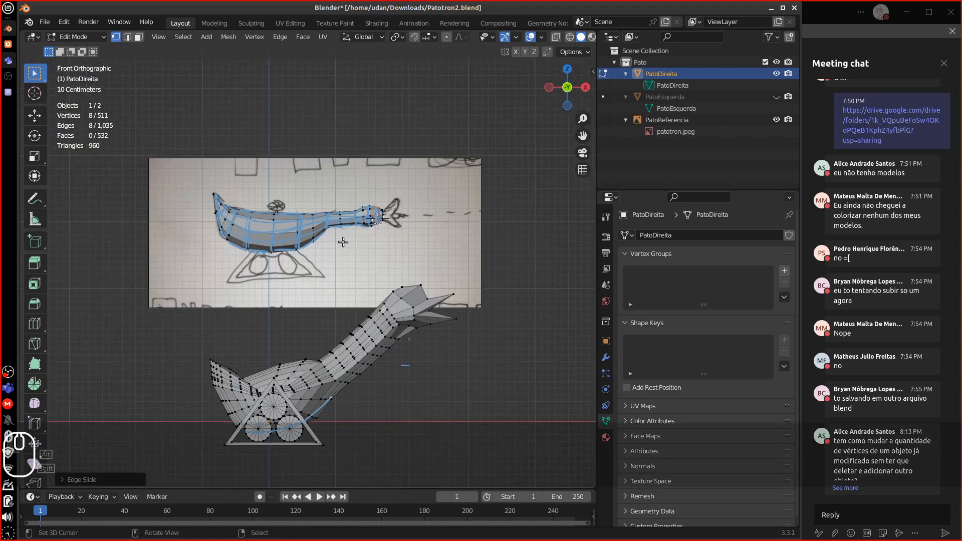
{"action": "scroll", "coordinate": [342, 240], "scroll_direction": "up", "scroll_amount": 5}
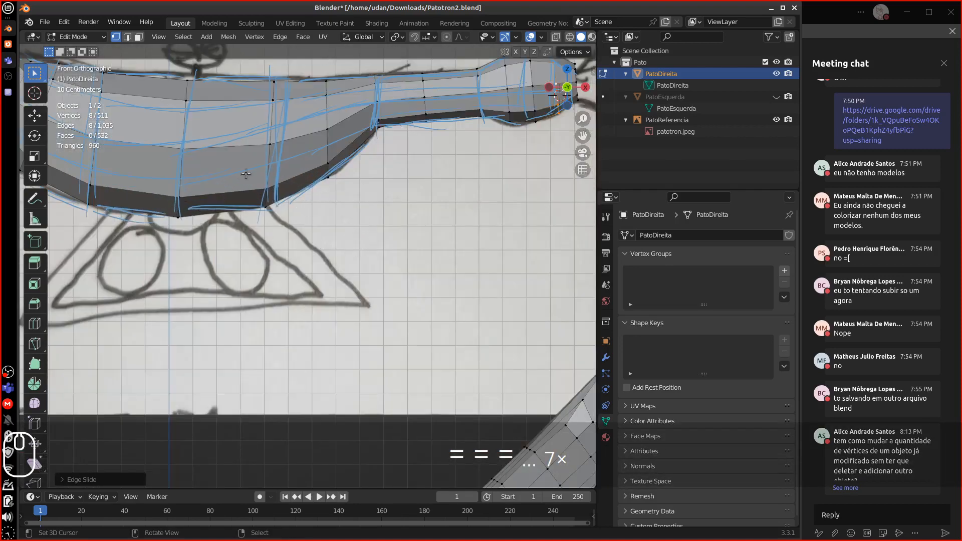
{"action": "left_click", "coordinate": [265, 206], "text": "shift"}
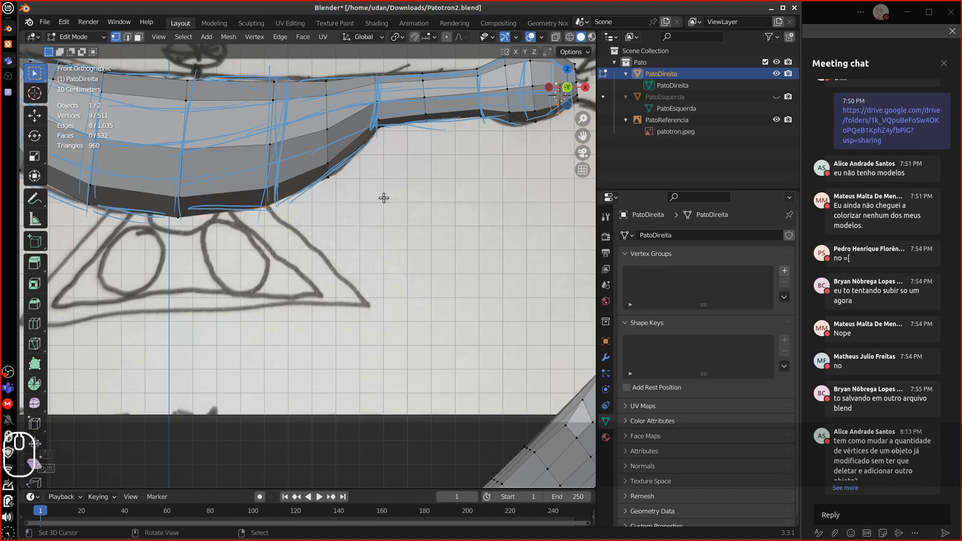
{"action": "middle_click_drag", "start_coordinate": [384, 198], "coordinate": [325, 267], "text": "shift"}
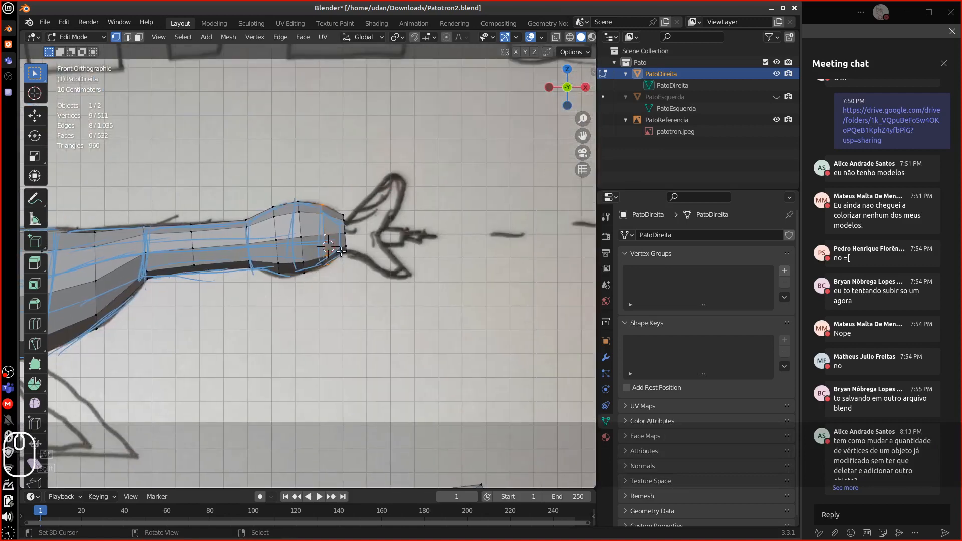
{"action": "scroll", "coordinate": [341, 252], "scroll_direction": "up", "scroll_amount": 5}
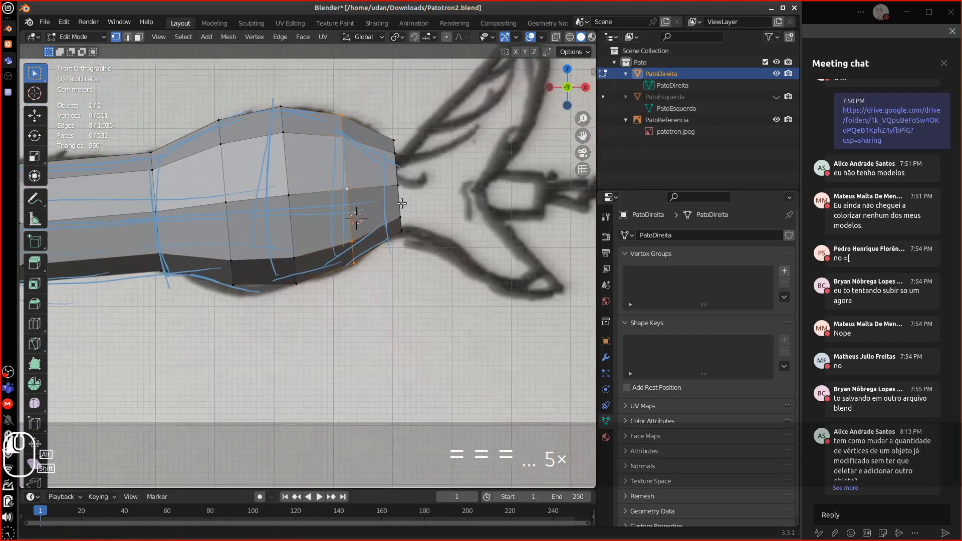
{"action": "middle_click_drag", "start_coordinate": [402, 203], "coordinate": [288, 299], "text": "shift"}
Select the two vertices of the near upper edge on the head's open end at the beak base, and return to the front view.
{"action": "left_click", "coordinate": [287, 250]}
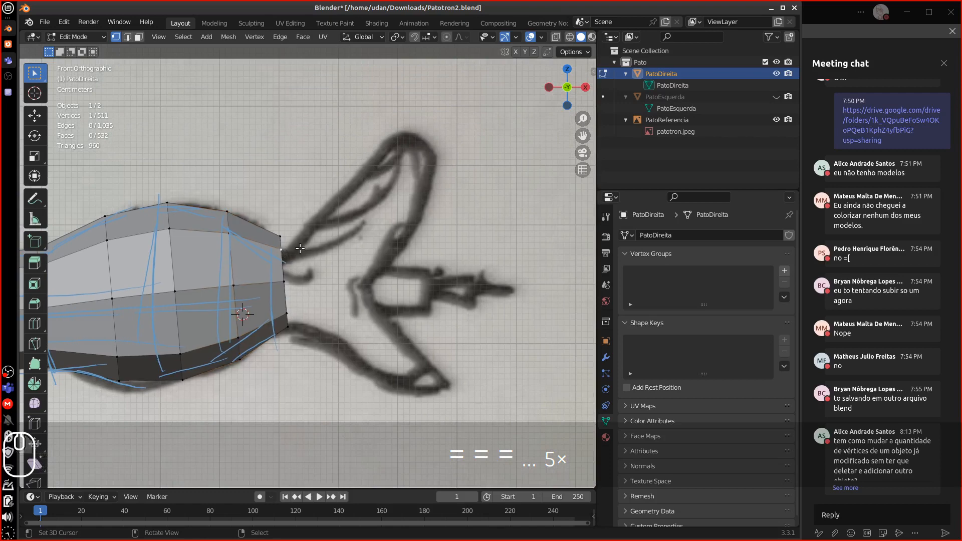
{"action": "middle_click_drag", "start_coordinate": [300, 249], "coordinate": [255, 256]}
{"action": "middle_click_drag", "start_coordinate": [404, 238], "coordinate": [246, 243], "text": "shift"}
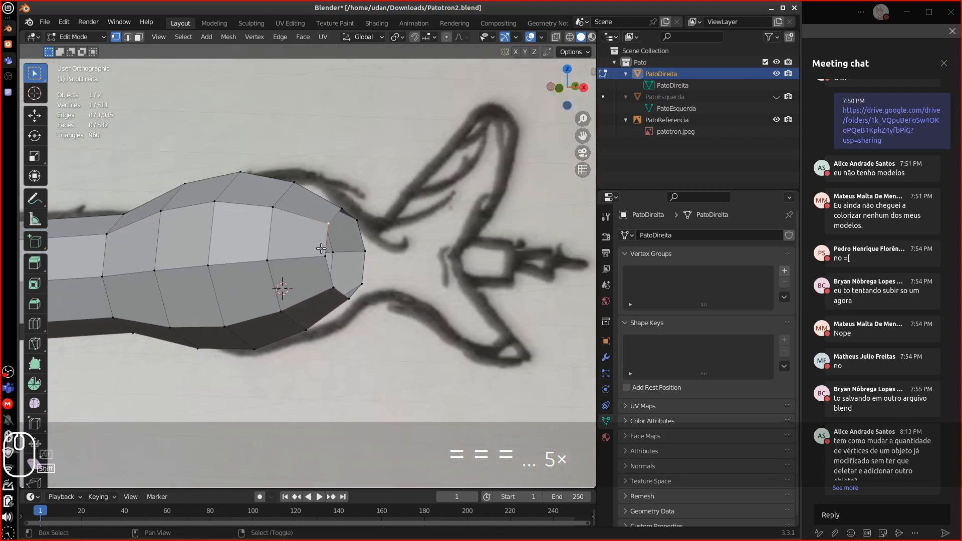
{"action": "left_click", "coordinate": [319, 226], "text": "shift"}
{"action": "key", "text": "1"}
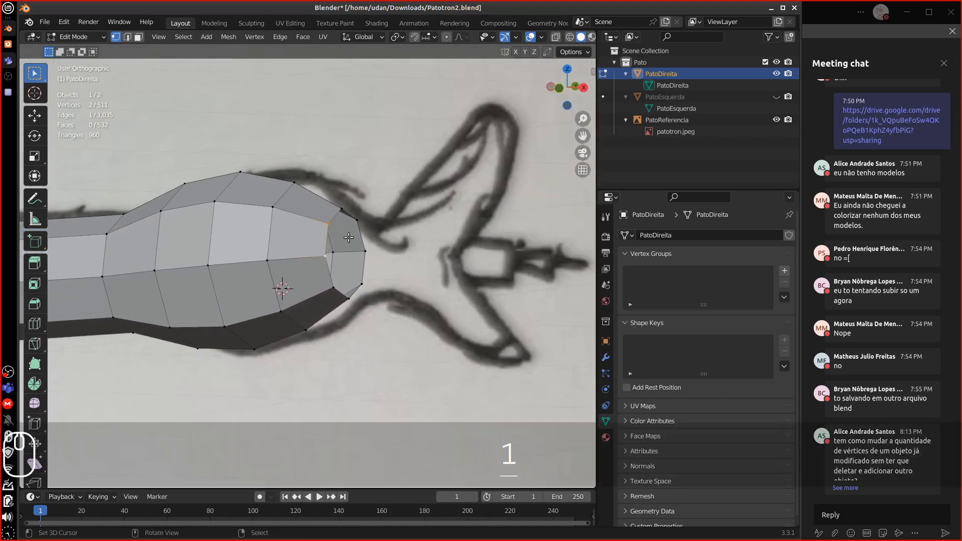
{"action": "left_click_drag", "start_coordinate": [94, 277], "coordinate": [173, 271], "text": "alt+shift"}
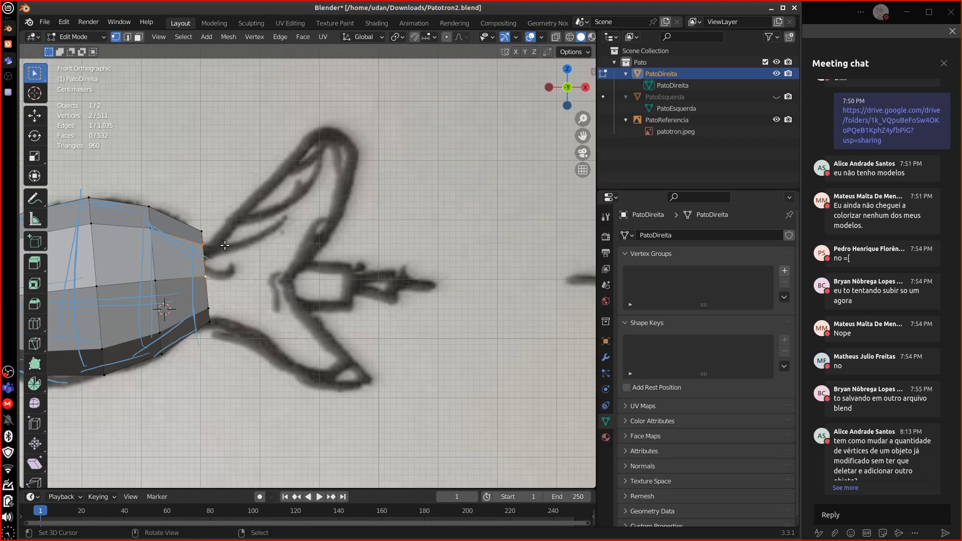
Annotate the upper and lower beak outlines over the reference drawing in the front view, with cross lines marking their segments.
{"action": "key", "text": "d"}
{"action": "left_click_drag", "start_coordinate": [205, 245], "coordinate": [248, 219]}
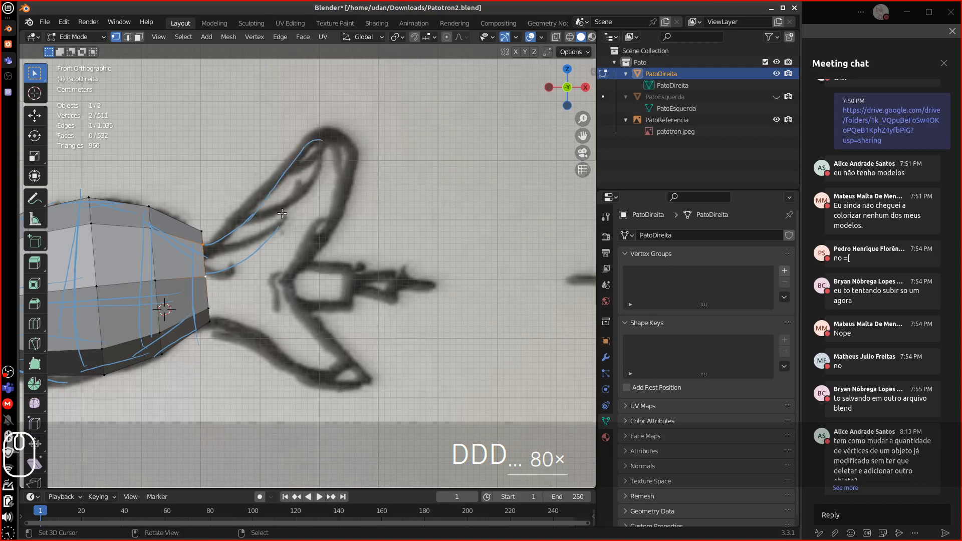
{"action": "left_click_drag", "start_coordinate": [293, 209], "coordinate": [325, 157]}
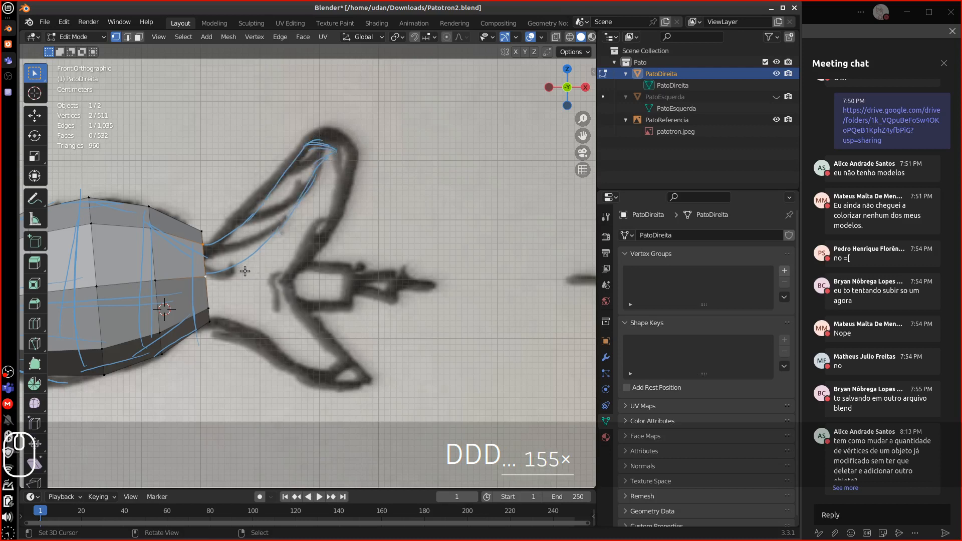
{"action": "mouse_move", "coordinate": [209, 280]}
{"action": "left_mouse_down"}
{"action": "mouse_move", "coordinate": [243, 292]}
{"action": "mouse_move", "coordinate": [211, 310]}
{"action": "mouse_move", "coordinate": [288, 331]}
{"action": "left_mouse_up"}
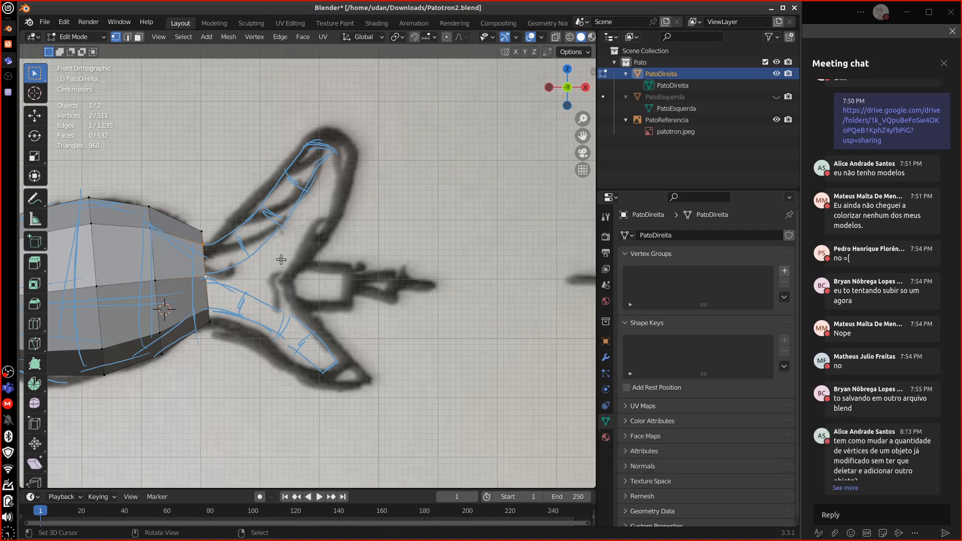
Annotate the beak's plan shape in the top view, with flared double lines on both sides and a curved tip.
{"action": "key", "text": "KP_7"}
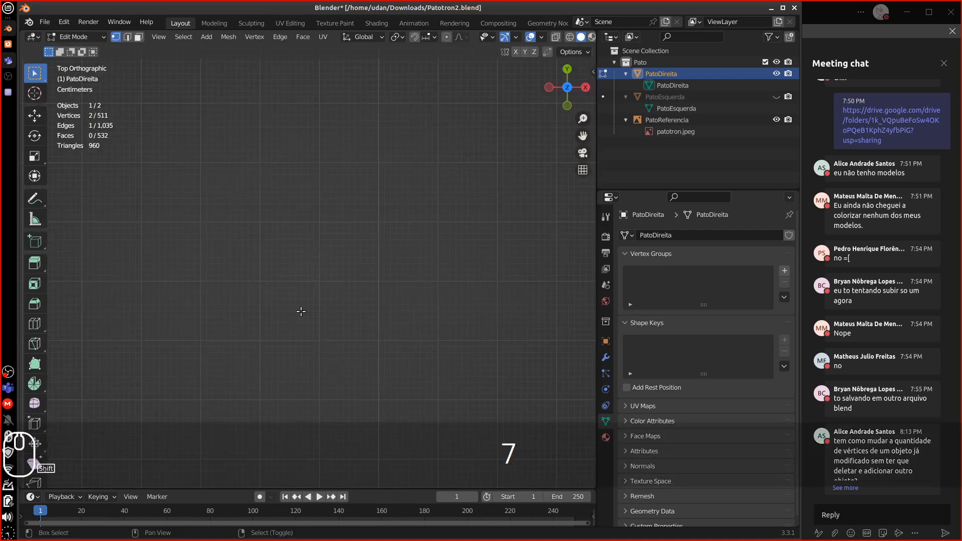
{"action": "mouse_move", "coordinate": [300, 311]}
{"action": "middle_mouse_down", "text": "shift"}
{"action": "mouse_move", "coordinate": [335, 196]}
{"action": "mouse_move", "coordinate": [311, 311]}
{"action": "middle_mouse_up", "text": "shift"}
{"action": "scroll", "coordinate": [334, 207], "scroll_direction": "down", "scroll_amount": 5}
{"action": "scroll", "coordinate": [326, 214], "scroll_direction": "up", "scroll_amount": 3}
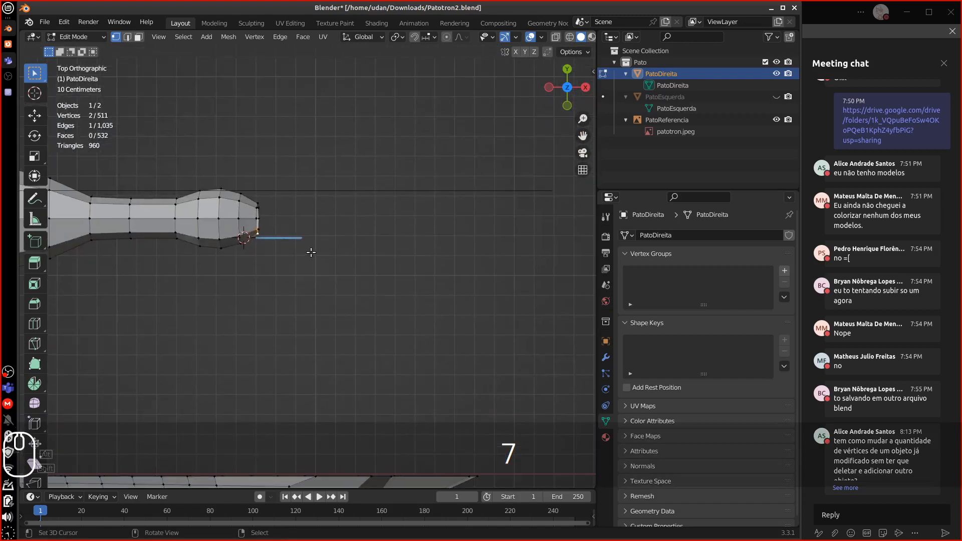
{"action": "key", "text": "equal"}
{"action": "key", "text": "equal"}
{"action": "key", "text": "equal"}
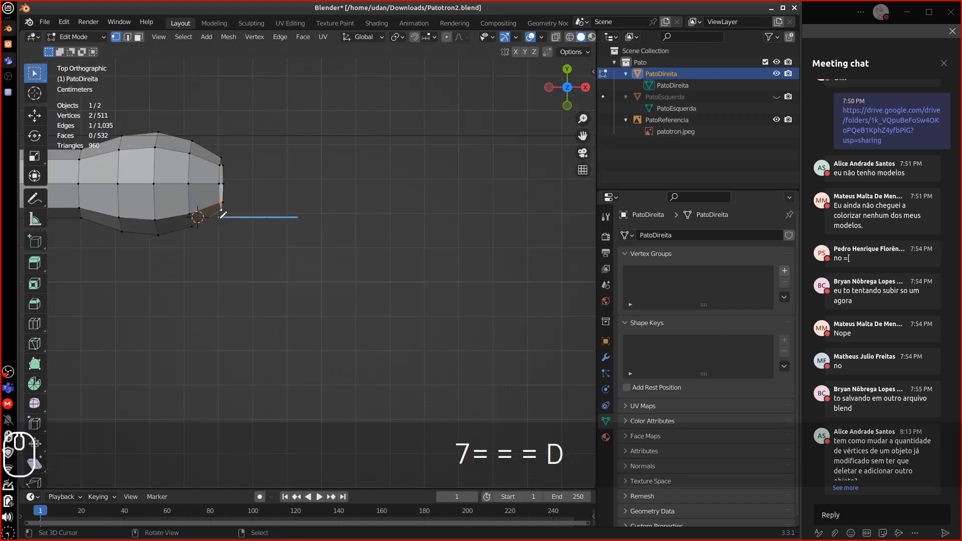
{"action": "left_click_drag", "start_coordinate": [219, 218], "coordinate": [290, 238]}
{"action": "mouse_move", "coordinate": [299, 239]}
{"action": "left_mouse_down"}
{"action": "mouse_move", "coordinate": [317, 208]}
{"action": "mouse_move", "coordinate": [313, 147]}
{"action": "mouse_move", "coordinate": [319, 201]}
{"action": "mouse_move", "coordinate": [322, 160]}
{"action": "left_mouse_up"}
{"action": "left_click_drag", "start_coordinate": [231, 159], "coordinate": [275, 149]}
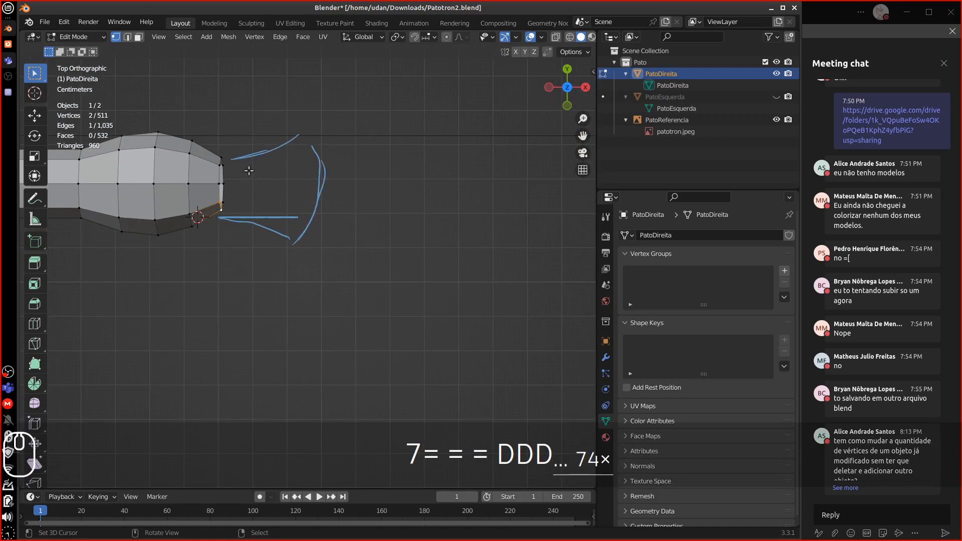
{"action": "key", "text": "d"}
{"action": "key", "text": "d"}
{"action": "key", "text": "d"}
{"action": "key", "text": "d"}
{"action": "key", "text": "d"}
{"action": "key", "text": "d"}
{"action": "key", "text": "d"}
{"action": "key", "text": "d"}
{"action": "key", "text": "d"}
{"action": "key", "text": "d"}
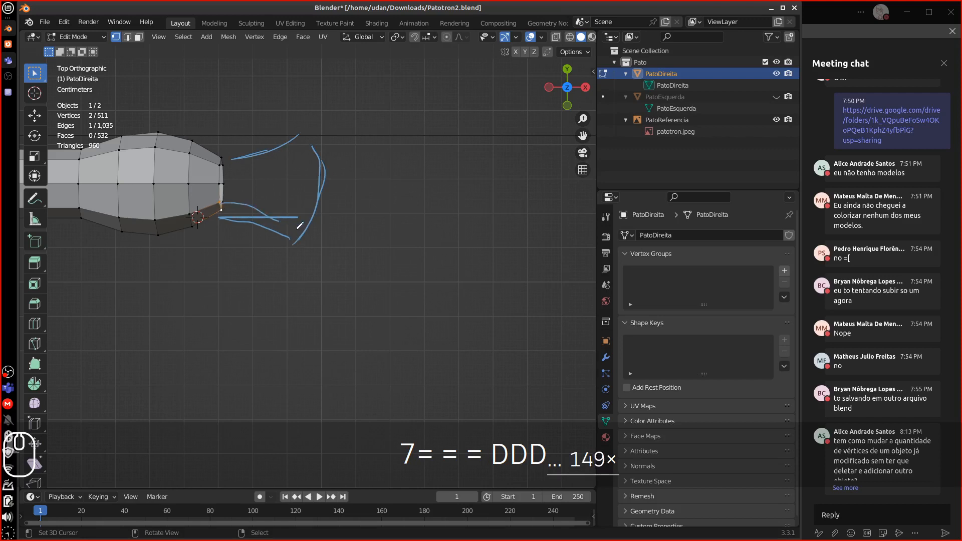
{"action": "left_click_drag", "start_coordinate": [250, 162], "coordinate": [294, 142]}
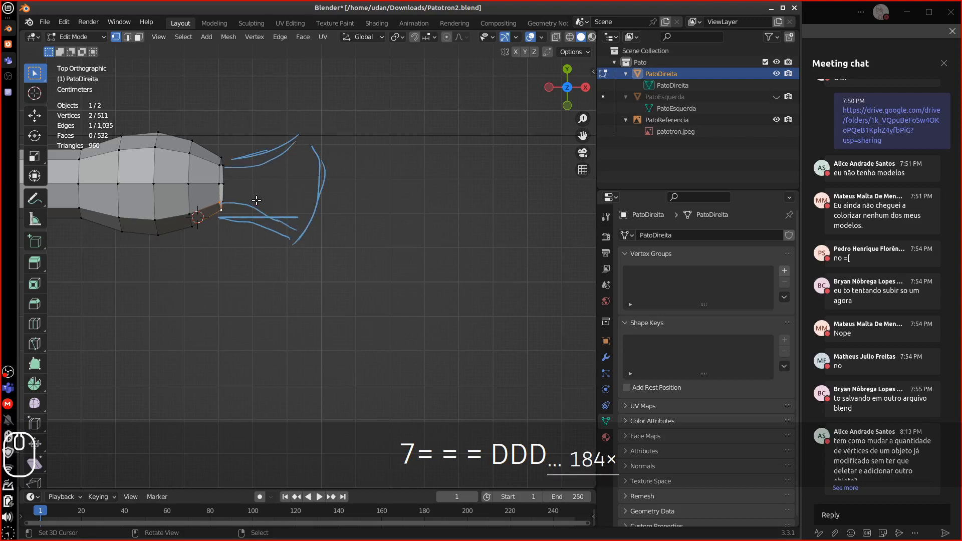
Examine the neck, head and annotated beak shape from the top view.
{"action": "key", "text": "KP_Subtract"}
{"action": "key", "text": "KP_Subtract"}
{"action": "key", "text": "KP_Subtract"}
{"action": "key", "text": "KP_Subtract"}
{"action": "key", "text": "KP_Subtract"}
{"action": "key", "text": "KP_Subtract"}
{"action": "key", "text": "KP_Subtract"}
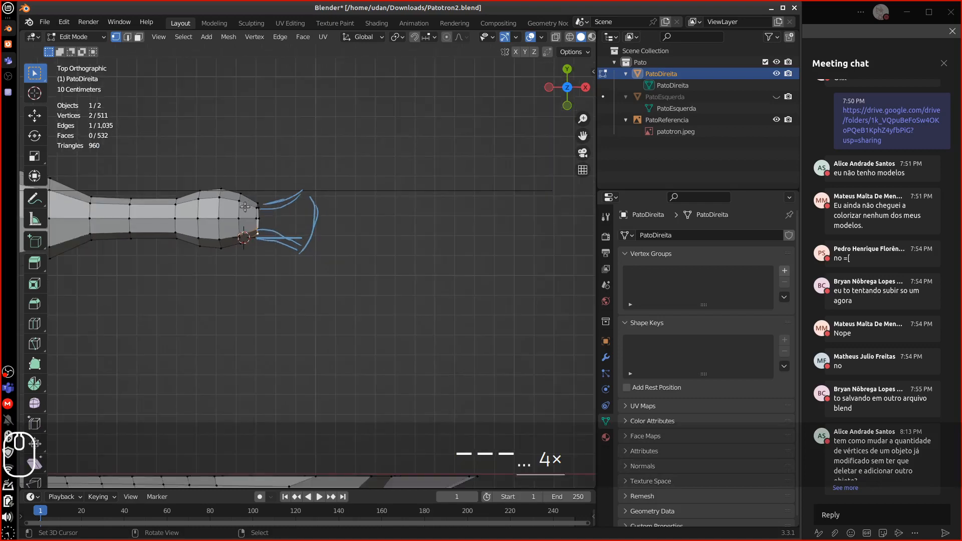
{"action": "middle_click_drag", "start_coordinate": [196, 271], "coordinate": [236, 274], "text": "shift"}
{"action": "key", "text": "equal"}
{"action": "key", "text": "equal"}
{"action": "key", "text": "equal"}
{"action": "key", "text": "equal"}
{"action": "key", "text": "equal"}
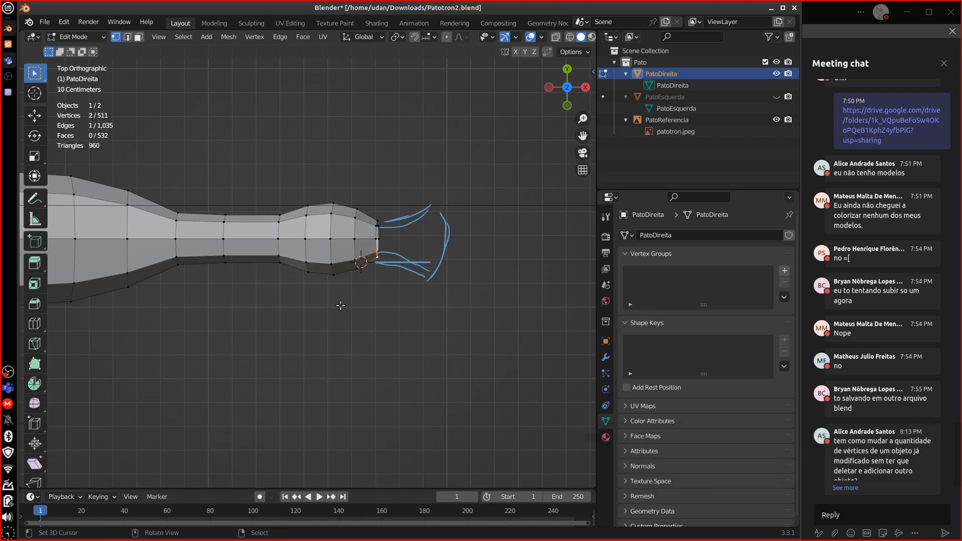
{"action": "middle_click_drag", "start_coordinate": [340, 304], "coordinate": [273, 295], "text": "shift"}
{"action": "key", "text": "equal"}
{"action": "key", "text": "equal"}
{"action": "key", "text": "equal"}
{"action": "key", "text": "equal"}
{"action": "key", "text": "equal"}
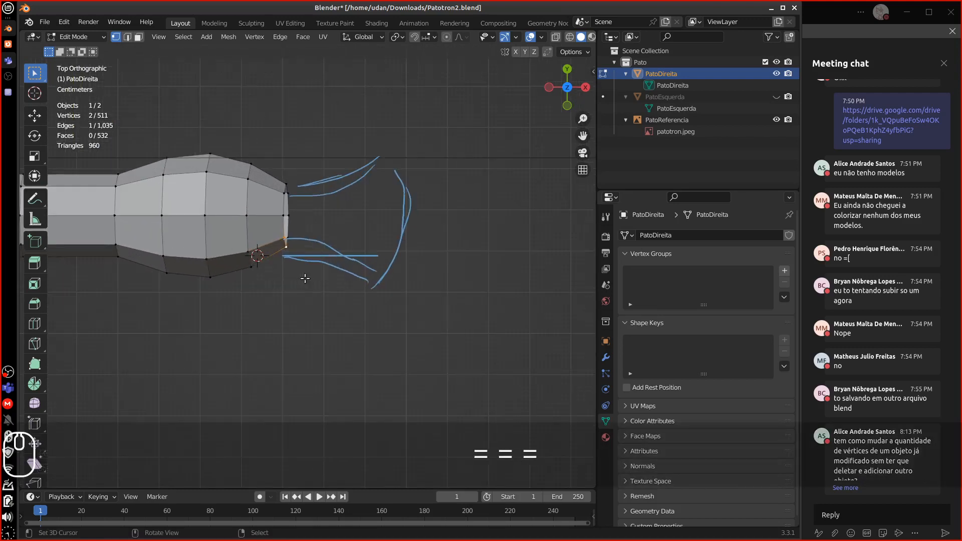
Reselect the near upper edge at the beak base and extrude it in the front view to the upper beak's first annotated cross line.
{"action": "left_click", "coordinate": [275, 228]}
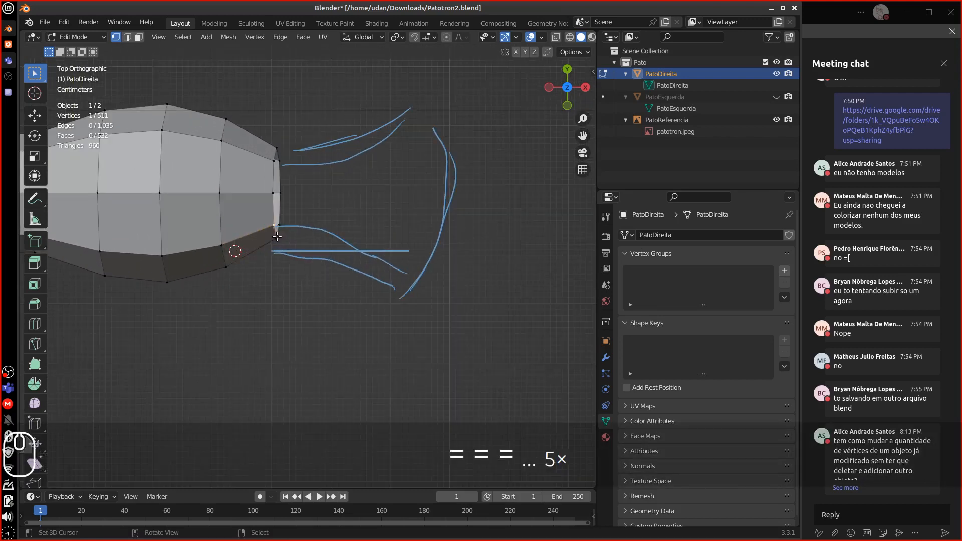
{"action": "left_click", "coordinate": [275, 233], "text": "shift"}
{"action": "key", "text": "KP_1"}
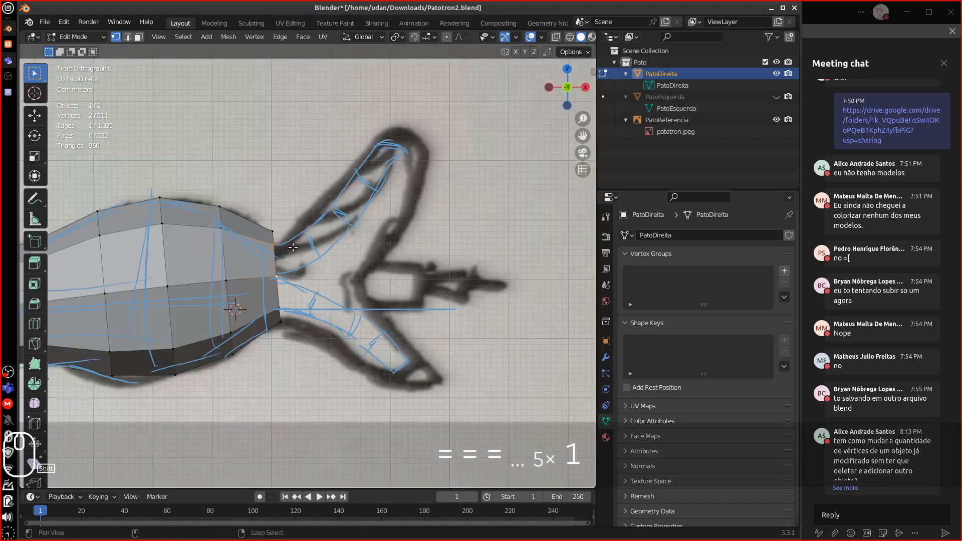
{"action": "middle_click_drag", "start_coordinate": [293, 247], "coordinate": [252, 272], "text": "shift"}
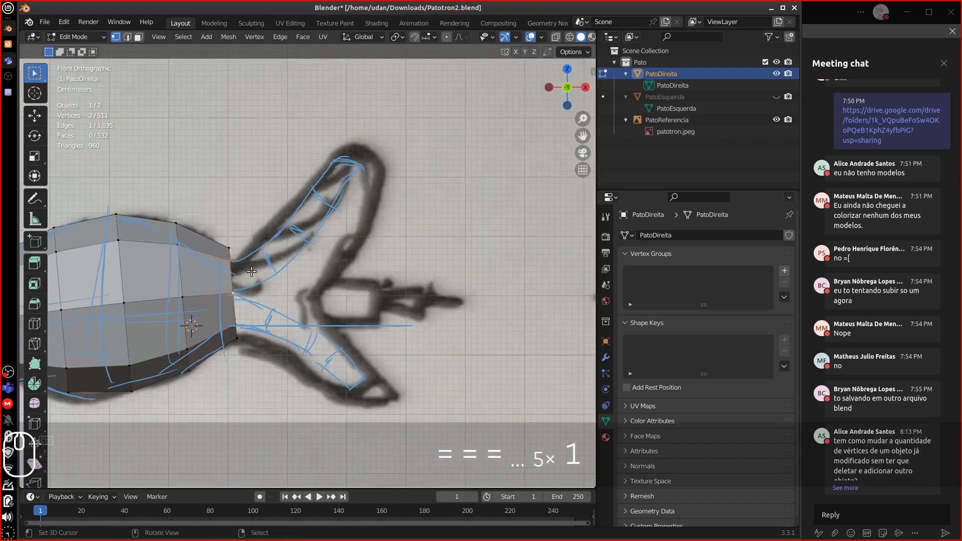
{"action": "key", "text": "e"}
{"action": "left_click", "coordinate": [294, 277]}
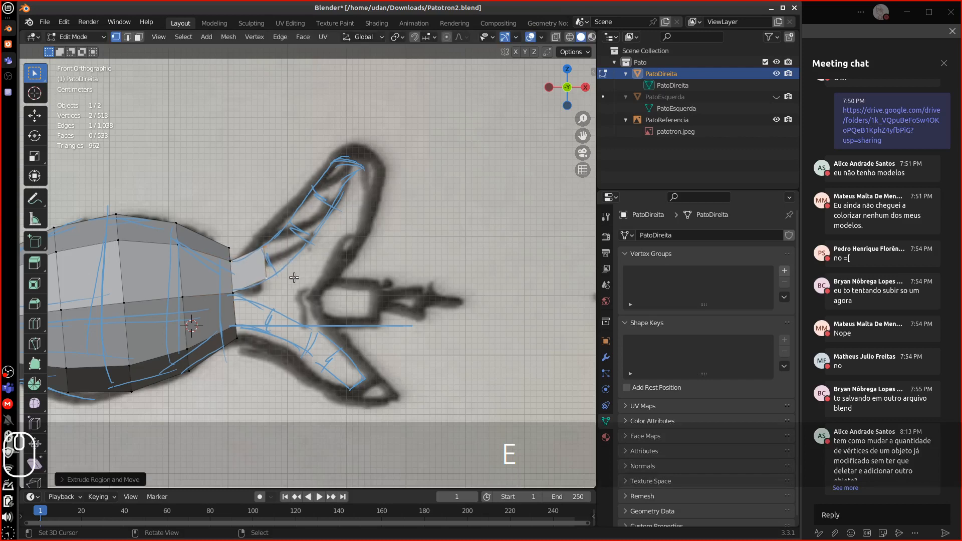
Rotate and move the extruded edge onto the upper beak's first annotated cross line, then shift it outward in top view toward the side outline.
{"action": "key", "text": "r"}
{"action": "left_click", "coordinate": [296, 261]}
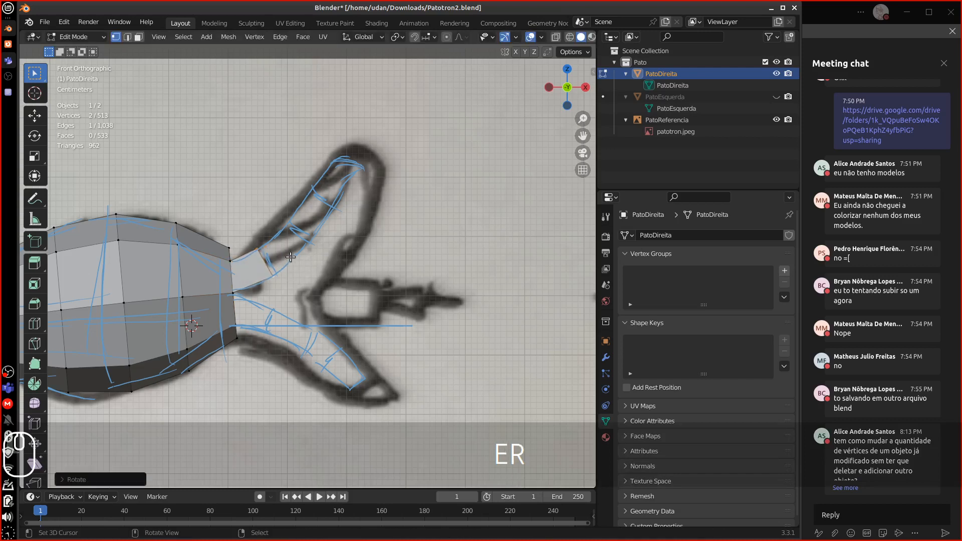
{"action": "key", "text": "g"}
{"action": "left_click", "coordinate": [299, 253]}
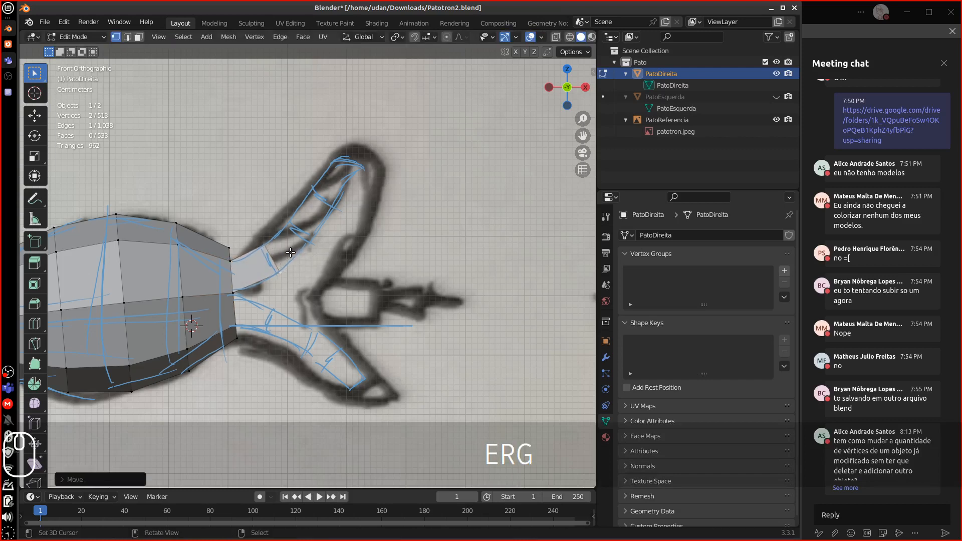
{"action": "key", "text": "KP_7"}
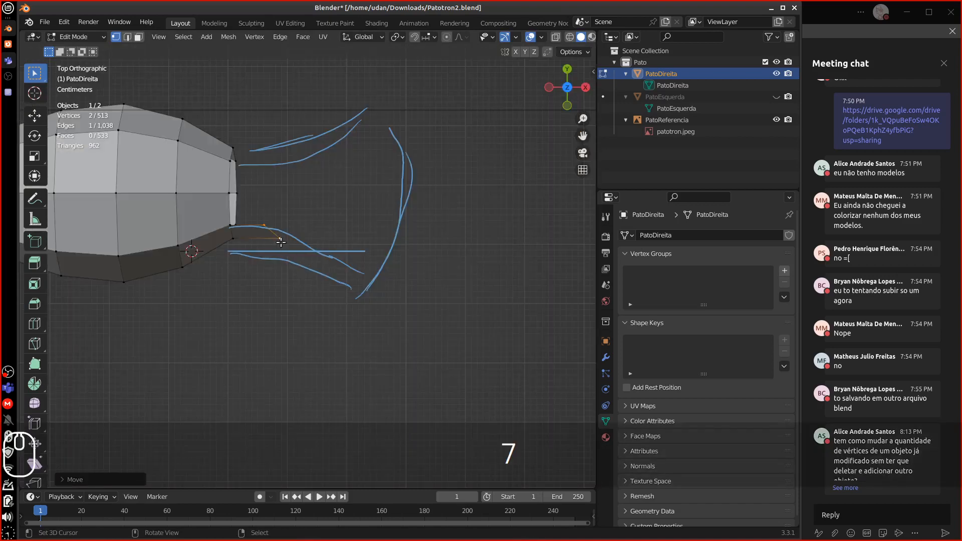
{"action": "key", "text": "g"}
{"action": "left_click", "coordinate": [291, 249]}
Extrude the edge to the upper beak's second cross line in front view, rotate it to match, and move it outward in top view.
{"action": "key", "text": "KP_1"}
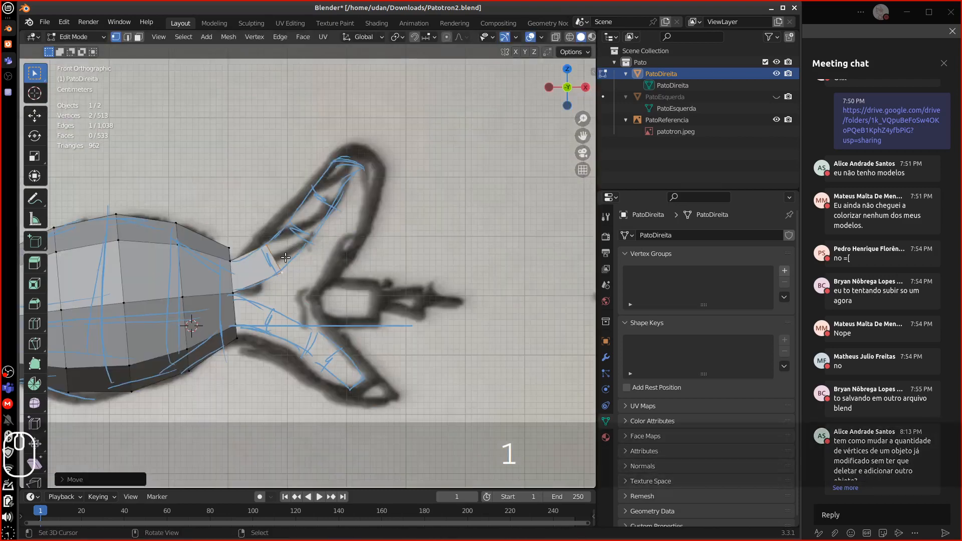
{"action": "key", "text": "e"}
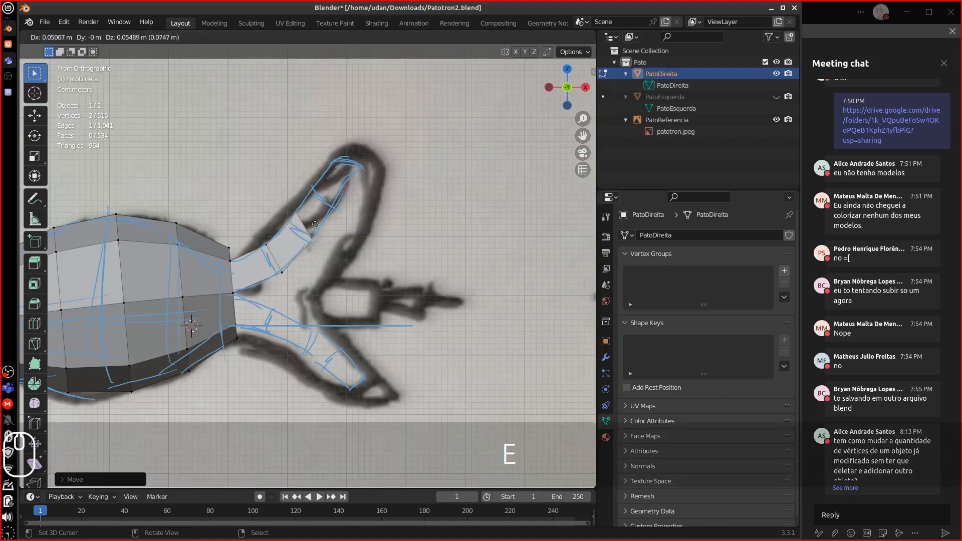
{"action": "left_click", "coordinate": [326, 246]}
{"action": "key", "text": "r"}
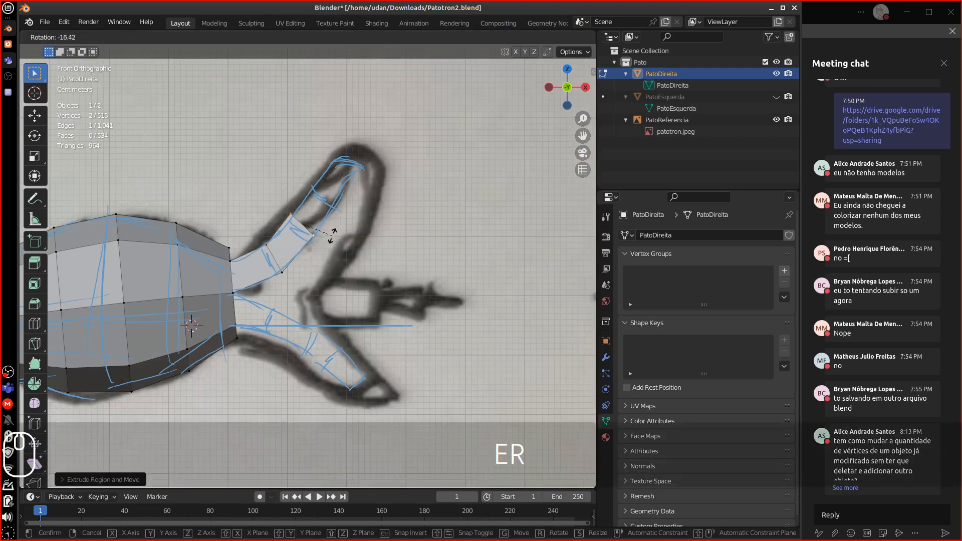
{"action": "left_click", "coordinate": [331, 235]}
{"action": "key", "text": "KP_7"}
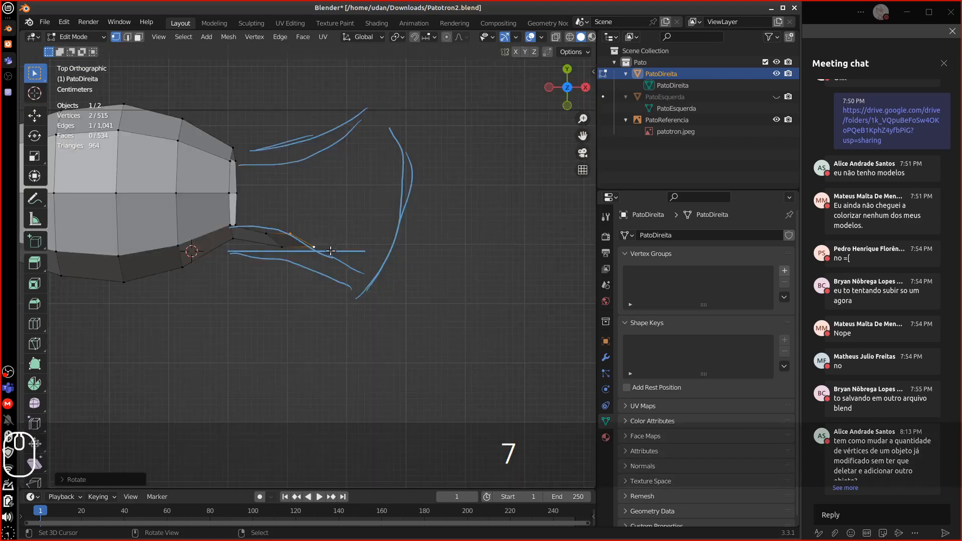
{"action": "key", "text": "g"}
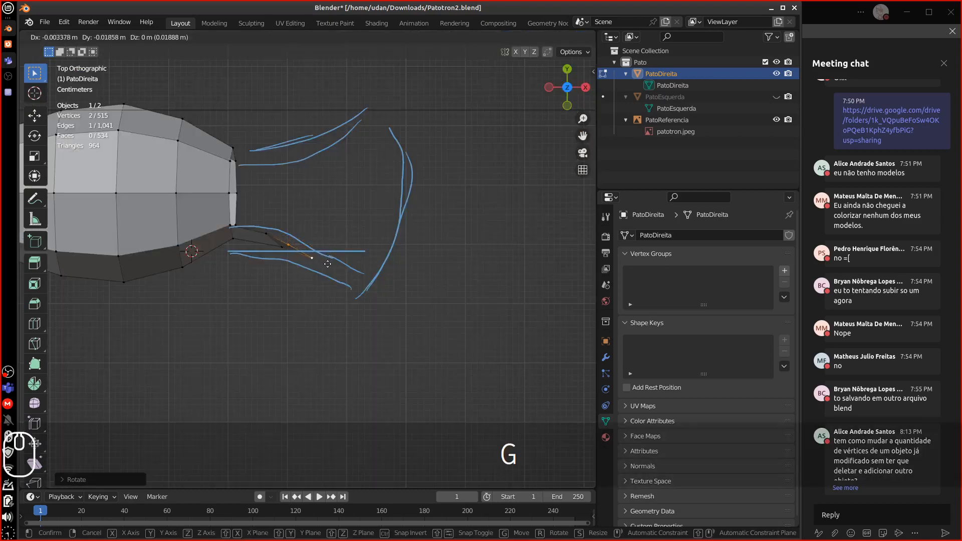
{"action": "left_click", "coordinate": [319, 263]}
Extrude the edge to the upper beak's third cross line in front view, align its angle, and move it toward the outer side line in top view.
{"action": "key", "text": "KP_1"}
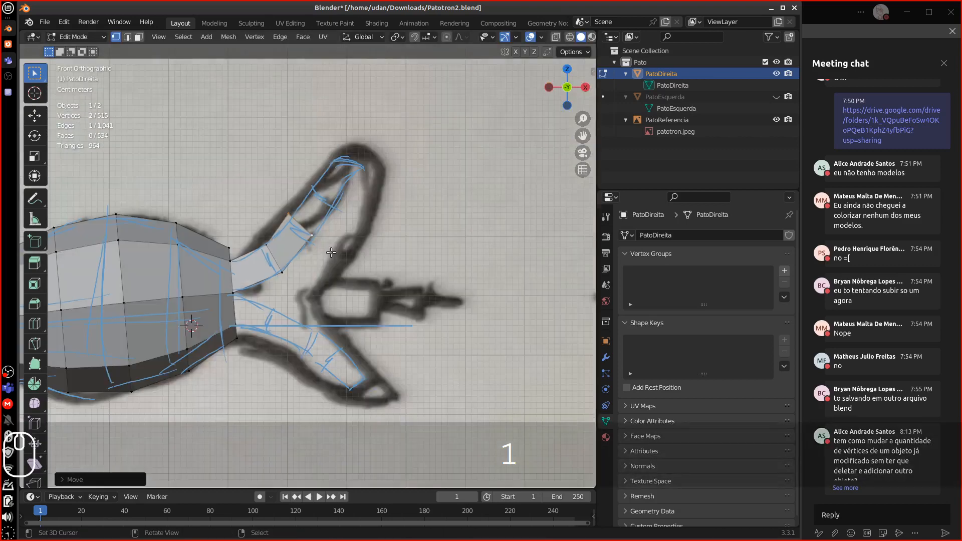
{"action": "key", "text": "e"}
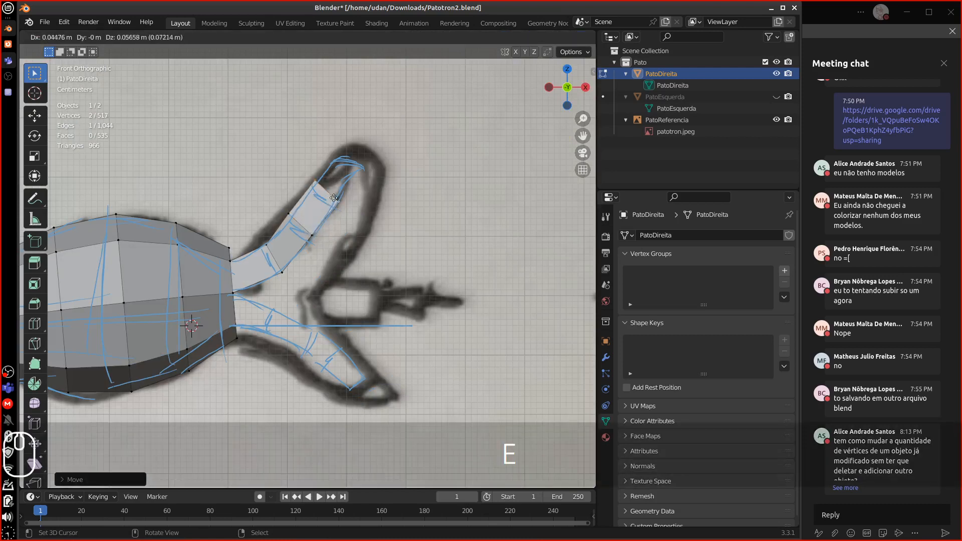
{"action": "left_click", "coordinate": [337, 204]}
{"action": "key", "text": "r"}
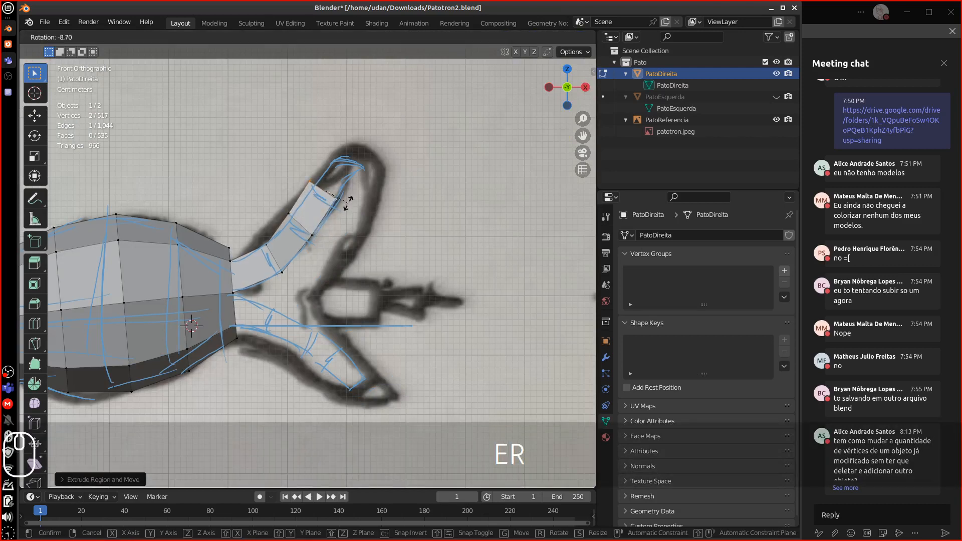
{"action": "left_click", "coordinate": [344, 204]}
{"action": "key", "text": "KP_7"}
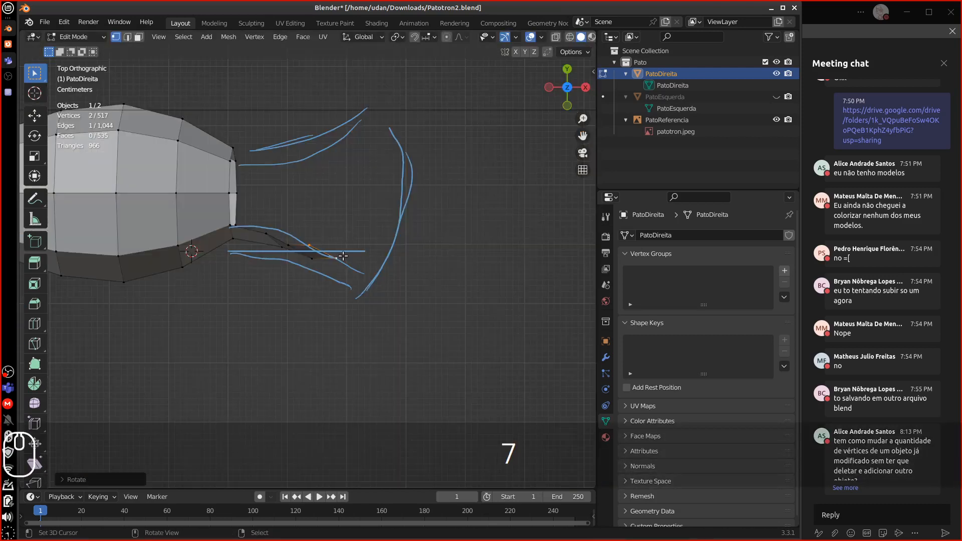
{"action": "key", "text": "g"}
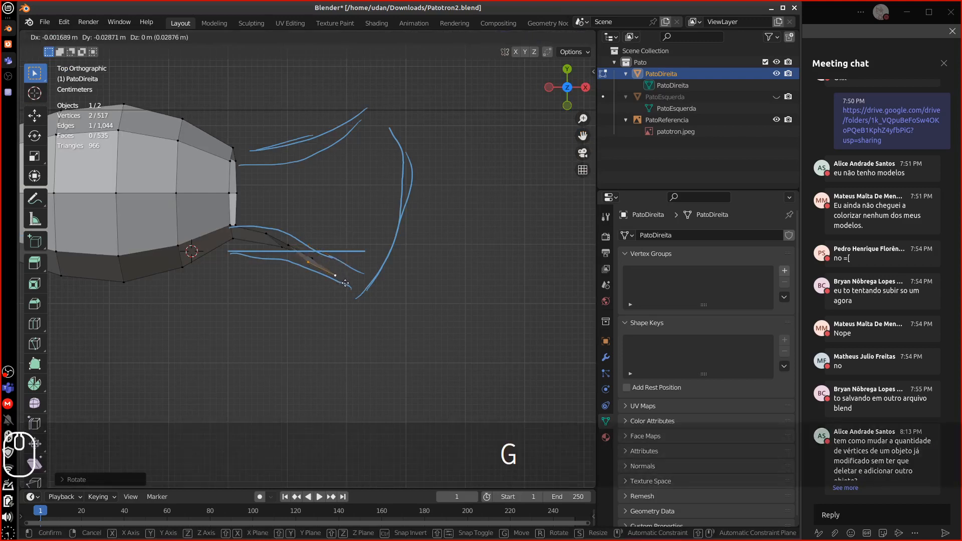
{"action": "left_click", "coordinate": [346, 285]}
Extrude the edge to the upper beak's end in front view and move it in top view to where the side outline meets the curved tip.
{"action": "key", "text": "KP_1"}
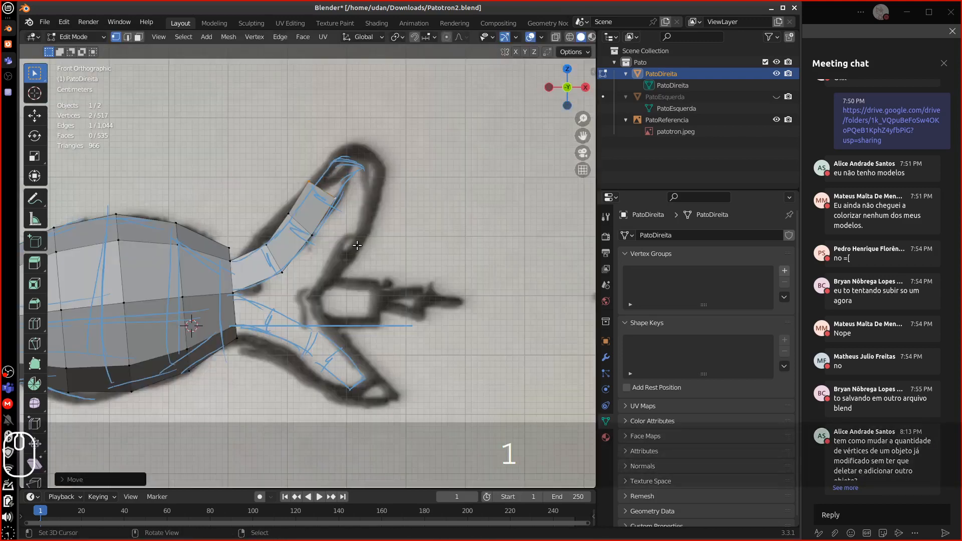
{"action": "key", "text": "e"}
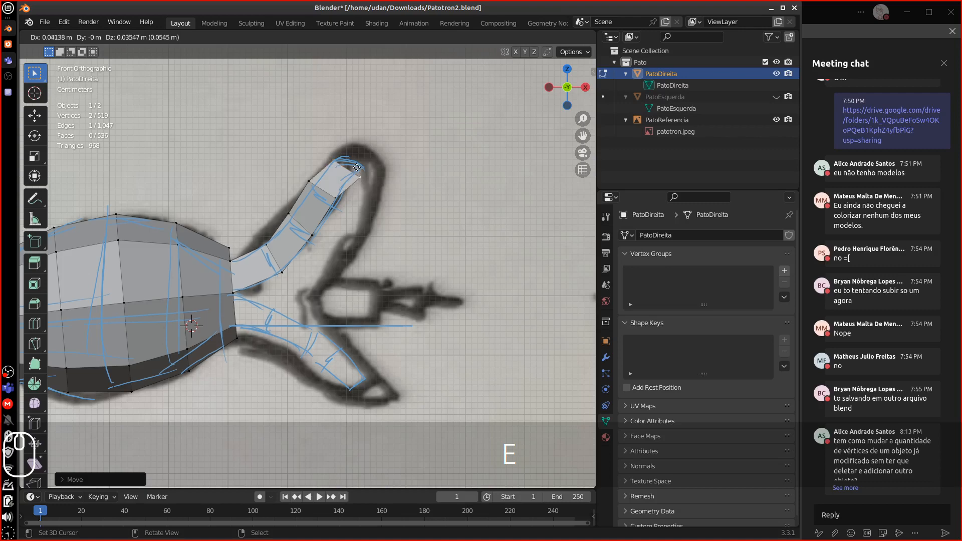
{"action": "left_click", "coordinate": [352, 168]}
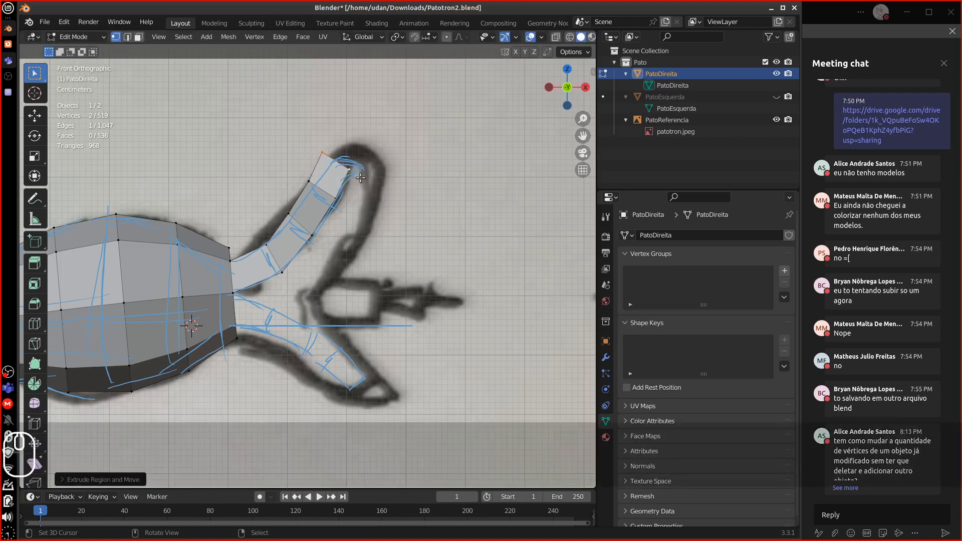
{"action": "key", "text": "KP_7"}
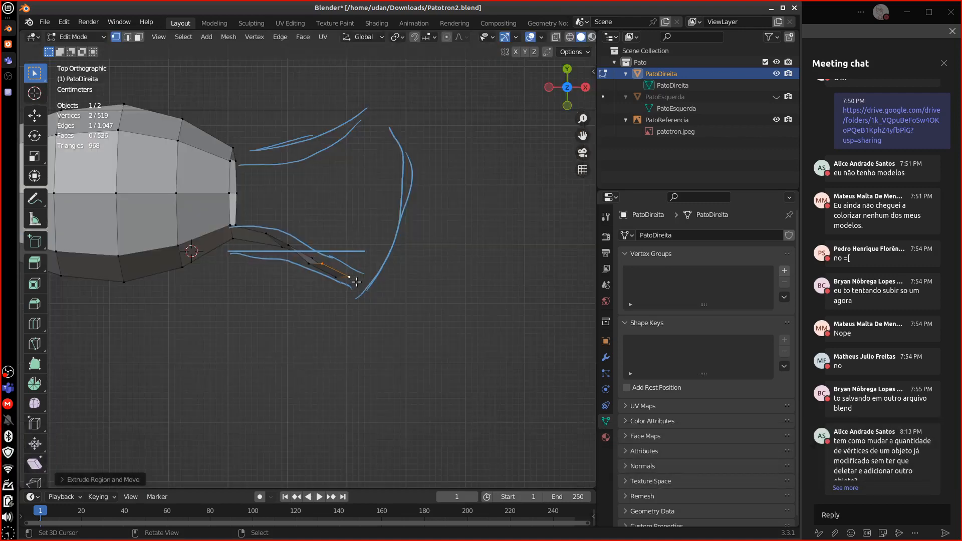
{"action": "key", "text": "g"}
{"action": "left_click", "coordinate": [366, 301]}
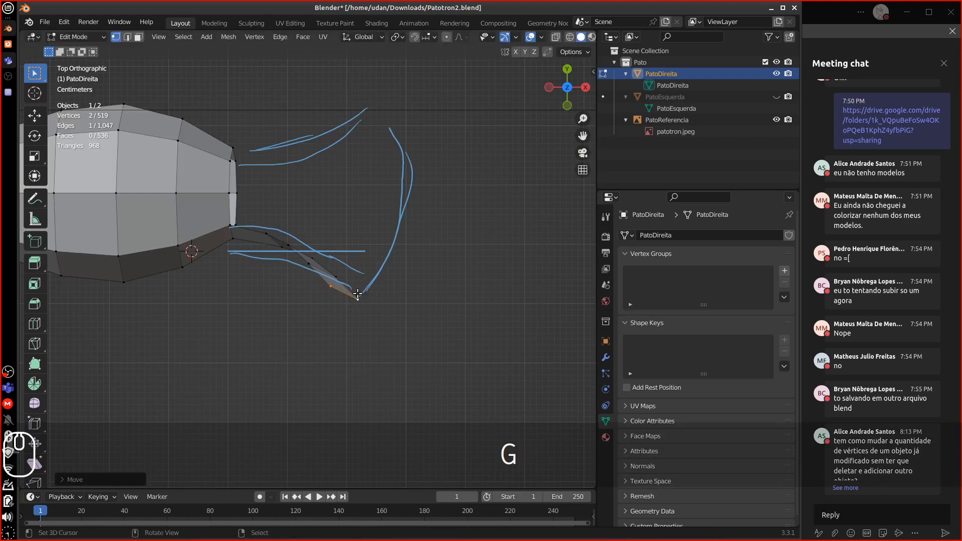
Extrude the end edge inward along the annotated curved beak tip in top view and inspect the new segment.
{"action": "key", "text": "e"}
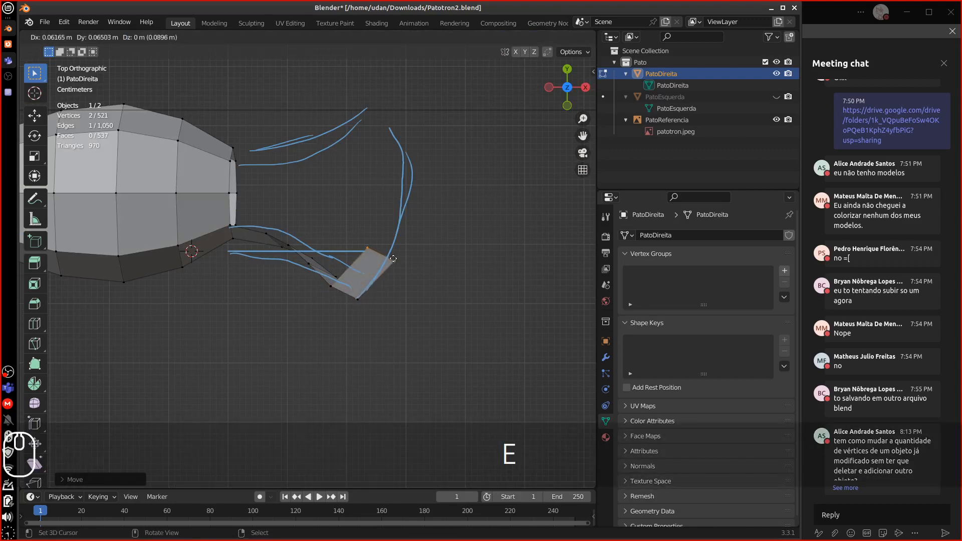
{"action": "left_click", "coordinate": [388, 256]}
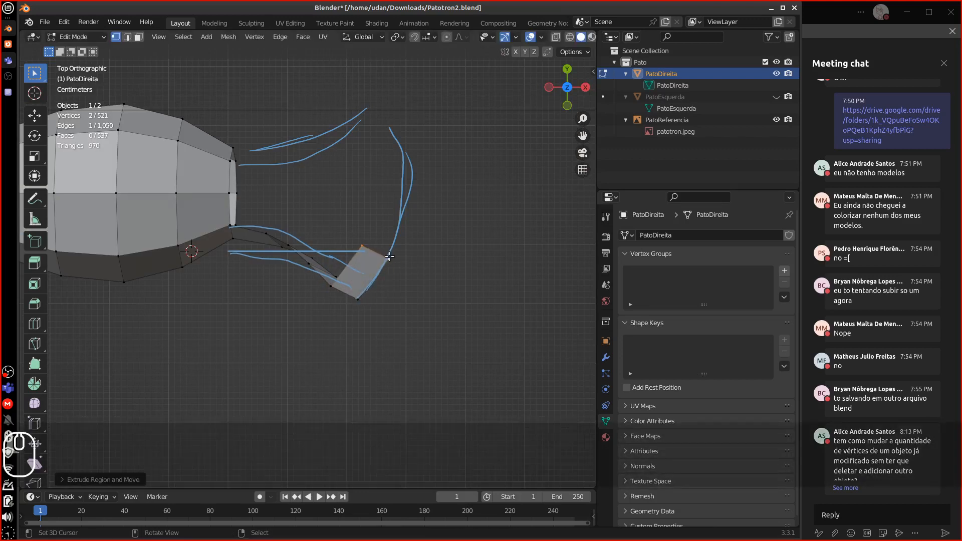
{"action": "key", "text": "1"}
{"action": "middle_click_drag", "start_coordinate": [387, 254], "coordinate": [344, 271]}
{"action": "key", "text": "7"}
Extrude a second beak tip segment along the curve in top view, rotating its end edge parallel to the X axis and adjusting its position.
{"action": "key", "text": "e"}
{"action": "left_click", "coordinate": [402, 191]}
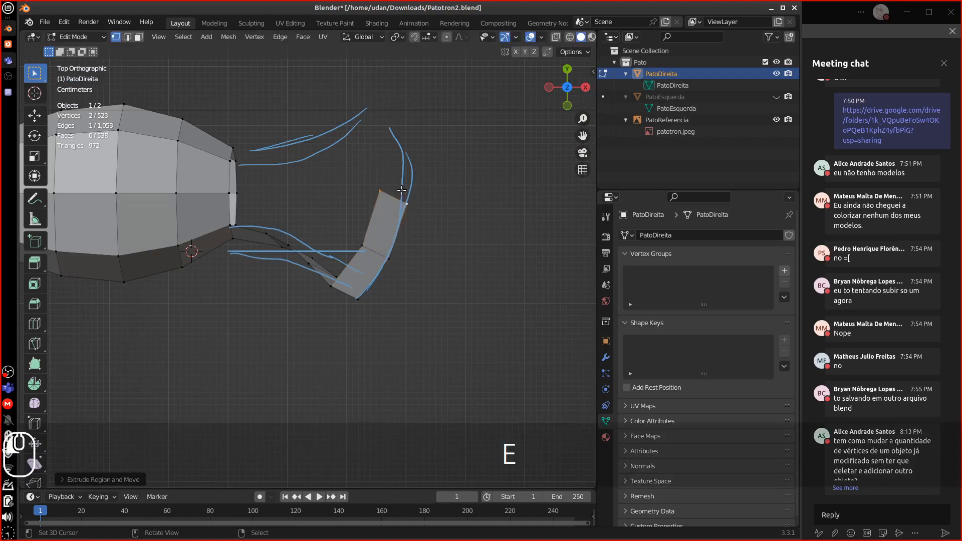
{"action": "key", "text": "r"}
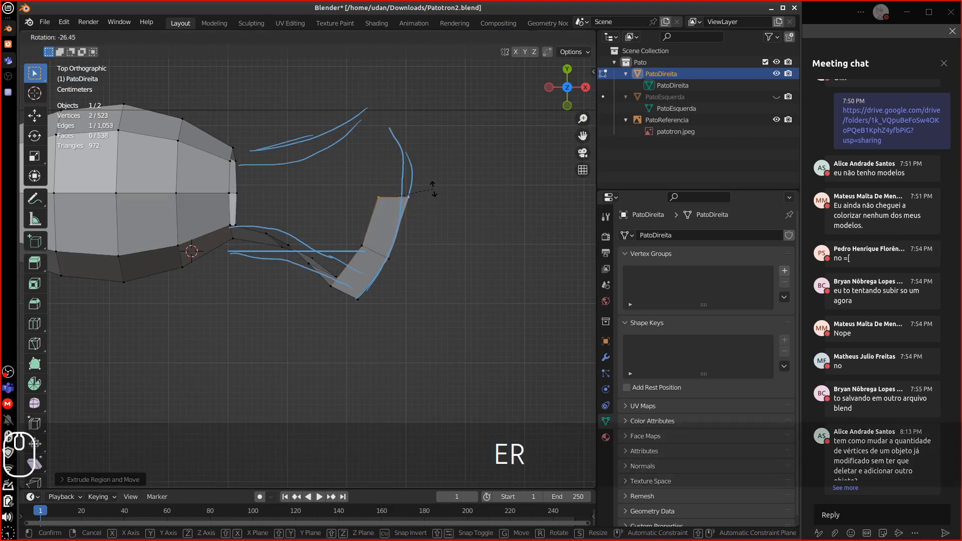
{"action": "left_click", "coordinate": [414, 198]}
{"action": "key", "text": "g"}
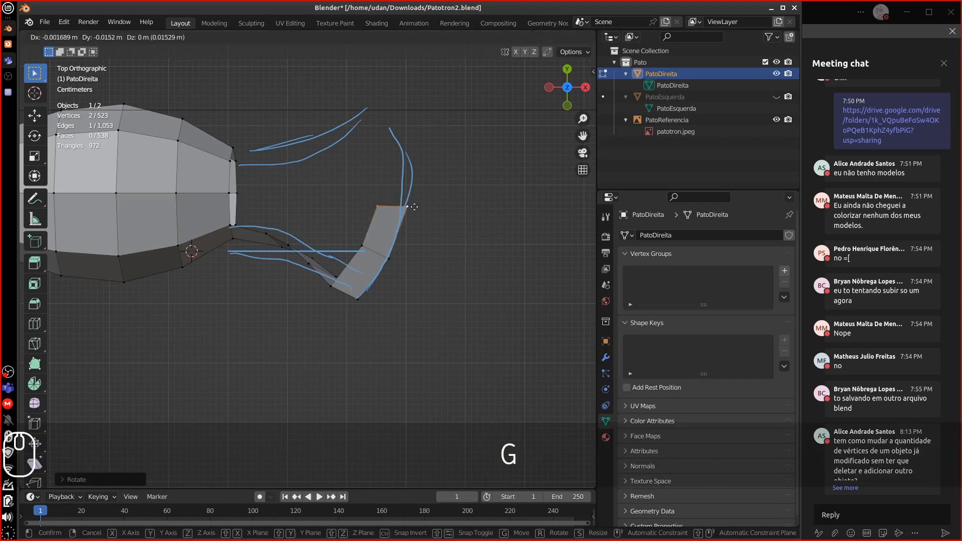
{"action": "left_click", "coordinate": [411, 200]}
Select the head's top vertex at the beak base and extrude it in front view to just above the upper beak's first cross line.
{"action": "middle_click_drag", "start_coordinate": [391, 214], "coordinate": [217, 161]}
{"action": "left_click", "coordinate": [205, 225]}
{"action": "key", "text": "KP_3"}
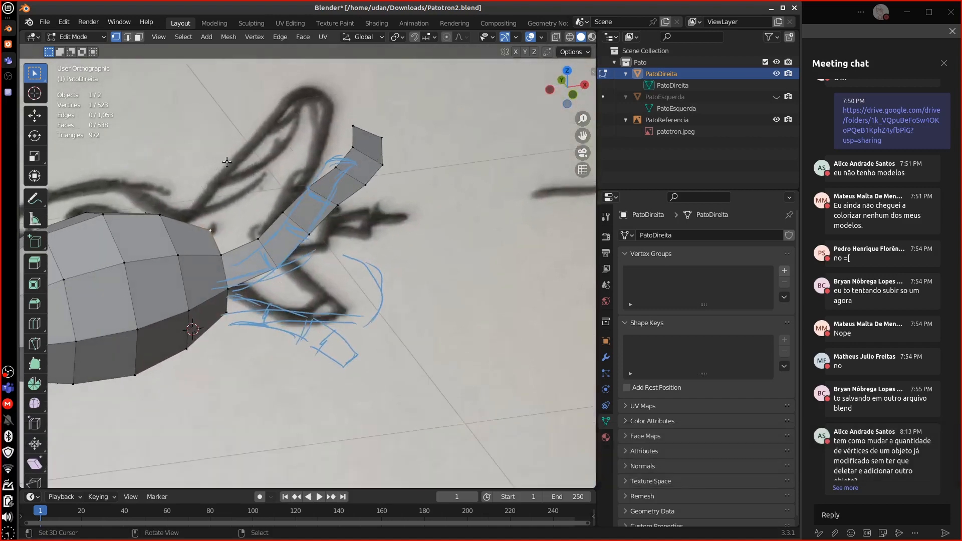
{"action": "key", "text": "KP_1"}
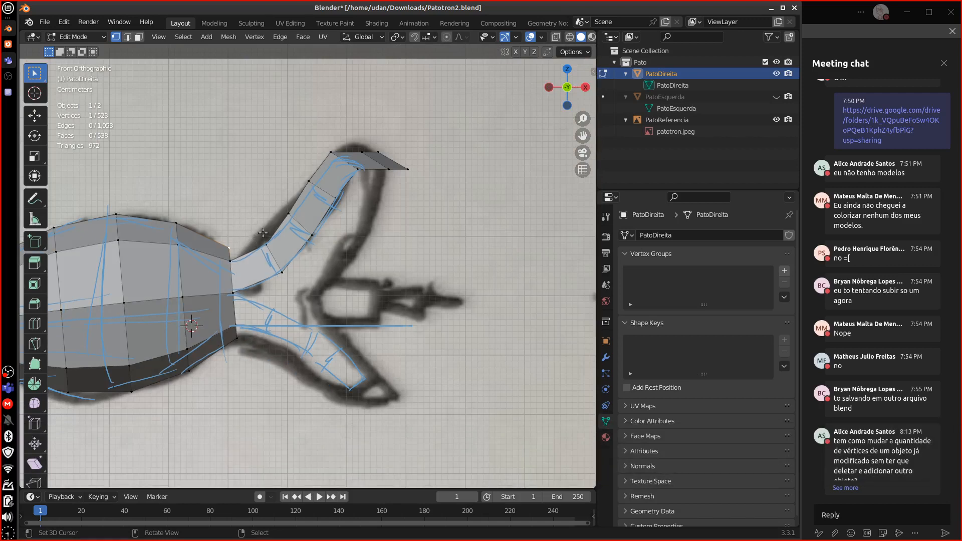
{"action": "left_click", "coordinate": [253, 237]}
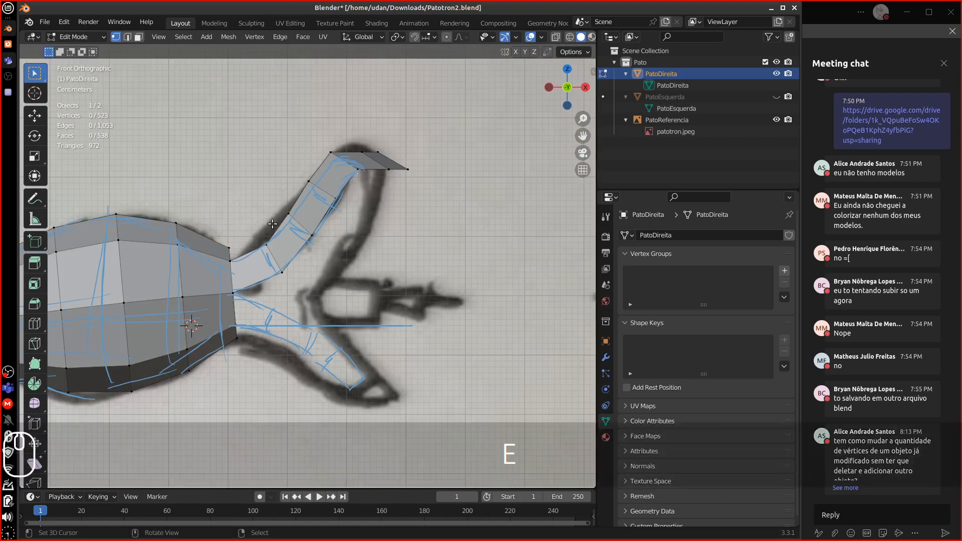
{"action": "key", "text": "ctrl+z"}
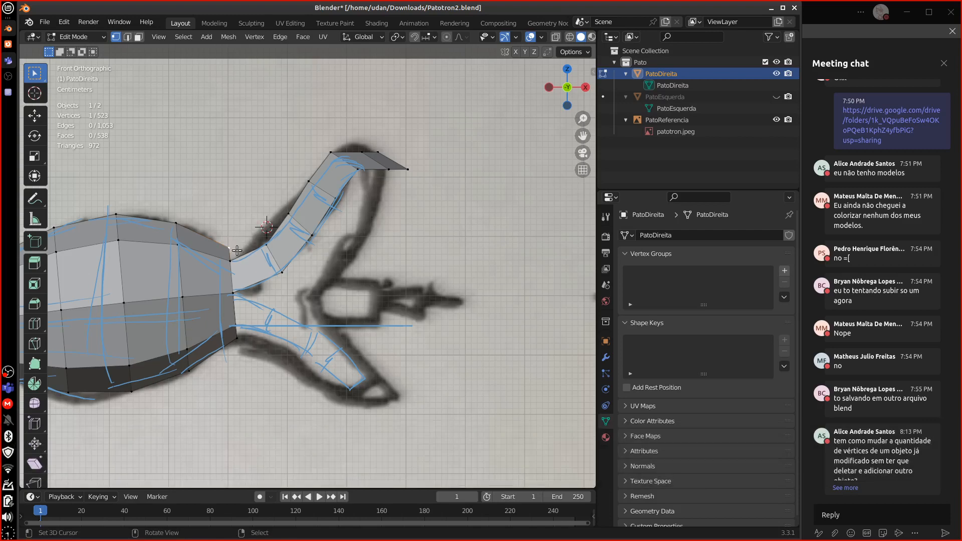
{"action": "key", "text": "e"}
{"action": "left_click", "coordinate": [267, 231]}
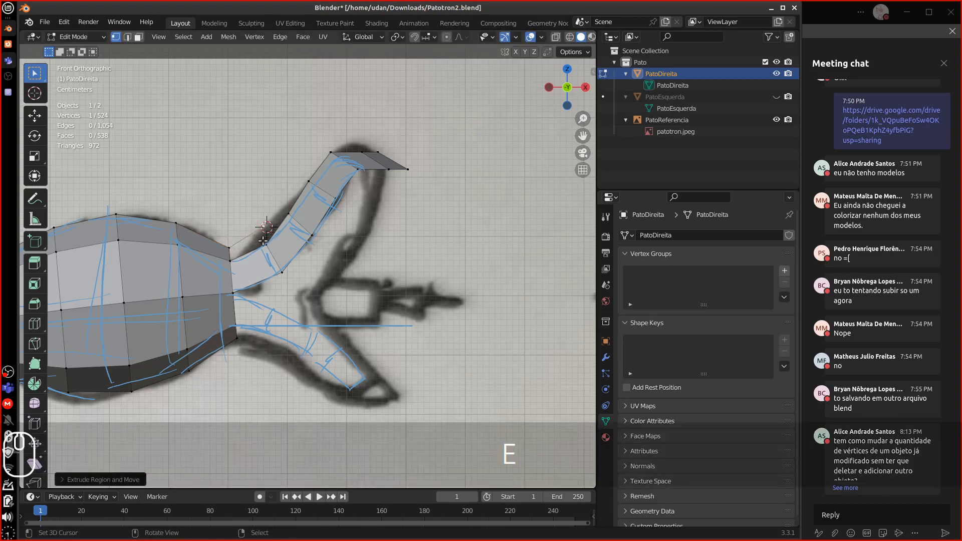
Fill a face between the new upper vertex, the head's top edge and the first side segment of the upper beak.
{"action": "middle_click_drag", "start_coordinate": [263, 241], "coordinate": [283, 266]}
{"action": "left_click", "coordinate": [262, 236], "text": "shift"}
{"action": "left_click", "coordinate": [218, 227], "text": "shift"}
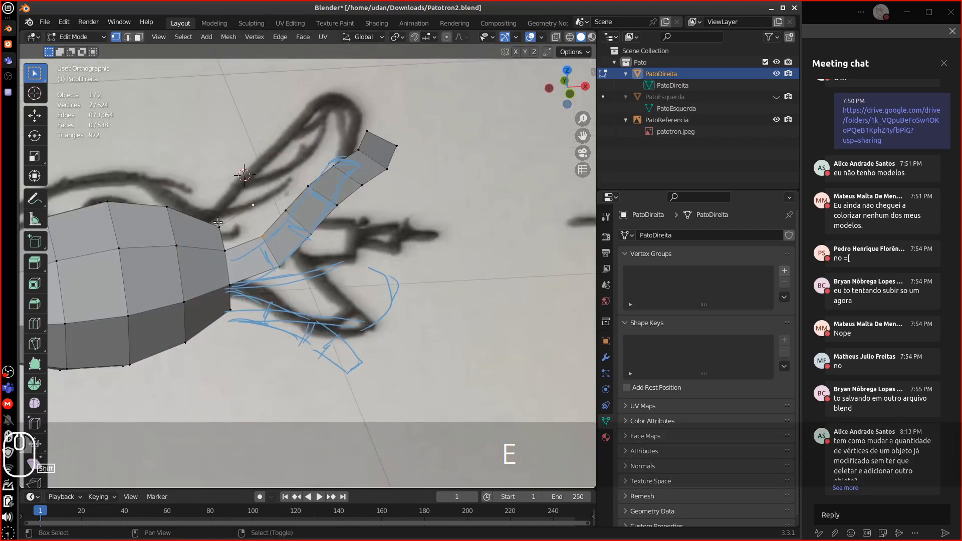
{"action": "left_click", "coordinate": [225, 250], "text": "shift"}
{"action": "key", "text": "f"}
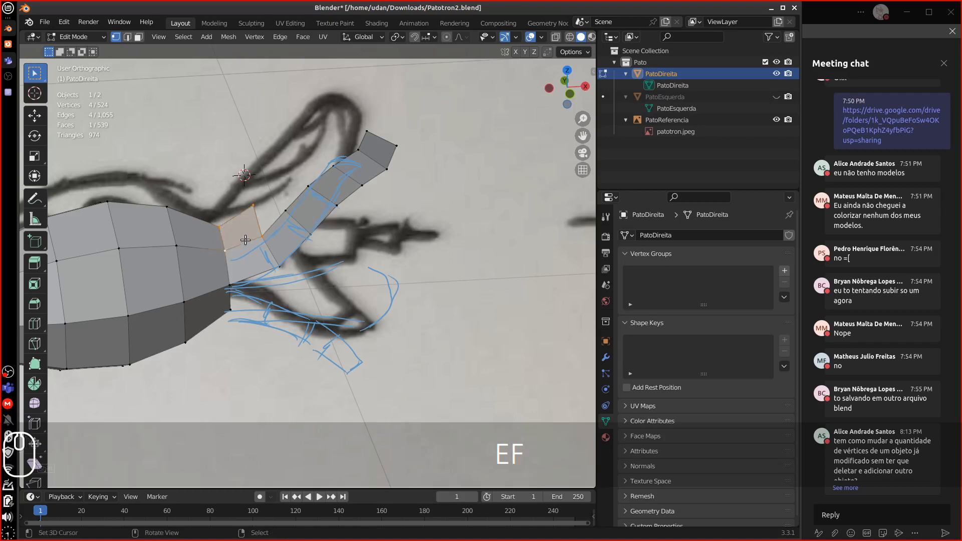
Extrude the new upper vertex in front view to just above the upper beak's second cross line.
{"action": "key", "text": "KP_1"}
{"action": "left_click", "coordinate": [266, 226]}
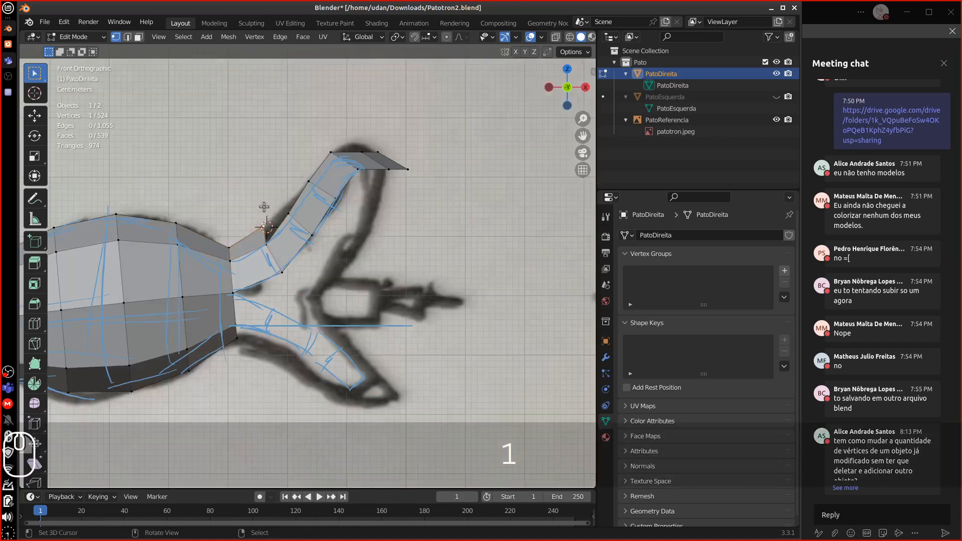
{"action": "key", "text": "e"}
{"action": "left_click", "coordinate": [293, 205]}
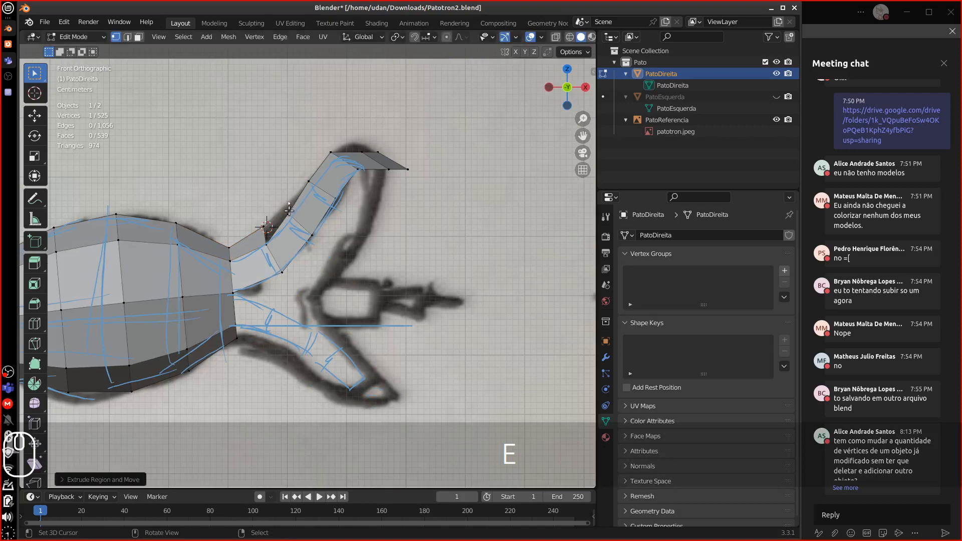
Fill a face between the second pair of upper vertices and the top edge of the beak's second side segment.
{"action": "middle_click_drag", "start_coordinate": [294, 205], "coordinate": [300, 244]}
{"action": "right_click", "coordinate": [288, 214]}
{"action": "right_click", "coordinate": [278, 177], "text": "shift"}
{"action": "right_click", "coordinate": [254, 199], "text": "shift"}
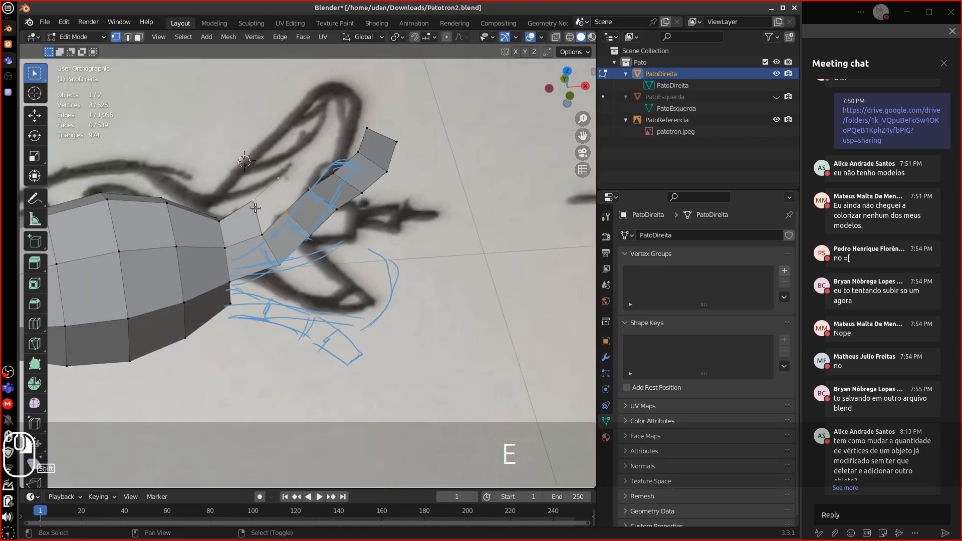
{"action": "right_click", "coordinate": [264, 235], "text": "shift"}
{"action": "key", "text": "f"}
Extrude the beak's outermost upper ridge vertex in front view to just above the upper beak's third cross line.
{"action": "key", "text": "KP_1"}
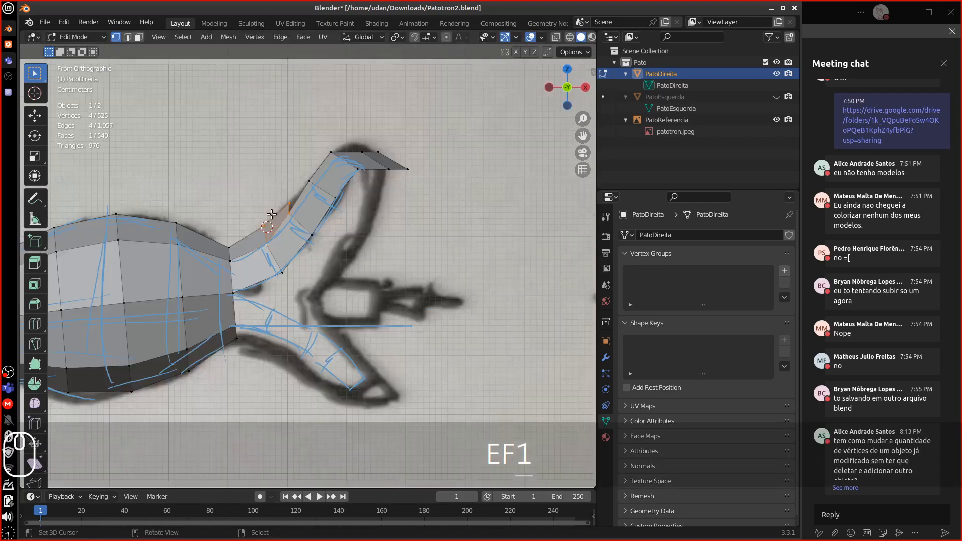
{"action": "right_click", "coordinate": [288, 203]}
{"action": "key", "text": "r"}
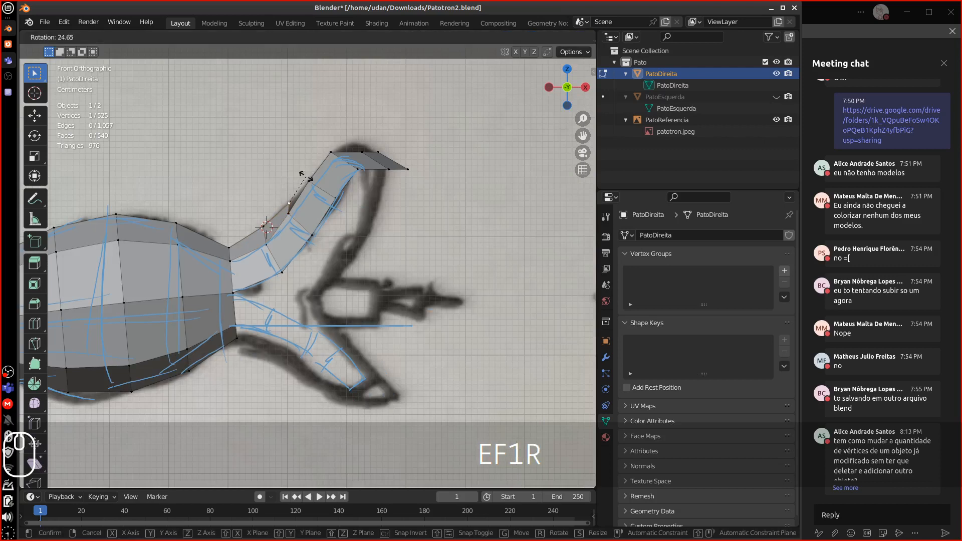
{"action": "key", "text": "Escape"}
{"action": "key", "text": "r"}
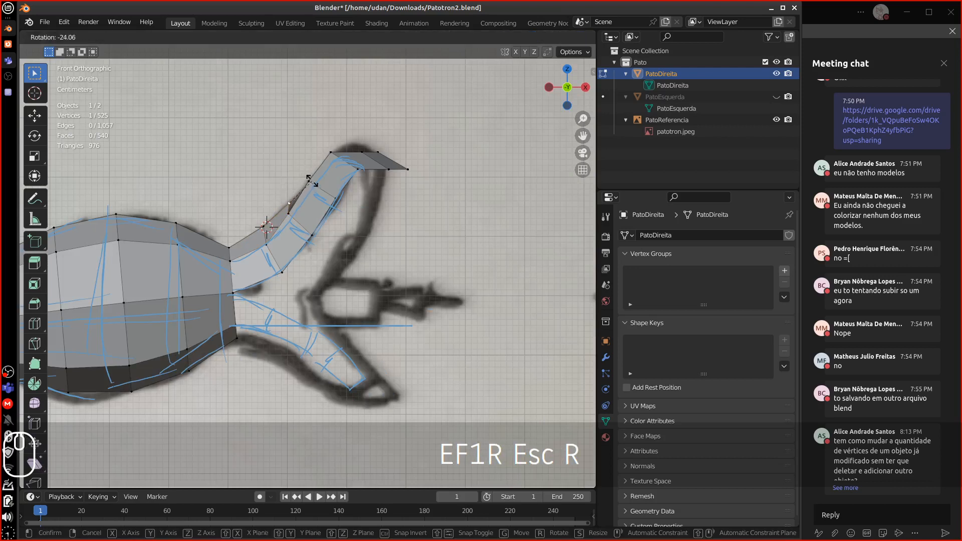
{"action": "key", "text": "Escape"}
{"action": "key", "text": "e"}
{"action": "left_click", "coordinate": [319, 165]}
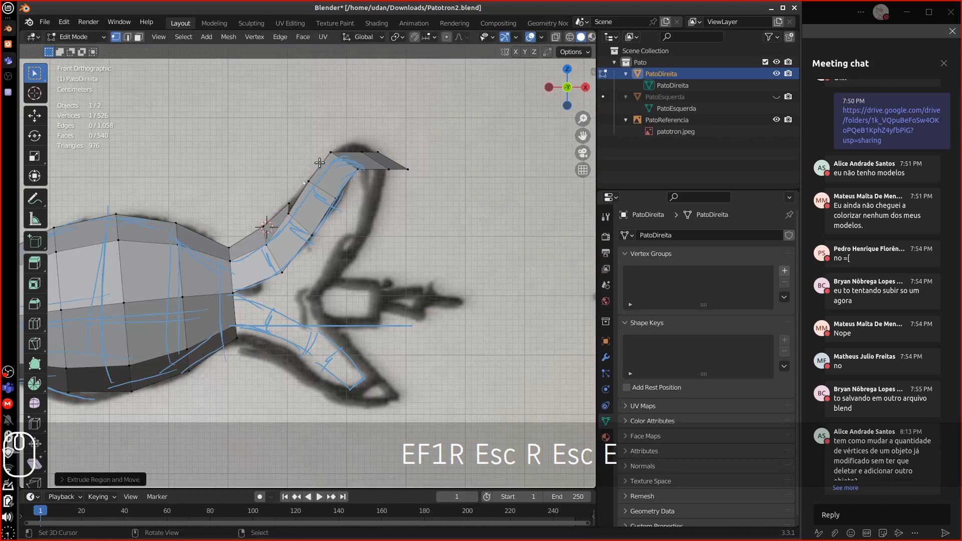
{"action": "key", "text": "r"}
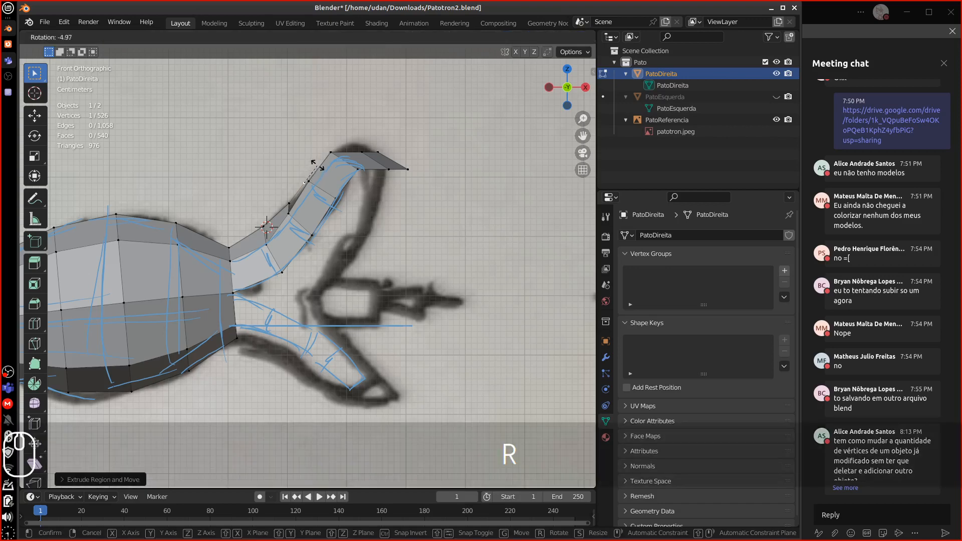
{"action": "left_click", "coordinate": [317, 166]}
Fill a face between the new ridge vertex, the previous ridge vertex and the top edge of the beak's third side segment.
{"action": "middle_click_drag", "start_coordinate": [299, 170], "coordinate": [315, 203]}
{"action": "left_click", "coordinate": [282, 215]}
{"action": "key", "text": "Caps_Lock"}
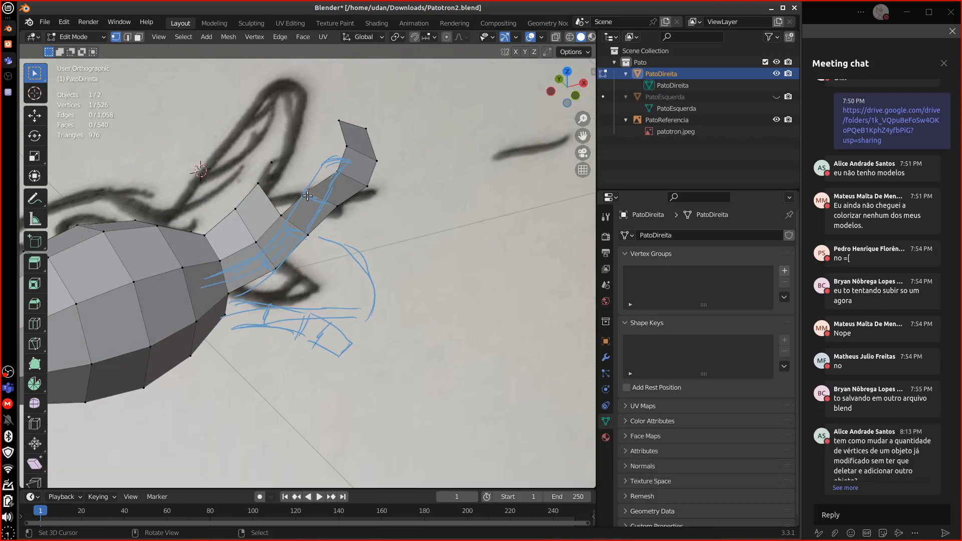
{"action": "key", "text": "Caps_Lock"}
{"action": "key", "text": "f"}
{"action": "key", "text": "ctrl+z"}
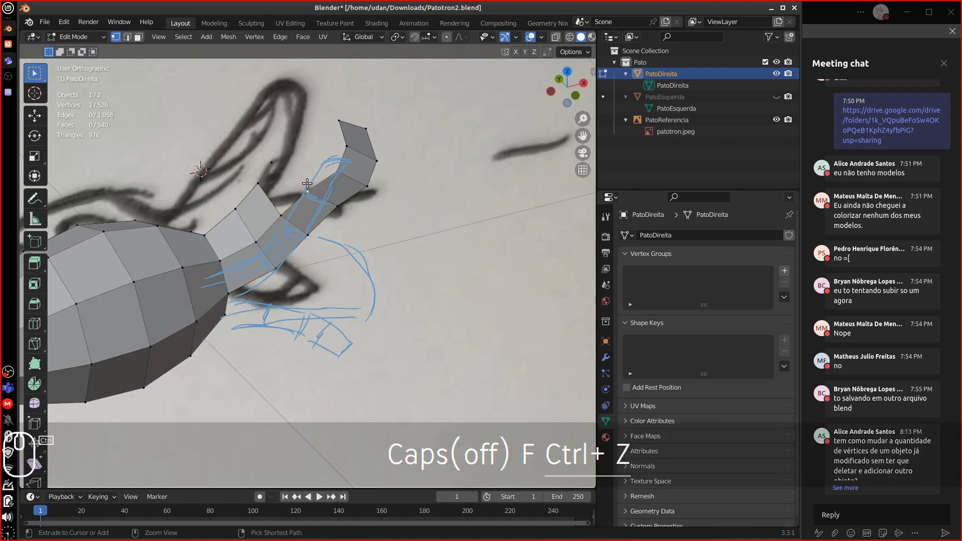
{"action": "left_click", "coordinate": [282, 216], "text": "shift"}
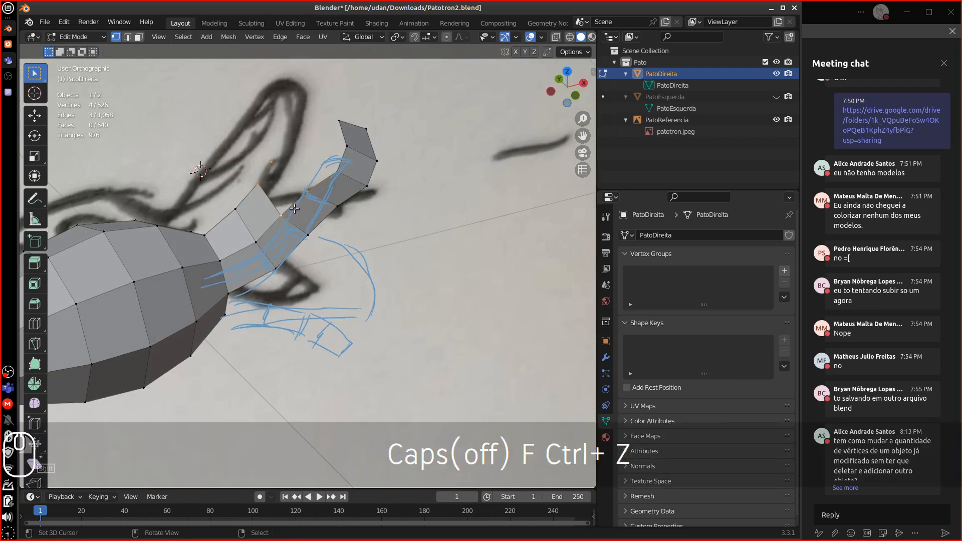
{"action": "key", "text": "f"}
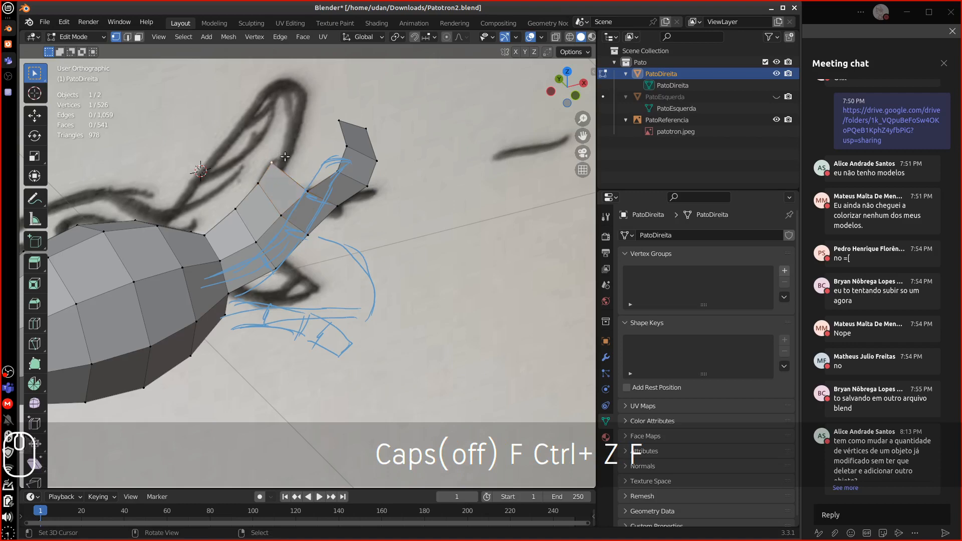
Reposition the two outermost ridge vertices in top view so the ridge runs straight and evenly spaced along the beak's centreline.
{"action": "key", "text": "KP_7"}
{"action": "key", "text": "g"}
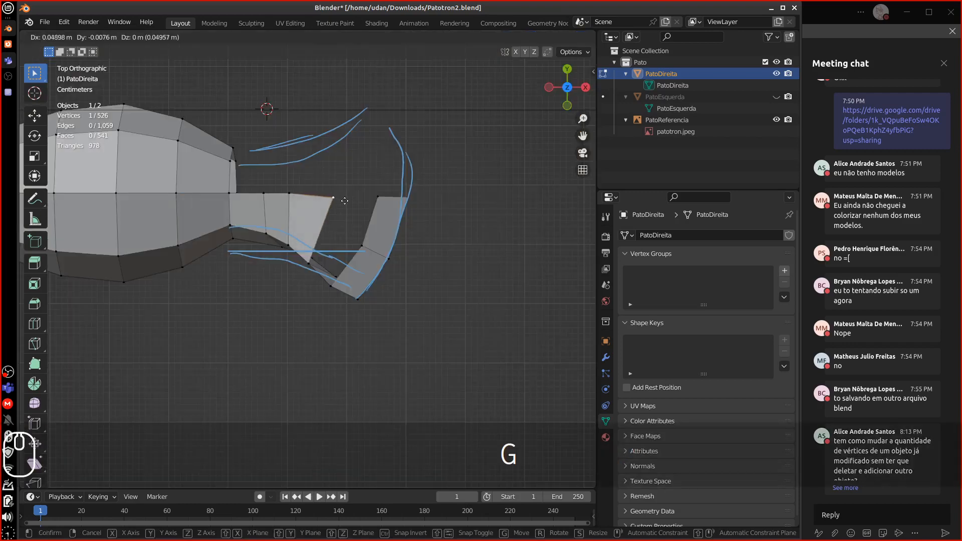
{"action": "left_click", "coordinate": [329, 196]}
{"action": "key", "text": "g"}
{"action": "left_click", "coordinate": [308, 195]}
{"action": "right_click", "coordinate": [333, 194]}
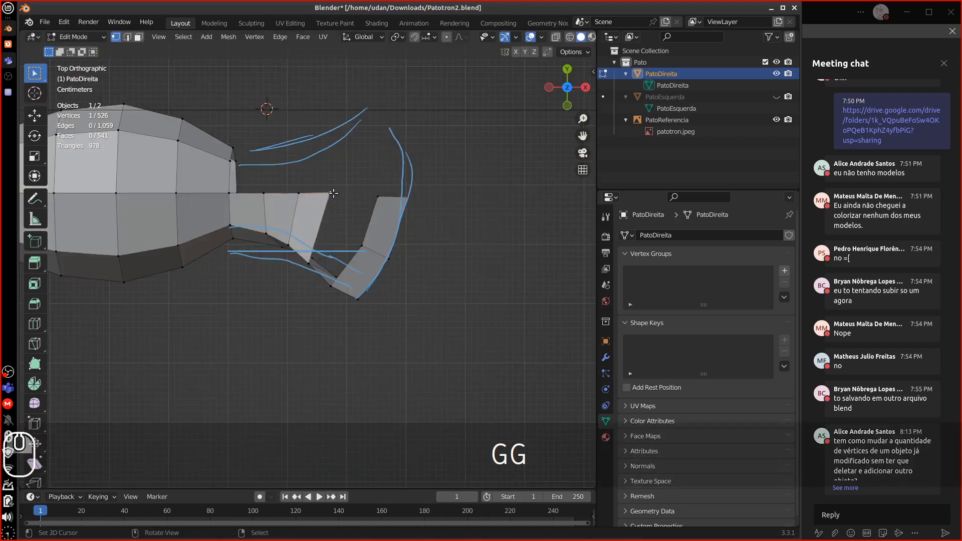
{"action": "key", "text": "g"}
{"action": "left_click", "coordinate": [342, 194]}
{"action": "right_click", "coordinate": [304, 197]}
{"action": "key", "text": "g"}
{"action": "left_click", "coordinate": [308, 196]}
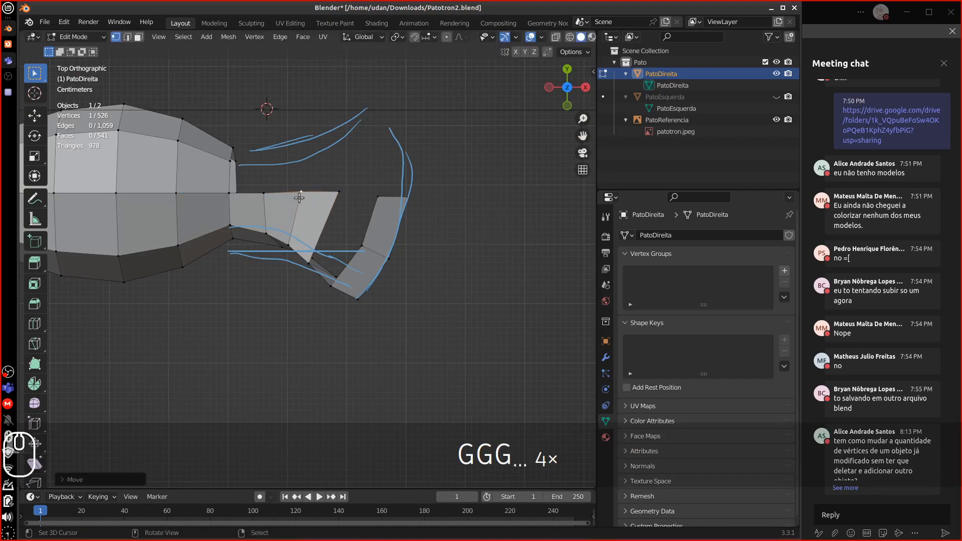
{"action": "key", "text": "g"}
{"action": "left_click", "coordinate": [297, 197]}
{"action": "key", "text": "g"}
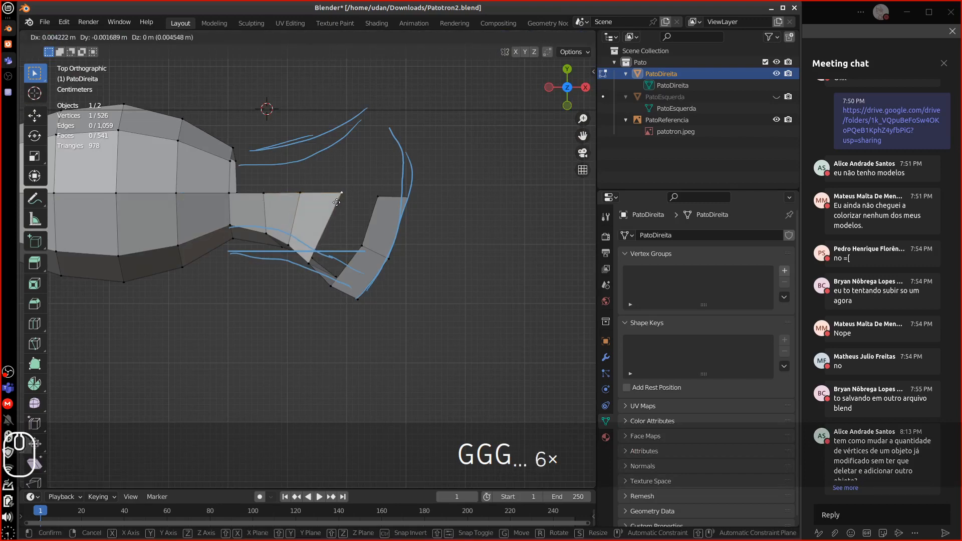
{"action": "left_click", "coordinate": [332, 196]}
Select the three vertices around the gap between the beak's side strip and its tip and fill it with a triangular face.
{"action": "middle_click_drag", "start_coordinate": [337, 198], "coordinate": [303, 150]}
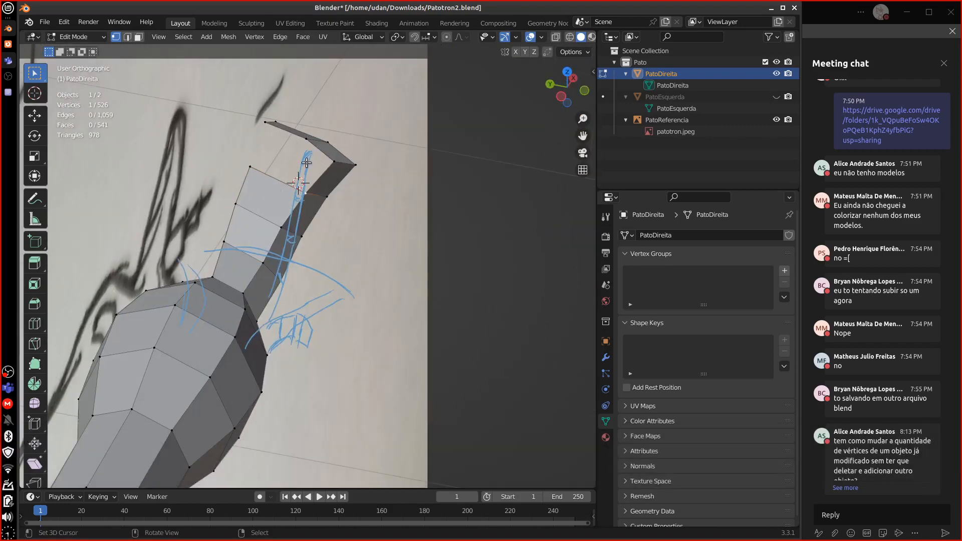
{"action": "key", "text": "shift"}
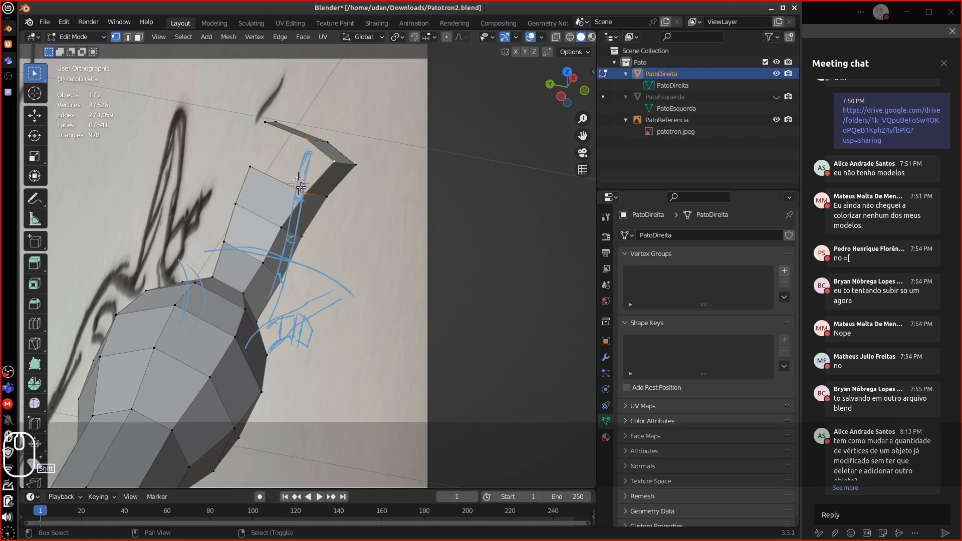
{"action": "left_click", "coordinate": [309, 135]}
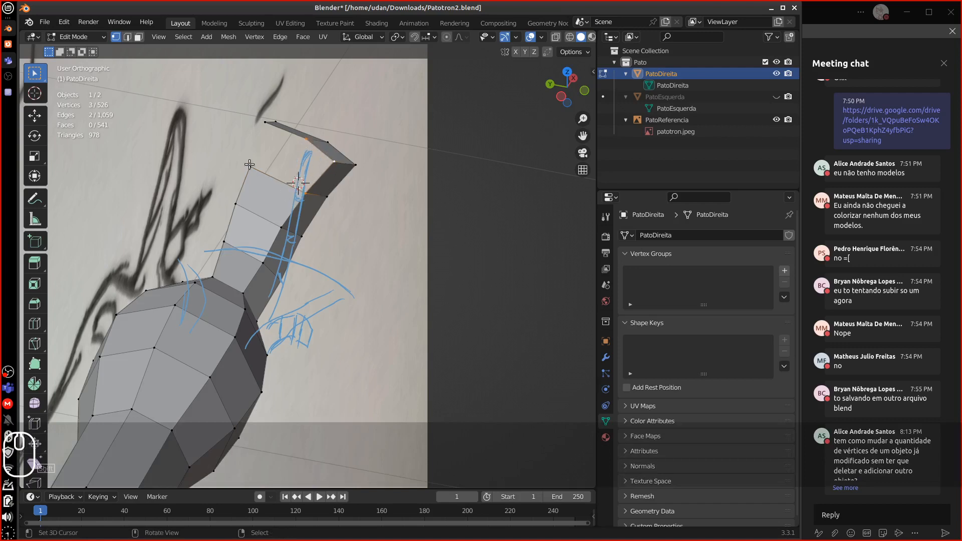
{"action": "right_click", "coordinate": [306, 140]}
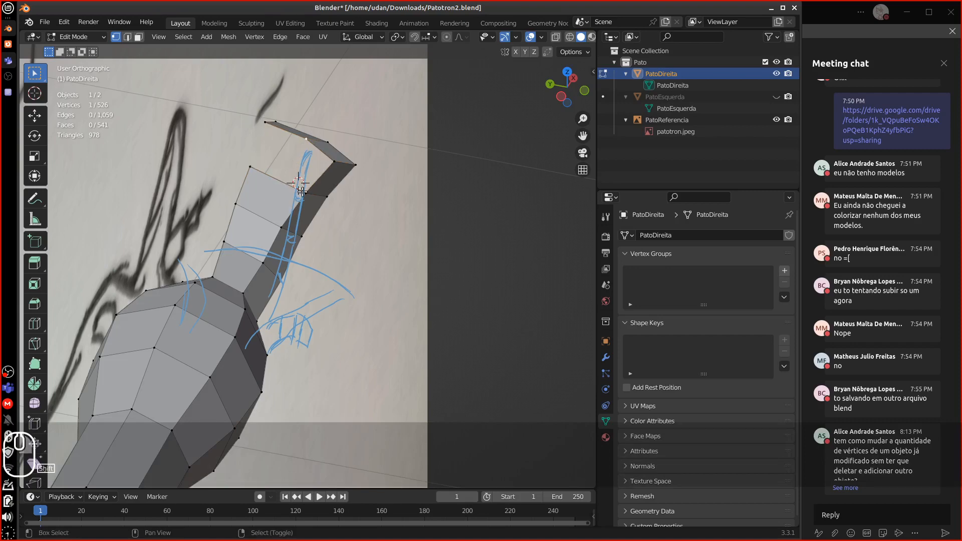
{"action": "middle_click_drag", "start_coordinate": [323, 175], "coordinate": [290, 169]}
{"action": "key", "text": "f"}
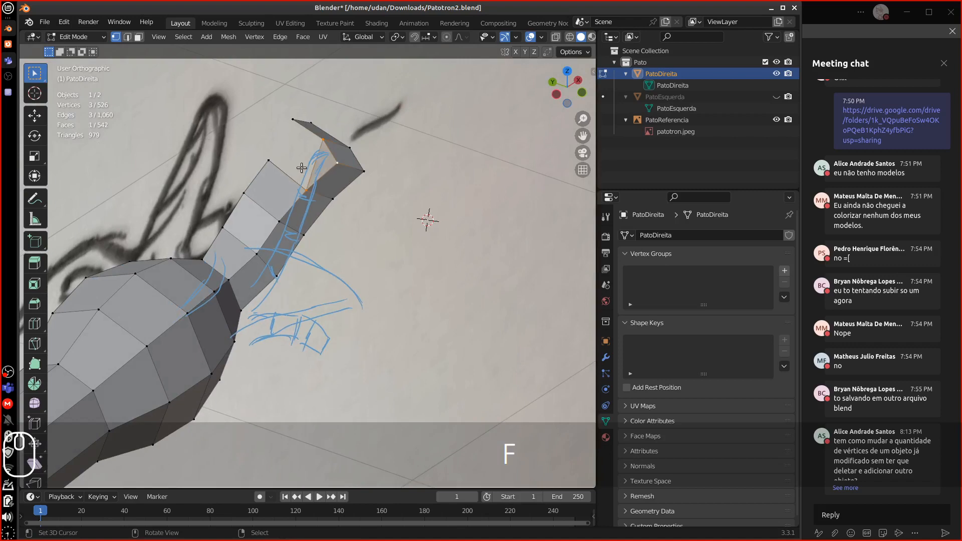
Fill a face between the ridge's open end edge and the beak tip's inner edge.
{"action": "left_click", "coordinate": [321, 142]}
{"action": "left_click", "coordinate": [292, 120], "text": "shift"}
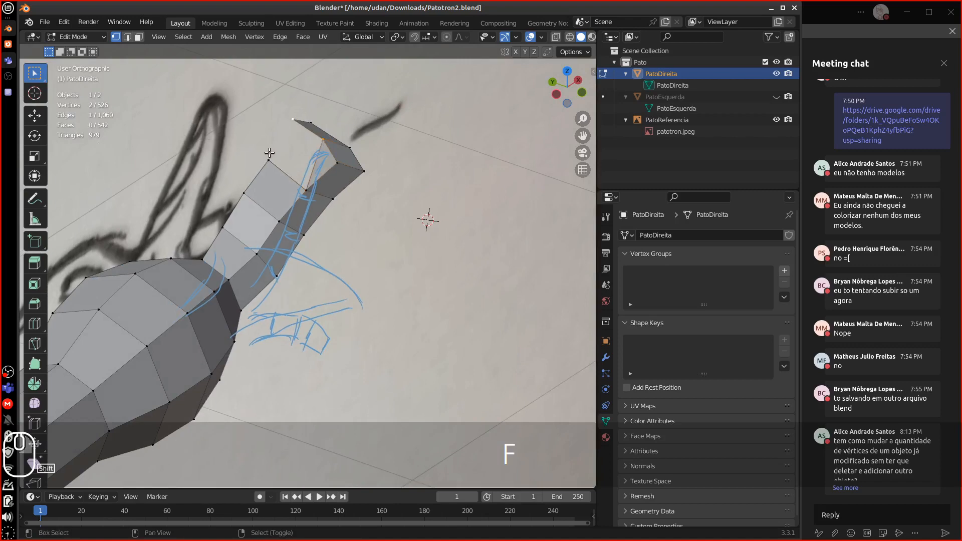
{"action": "key", "text": "f"}
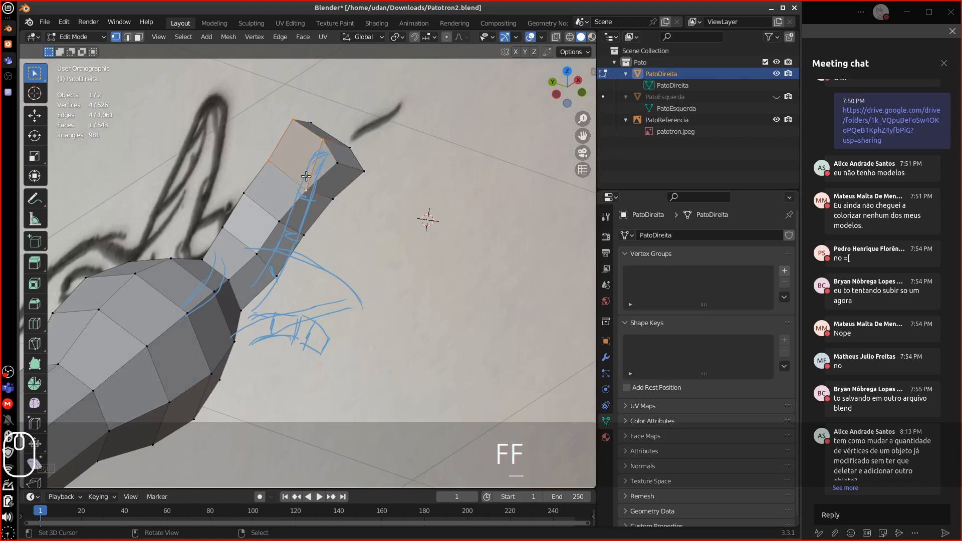
Move the ridge vertex at the third cross line up and outward in front view onto the reference's upper beak outline.
{"action": "mouse_move", "coordinate": [325, 176]}
{"action": "middle_mouse_down"}
{"action": "mouse_move", "coordinate": [299, 161]}
{"action": "mouse_move", "coordinate": [294, 142]}
{"action": "mouse_move", "coordinate": [520, 374]}
{"action": "mouse_move", "coordinate": [575, 388]}
{"action": "mouse_move", "coordinate": [323, 151]}
{"action": "mouse_move", "coordinate": [318, 179]}
{"action": "middle_mouse_up"}
{"action": "key", "text": "1"}
{"action": "right_click", "coordinate": [300, 166]}
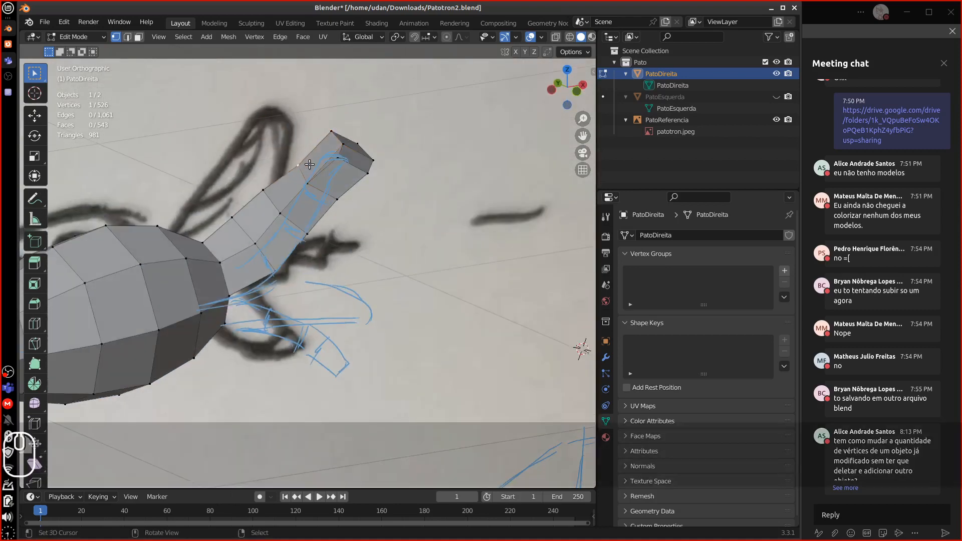
{"action": "key", "text": "KP_2"}
{"action": "key", "text": "KP_3"}
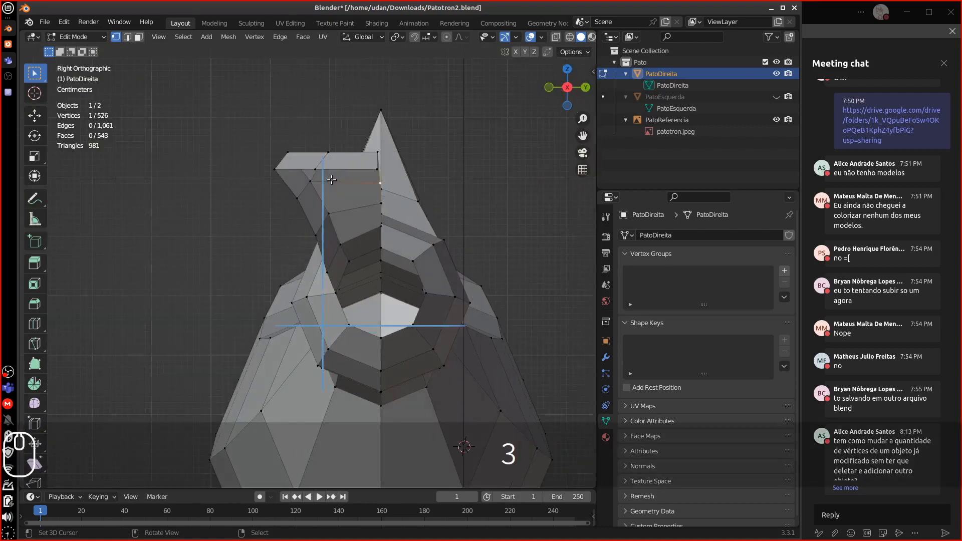
{"action": "key", "text": "ctrl+KP_1"}
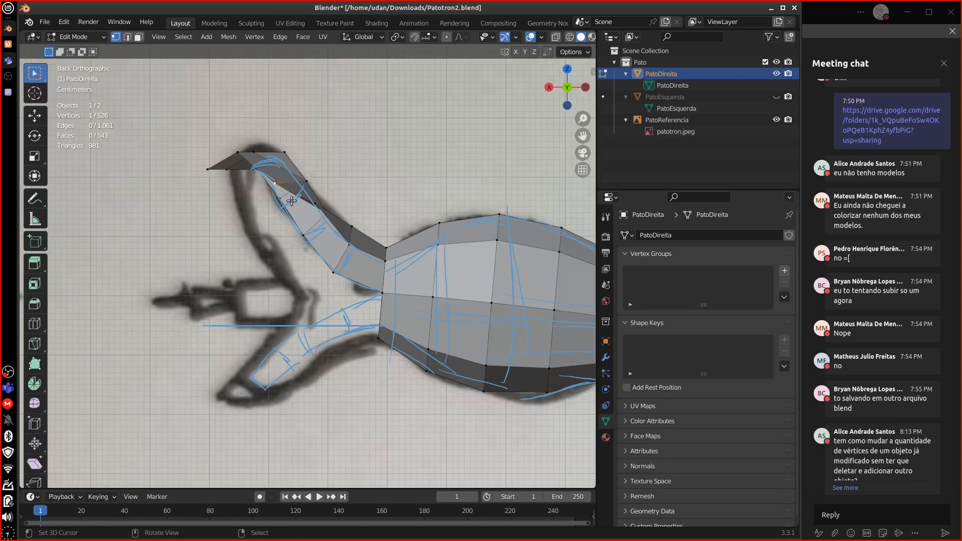
{"action": "key", "text": "KP_1"}
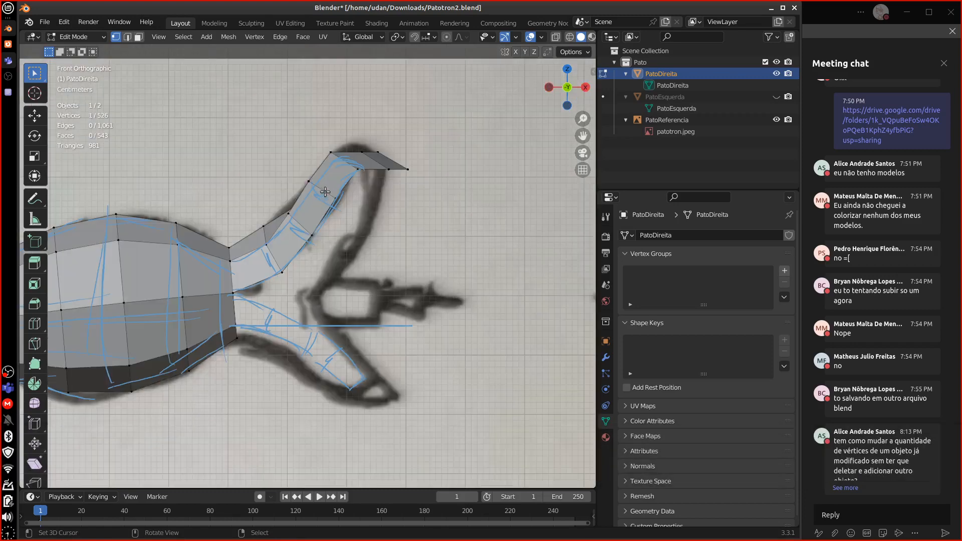
{"action": "key", "text": "g"}
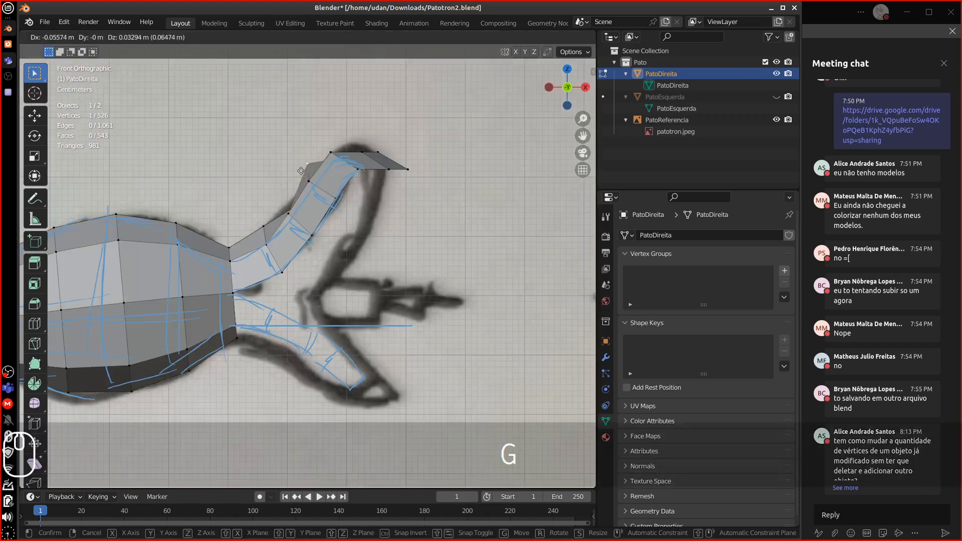
{"action": "left_click", "coordinate": [302, 182]}
Nudge the ridge vertices around the second and third cross lines in front view to follow the drawn upper beak outline.
{"action": "middle_click_drag", "start_coordinate": [302, 181], "coordinate": [284, 193]}
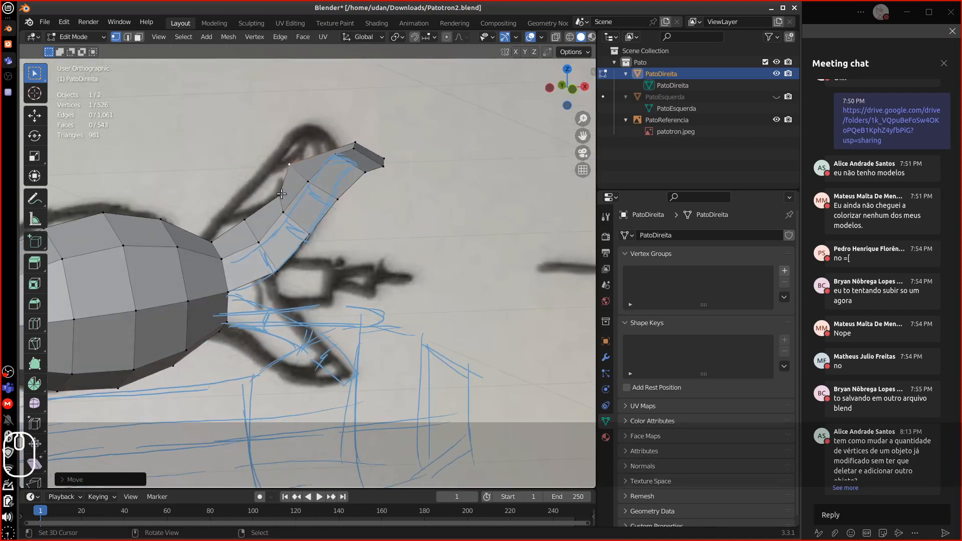
{"action": "key", "text": "KP_3"}
{"action": "key", "text": "KP_1"}
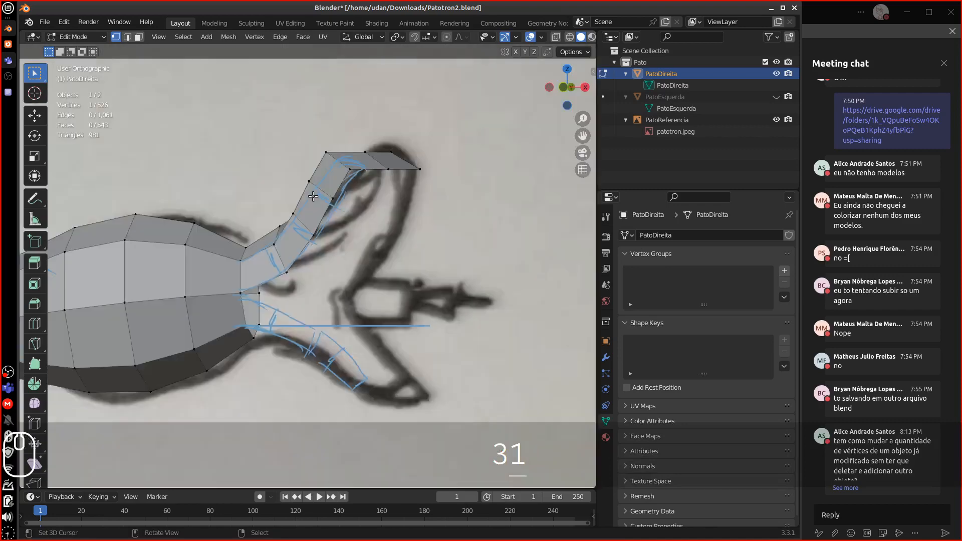
{"action": "key", "text": "g"}
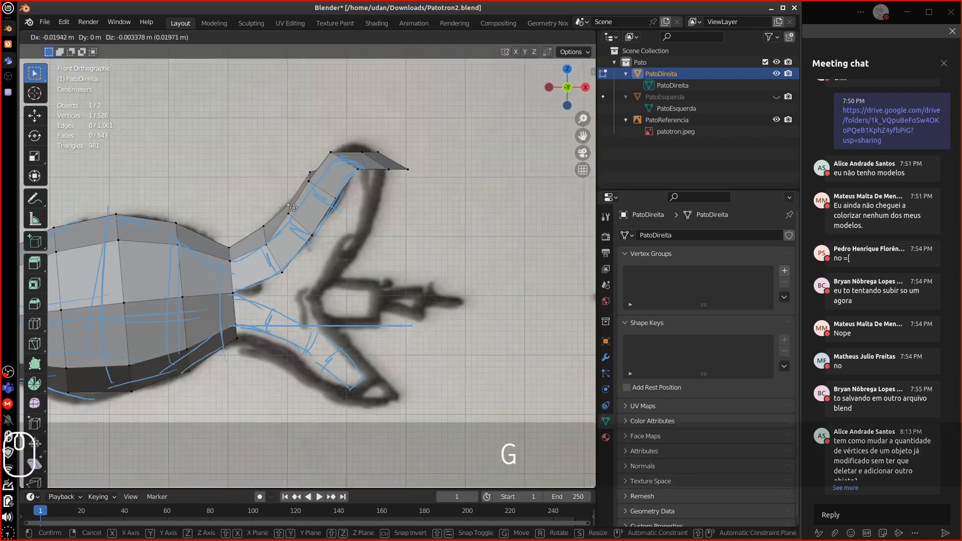
{"action": "key", "text": "g"}
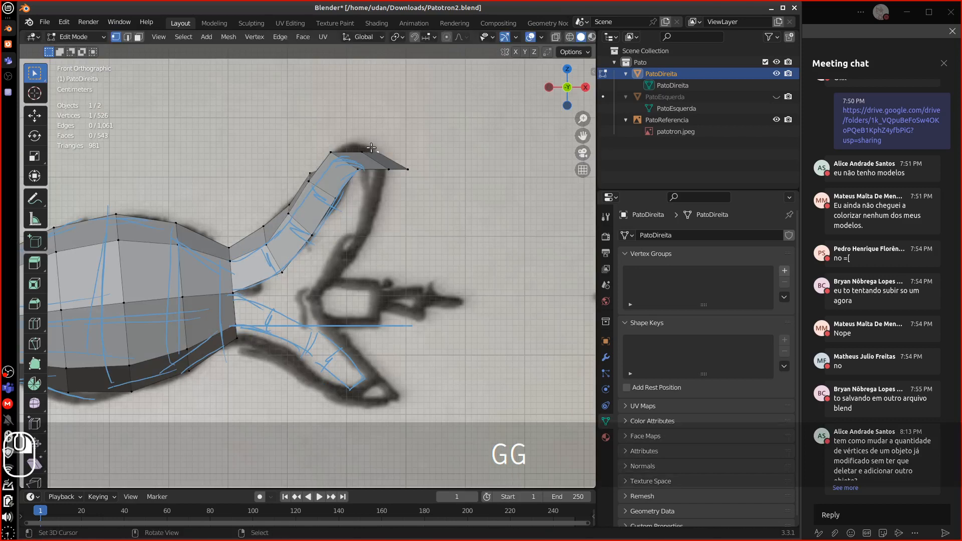
Move the four outer vertices of the beak tip in front view to follow the reference's rounded tip.
{"action": "key", "text": "g"}
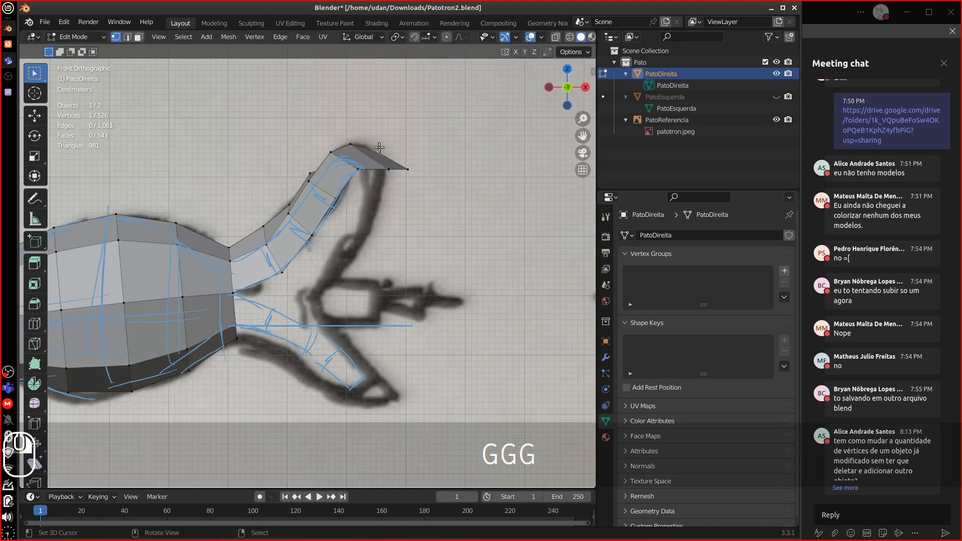
{"action": "key", "text": "g"}
{"action": "key", "text": "g"}
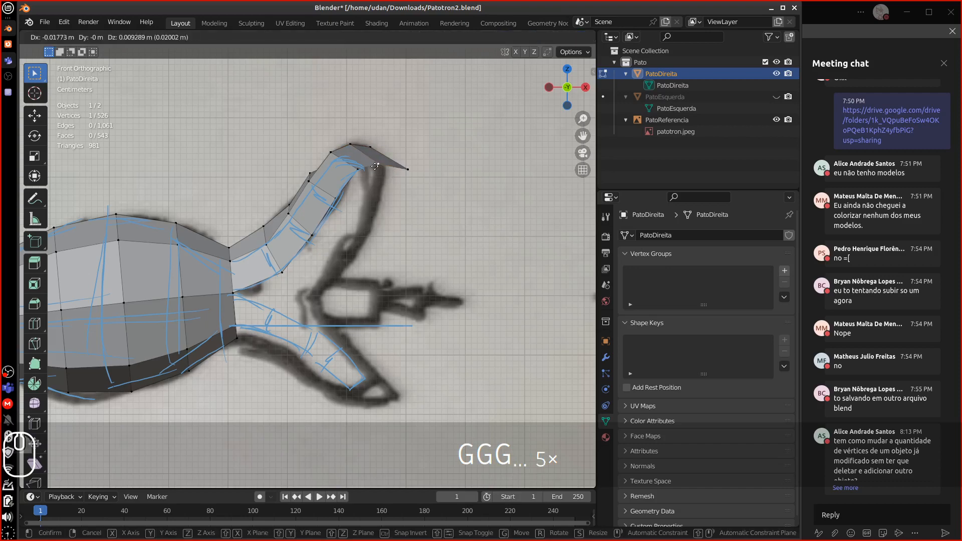
{"action": "left_click", "coordinate": [401, 169]}
{"action": "left_click", "coordinate": [404, 169]}
{"action": "key", "text": "g"}
{"action": "left_click", "coordinate": [376, 162]}
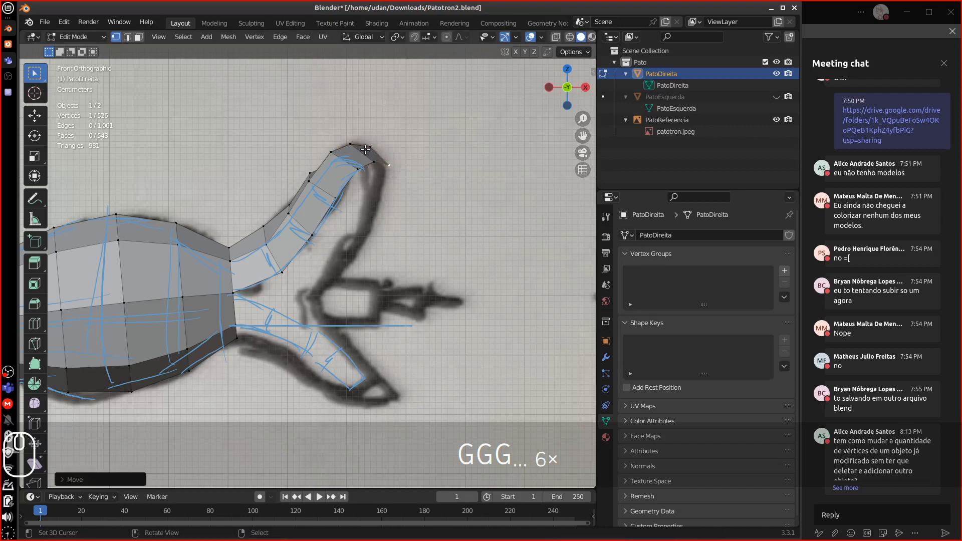
Move the beak tip's upper outer vertex up and back toward the head in front view.
{"action": "middle_click_drag", "start_coordinate": [369, 150], "coordinate": [420, 153]}
{"action": "right_click", "coordinate": [300, 131]}
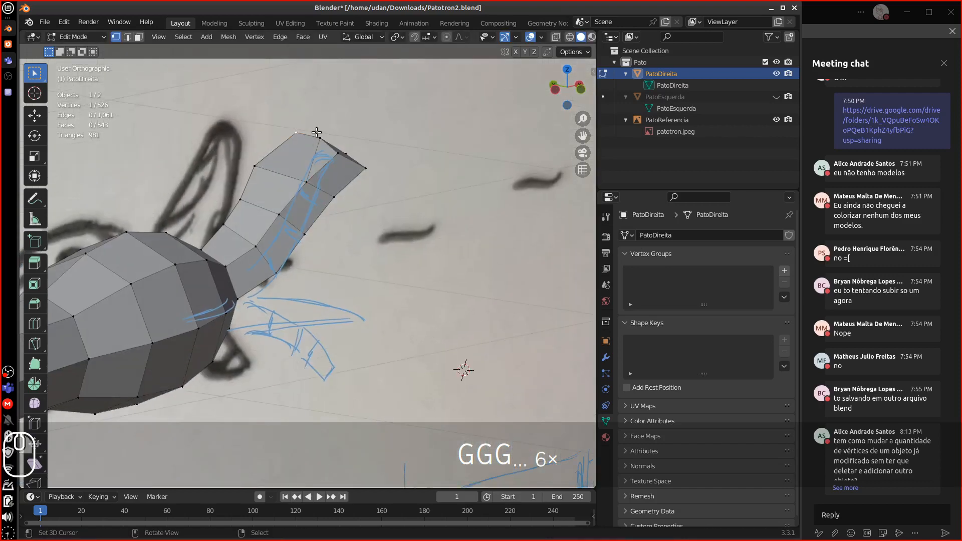
{"action": "key", "text": "KP_3"}
{"action": "key", "text": "KP_1"}
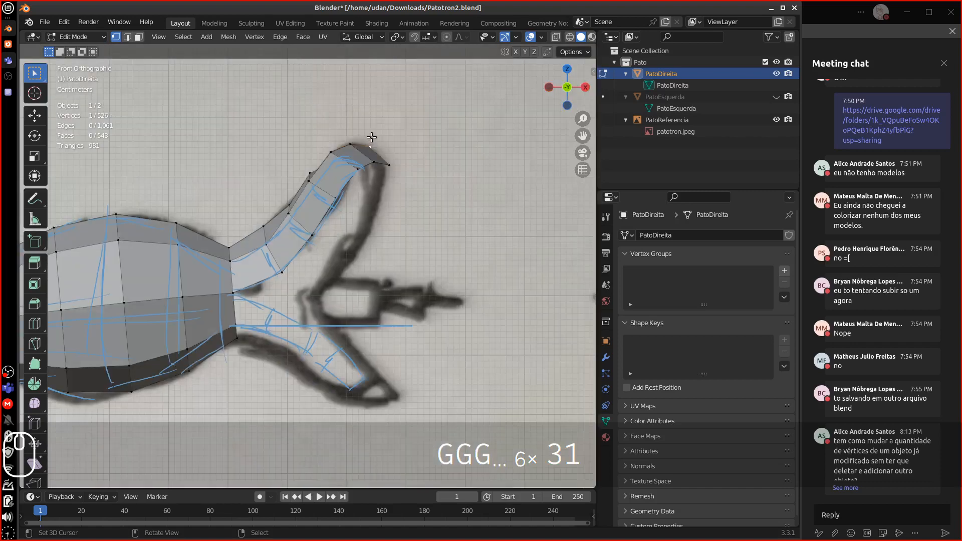
{"action": "key", "text": "g"}
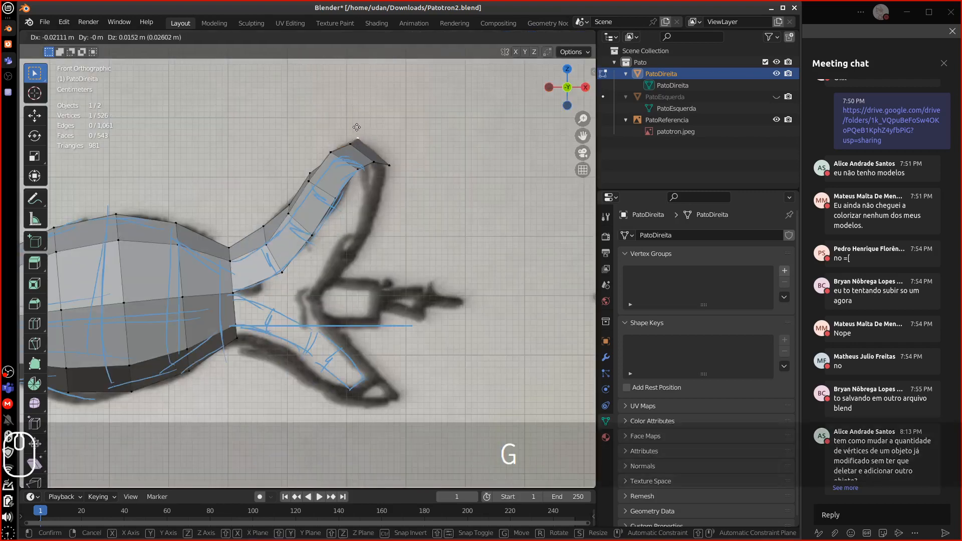
{"action": "left_click", "coordinate": [357, 130]}
Nudge the upper-edge vertices behind the beak tip and at the third cross line in front view to smooth the beak's top outline.
{"action": "key", "text": "g"}
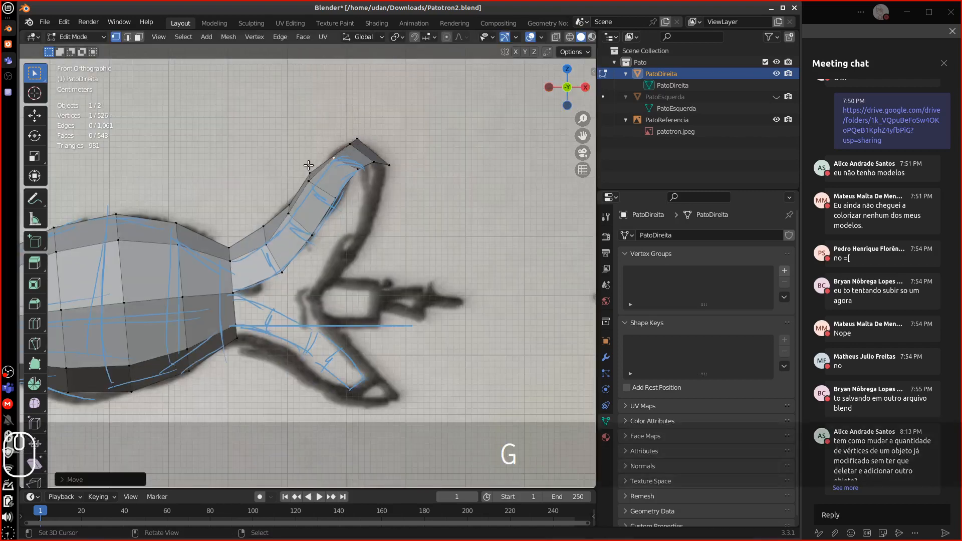
{"action": "key", "text": "g"}
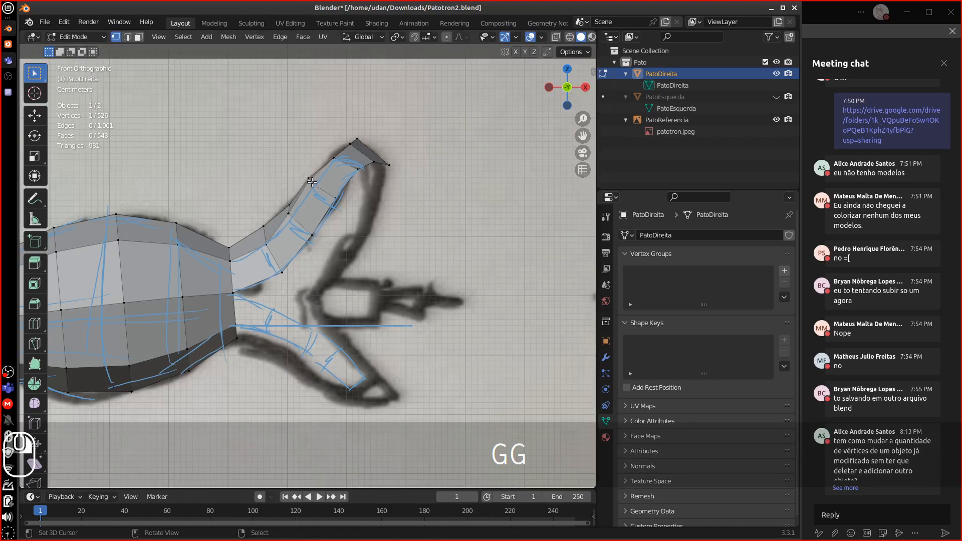
{"action": "key", "text": "g"}
{"action": "left_click", "coordinate": [299, 191]}
{"action": "right_click", "coordinate": [308, 177]}
{"action": "key", "text": "g"}
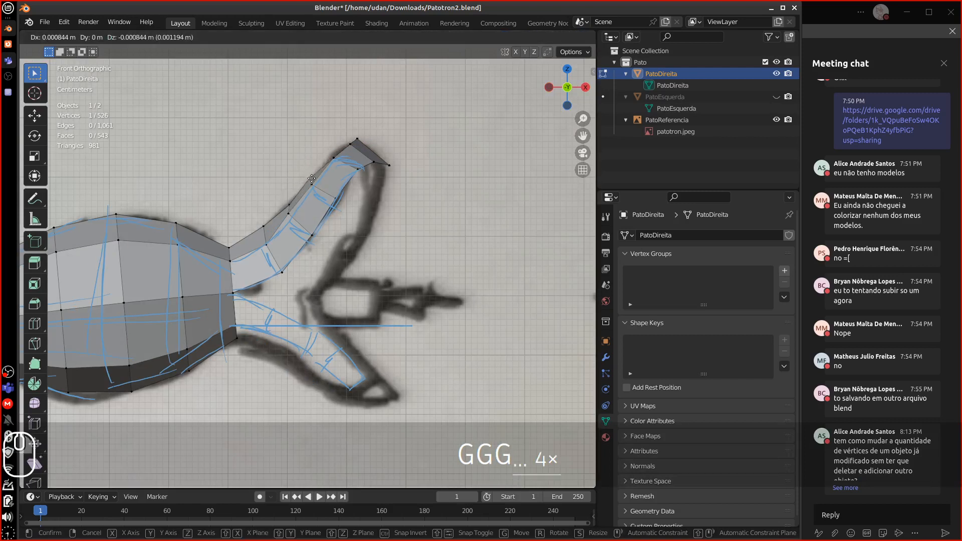
{"action": "left_click", "coordinate": [310, 178]}
Move the tip's top vertex back toward the head and the side vertex at the tip's base slightly down and outward.
{"action": "right_click", "coordinate": [352, 145]}
{"action": "left_click", "coordinate": [361, 153]}
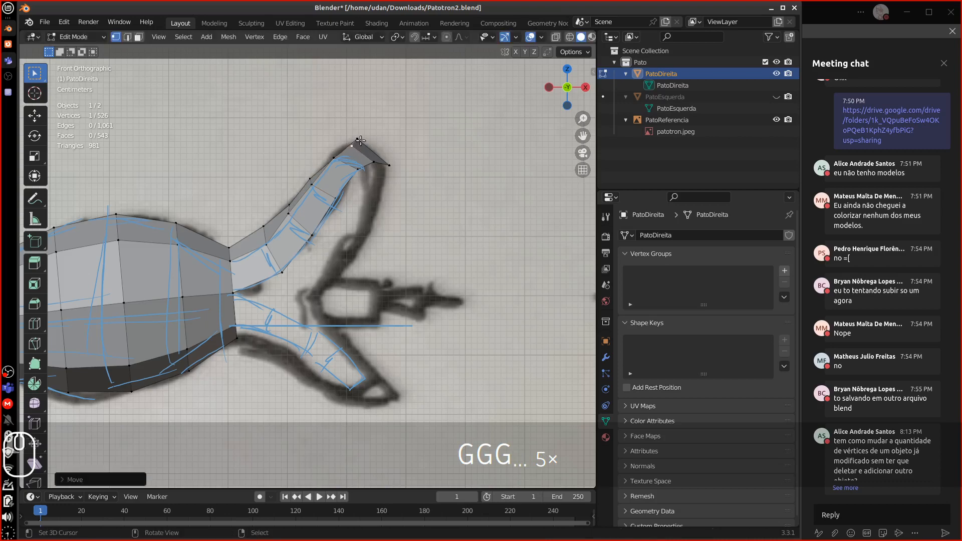
{"action": "right_click", "coordinate": [358, 139]}
{"action": "key", "text": "g"}
{"action": "left_click", "coordinate": [347, 139]}
{"action": "right_click", "coordinate": [335, 161]}
{"action": "key", "text": "g"}
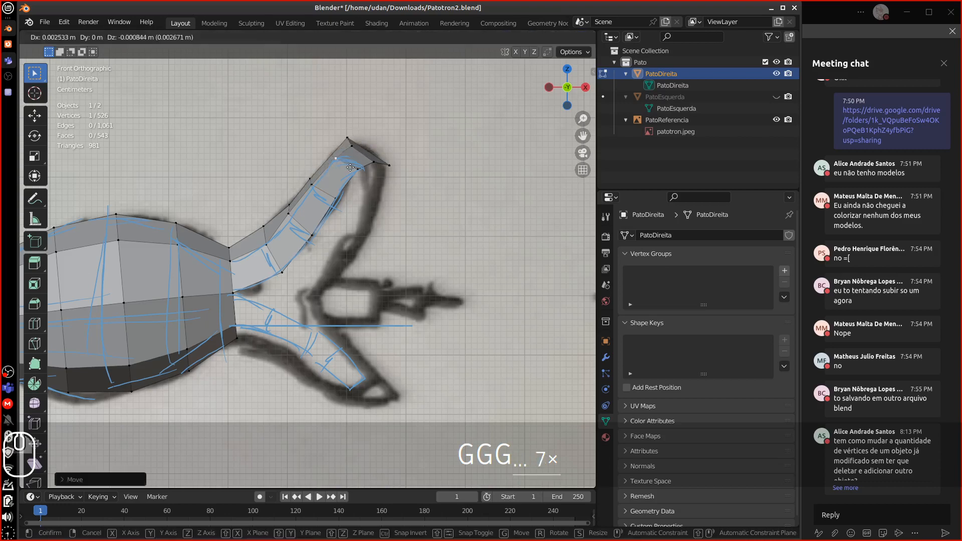
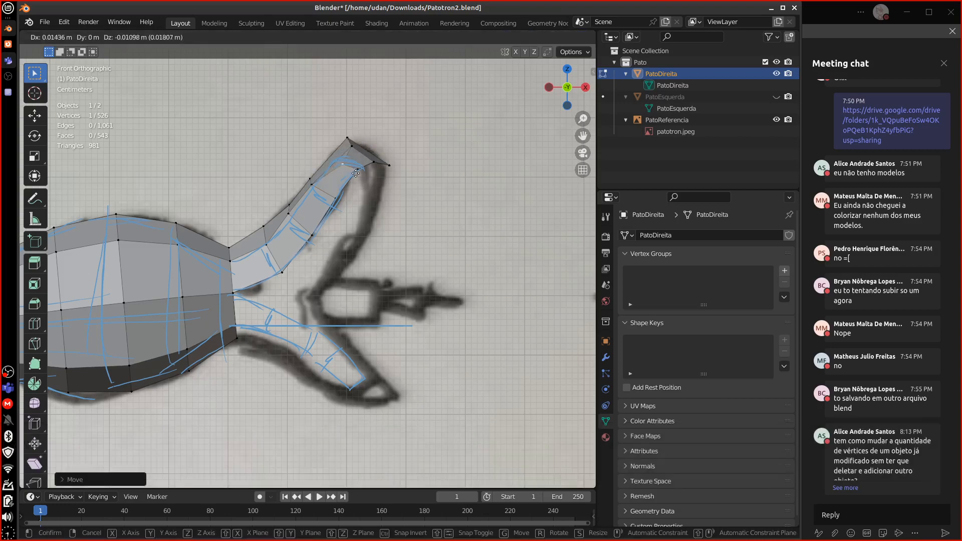
{"action": "left_click", "coordinate": [356, 173]}
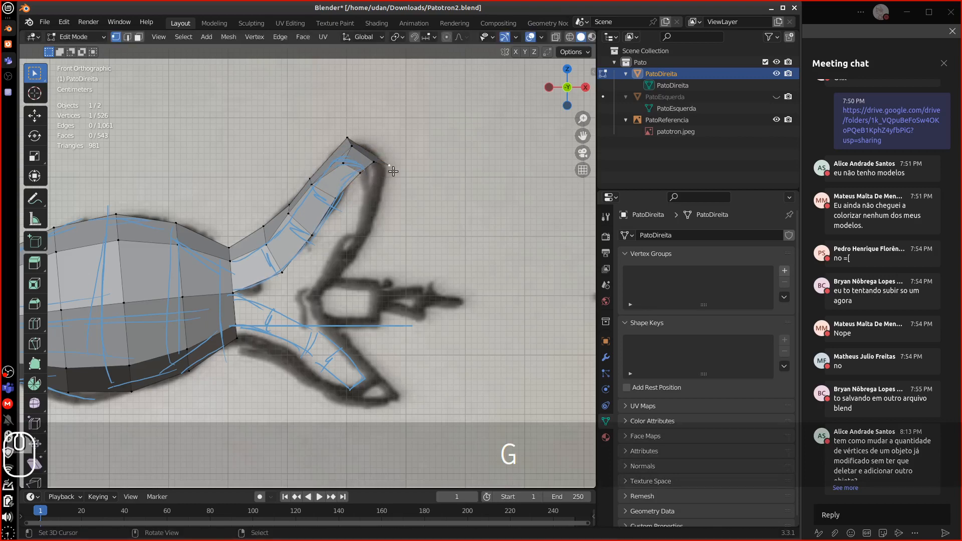
Pull the outermost tip vertex up and inward, and shift the lower-edge vertex at the third cross line outward onto the drawn beak.
{"action": "key", "text": "g"}
{"action": "left_click", "coordinate": [377, 159]}
{"action": "key", "text": "g"}
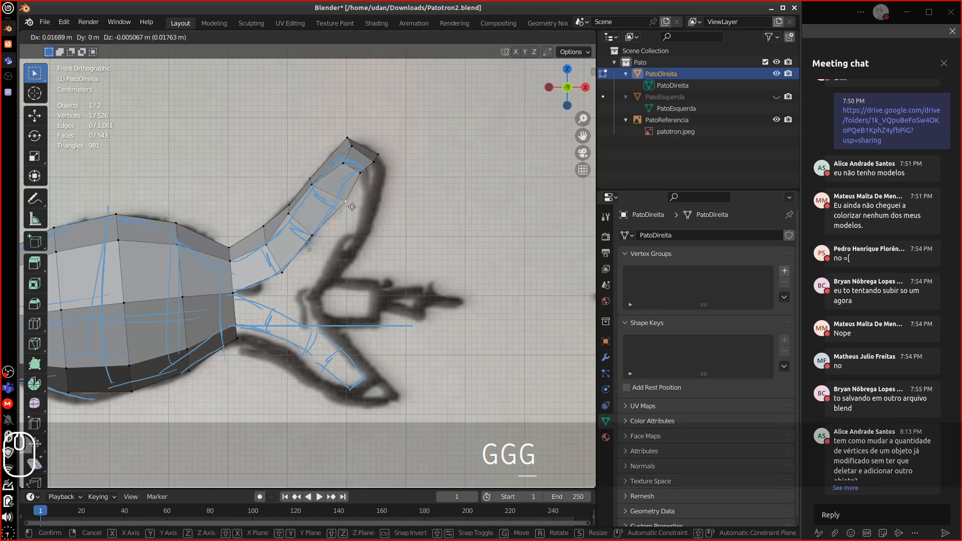
{"action": "left_click", "coordinate": [347, 205]}
{"action": "key", "text": "g"}
{"action": "left_click", "coordinate": [349, 207]}
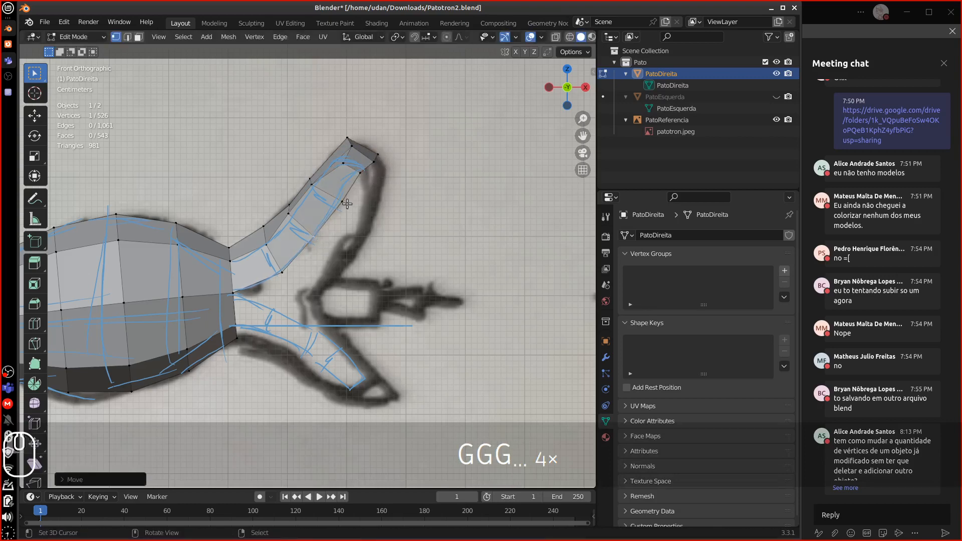
{"action": "key", "text": "g"}
{"action": "left_click", "coordinate": [348, 207]}
Shift the side vertices at the third and second cross lines slightly toward the beak's lower edge in front view.
{"action": "right_click", "coordinate": [317, 194]}
{"action": "key", "text": "g"}
{"action": "left_click", "coordinate": [320, 197]}
{"action": "right_click", "coordinate": [299, 217]}
{"action": "key", "text": "g"}
{"action": "left_click", "coordinate": [351, 179]}
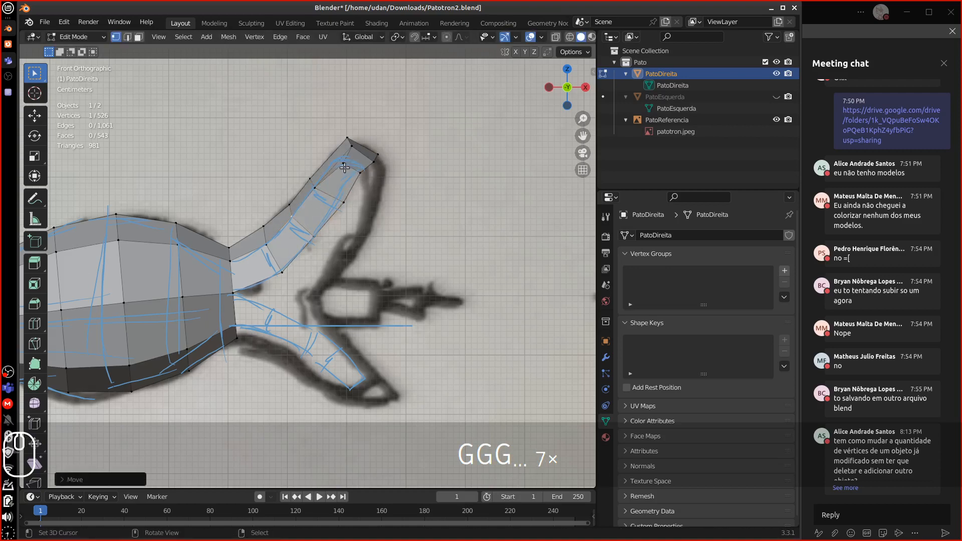
Fine-tune the four inner vertices around the beak tip in front view to even out the tip's faces.
{"action": "right_click", "coordinate": [341, 164]}
{"action": "key", "text": "g"}
{"action": "left_click", "coordinate": [348, 164]}
{"action": "right_click", "coordinate": [363, 170]}
{"action": "key", "text": "g"}
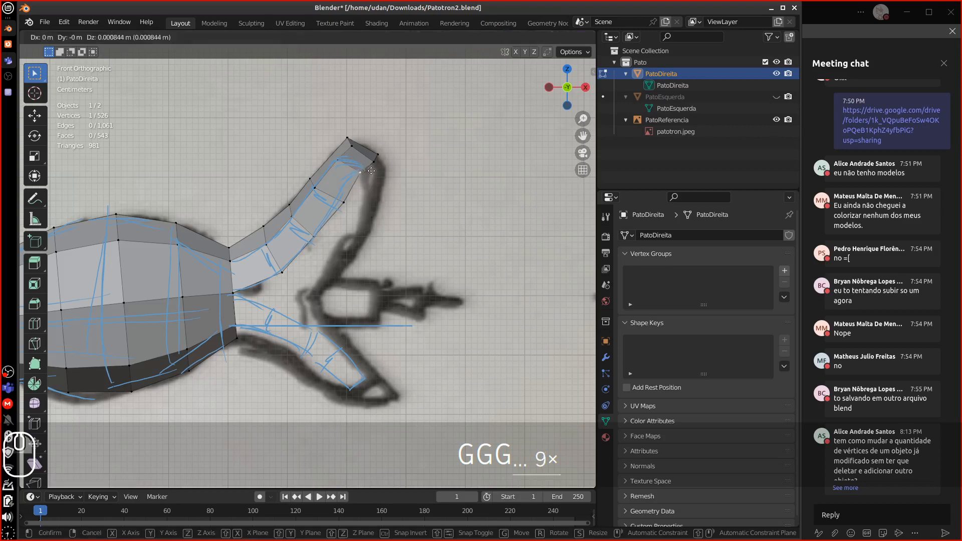
{"action": "left_click", "coordinate": [370, 171]}
{"action": "right_click", "coordinate": [378, 161]}
{"action": "key", "text": "g"}
{"action": "left_click", "coordinate": [365, 155]}
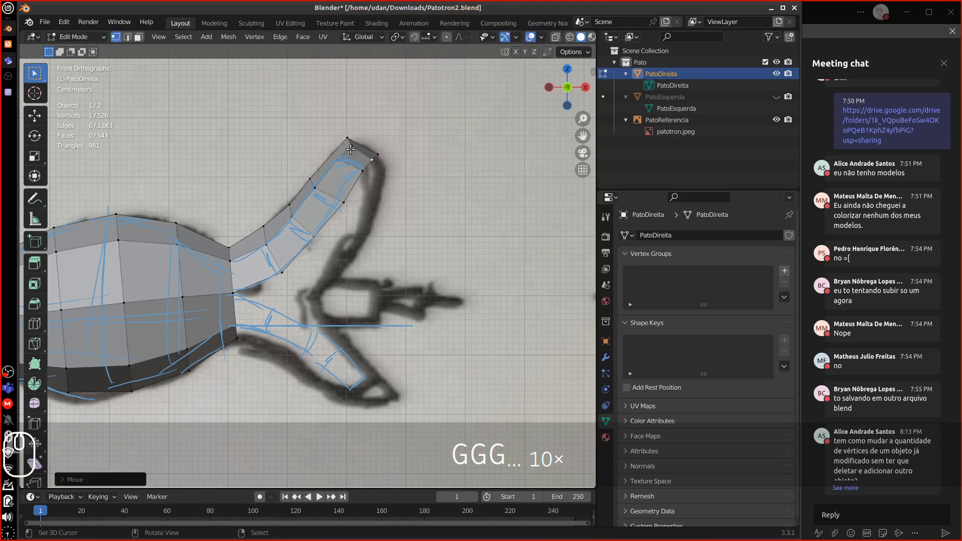
{"action": "right_click", "coordinate": [351, 148]}
{"action": "key", "text": "g"}
{"action": "left_click", "coordinate": [342, 156]}
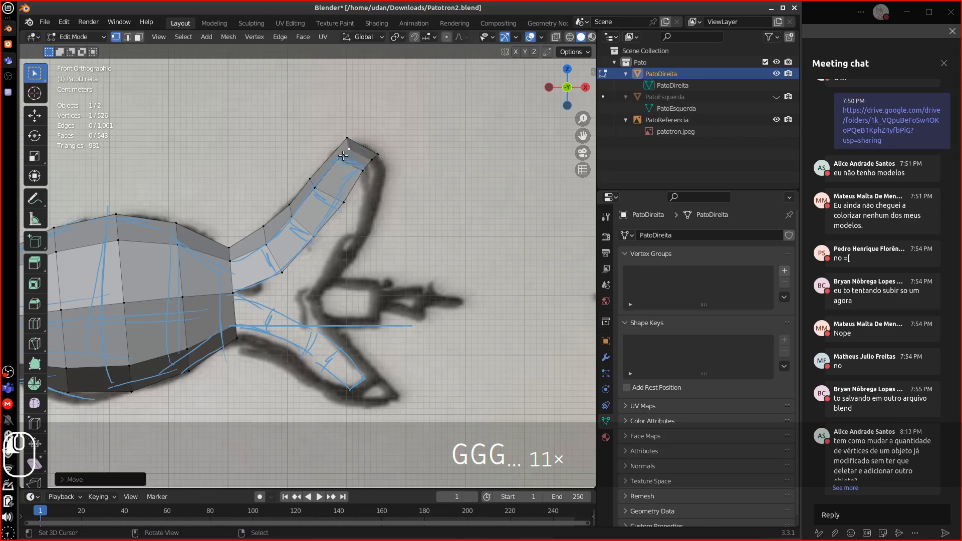
Join the opposite side vertices across the head's open front with an edge and subdivide it once.
{"action": "middle_click_drag", "start_coordinate": [260, 260], "coordinate": [267, 217], "text": "shift"}
{"action": "right_click", "coordinate": [244, 258]}
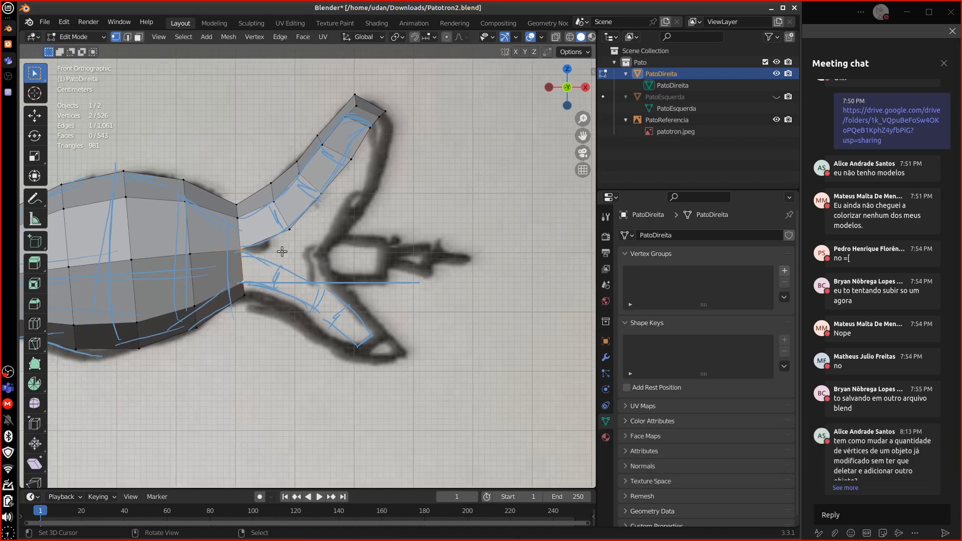
{"action": "middle_click_drag", "start_coordinate": [386, 231], "coordinate": [329, 256]}
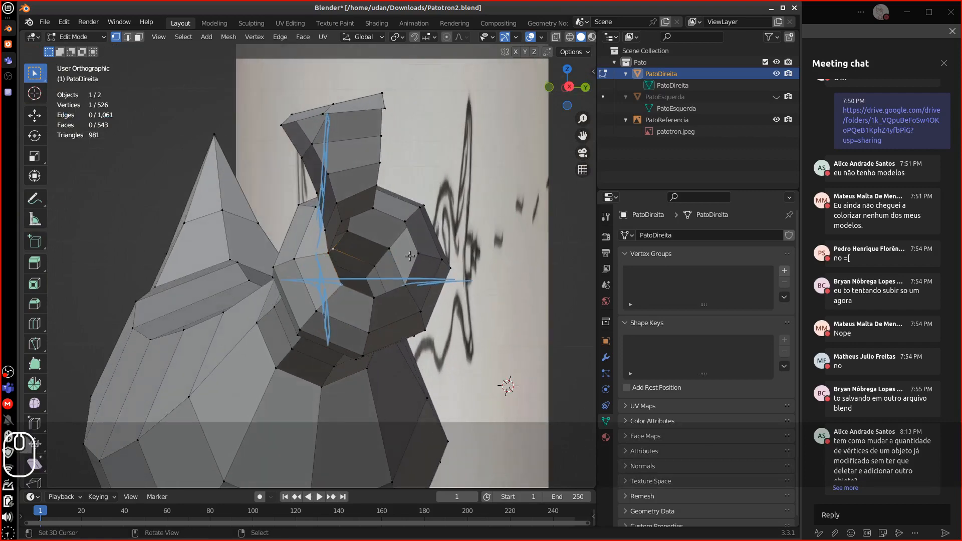
{"action": "left_click", "coordinate": [329, 251], "text": "shift"}
{"action": "mouse_move", "coordinate": [358, 222]}
{"action": "middle_mouse_down"}
{"action": "mouse_move", "coordinate": [336, 230]}
{"action": "mouse_move", "coordinate": [353, 231]}
{"action": "middle_mouse_up"}
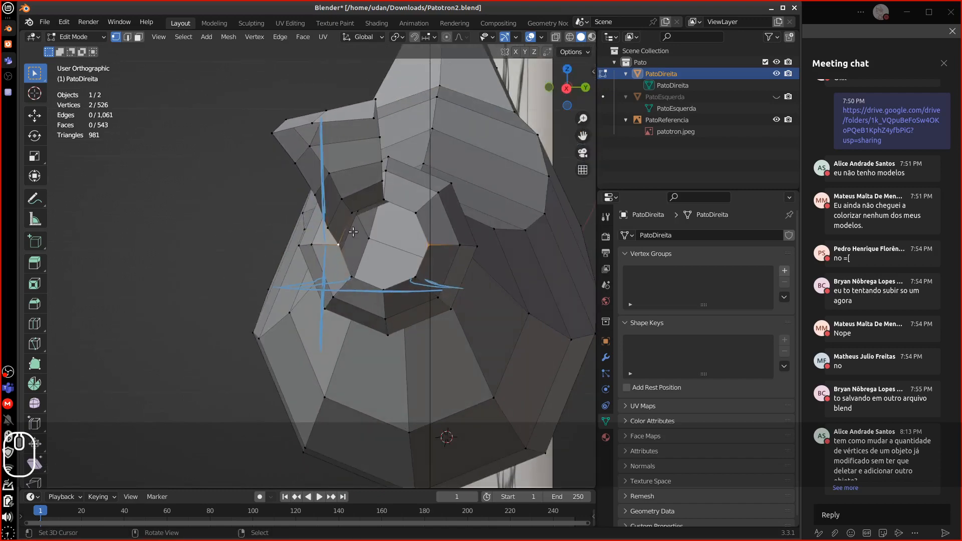
{"action": "key", "text": "f"}
{"action": "scroll", "coordinate": [359, 244], "scroll_direction": "down", "scroll_amount": 3}
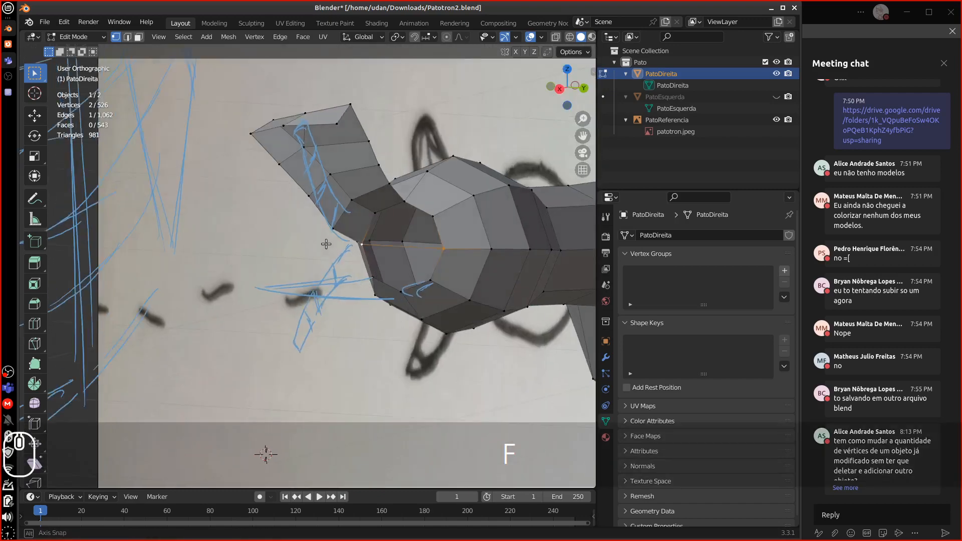
{"action": "key", "text": "w"}
{"action": "left_click", "coordinate": [378, 249]}
{"action": "left_click", "coordinate": [390, 247]}
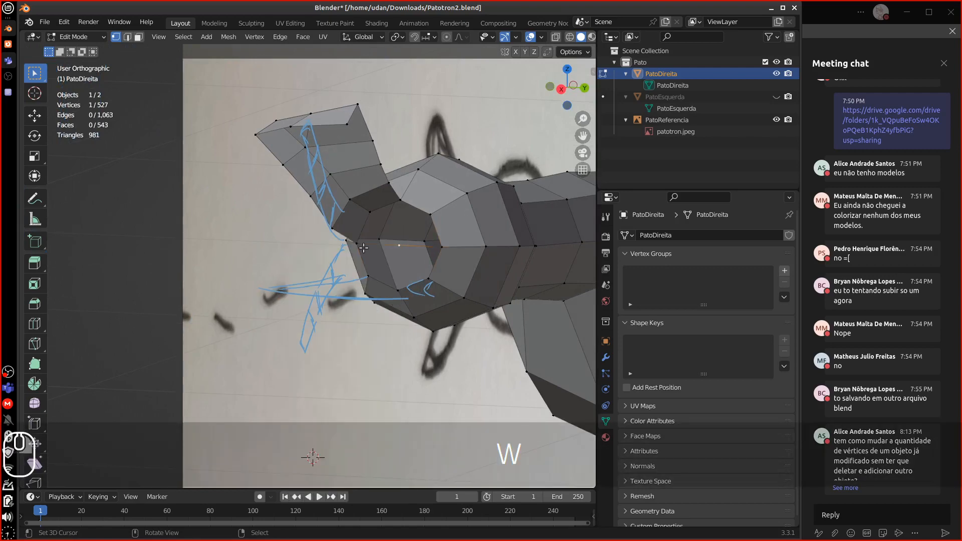
Hide the Note annotation layer and the PatoReferencia image.
{"action": "middle_click_drag", "start_coordinate": [390, 248], "coordinate": [477, 166]}
{"action": "left_click", "coordinate": [387, 249]}
{"action": "left_click", "coordinate": [592, 72]}
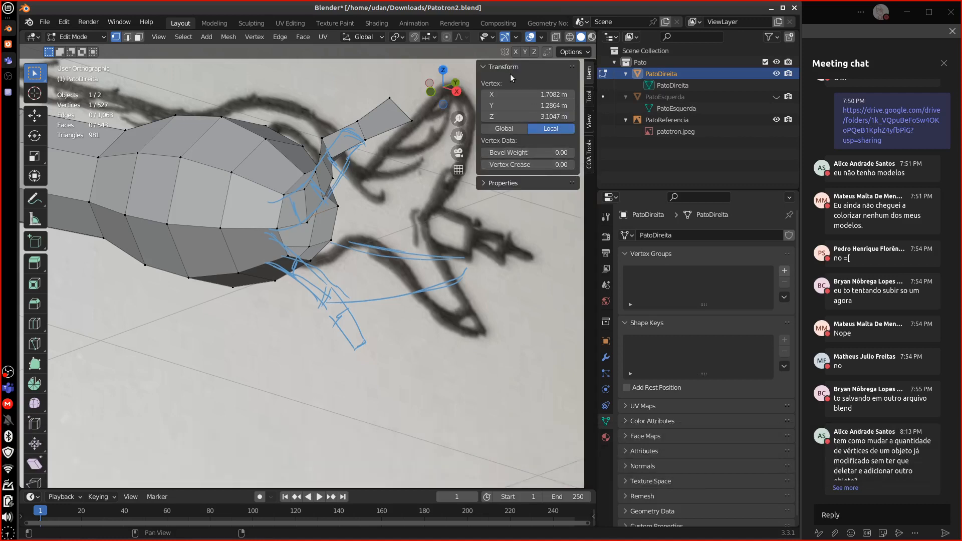
{"action": "left_click", "coordinate": [588, 123]}
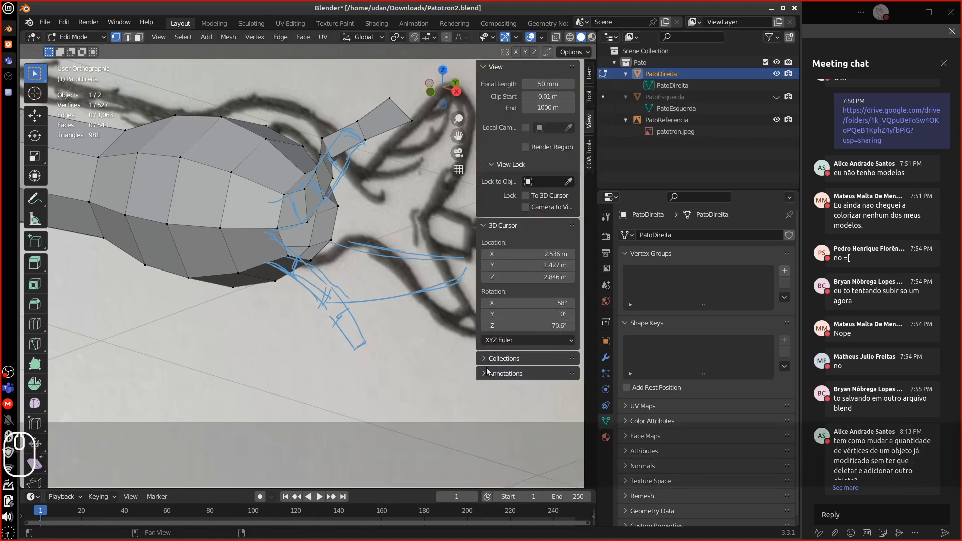
{"action": "left_click", "coordinate": [551, 407]}
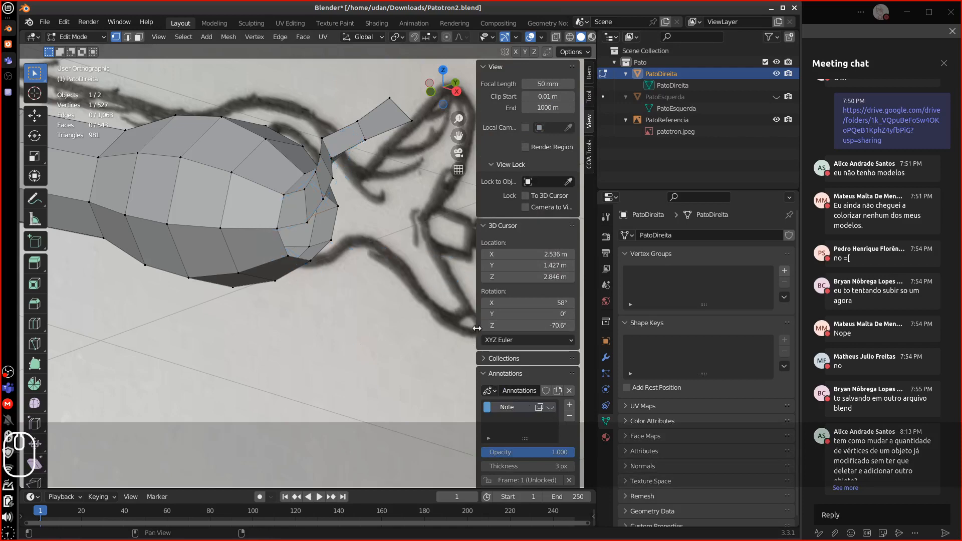
{"action": "left_click_drag", "start_coordinate": [477, 329], "coordinate": [620, 333]}
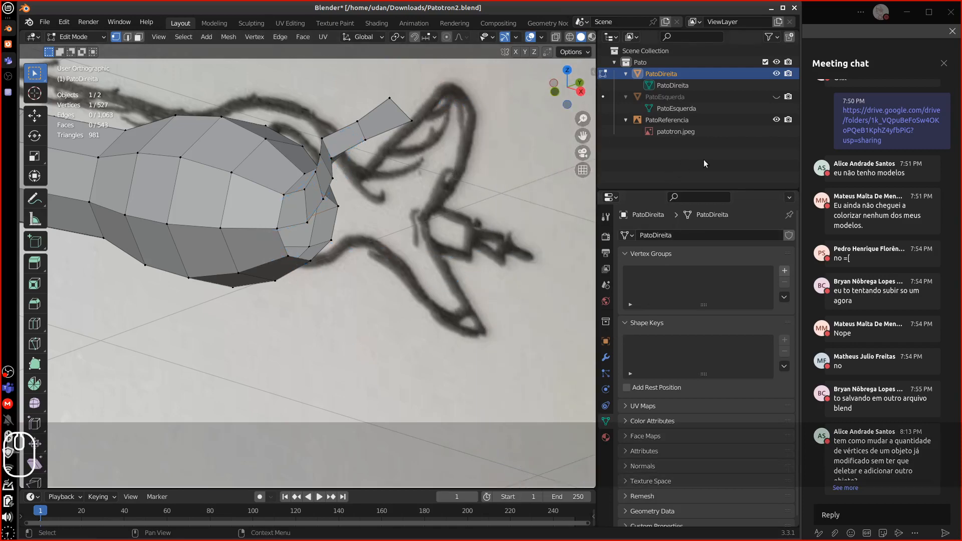
{"action": "left_click", "coordinate": [775, 120]}
Join the midpoint of the edge across the head opening to the outermost vertex of the beak tip with an edge.
{"action": "middle_click_drag", "start_coordinate": [381, 165], "coordinate": [353, 157]}
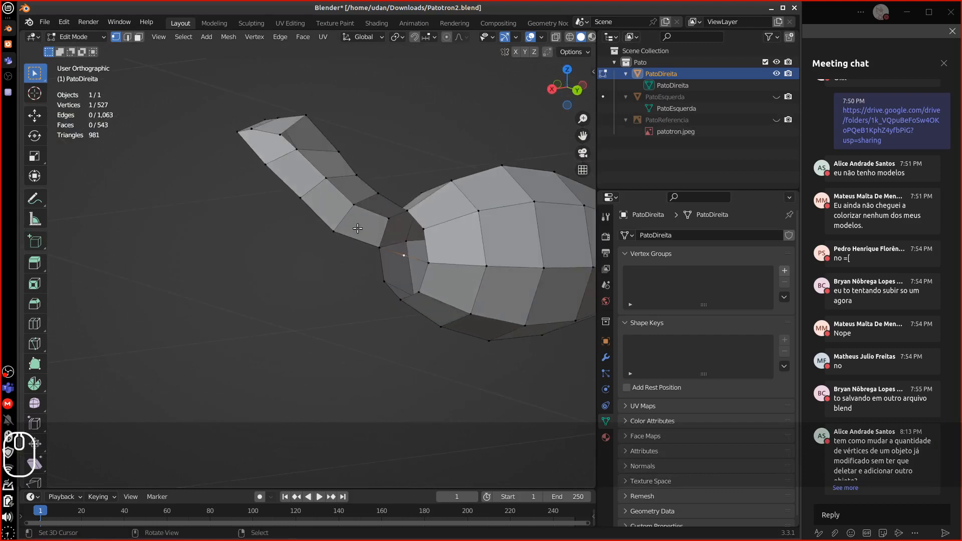
{"action": "middle_click_drag", "start_coordinate": [357, 228], "coordinate": [351, 220]}
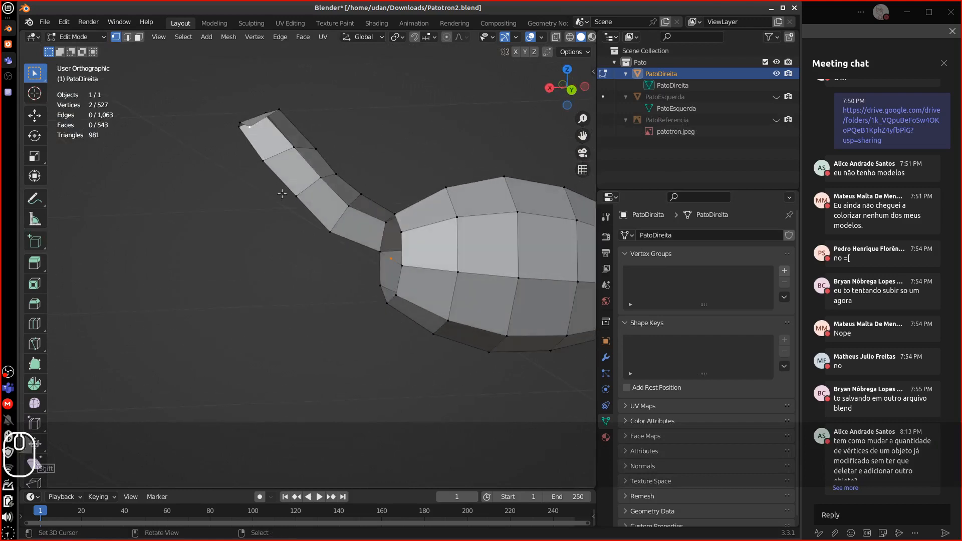
{"action": "key", "text": "f"}
{"action": "middle_click_drag", "start_coordinate": [281, 195], "coordinate": [259, 204]}
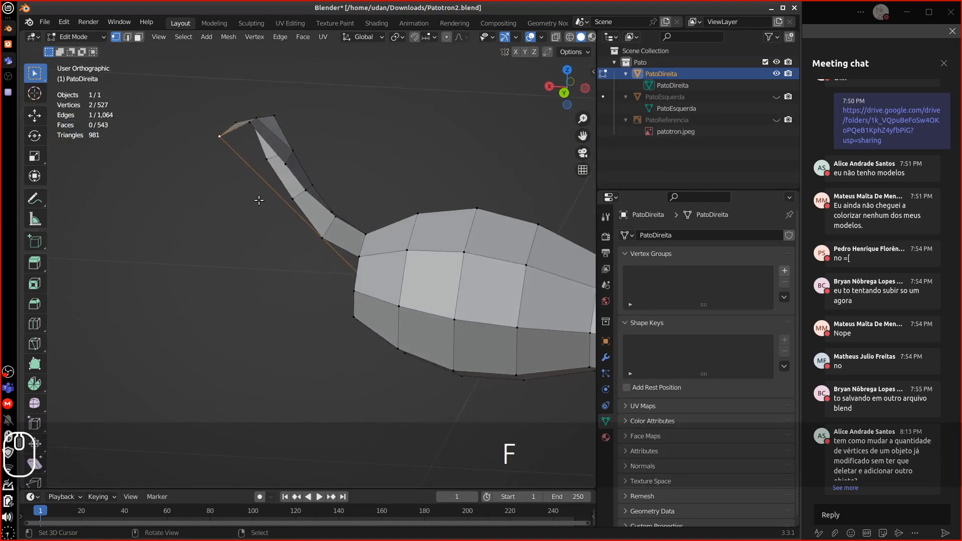
Subdivide the long edge beneath the beak with 3 cuts.
{"action": "key", "text": "w"}
{"action": "left_click", "coordinate": [253, 196]}
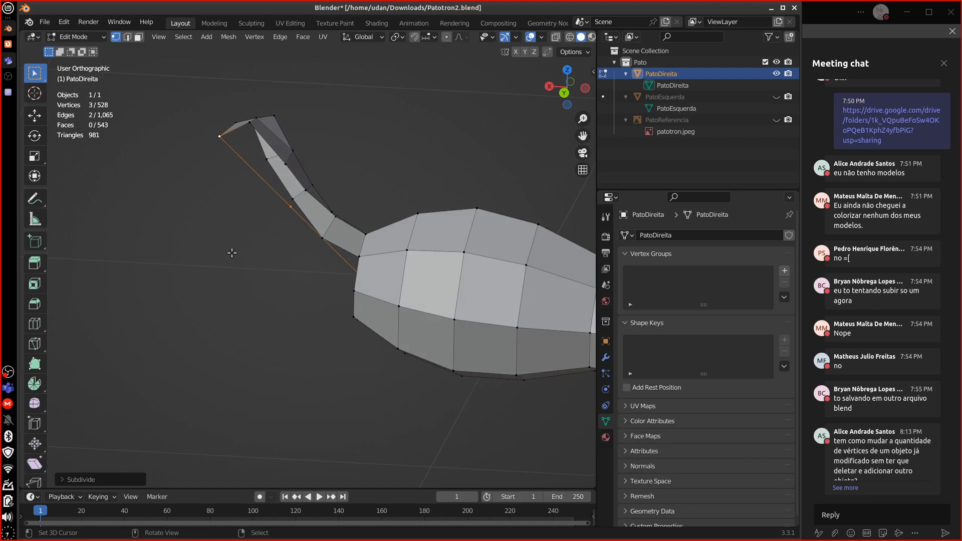
{"action": "left_click", "coordinate": [78, 480]}
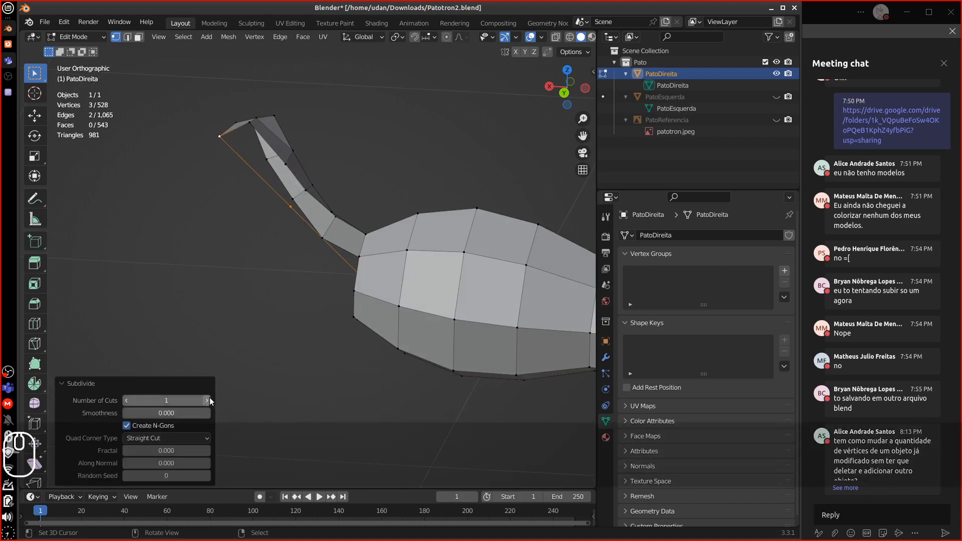
{"action": "left_click", "coordinate": [207, 400]}
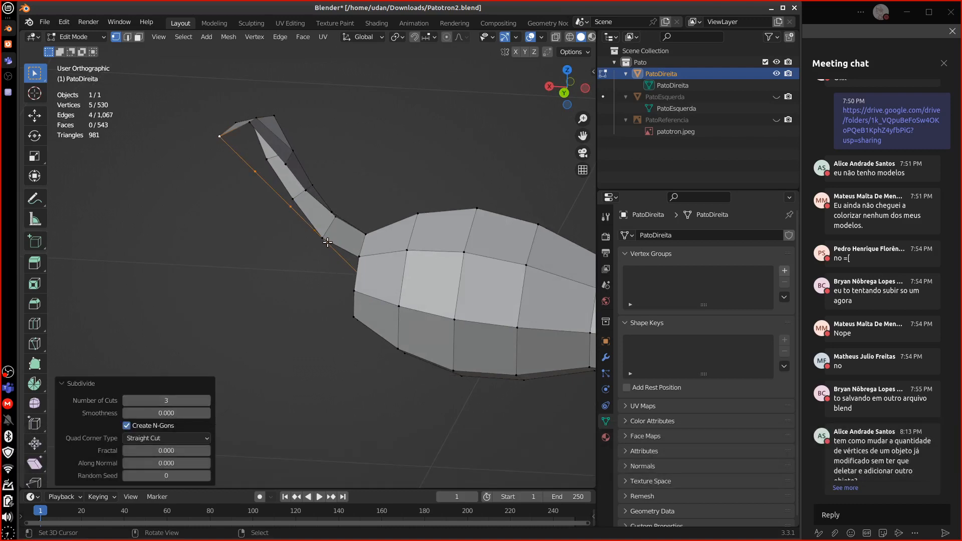
Move the three subdivision vertices of the long edge beneath the beak onto the beak's lower outline in the back view.
{"action": "key", "text": "ctrl+KP_1"}
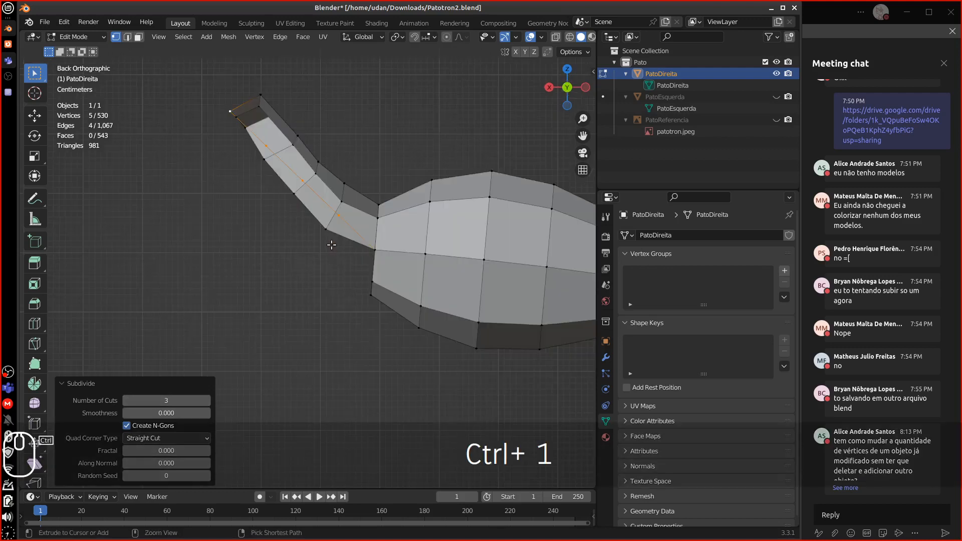
{"action": "left_click", "coordinate": [341, 213]}
{"action": "key", "text": "g"}
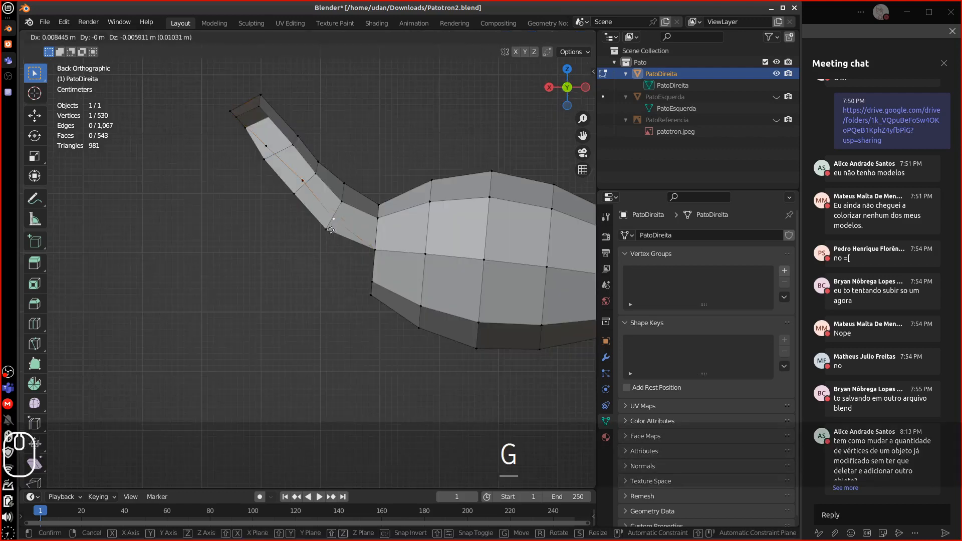
{"action": "left_click", "coordinate": [332, 229]}
{"action": "right_click", "coordinate": [305, 180]}
{"action": "key", "text": "g"}
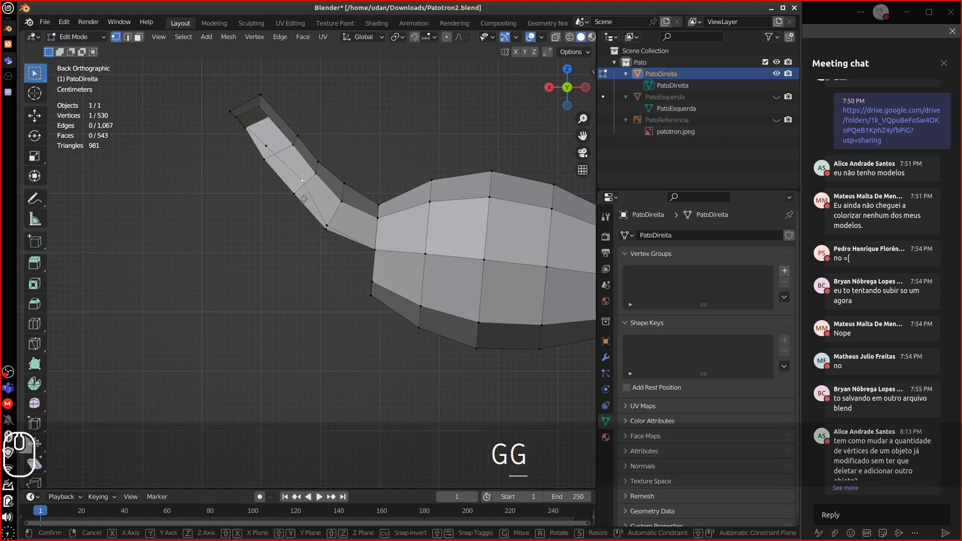
{"action": "left_click", "coordinate": [301, 192]}
{"action": "right_click", "coordinate": [271, 148]}
{"action": "key", "text": "g"}
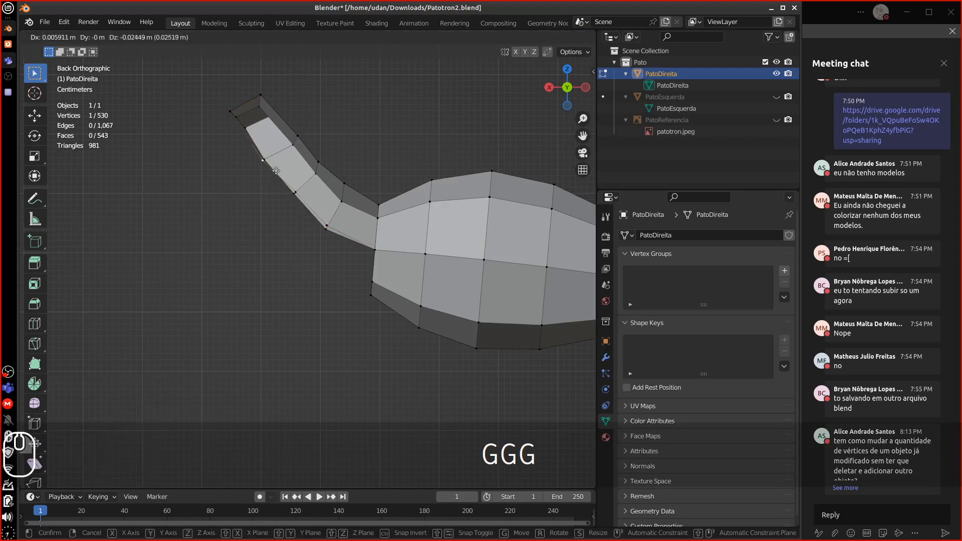
{"action": "left_click", "coordinate": [277, 169]}
Fine-tune the two vertices nearest the head along the beak's lower outline.
{"action": "right_click", "coordinate": [307, 194]}
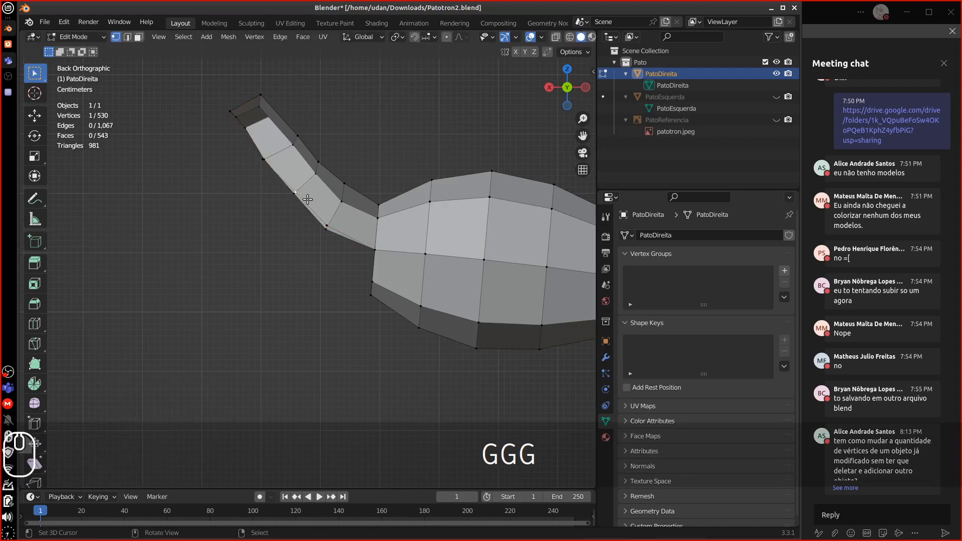
{"action": "key", "text": "g"}
{"action": "left_click", "coordinate": [306, 203]}
{"action": "right_click", "coordinate": [331, 224]}
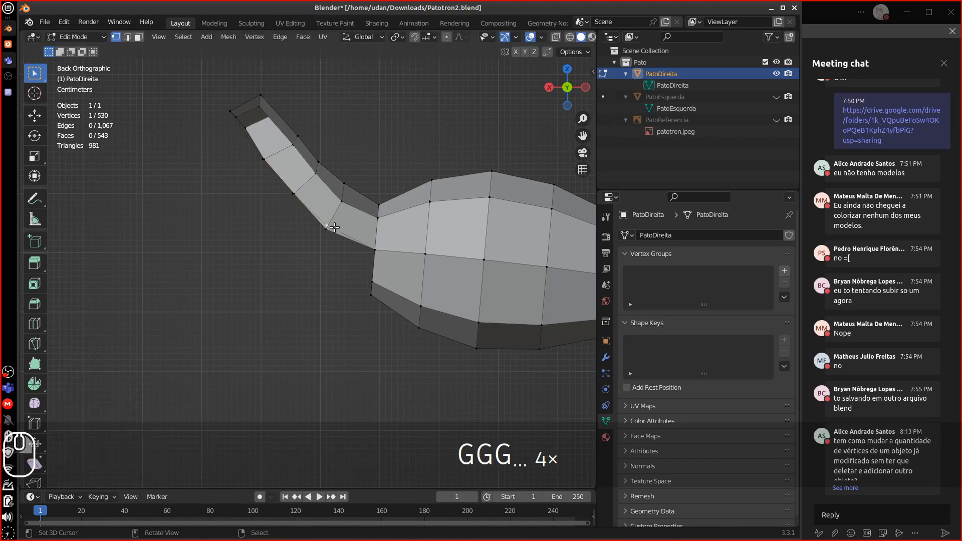
{"action": "key", "text": "g"}
{"action": "left_click", "coordinate": [333, 231]}
Fill three faces under the beak between its outer edge and the subdivided centre edge, starting at the head.
{"action": "middle_click_drag", "start_coordinate": [363, 217], "coordinate": [356, 247]}
{"action": "left_click", "coordinate": [335, 246], "text": "shift"}
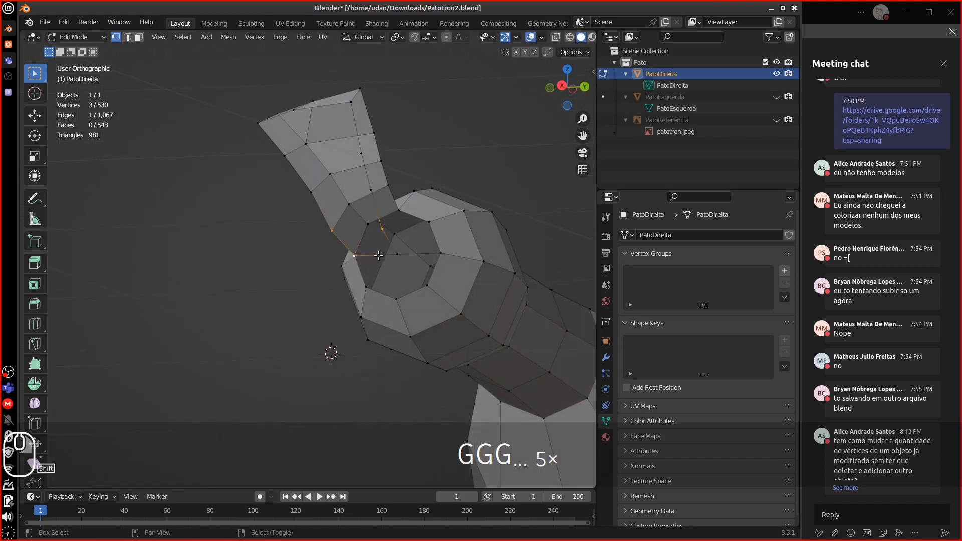
{"action": "key", "text": "f"}
{"action": "left_click", "coordinate": [382, 229]}
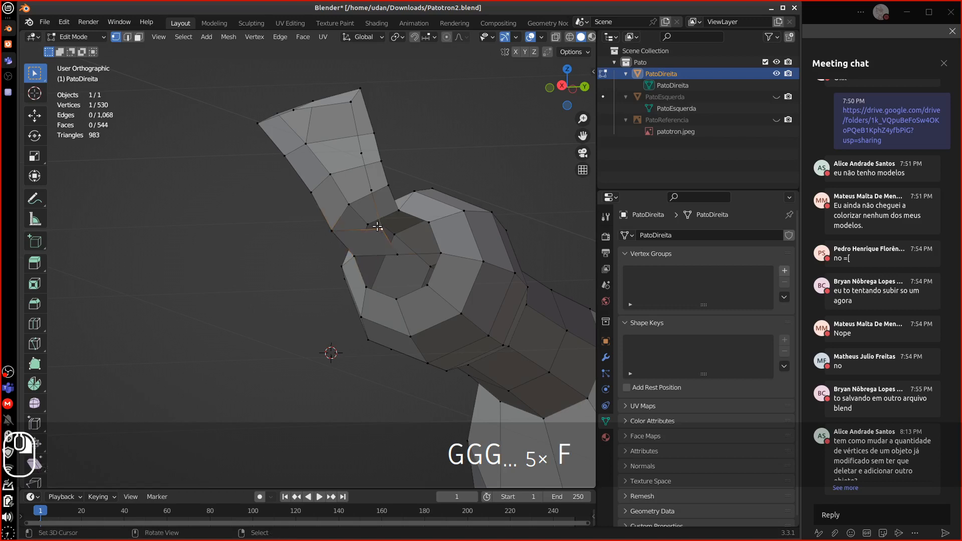
{"action": "left_click", "coordinate": [369, 190], "text": "shift"}
{"action": "key", "text": "f"}
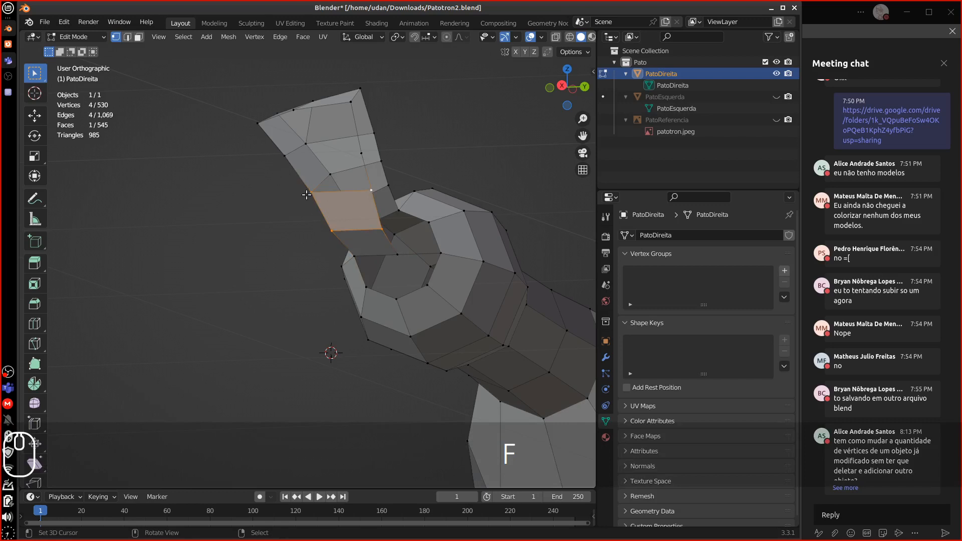
{"action": "left_click", "coordinate": [307, 195]}
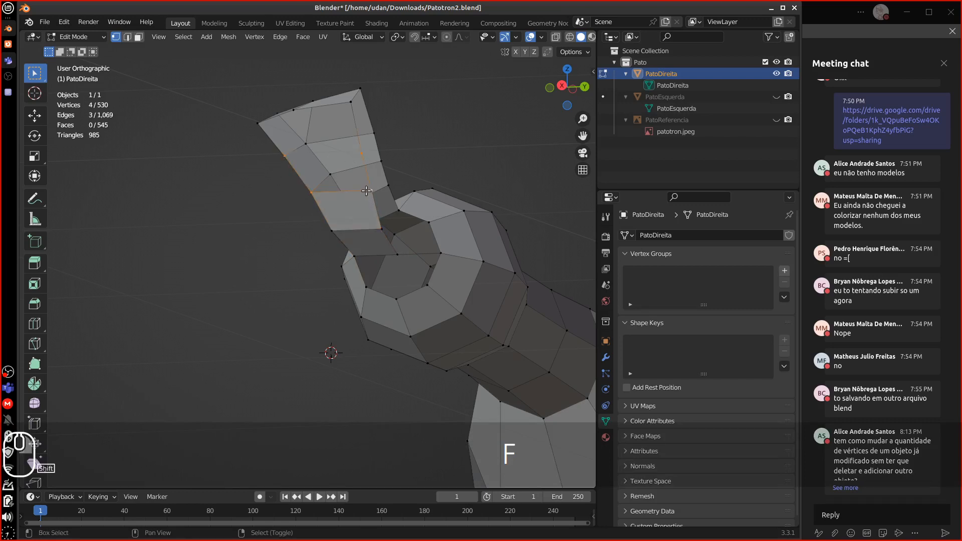
{"action": "key", "text": "f"}
Close the underside of the beak tip with a triangular face and a four-sided face.
{"action": "middle_click_drag", "start_coordinate": [299, 160], "coordinate": [309, 163]}
{"action": "right_click", "coordinate": [289, 156]}
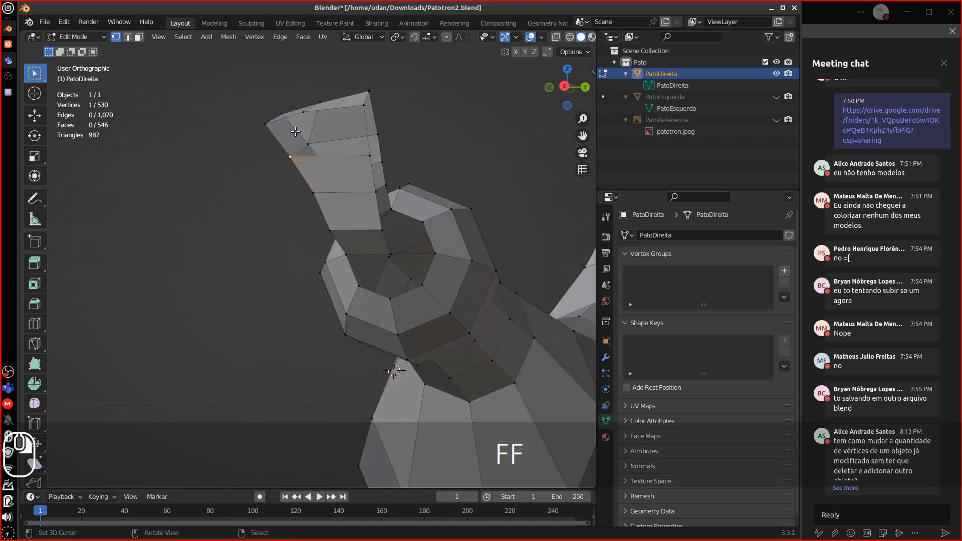
{"action": "right_click", "coordinate": [304, 114], "text": "shift"}
{"action": "key", "text": "f"}
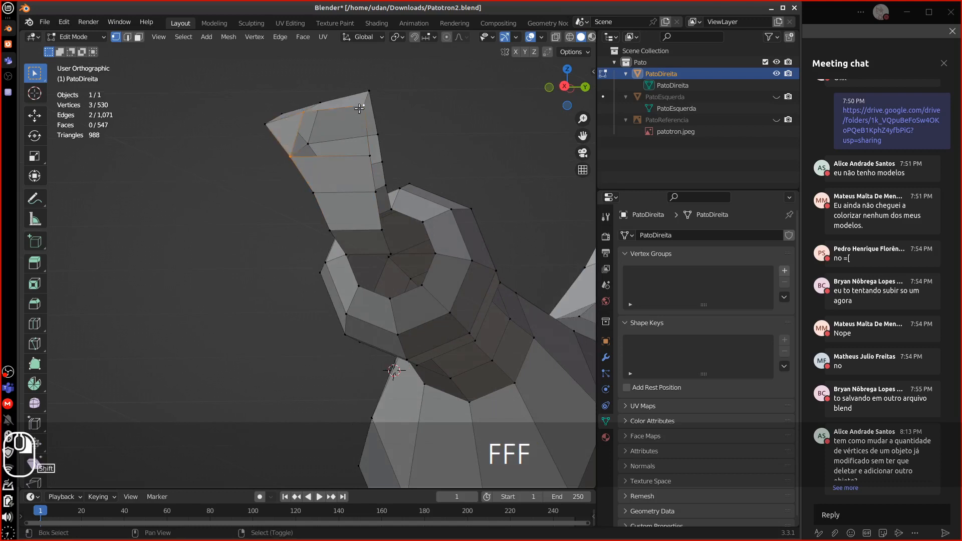
{"action": "key", "text": "f"}
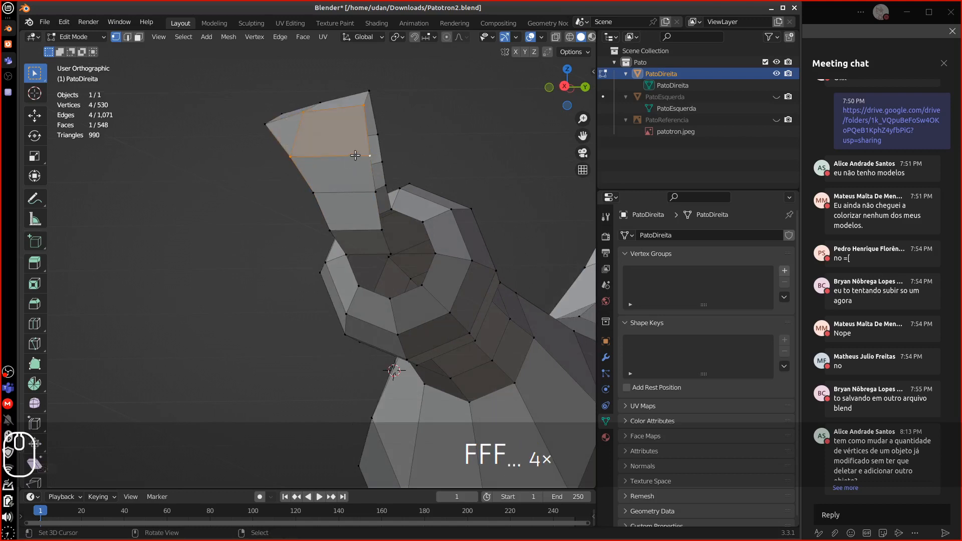
Turn on X-ray in the right view and delete all duck vertices on the positive Y side of the centre line.
{"action": "middle_click_drag", "start_coordinate": [357, 158], "coordinate": [370, 176]}
{"action": "key", "text": "KP_1"}
{"action": "key", "text": "KP_3"}
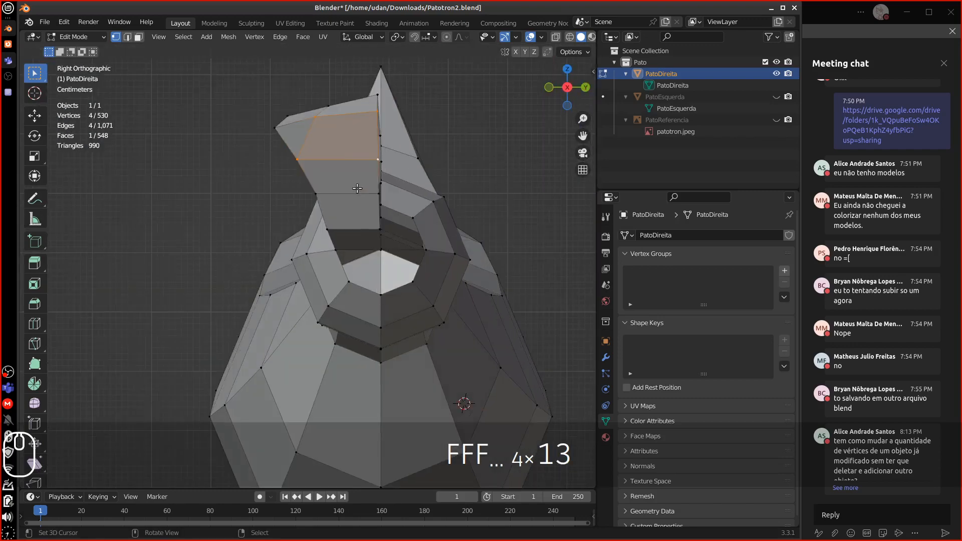
{"action": "middle_click_drag", "start_coordinate": [435, 249], "coordinate": [328, 176], "text": "shift"}
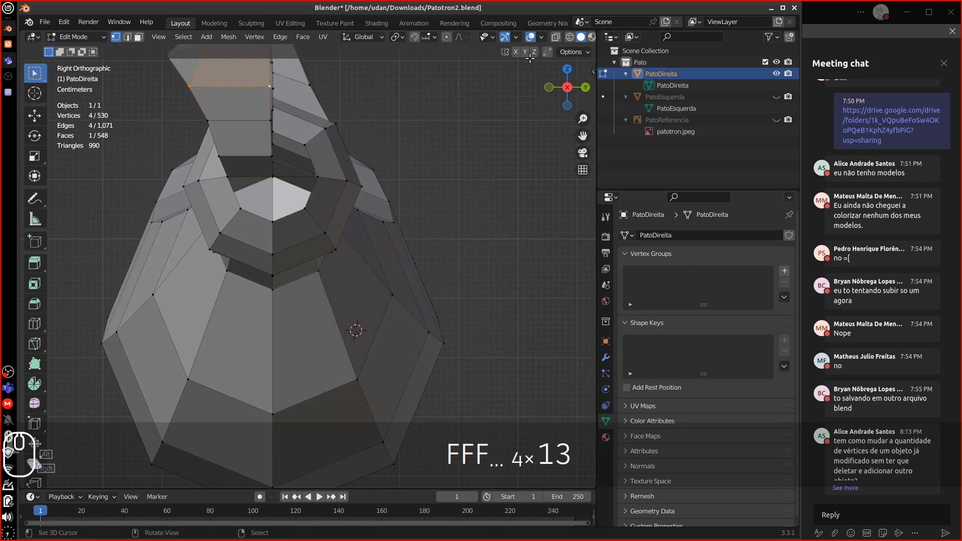
{"action": "key", "text": "alt+z"}
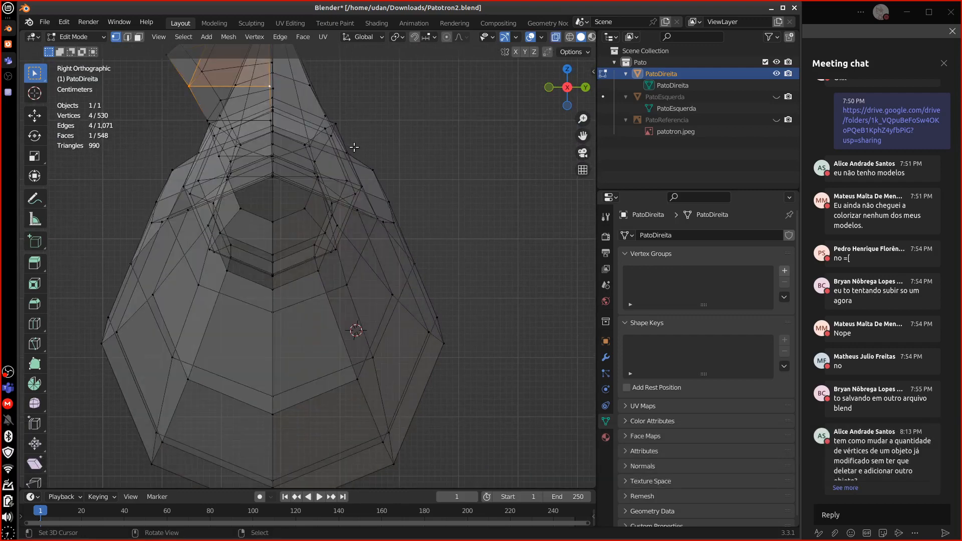
{"action": "key", "text": "0"}
{"action": "key", "text": "KP_Subtract"}
{"action": "key", "text": "KP_Subtract"}
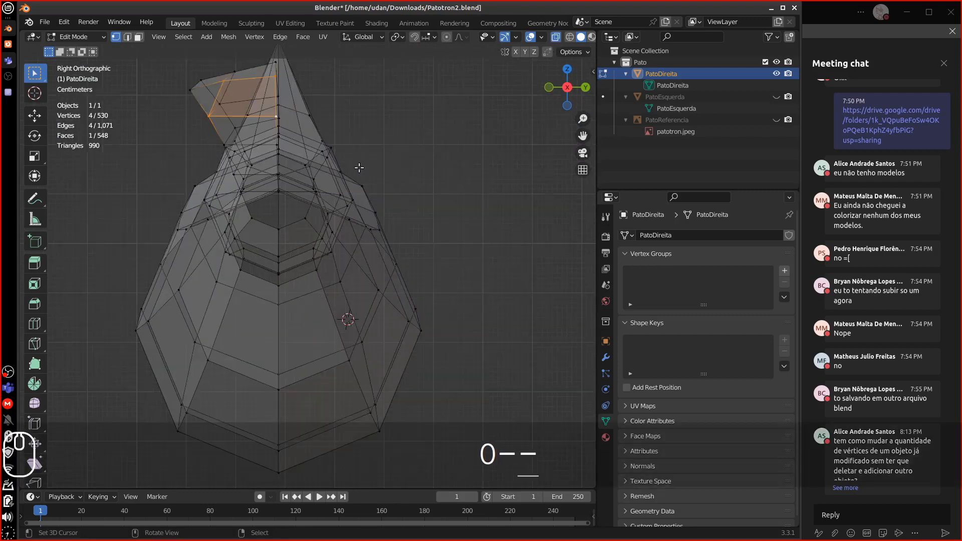
{"action": "left_click", "coordinate": [345, 181]}
{"action": "key", "text": "b"}
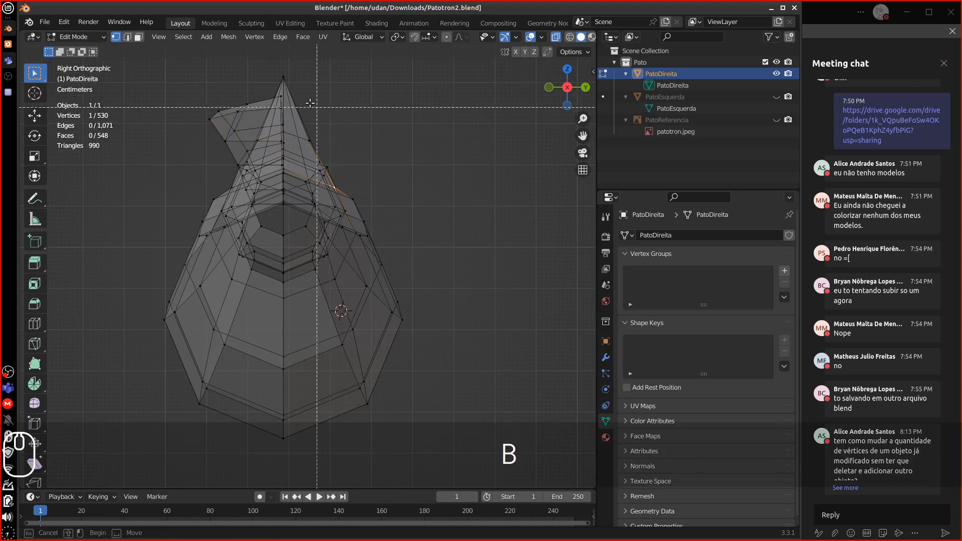
{"action": "left_click_drag", "start_coordinate": [303, 82], "coordinate": [418, 440]}
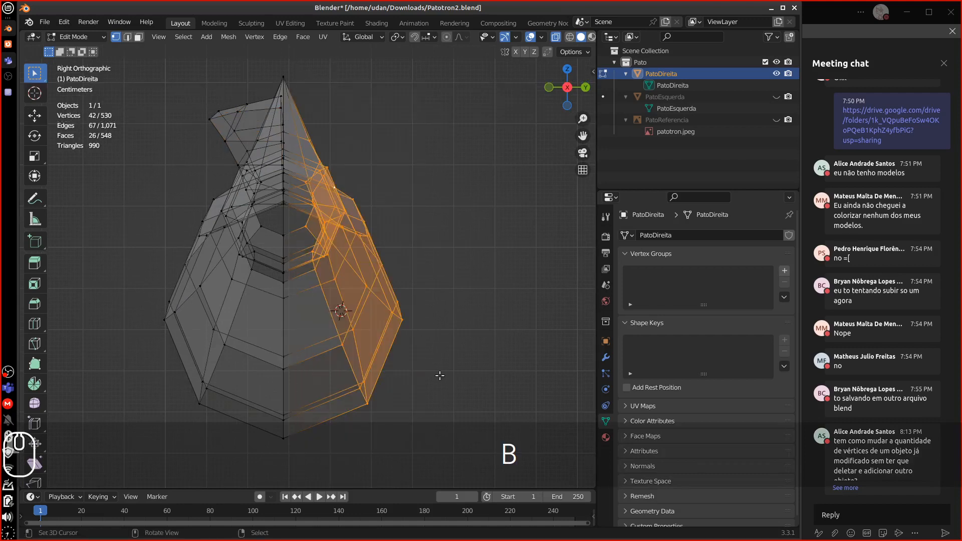
{"action": "key", "text": "Delete"}
{"action": "left_click", "coordinate": [404, 302]}
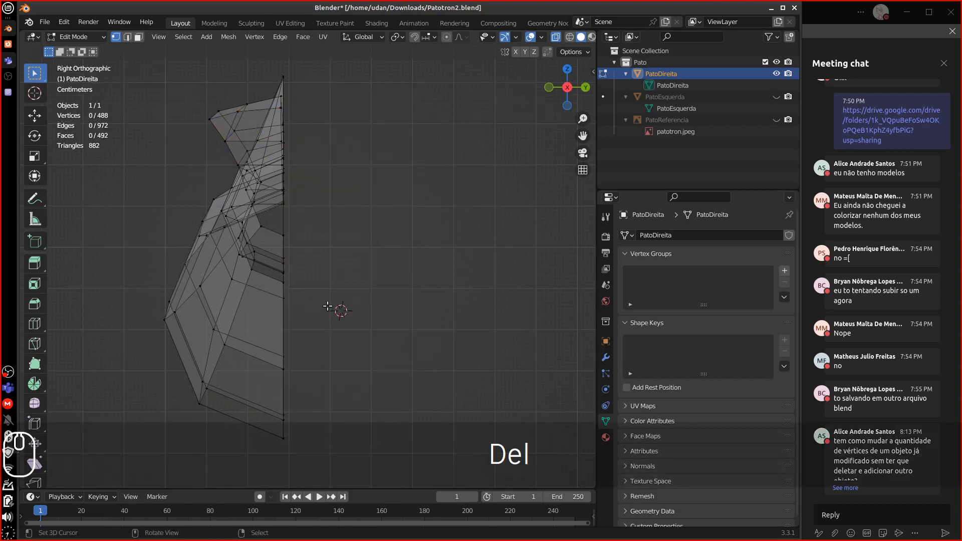
Extrude the side edge of the head opening just below the beak by about 0.092 m in X and -0.020 m in Z.
{"action": "middle_click_drag", "start_coordinate": [328, 306], "coordinate": [256, 221]}
{"action": "key", "text": "1"}
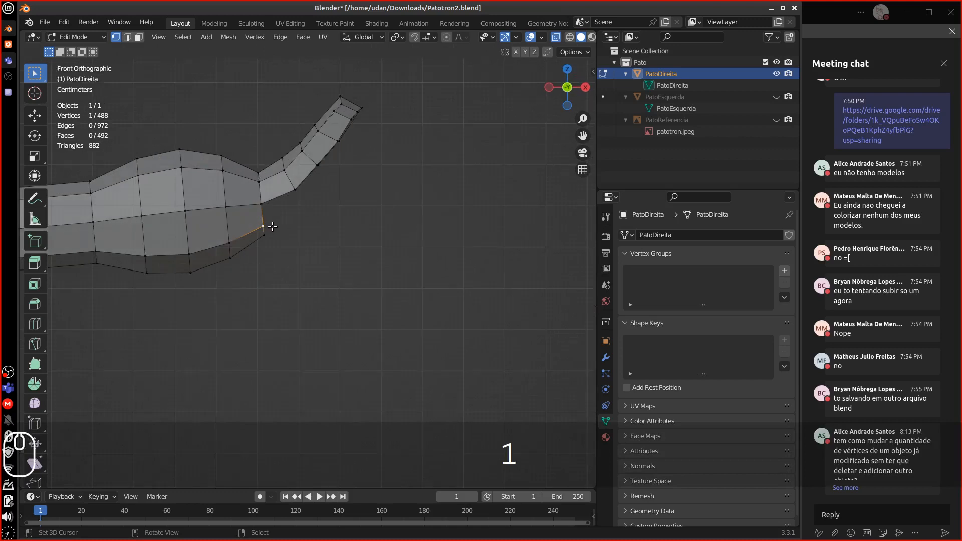
{"action": "key", "text": "equal"}
{"action": "key", "text": "equal"}
{"action": "key", "text": "equal"}
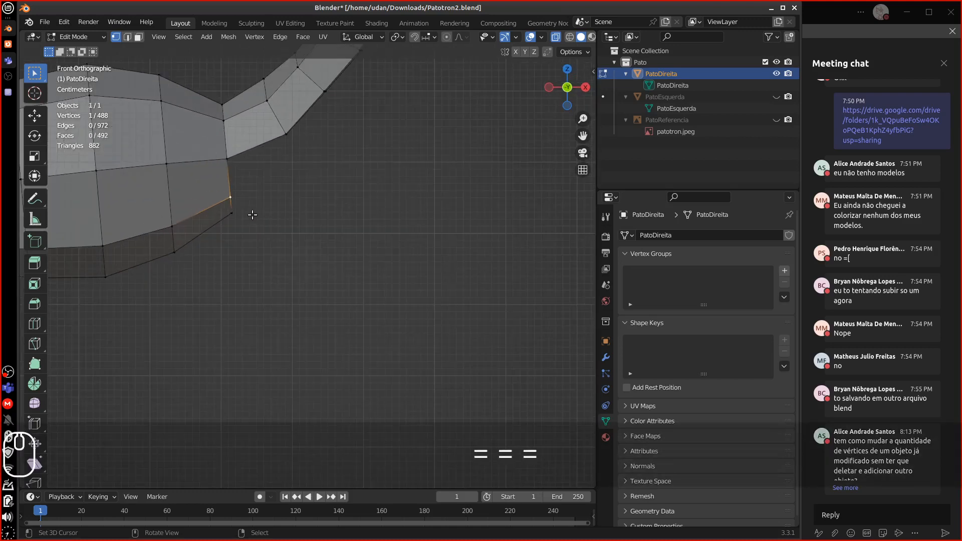
{"action": "left_click_drag", "start_coordinate": [286, 215], "coordinate": [263, 257], "text": "alt+shift"}
{"action": "right_click", "coordinate": [290, 202], "text": "shift"}
{"action": "key", "text": "e"}
{"action": "left_click", "coordinate": [335, 261]}
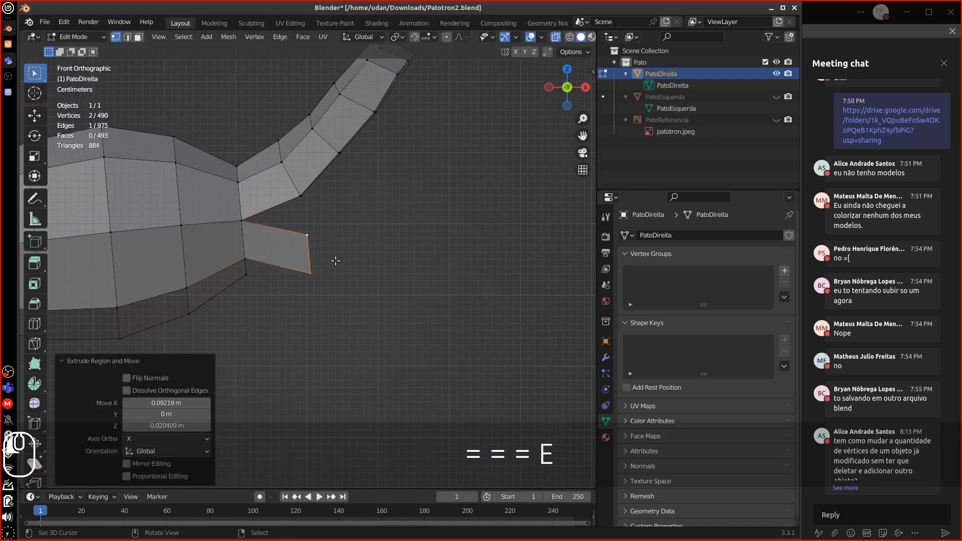
Rotate the extruded lower beak edge by about 18° and move it about -0.013 m in X.
{"action": "key", "text": "r"}
{"action": "left_click", "coordinate": [341, 272]}
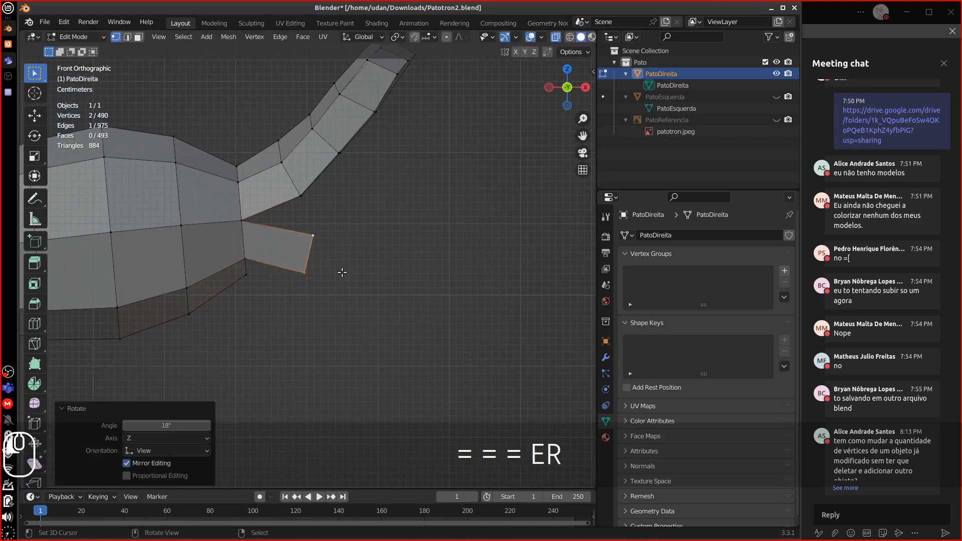
{"action": "key", "text": "g"}
{"action": "left_click", "coordinate": [327, 254]}
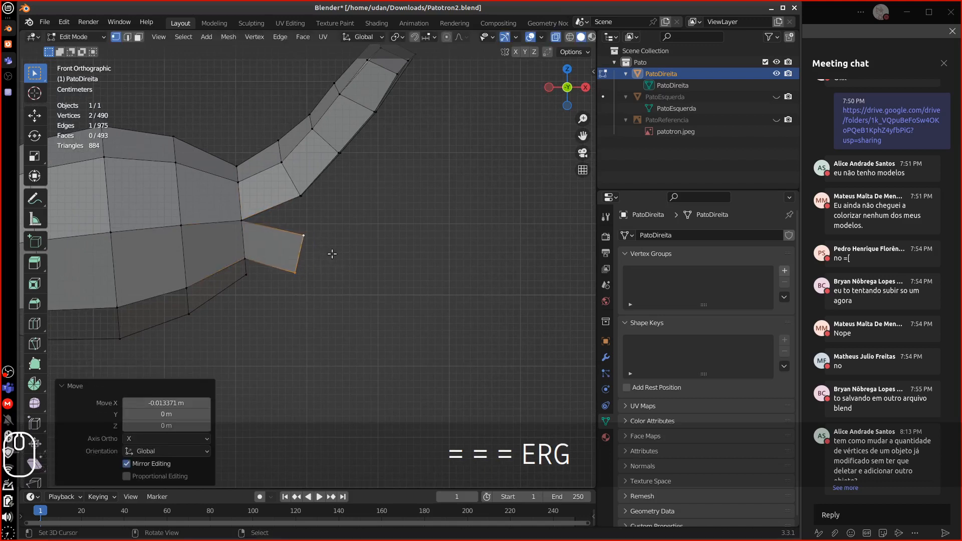
Extrude two more lower beak segments outward and downward, rotating the end edge of the first by about 12.4°.
{"action": "key", "text": "e"}
{"action": "left_click", "coordinate": [381, 289]}
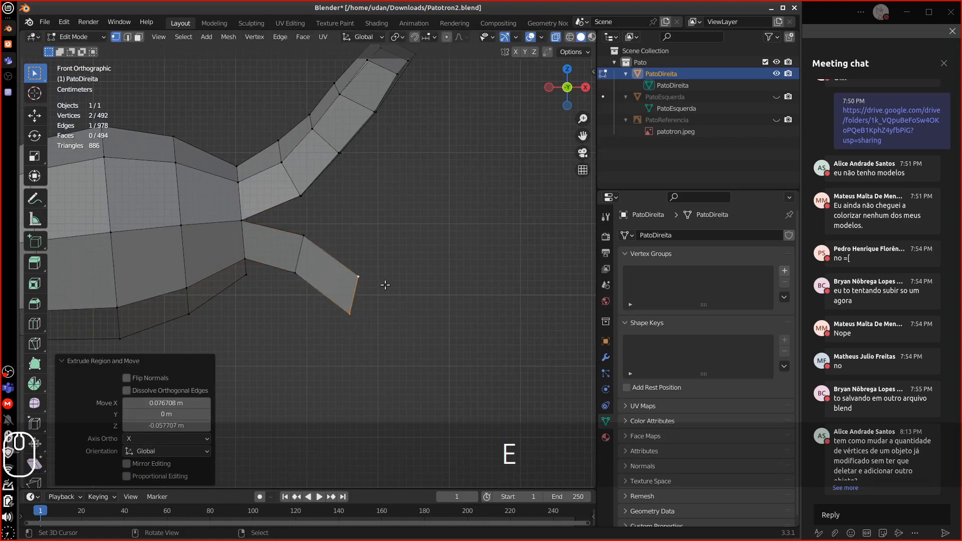
{"action": "key", "text": "r"}
{"action": "left_click", "coordinate": [391, 299]}
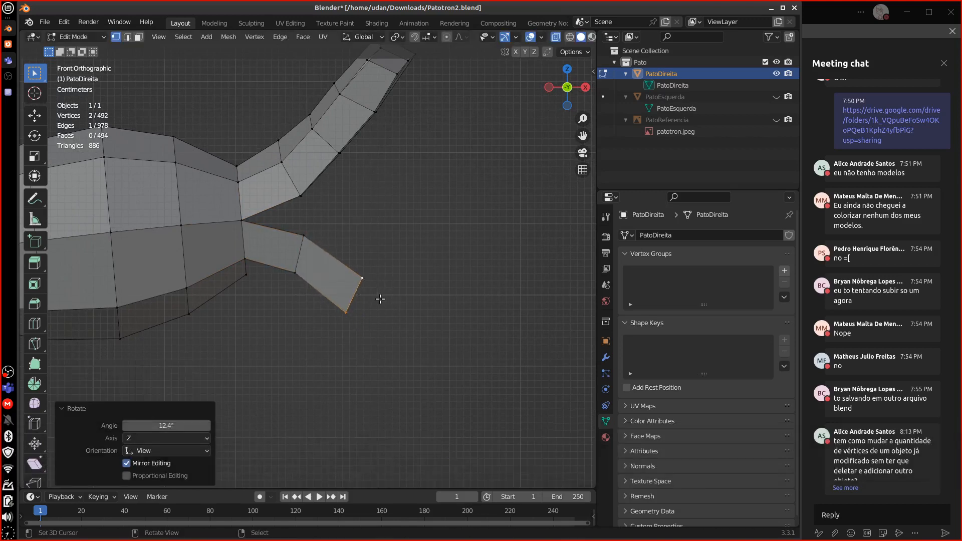
{"action": "key", "text": "e"}
{"action": "left_click", "coordinate": [416, 304]}
Show the Note annotation layer and move the two lower beak tip vertices onto the sketched outline.
{"action": "key", "text": "n"}
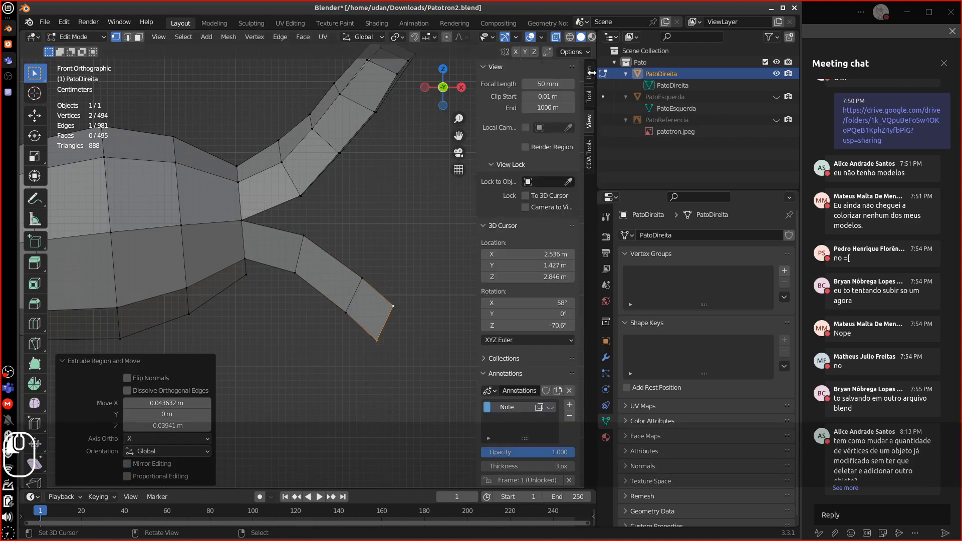
{"action": "left_click", "coordinate": [550, 408]}
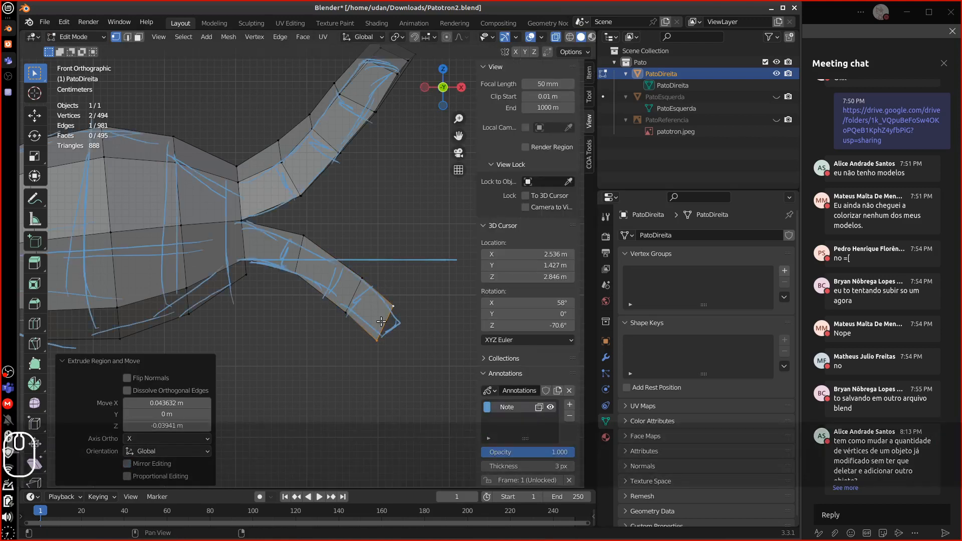
{"action": "left_click", "coordinate": [369, 345]}
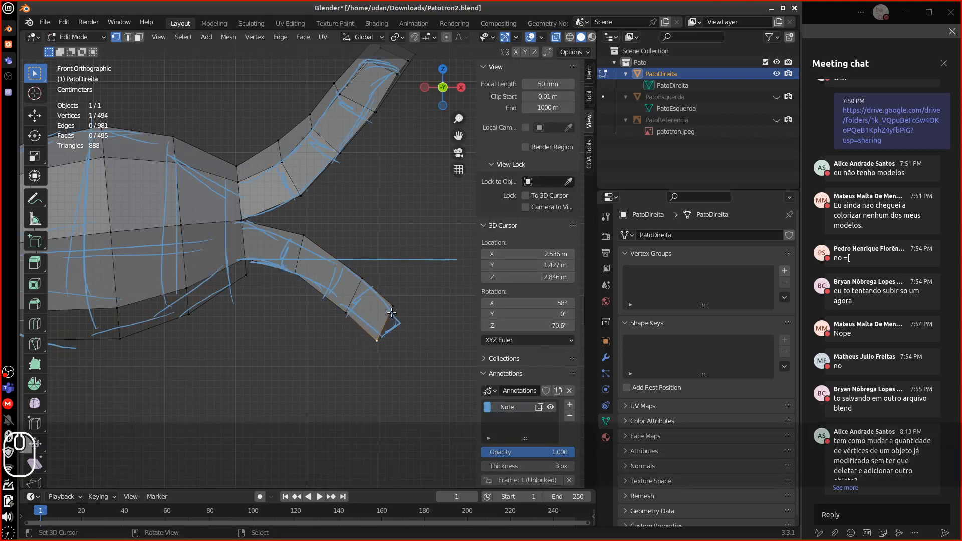
{"action": "key", "text": "g"}
{"action": "left_click", "coordinate": [401, 320]}
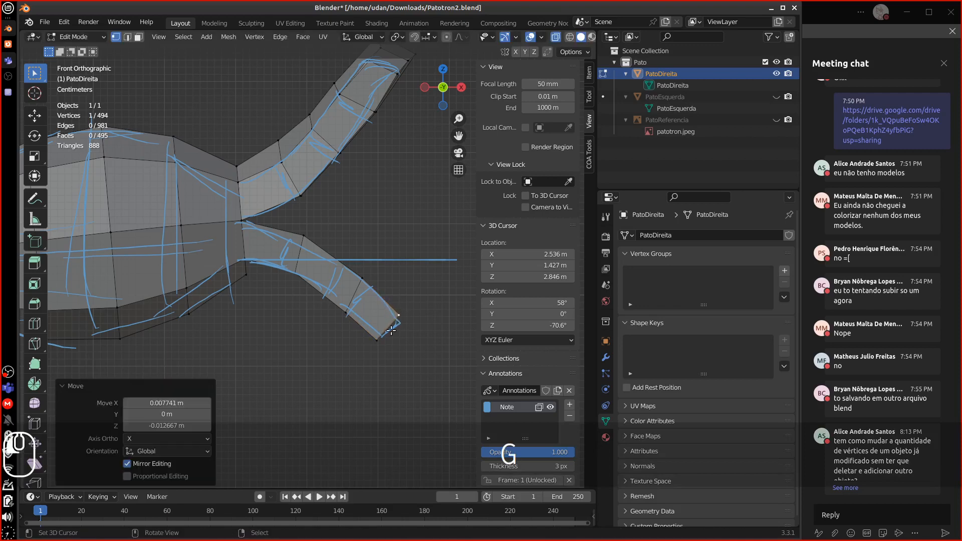
{"action": "right_click", "coordinate": [376, 344]}
{"action": "key", "text": "g"}
{"action": "left_click", "coordinate": [384, 337]}
Align the two vertices of the lower beak's outer joint with the sketched outline.
{"action": "right_click", "coordinate": [343, 318]}
{"action": "key", "text": "g"}
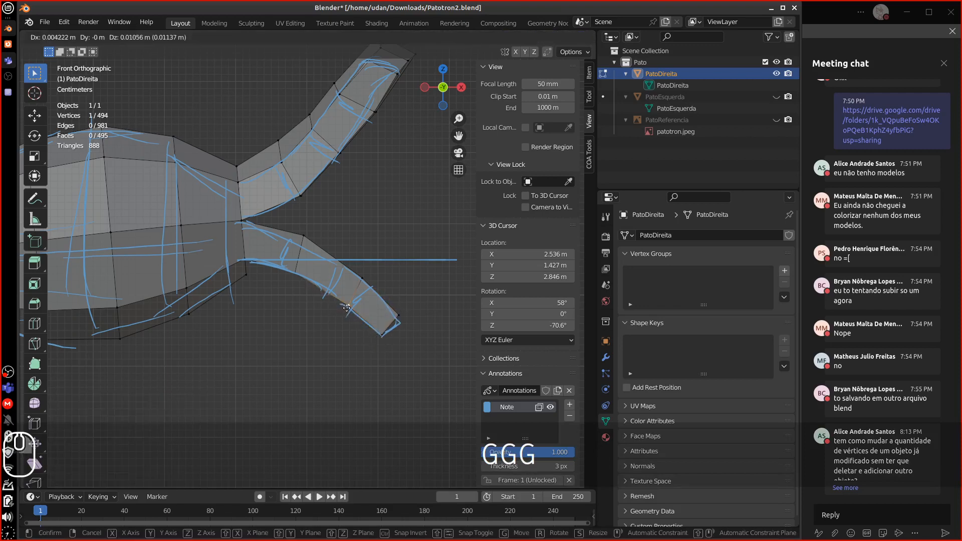
{"action": "left_click", "coordinate": [344, 309]}
{"action": "right_click", "coordinate": [358, 283]}
{"action": "key", "text": "g"}
{"action": "left_click", "coordinate": [358, 280]}
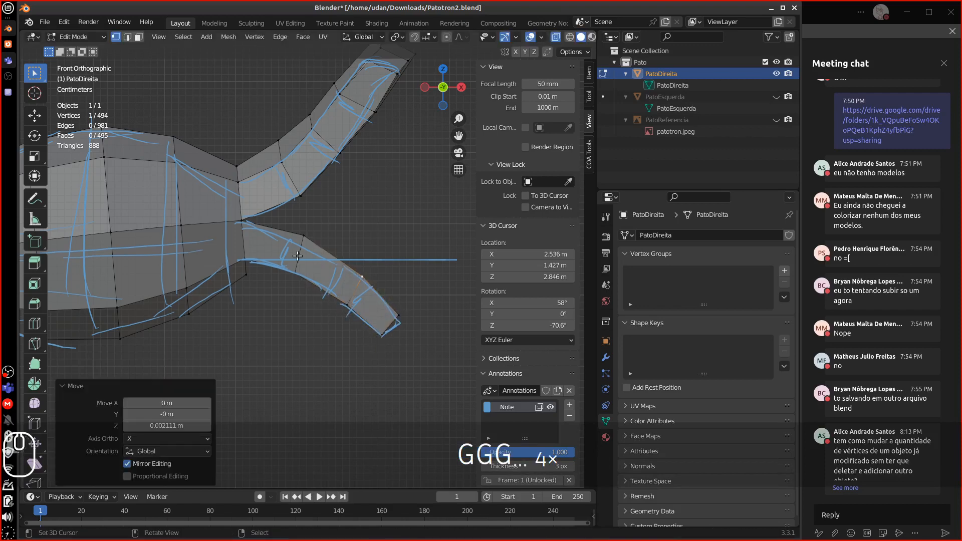
Move the two vertices of the lower beak's joint nearest the head onto the sketched cross line.
{"action": "right_click", "coordinate": [302, 237]}
{"action": "key", "text": "g"}
{"action": "left_click", "coordinate": [289, 251]}
{"action": "right_click", "coordinate": [300, 283]}
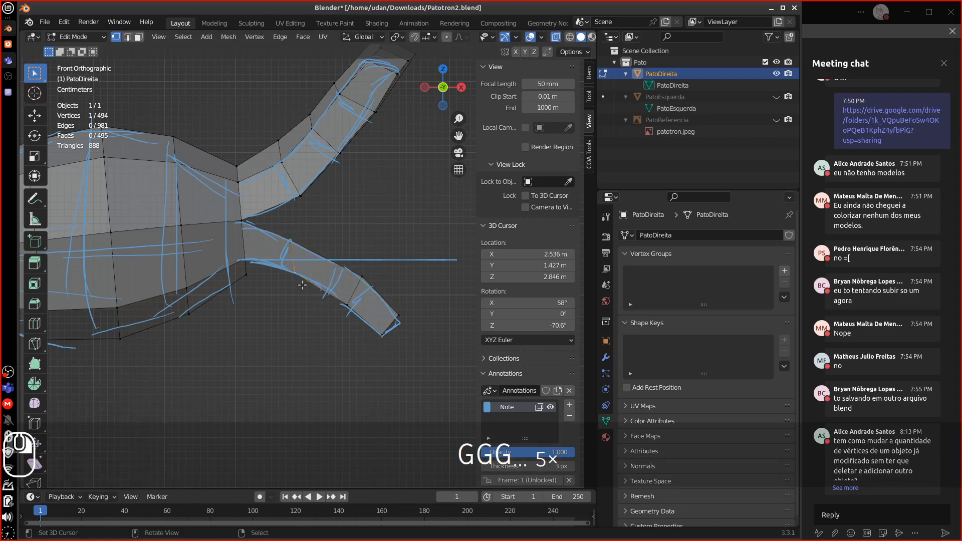
{"action": "key", "text": "g"}
{"action": "left_click", "coordinate": [285, 274]}
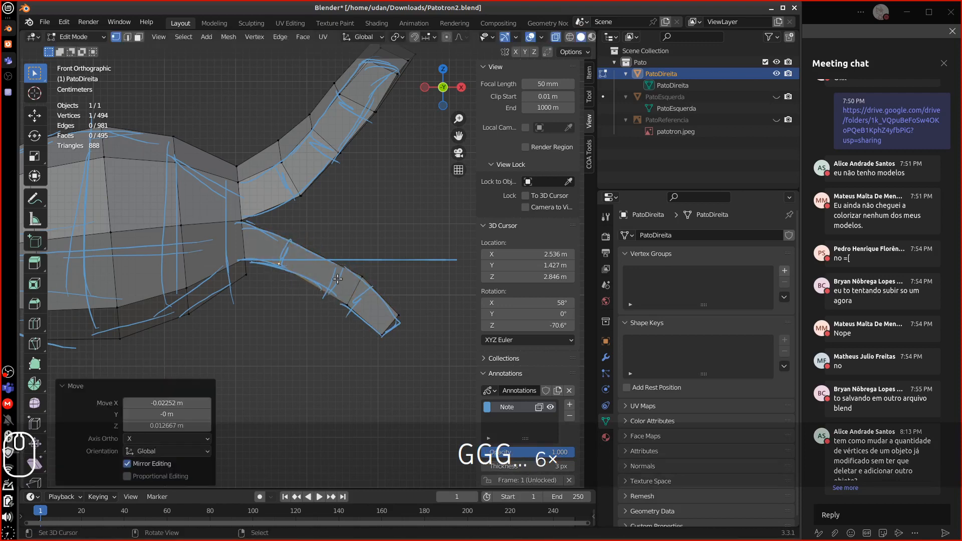
Add one loop cut across the lower beak's middle segment and move its two vertices onto the sketched outline.
{"action": "key", "text": "ctrl+r"}
{"action": "left_click", "coordinate": [331, 268]}
{"action": "key", "text": "Escape"}
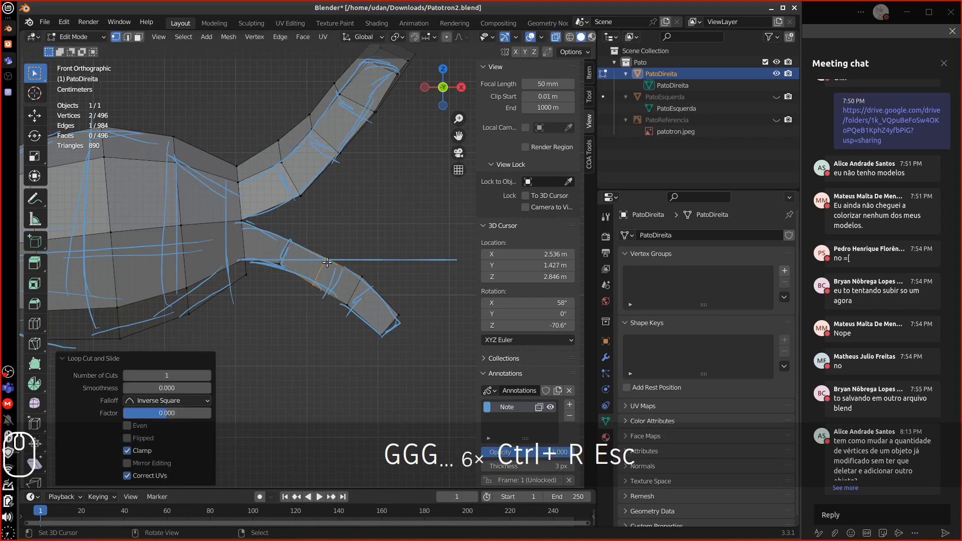
{"action": "right_click", "coordinate": [327, 261]}
{"action": "key", "text": "g"}
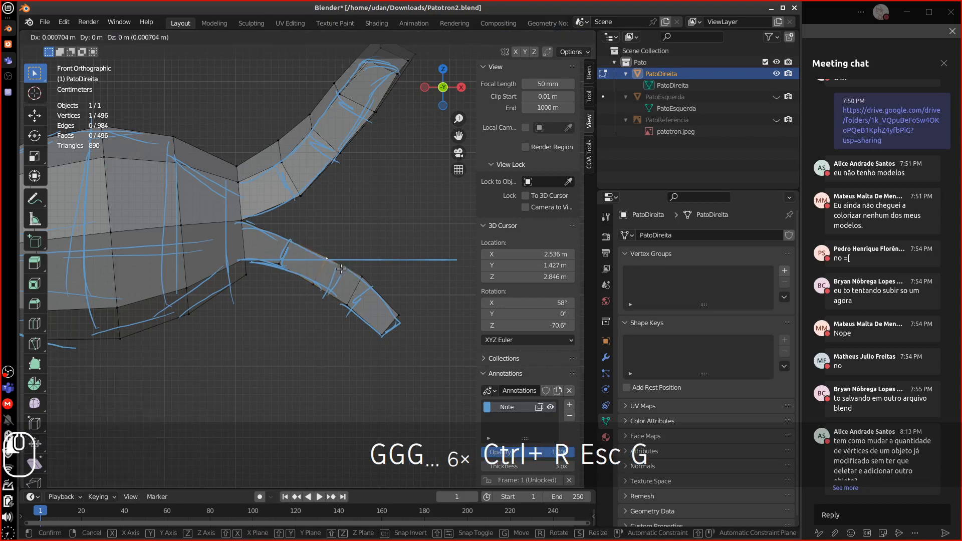
{"action": "key", "text": "g"}
{"action": "left_click", "coordinate": [327, 285]}
Adjust the lower beak's outer joint vertices and the lower vertex of the joint nearest the head to the sketched outline.
{"action": "right_click", "coordinate": [351, 305]}
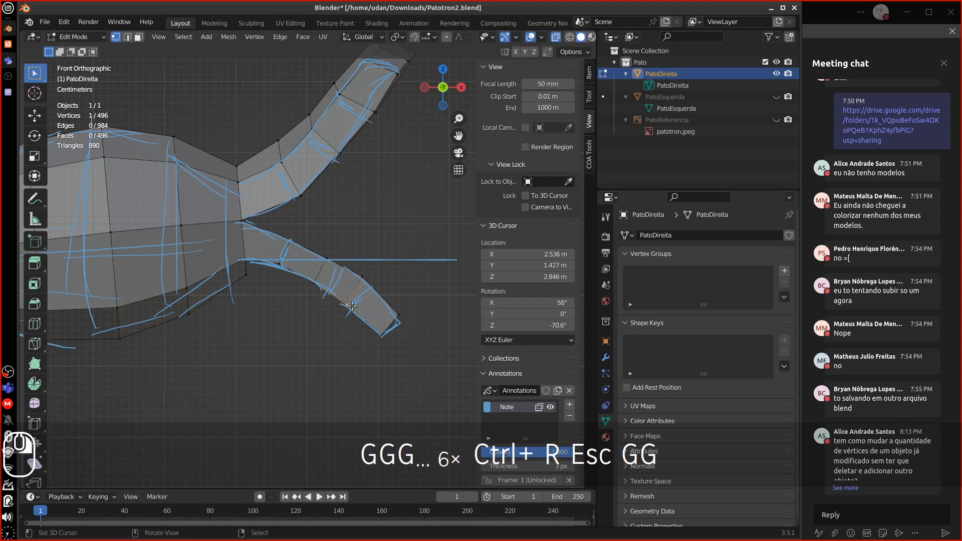
{"action": "key", "text": "g"}
{"action": "left_click", "coordinate": [361, 297]}
{"action": "right_click", "coordinate": [367, 280]}
{"action": "key", "text": "g"}
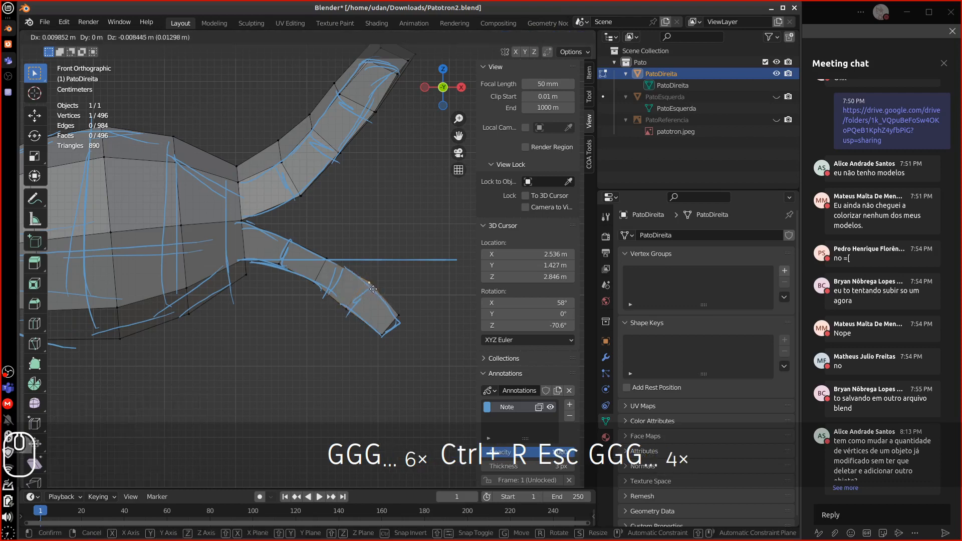
{"action": "left_click", "coordinate": [375, 289]}
{"action": "right_click", "coordinate": [356, 306]}
{"action": "key", "text": "g"}
{"action": "left_click", "coordinate": [359, 307]}
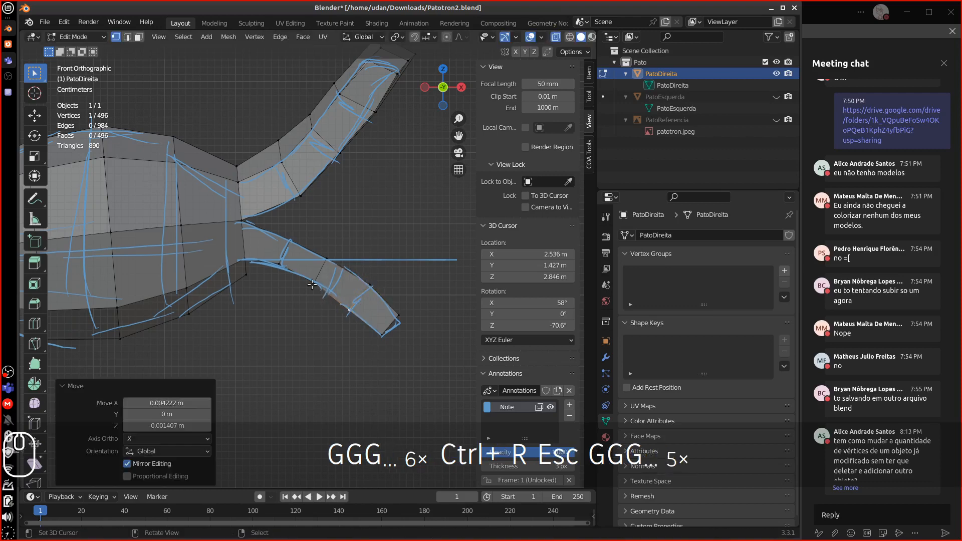
{"action": "key", "text": "g"}
{"action": "left_click", "coordinate": [293, 275]}
Turn off X-ray and, in bottom view, move the lower beak's three outermost vertex pairs outward toward the sketched curve.
{"action": "middle_click_drag", "start_coordinate": [331, 265], "coordinate": [205, 258]}
{"action": "key", "text": "ctrl+7"}
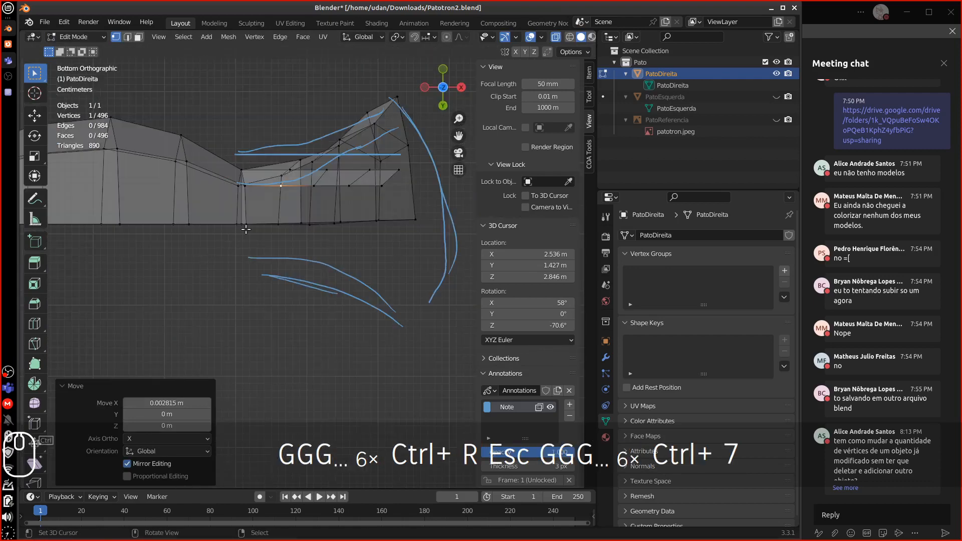
{"action": "middle_click_drag", "start_coordinate": [291, 144], "coordinate": [289, 198]}
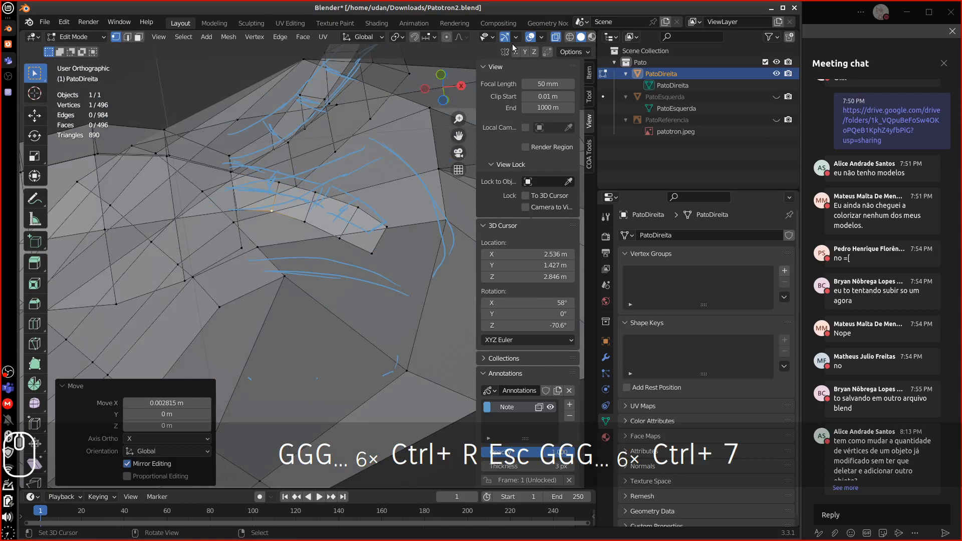
{"action": "left_click", "coordinate": [556, 38]}
{"action": "middle_click_drag", "start_coordinate": [318, 142], "coordinate": [301, 113]}
{"action": "key", "text": "ctrl+7"}
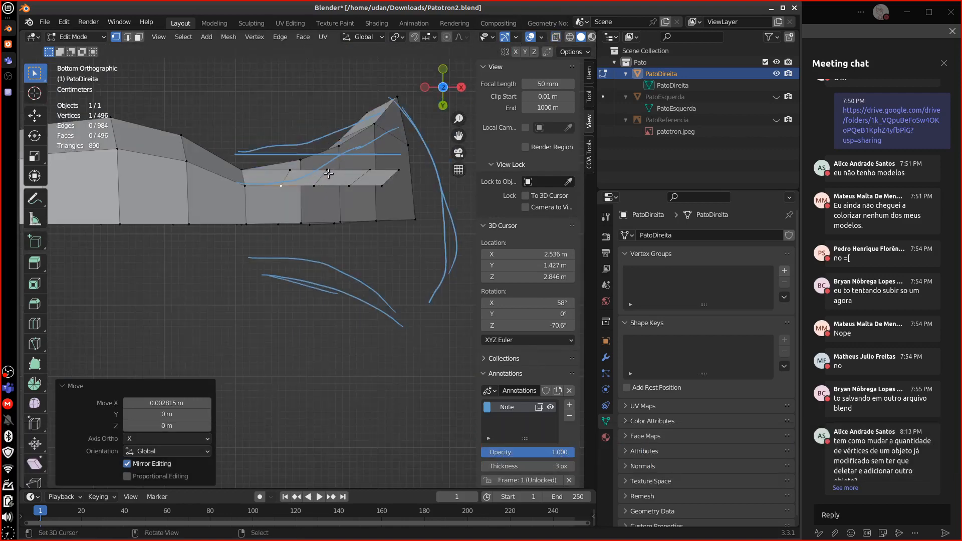
{"action": "left_click", "coordinate": [316, 186], "text": "shift"}
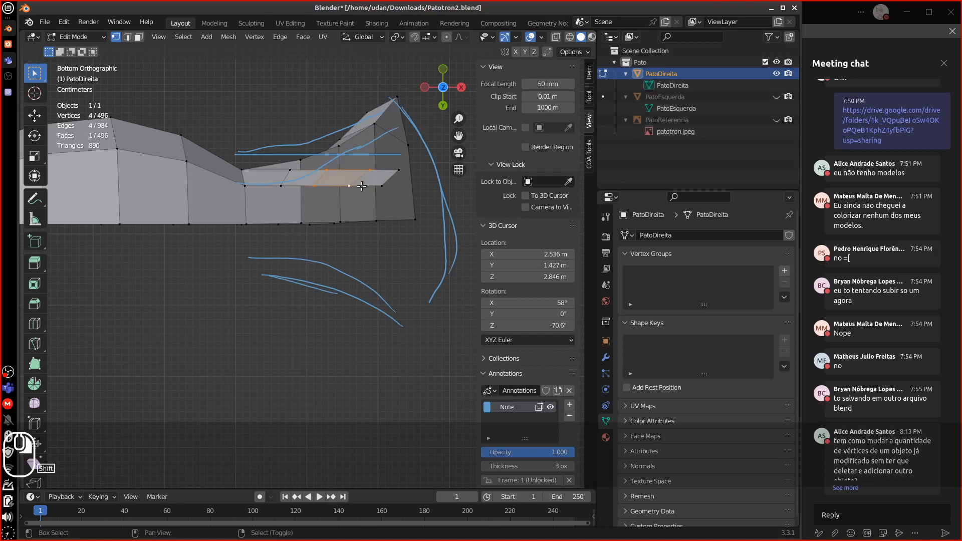
{"action": "key", "text": "g"}
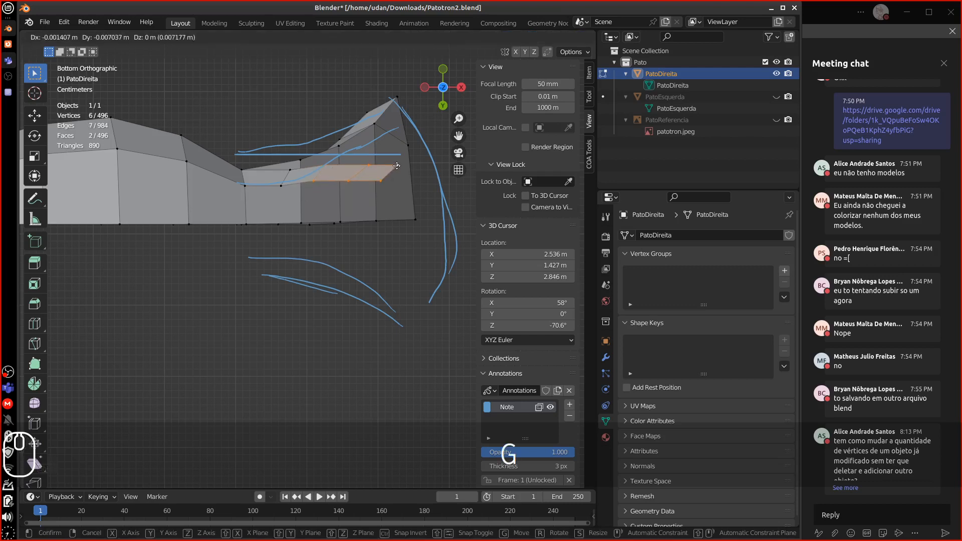
{"action": "left_click", "coordinate": [395, 165]}
Shift the lower beak's two outermost vertex pairs outward, and move the tip pair a further 0.018 m outward along Y.
{"action": "left_click", "coordinate": [361, 167]}
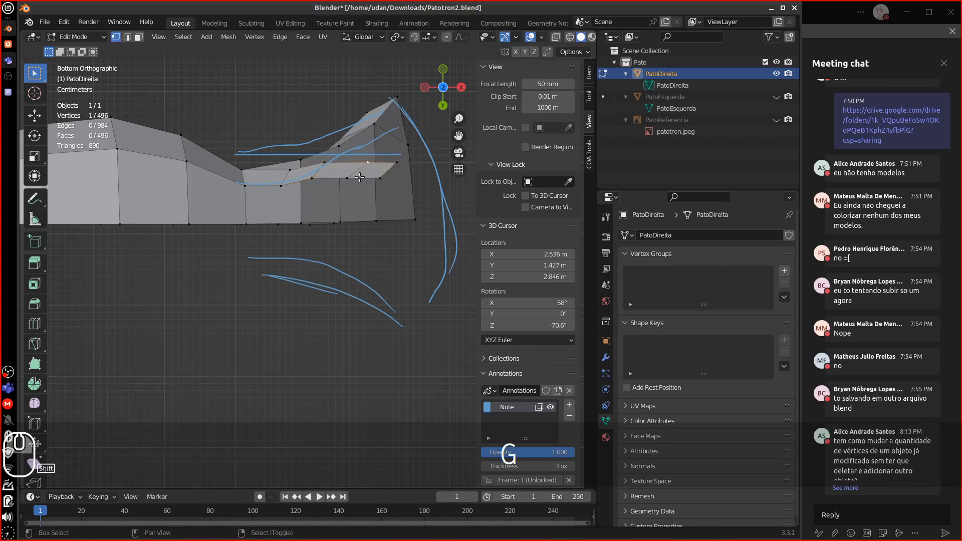
{"action": "left_click", "coordinate": [398, 163], "text": "shift"}
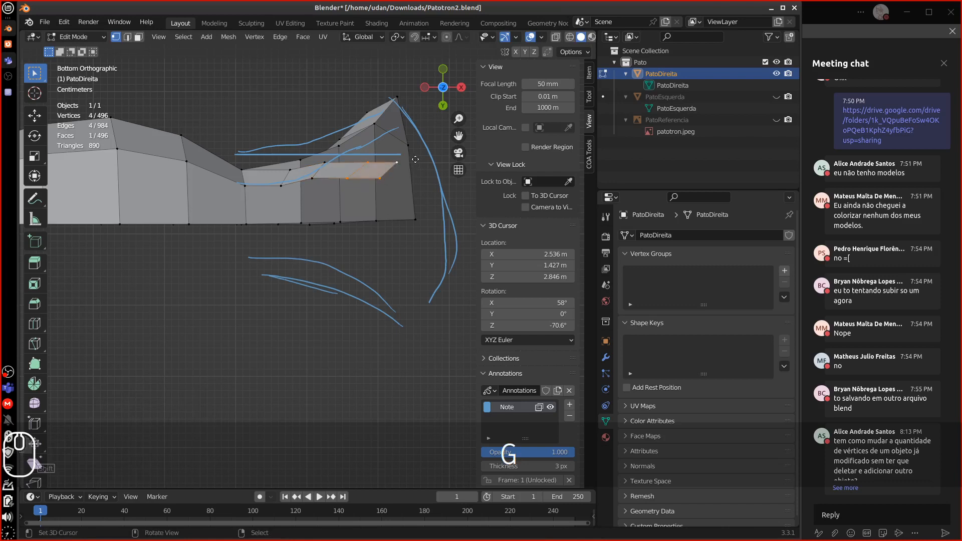
{"action": "key", "text": "g"}
{"action": "left_click", "coordinate": [415, 149]}
{"action": "right_click", "coordinate": [399, 154]}
{"action": "right_click", "coordinate": [386, 168], "text": "shift"}
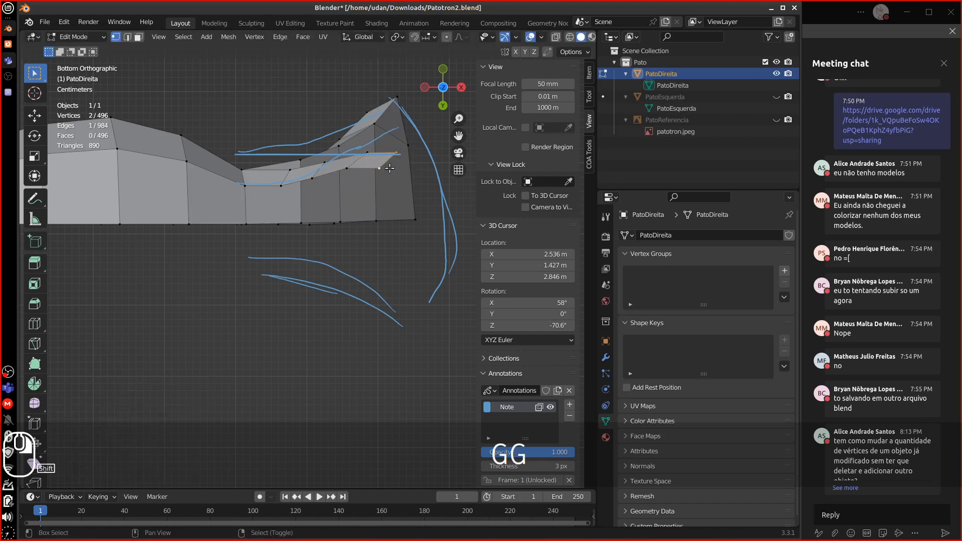
{"action": "key", "text": "f"}
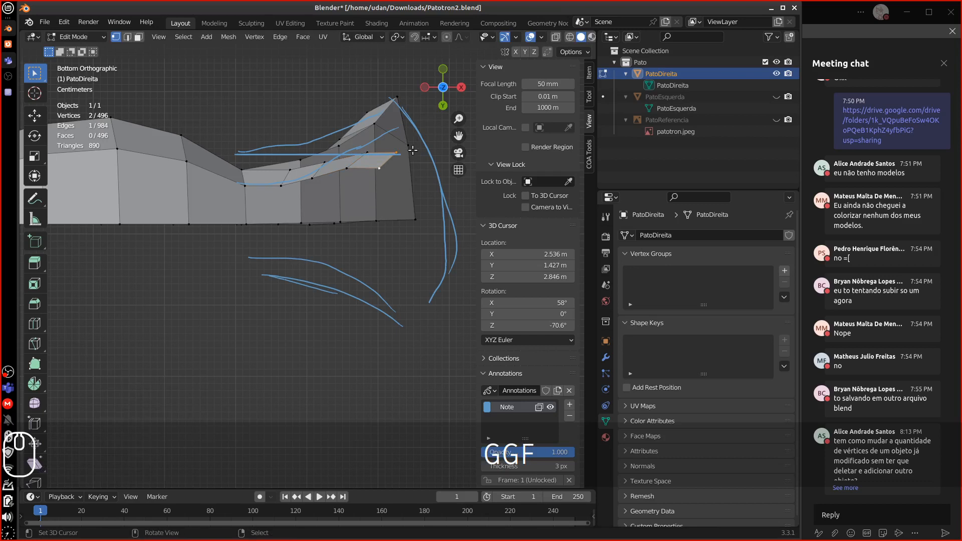
{"action": "key", "text": "g"}
{"action": "left_click", "coordinate": [402, 130]}
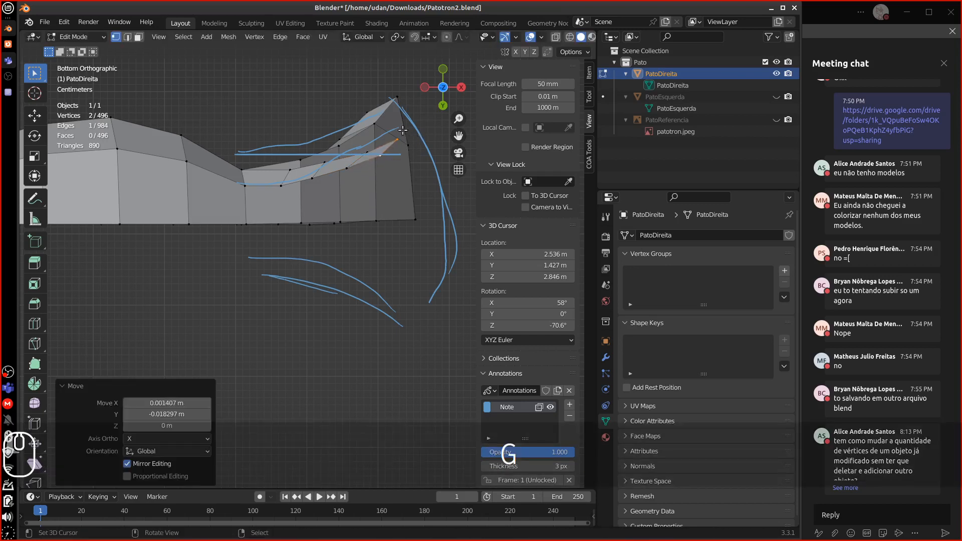
Extrude the lower beak's tip edge twice toward the duck's centre plane, by about 0.056 m and 0.06 m in Y.
{"action": "key", "text": "e"}
{"action": "left_click", "coordinate": [404, 199]}
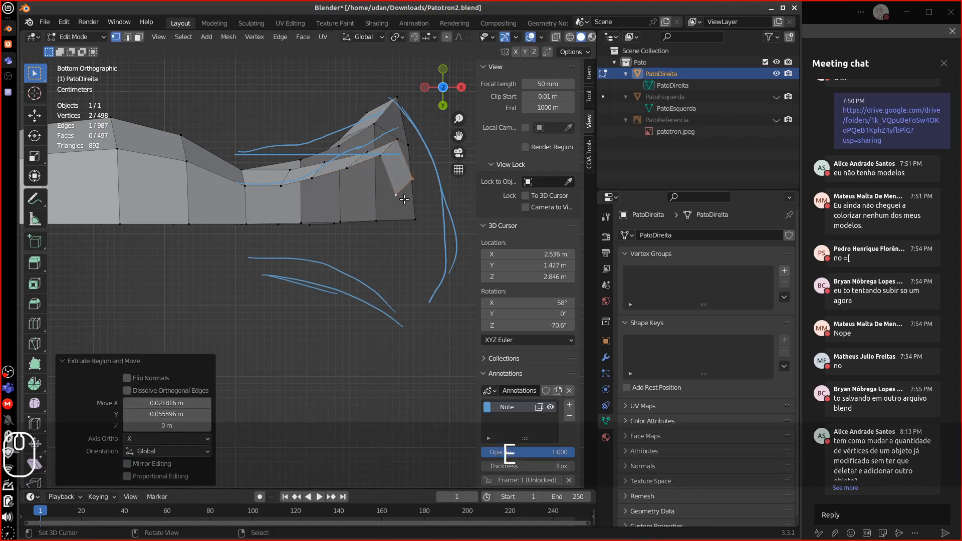
{"action": "key", "text": "e"}
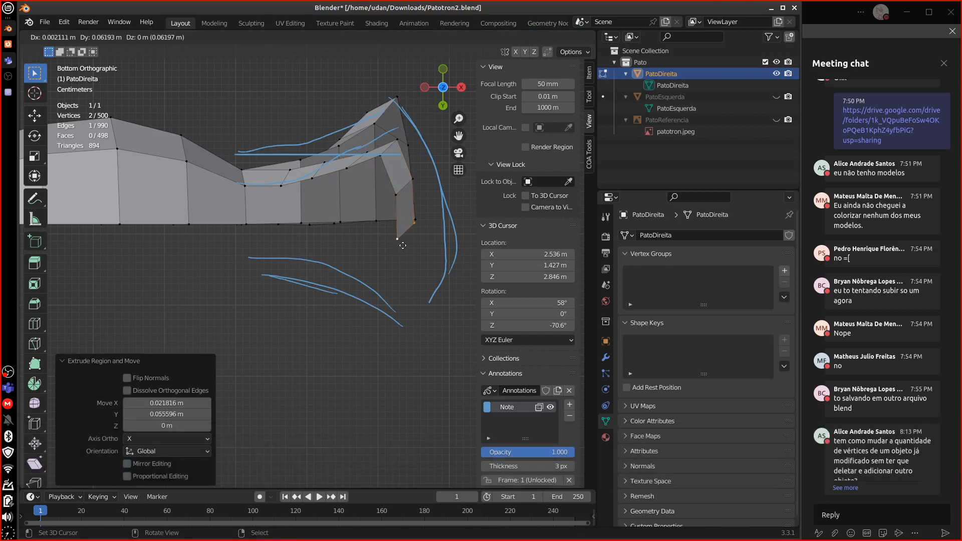
{"action": "left_click", "coordinate": [401, 242]}
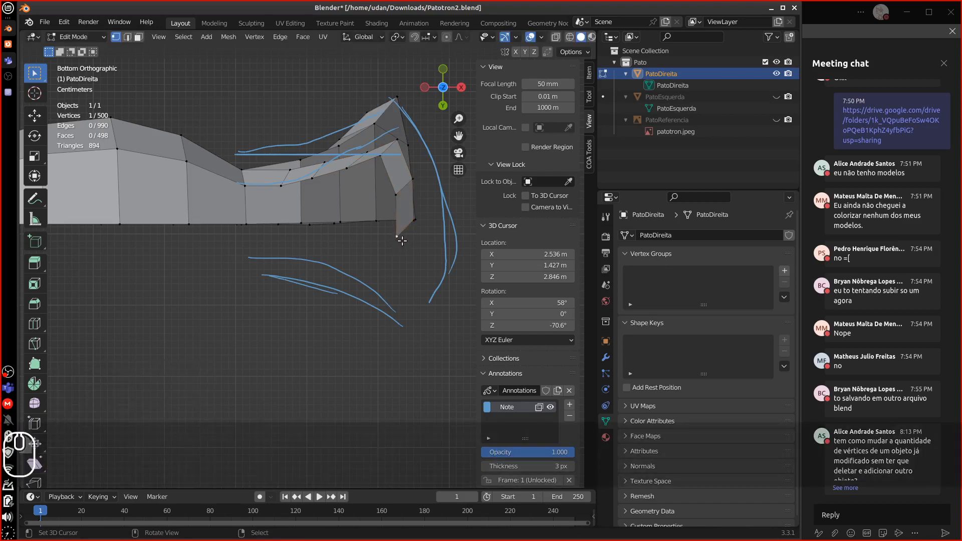
Move the inner vertex at the extruded tip's end onto the centre line and straighten the inner vertex beside it.
{"action": "key", "text": "g"}
{"action": "left_click", "coordinate": [399, 209]}
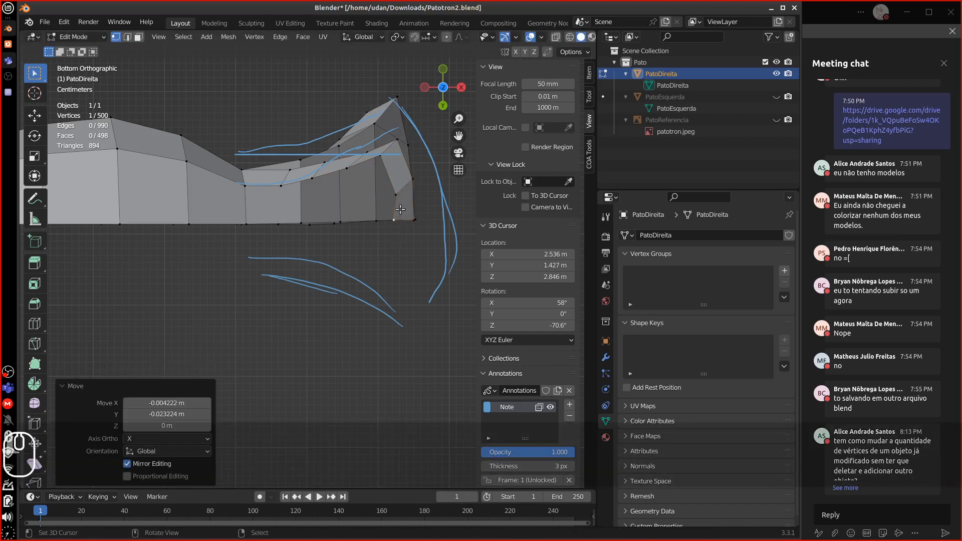
{"action": "key", "text": "g"}
{"action": "left_click", "coordinate": [417, 179]}
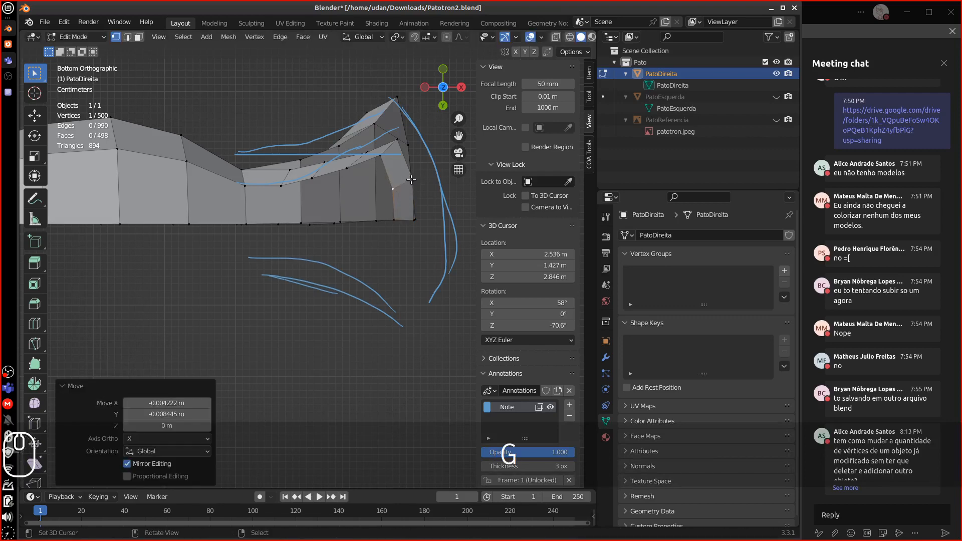
Join the upper beak's inner corner to the lower beak's tip corner with an edge and subdivide it with 3 cuts.
{"action": "mouse_move", "coordinate": [407, 178]}
{"action": "middle_mouse_down"}
{"action": "mouse_move", "coordinate": [261, 211]}
{"action": "mouse_move", "coordinate": [279, 217]}
{"action": "mouse_move", "coordinate": [235, 205]}
{"action": "mouse_move", "coordinate": [229, 214]}
{"action": "mouse_move", "coordinate": [314, 204]}
{"action": "mouse_move", "coordinate": [273, 185]}
{"action": "middle_mouse_up"}
{"action": "left_click", "coordinate": [228, 207]}
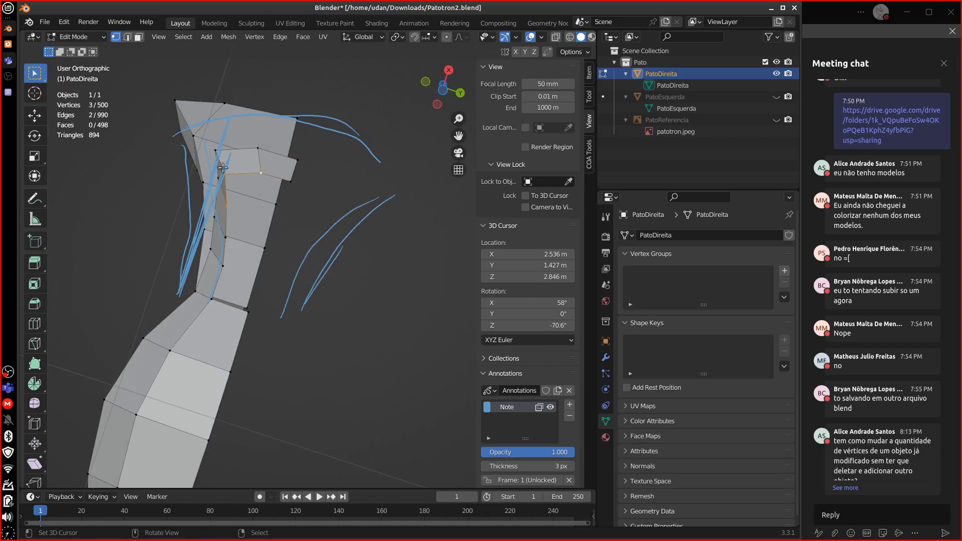
{"action": "mouse_move", "coordinate": [223, 167]}
{"action": "middle_mouse_down"}
{"action": "mouse_move", "coordinate": [211, 215]}
{"action": "mouse_move", "coordinate": [220, 303]}
{"action": "mouse_move", "coordinate": [285, 302]}
{"action": "mouse_move", "coordinate": [248, 313]}
{"action": "middle_mouse_up"}
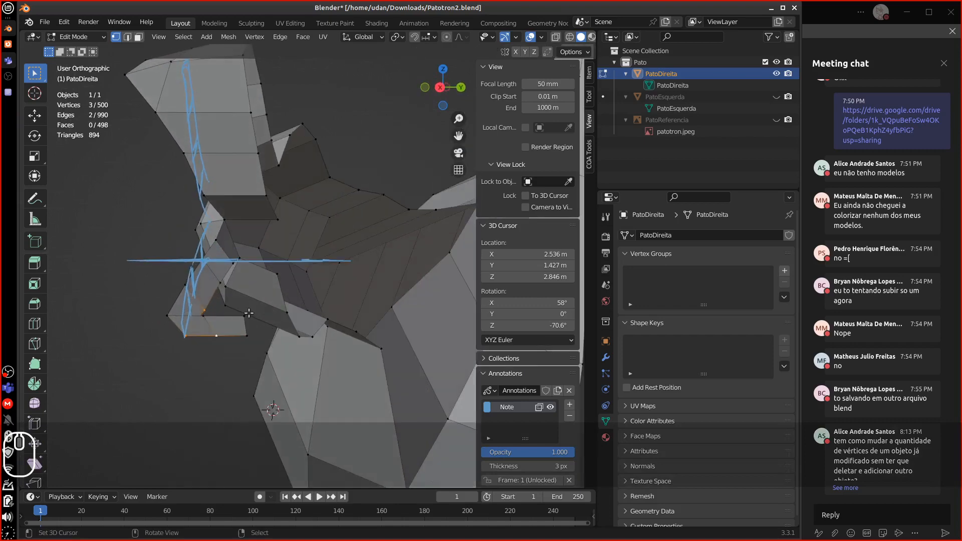
{"action": "middle_click_drag", "start_coordinate": [275, 214], "coordinate": [252, 263]}
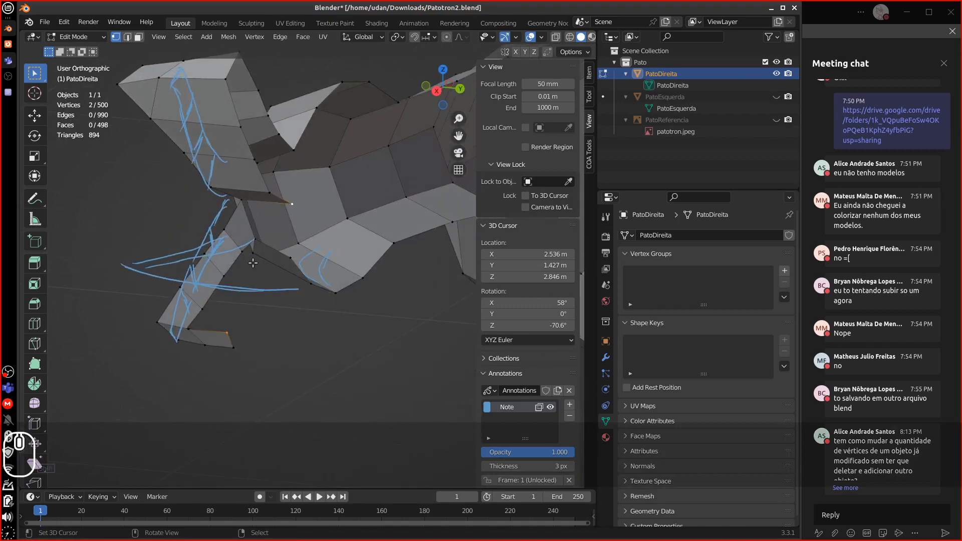
{"action": "key", "text": "f"}
{"action": "key", "text": "w"}
{"action": "left_click", "coordinate": [224, 260]}
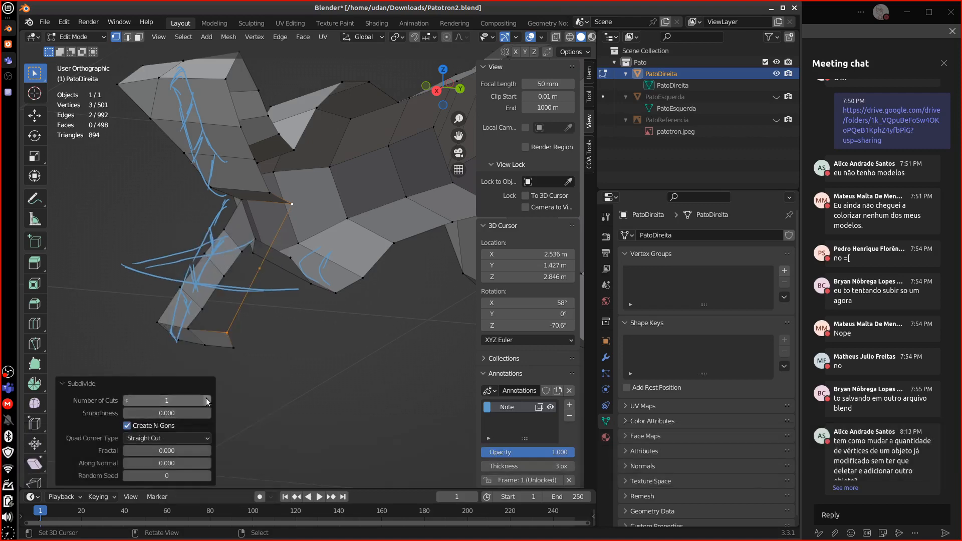
{"action": "left_click", "coordinate": [209, 400]}
{"action": "left_click", "coordinate": [209, 400]}
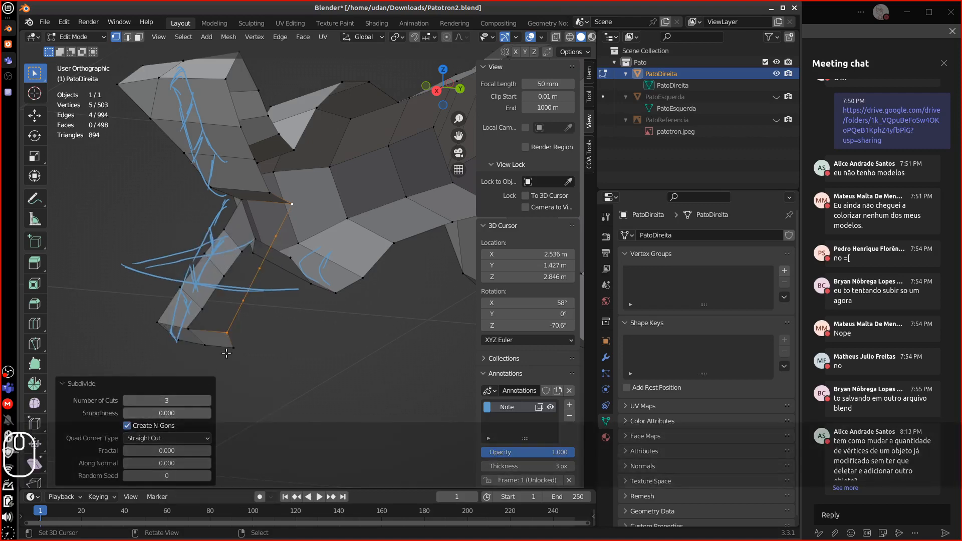
In wireframe front view, move the three new vertices of the subdivided edge onto the lower beak's sketched outline.
{"action": "middle_click_drag", "start_coordinate": [236, 326], "coordinate": [318, 274]}
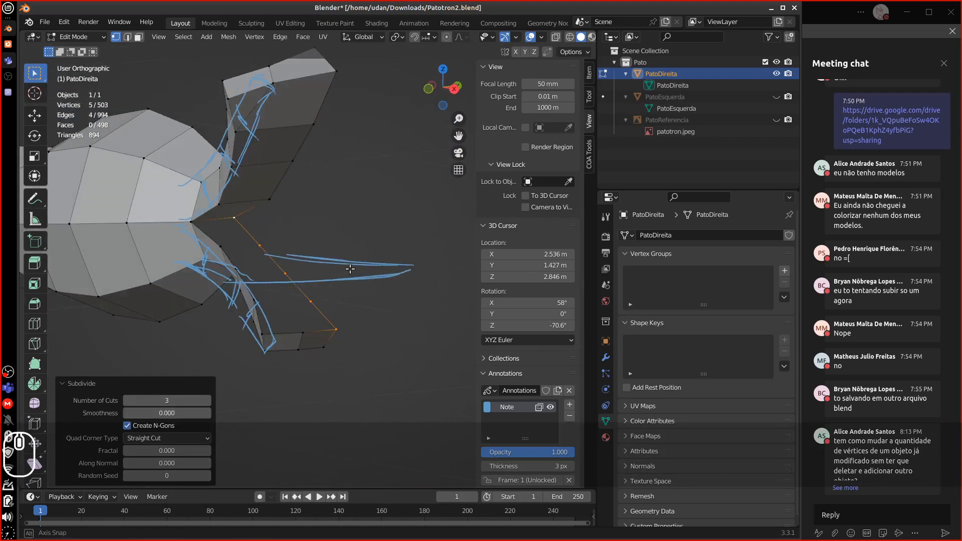
{"action": "key", "text": "KP_3"}
{"action": "key", "text": "KP_1"}
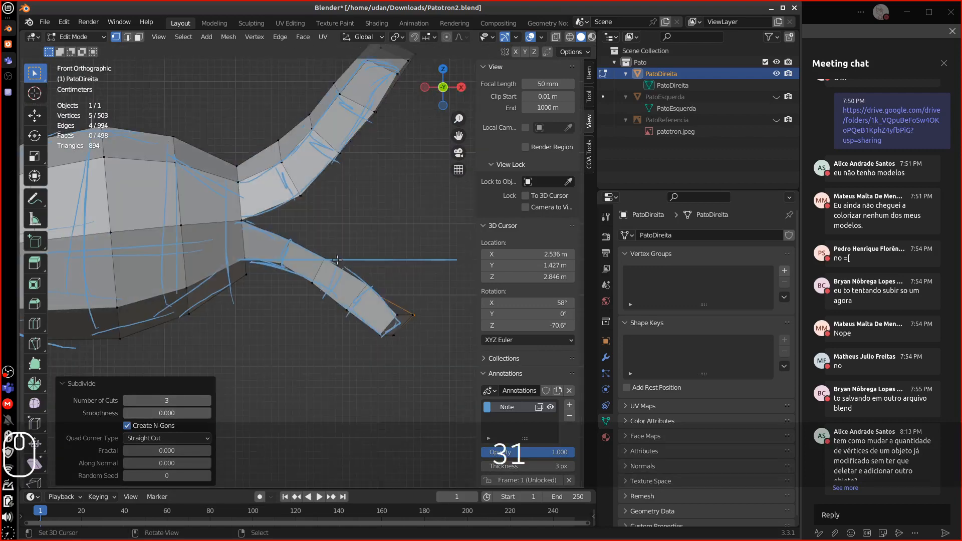
{"action": "key", "text": "shift+z"}
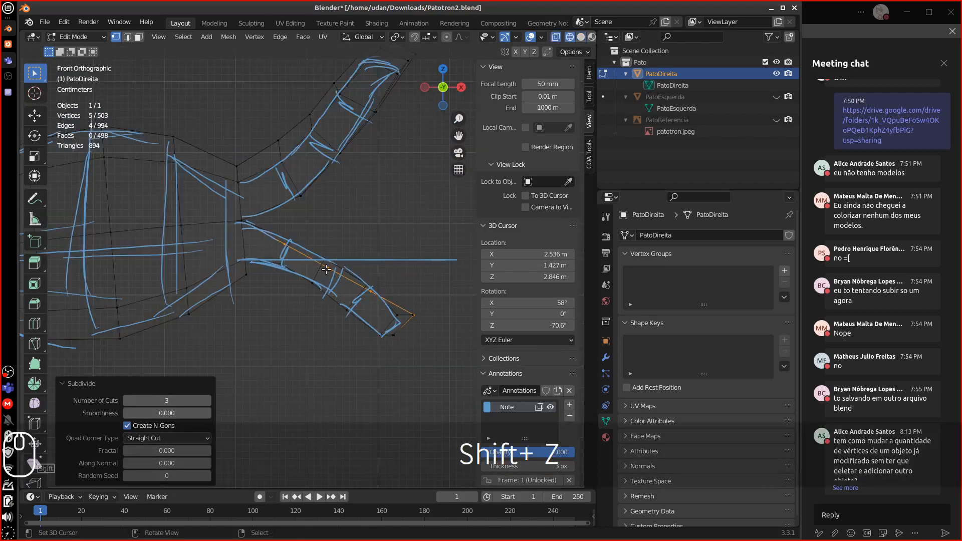
{"action": "left_click", "coordinate": [327, 269]}
{"action": "key", "text": "f"}
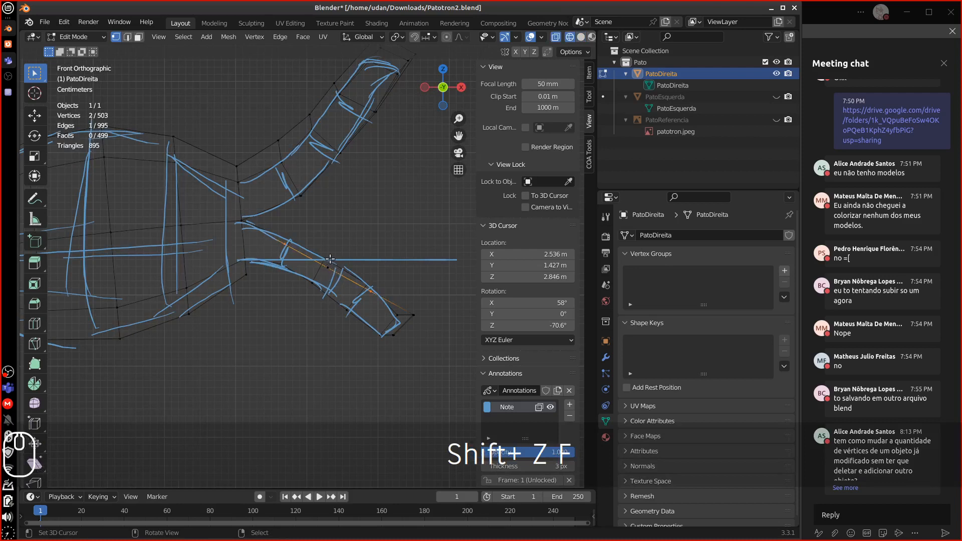
{"action": "key", "text": "ctrl+z"}
{"action": "key", "text": "g"}
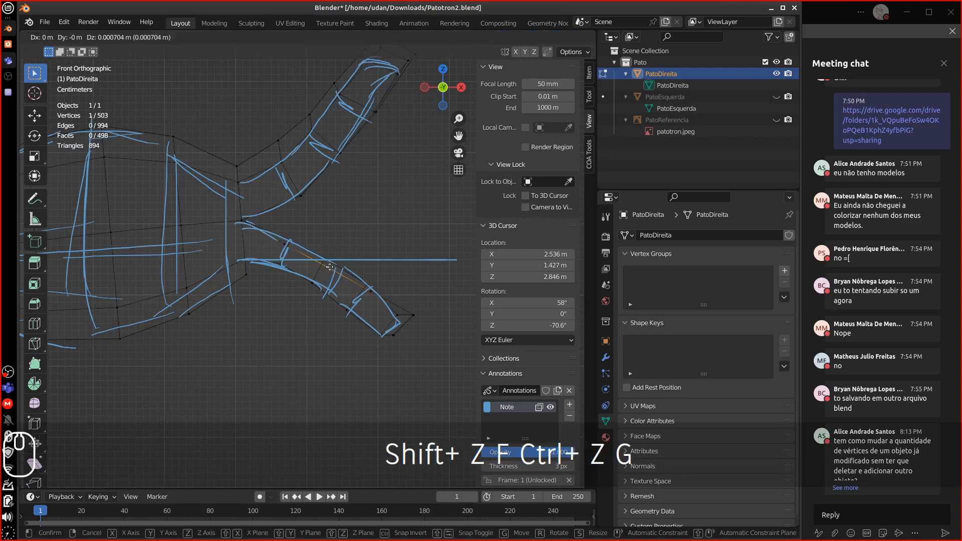
{"action": "left_click", "coordinate": [357, 288]}
{"action": "right_click", "coordinate": [371, 297]}
{"action": "key", "text": "g"}
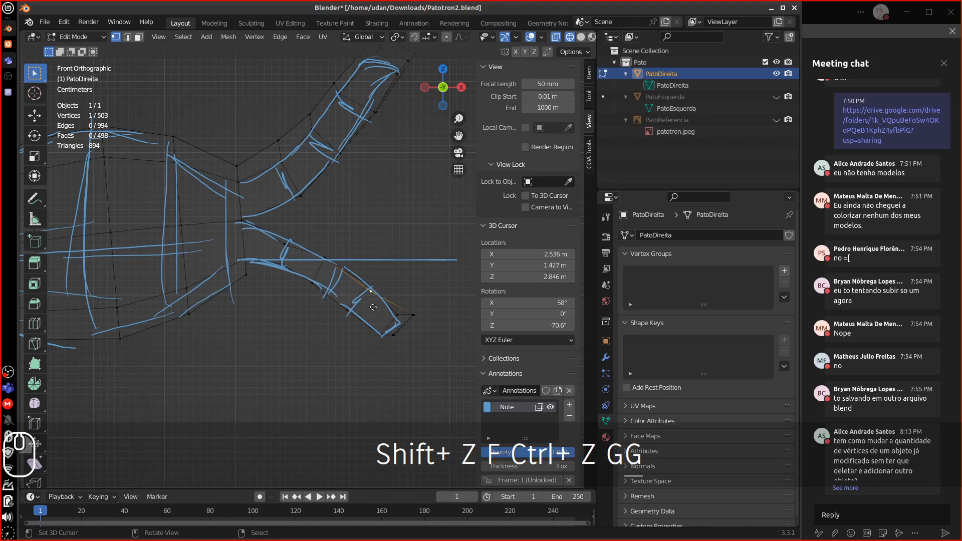
{"action": "left_click", "coordinate": [288, 252]}
{"action": "key", "text": "g"}
{"action": "left_click", "coordinate": [298, 245]}
Hide the sketch annotation layer, turn off X-ray and switch the viewport to solid shading.
{"action": "mouse_move", "coordinate": [298, 245]}
{"action": "middle_mouse_down"}
{"action": "mouse_move", "coordinate": [216, 249]}
{"action": "mouse_move", "coordinate": [224, 302]}
{"action": "mouse_move", "coordinate": [225, 276]}
{"action": "mouse_move", "coordinate": [259, 278]}
{"action": "mouse_move", "coordinate": [280, 253]}
{"action": "middle_mouse_up"}
{"action": "left_click", "coordinate": [550, 407]}
{"action": "left_click", "coordinate": [555, 38]}
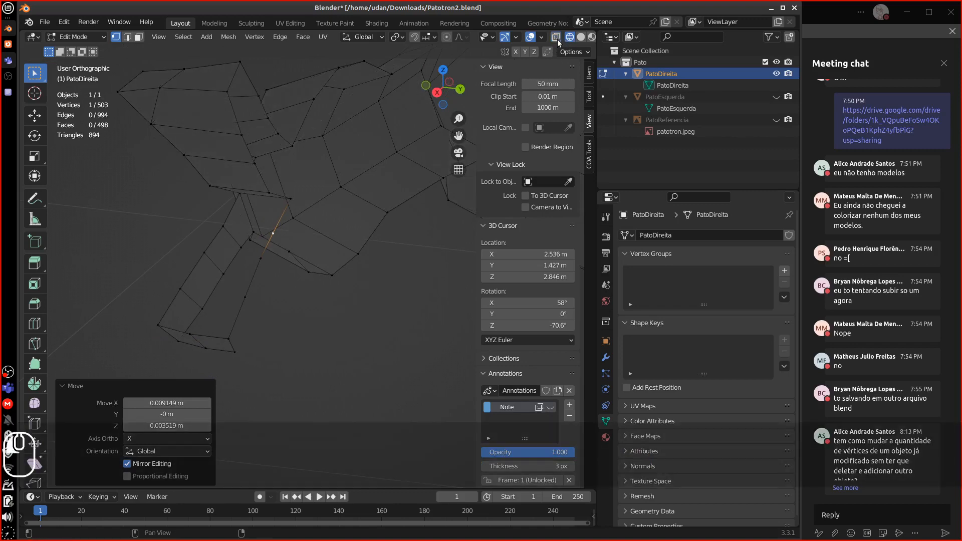
{"action": "middle_click_drag", "start_coordinate": [385, 161], "coordinate": [401, 150]}
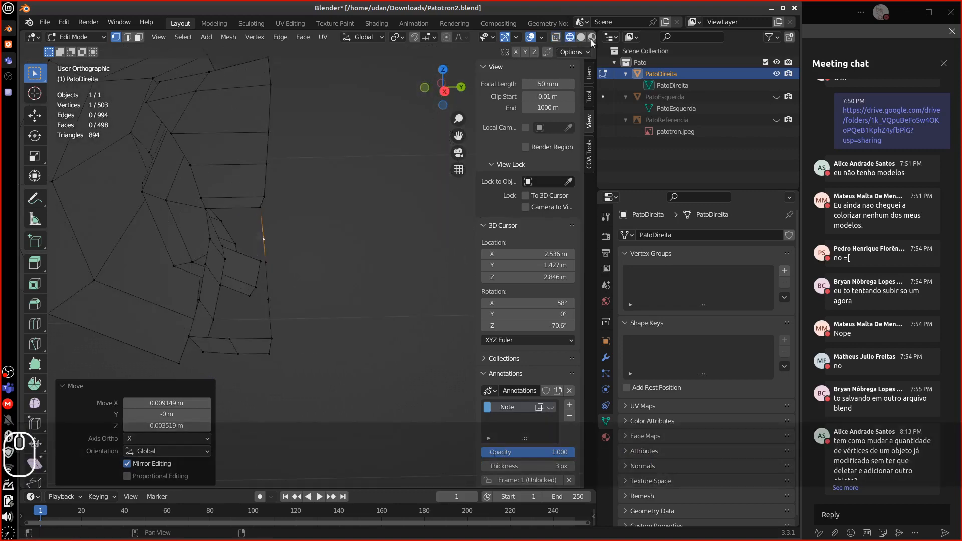
{"action": "left_click", "coordinate": [558, 39]}
Fill the first two quads of the lower beak's inner surface, starting from the mouth corner.
{"action": "middle_click_drag", "start_coordinate": [301, 173], "coordinate": [319, 157]}
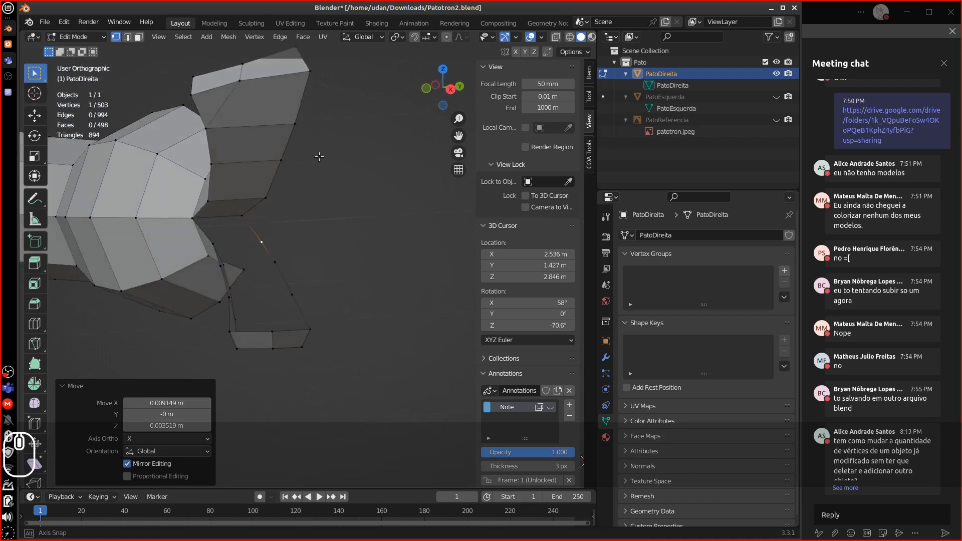
{"action": "left_click", "coordinate": [196, 225], "text": "shift"}
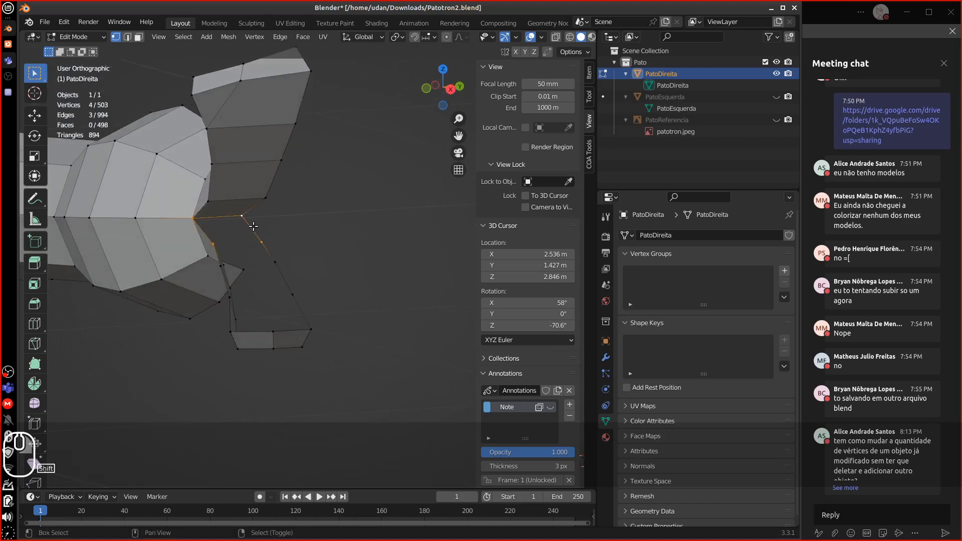
{"action": "key", "text": "f"}
{"action": "left_click", "coordinate": [232, 260]}
{"action": "mouse_move", "coordinate": [231, 260]}
{"action": "middle_mouse_down"}
{"action": "mouse_move", "coordinate": [256, 242]}
{"action": "mouse_move", "coordinate": [224, 253]}
{"action": "middle_mouse_up"}
{"action": "left_click", "coordinate": [282, 263], "text": "shift"}
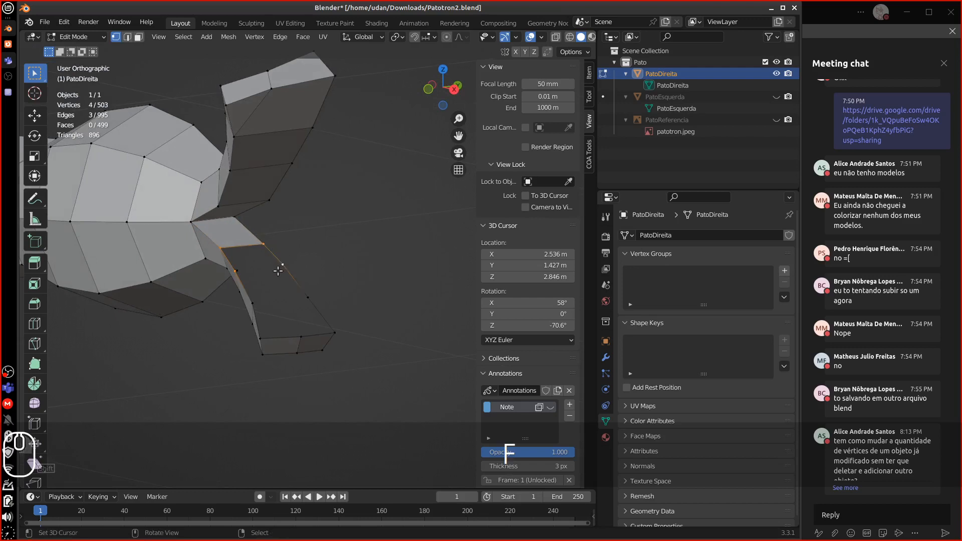
{"action": "key", "text": "f"}
{"action": "left_click", "coordinate": [252, 294]}
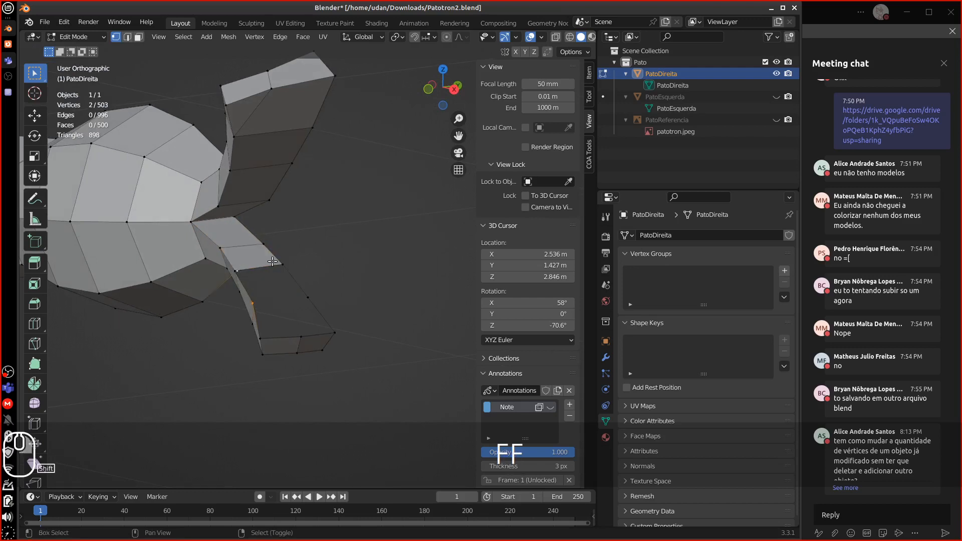
{"action": "key", "text": "ctrl+z"}
{"action": "key", "text": "ctrl+z"}
{"action": "key", "text": "ctrl+z"}
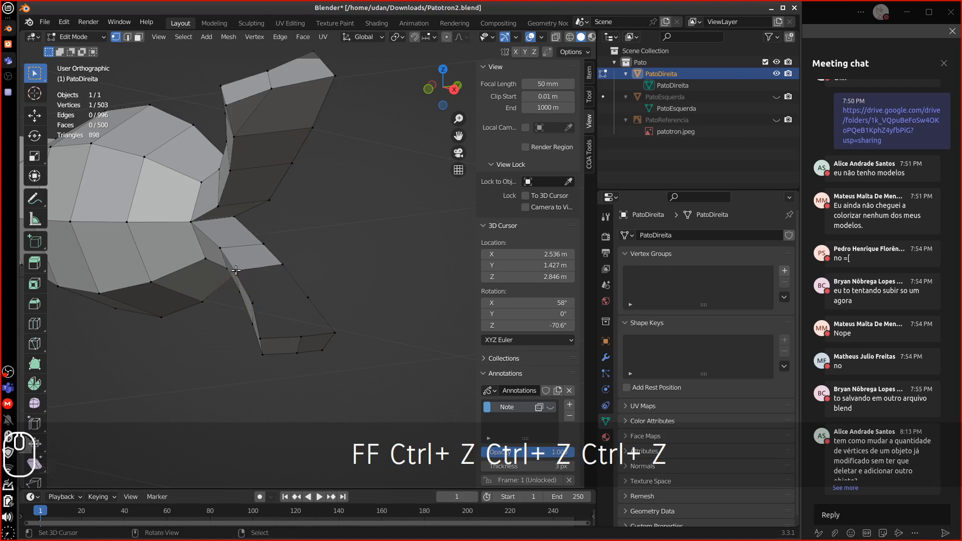
Fill the rest of the lower beak's inner surface with two quads and a triangle at the tip.
{"action": "middle_click_drag", "start_coordinate": [236, 270], "coordinate": [279, 317]}
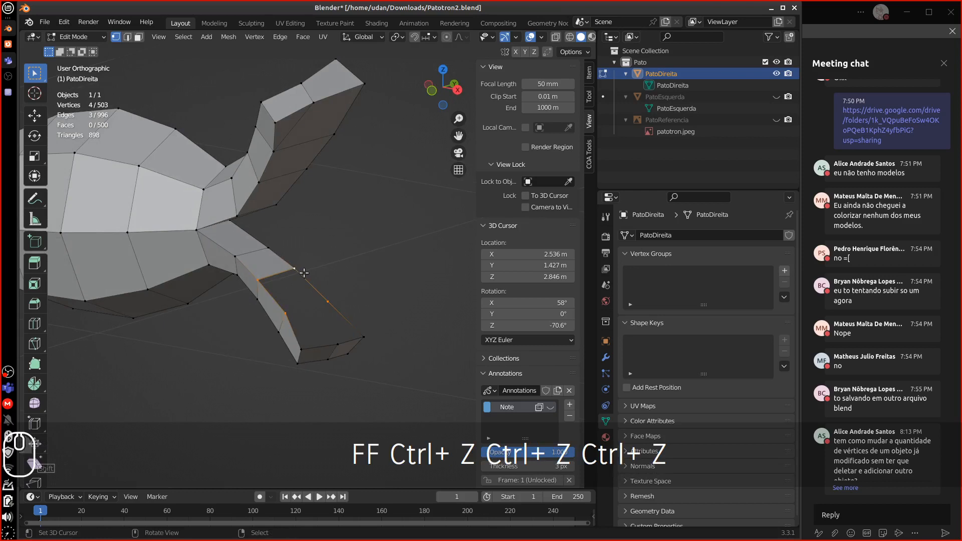
{"action": "key", "text": "f"}
{"action": "left_click", "coordinate": [335, 342]}
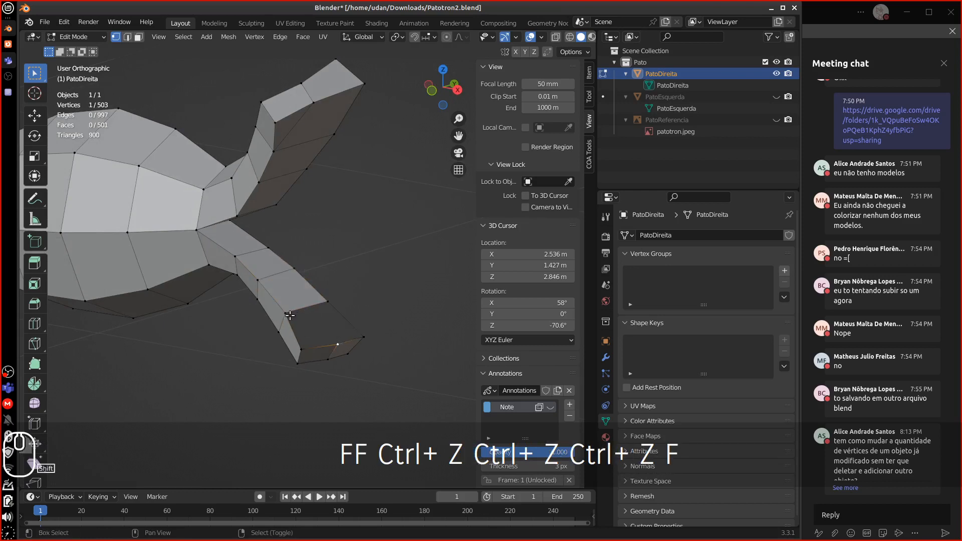
{"action": "left_click", "coordinate": [365, 336], "text": "shift"}
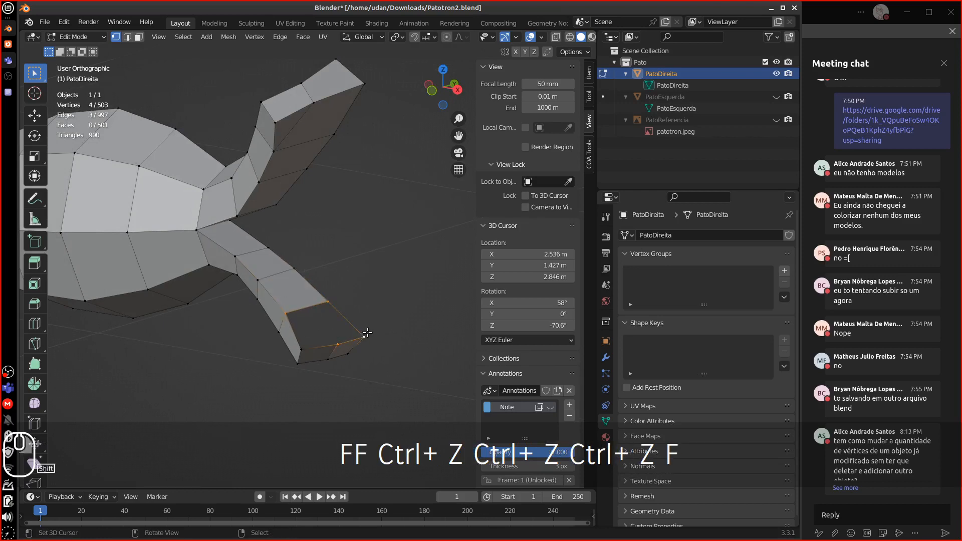
{"action": "key", "text": "f"}
{"action": "left_click", "coordinate": [338, 344]}
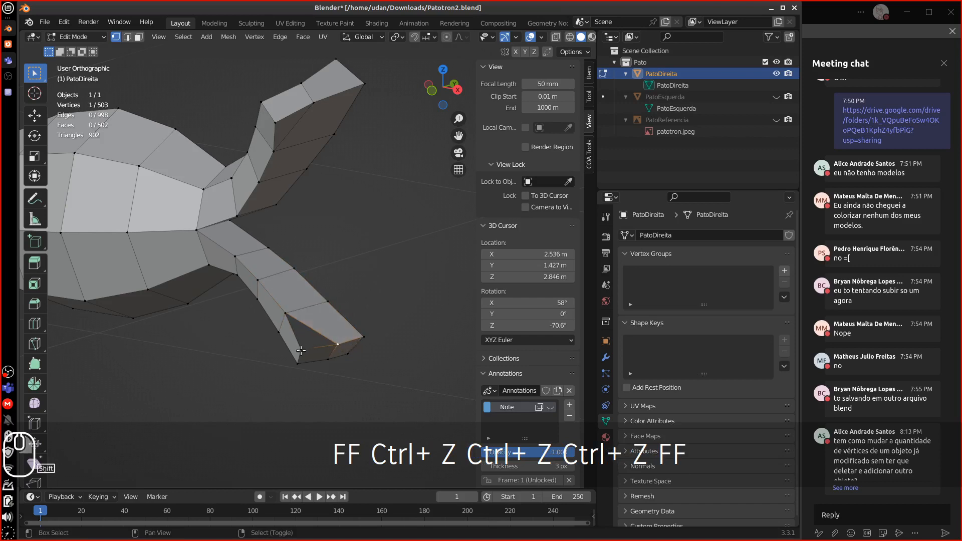
{"action": "left_click", "coordinate": [284, 313], "text": "shift"}
{"action": "key", "text": "f"}
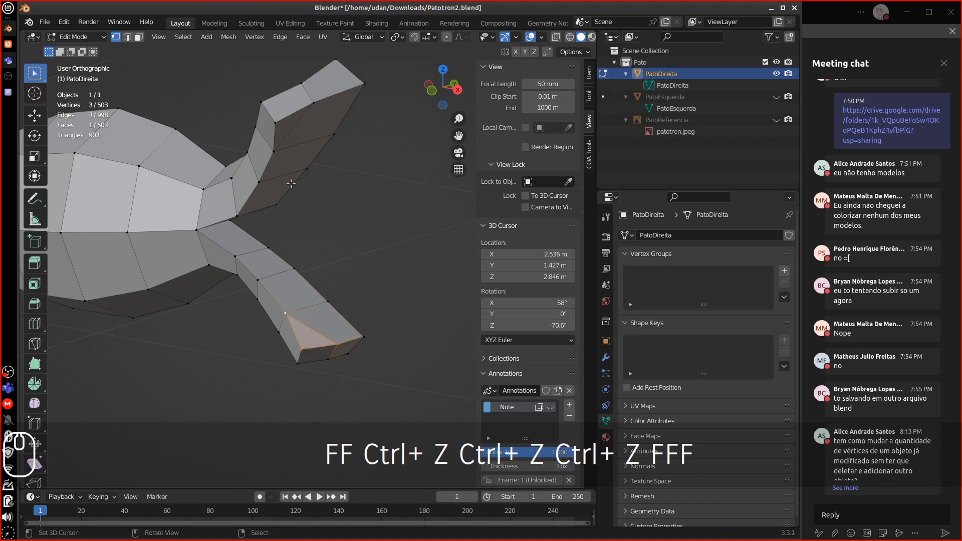
{"action": "middle_click_drag", "start_coordinate": [291, 184], "coordinate": [290, 145]}
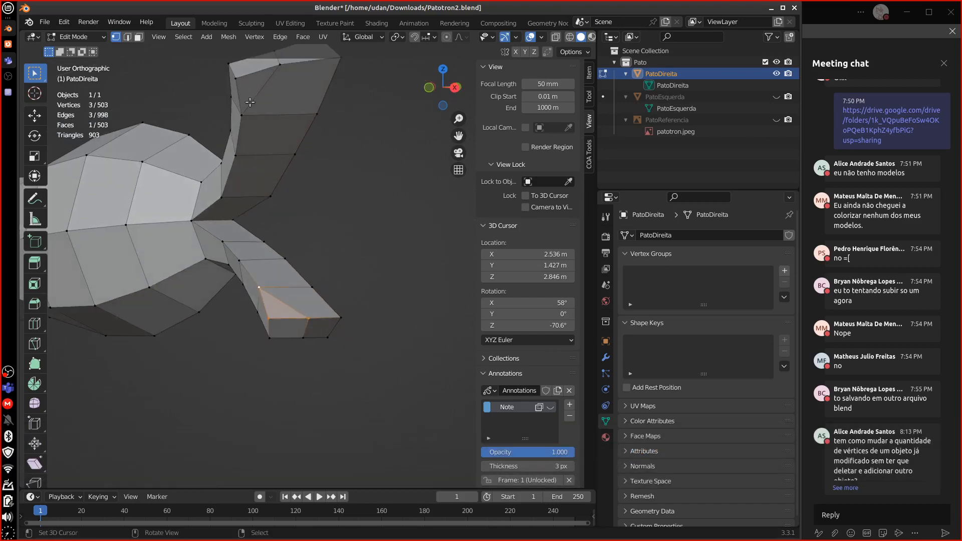
{"action": "middle_click_drag", "start_coordinate": [275, 182], "coordinate": [212, 304]}
{"action": "right_click", "coordinate": [241, 306]}
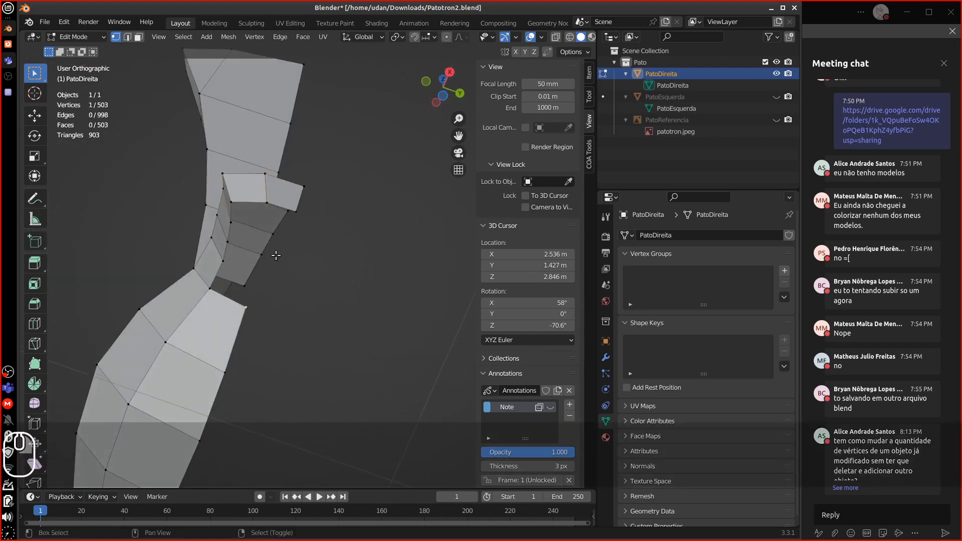
{"action": "middle_click_drag", "start_coordinate": [300, 216], "coordinate": [315, 295]}
{"action": "key", "text": "1"}
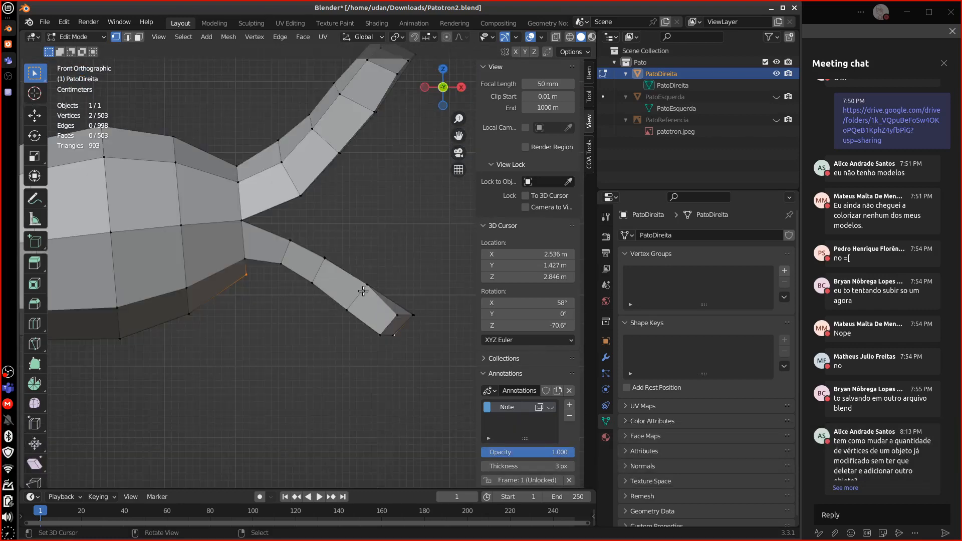
{"action": "left_click", "coordinate": [366, 287]}
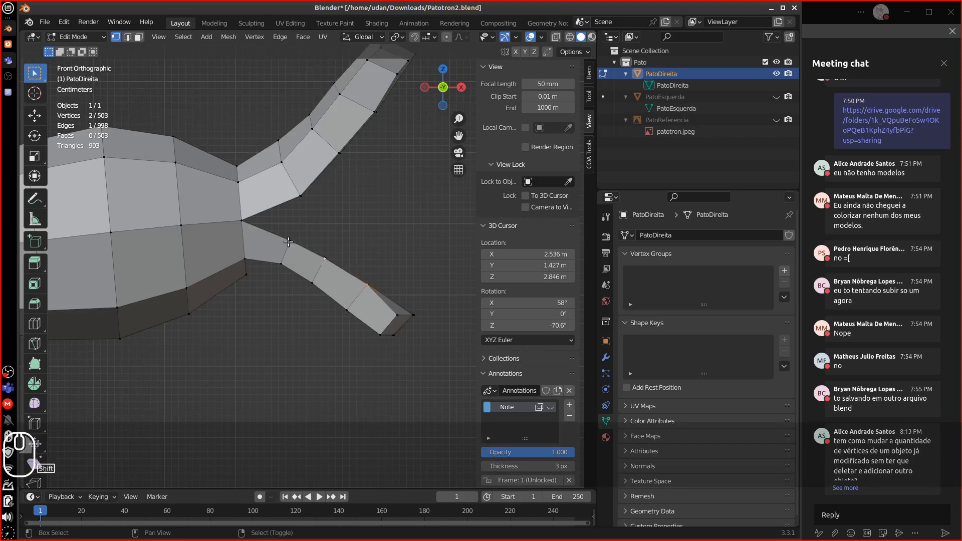
{"action": "key", "text": "g"}
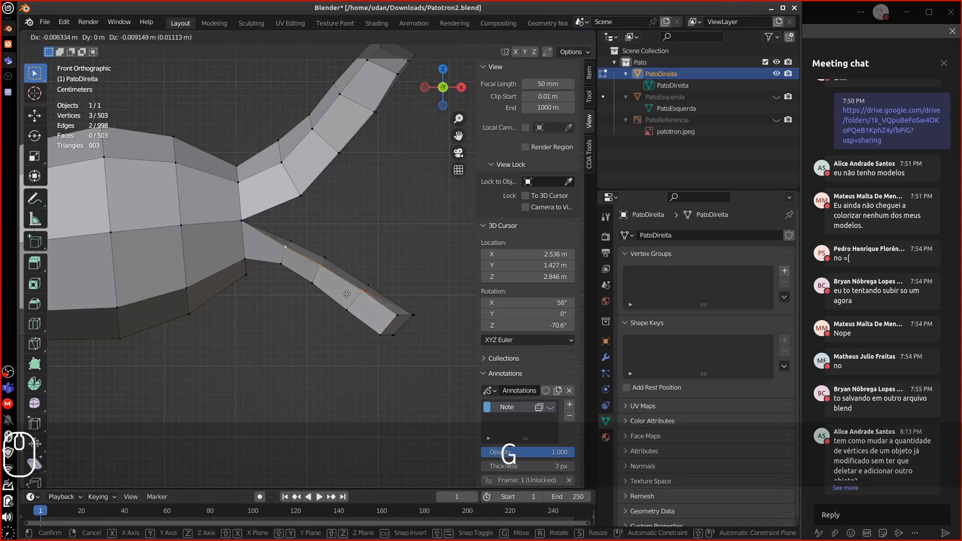
{"action": "key", "text": "Escape"}
Join the body's lower front corner to the lower beak's bottom tip corner with an edge and subdivide it with 3 cuts.
{"action": "middle_click_drag", "start_coordinate": [351, 288], "coordinate": [312, 230]}
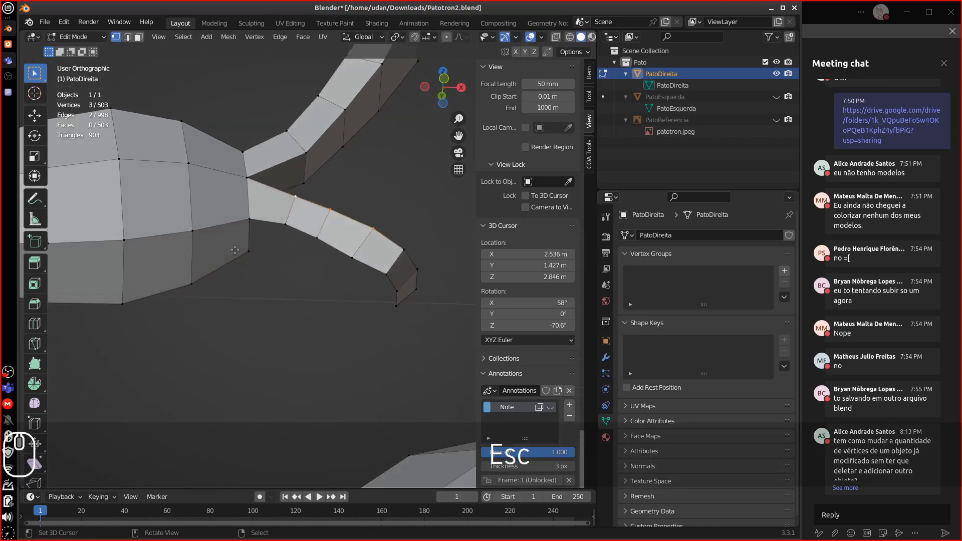
{"action": "left_click", "coordinate": [250, 253]}
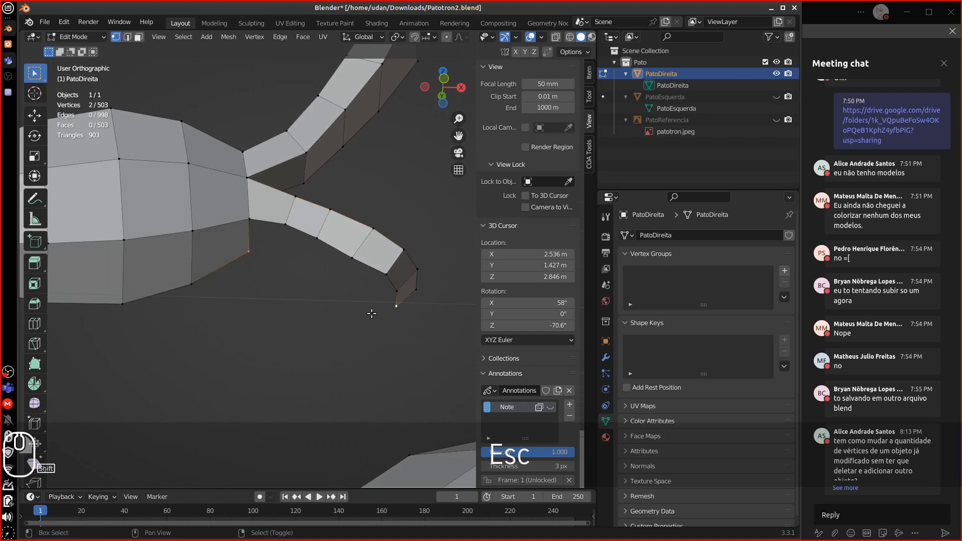
{"action": "key", "text": "f"}
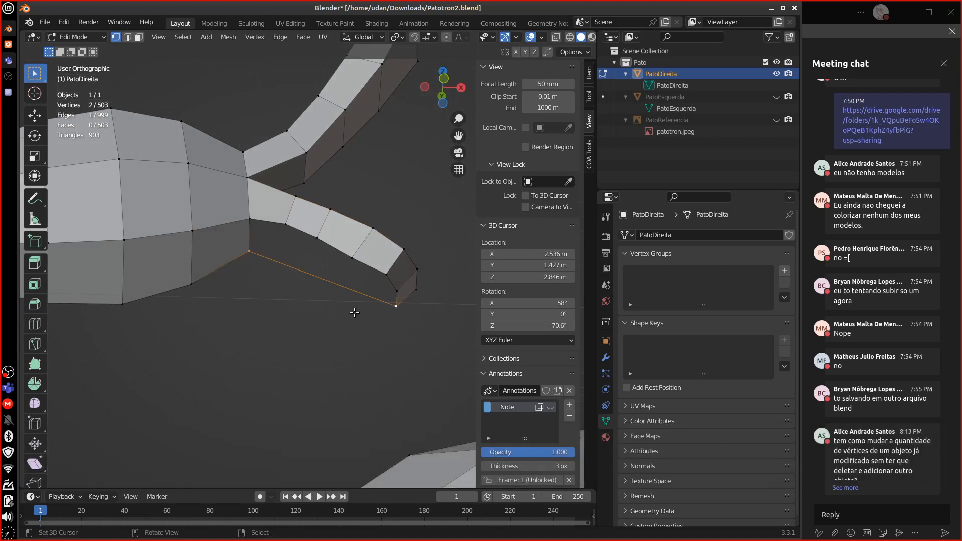
{"action": "key", "text": "w"}
{"action": "left_click", "coordinate": [314, 275]}
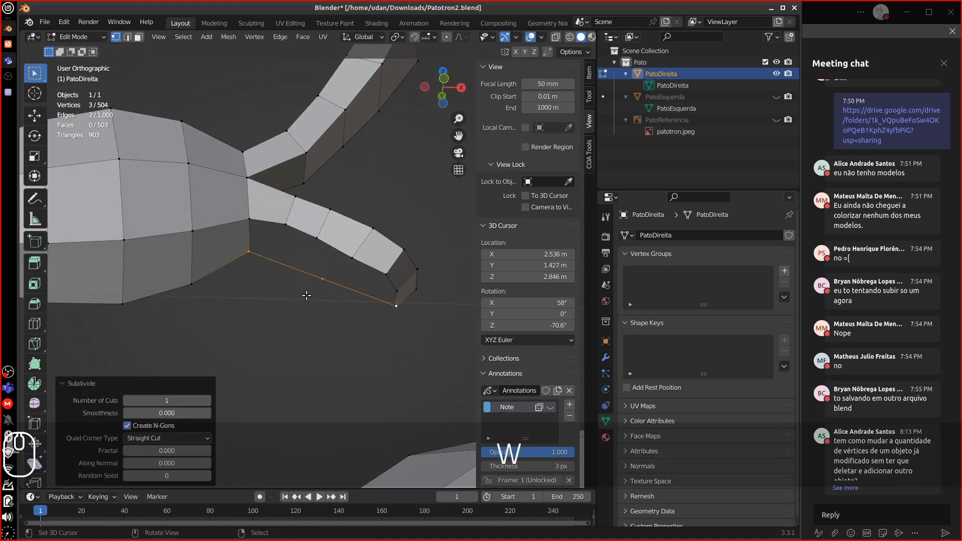
{"action": "left_click", "coordinate": [207, 400]}
{"action": "left_click", "coordinate": [208, 401]}
In front view, move the subdivided edge's three new vertices up to follow the curve of the lower beak's underside.
{"action": "key", "text": "KP_3"}
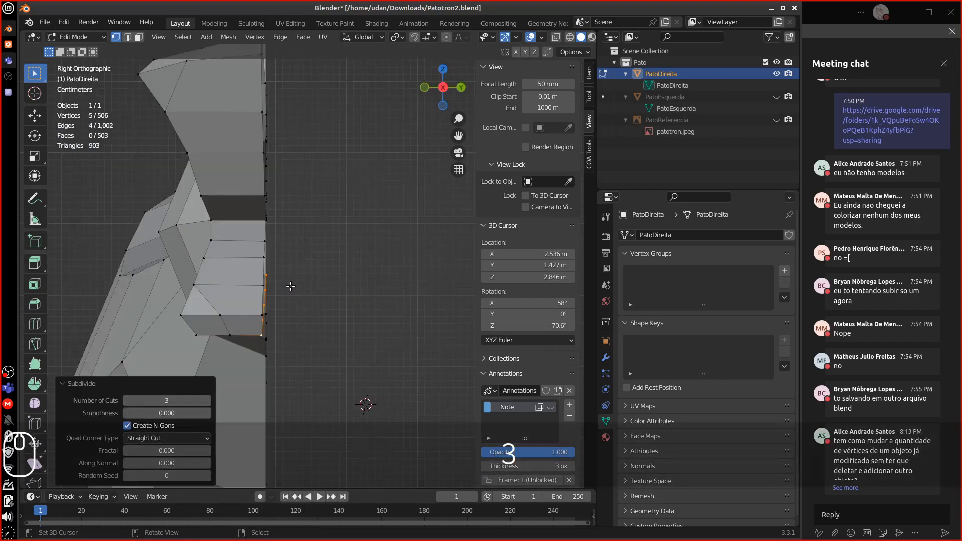
{"action": "key", "text": "KP_1"}
{"action": "left_click", "coordinate": [284, 293]}
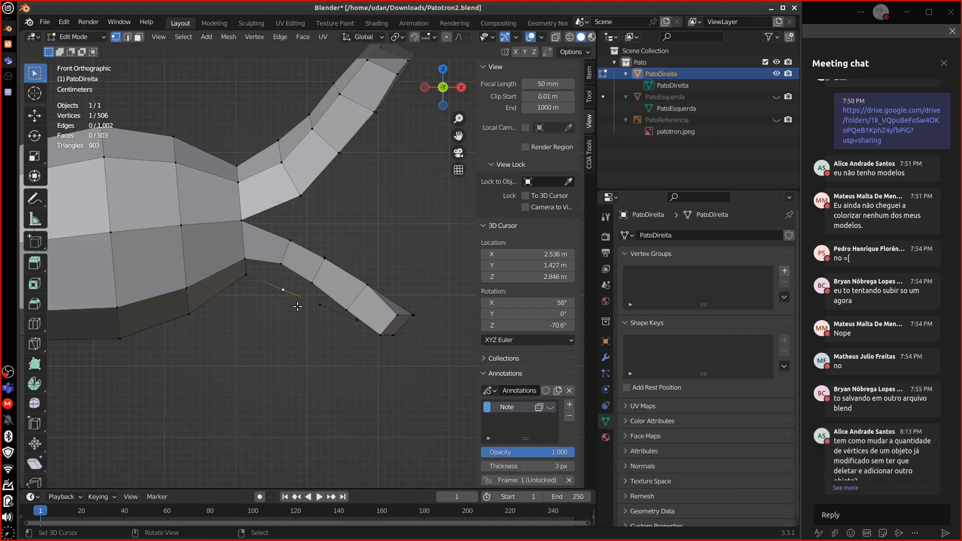
{"action": "key", "text": "shift+d"}
{"action": "key", "text": "g"}
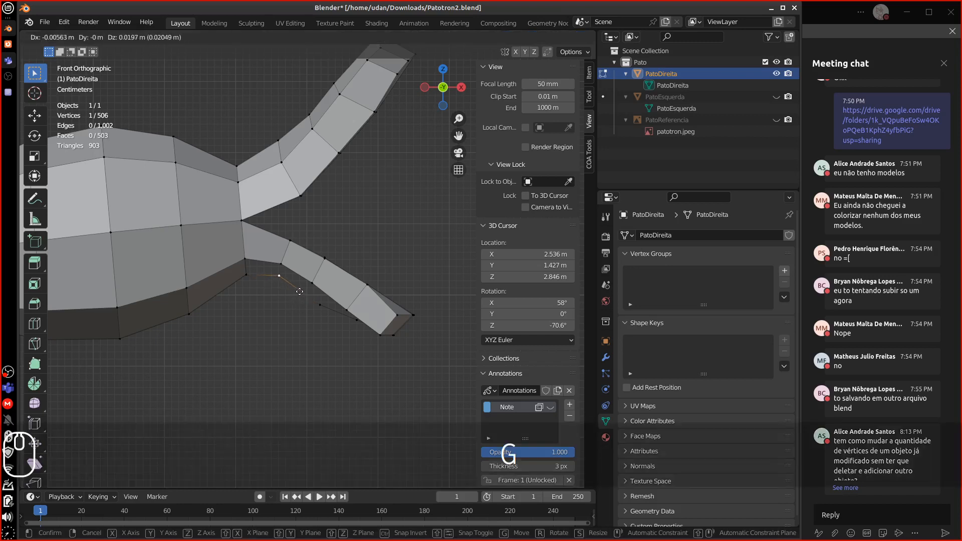
{"action": "left_click", "coordinate": [301, 290]}
{"action": "right_click", "coordinate": [325, 316]}
{"action": "key", "text": "g"}
{"action": "left_click", "coordinate": [325, 314]}
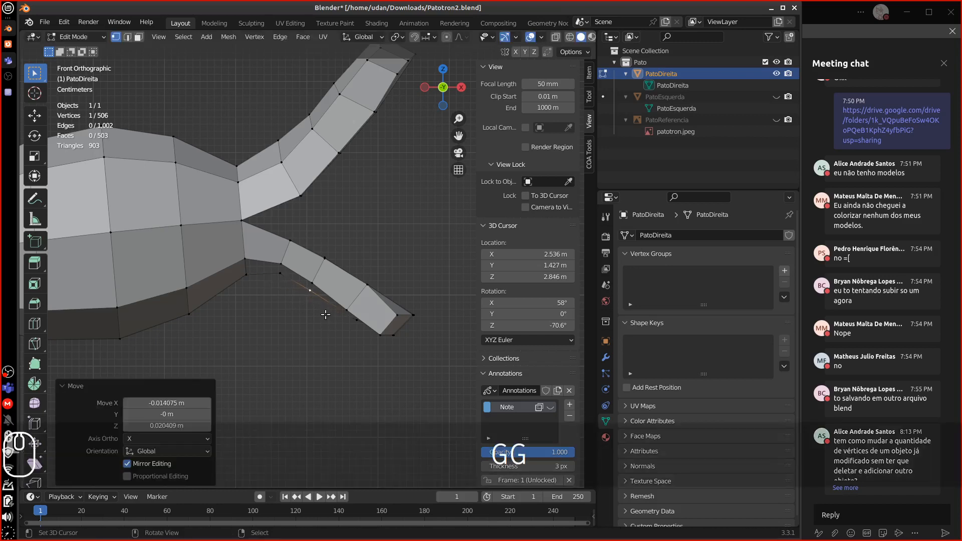
{"action": "right_click", "coordinate": [347, 323]}
{"action": "key", "text": "g"}
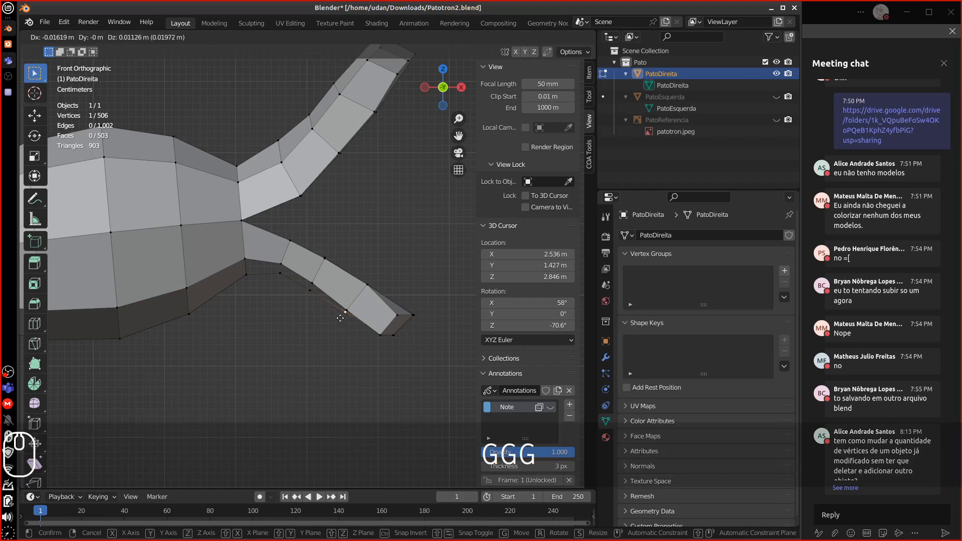
{"action": "left_click", "coordinate": [343, 316]}
Fill the first two quads of the lower beak's underside, starting at the body.
{"action": "right_click", "coordinate": [280, 275]}
{"action": "middle_click_drag", "start_coordinate": [279, 273], "coordinate": [177, 198]}
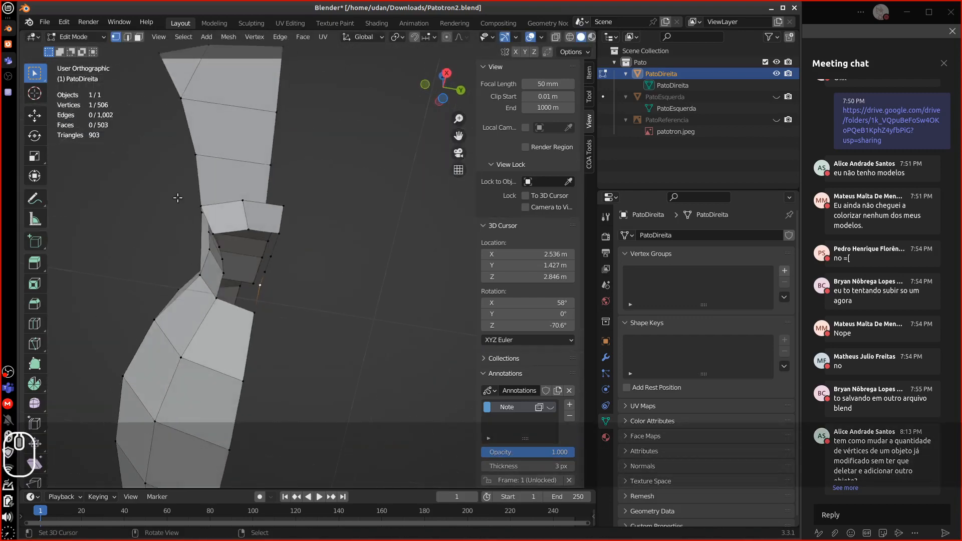
{"action": "mouse_move", "coordinate": [209, 304]}
{"action": "middle_mouse_down"}
{"action": "mouse_move", "coordinate": [221, 285]}
{"action": "mouse_move", "coordinate": [216, 296]}
{"action": "middle_mouse_up"}
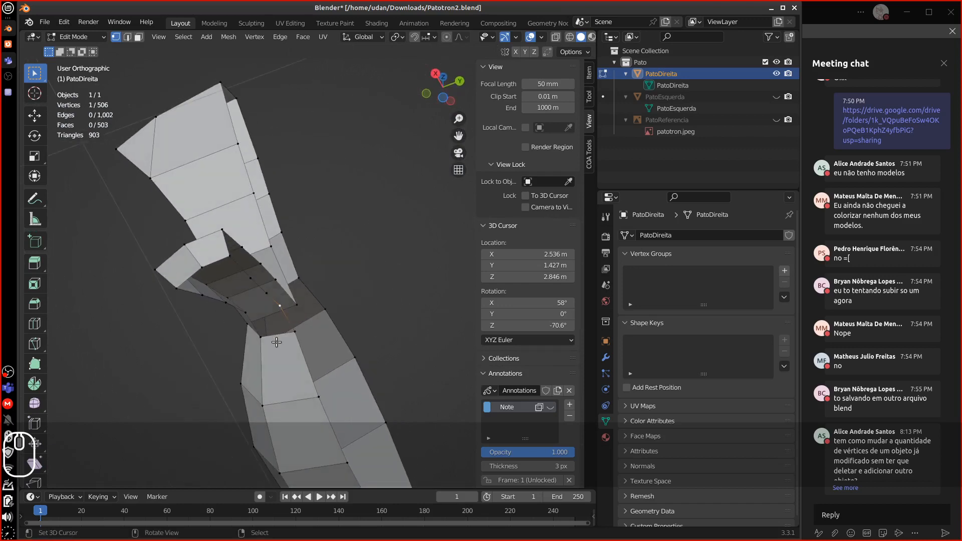
{"action": "right_click", "coordinate": [260, 332], "text": "shift"}
{"action": "right_click", "coordinate": [292, 332], "text": "shift"}
{"action": "key", "text": "f"}
{"action": "middle_click_drag", "start_coordinate": [291, 335], "coordinate": [167, 328]}
{"action": "right_click", "coordinate": [166, 329]}
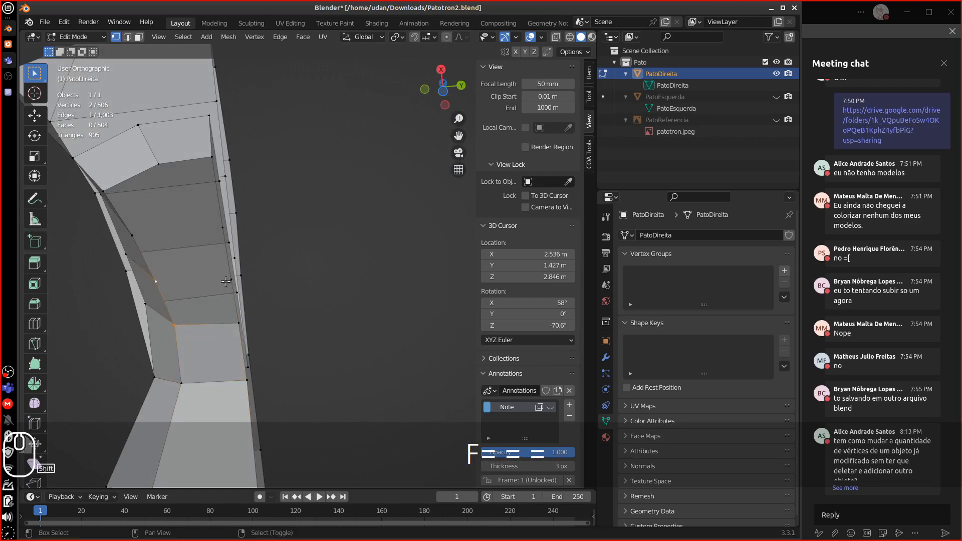
{"action": "key", "text": "f"}
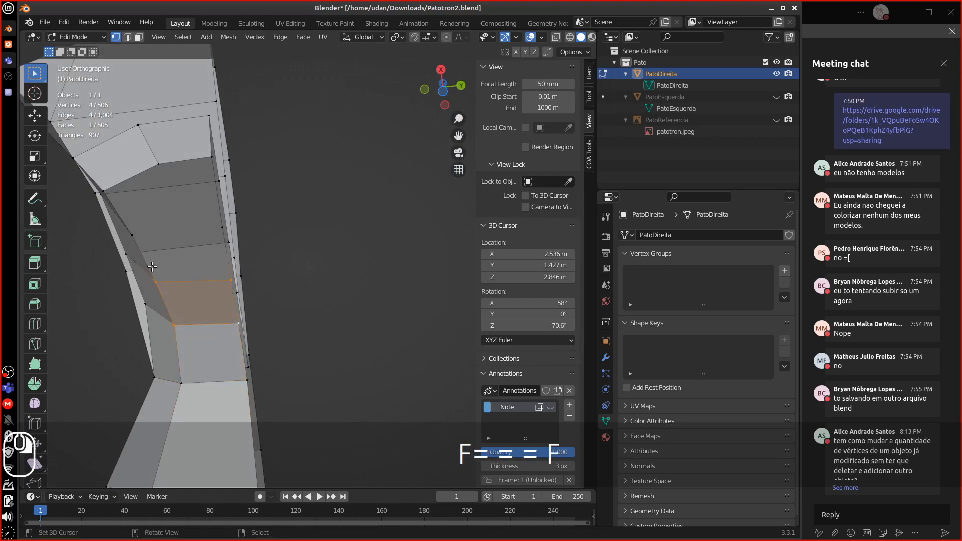
Fill the remaining underside of the lower beak with two quads and a closing triangle at the tip.
{"action": "right_click", "coordinate": [153, 269]}
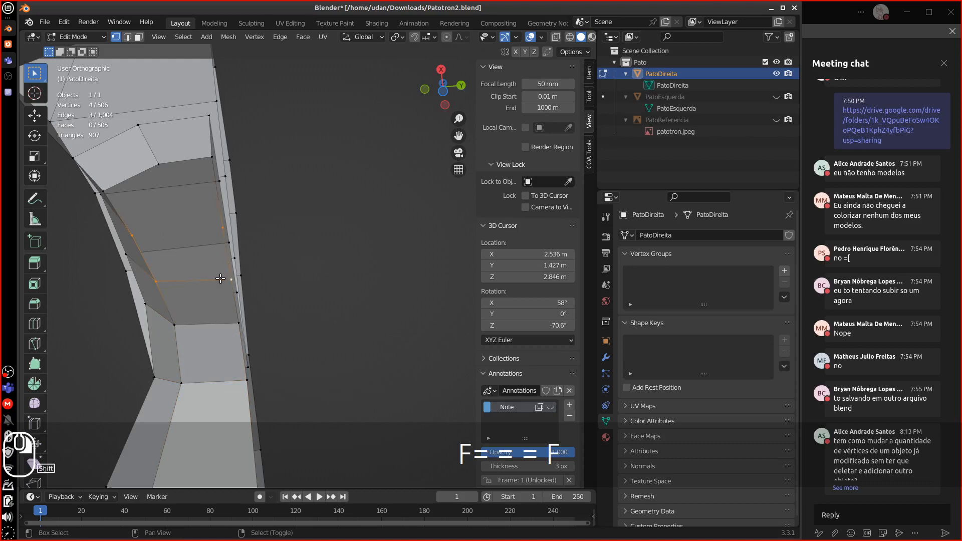
{"action": "key", "text": "f"}
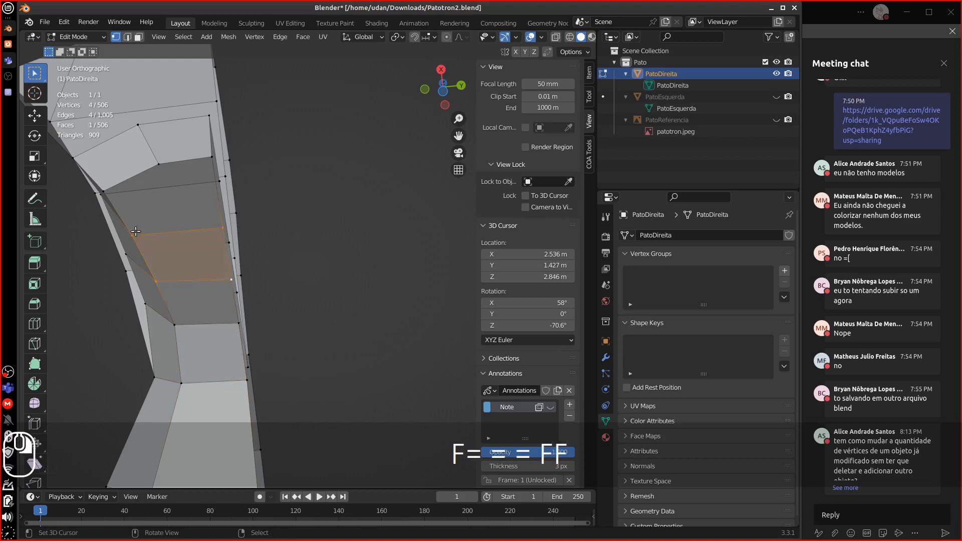
{"action": "right_click", "coordinate": [134, 233]}
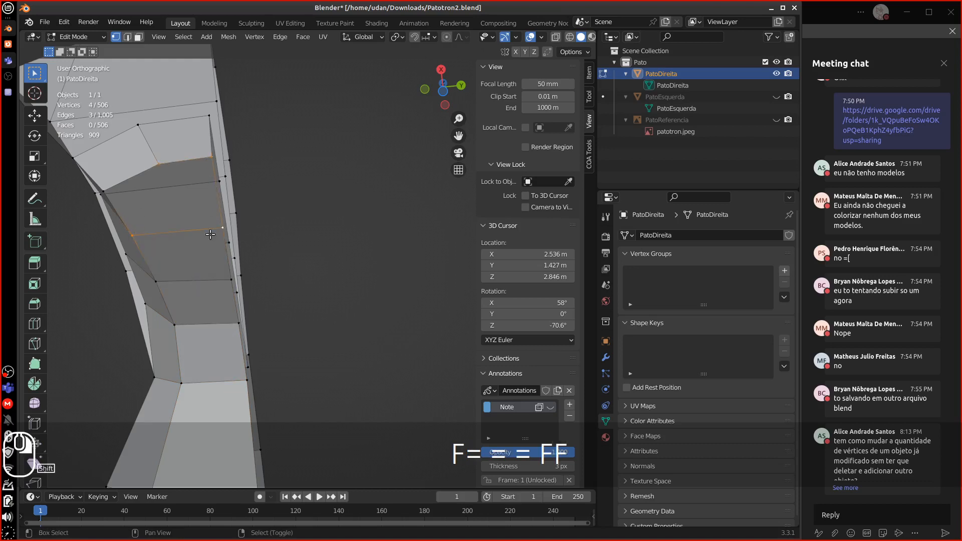
{"action": "key", "text": "f"}
{"action": "right_click", "coordinate": [133, 236]}
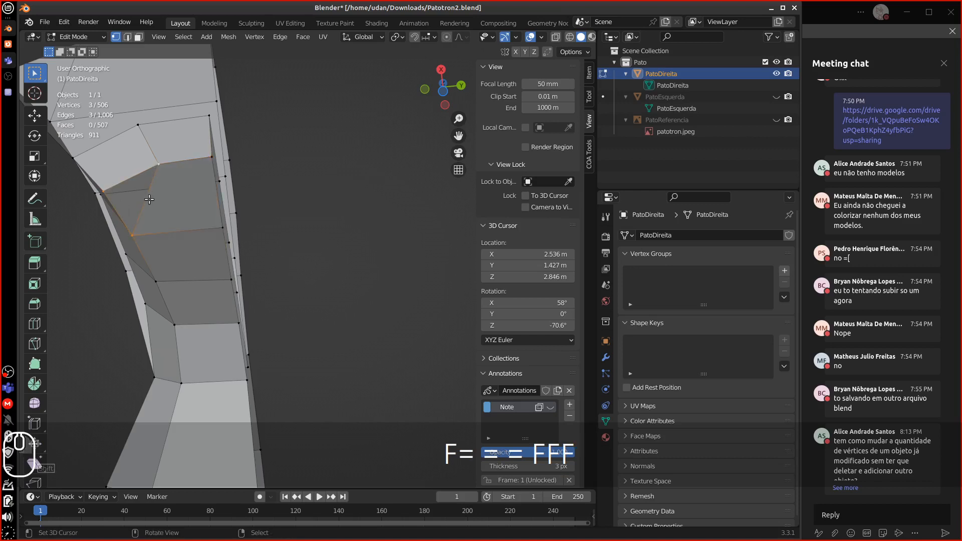
{"action": "middle_click_drag", "start_coordinate": [165, 211], "coordinate": [293, 276]}
{"action": "key", "text": "KP_Subtract"}
{"action": "key", "text": "KP_Subtract"}
{"action": "key", "text": "KP_Subtract"}
{"action": "key", "text": "KP_Subtract"}
{"action": "key", "text": "KP_Subtract"}
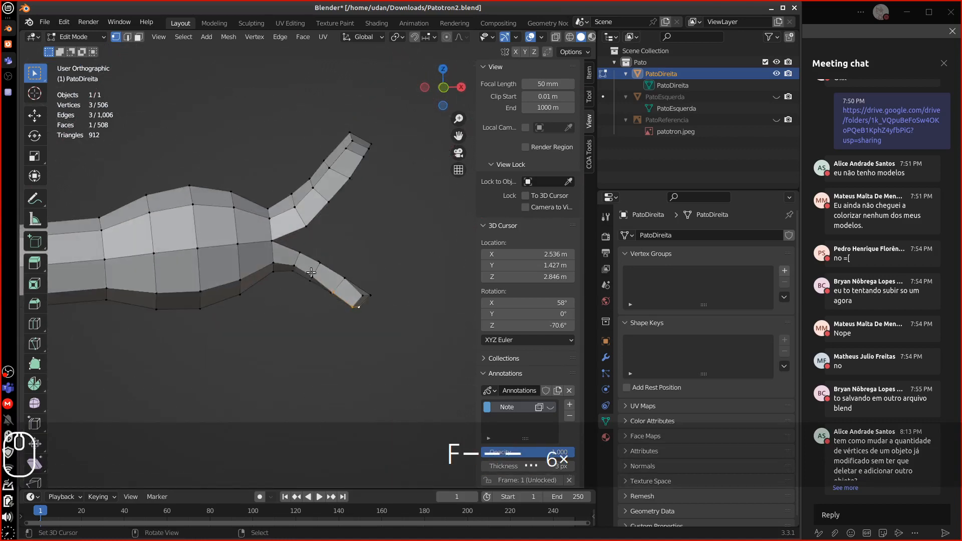
In front view, nudge the lower beak's underside vertex nearest the tip to smooth the beak's lower curve.
{"action": "key", "text": "KP_1"}
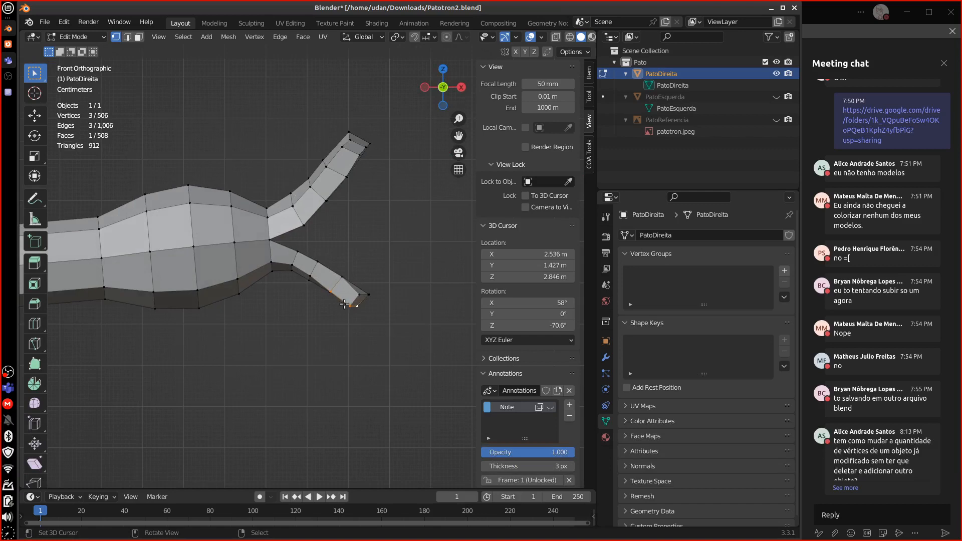
{"action": "scroll", "coordinate": [348, 303], "scroll_direction": "up", "scroll_amount": 3}
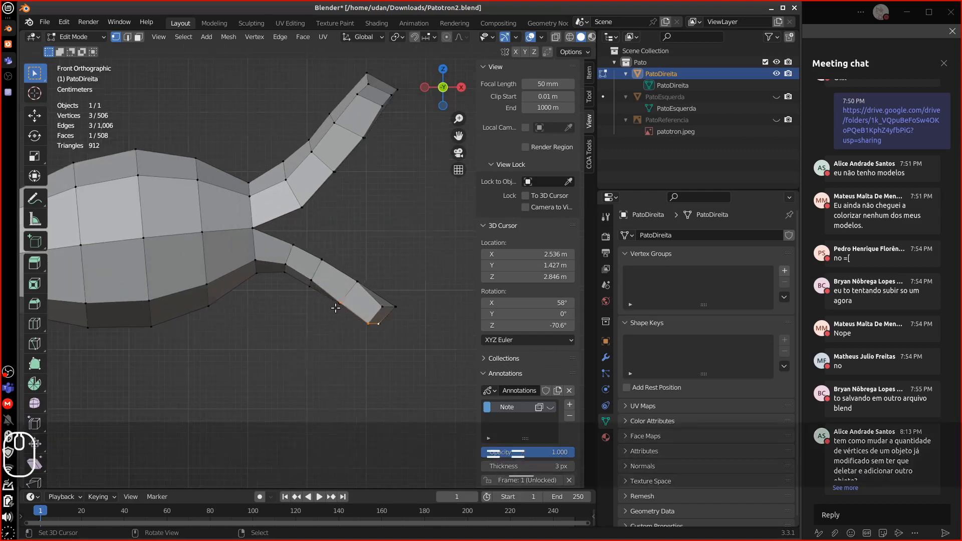
{"action": "key", "text": "g"}
{"action": "left_click", "coordinate": [359, 296]}
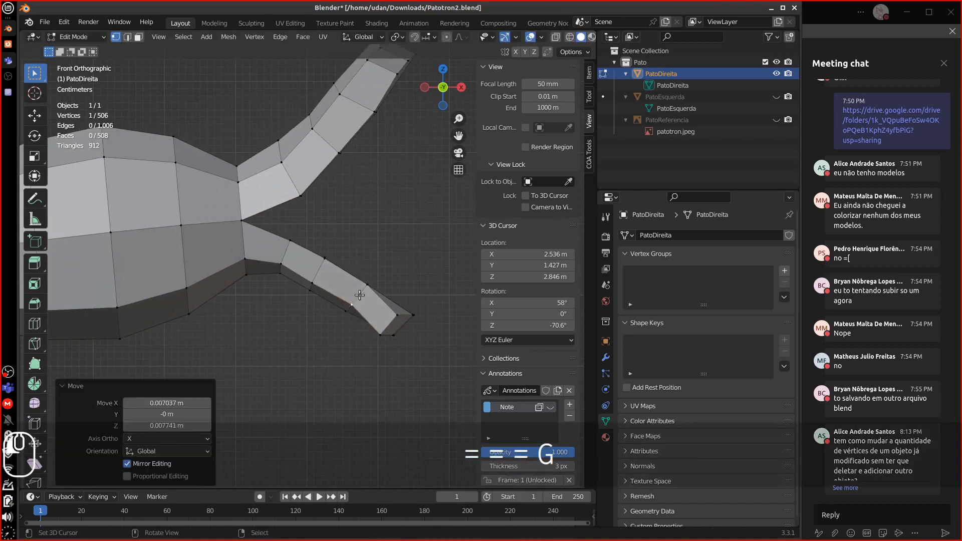
{"action": "key", "text": "g"}
{"action": "left_click", "coordinate": [358, 300]}
Fine-tune the positions of the lower beak's underside vertex nearest the body and of its lower tip vertex.
{"action": "right_click", "coordinate": [286, 264]}
{"action": "key", "text": "g"}
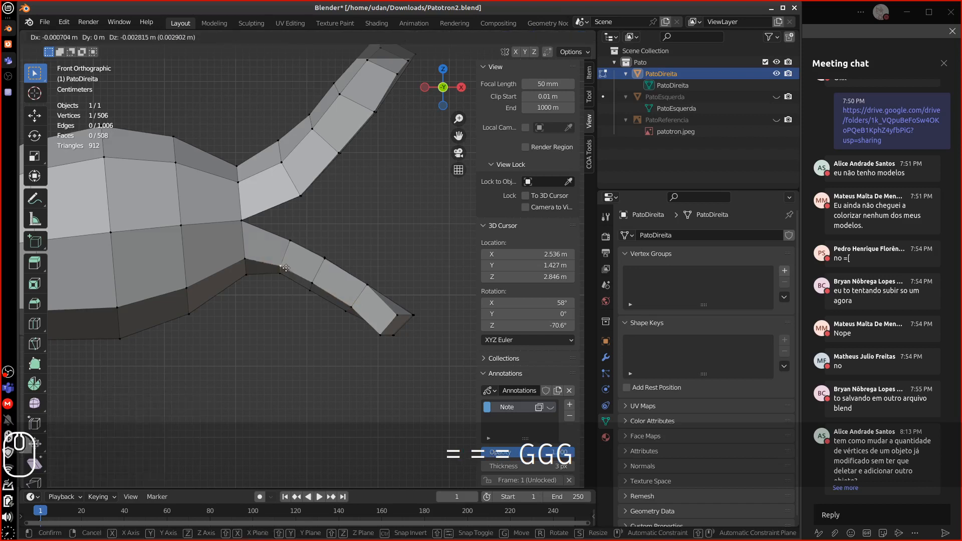
{"action": "left_click", "coordinate": [300, 274]}
{"action": "right_click", "coordinate": [379, 331]}
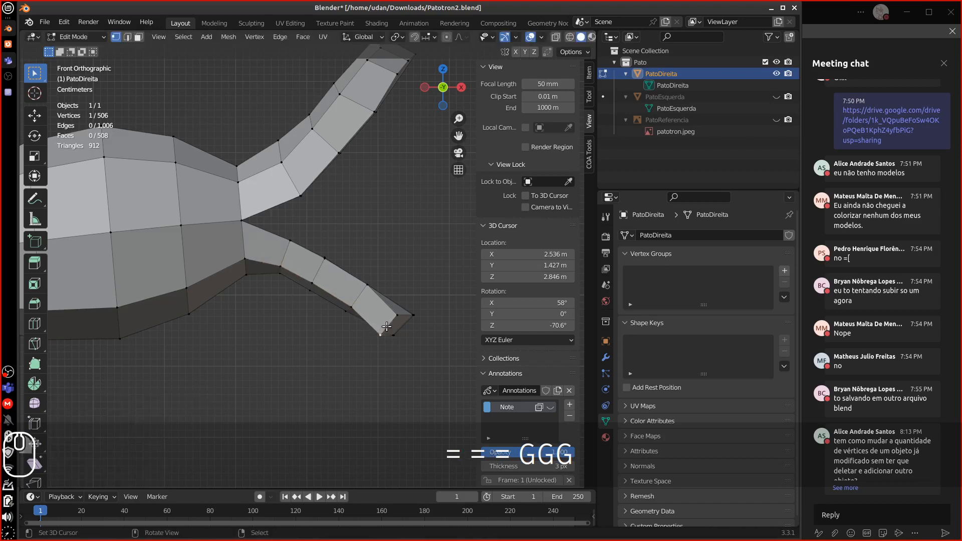
{"action": "key", "text": "g"}
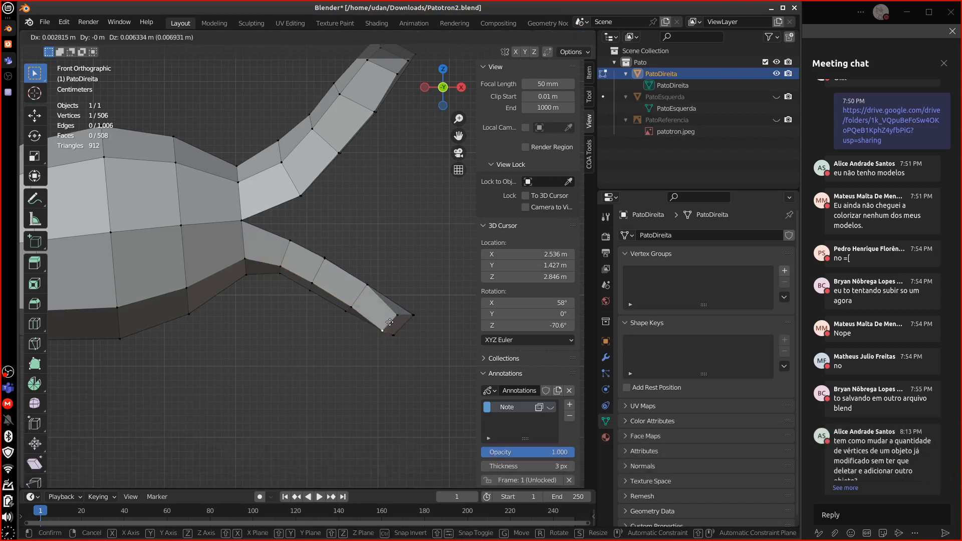
{"action": "left_click", "coordinate": [389, 325]}
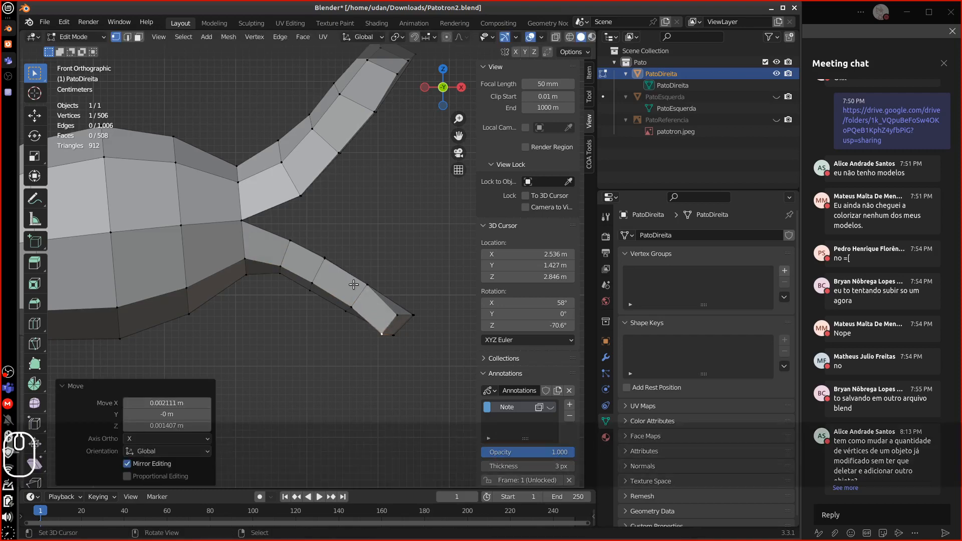
Show the annotation note and sketch a short curved stroke from the larger duck's tail tip down towards its back.
{"action": "scroll", "coordinate": [356, 287], "scroll_direction": "down", "scroll_amount": 9}
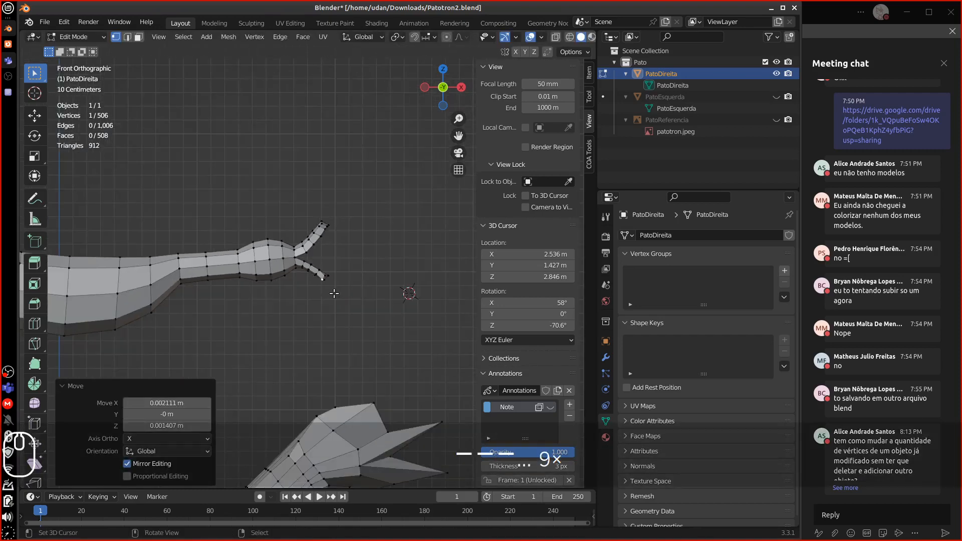
{"action": "middle_click_drag", "start_coordinate": [239, 321], "coordinate": [340, 291], "text": "shift"}
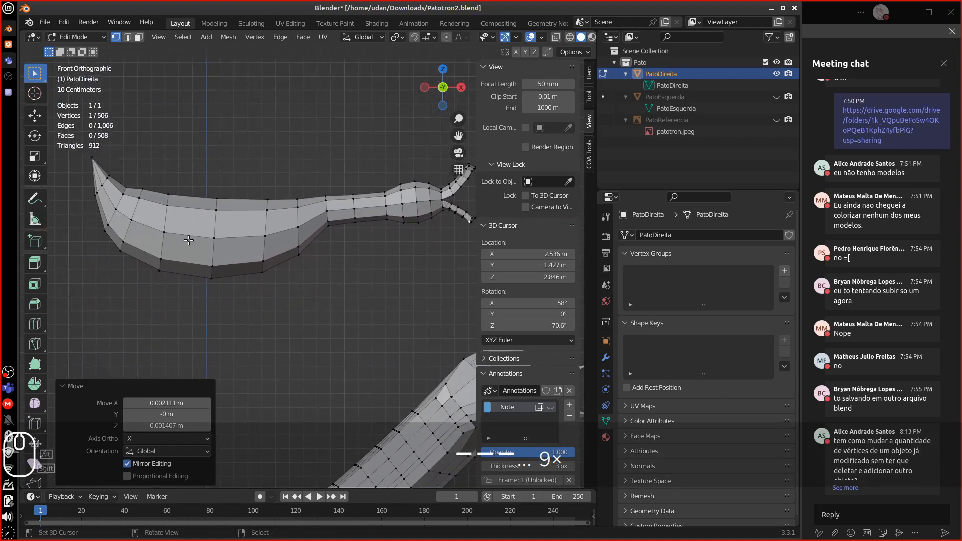
{"action": "left_click", "coordinate": [166, 234]}
{"action": "middle_click_drag", "start_coordinate": [192, 256], "coordinate": [257, 362]}
{"action": "left_click_drag", "start_coordinate": [257, 362], "coordinate": [209, 315], "text": "alt"}
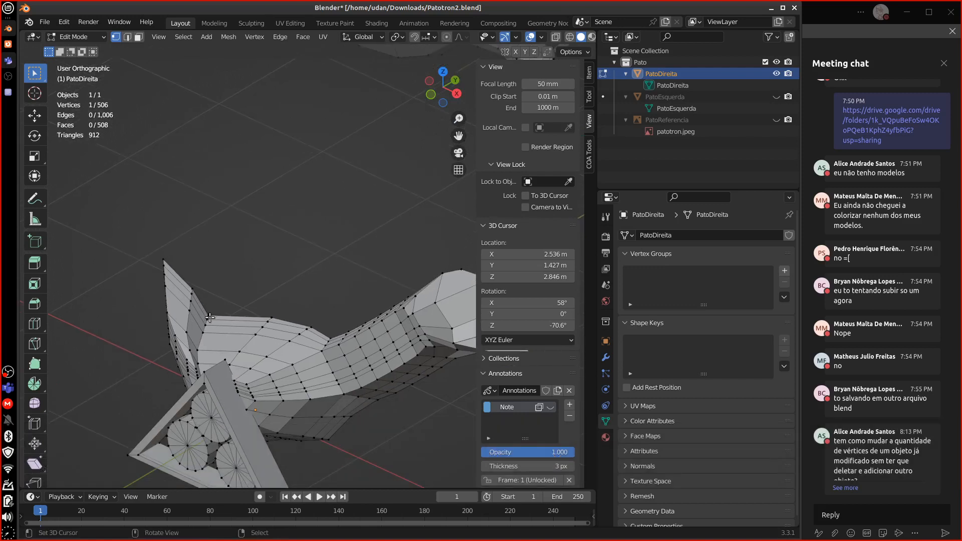
{"action": "key", "text": "d"}
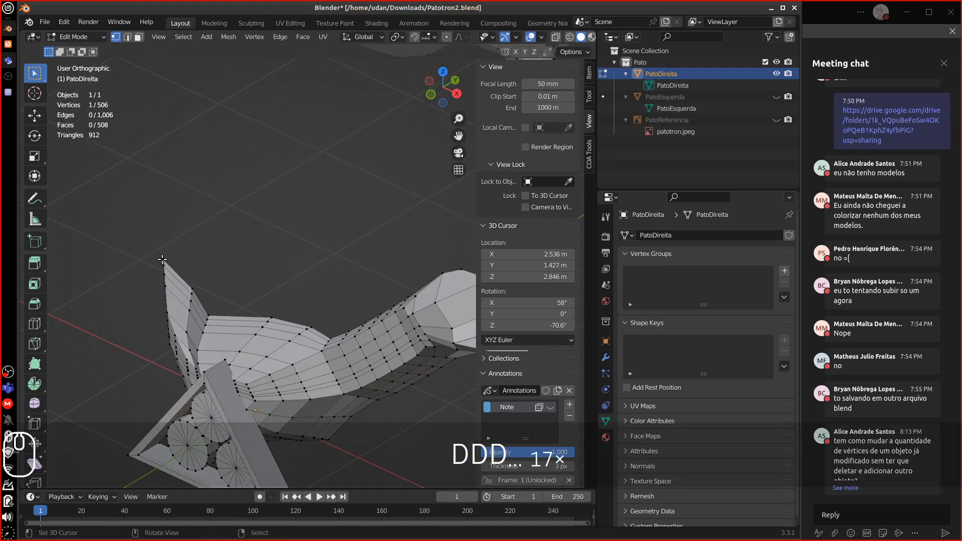
{"action": "left_click", "coordinate": [550, 407]}
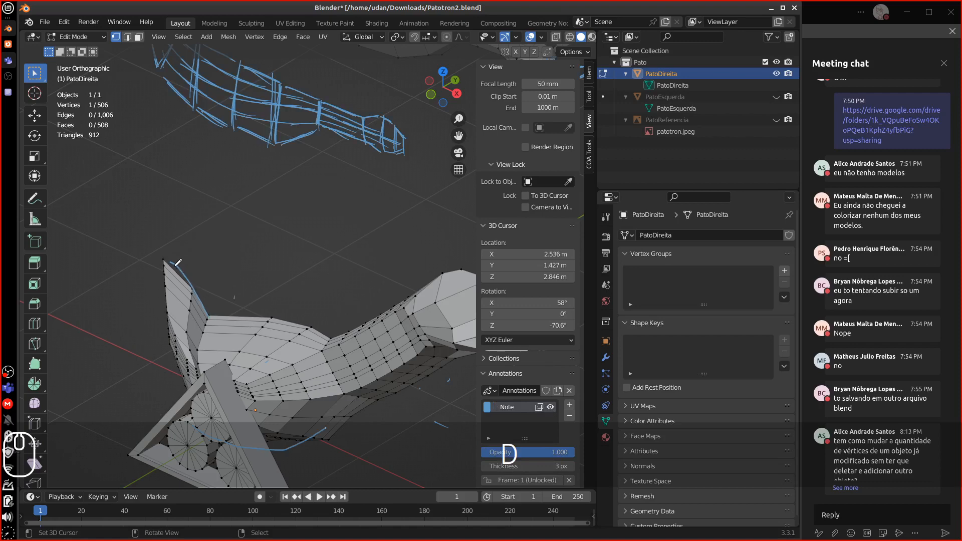
{"action": "left_click_drag", "start_coordinate": [175, 265], "coordinate": [208, 317]}
{"action": "key", "text": "KP_1"}
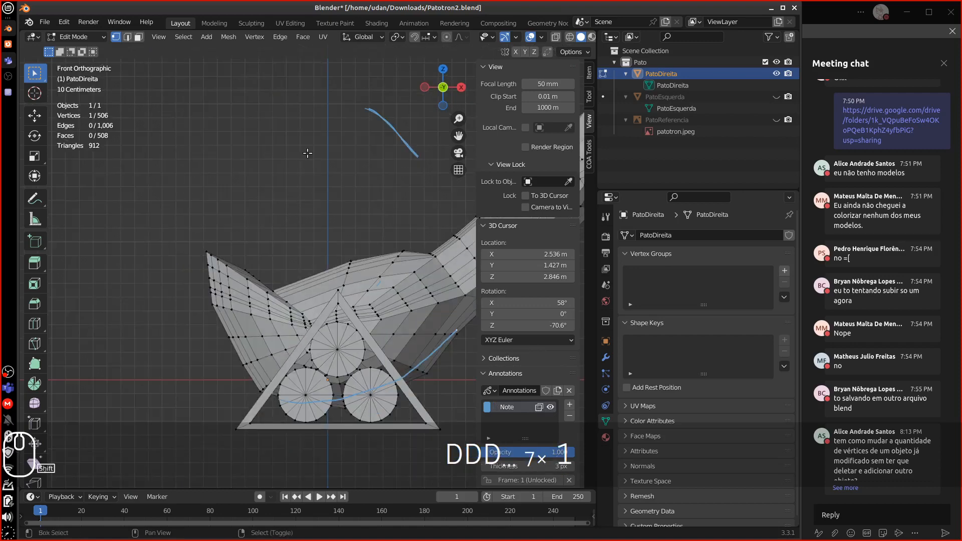
{"action": "middle_click_drag", "start_coordinate": [312, 116], "coordinate": [230, 359], "text": "shift"}
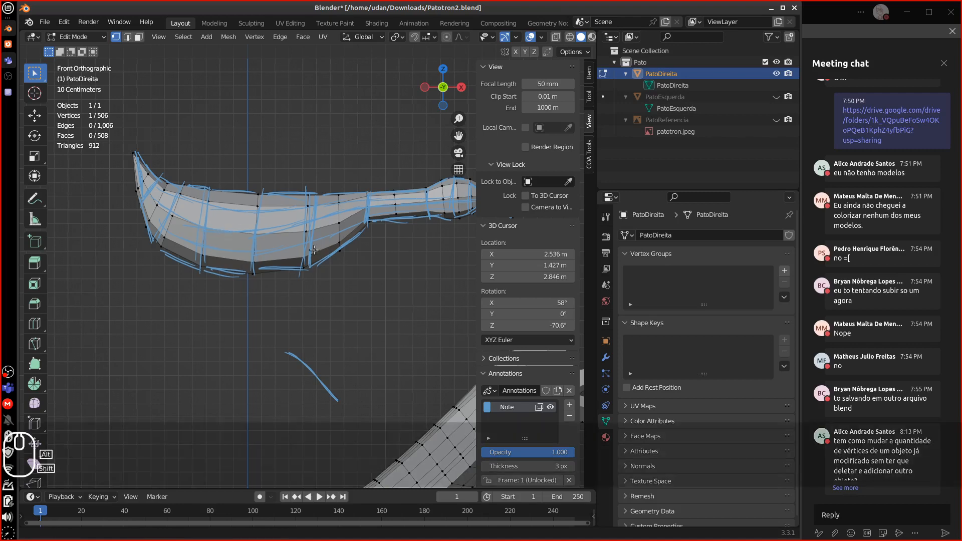
{"action": "middle_click_drag", "start_coordinate": [223, 231], "coordinate": [193, 471], "text": "shift"}
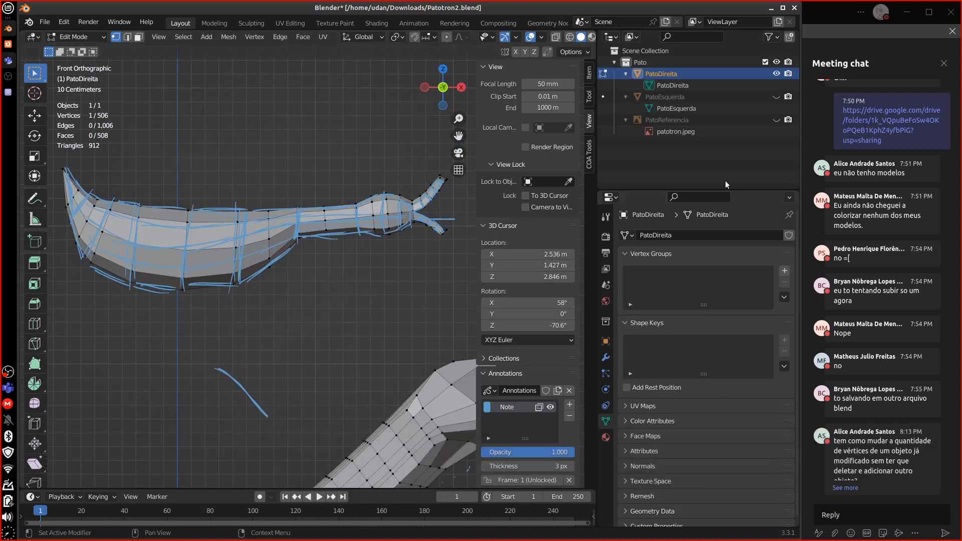
Show the PatoReferencia image and the PatoEsquerda object, keep PatoDireita visible, and hide the annotation note.
{"action": "left_click", "coordinate": [776, 119]}
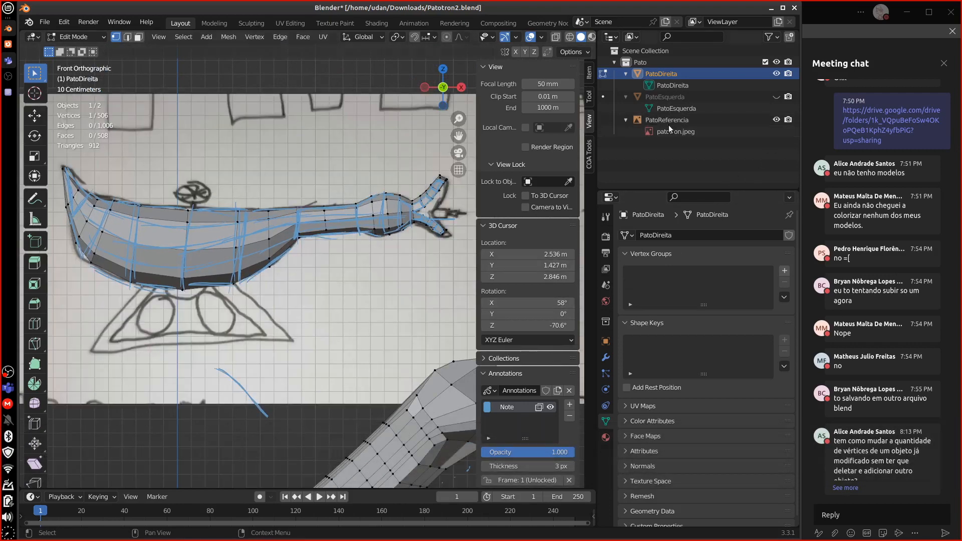
{"action": "left_click", "coordinate": [776, 76]}
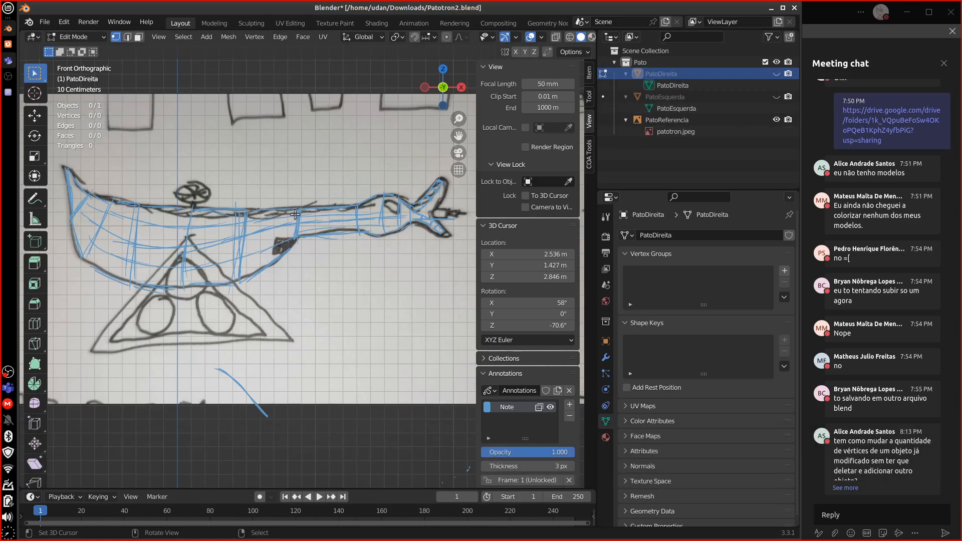
{"action": "left_click", "coordinate": [776, 74]}
{"action": "left_click", "coordinate": [776, 96]}
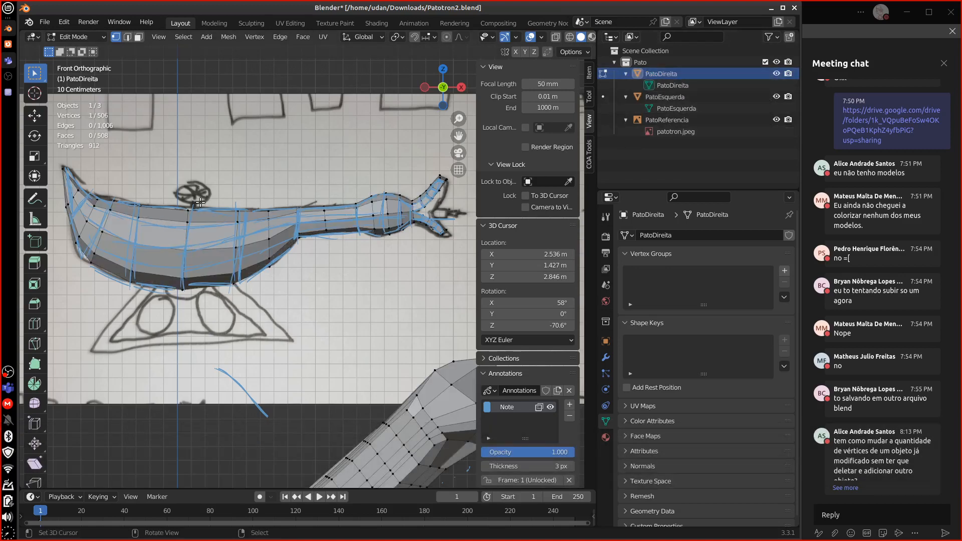
{"action": "left_click", "coordinate": [550, 407]}
Switch to face selection and select a face on the lower side of the duck's body.
{"action": "mouse_move", "coordinate": [266, 281]}
{"action": "middle_mouse_down"}
{"action": "mouse_move", "coordinate": [204, 279]}
{"action": "mouse_move", "coordinate": [193, 254]}
{"action": "middle_mouse_up"}
{"action": "left_click", "coordinate": [138, 39]}
{"action": "left_click", "coordinate": [280, 248]}
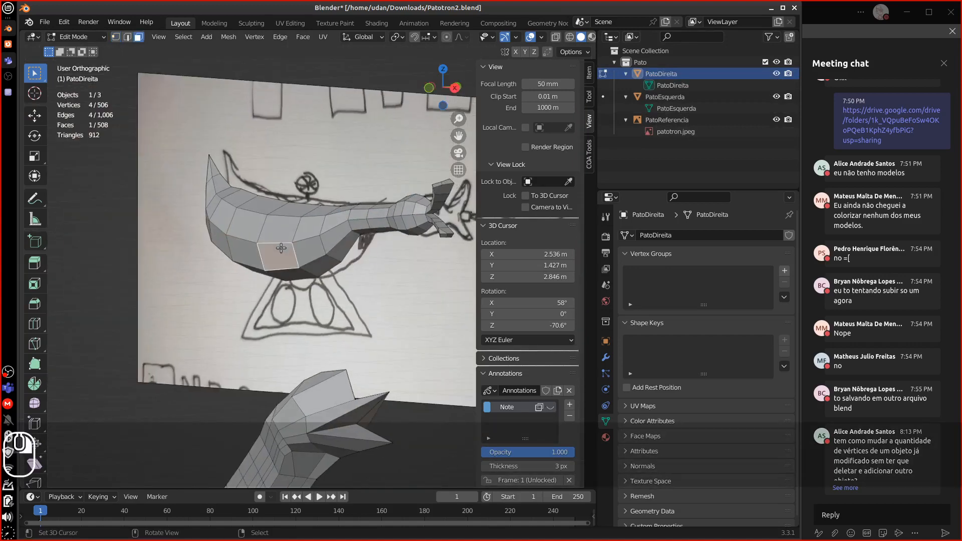
Try selecting six adjacent faces on the body's side, duplicating them slightly outward, and rotating the copy as a wing.
{"action": "left_click", "coordinate": [281, 237], "text": "shift"}
{"action": "left_click", "coordinate": [249, 230], "text": "shift"}
{"action": "left_click", "coordinate": [246, 253], "text": "shift"}
{"action": "left_click", "coordinate": [219, 220], "text": "shift"}
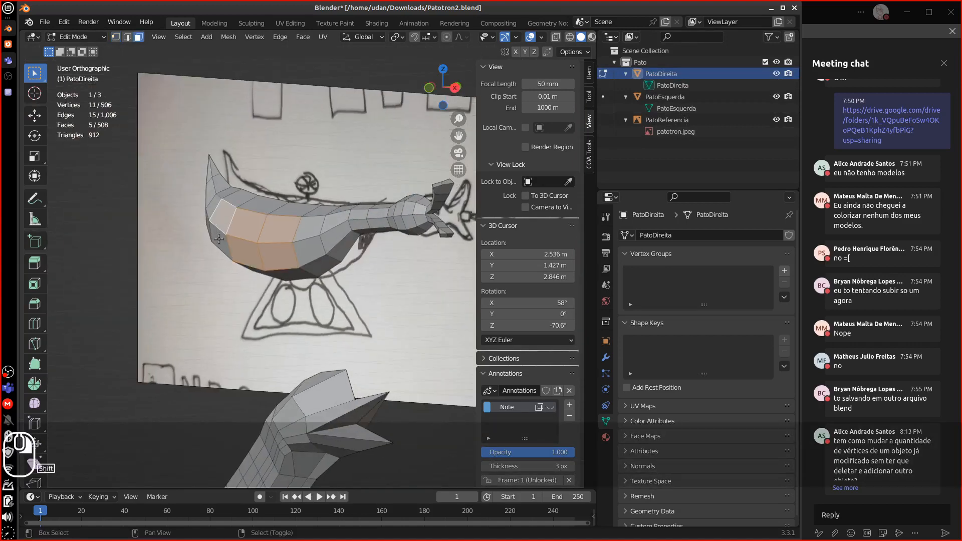
{"action": "left_click", "coordinate": [223, 240], "text": "shift"}
{"action": "middle_click_drag", "start_coordinate": [223, 240], "coordinate": [280, 235]}
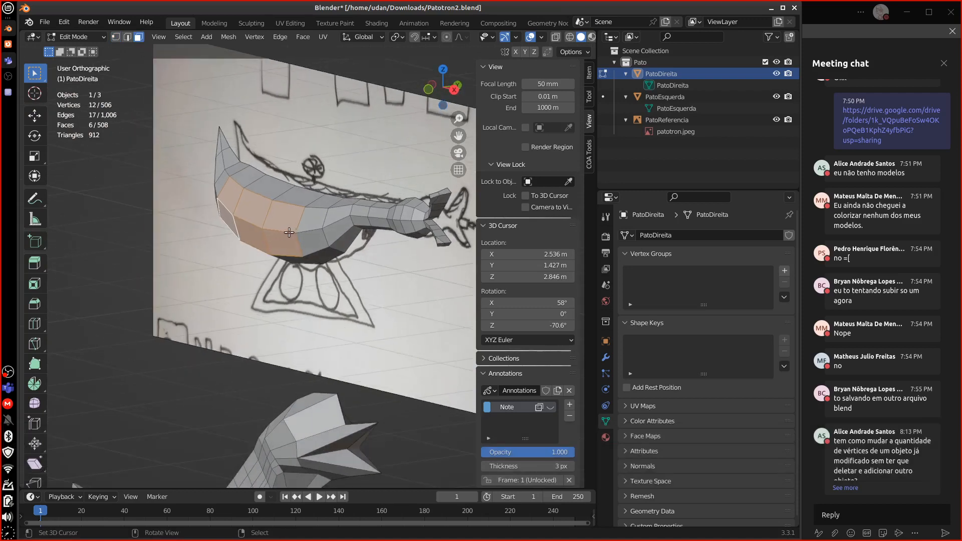
{"action": "key", "text": "d"}
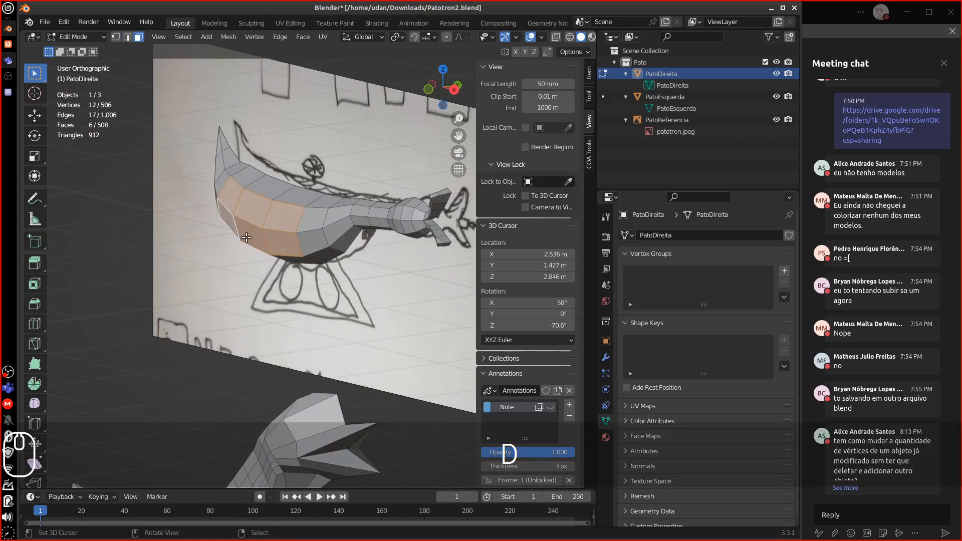
{"action": "key", "text": "shift+d"}
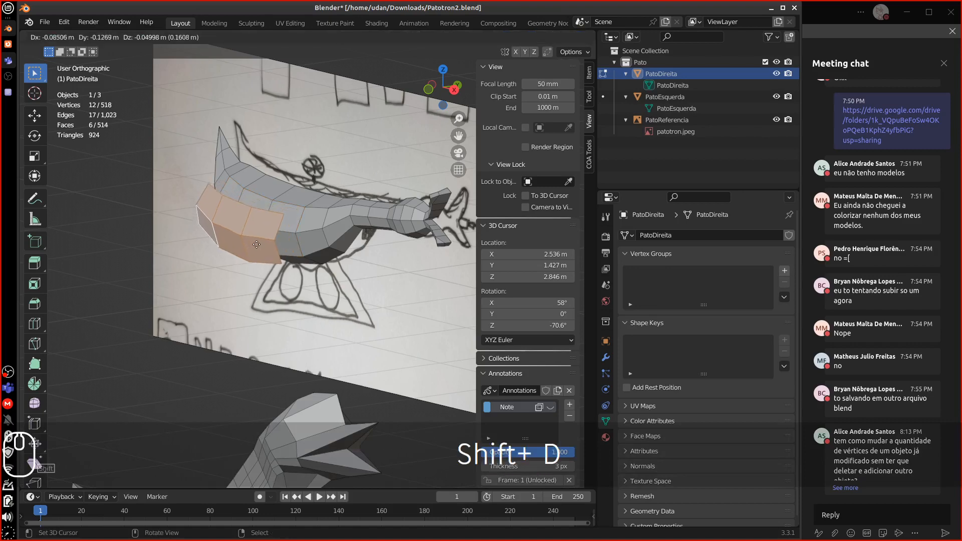
{"action": "left_click", "coordinate": [266, 240]}
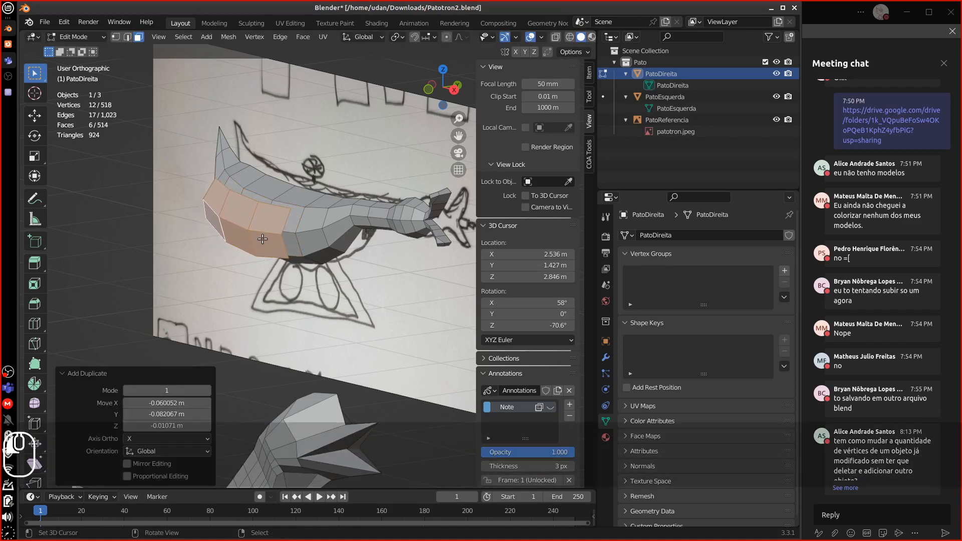
{"action": "middle_click_drag", "start_coordinate": [266, 241], "coordinate": [210, 245]}
{"action": "key", "text": "r"}
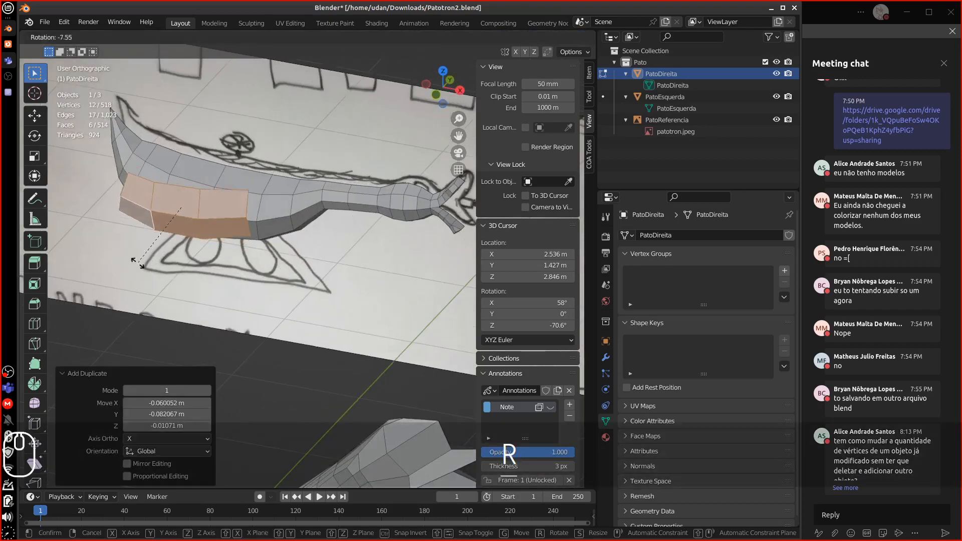
{"action": "left_click", "coordinate": [160, 256]}
Undo the rotation, the duplication and the added face selections, back to the single body face.
{"action": "key", "text": "ctrl+z"}
{"action": "key", "text": "ctrl+z"}
{"action": "key", "text": "ctrl+z"}
{"action": "key", "text": "ctrl+z"}
{"action": "key", "text": "ctrl+z"}
{"action": "key", "text": "ctrl+z"}
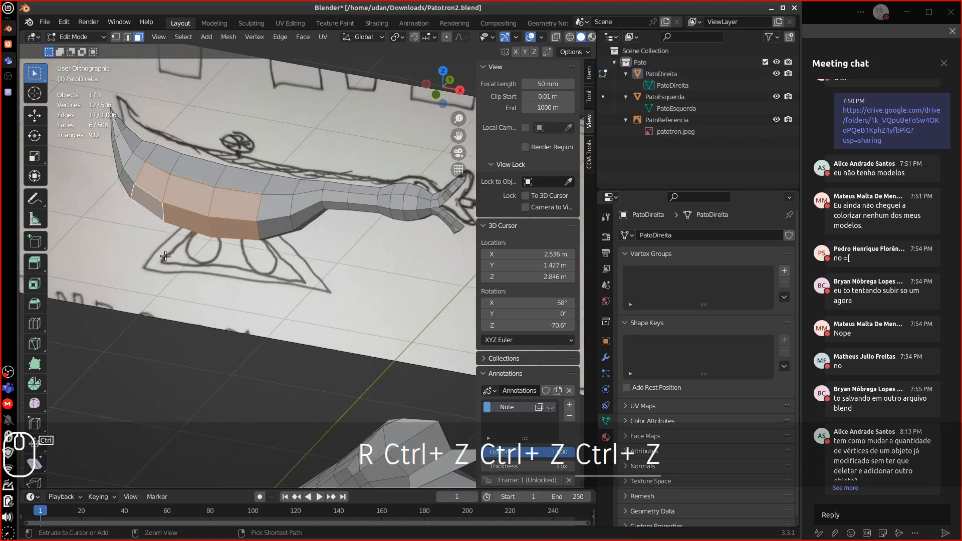
{"action": "key", "text": "ctrl+z"}
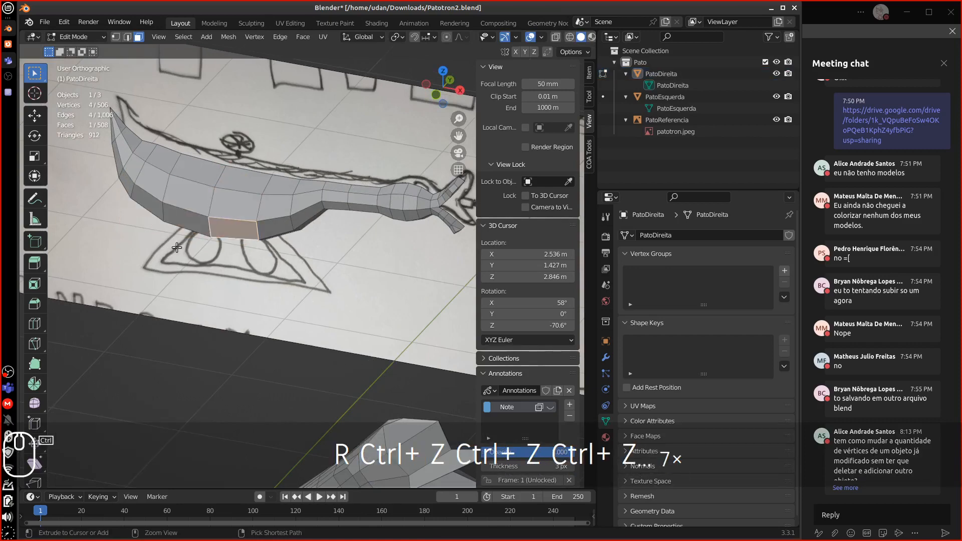
In front view, select the two-by-two block of faces in the middle of the head's side.
{"action": "middle_click_drag", "start_coordinate": [176, 246], "coordinate": [243, 227]}
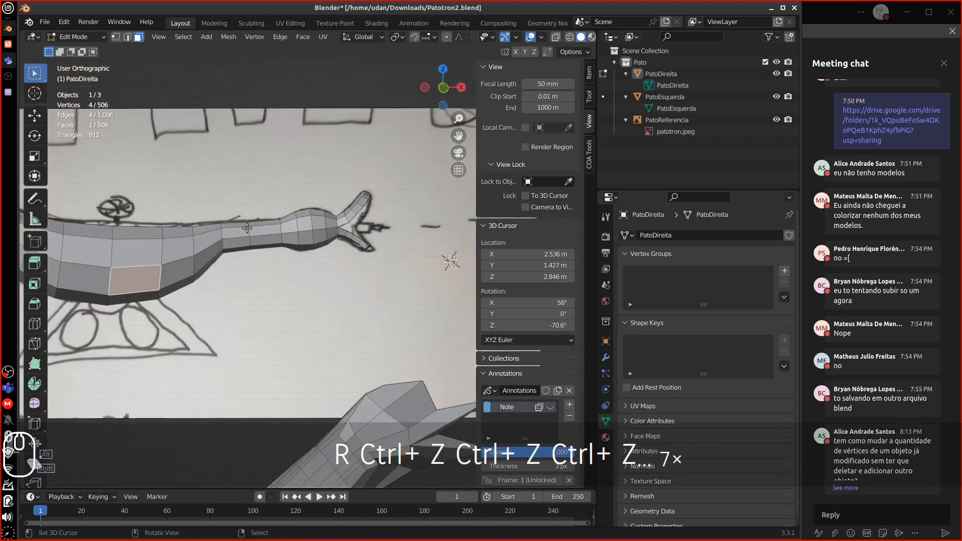
{"action": "key", "text": "1"}
{"action": "left_click", "coordinate": [180, 237], "text": "alt+shift"}
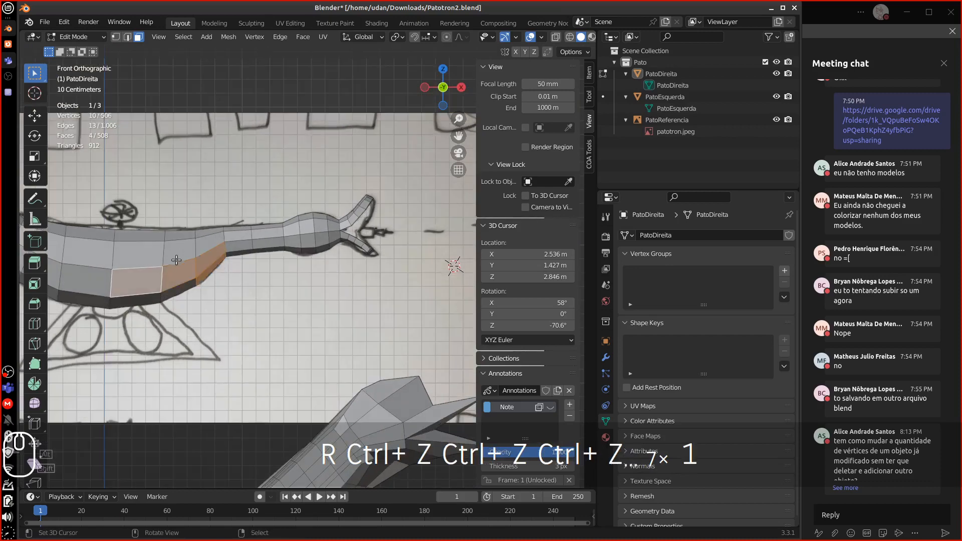
{"action": "left_click", "coordinate": [232, 240]}
{"action": "left_click", "coordinate": [259, 239]}
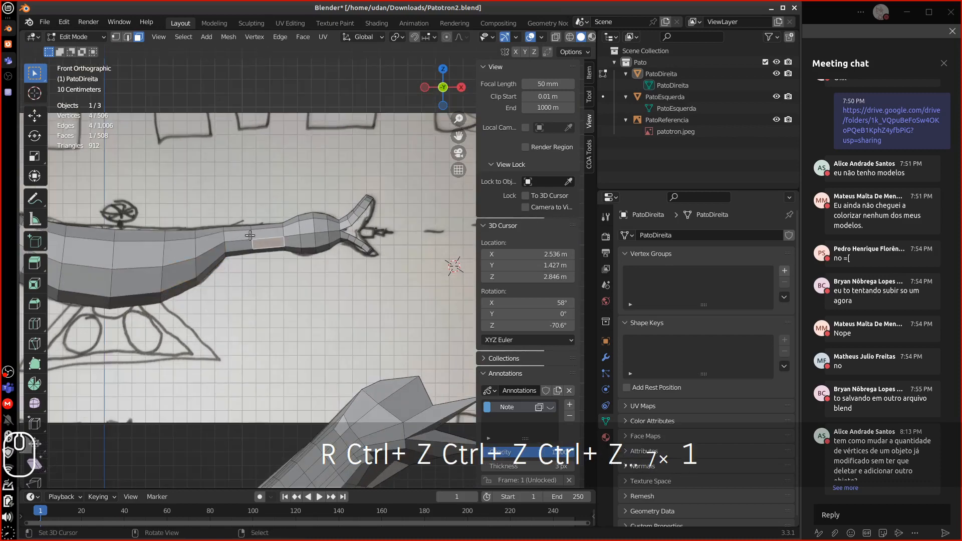
{"action": "scroll", "coordinate": [302, 228], "scroll_direction": "up", "scroll_amount": 2}
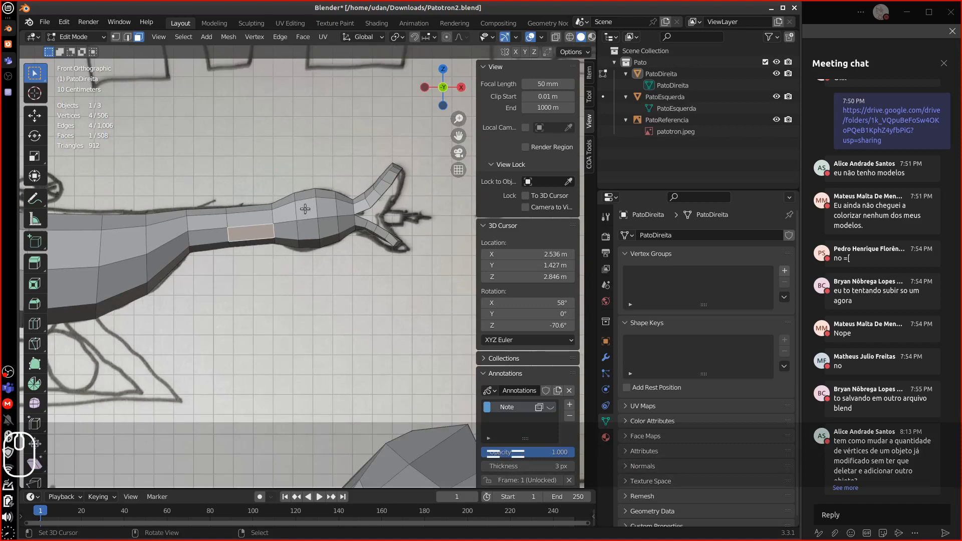
{"action": "left_click", "coordinate": [307, 209]}
{"action": "scroll", "coordinate": [321, 212], "scroll_direction": "up", "scroll_amount": 3}
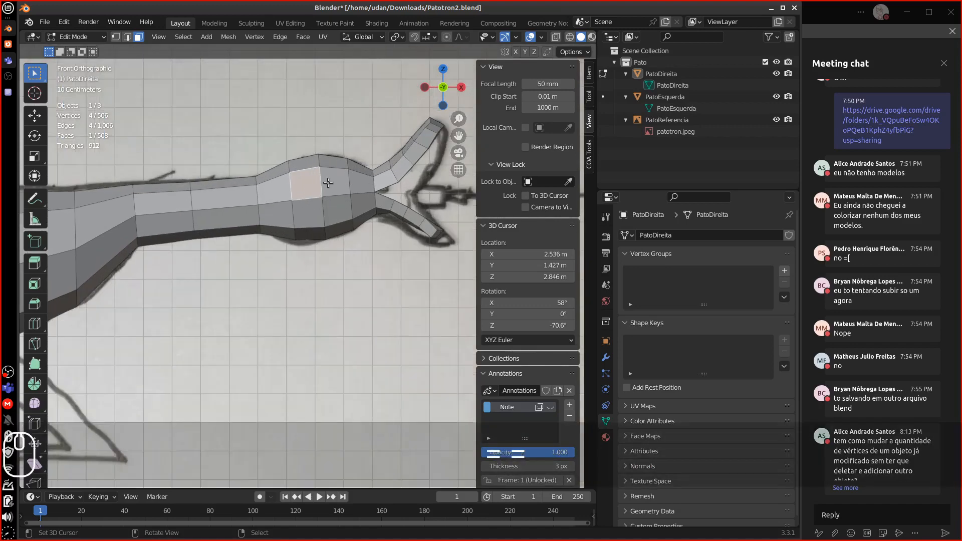
{"action": "left_click", "coordinate": [332, 182], "text": "shift"}
{"action": "left_click", "coordinate": [317, 211], "text": "shift"}
{"action": "left_click", "coordinate": [337, 213], "text": "shift"}
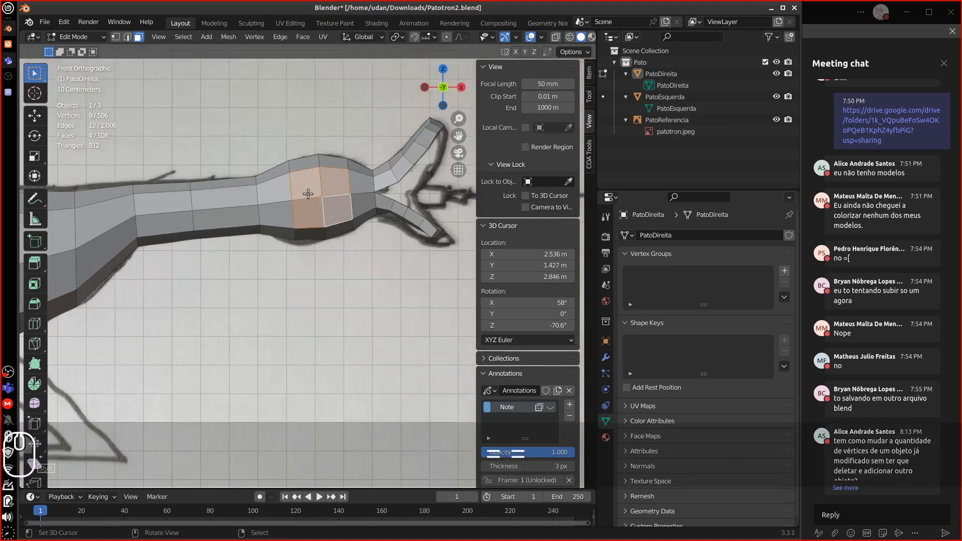
Display the model in wireframe and select only the head face that lies over the sketched eye.
{"action": "key", "text": "shift+z"}
{"action": "key", "text": "shift+z"}
{"action": "key", "text": "shift+z"}
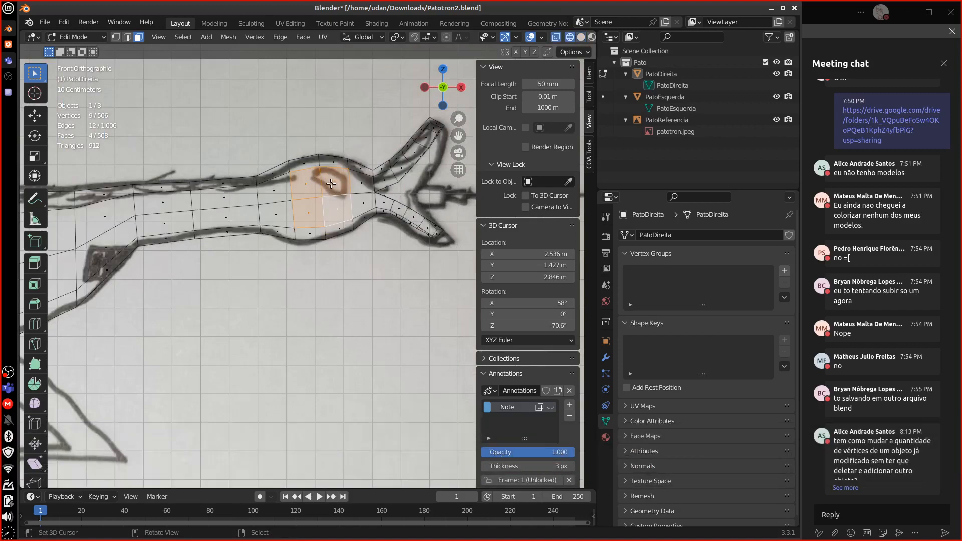
{"action": "left_click", "coordinate": [329, 187]}
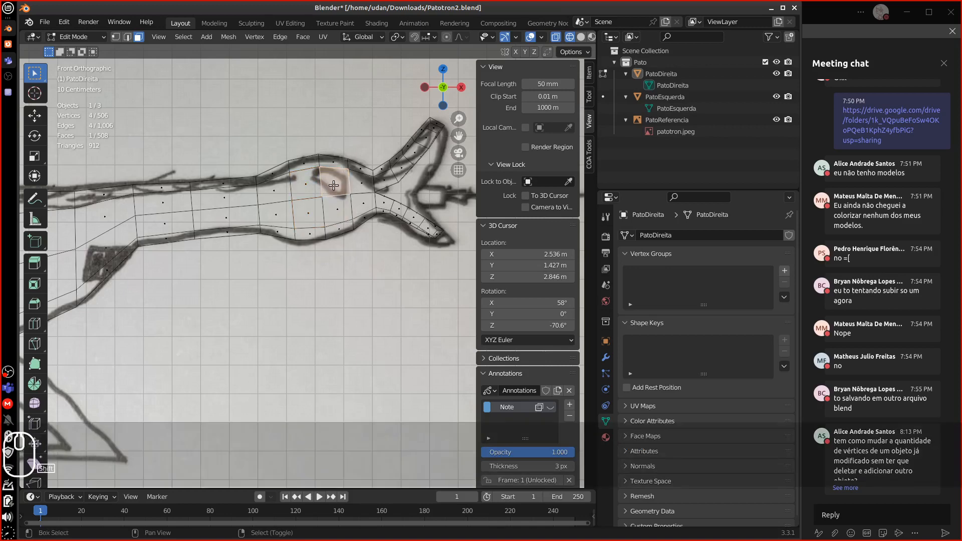
Add the head face directly above to the selection and duplicate both faces, offset about 0.047 m in X and 0.072 m in Z.
{"action": "mouse_move", "coordinate": [335, 185]}
{"action": "middle_mouse_down"}
{"action": "mouse_move", "coordinate": [355, 147]}
{"action": "mouse_move", "coordinate": [394, 155]}
{"action": "mouse_move", "coordinate": [316, 180]}
{"action": "middle_mouse_up"}
{"action": "left_click", "coordinate": [354, 147], "text": "shift"}
{"action": "key", "text": "KP_1"}
{"action": "key", "text": "shift+z"}
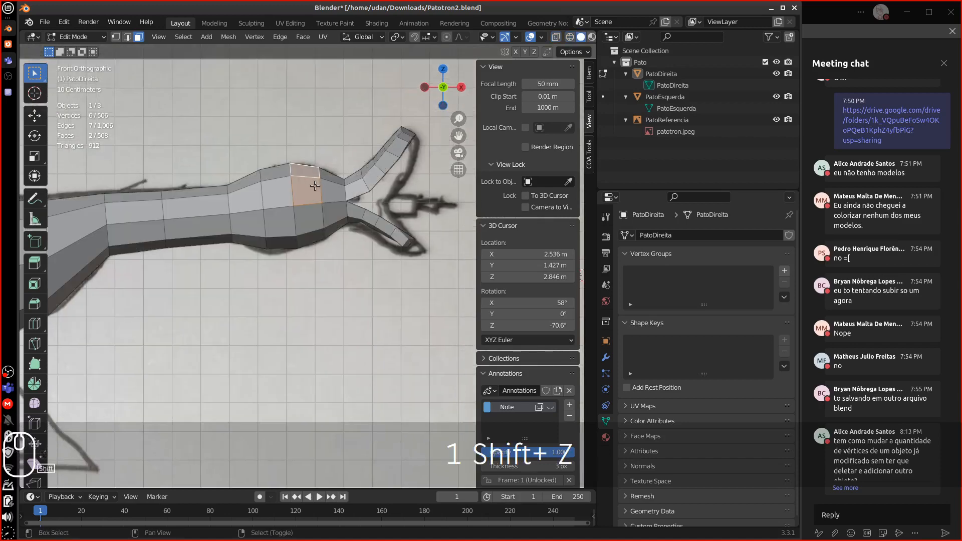
{"action": "key", "text": "shift+d"}
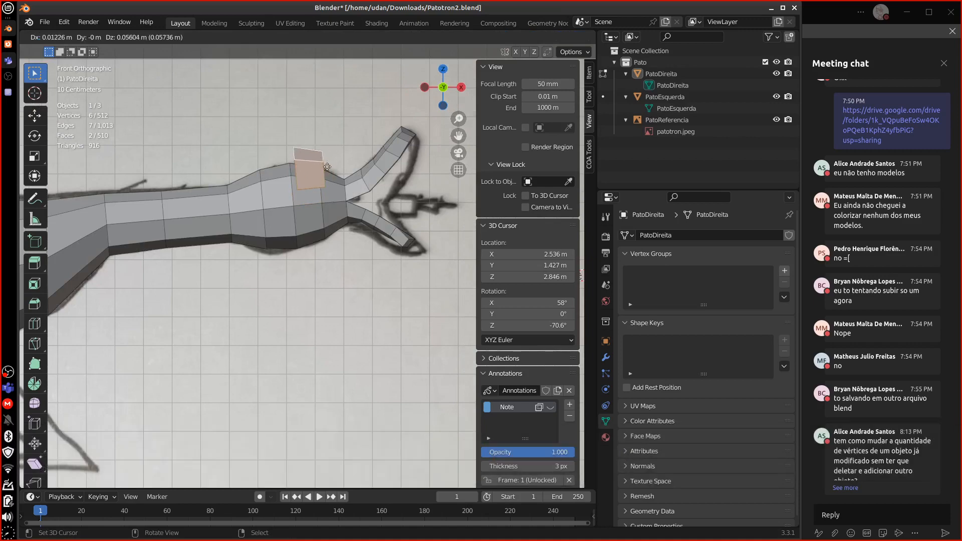
{"action": "left_click", "coordinate": [336, 182]}
Rotate the duplicated pair of faces about 37.5° in the front view and move it down about 0.051 m.
{"action": "key", "text": "r"}
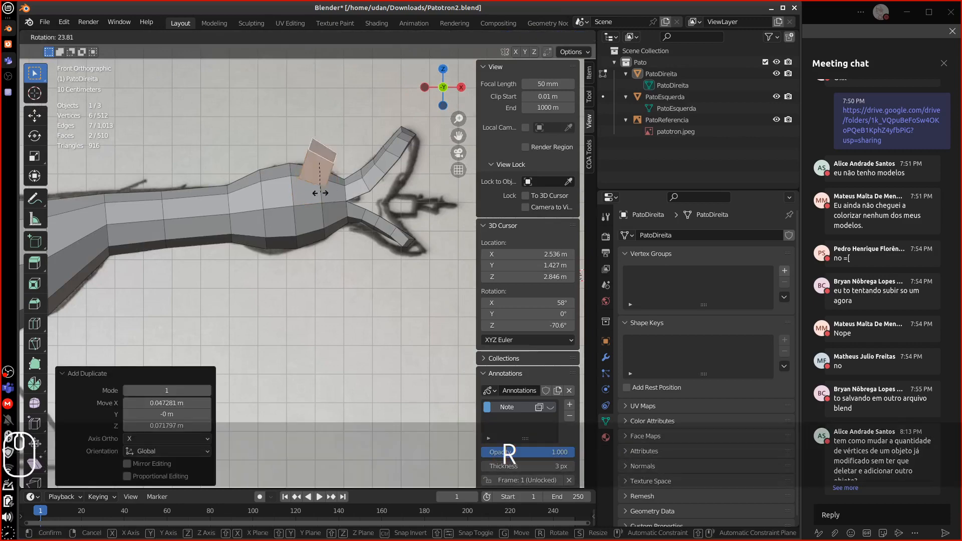
{"action": "left_click", "coordinate": [320, 186]}
{"action": "key", "text": "g"}
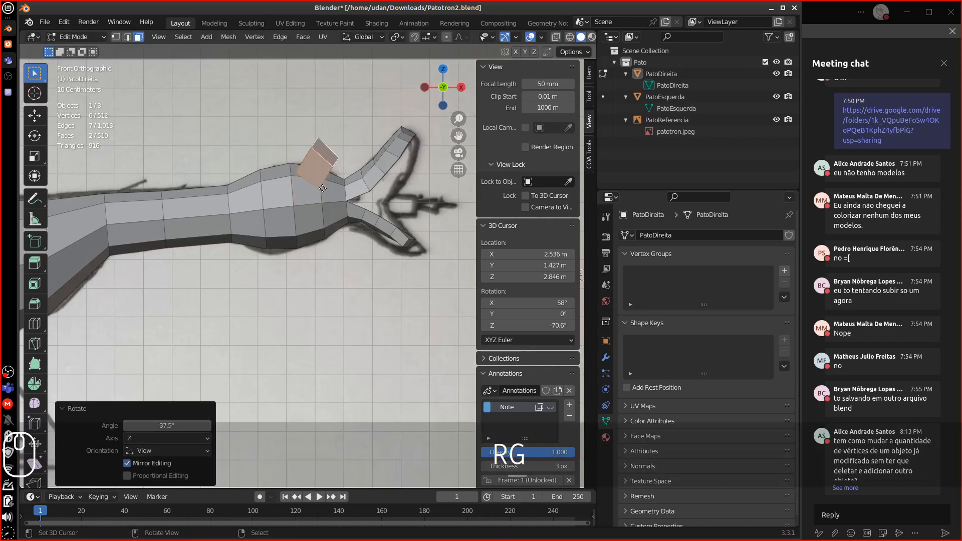
{"action": "left_click", "coordinate": [322, 197]}
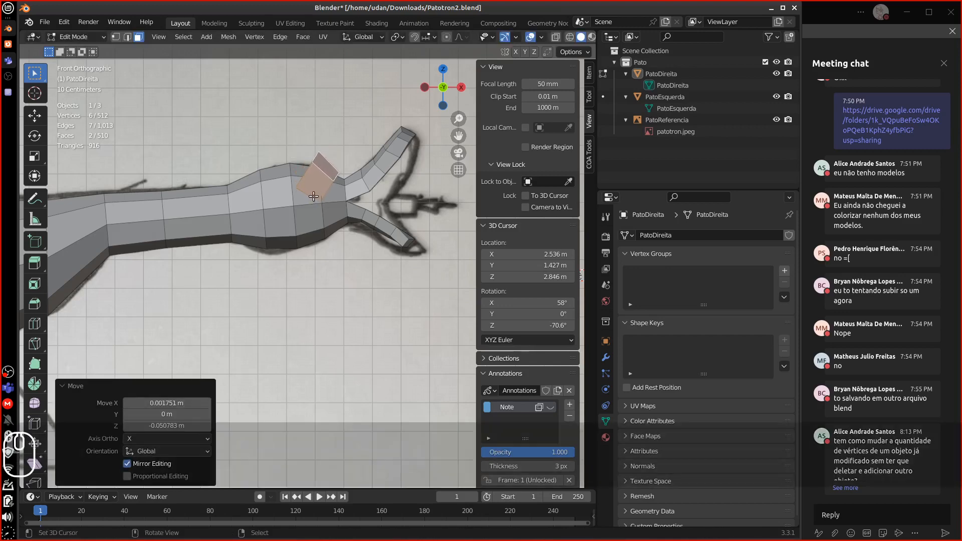
Shift the duplicated faces about 0.022 m along X toward the beak and rotate them about another 15°.
{"action": "key", "text": "equal"}
{"action": "key", "text": "equal"}
{"action": "key", "text": "equal"}
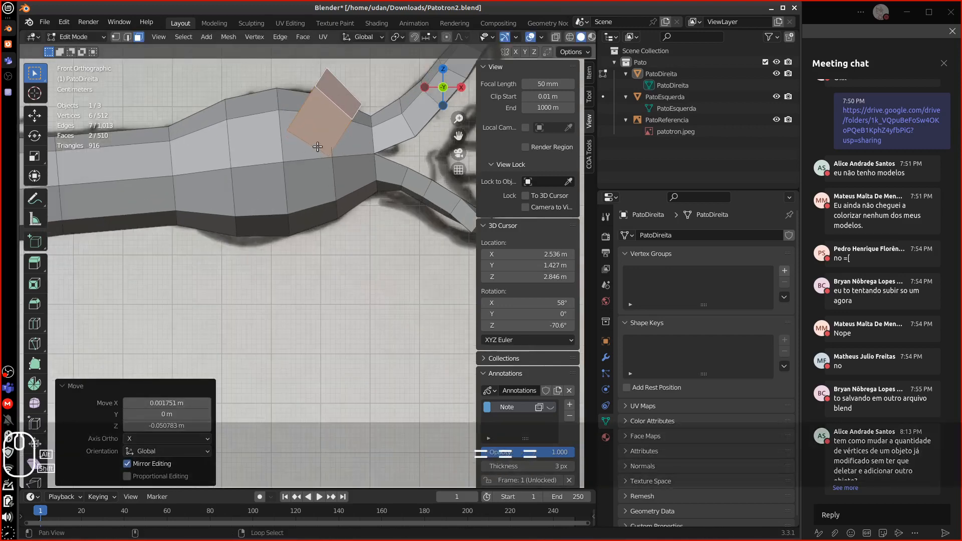
{"action": "left_click_drag", "start_coordinate": [311, 130], "coordinate": [290, 183], "text": "alt+shift"}
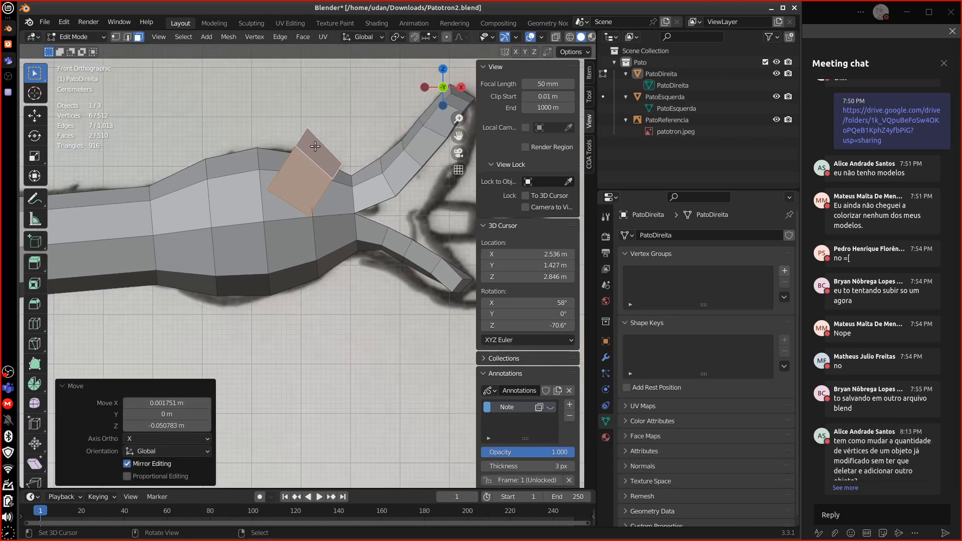
{"action": "key", "text": "g"}
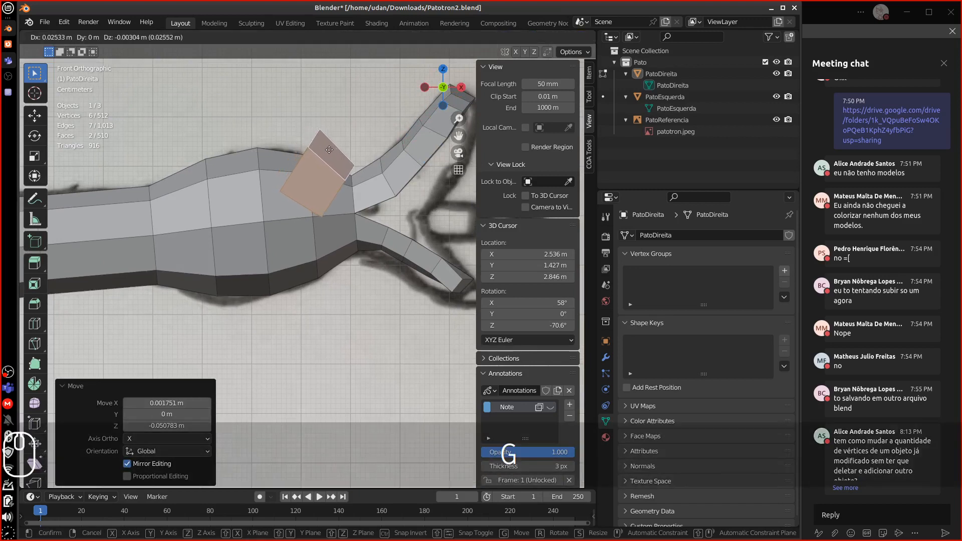
{"action": "left_click", "coordinate": [349, 157]}
{"action": "key", "text": "r"}
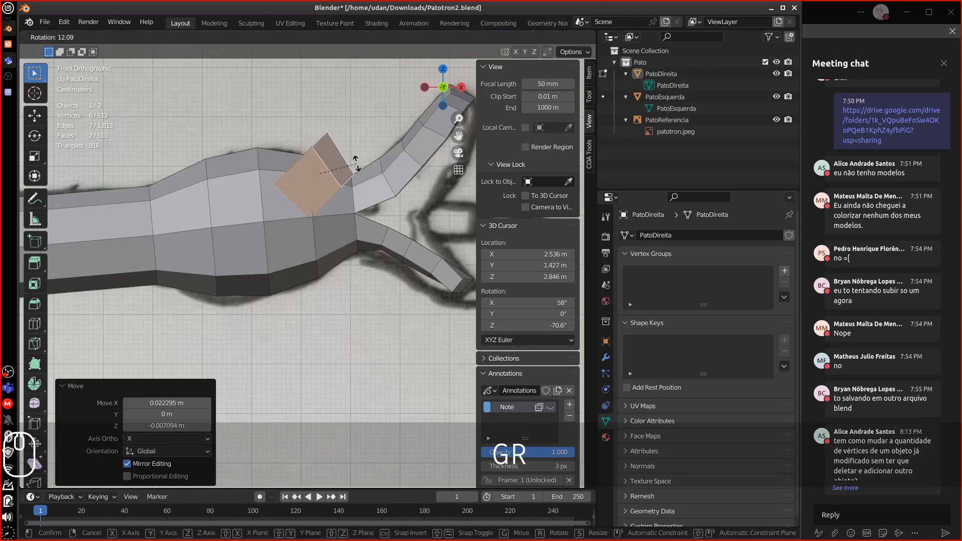
{"action": "left_click", "coordinate": [354, 161]}
Select the duplicated patch's corner vertex hidden at the beak's base and slide it along its edge by a factor of about 0.094.
{"action": "middle_click_drag", "start_coordinate": [336, 161], "coordinate": [218, 220], "text": "shift"}
{"action": "scroll", "coordinate": [310, 153], "scroll_direction": "up", "scroll_amount": 3}
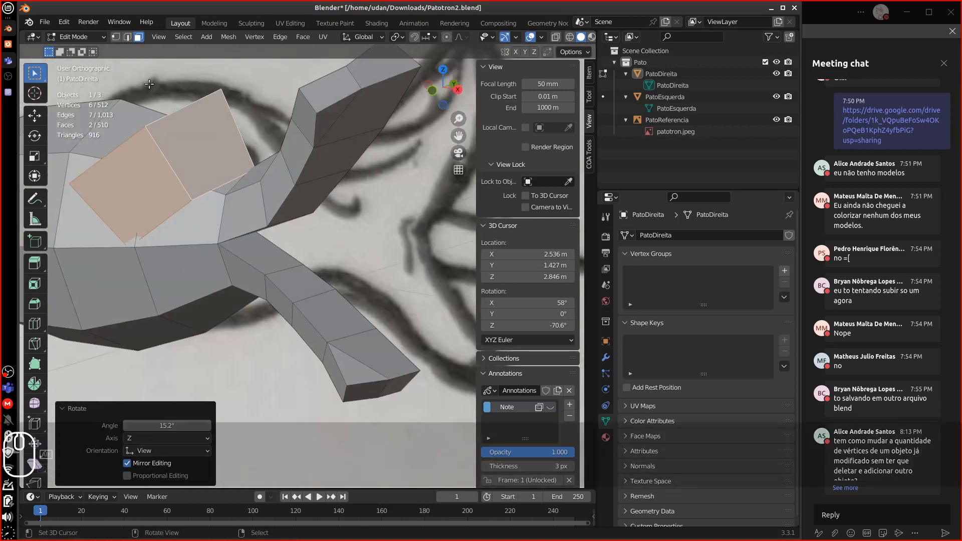
{"action": "left_click", "coordinate": [117, 39]}
{"action": "left_click", "coordinate": [259, 179]}
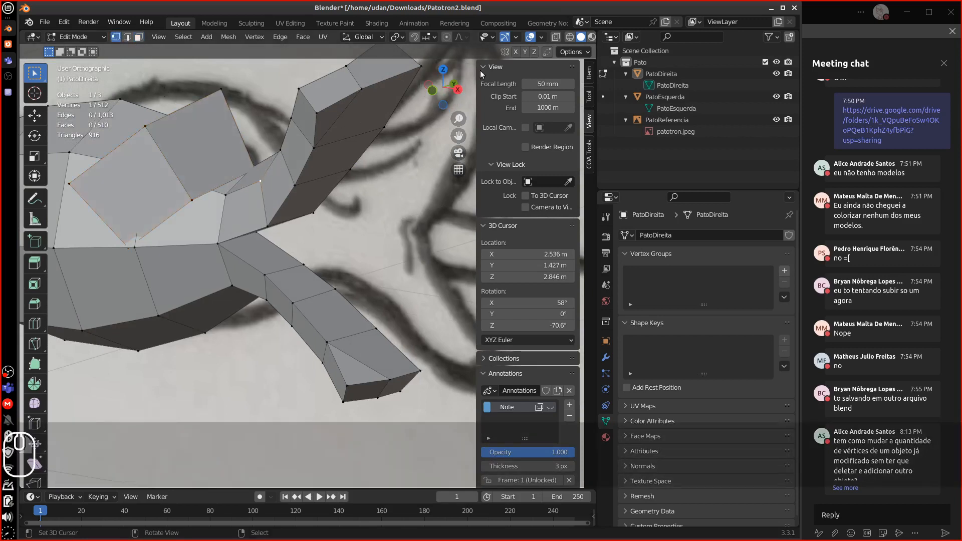
{"action": "left_click", "coordinate": [556, 37]}
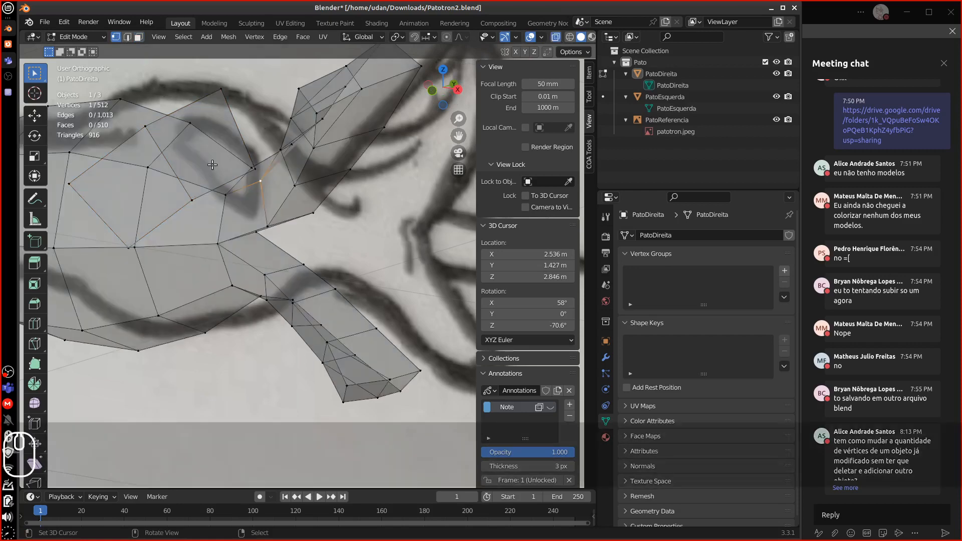
{"action": "left_click", "coordinate": [251, 169]}
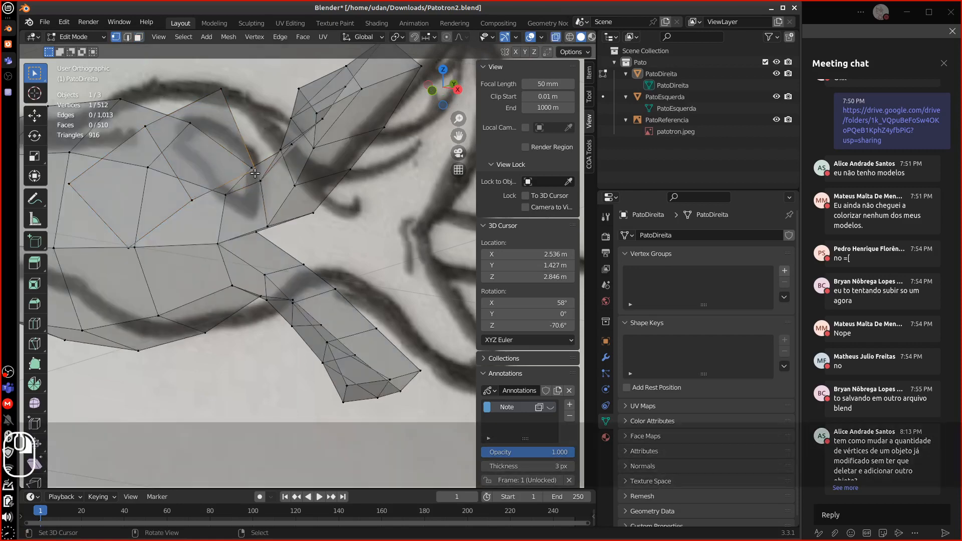
{"action": "left_click", "coordinate": [557, 38]}
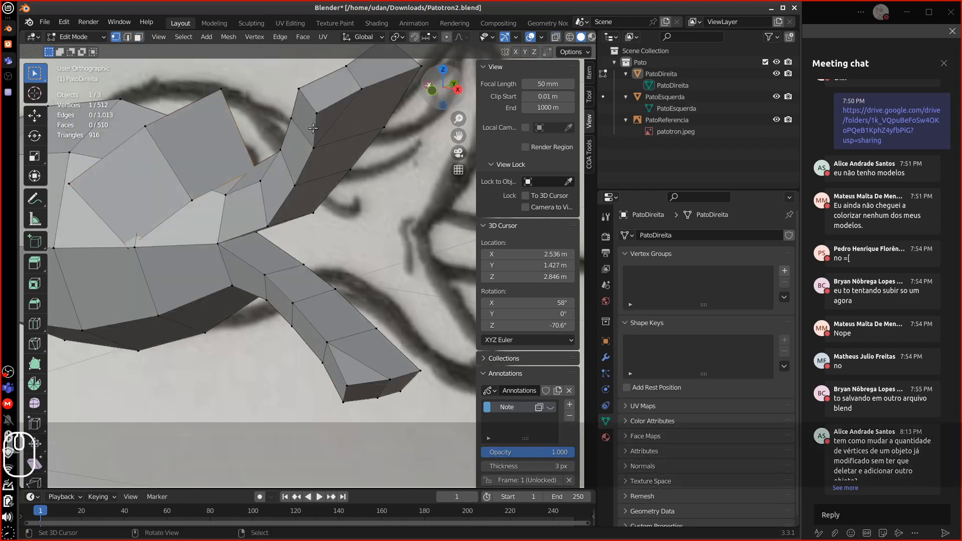
{"action": "key", "text": "g"}
{"action": "key", "text": "g"}
{"action": "left_click", "coordinate": [253, 163]}
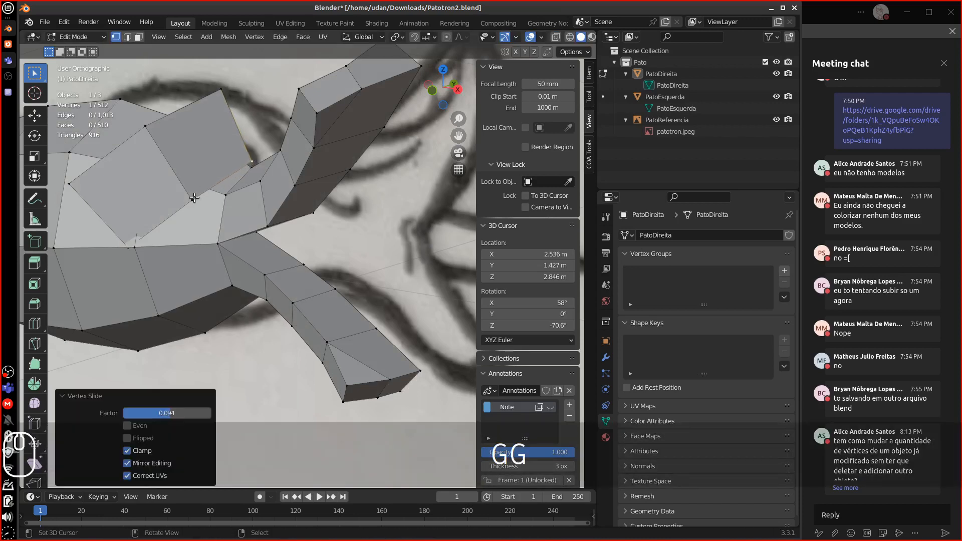
Move the patch's middle lower vertex toward the beak and raise its bottom corner vertex about 0.023 m in Z.
{"action": "left_click", "coordinate": [200, 202]}
{"action": "key", "text": "g"}
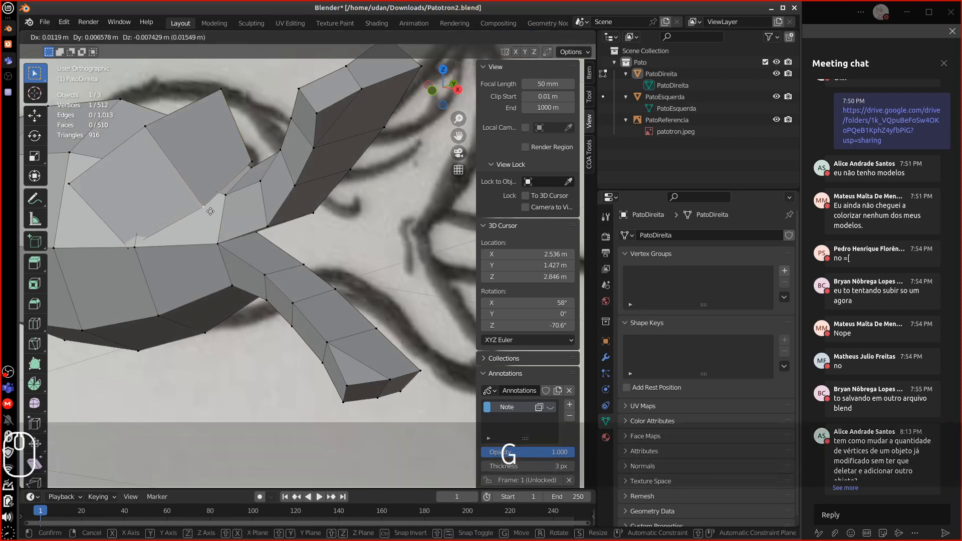
{"action": "left_click", "coordinate": [151, 238]}
{"action": "key", "text": "g"}
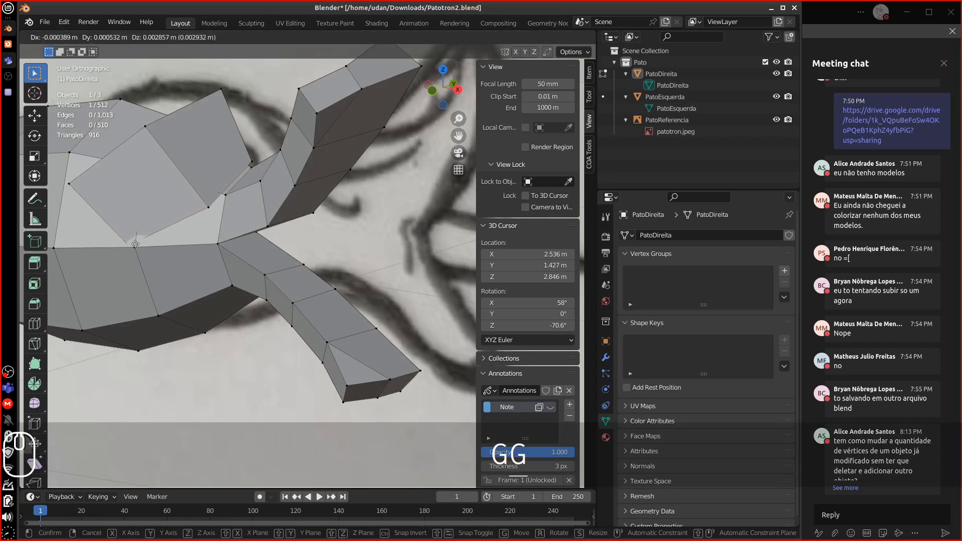
{"action": "left_click", "coordinate": [139, 226]}
Select all six vertices of the duplicated two-face patch on the head.
{"action": "middle_click_drag", "start_coordinate": [175, 206], "coordinate": [180, 202]}
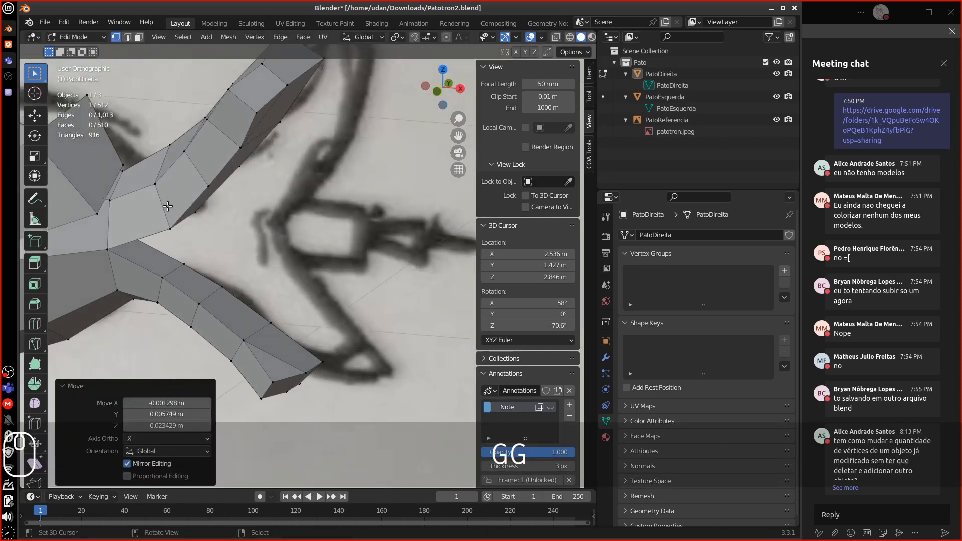
{"action": "left_click_drag", "start_coordinate": [166, 209], "coordinate": [300, 202], "text": "alt+shift"}
{"action": "right_click", "coordinate": [247, 182], "text": "alt"}
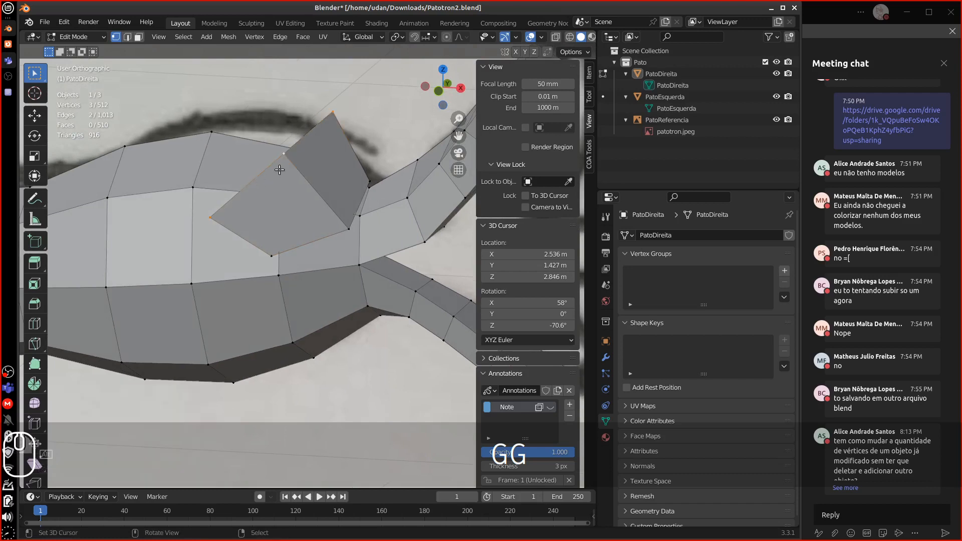
{"action": "left_click", "coordinate": [316, 239], "text": "alt+shift"}
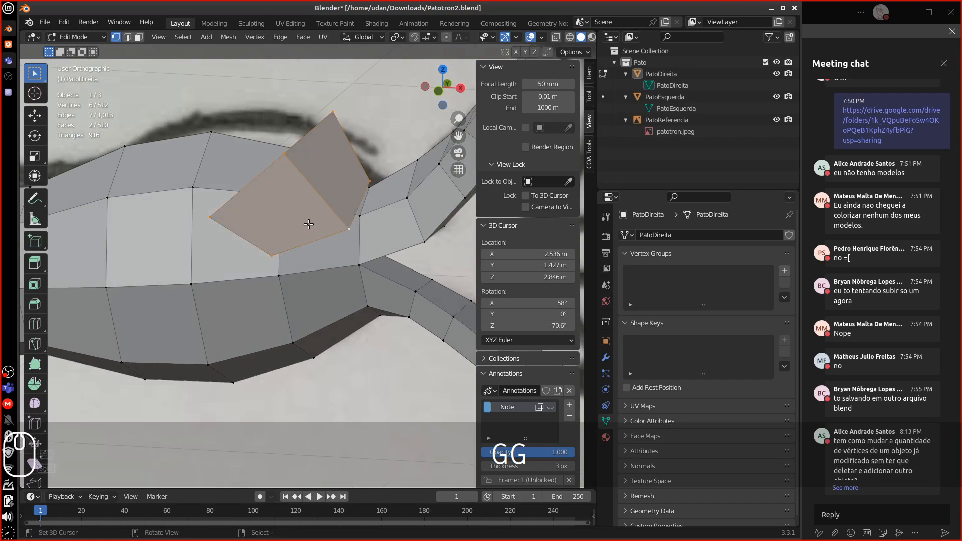
Extrude the patch and move the new faces outward about 0.013 m in X and slightly upward to give it thickness.
{"action": "key", "text": "e"}
{"action": "key", "text": "Escape"}
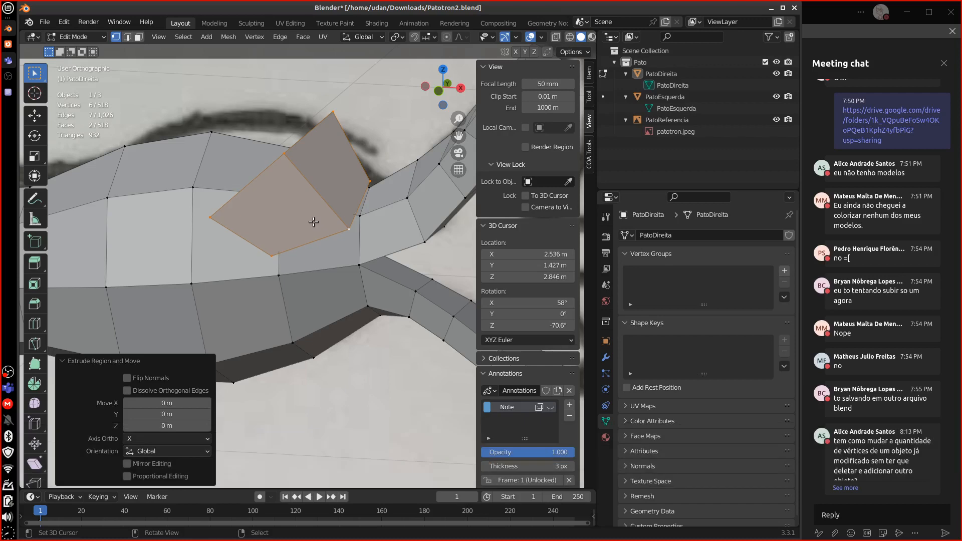
{"action": "key", "text": "g"}
{"action": "left_click", "coordinate": [365, 202]}
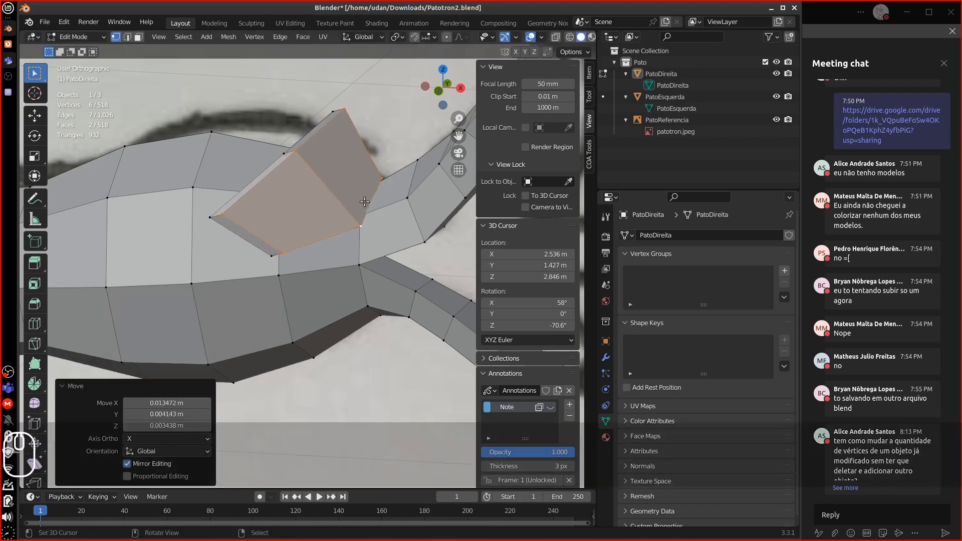
{"action": "key", "text": "g"}
{"action": "left_click", "coordinate": [388, 174]}
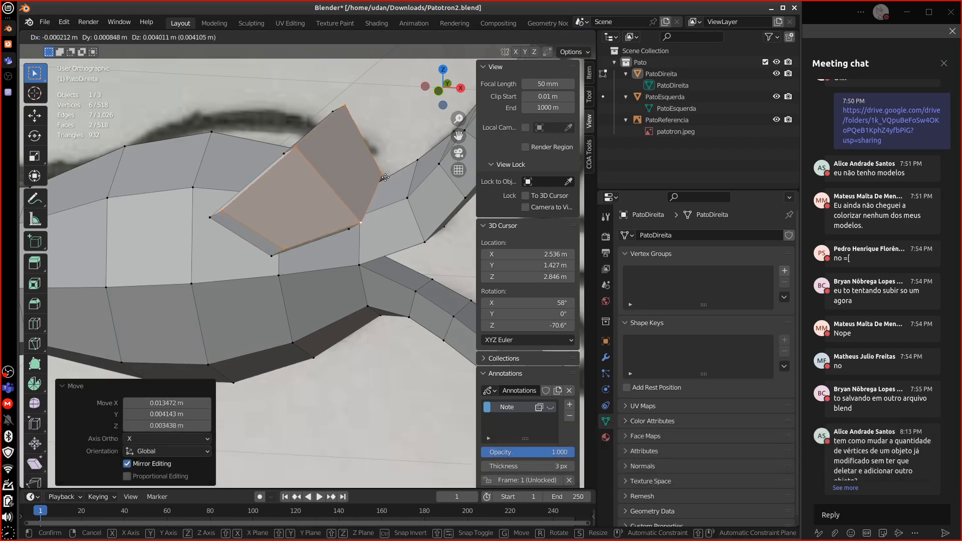
Delete the narrow side face on the thickened patch's inner edge, facing the duck's centre plane.
{"action": "middle_click_drag", "start_coordinate": [370, 172], "coordinate": [261, 165]}
{"action": "left_click", "coordinate": [139, 37]}
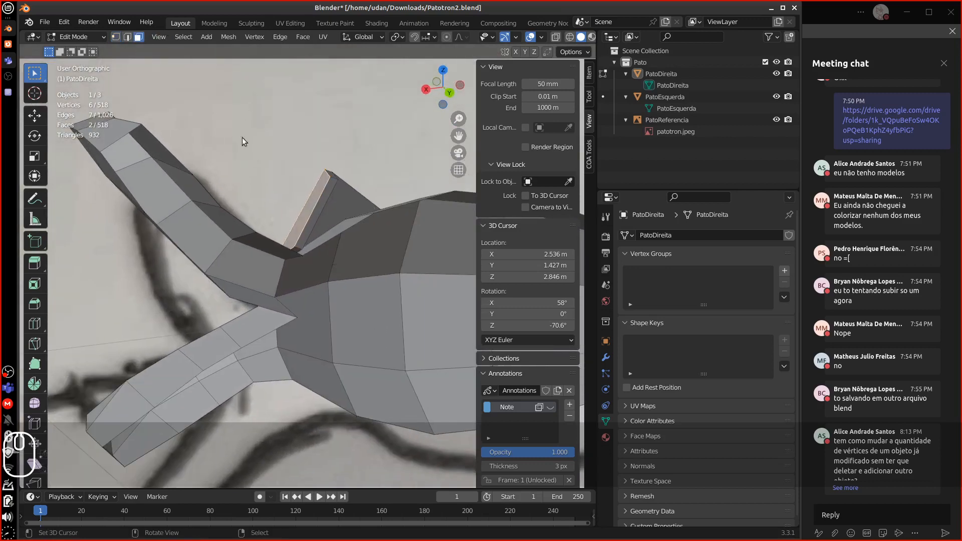
{"action": "left_click", "coordinate": [318, 218]}
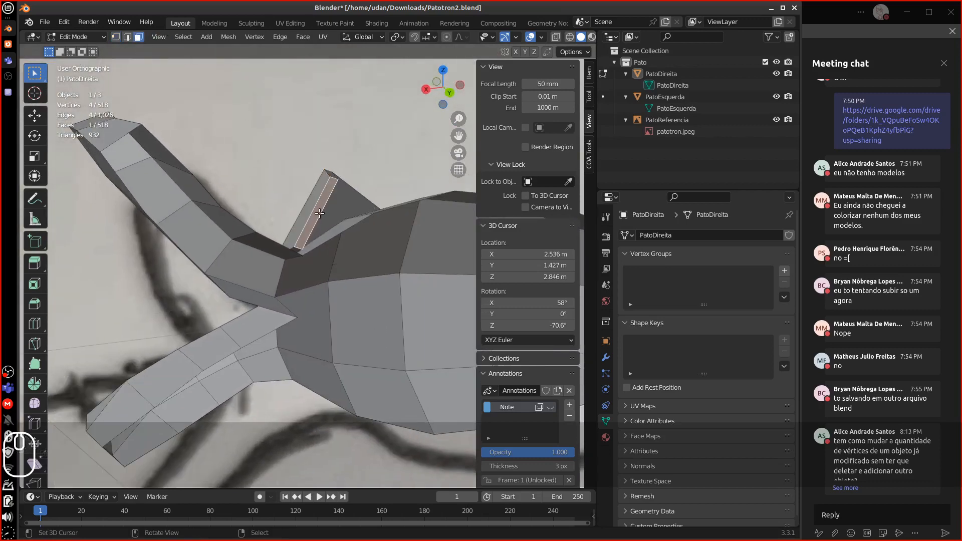
{"action": "key", "text": "Delete"}
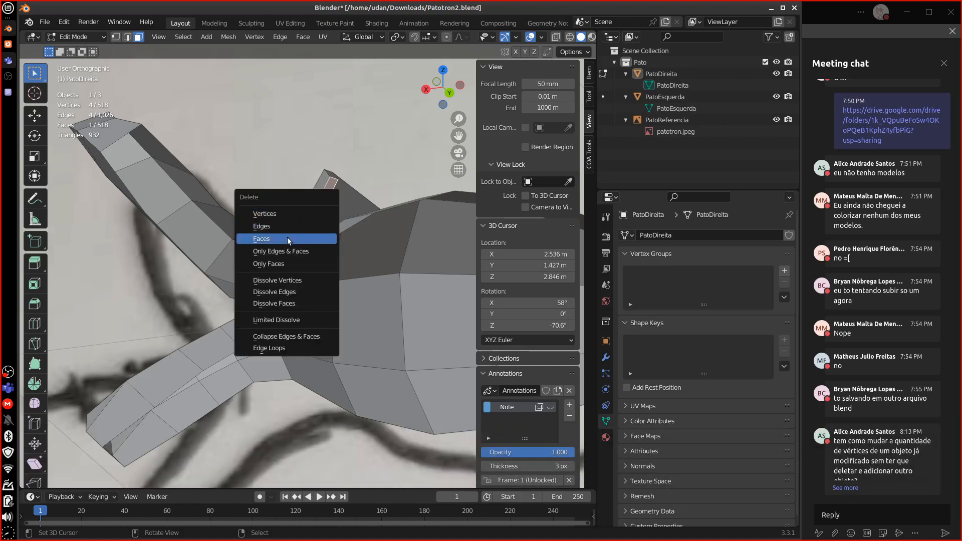
{"action": "left_click", "coordinate": [287, 239]}
Examine the thickened eye piece from several angles, checking how it sits on the head and against the beak.
{"action": "middle_click_drag", "start_coordinate": [300, 213], "coordinate": [259, 216]}
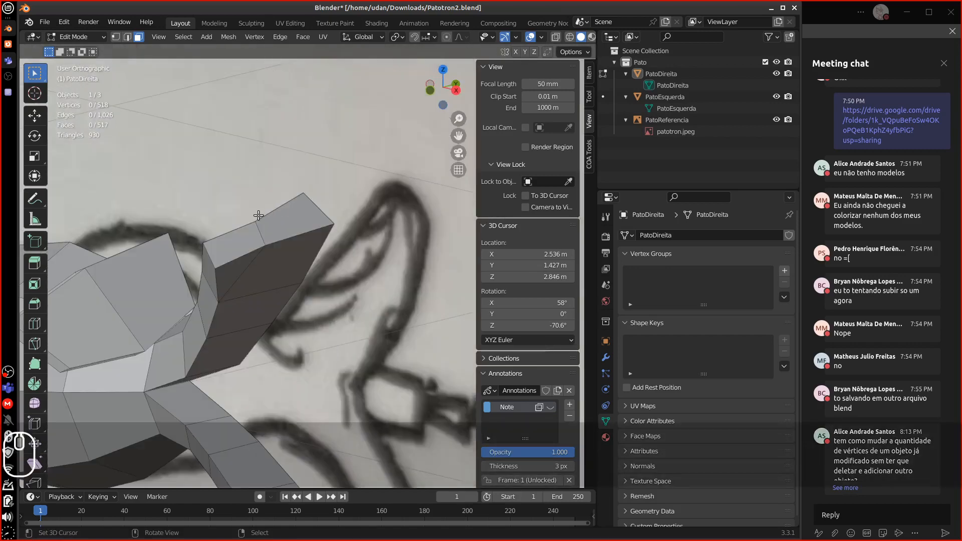
{"action": "left_click_drag", "start_coordinate": [259, 215], "coordinate": [350, 182], "text": "alt+shift"}
{"action": "mouse_move", "coordinate": [195, 259]}
{"action": "left_mouse_down", "text": "alt+shift"}
{"action": "mouse_move", "coordinate": [296, 200]}
{"action": "mouse_move", "coordinate": [330, 220]}
{"action": "left_mouse_up", "text": "alt+shift"}
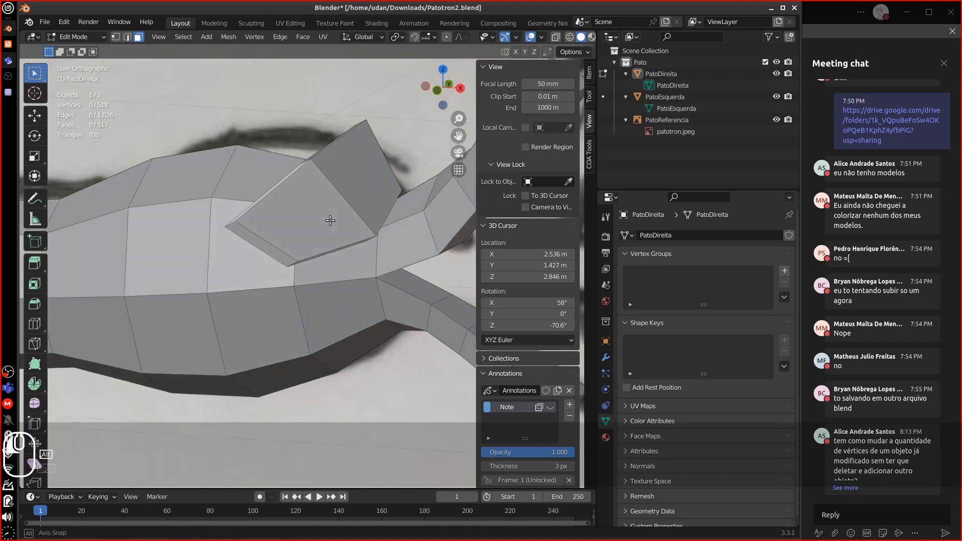
{"action": "scroll", "coordinate": [331, 220], "scroll_direction": "down", "scroll_amount": 5}
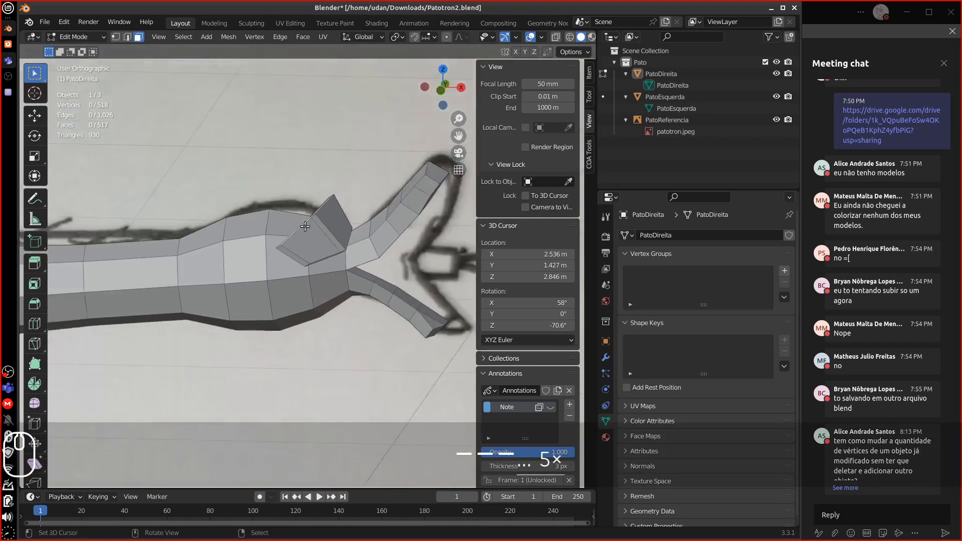
{"action": "scroll", "coordinate": [306, 227], "scroll_direction": "down", "scroll_amount": 1}
{"action": "mouse_move", "coordinate": [279, 298]}
{"action": "left_mouse_down", "text": "alt+shift"}
{"action": "mouse_move", "coordinate": [261, 309]}
{"action": "mouse_move", "coordinate": [314, 283]}
{"action": "mouse_move", "coordinate": [258, 303]}
{"action": "mouse_move", "coordinate": [276, 296]}
{"action": "left_mouse_up", "text": "alt+shift"}
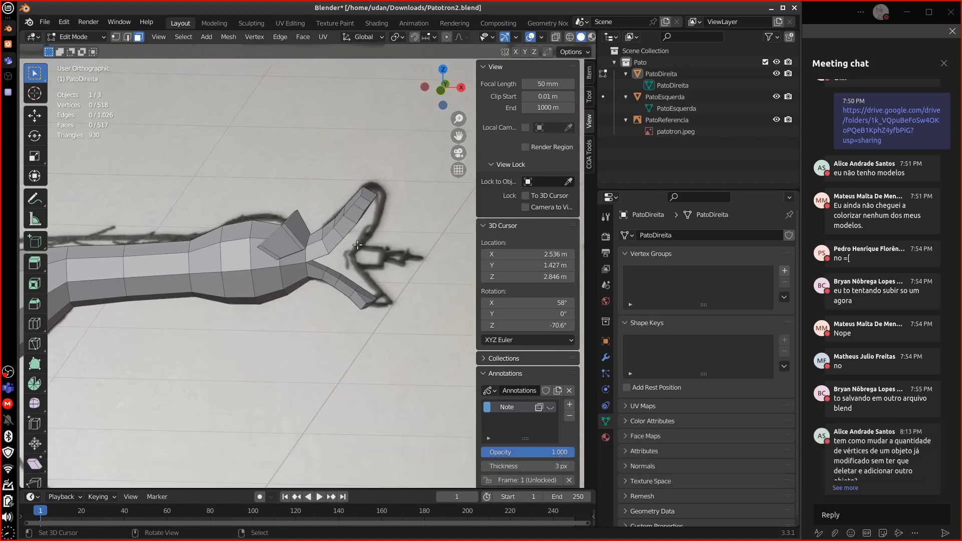
{"action": "left_click_drag", "start_coordinate": [323, 401], "coordinate": [279, 361], "text": "alt+shift"}
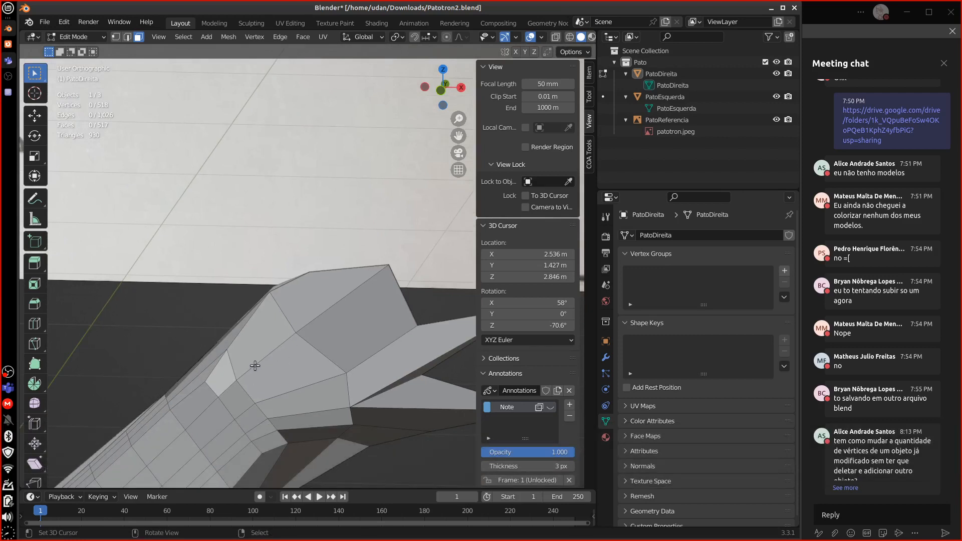
{"action": "key", "text": "d"}
{"action": "key", "text": "d"}
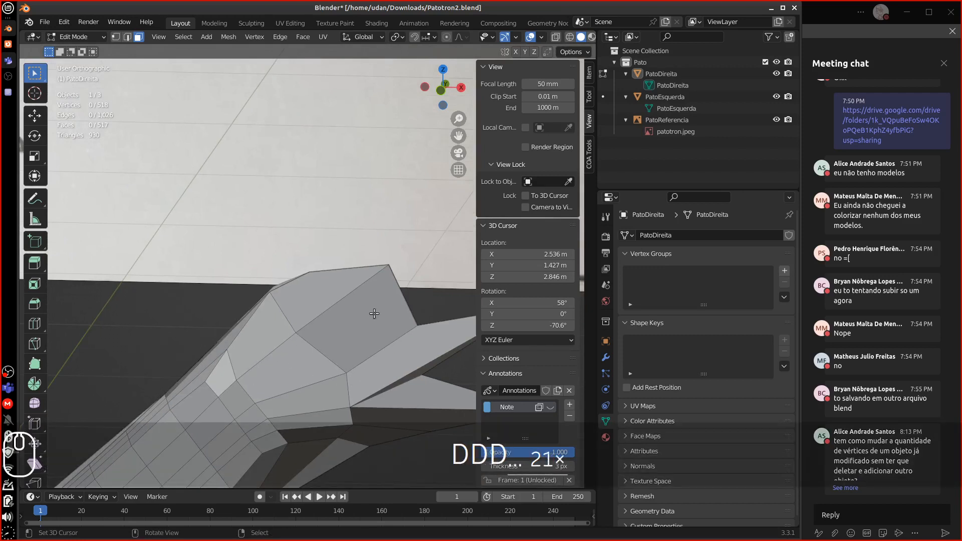
{"action": "mouse_move", "coordinate": [317, 145]}
{"action": "left_mouse_down", "text": "alt+shift"}
{"action": "mouse_move", "coordinate": [337, 279]}
{"action": "mouse_move", "coordinate": [328, 466]}
{"action": "left_mouse_up", "text": "alt+shift"}
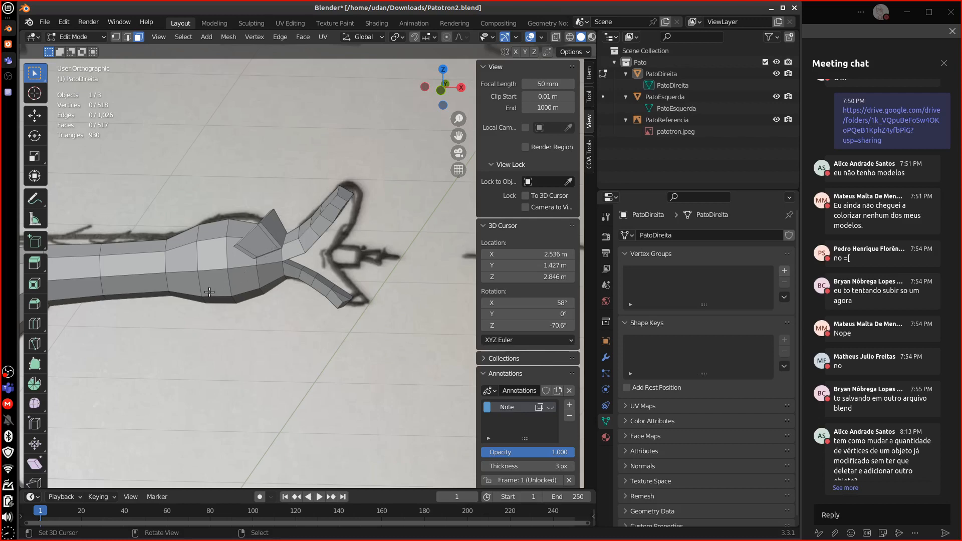
{"action": "left_click_drag", "start_coordinate": [159, 301], "coordinate": [307, 295], "text": "alt+shift"}
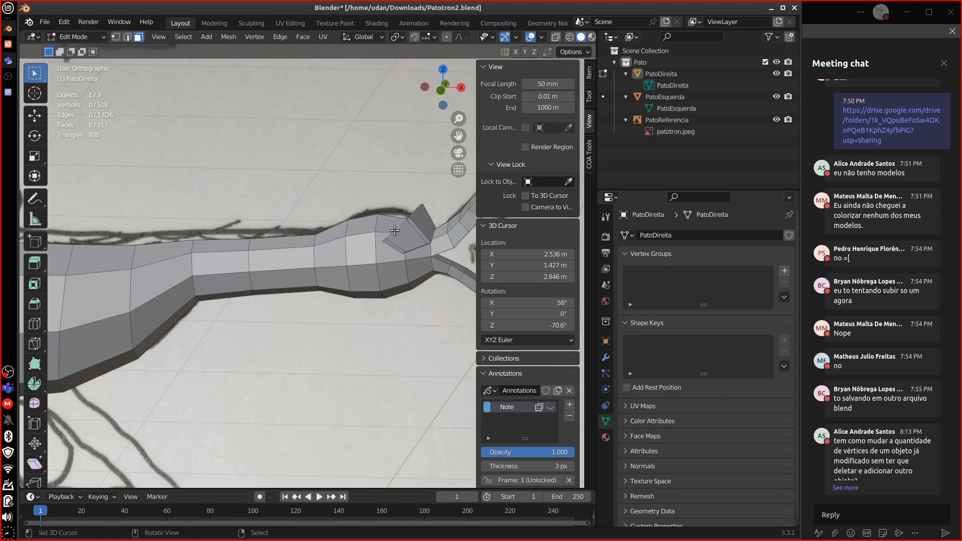
{"action": "mouse_move", "coordinate": [395, 230]}
{"action": "middle_mouse_down"}
{"action": "mouse_move", "coordinate": [400, 215]}
{"action": "mouse_move", "coordinate": [396, 250]}
{"action": "mouse_move", "coordinate": [361, 277]}
{"action": "mouse_move", "coordinate": [365, 305]}
{"action": "mouse_move", "coordinate": [402, 307]}
{"action": "mouse_move", "coordinate": [332, 291]}
{"action": "mouse_move", "coordinate": [319, 307]}
{"action": "middle_mouse_up"}
{"action": "scroll", "coordinate": [319, 308], "scroll_direction": "up", "scroll_amount": 3}
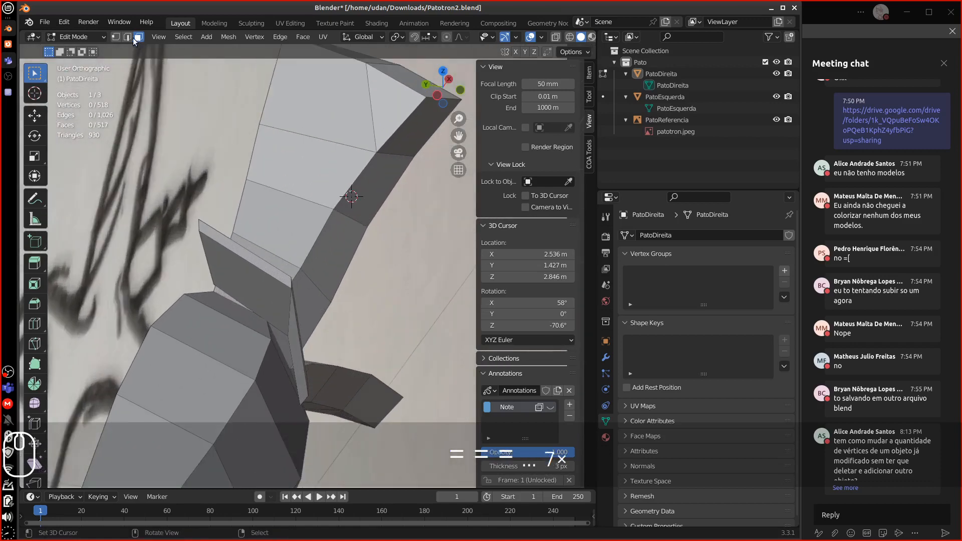
Move the narrow front face of the eye piece about 0.013 m outward, mainly along Y, to thicken that side.
{"action": "left_click", "coordinate": [292, 350]}
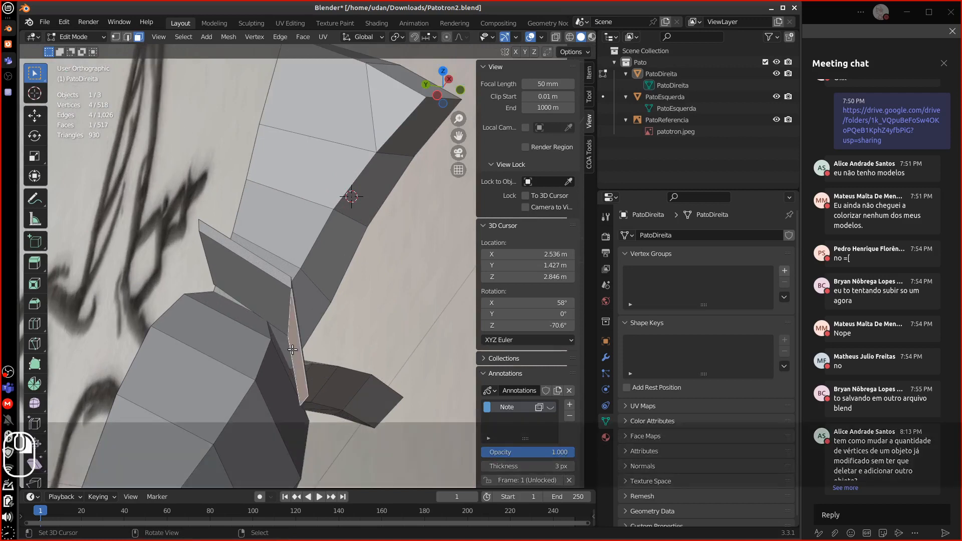
{"action": "key", "text": "g"}
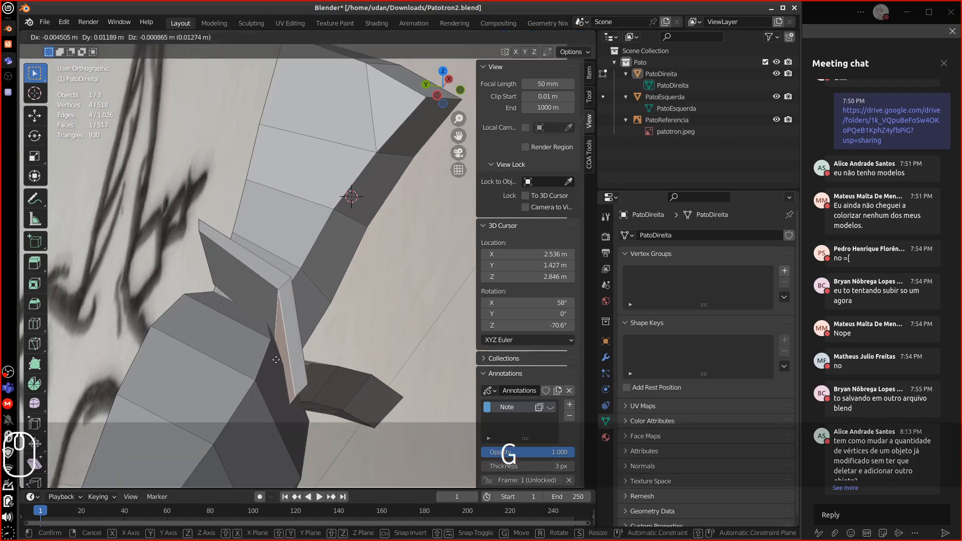
{"action": "left_click", "coordinate": [257, 304]}
Nudge the larger outer face of the eye piece slightly into line, and add the narrow front face to the selection.
{"action": "left_click", "coordinate": [256, 304]}
{"action": "key", "text": "g"}
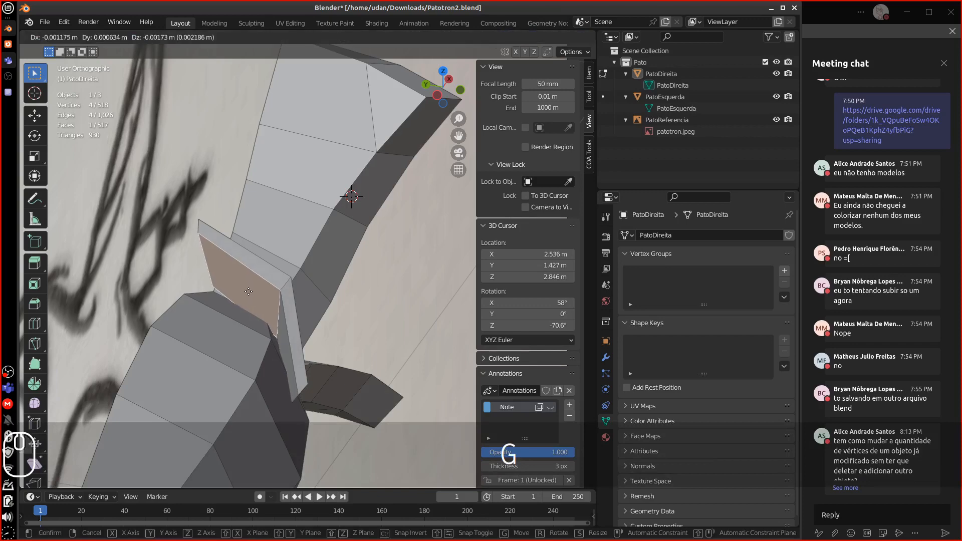
{"action": "left_click", "coordinate": [246, 292]}
{"action": "key", "text": "g"}
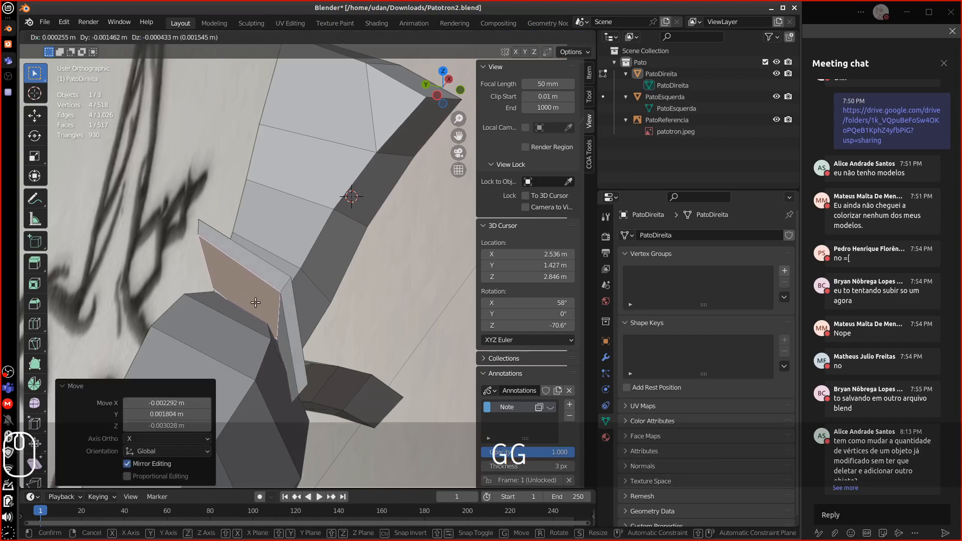
{"action": "left_click", "coordinate": [261, 303]}
{"action": "left_click", "coordinate": [282, 327], "text": "shift"}
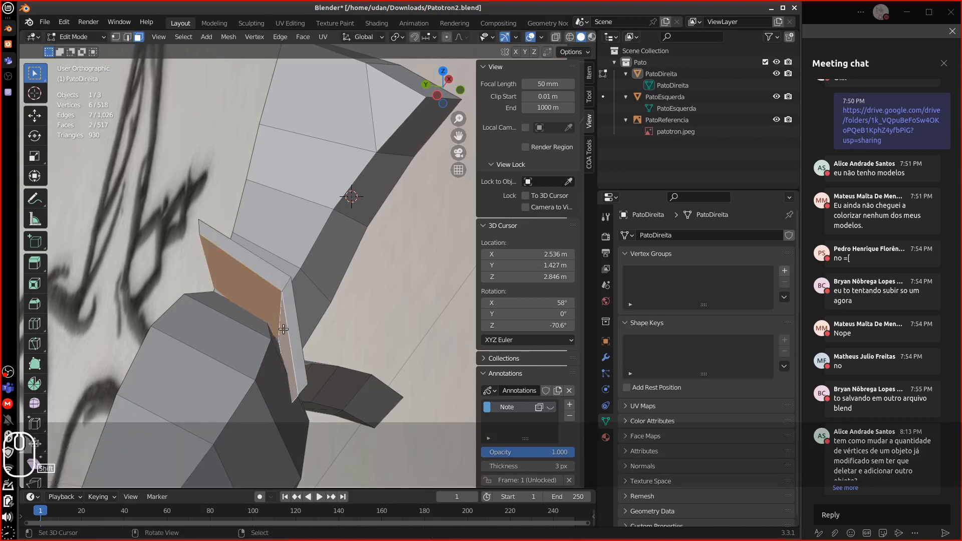
Face the duck's head straight on, show the Note annotation layer, and begin annotating over the head beside the eye piece.
{"action": "middle_click_drag", "start_coordinate": [281, 327], "coordinate": [329, 266]}
{"action": "scroll", "coordinate": [321, 249], "scroll_direction": "down", "scroll_amount": 4}
{"action": "key", "text": "d"}
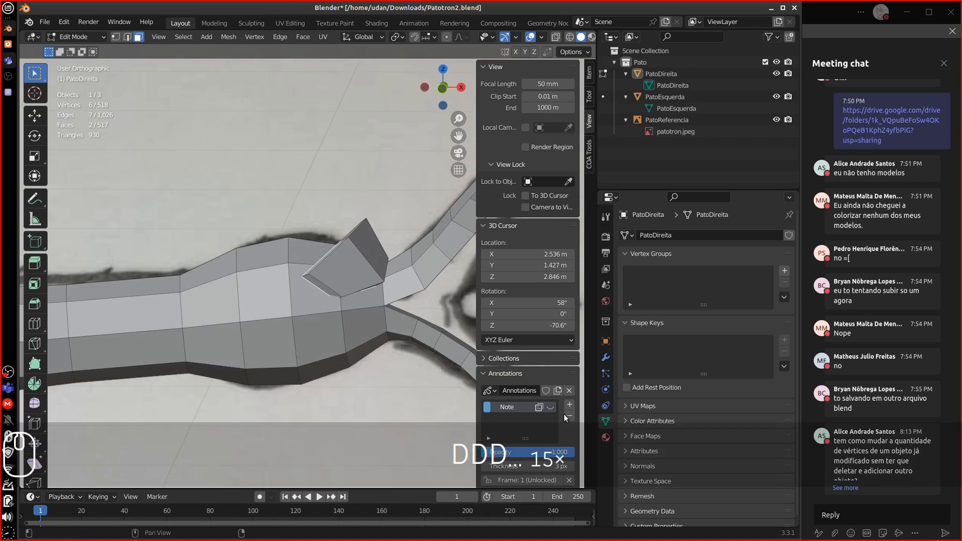
{"action": "left_click", "coordinate": [550, 407]}
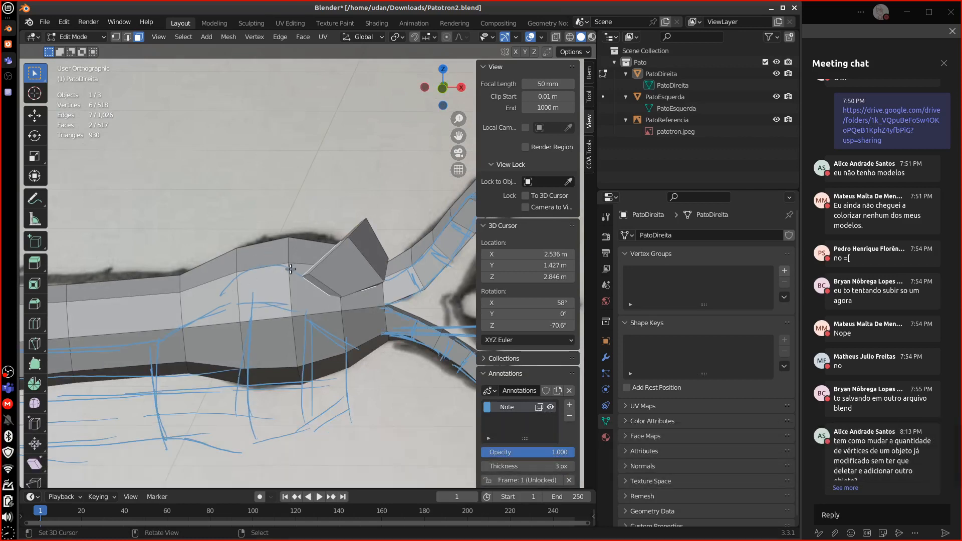
{"action": "key", "text": "d"}
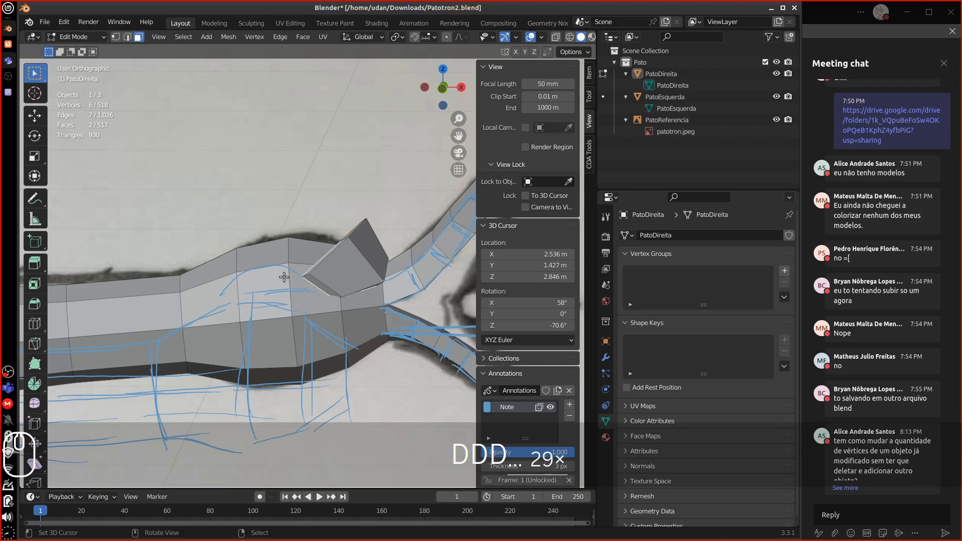
Sketch an annotation arc over the duck's head, erase the annotation strokes there, and select the face loops around the head's base.
{"action": "mouse_move", "coordinate": [353, 224]}
{"action": "left_mouse_down"}
{"action": "mouse_move", "coordinate": [278, 202]}
{"action": "mouse_move", "coordinate": [198, 265]}
{"action": "left_mouse_up"}
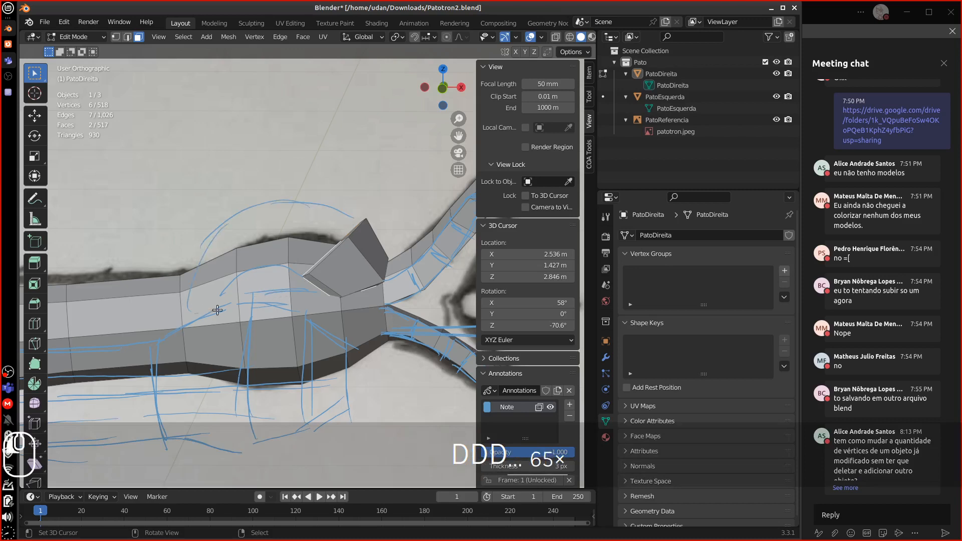
{"action": "mouse_move", "coordinate": [327, 298]}
{"action": "right_mouse_down"}
{"action": "mouse_move", "coordinate": [290, 249]}
{"action": "mouse_move", "coordinate": [295, 226]}
{"action": "mouse_move", "coordinate": [286, 321]}
{"action": "right_mouse_up"}
{"action": "left_click", "coordinate": [388, 301], "text": "alt+shift"}
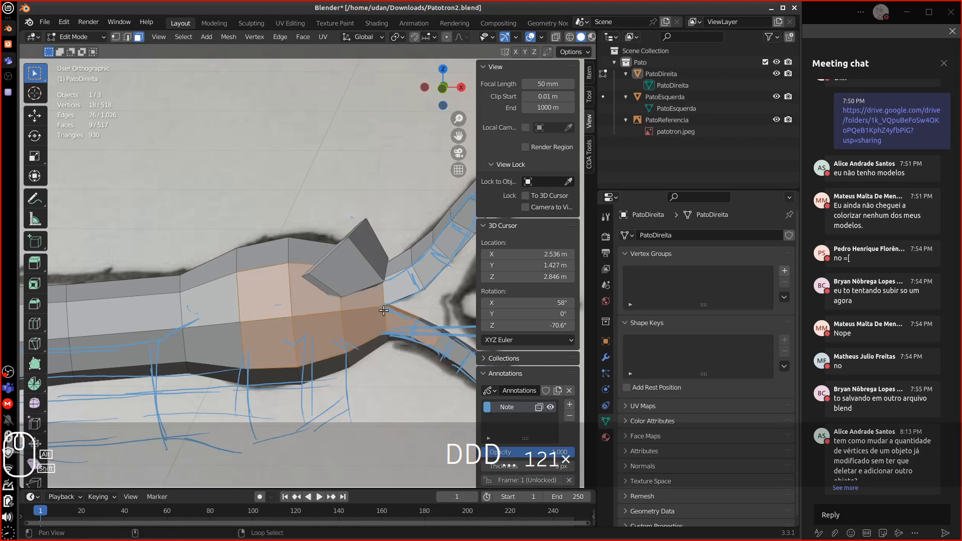
{"action": "middle_click_drag", "start_coordinate": [315, 303], "coordinate": [311, 271], "text": "shift"}
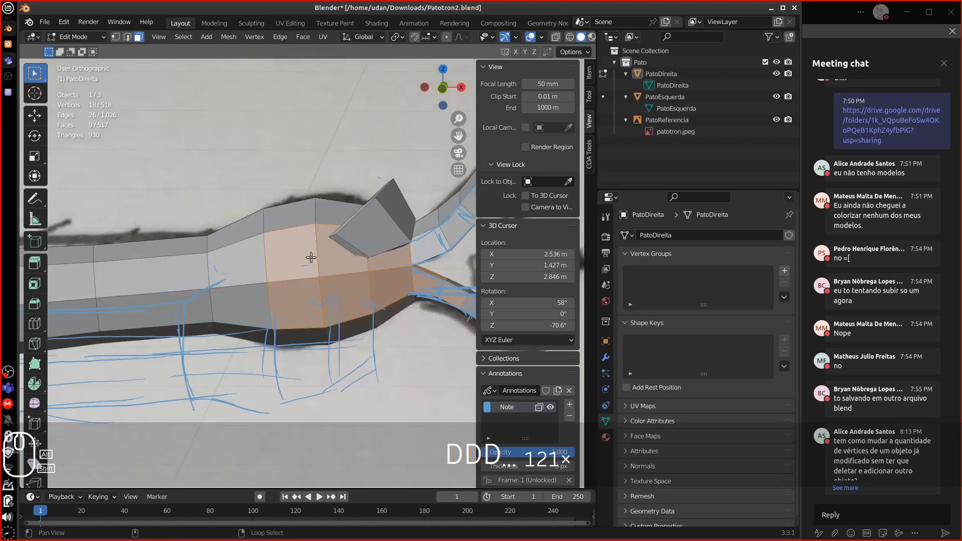
{"action": "left_click_drag", "start_coordinate": [218, 271], "coordinate": [323, 264], "text": "alt+shift"}
{"action": "left_click_drag", "start_coordinate": [109, 301], "coordinate": [247, 208], "text": "alt+shift"}
{"action": "scroll", "coordinate": [251, 258], "scroll_direction": "down", "scroll_amount": 6}
Rotate the vertical edge loop where the neck meets the body by about -6.28° in vertex selection mode.
{"action": "left_click", "coordinate": [117, 39]}
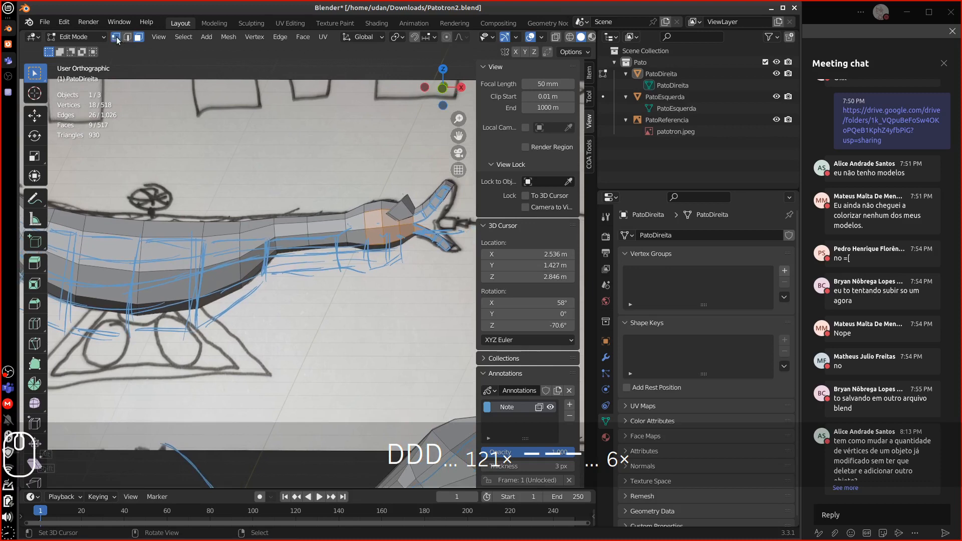
{"action": "left_click", "coordinate": [266, 220]}
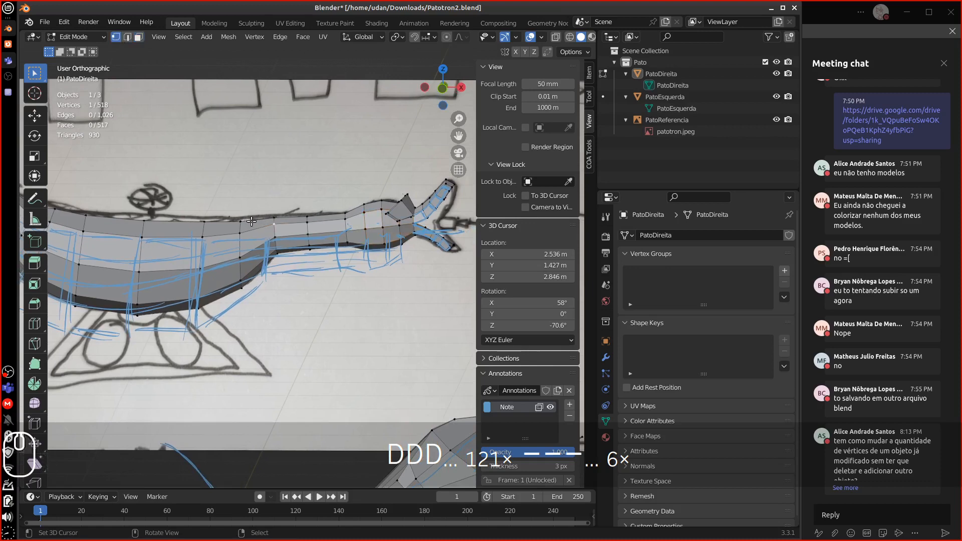
{"action": "scroll", "coordinate": [265, 235], "scroll_direction": "up", "scroll_amount": 2}
{"action": "left_click", "coordinate": [263, 214], "text": "alt"}
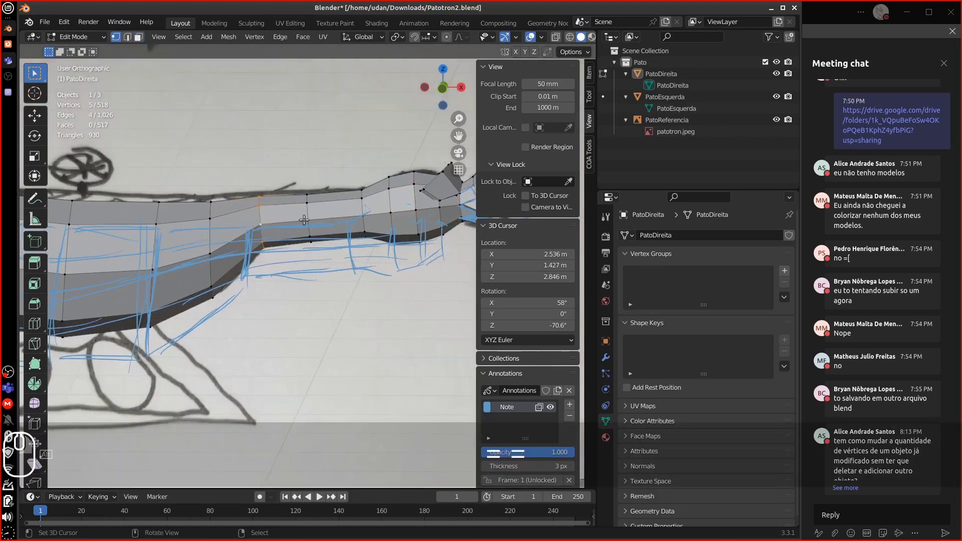
{"action": "key", "text": "r"}
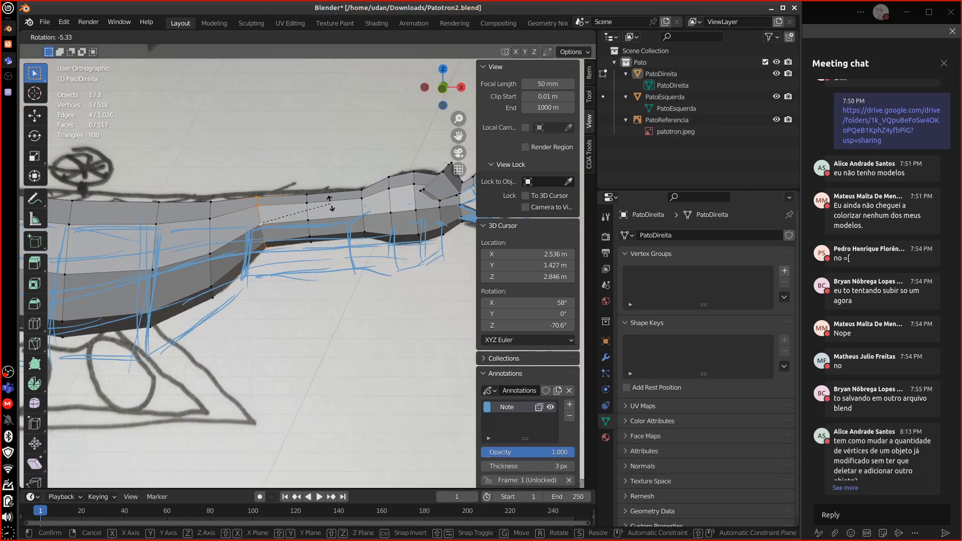
{"action": "left_click", "coordinate": [312, 210]}
{"action": "key", "text": "g"}
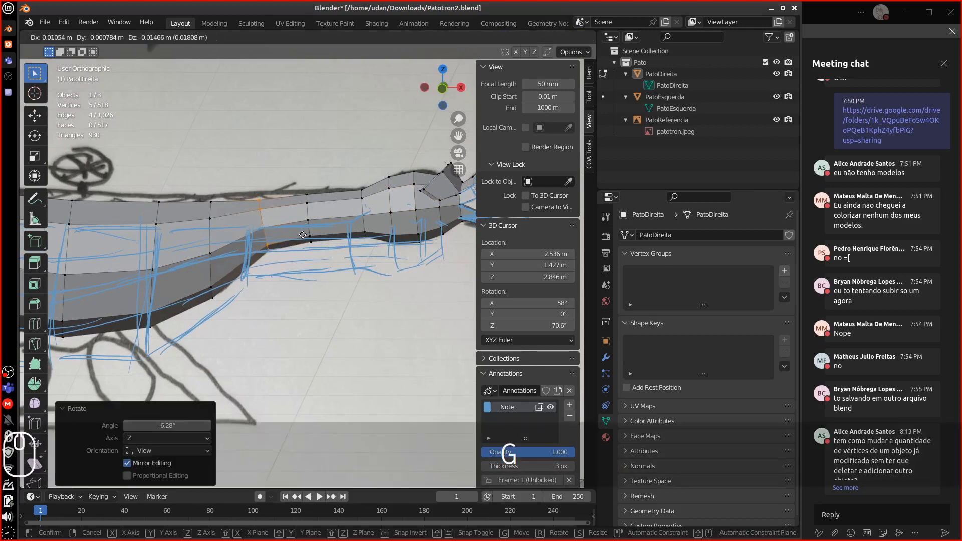
{"action": "key", "text": "Escape"}
Rotate the next edge loop along the neck by about -5.54° and shift it about 0.013 m in X and -0.006 m in Z.
{"action": "left_click", "coordinate": [308, 216], "text": "alt"}
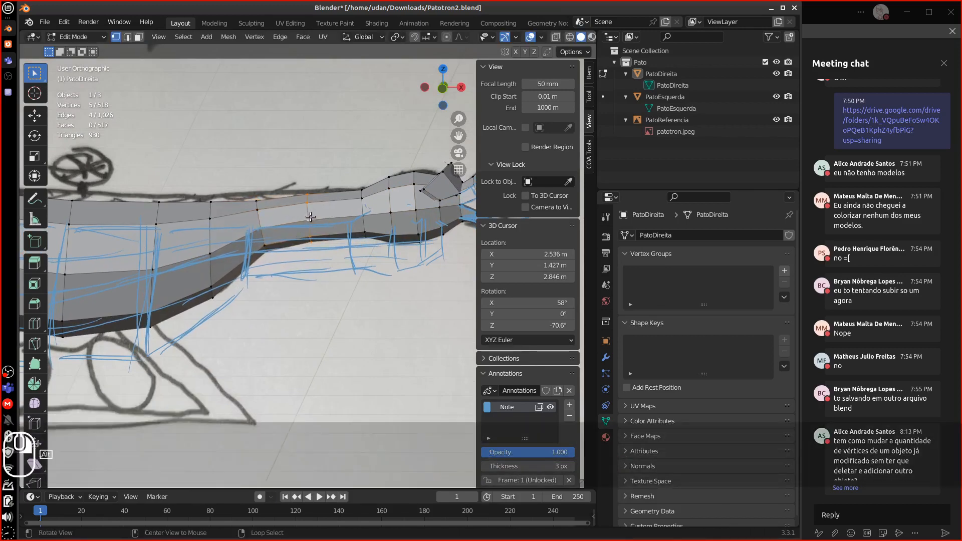
{"action": "key", "text": "r"}
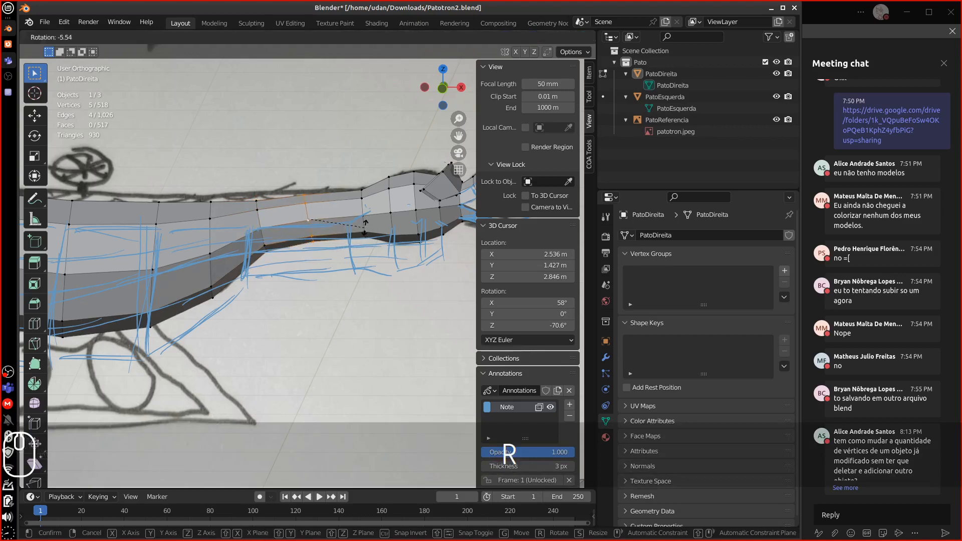
{"action": "left_click", "coordinate": [365, 227]}
{"action": "key", "text": "g"}
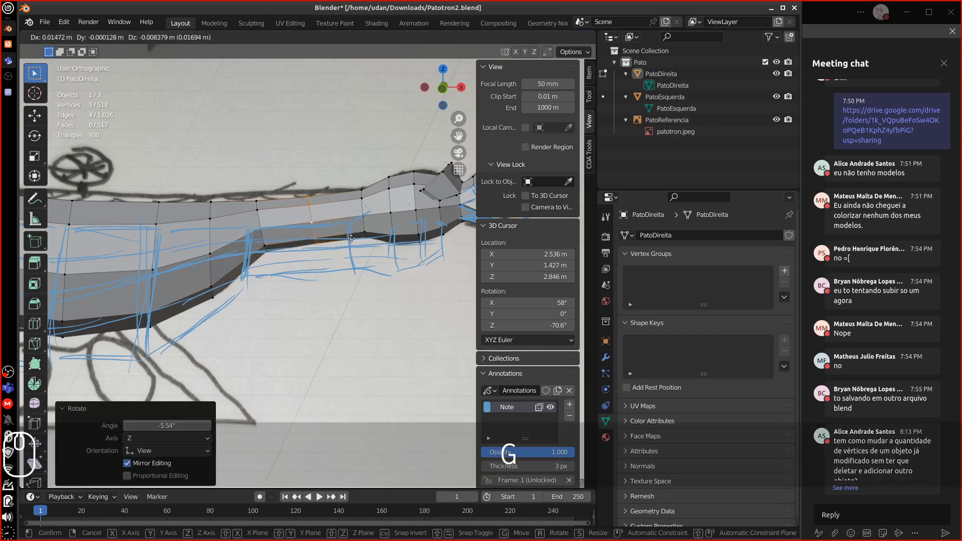
{"action": "left_click", "coordinate": [331, 250]}
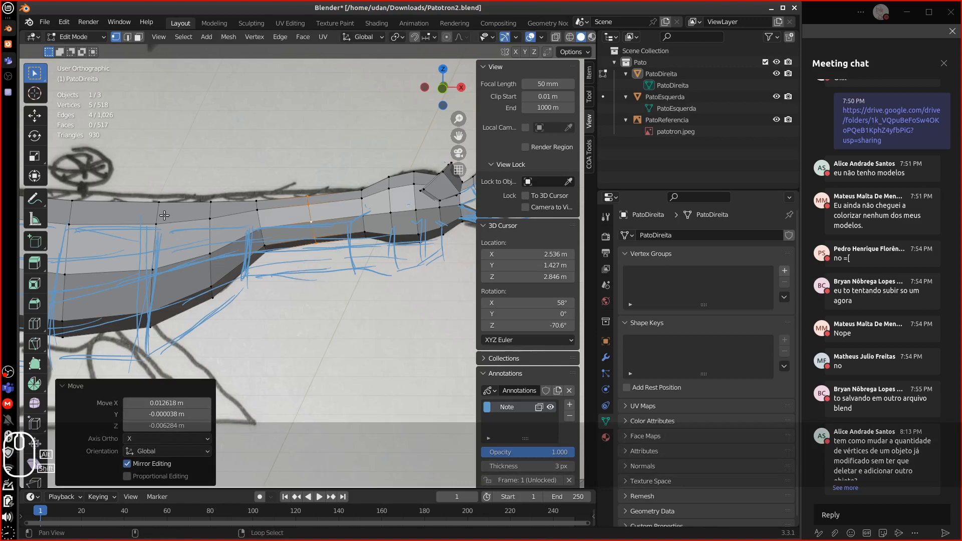
Erase the blue annotation strokes drawn over the duck's neck and along its body.
{"action": "left_click_drag", "start_coordinate": [153, 215], "coordinate": [197, 221], "text": "alt+shift"}
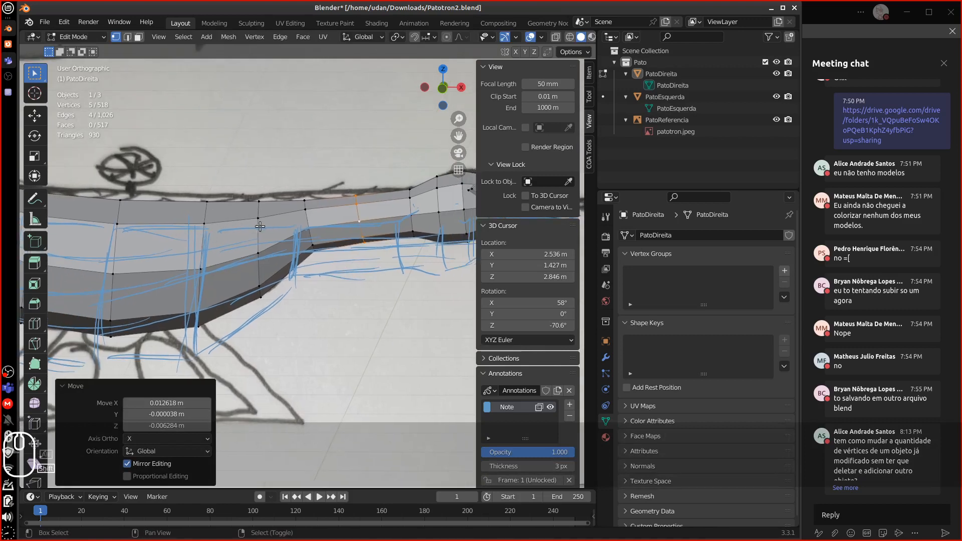
{"action": "left_click_drag", "start_coordinate": [257, 219], "coordinate": [235, 216], "text": "alt+shift"}
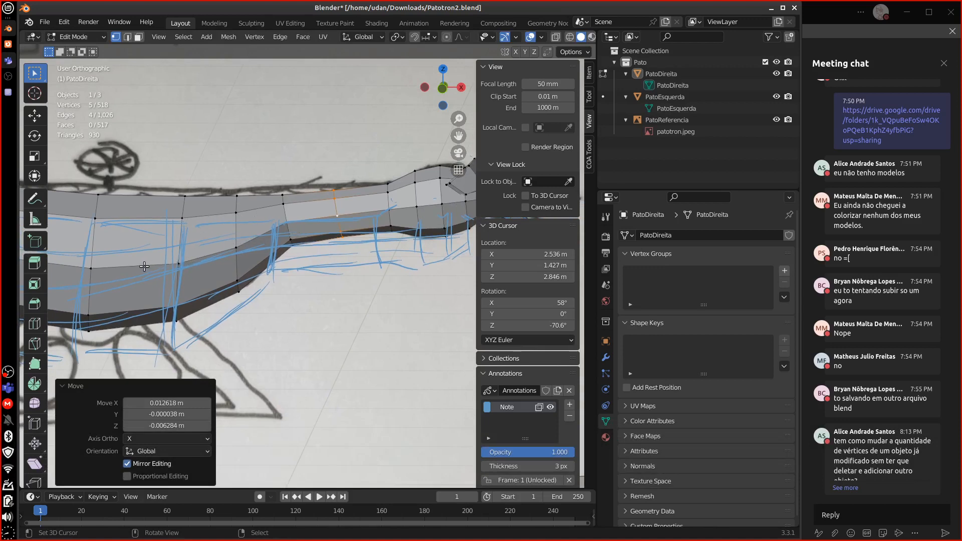
{"action": "key", "text": "d"}
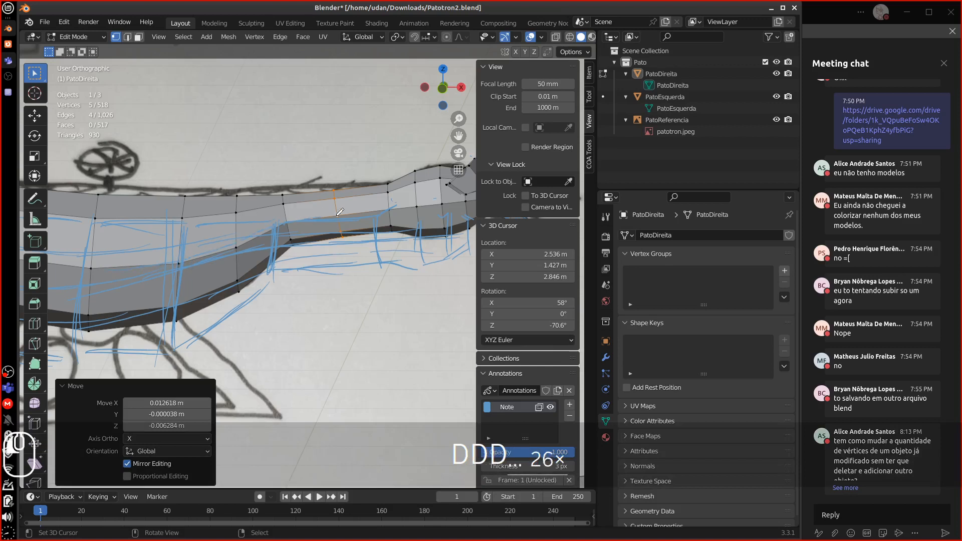
{"action": "mouse_move", "coordinate": [340, 212]}
{"action": "left_mouse_down"}
{"action": "mouse_move", "coordinate": [392, 228]}
{"action": "mouse_move", "coordinate": [257, 235]}
{"action": "left_mouse_up"}
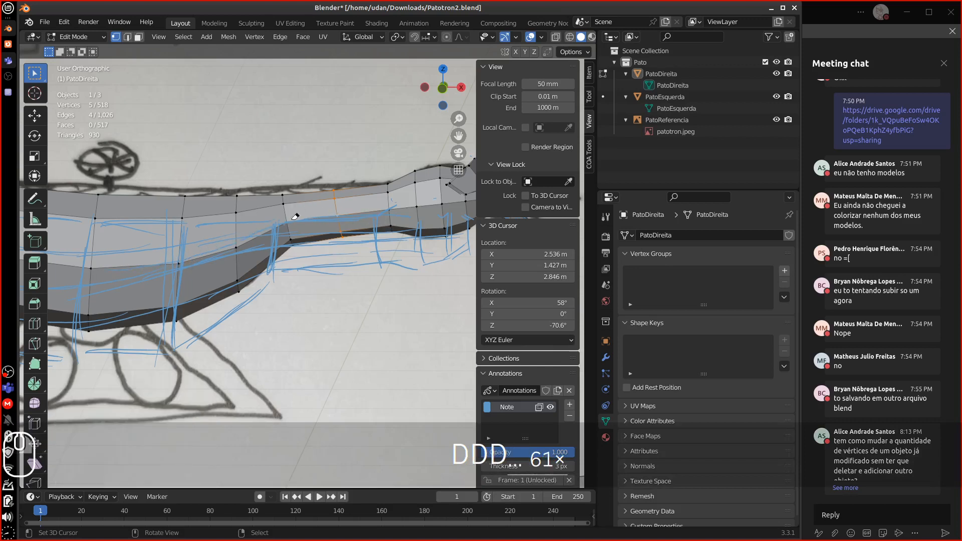
{"action": "mouse_move", "coordinate": [257, 230]}
{"action": "right_mouse_down"}
{"action": "mouse_move", "coordinate": [376, 217]}
{"action": "mouse_move", "coordinate": [346, 250]}
{"action": "mouse_move", "coordinate": [472, 208]}
{"action": "right_mouse_up"}
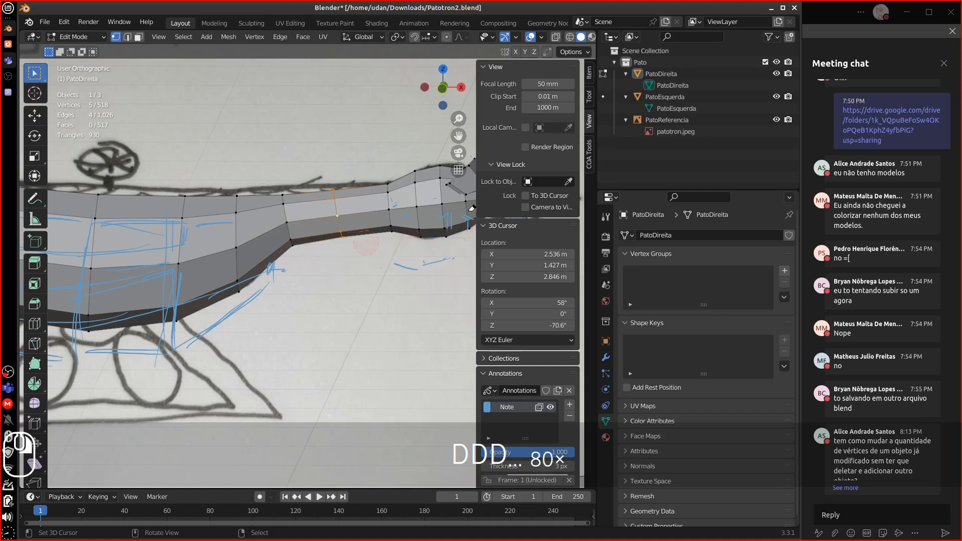
{"action": "mouse_move", "coordinate": [194, 221]}
{"action": "right_mouse_down"}
{"action": "mouse_move", "coordinate": [151, 251]}
{"action": "mouse_move", "coordinate": [127, 236]}
{"action": "mouse_move", "coordinate": [106, 256]}
{"action": "right_mouse_up"}
{"action": "left_click_drag", "start_coordinate": [193, 255], "coordinate": [196, 253]}
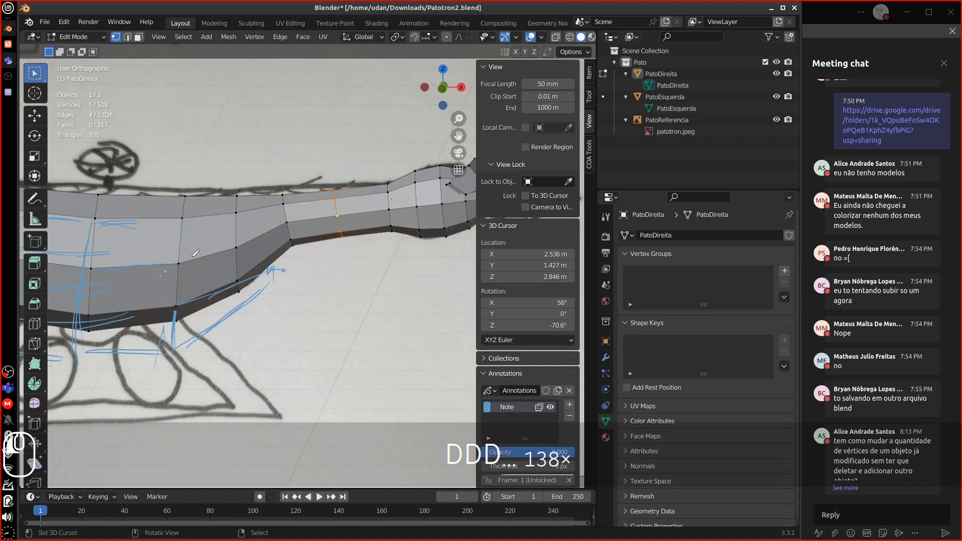
{"action": "mouse_move", "coordinate": [279, 212]}
{"action": "right_mouse_down"}
{"action": "mouse_move", "coordinate": [301, 208]}
{"action": "mouse_move", "coordinate": [108, 226]}
{"action": "mouse_move", "coordinate": [126, 327]}
{"action": "mouse_move", "coordinate": [171, 344]}
{"action": "mouse_move", "coordinate": [269, 269]}
{"action": "right_mouse_up"}
{"action": "left_click_drag", "start_coordinate": [269, 269], "coordinate": [462, 263], "text": "alt+shift"}
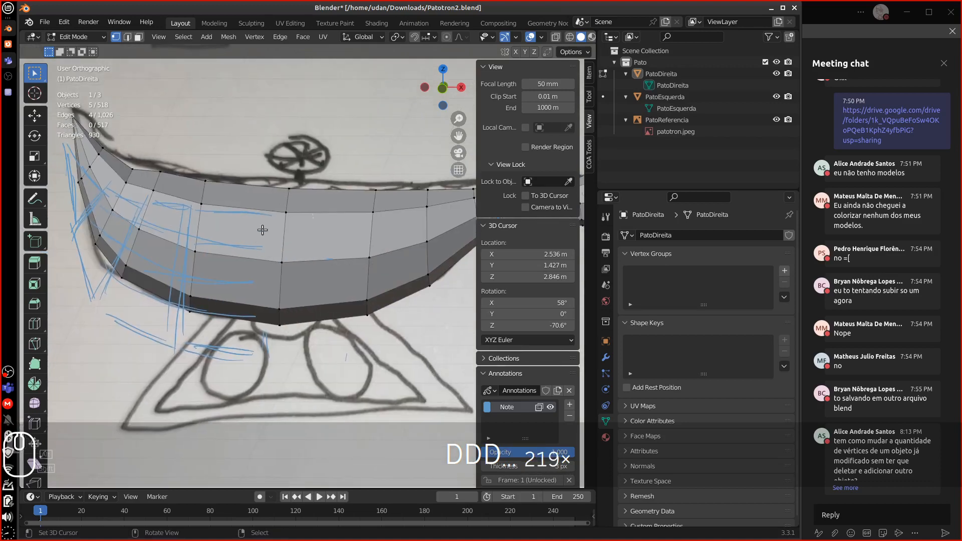
{"action": "mouse_move", "coordinate": [183, 318]}
{"action": "right_mouse_down"}
{"action": "mouse_move", "coordinate": [182, 216]}
{"action": "mouse_move", "coordinate": [289, 326]}
{"action": "right_mouse_up"}
{"action": "scroll", "coordinate": [286, 334], "scroll_direction": "down", "scroll_amount": 8}
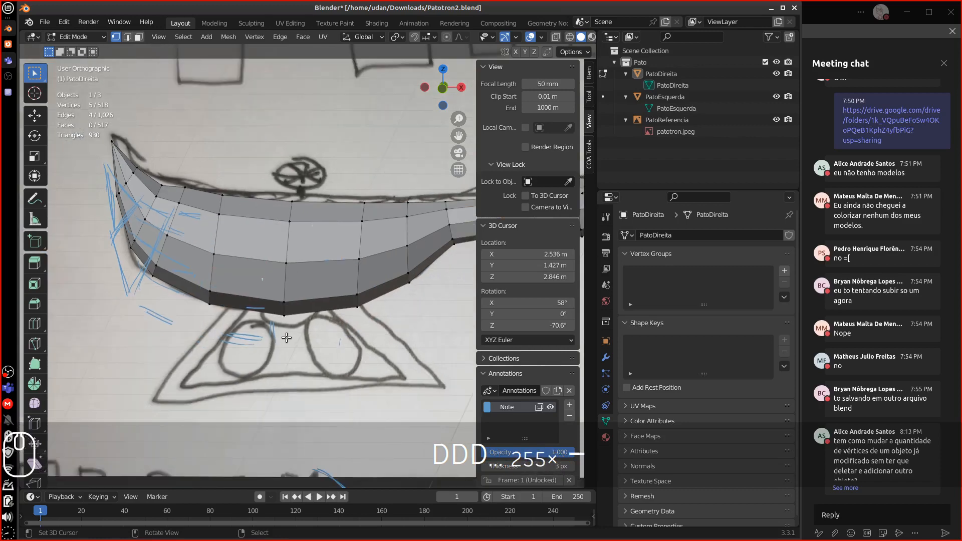
Select all geometry linked to the old duck body below the reference image and delete its faces.
{"action": "middle_click_drag", "start_coordinate": [302, 385], "coordinate": [248, 324], "text": "shift"}
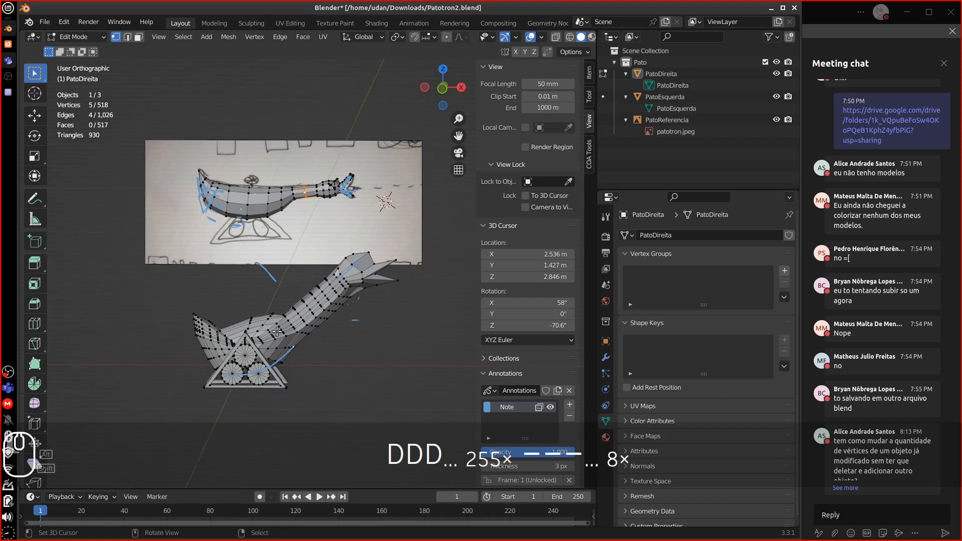
{"action": "left_click", "coordinate": [281, 336]}
{"action": "key", "text": "ctrl+l"}
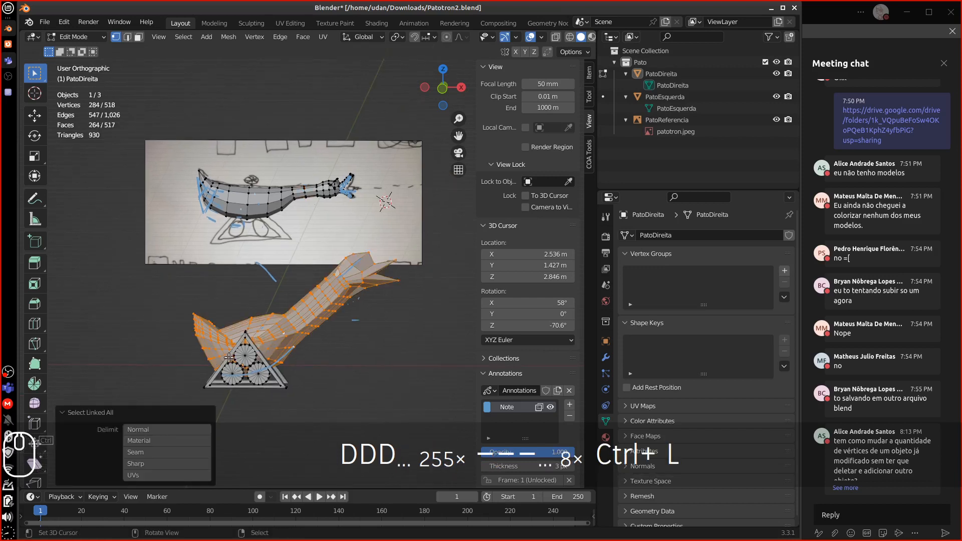
{"action": "key", "text": "Delete"}
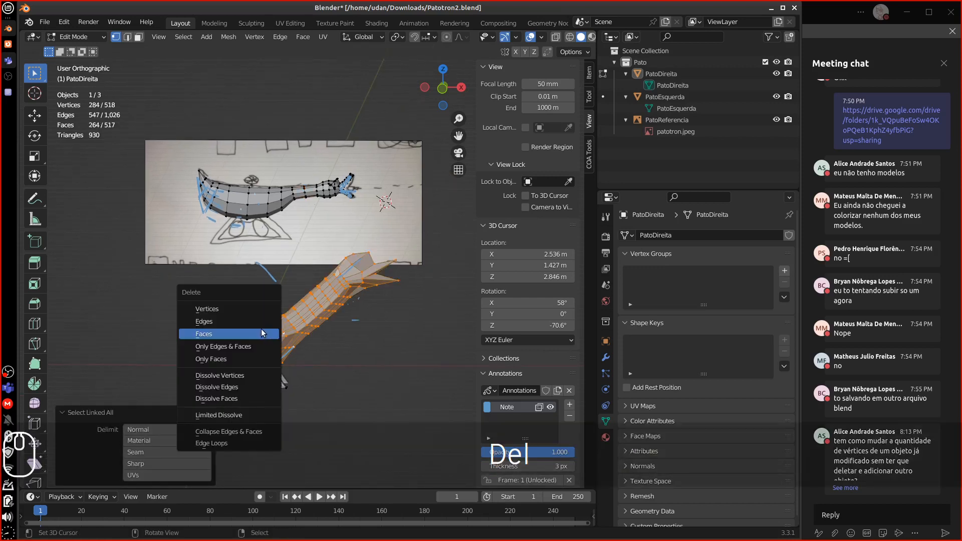
{"action": "left_click", "coordinate": [238, 336]}
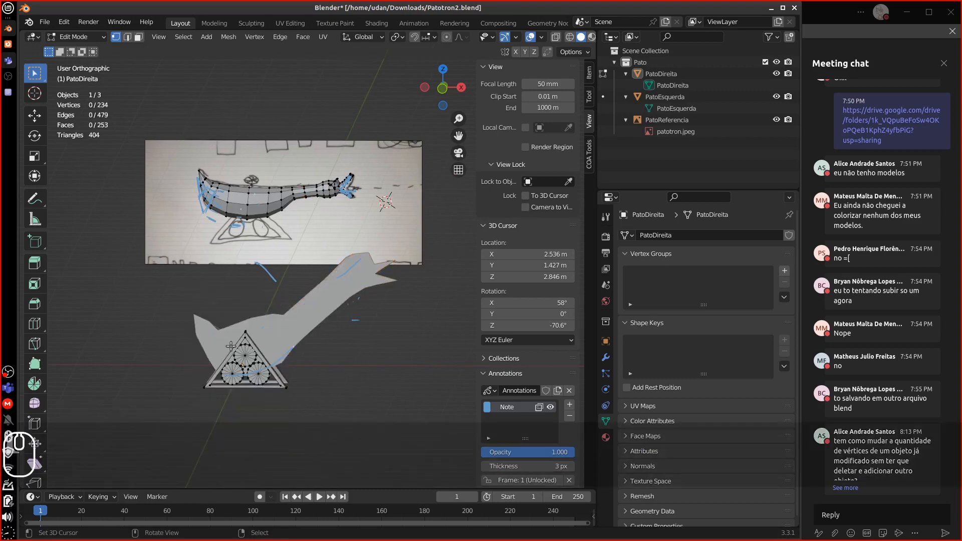
Switch to Object Mode and delete the PatoEsquerda object.
{"action": "middle_click_drag", "start_coordinate": [230, 334], "coordinate": [195, 313]}
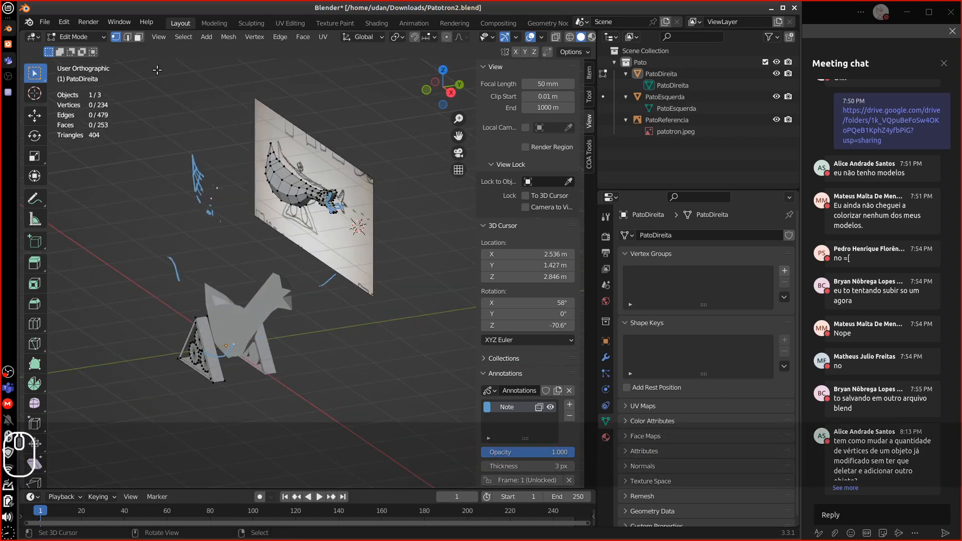
{"action": "left_click", "coordinate": [76, 37]}
{"action": "left_click", "coordinate": [75, 49]}
{"action": "left_click", "coordinate": [259, 338]}
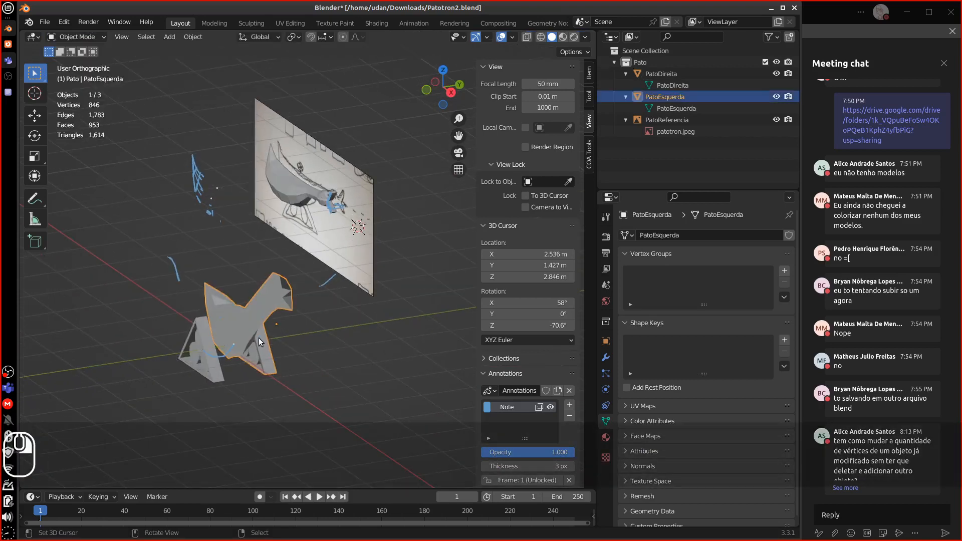
{"action": "key", "text": "Delete"}
In PatoDireita's Edit Mode, select the whole linked new body and move it -0.4 m in X and -1.4 m in Y from the top view.
{"action": "left_click", "coordinate": [208, 365]}
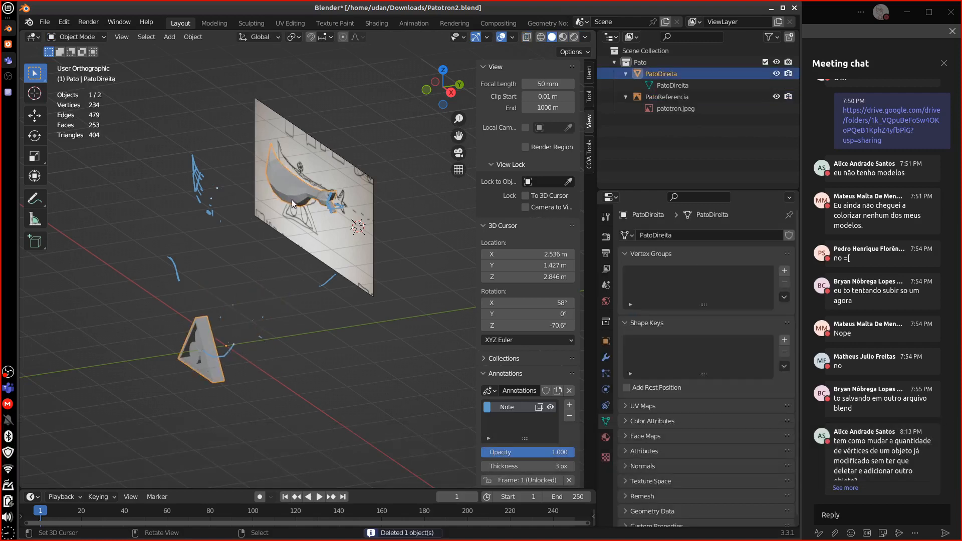
{"action": "key", "text": "KP_7"}
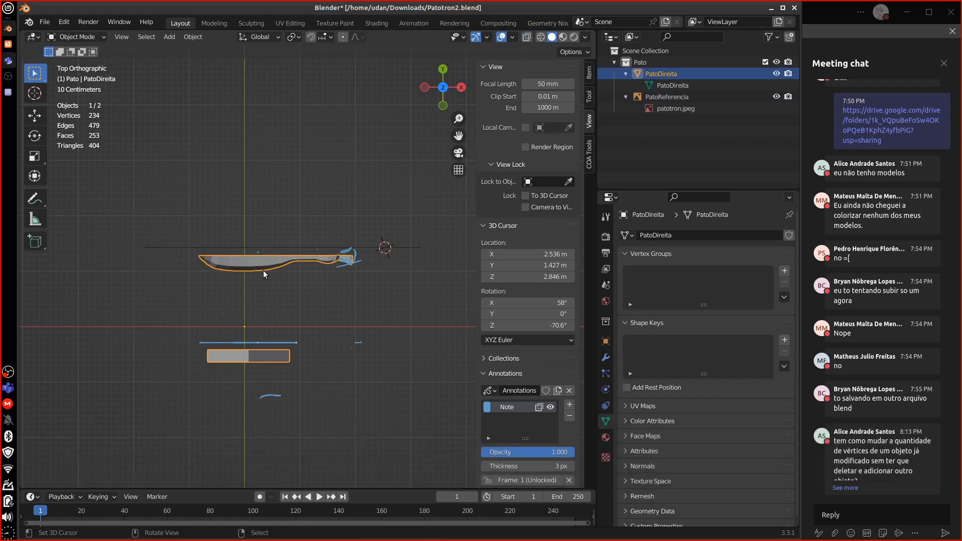
{"action": "key", "text": "Tab"}
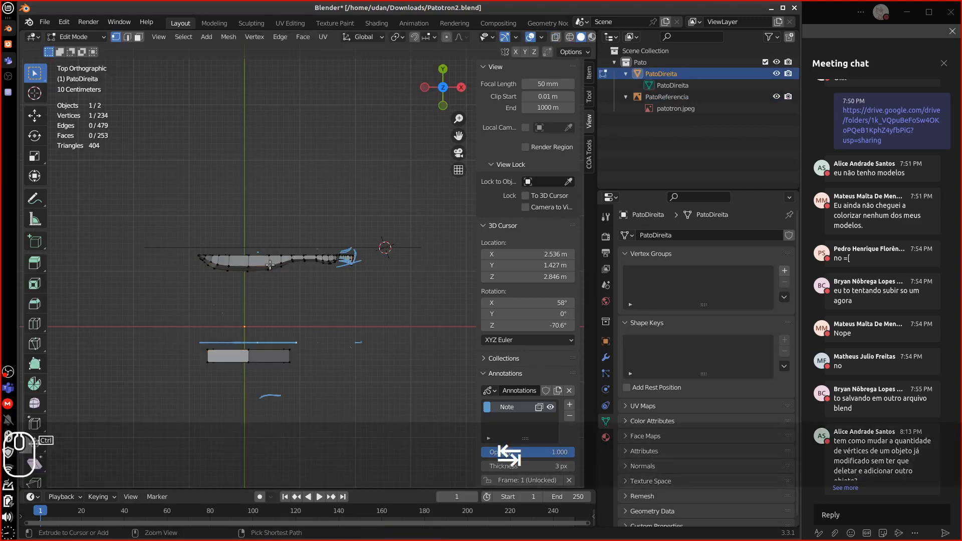
{"action": "key", "text": "ctrl+l"}
{"action": "key", "text": "g"}
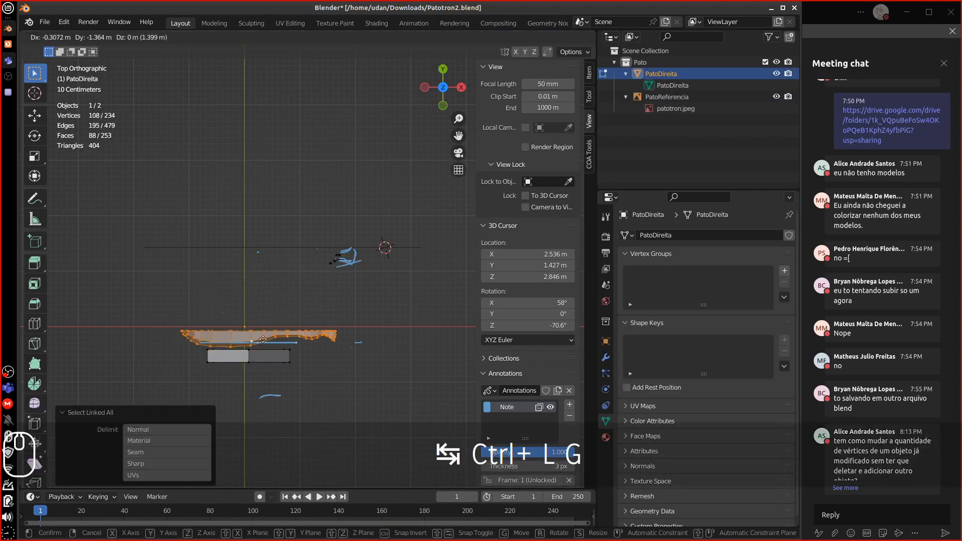
{"action": "left_click", "coordinate": [258, 341]}
Scale the new body uniformly by about 1.36 and move it 0.23 m in X and 0.08 m in Y against the X axis.
{"action": "key", "text": "s"}
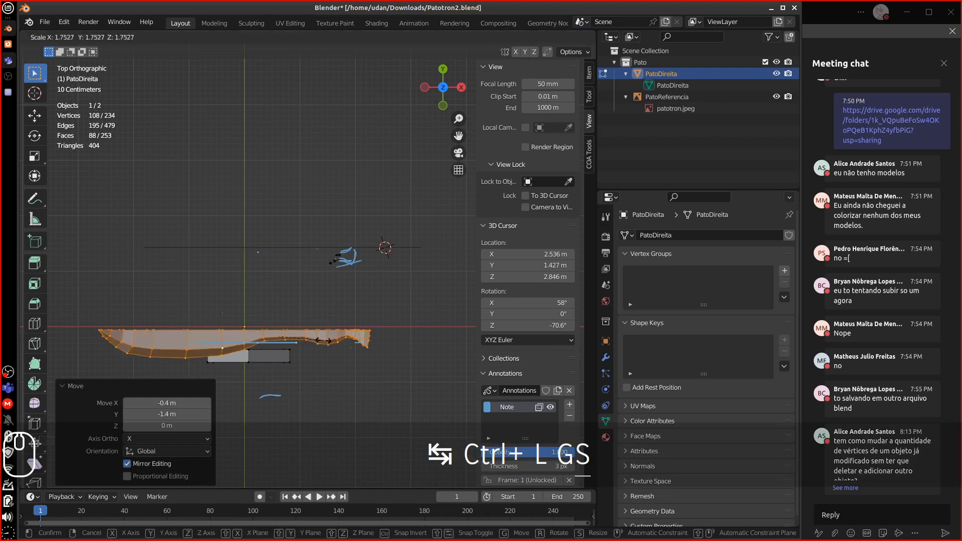
{"action": "left_click", "coordinate": [282, 343]}
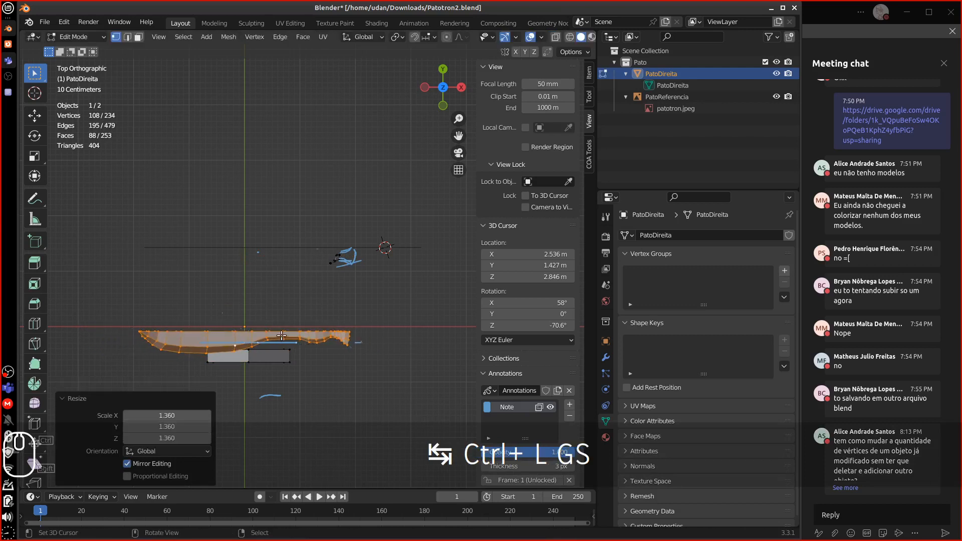
{"action": "key", "text": "g"}
{"action": "left_click", "coordinate": [302, 306]}
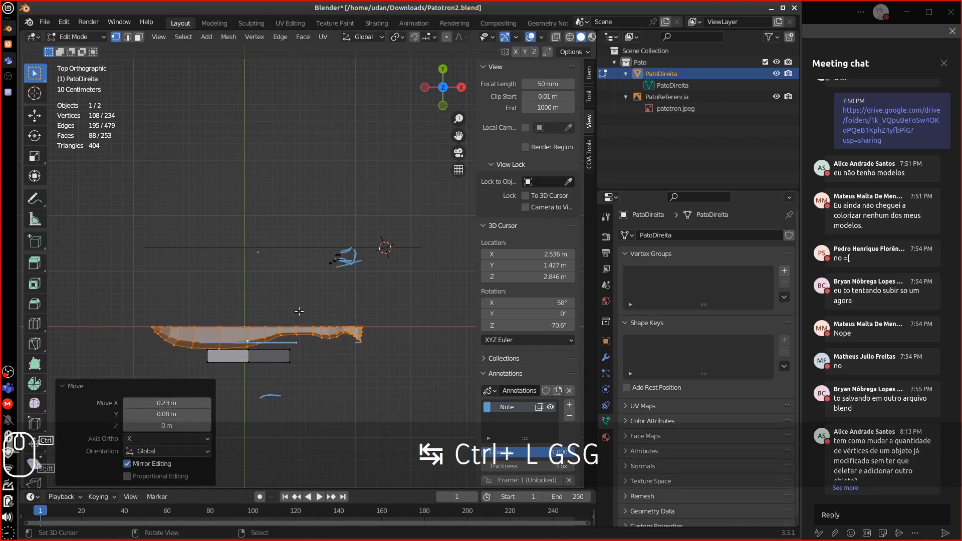
From the front view, move the whole duck body 0.44 m in X and -2.26 m in Z, down over the triangular wheel base.
{"action": "key", "text": "1"}
{"action": "middle_click_drag", "start_coordinate": [297, 205], "coordinate": [326, 155], "text": "shift"}
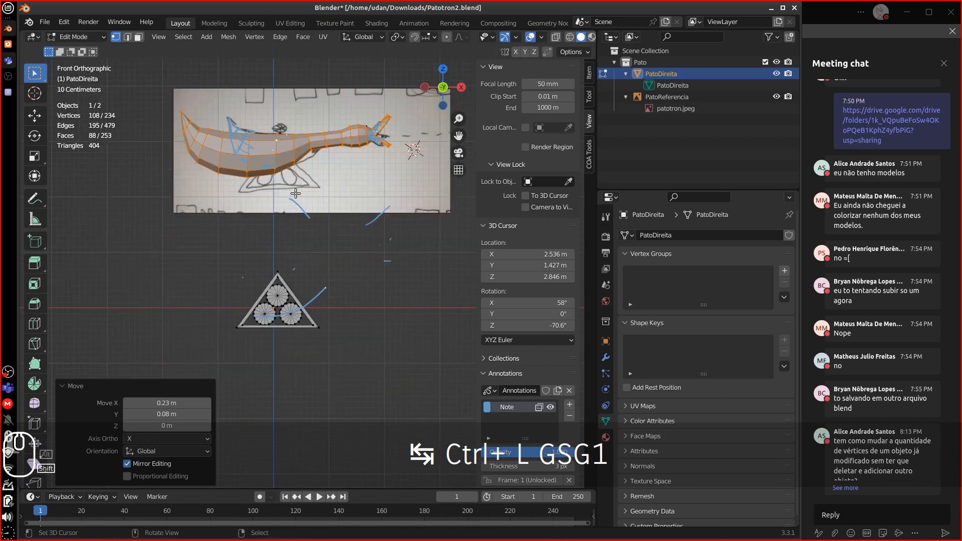
{"action": "key", "text": "g"}
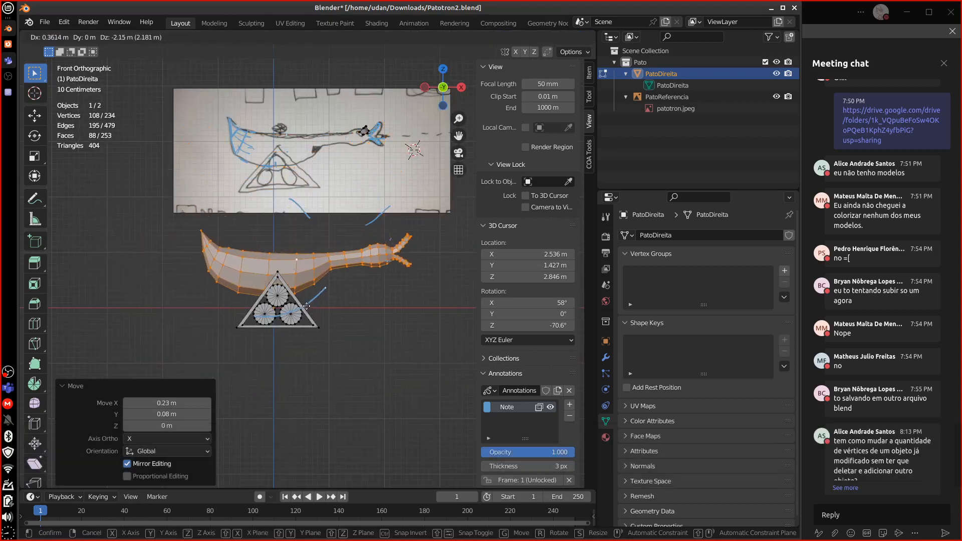
{"action": "key", "text": "ctrl+shift"}
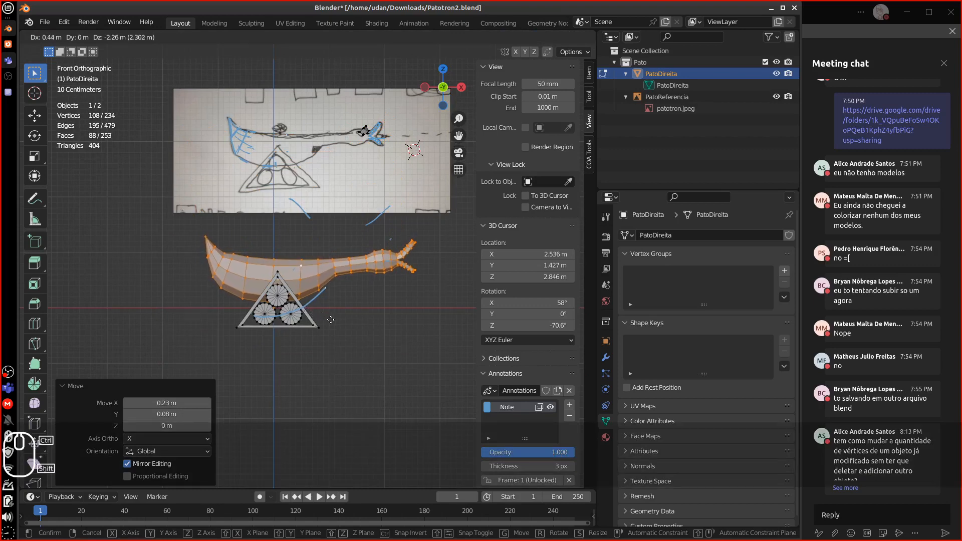
{"action": "left_click", "coordinate": [284, 202]}
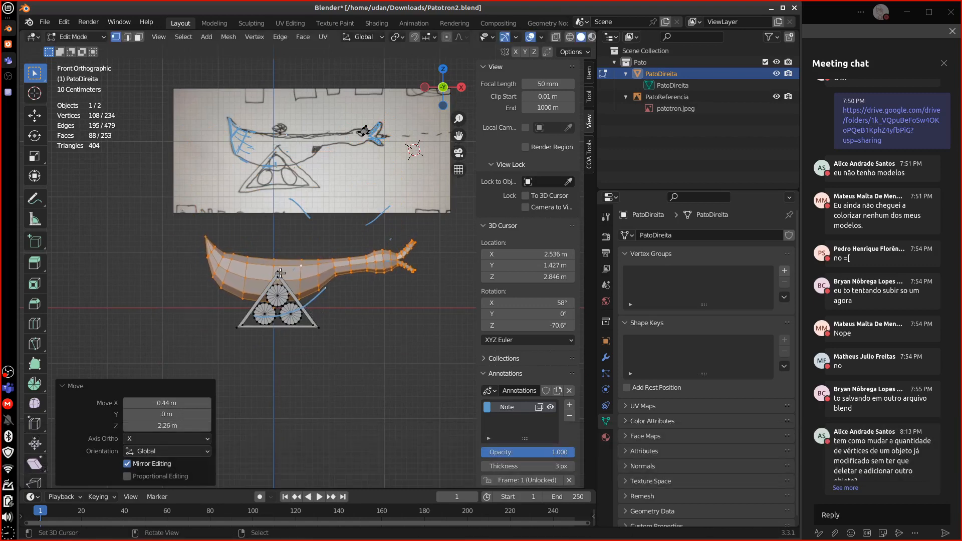
From the top view, select all vertices of the body's open edge along the X axis, from tail to beak.
{"action": "scroll", "coordinate": [334, 308], "scroll_direction": "up", "scroll_amount": 2}
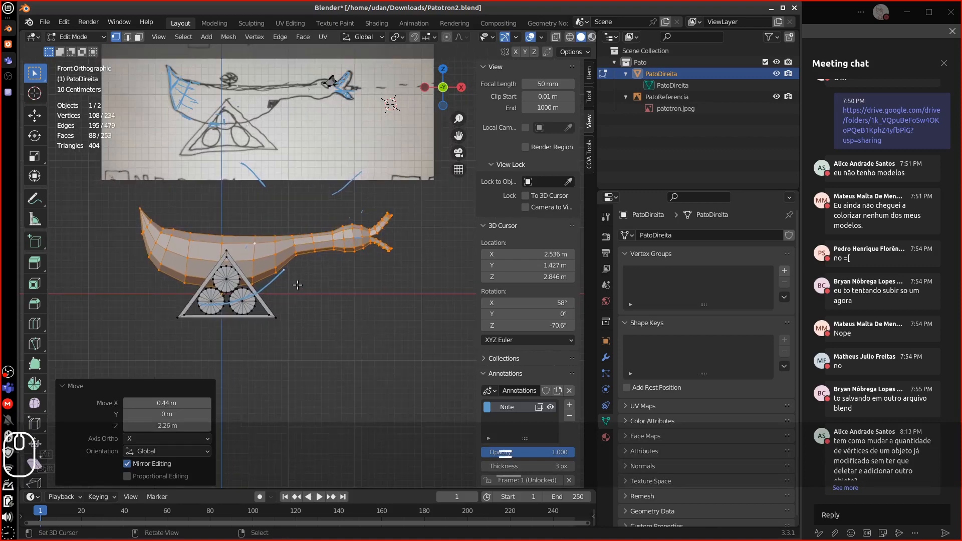
{"action": "scroll", "coordinate": [292, 282], "scroll_direction": "up", "scroll_amount": 1}
{"action": "mouse_move", "coordinate": [292, 282]}
{"action": "left_mouse_down", "text": "alt+shift"}
{"action": "mouse_move", "coordinate": [301, 301]}
{"action": "mouse_move", "coordinate": [298, 269]}
{"action": "left_mouse_up", "text": "alt+shift"}
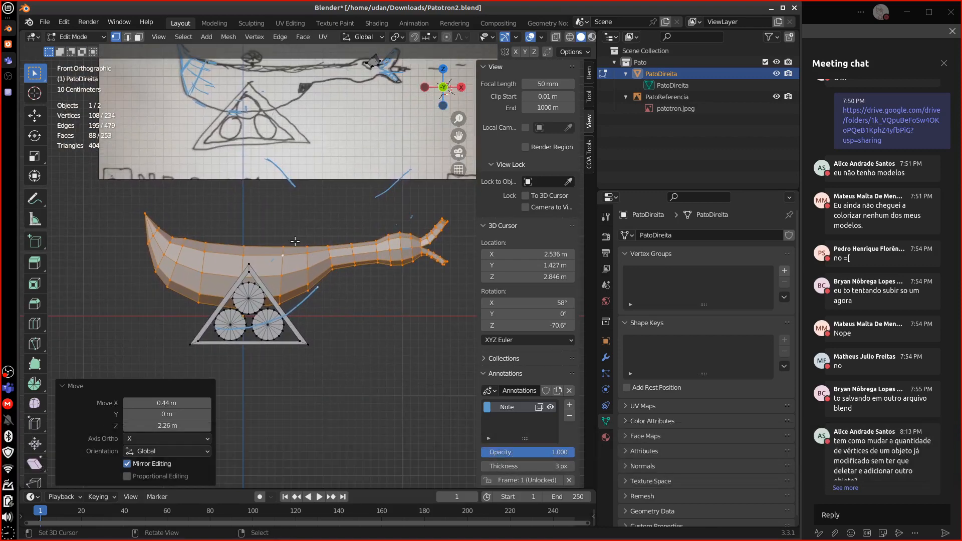
{"action": "key", "text": "KP_7"}
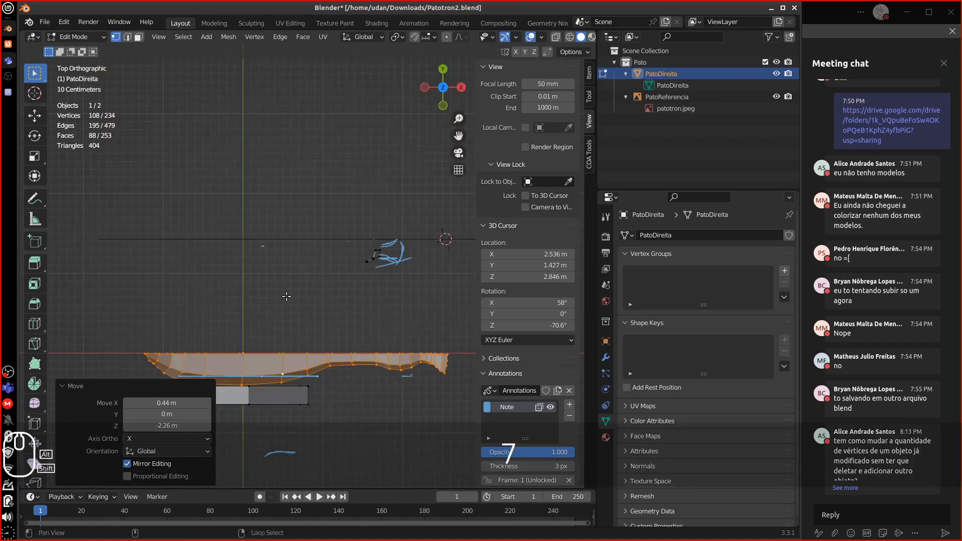
{"action": "left_click_drag", "start_coordinate": [298, 338], "coordinate": [245, 259], "text": "alt+shift"}
{"action": "key", "text": "equal"}
{"action": "key", "text": "equal"}
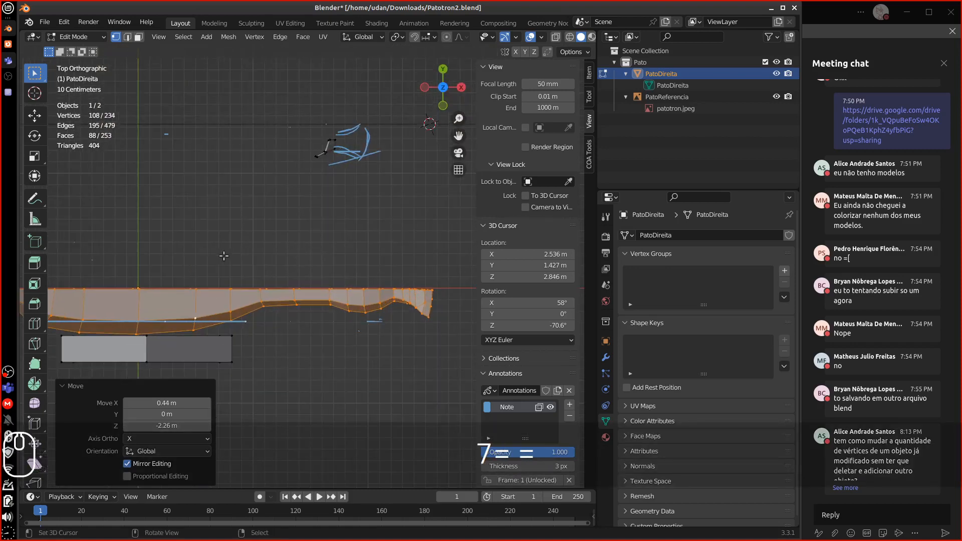
{"action": "middle_click_drag", "start_coordinate": [163, 271], "coordinate": [249, 239], "text": "shift"}
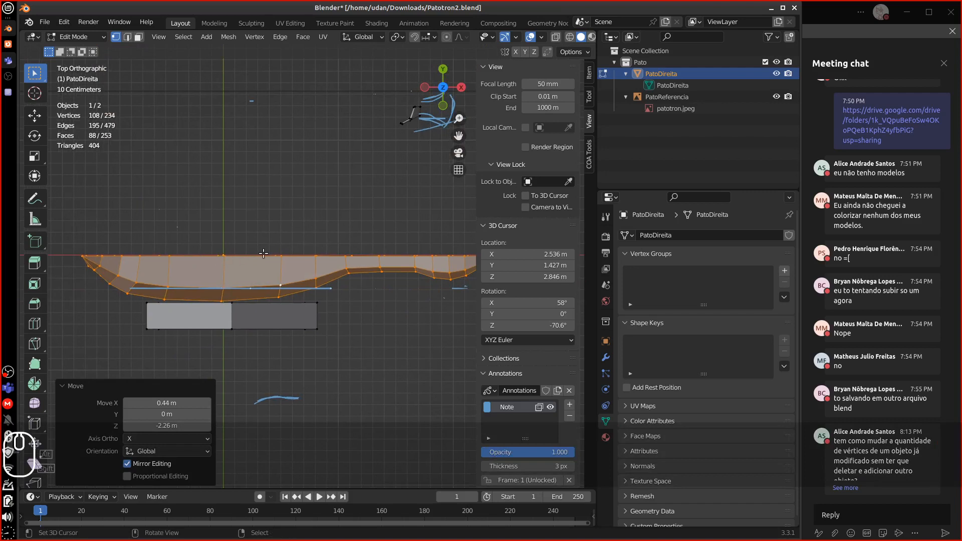
{"action": "left_click_drag", "start_coordinate": [476, 220], "coordinate": [571, 225]}
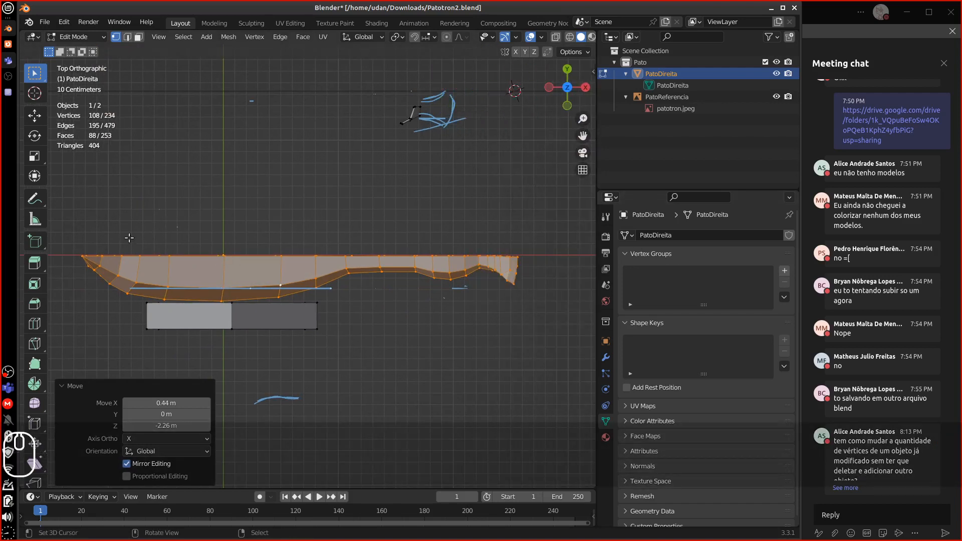
{"action": "left_click", "coordinate": [111, 231]}
{"action": "key", "text": "b"}
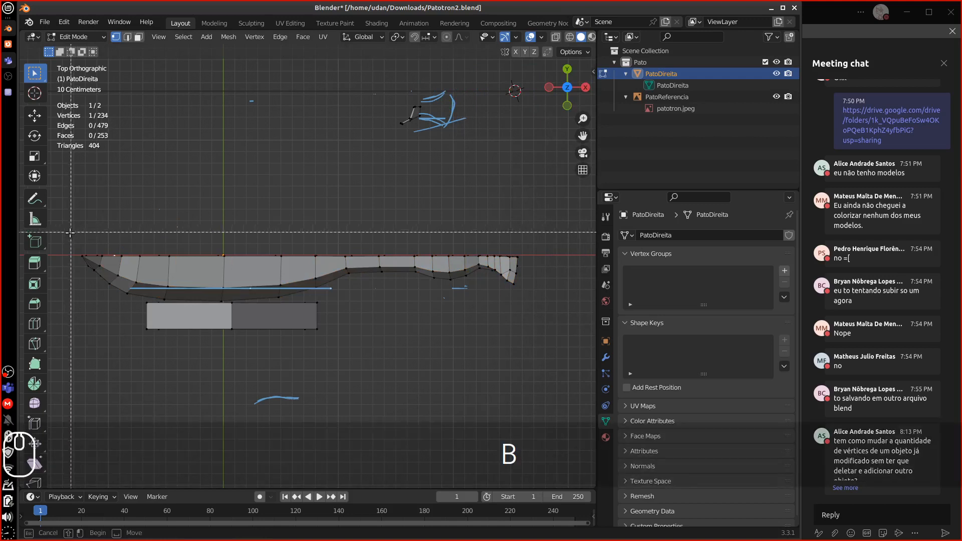
{"action": "left_click_drag", "start_coordinate": [68, 237], "coordinate": [537, 261]}
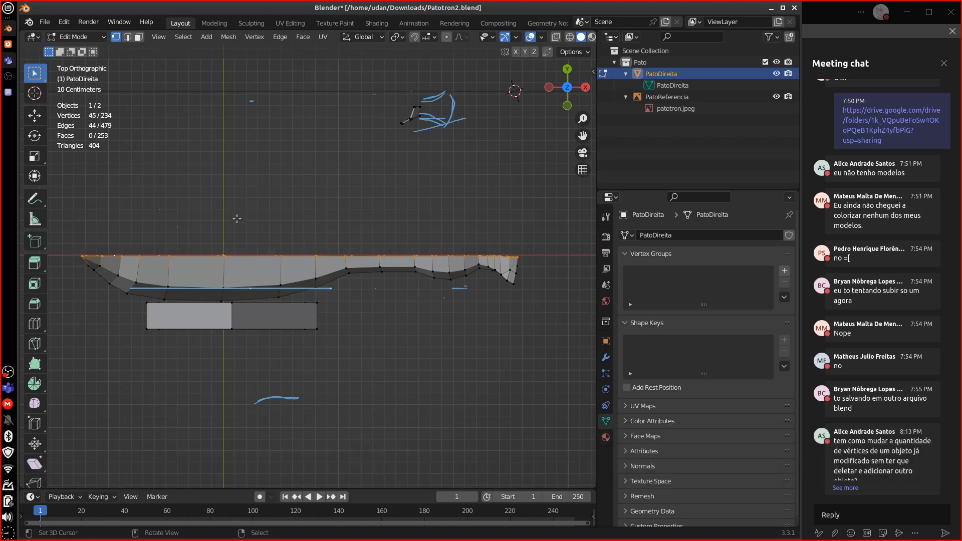
{"action": "key", "text": "d"}
{"action": "mouse_move", "coordinate": [219, 224]}
{"action": "left_mouse_down"}
{"action": "mouse_move", "coordinate": [219, 176]}
{"action": "mouse_move", "coordinate": [228, 186]}
{"action": "left_mouse_up"}
{"action": "right_click_drag", "start_coordinate": [224, 187], "coordinate": [216, 245]}
Flatten the selected open edge by scaling it to 0 along Y, and check it from the front, right and top views.
{"action": "key", "text": "s"}
{"action": "key", "text": "y"}
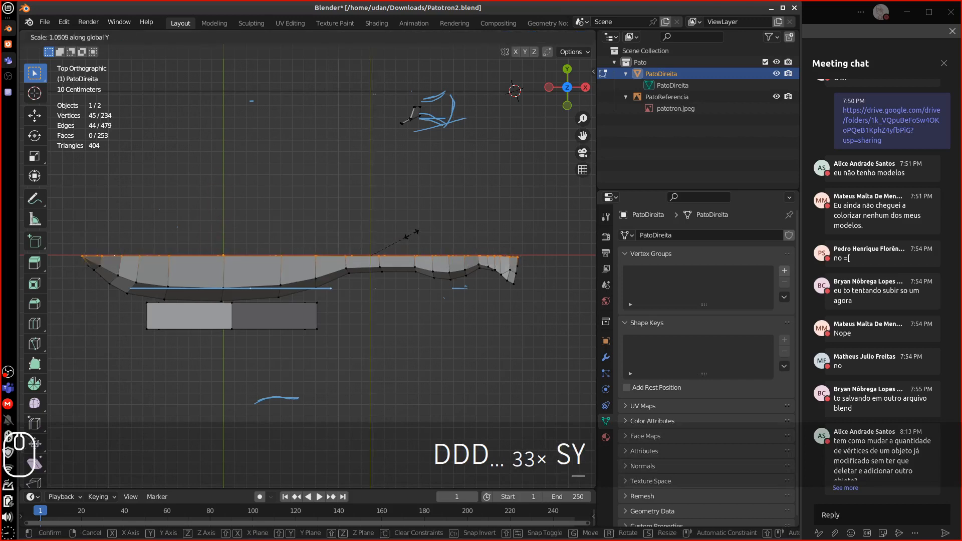
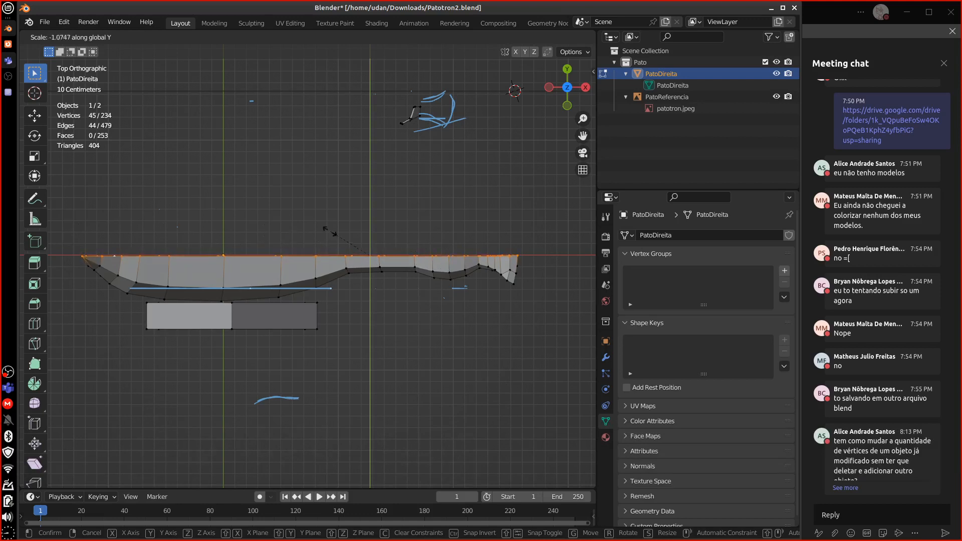
{"action": "type", "text": "0"}
{"action": "left_click", "coordinate": [422, 218]}
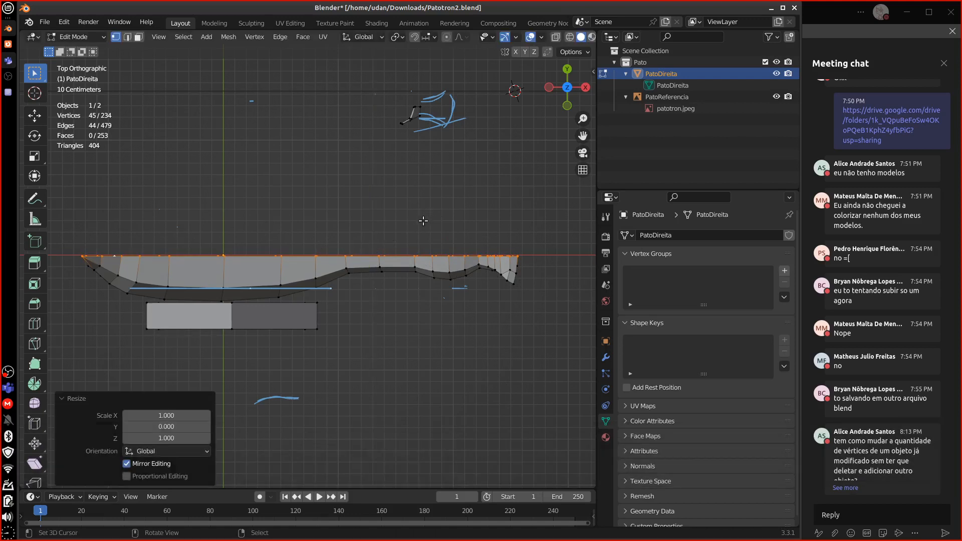
{"action": "key", "text": "KP_1"}
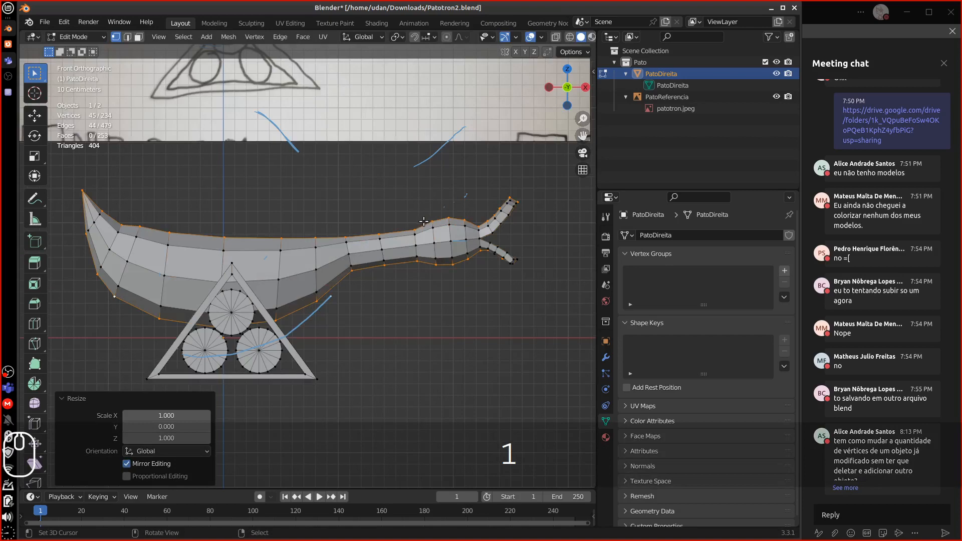
{"action": "key", "text": "KP_3"}
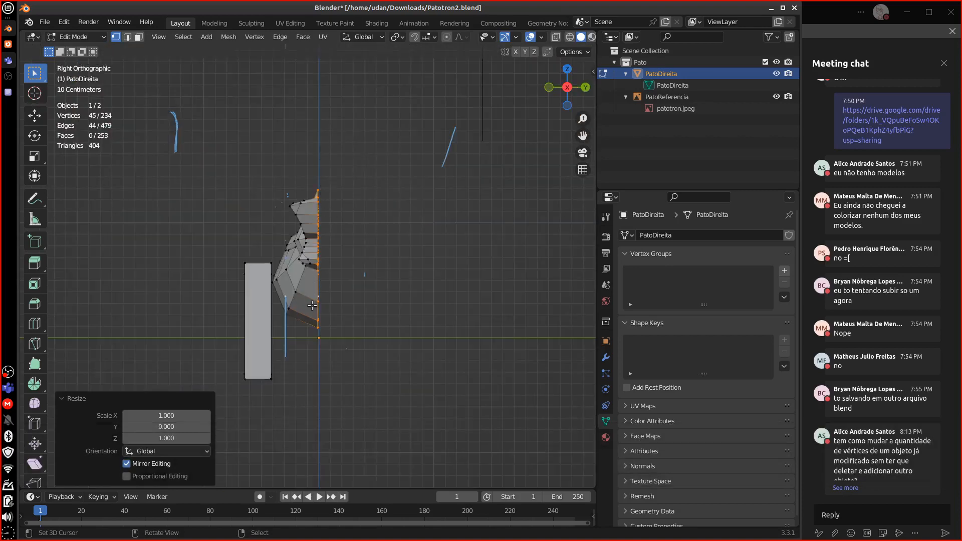
{"action": "key", "text": "KP_7"}
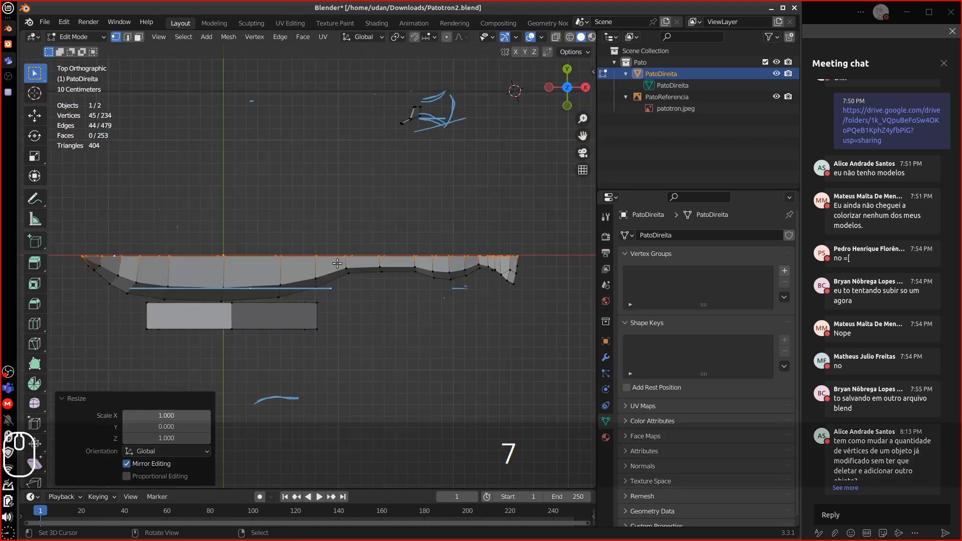
Select the whole linked half body and duplicate it with a 0.5 m offset in Y.
{"action": "left_click", "coordinate": [315, 278]}
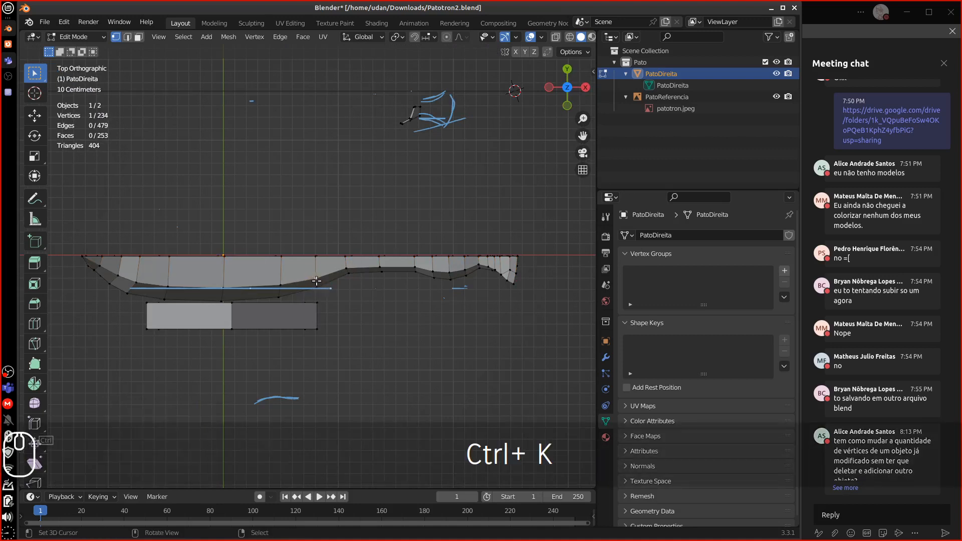
{"action": "left_click", "coordinate": [317, 302], "text": "shift"}
{"action": "key", "text": "ctrl+l"}
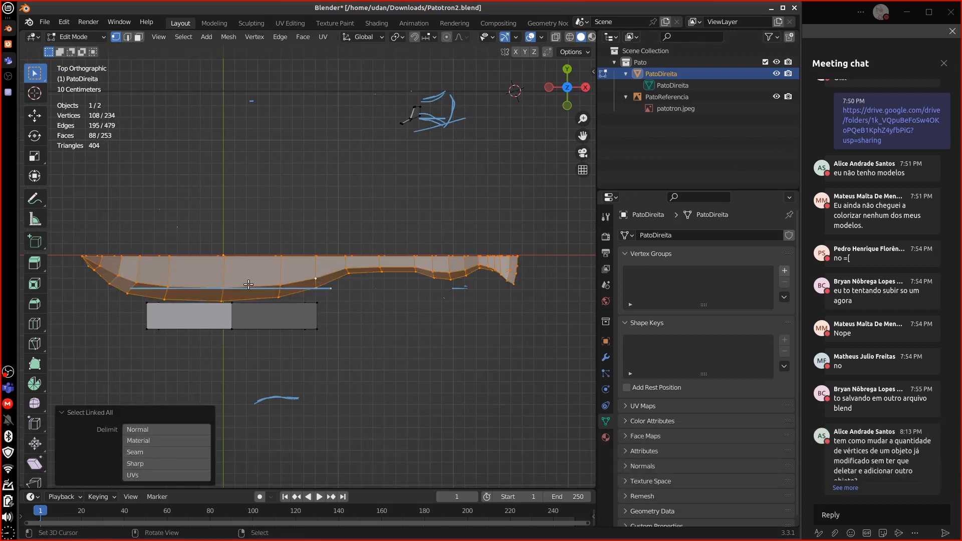
{"action": "key", "text": "shift+d"}
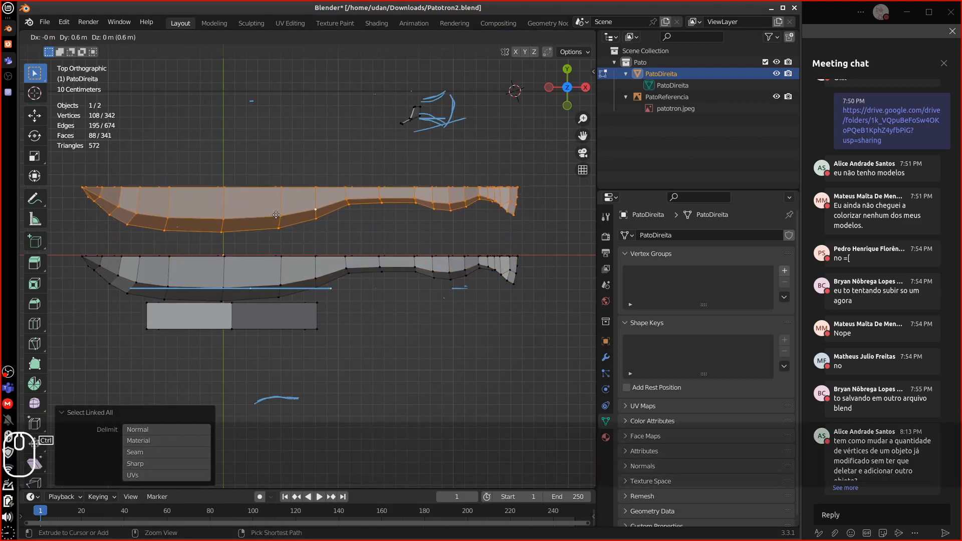
{"action": "left_click", "coordinate": [272, 224]}
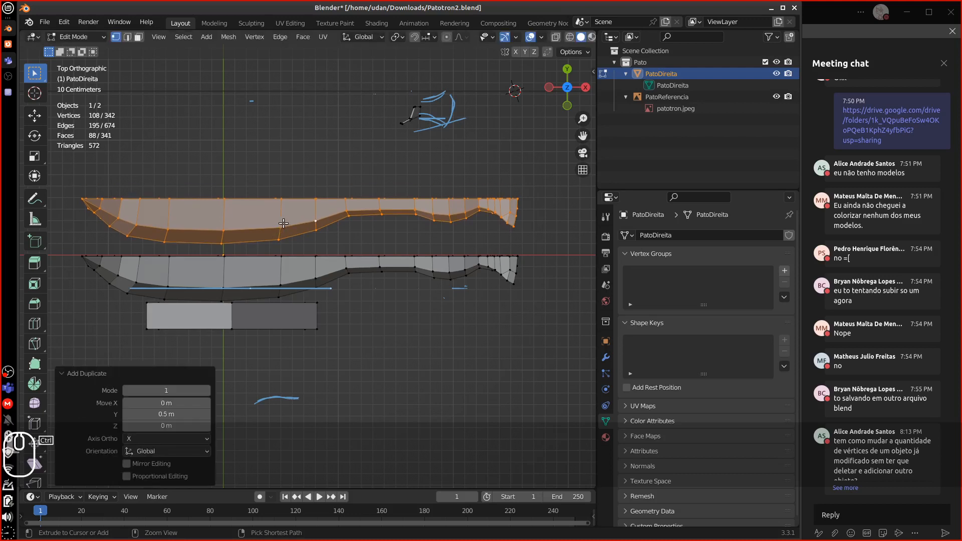
Mirror the duplicated half body by scaling it by -1 along the Y axis.
{"action": "key", "text": "s"}
{"action": "key", "text": "y"}
{"action": "key", "text": "minus"}
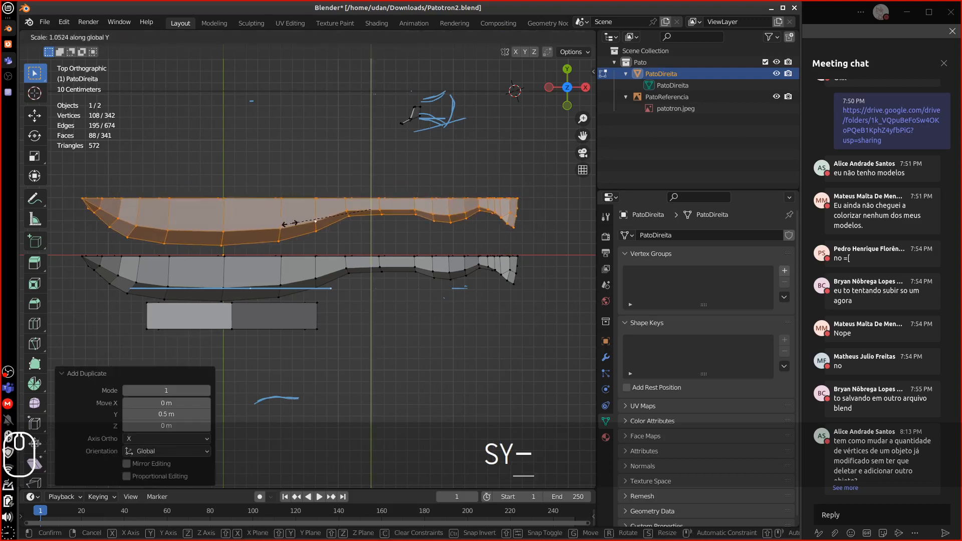
{"action": "key", "text": "1"}
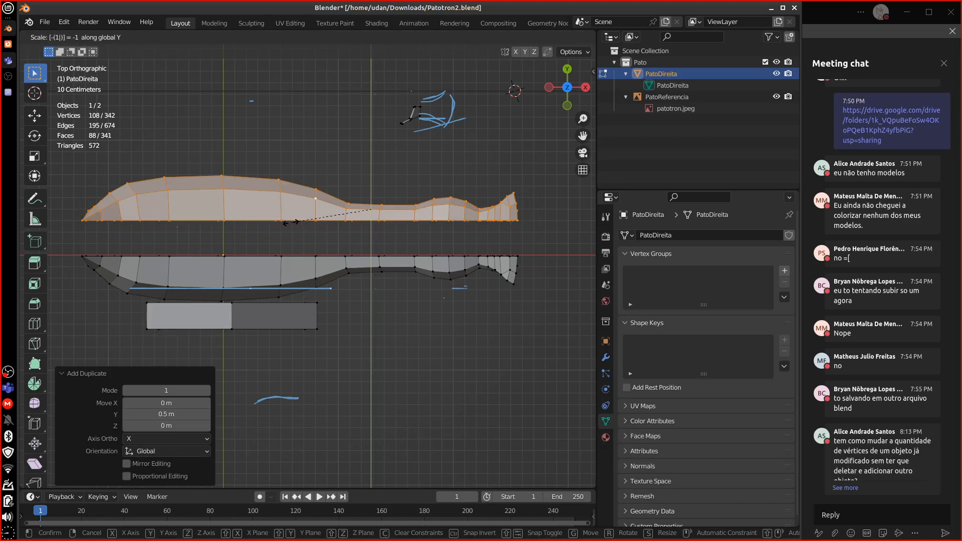
{"action": "key", "text": "Return"}
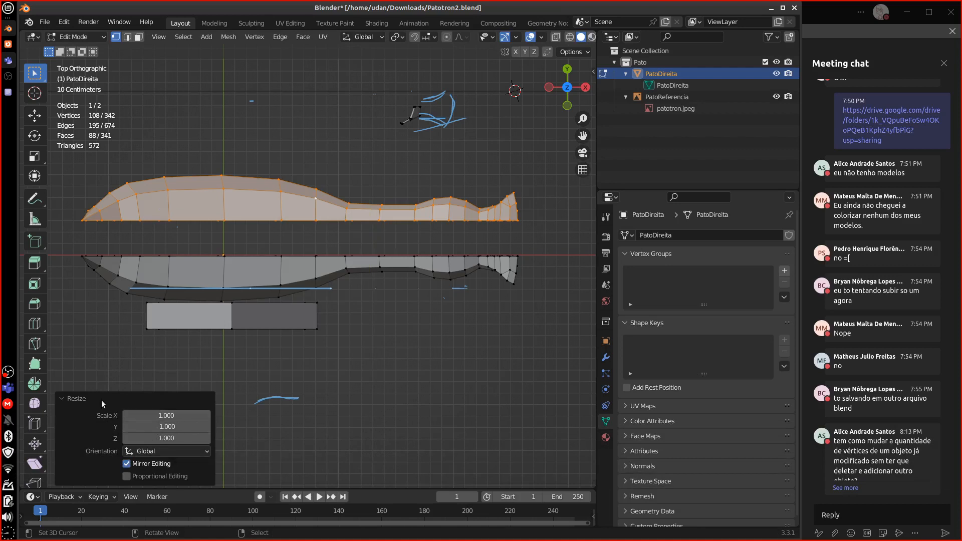
{"action": "left_click", "coordinate": [75, 398]}
Move the mirrored half about -0.305 m along Y so that its flat edge meets the original half.
{"action": "key", "text": "g"}
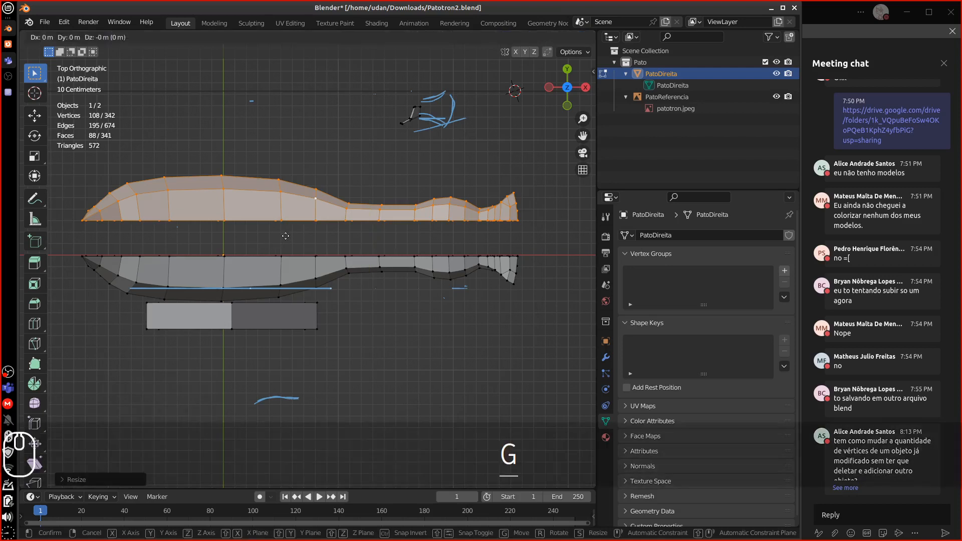
{"action": "key", "text": "y"}
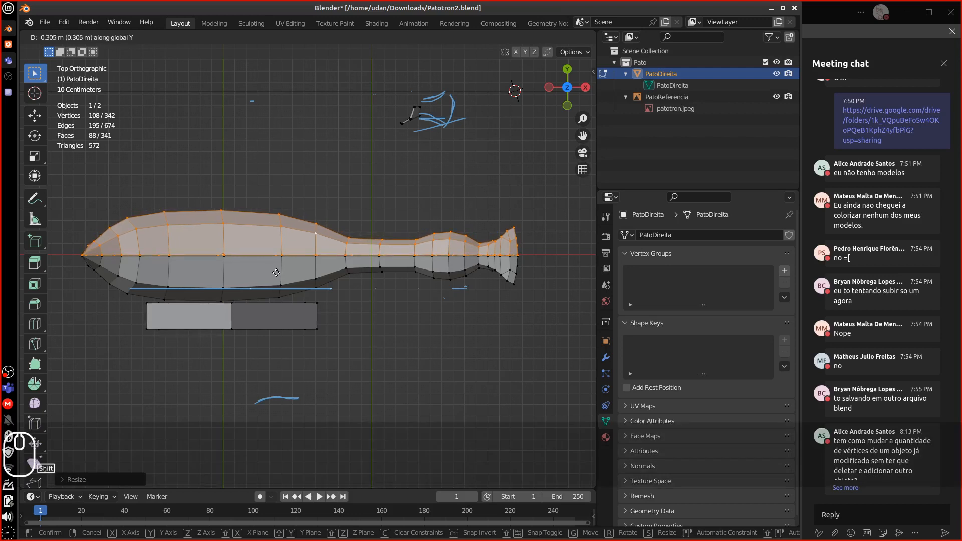
{"action": "left_click", "coordinate": [275, 273]}
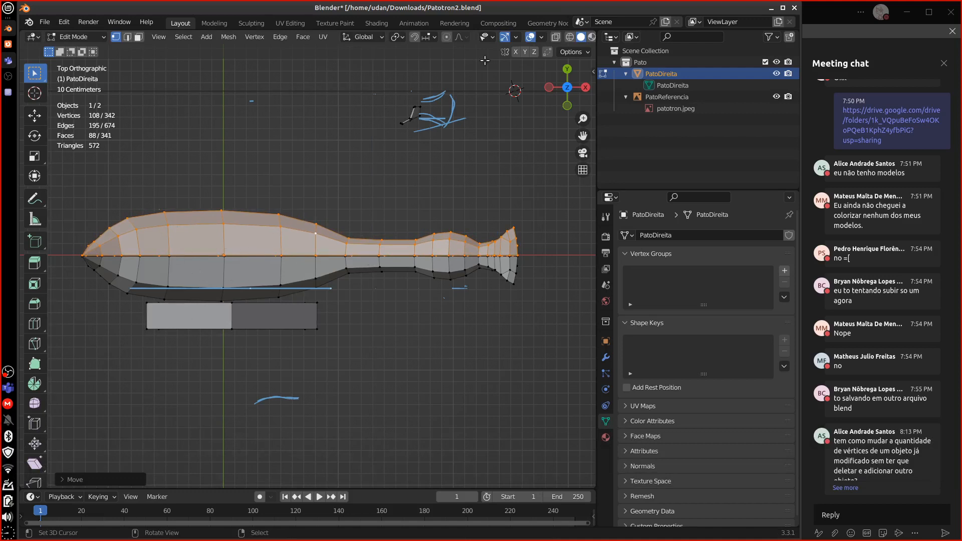
Turn on X-ray, select the centre seam vertices of both halves and scale them to 0 along Y.
{"action": "left_click", "coordinate": [555, 39]}
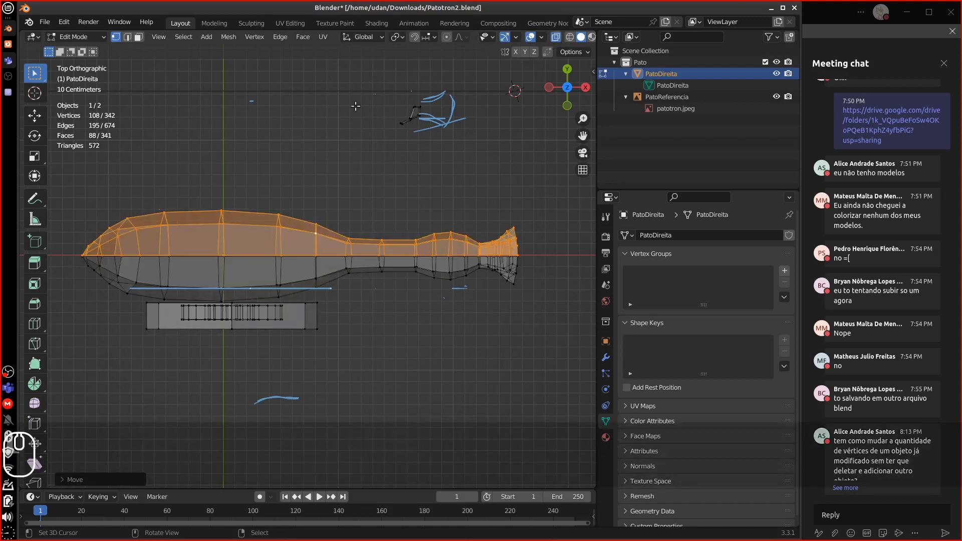
{"action": "left_click", "coordinate": [97, 231]}
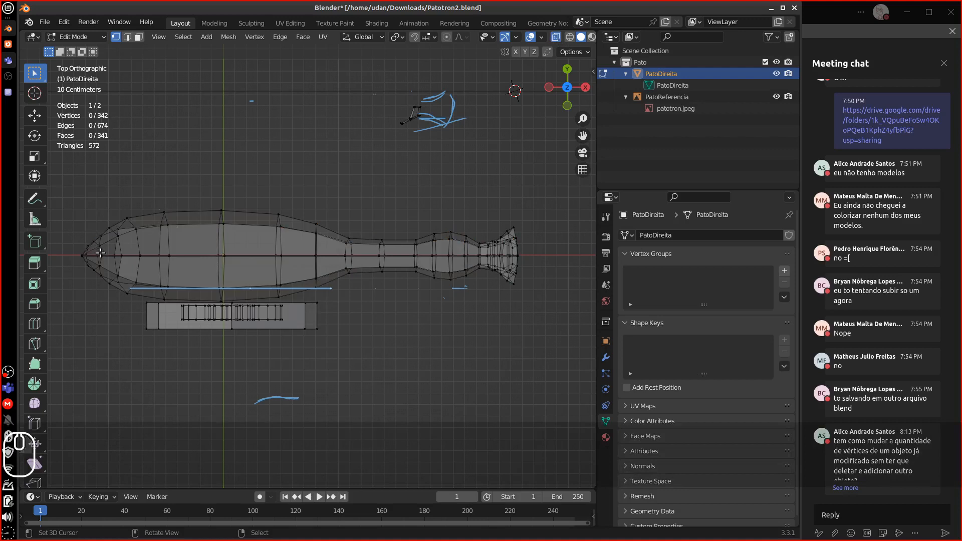
{"action": "key", "text": "b"}
{"action": "left_click_drag", "start_coordinate": [69, 253], "coordinate": [537, 257]}
{"action": "key", "text": "s"}
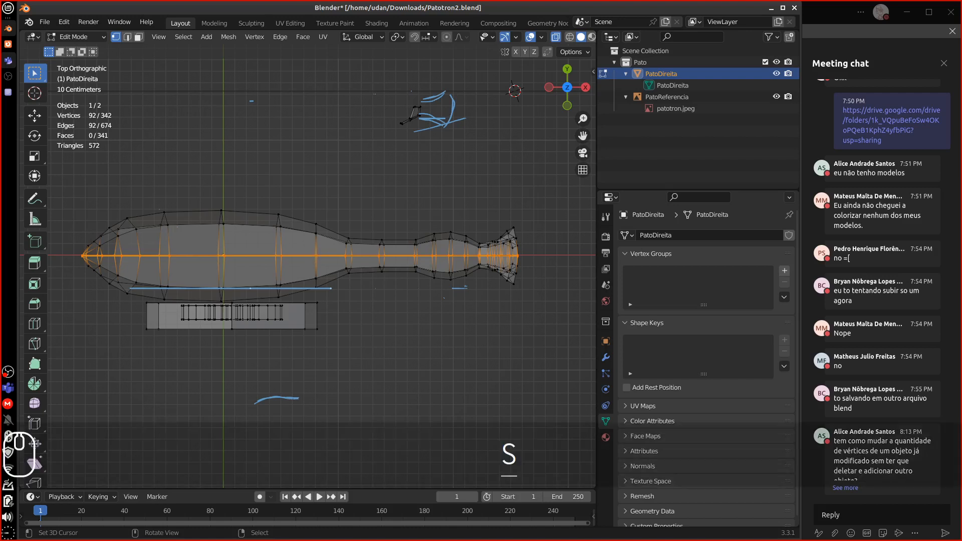
{"action": "key", "text": "y"}
{"action": "key", "text": "o"}
{"action": "left_click", "coordinate": [318, 251]}
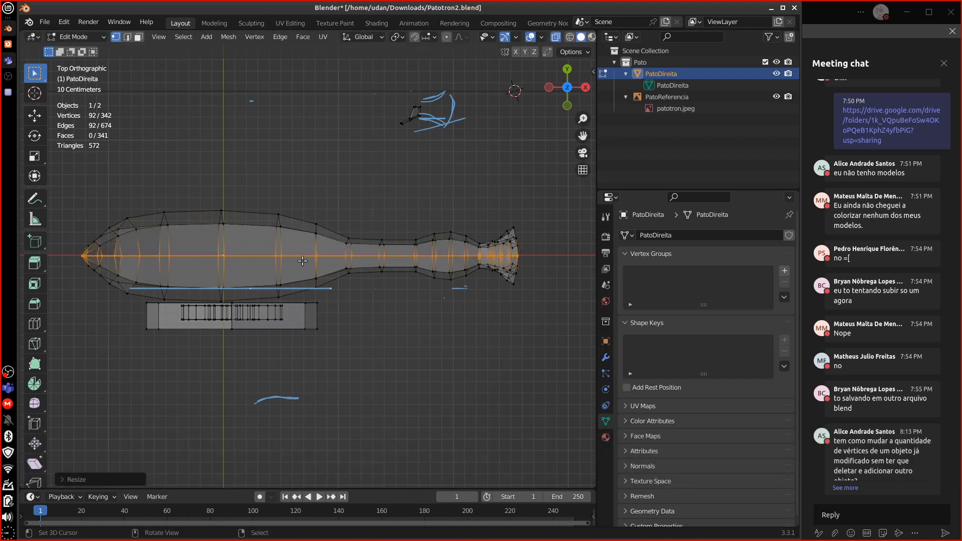
Select all geometry linked to both body halves and merge their vertices by distance.
{"action": "key", "text": "ctrl+l"}
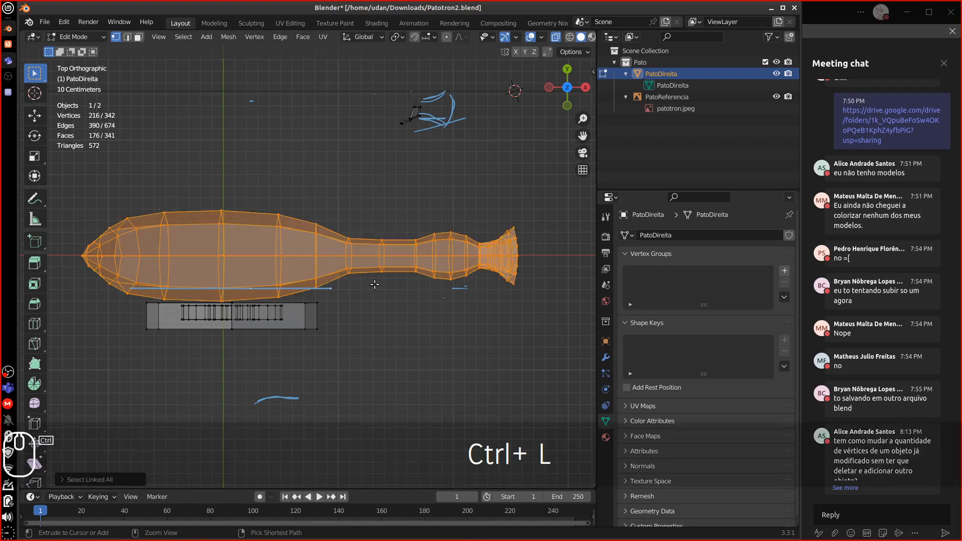
{"action": "key", "text": "m"}
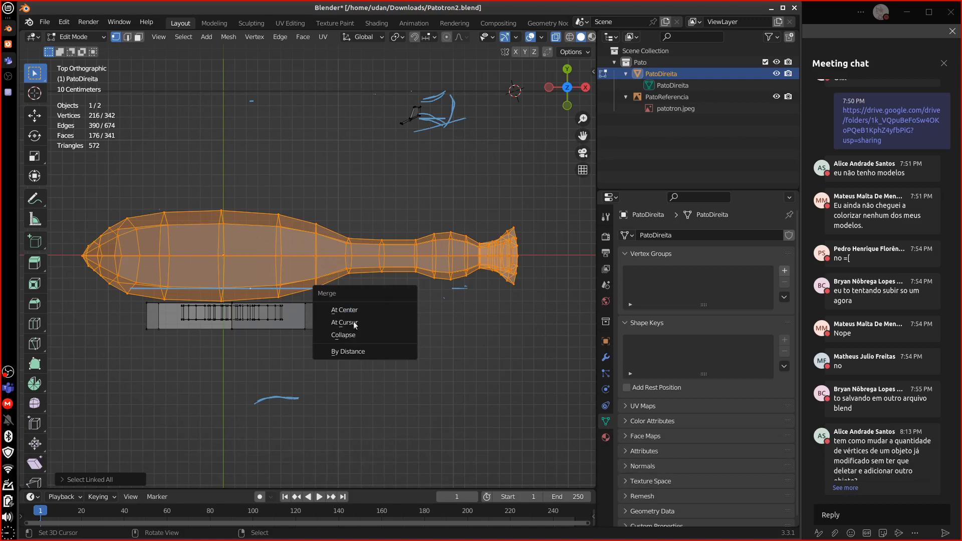
{"action": "left_click", "coordinate": [350, 352]}
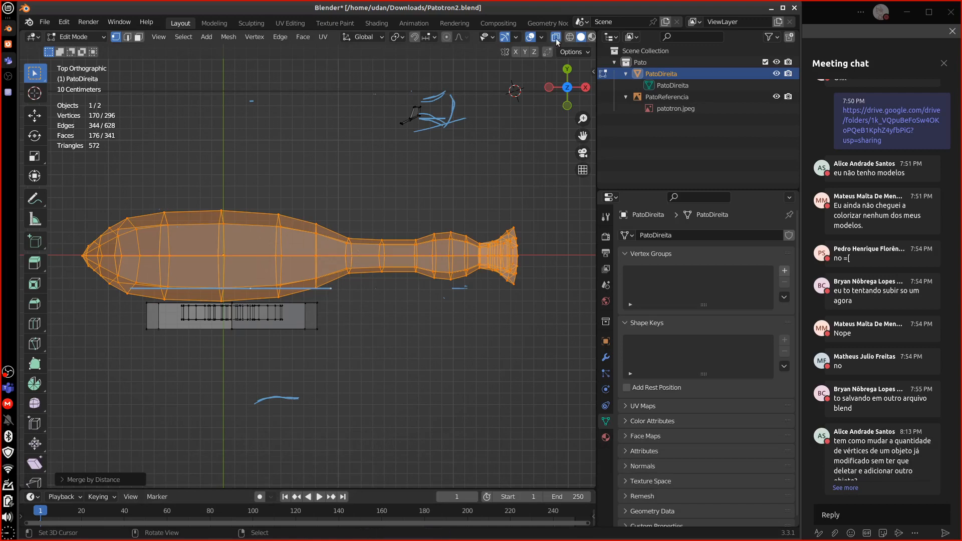
Select all geometry linked to the merged duck body and erase the stray blue annotation strokes around it.
{"action": "left_click", "coordinate": [400, 239]}
{"action": "key", "text": "ctrl+l"}
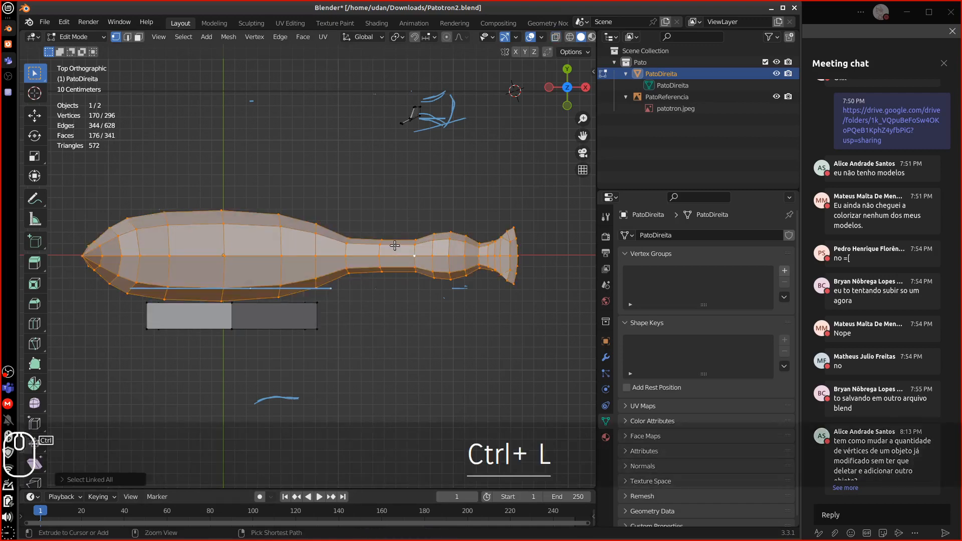
{"action": "middle_click_drag", "start_coordinate": [399, 240], "coordinate": [300, 187]}
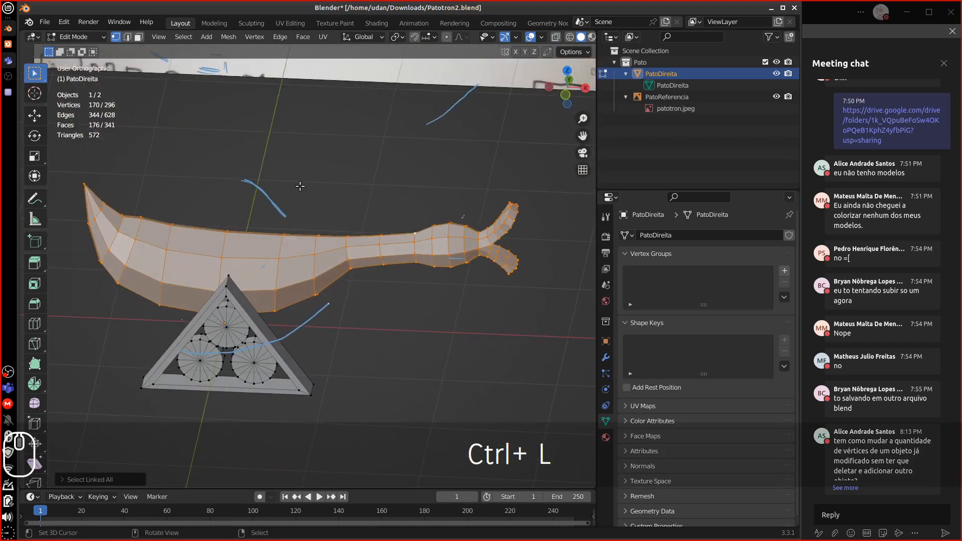
{"action": "key", "text": "d"}
{"action": "mouse_move", "coordinate": [271, 310]}
{"action": "right_mouse_down"}
{"action": "mouse_move", "coordinate": [251, 332]}
{"action": "mouse_move", "coordinate": [274, 173]}
{"action": "right_mouse_up"}
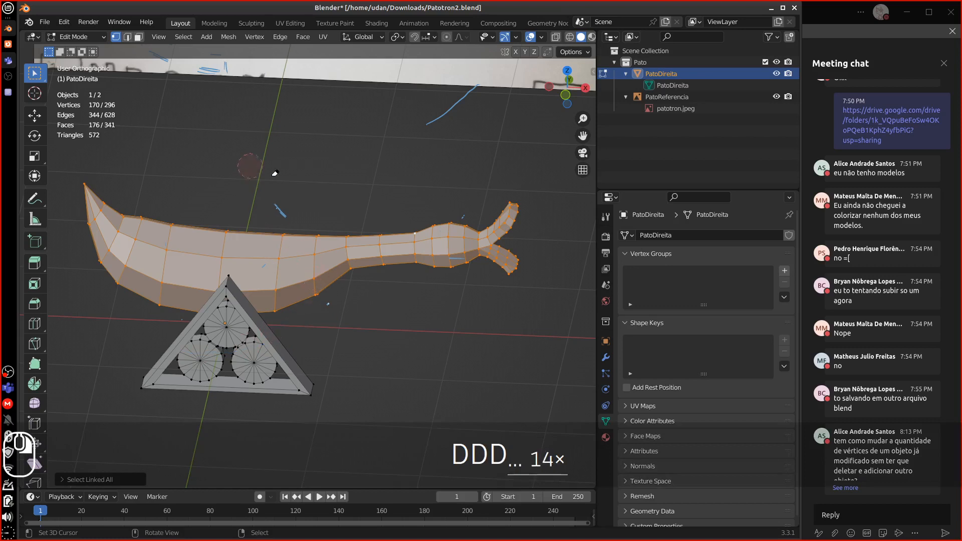
{"action": "mouse_move", "coordinate": [348, 210]}
{"action": "right_mouse_down"}
{"action": "mouse_move", "coordinate": [514, 94]}
{"action": "mouse_move", "coordinate": [441, 203]}
{"action": "mouse_move", "coordinate": [362, 272]}
{"action": "mouse_move", "coordinate": [327, 281]}
{"action": "right_mouse_up"}
Turn on the Face Orientation overlay to display the direction of the mesh normals.
{"action": "left_click", "coordinate": [542, 38]}
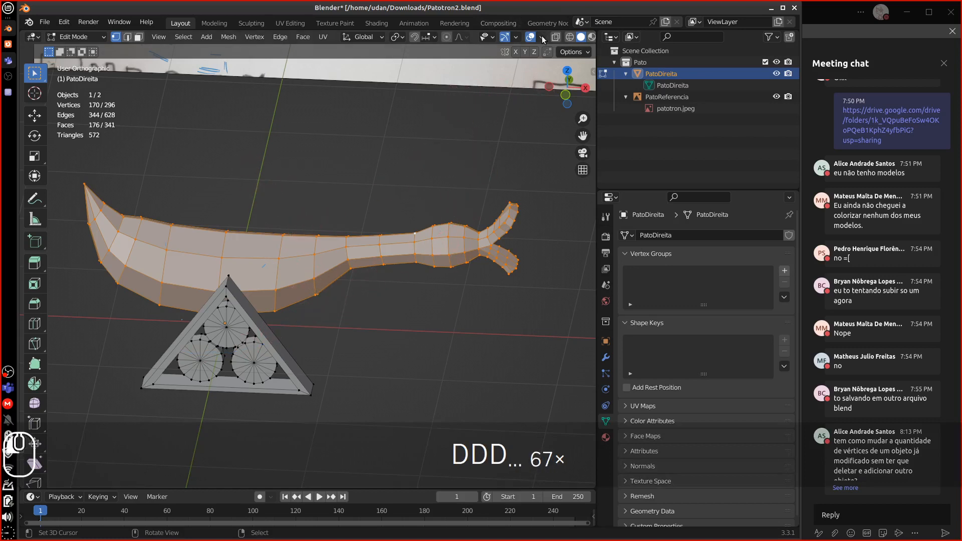
{"action": "middle_click_drag", "start_coordinate": [554, 40], "coordinate": [421, 40]}
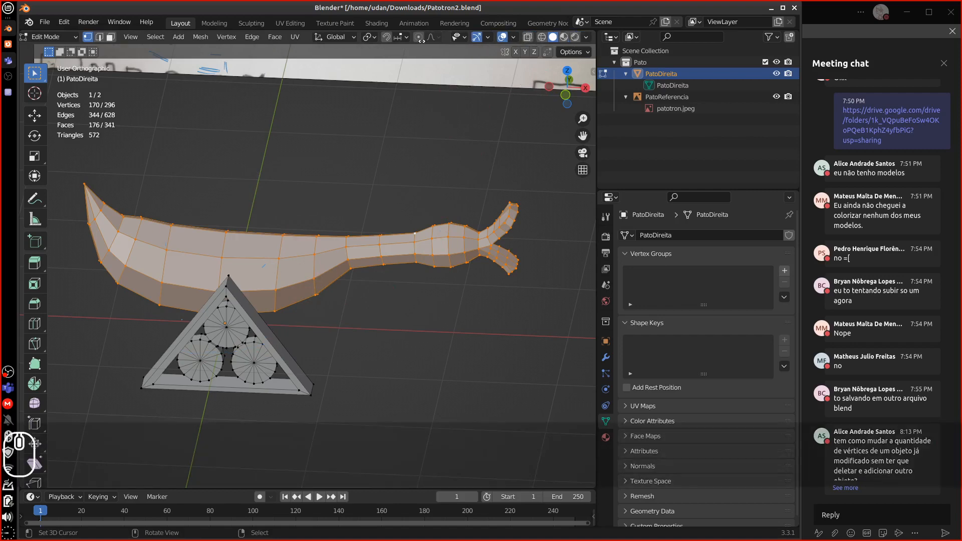
{"action": "left_click", "coordinate": [513, 38]}
{"action": "left_click", "coordinate": [443, 252]}
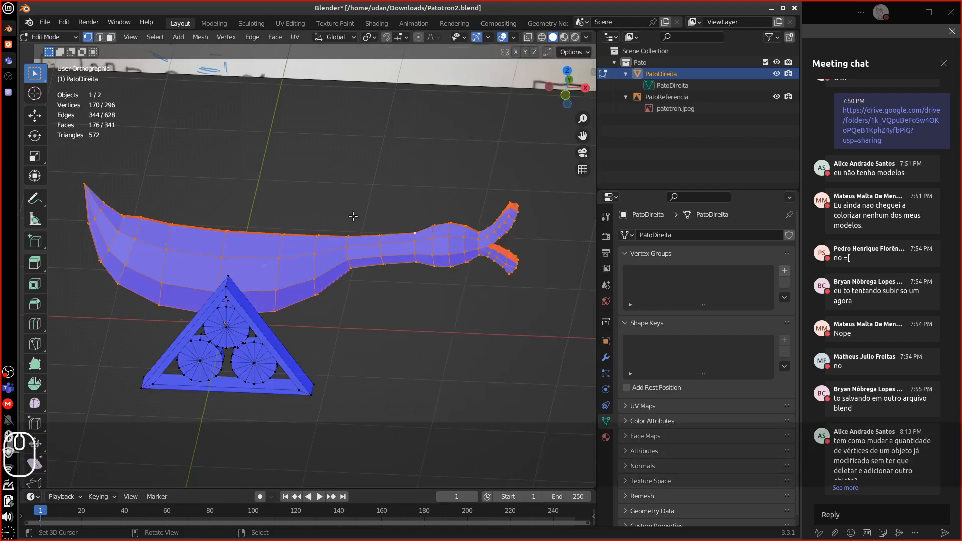
Select all geometry linked to the duck body and recalculate its normals to face outside.
{"action": "middle_click_drag", "start_coordinate": [350, 240], "coordinate": [299, 170]}
{"action": "left_click", "coordinate": [300, 204]}
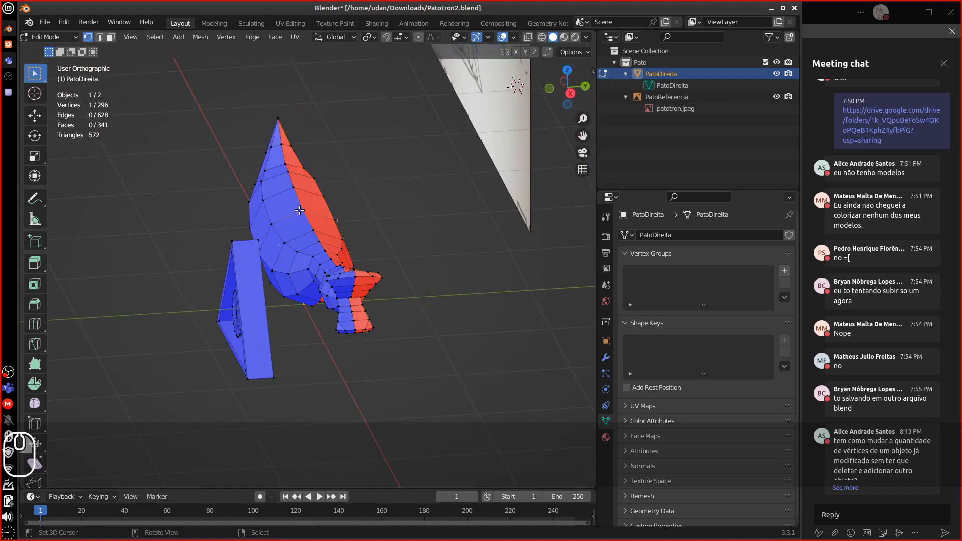
{"action": "key", "text": "ctrl+l"}
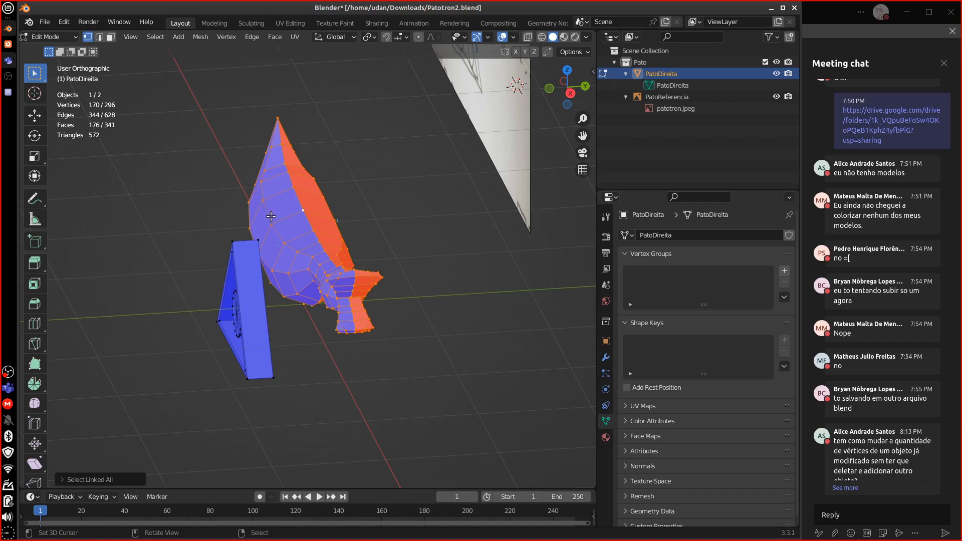
{"action": "middle_click_drag", "start_coordinate": [234, 85], "coordinate": [256, 75]}
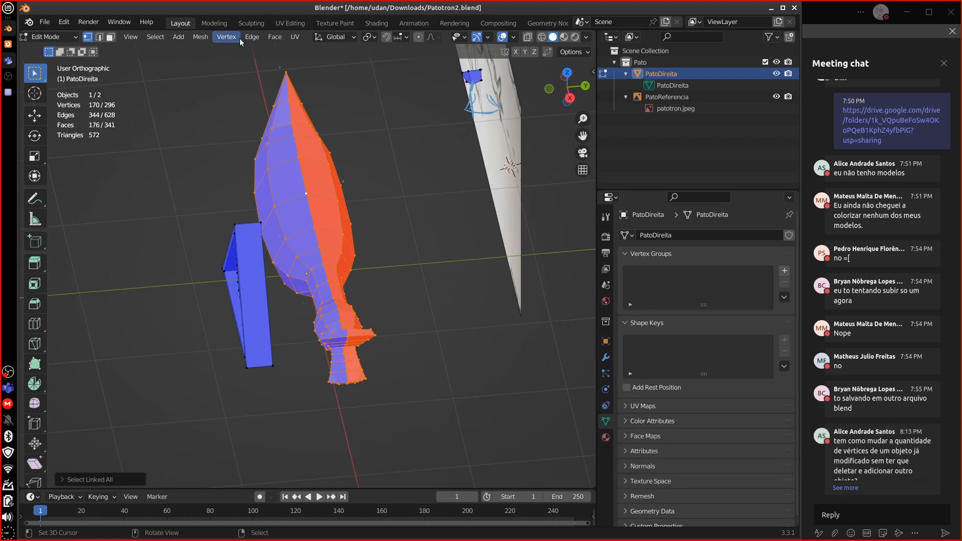
{"action": "left_click", "coordinate": [200, 37]}
{"action": "mouse_move", "coordinate": [222, 225]}
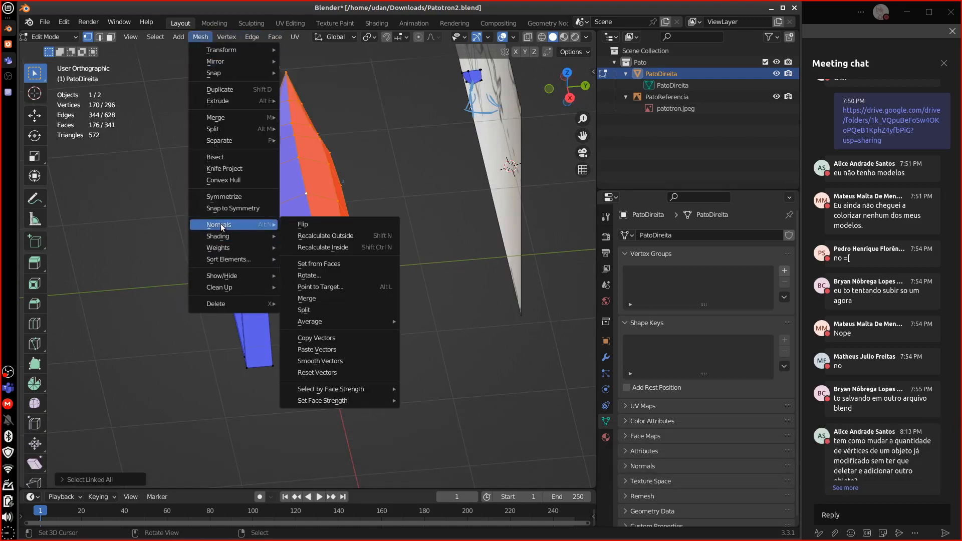
{"action": "left_click", "coordinate": [323, 236]}
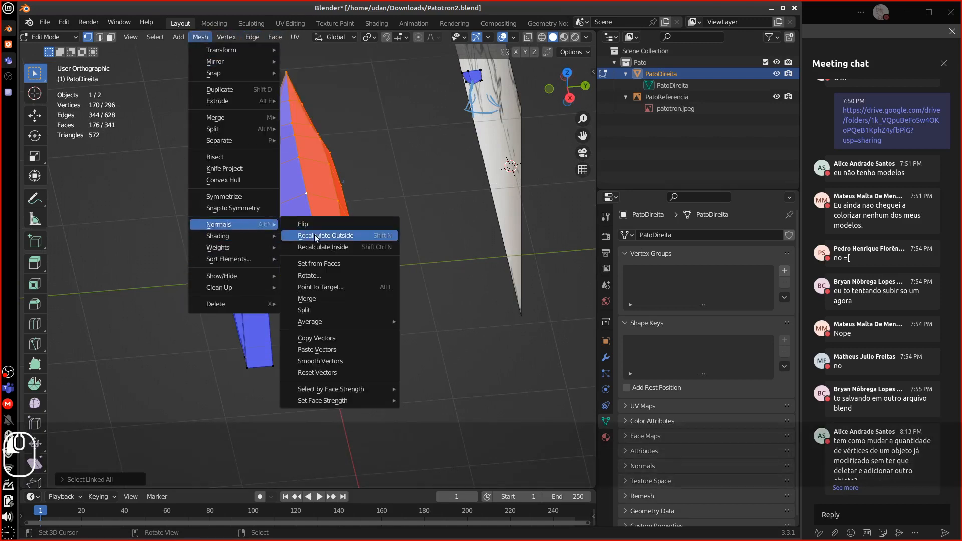
Select all linked geometry of the triangular frame and its three wheels.
{"action": "middle_click_drag", "start_coordinate": [262, 183], "coordinate": [220, 359]}
{"action": "left_click", "coordinate": [219, 355]}
{"action": "left_click", "coordinate": [215, 340], "text": "shift"}
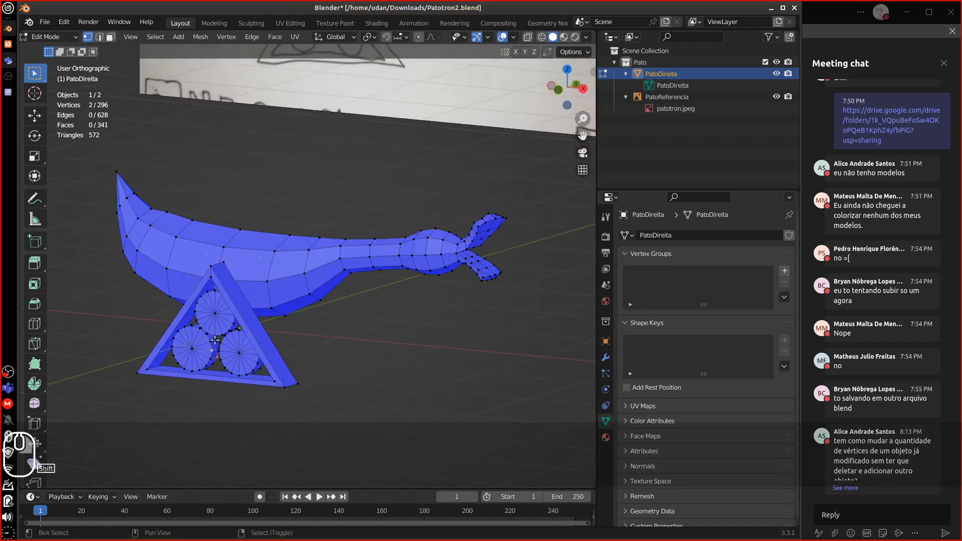
{"action": "left_click", "coordinate": [273, 383], "text": "shift"}
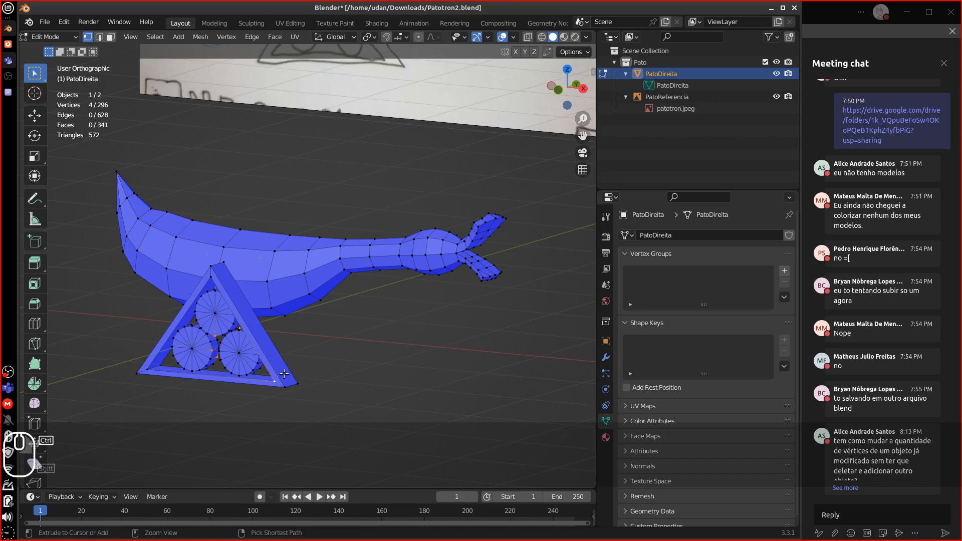
{"action": "key", "text": "ctrl+l"}
{"action": "left_click", "coordinate": [239, 353], "text": "shift"}
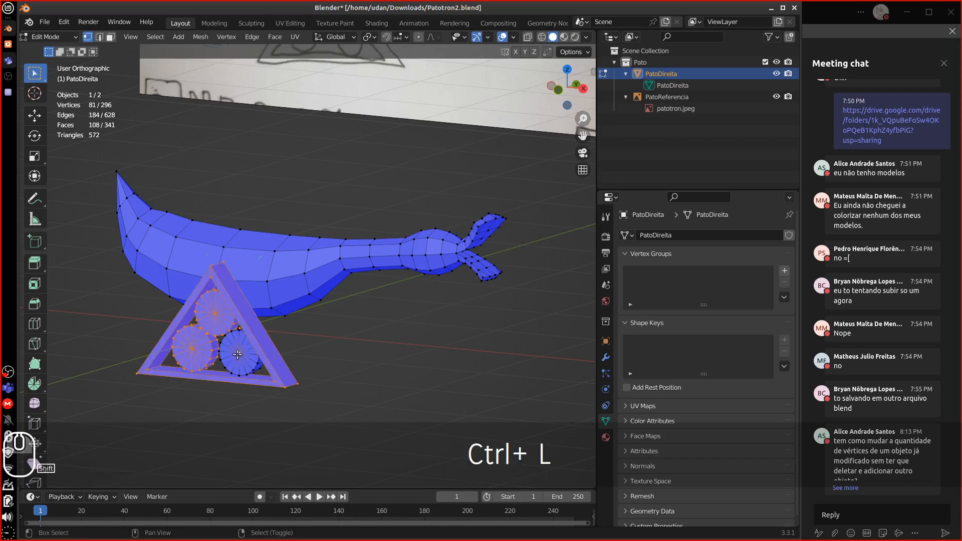
{"action": "key", "text": "ctrl+l"}
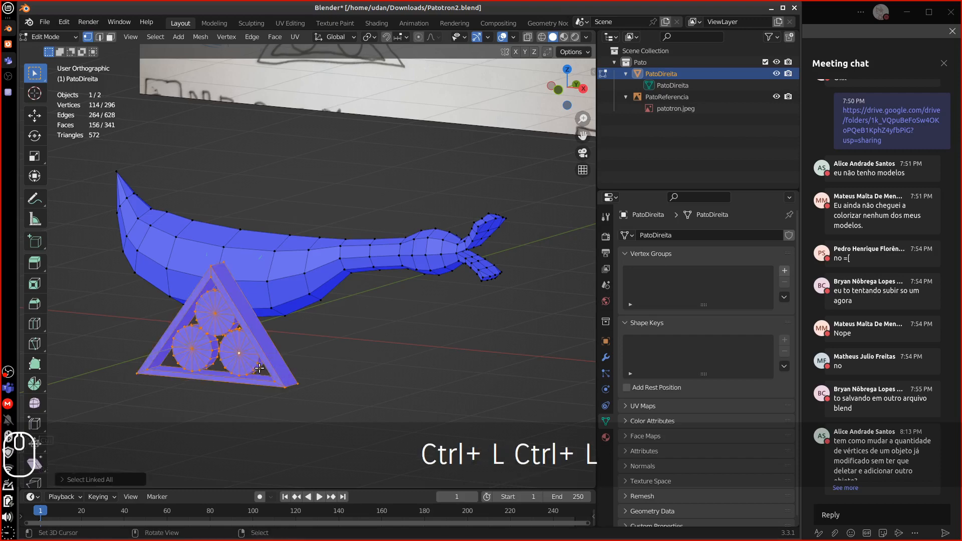
Duplicate the wheel base along the Y axis and place the copy on the opposite side of the body.
{"action": "key", "text": "KP_7"}
{"action": "key", "text": "shift+d"}
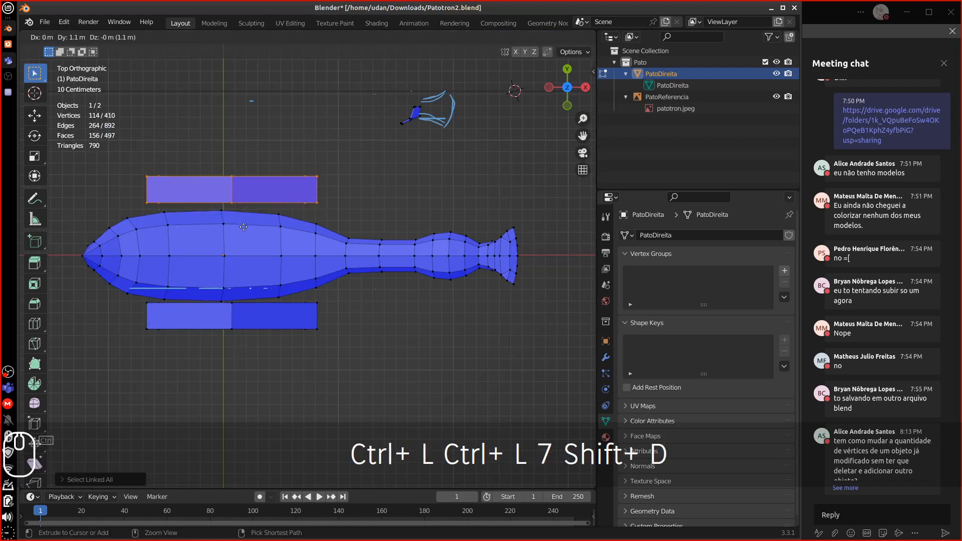
{"action": "key", "text": "y"}
{"action": "left_click", "coordinate": [241, 240]}
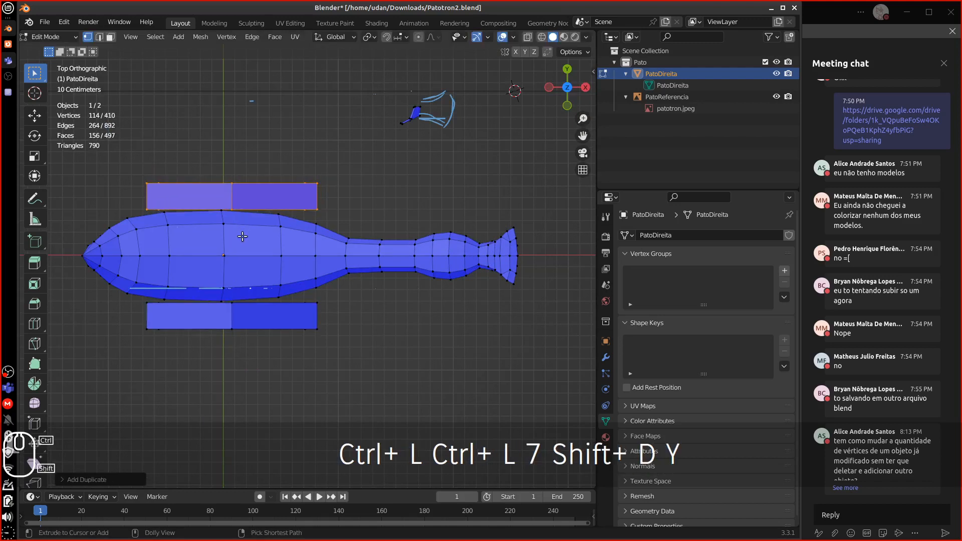
{"action": "middle_click_drag", "start_coordinate": [241, 241], "coordinate": [320, 239]}
{"action": "key", "text": "KP_7"}
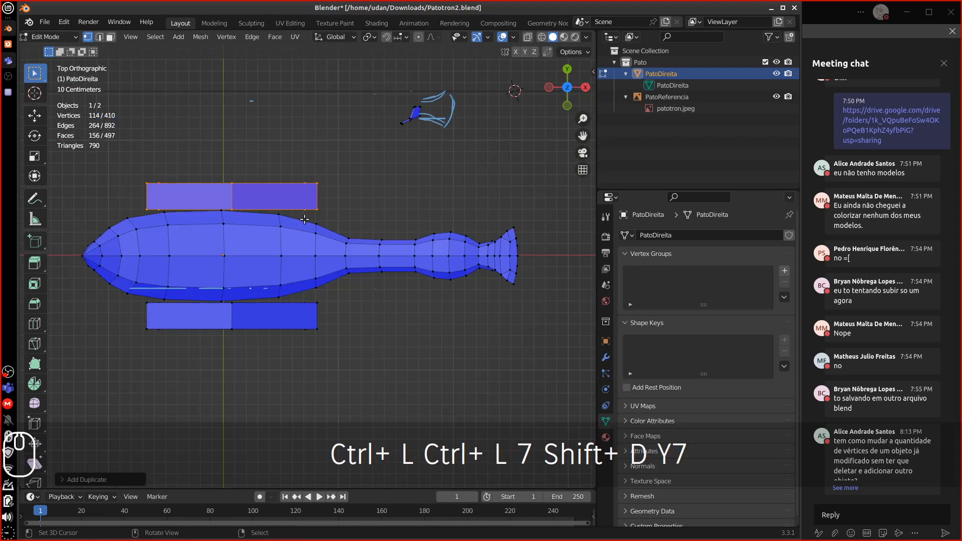
Mirror the duplicated wheel base by scaling it by -1 along the Y axis.
{"action": "key", "text": "r"}
{"action": "key", "text": "Escape"}
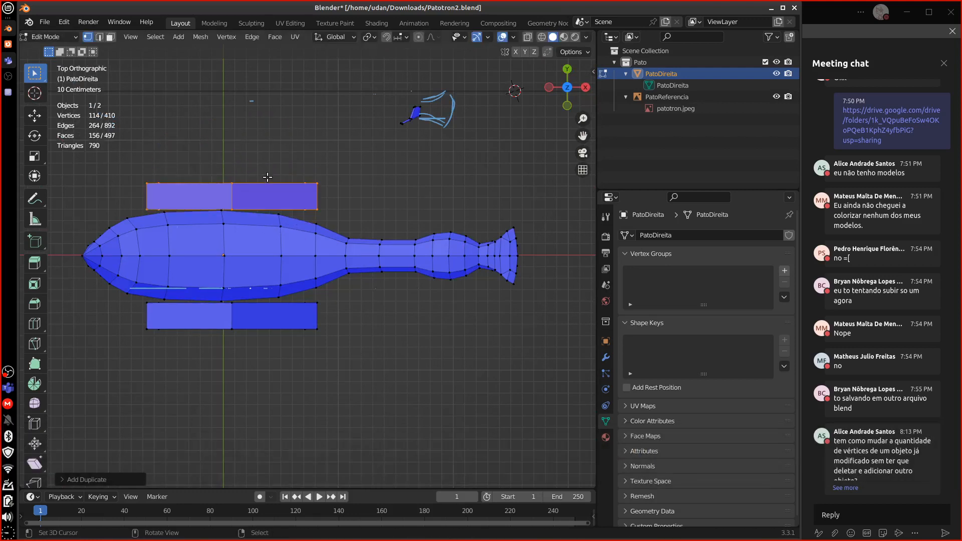
{"action": "key", "text": "s"}
{"action": "key", "text": "y"}
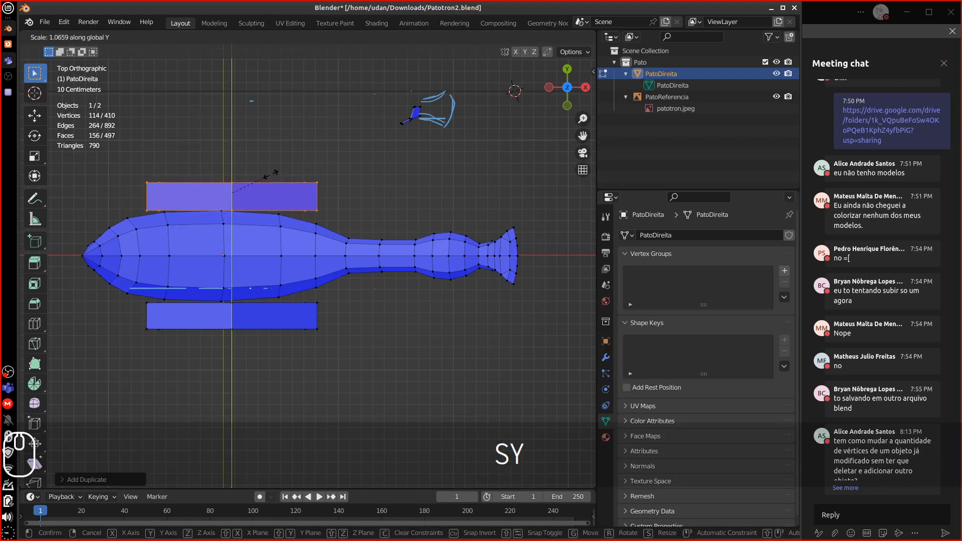
{"action": "key", "text": "minus"}
{"action": "key", "text": "1"}
{"action": "left_click", "coordinate": [260, 173]}
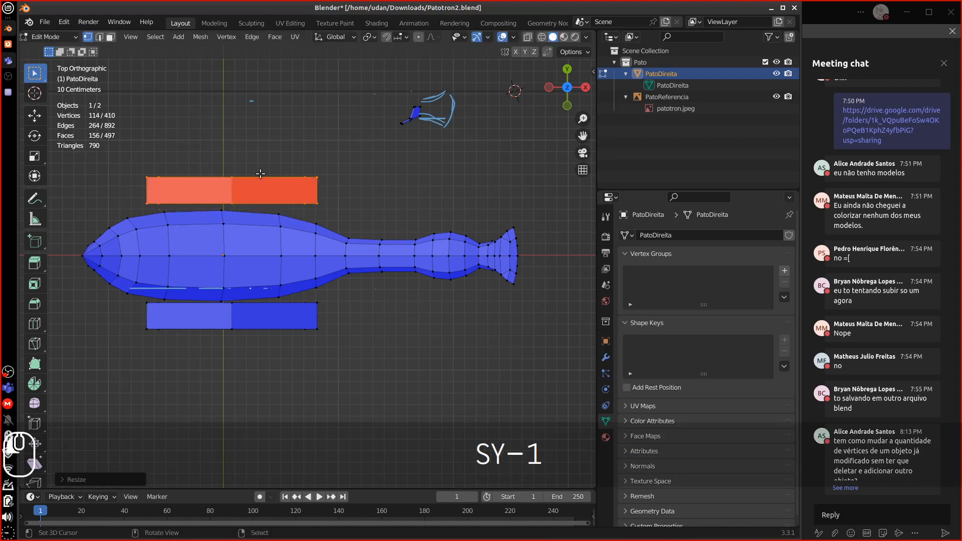
Recalculate the mirrored wheel base's normals to face outside.
{"action": "left_click", "coordinate": [205, 37]}
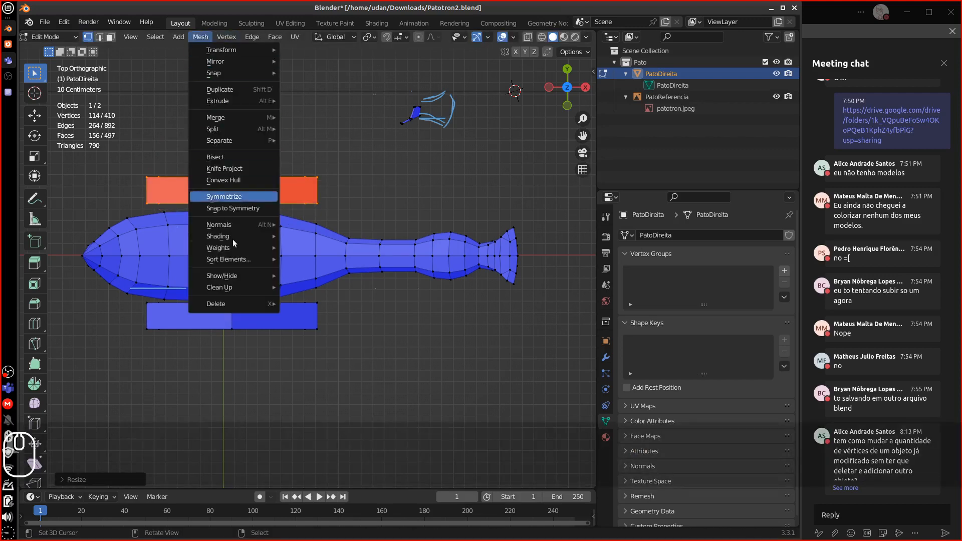
{"action": "mouse_move", "coordinate": [243, 226]}
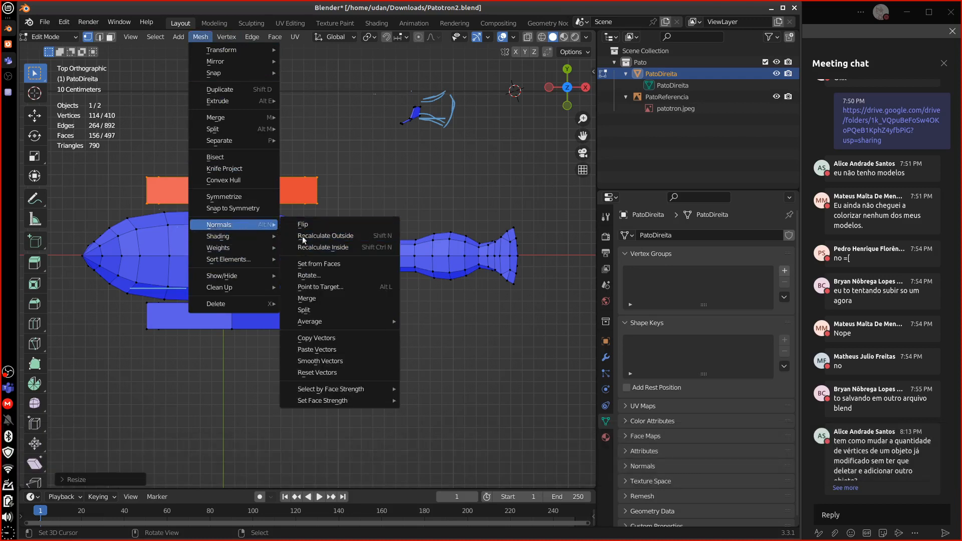
{"action": "left_click", "coordinate": [305, 236]}
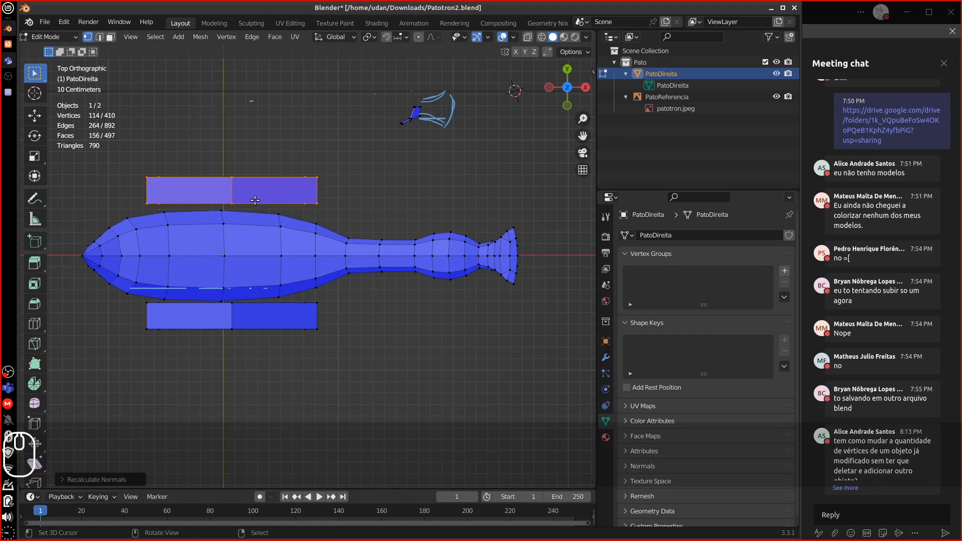
Move the mirrored wheel base about -0.05 m along Y so that it sits close to the body.
{"action": "key", "text": "g"}
{"action": "key", "text": "y"}
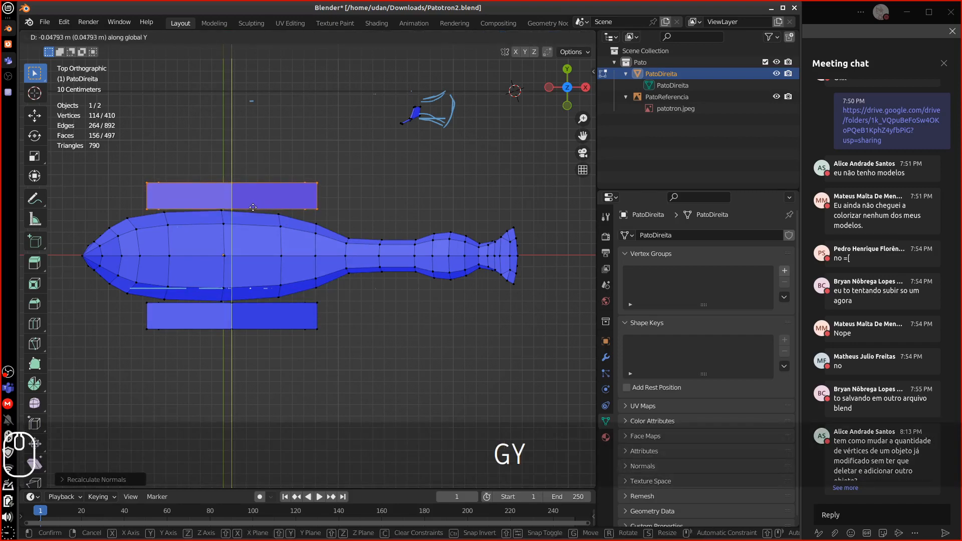
{"action": "left_click", "coordinate": [261, 209]}
{"action": "middle_click_drag", "start_coordinate": [265, 210], "coordinate": [299, 226]}
In front view, erase the annotation strokes on the sketch's tail and draw three near-vertical annotation lines across the duck's mid-body.
{"action": "key", "text": "Tab"}
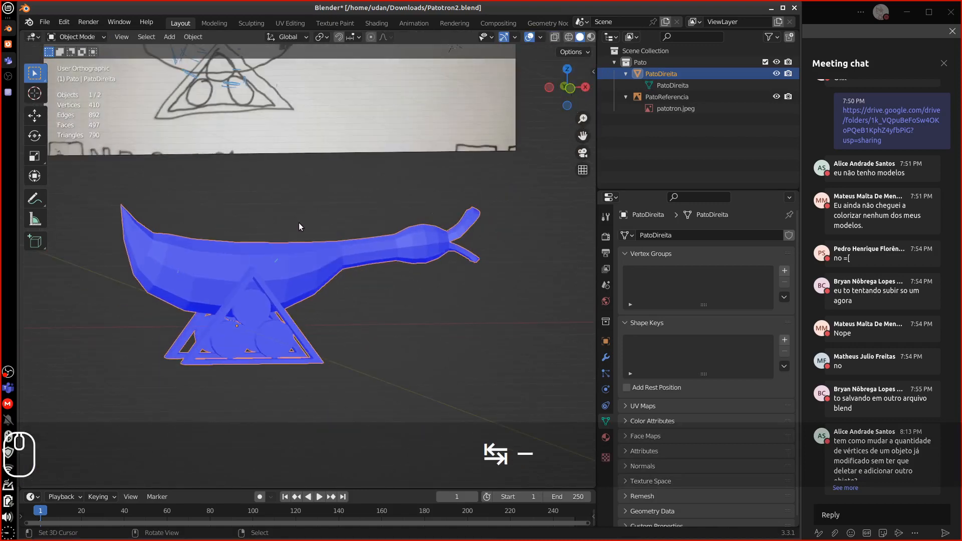
{"action": "key", "text": "KP_1"}
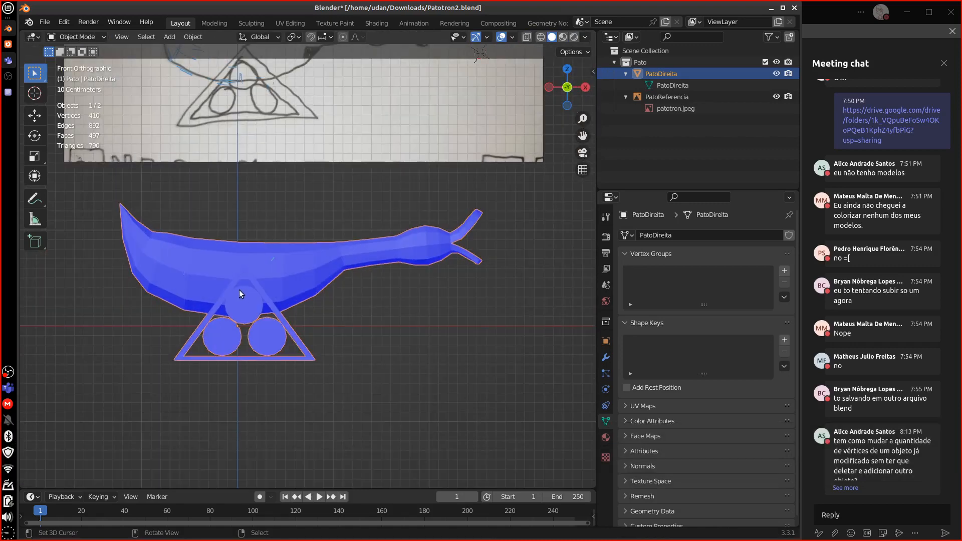
{"action": "right_click", "coordinate": [182, 264]}
{"action": "middle_click_drag", "start_coordinate": [230, 275], "coordinate": [257, 306], "text": "shift"}
{"action": "key", "text": "Tab"}
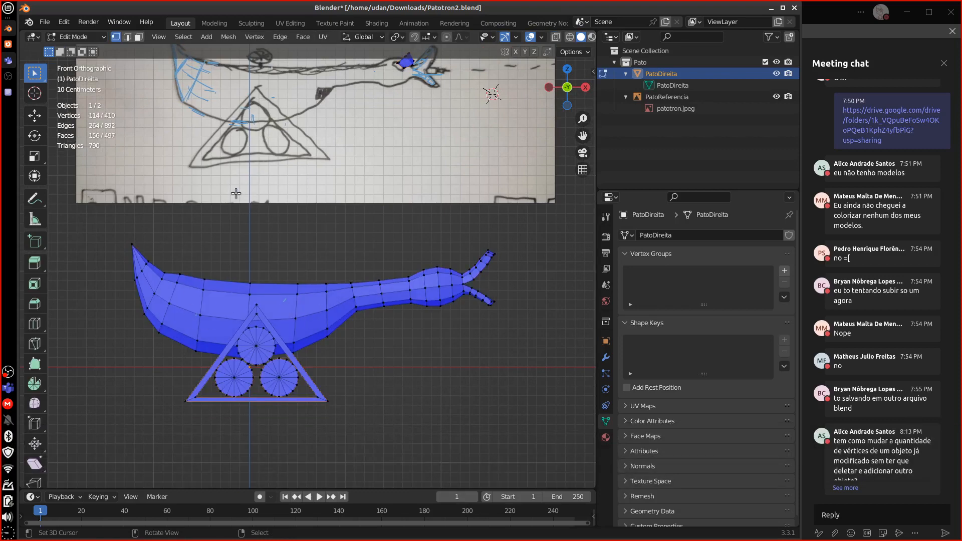
{"action": "middle_click_drag", "start_coordinate": [258, 160], "coordinate": [265, 250], "text": "shift"}
{"action": "key", "text": "d"}
{"action": "mouse_move", "coordinate": [204, 189]}
{"action": "right_mouse_down"}
{"action": "mouse_move", "coordinate": [198, 165]}
{"action": "mouse_move", "coordinate": [206, 212]}
{"action": "mouse_move", "coordinate": [199, 172]}
{"action": "right_mouse_up"}
{"action": "key", "text": "d"}
{"action": "left_click_drag", "start_coordinate": [274, 144], "coordinate": [259, 224]}
{"action": "mouse_move", "coordinate": [331, 149]}
{"action": "left_mouse_down"}
{"action": "mouse_move", "coordinate": [339, 199]}
{"action": "mouse_move", "coordinate": [297, 219]}
{"action": "mouse_move", "coordinate": [295, 207]}
{"action": "mouse_move", "coordinate": [321, 194]}
{"action": "left_mouse_up"}
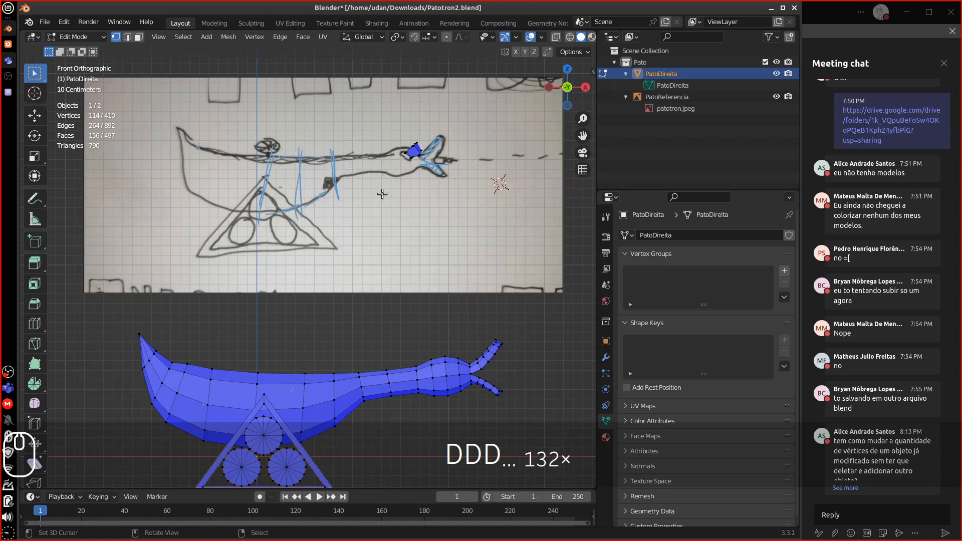
Select the small separate head piece's linked geometry and move it about 0.5 m along X and -1.3 m along Y onto the duck's head.
{"action": "right_click", "coordinate": [419, 142]}
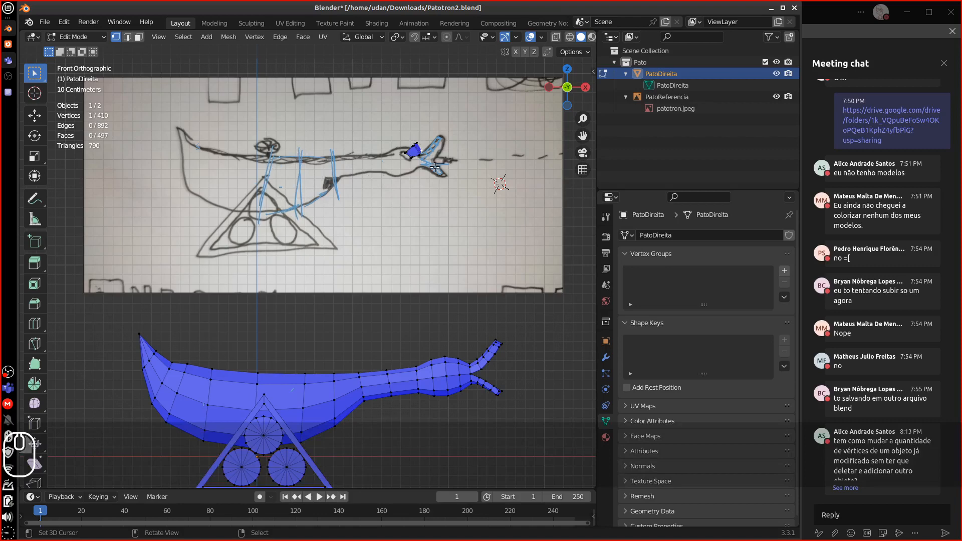
{"action": "key", "text": "ctrl+l"}
{"action": "middle_click_drag", "start_coordinate": [426, 172], "coordinate": [391, 176]}
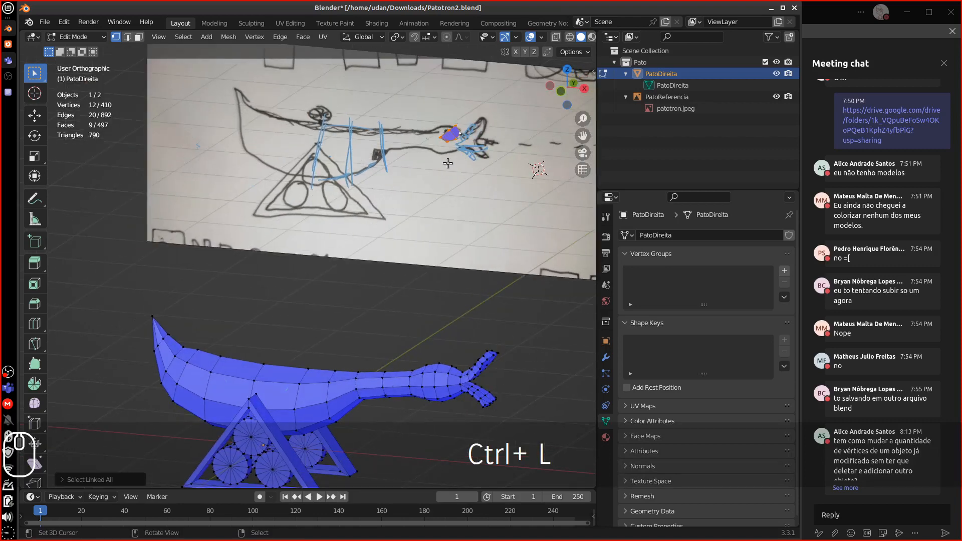
{"action": "key", "text": "KP_7"}
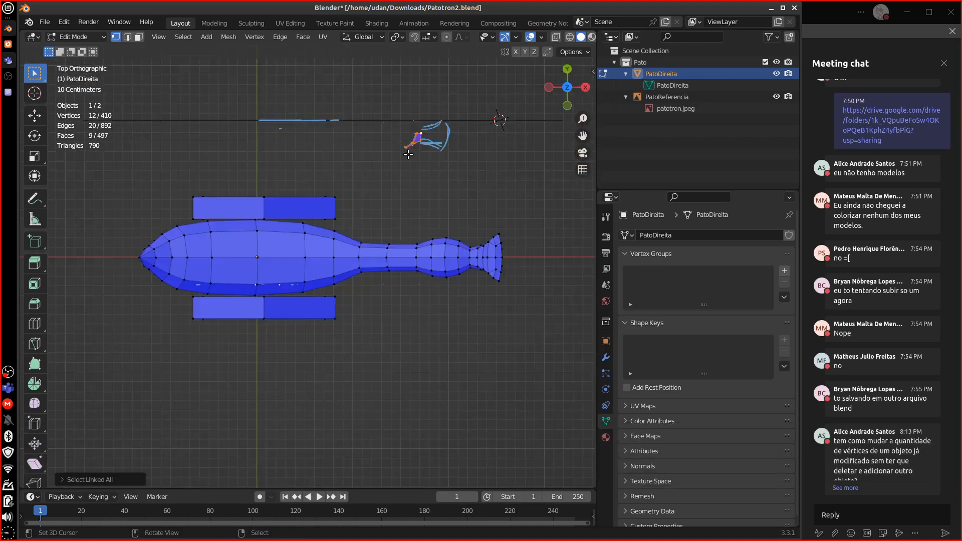
{"action": "key", "text": "g"}
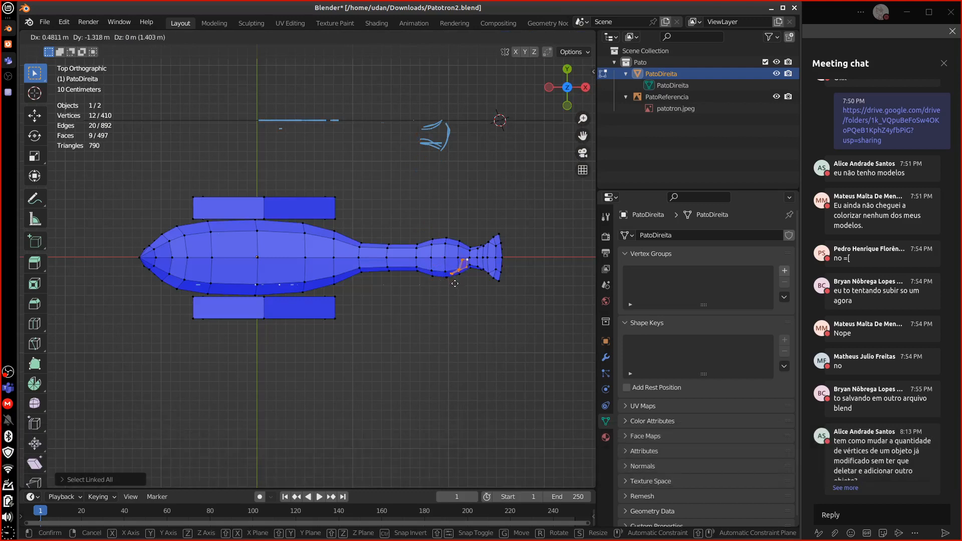
{"action": "left_click", "coordinate": [454, 288]}
Scale the small head piece up uniformly to about twice its size.
{"action": "key", "text": "s"}
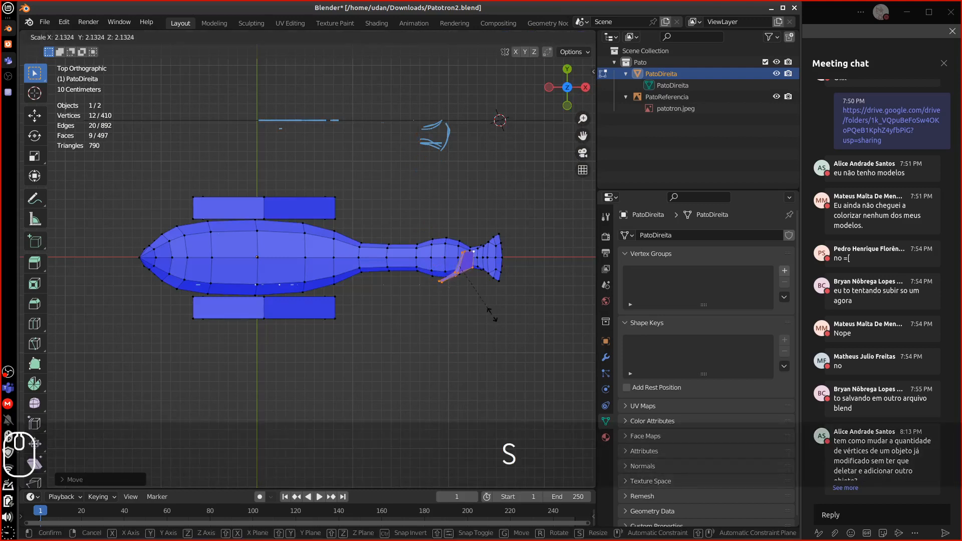
{"action": "left_click", "coordinate": [481, 307]}
{"action": "key", "text": "equal"}
{"action": "key", "text": "equal"}
{"action": "key", "text": "equal"}
{"action": "key", "text": "equal"}
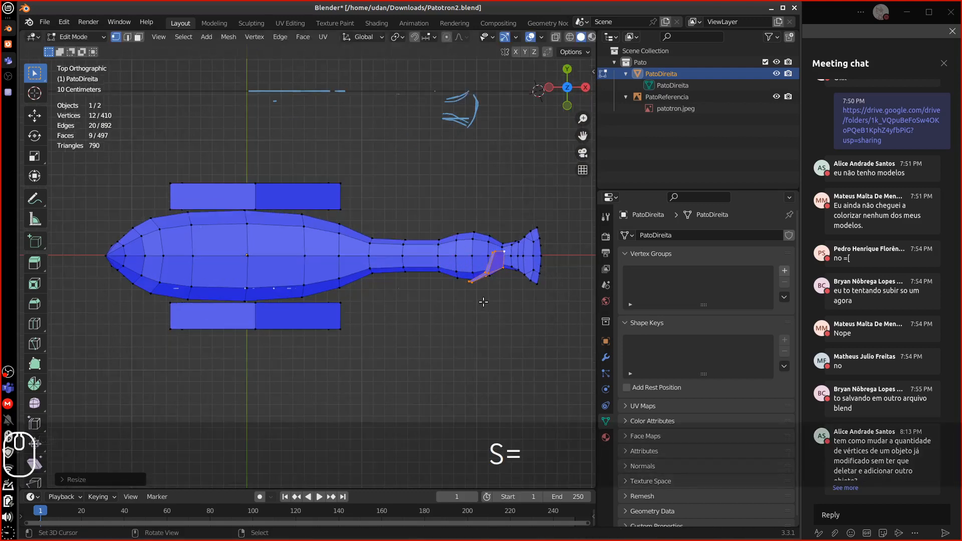
In top view, move the small head piece slightly toward negative Y so its inner edge sits near the body's center line.
{"action": "scroll", "coordinate": [498, 289], "scroll_direction": "down", "scroll_amount": 5}
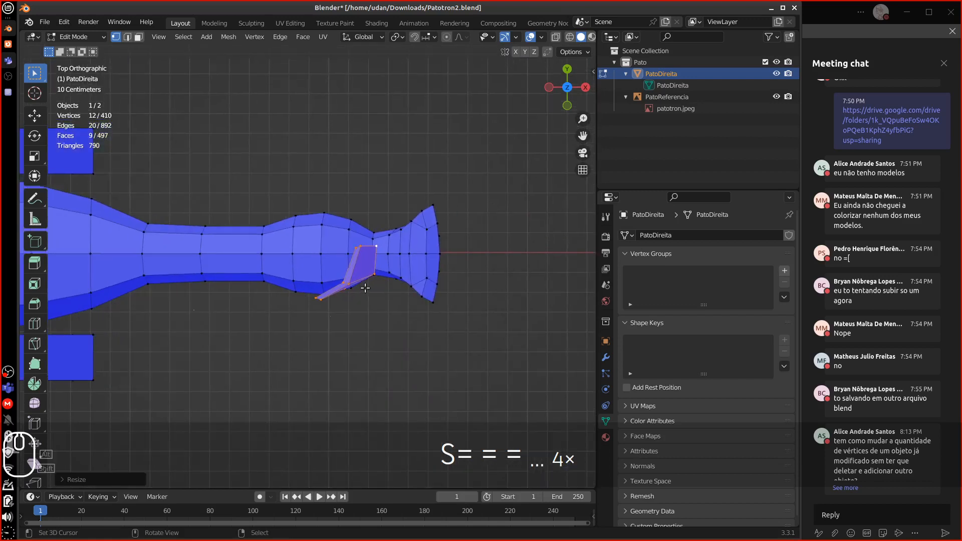
{"action": "key", "text": "equal"}
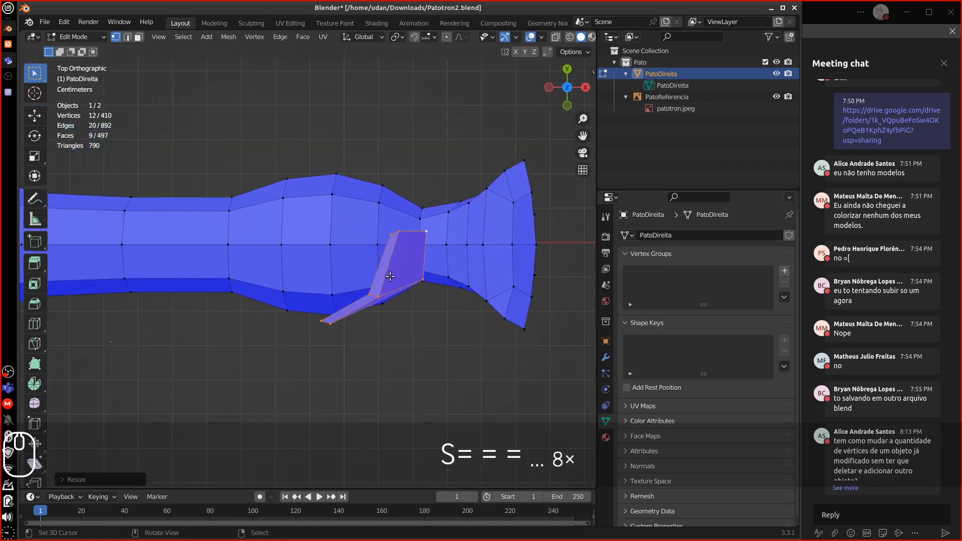
{"action": "key", "text": "g"}
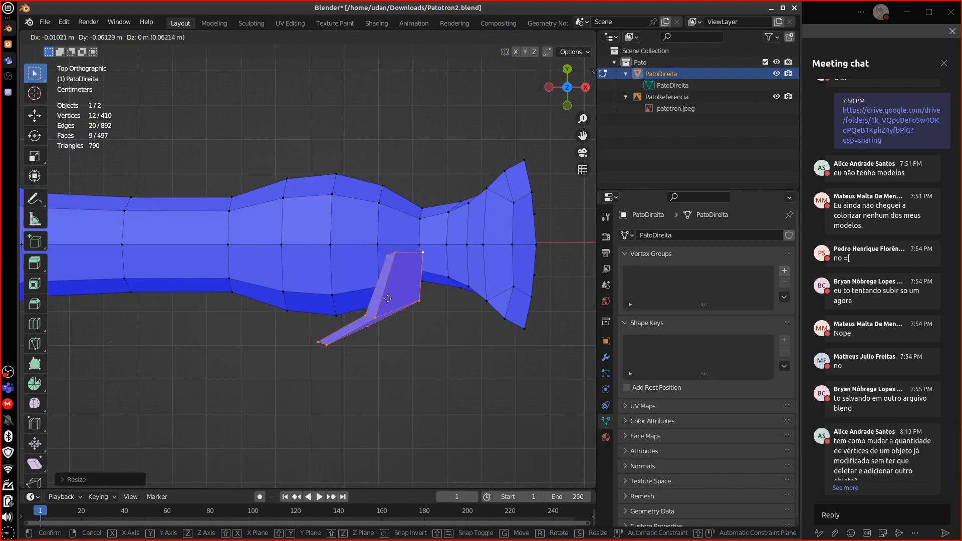
{"action": "left_click", "coordinate": [387, 290]}
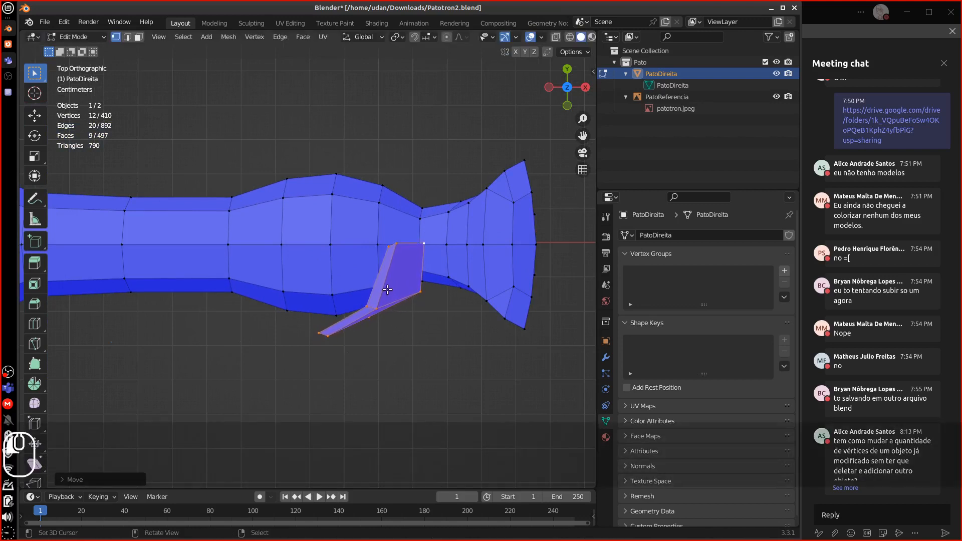
Select all geometry linked to the duck's body and hide it to isolate the small head piece.
{"action": "left_click", "coordinate": [331, 248]}
{"action": "key", "text": "ctrl+l"}
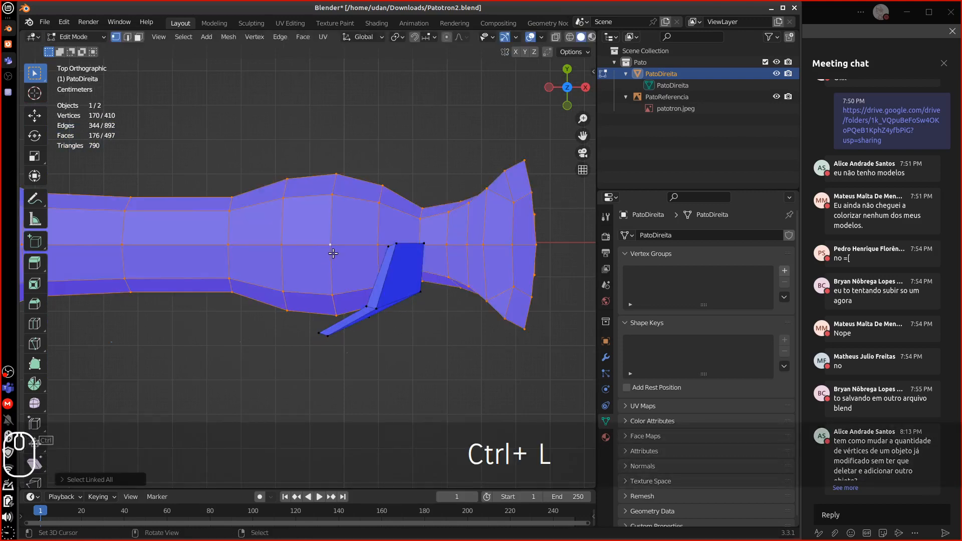
{"action": "key", "text": "h"}
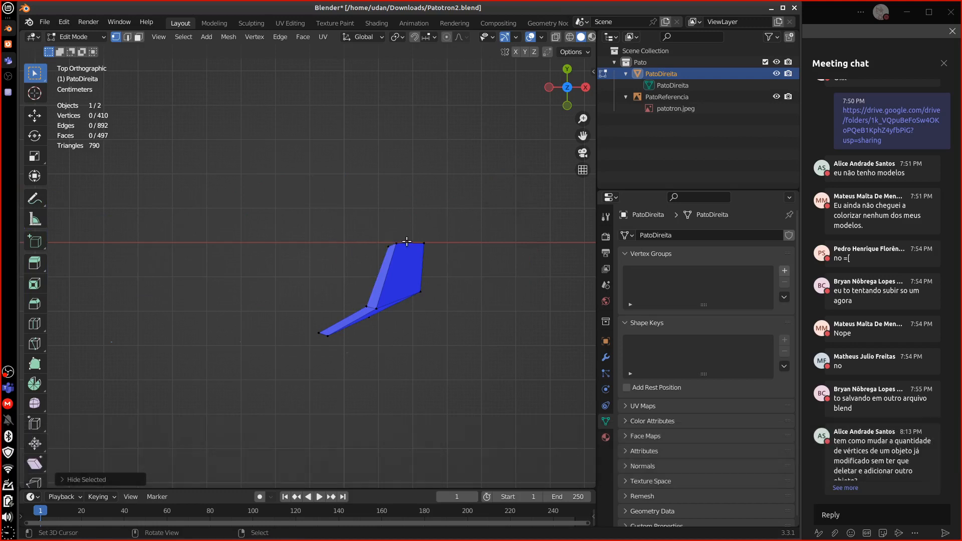
Select the edge loop around the head piece's inner end and flatten it along Y with scale 0.
{"action": "left_click", "coordinate": [407, 244], "text": "alt"}
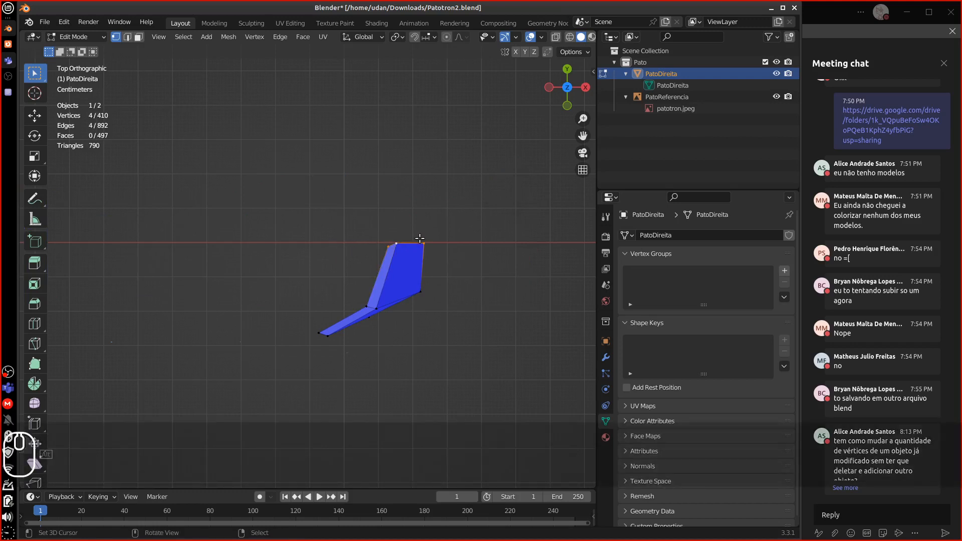
{"action": "key", "text": "s"}
{"action": "key", "text": "x"}
{"action": "key", "text": "0"}
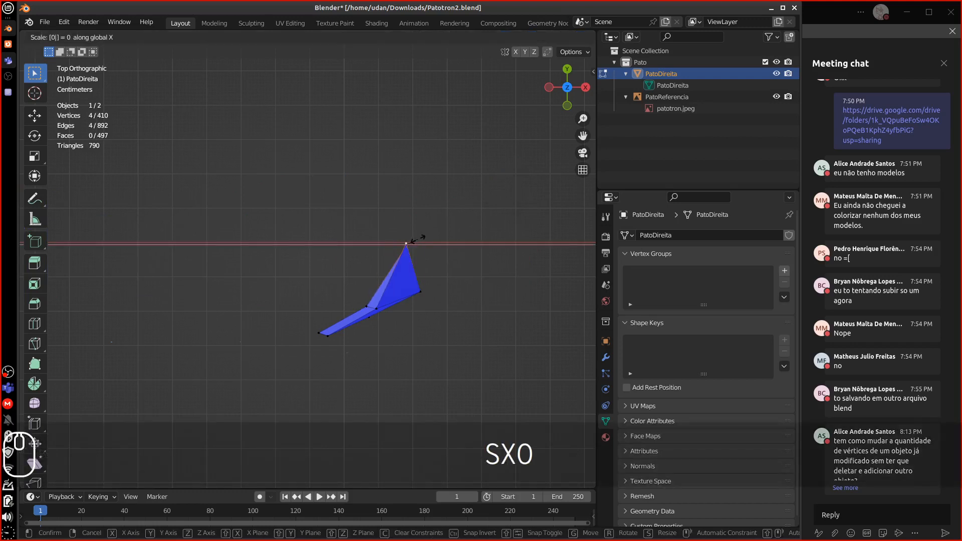
{"action": "key", "text": "y"}
{"action": "left_click", "coordinate": [417, 235]}
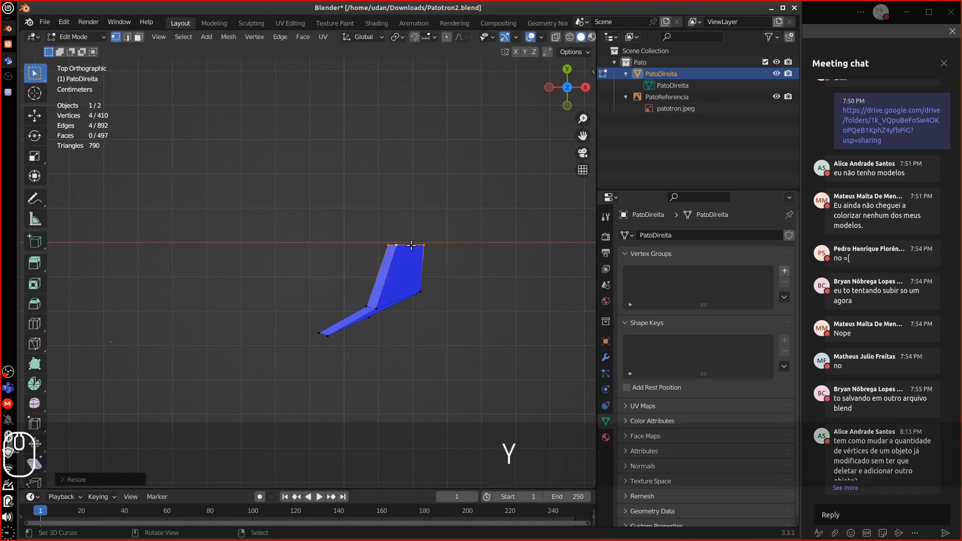
Move the flattened inner edge loop about 0.007 m along Y onto the X axis line.
{"action": "key", "text": "g"}
{"action": "key", "text": "y"}
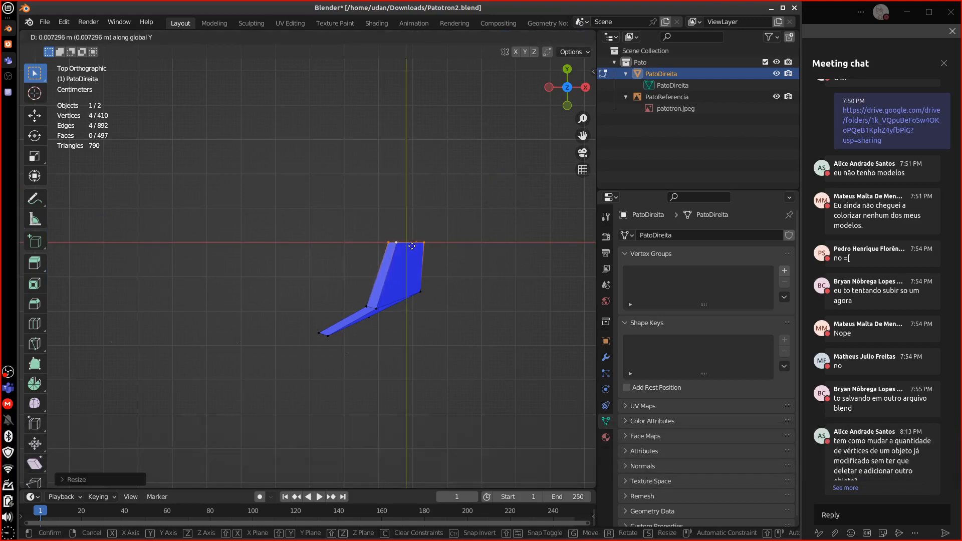
{"action": "left_click", "coordinate": [412, 244]}
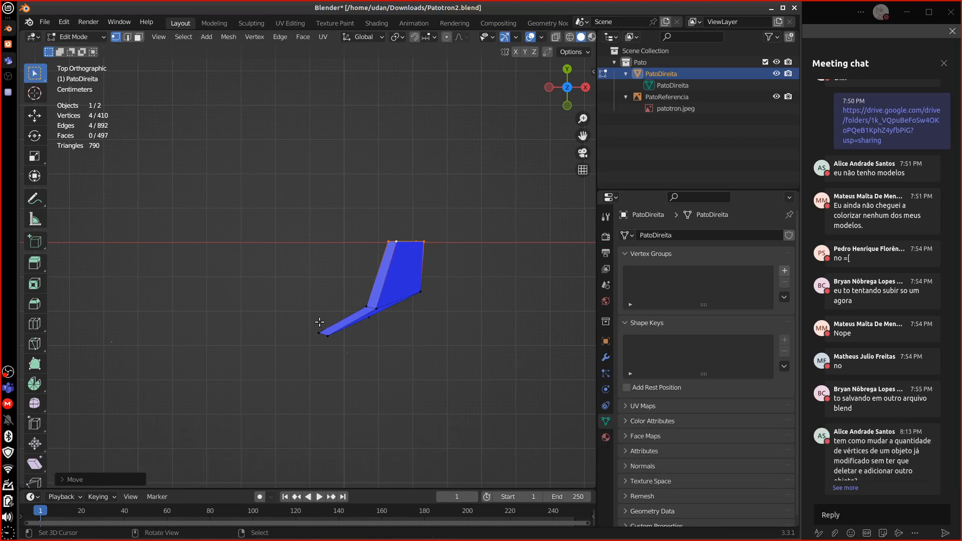
Select the whole head piece and, in top view, place a duplicate about 0.03 m along X and 0.3 m along Y.
{"action": "middle_click_drag", "start_coordinate": [344, 242], "coordinate": [367, 211]}
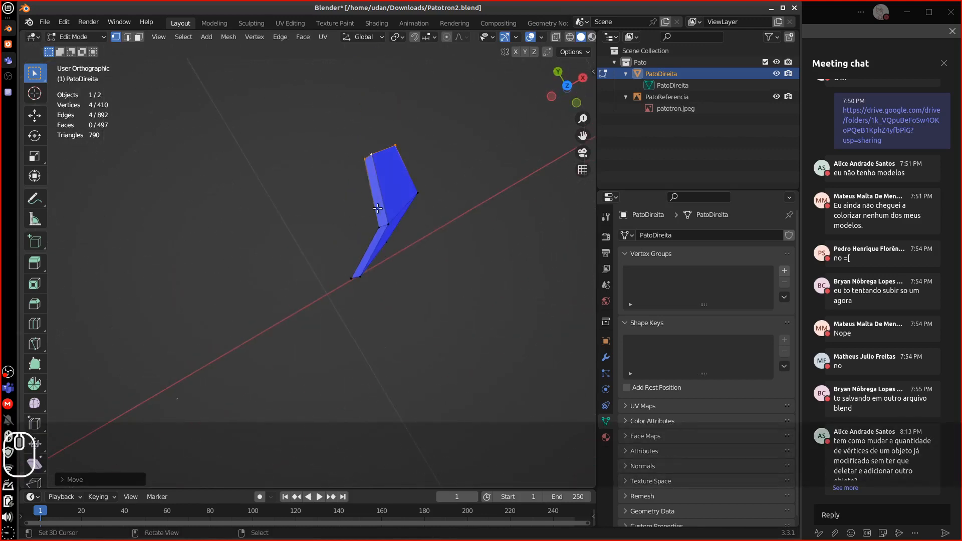
{"action": "key", "text": "ctrl+l"}
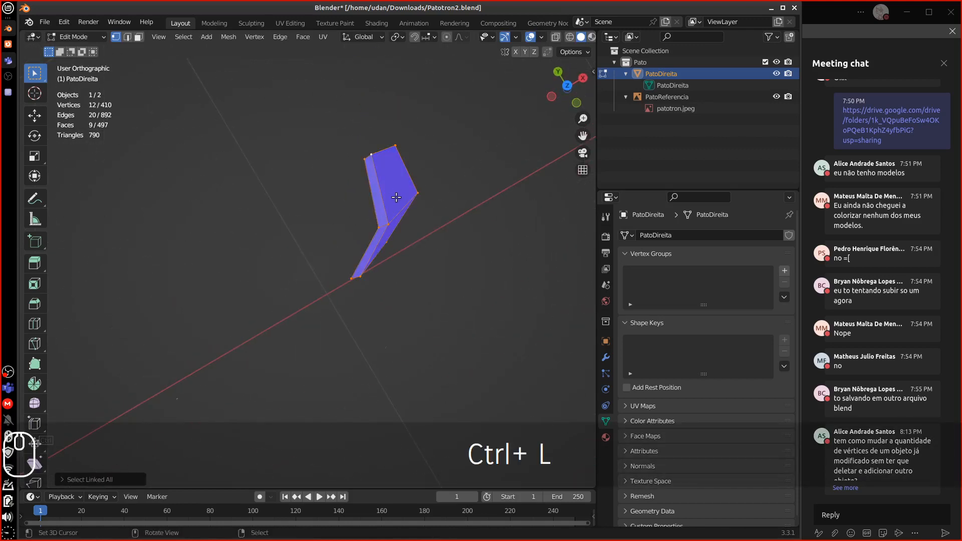
{"action": "key", "text": "semicolon"}
{"action": "middle_click_drag", "start_coordinate": [397, 198], "coordinate": [331, 152]}
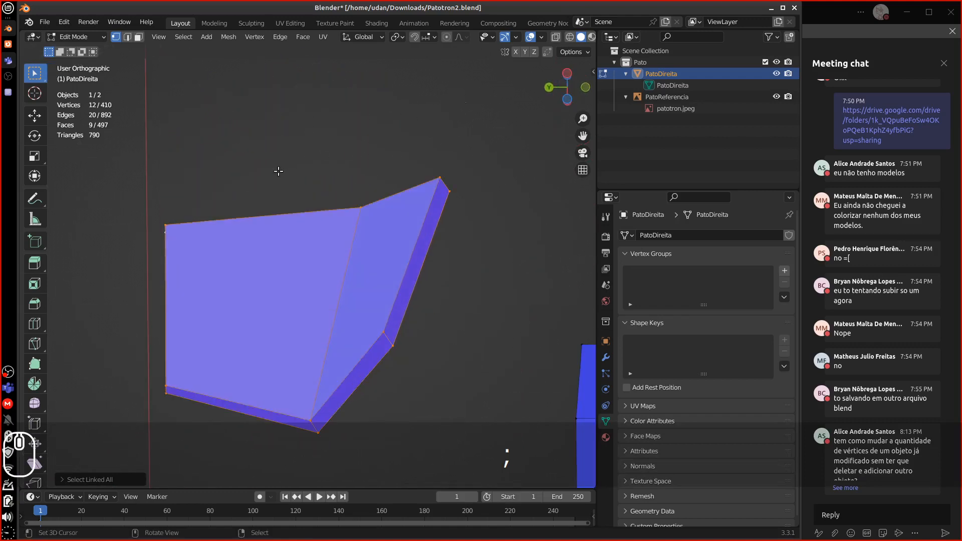
{"action": "middle_click_drag", "start_coordinate": [279, 172], "coordinate": [297, 266]}
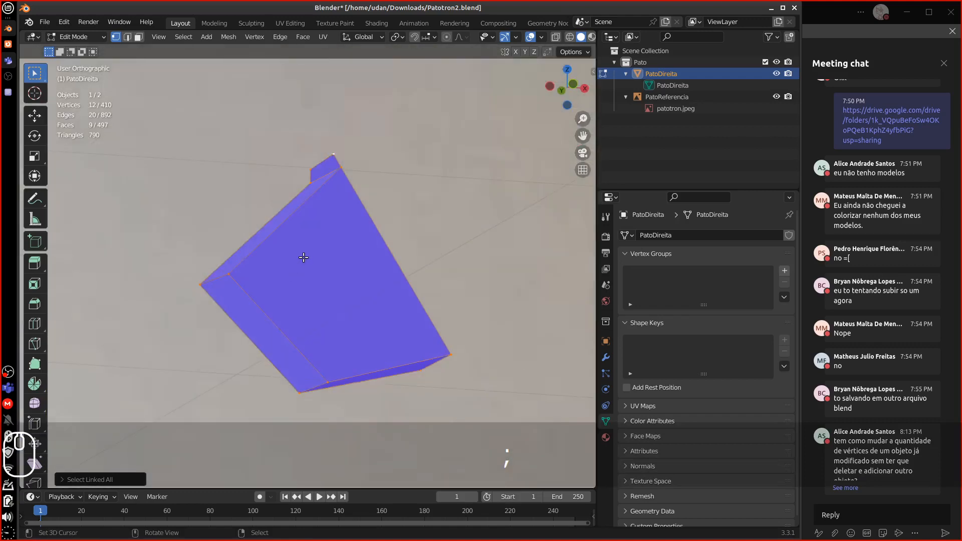
{"action": "key", "text": "7"}
{"action": "key", "text": "minus"}
{"action": "key", "text": "minus"}
{"action": "key", "text": "minus"}
{"action": "key", "text": "minus"}
{"action": "key", "text": "minus"}
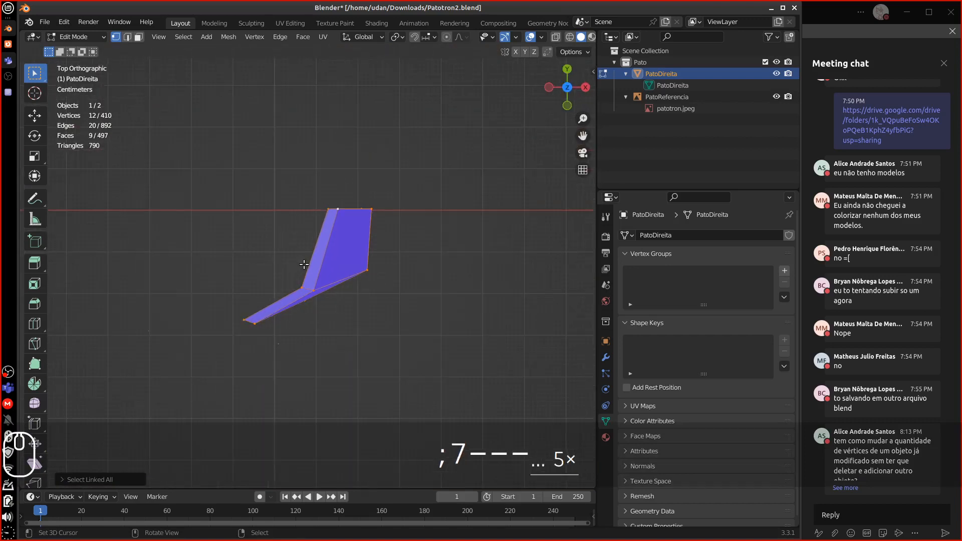
{"action": "key", "text": "shift+d"}
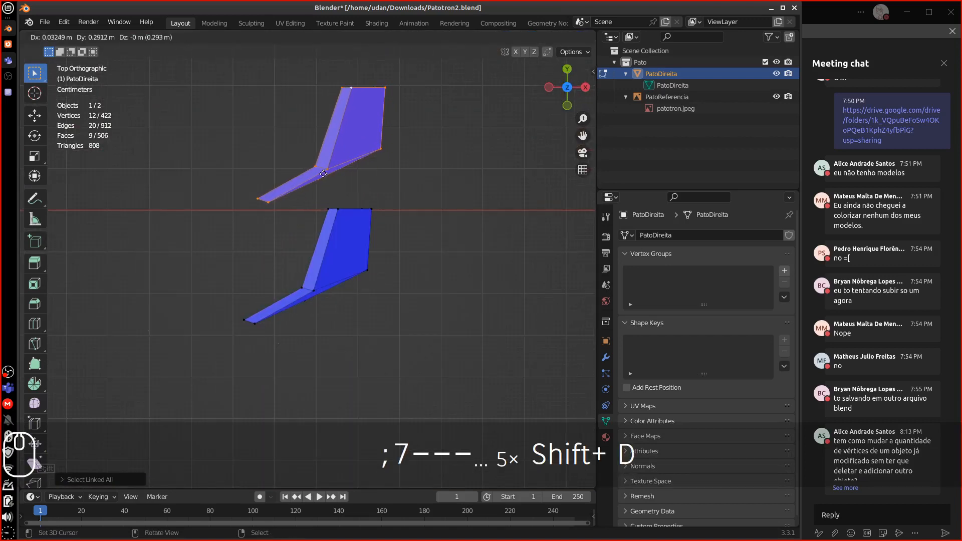
{"action": "left_click", "coordinate": [322, 171]}
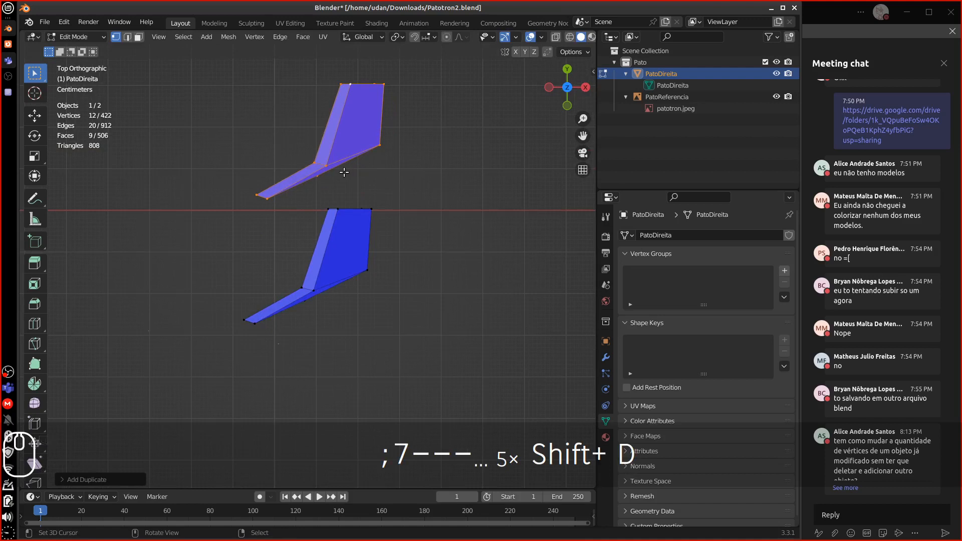
Mirror the duplicated head piece along Y with a scale of -1.
{"action": "key", "text": "s"}
{"action": "key", "text": "y"}
{"action": "key", "text": "minus"}
{"action": "key", "text": "1"}
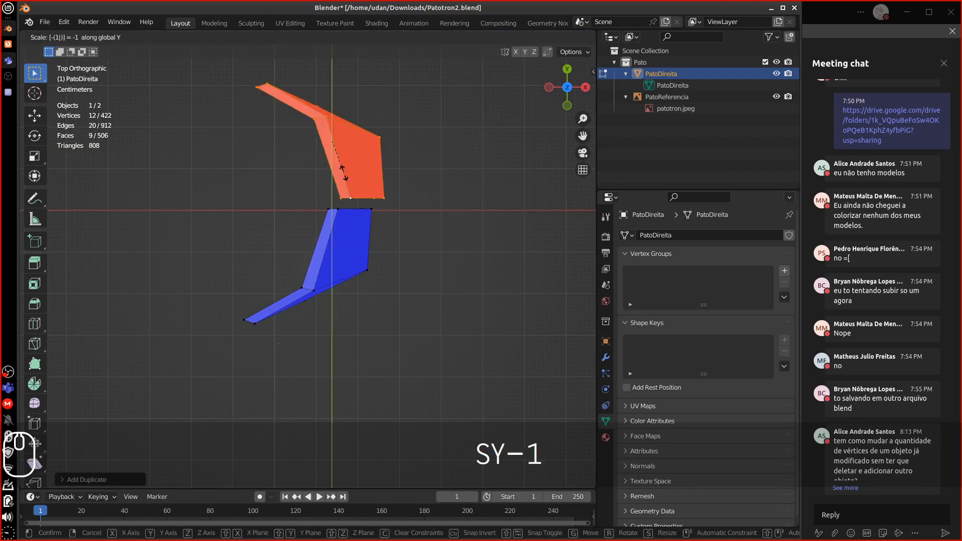
{"action": "left_click", "coordinate": [342, 170]}
Move the mirrored piece about -0.03 m along both X and Y so its inner edge meets the original half.
{"action": "key", "text": "g"}
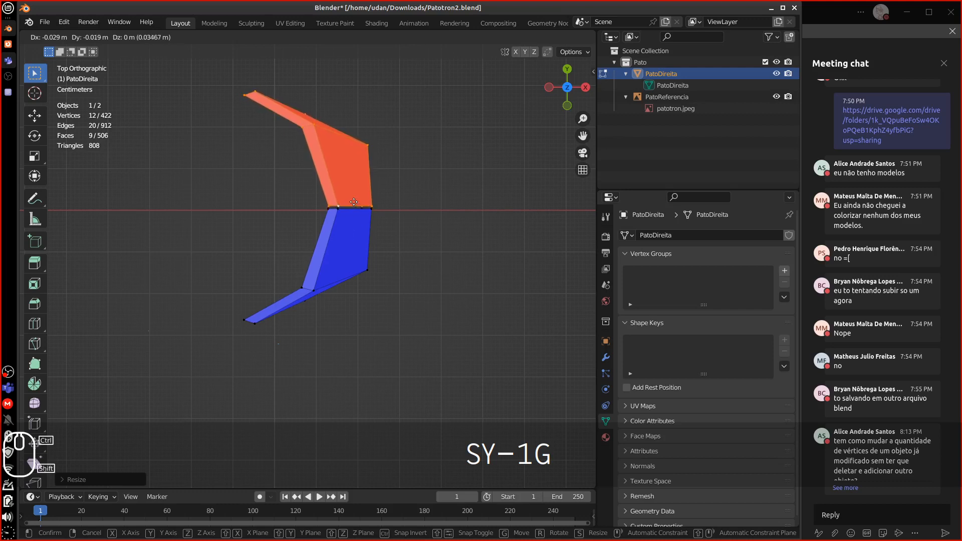
{"action": "left_click", "coordinate": [354, 199]}
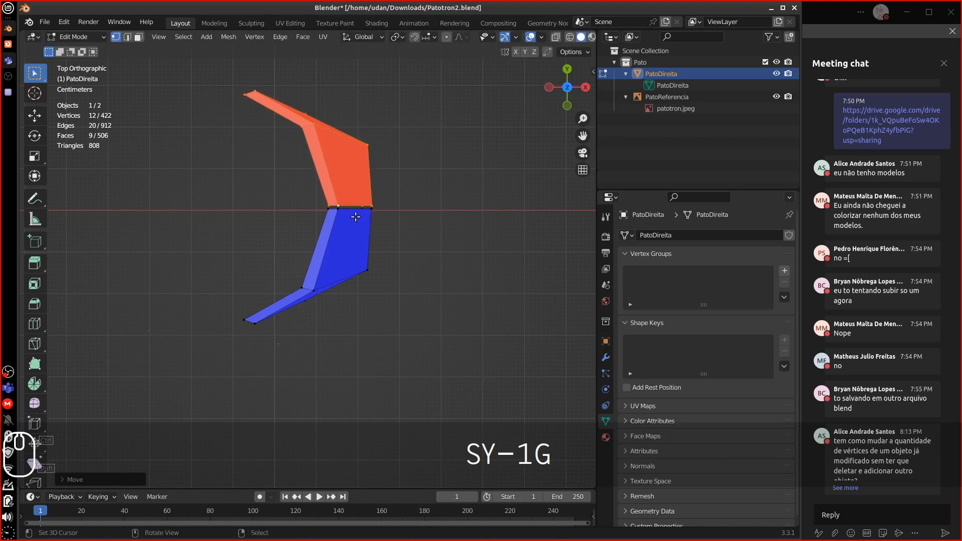
{"action": "key", "text": "g"}
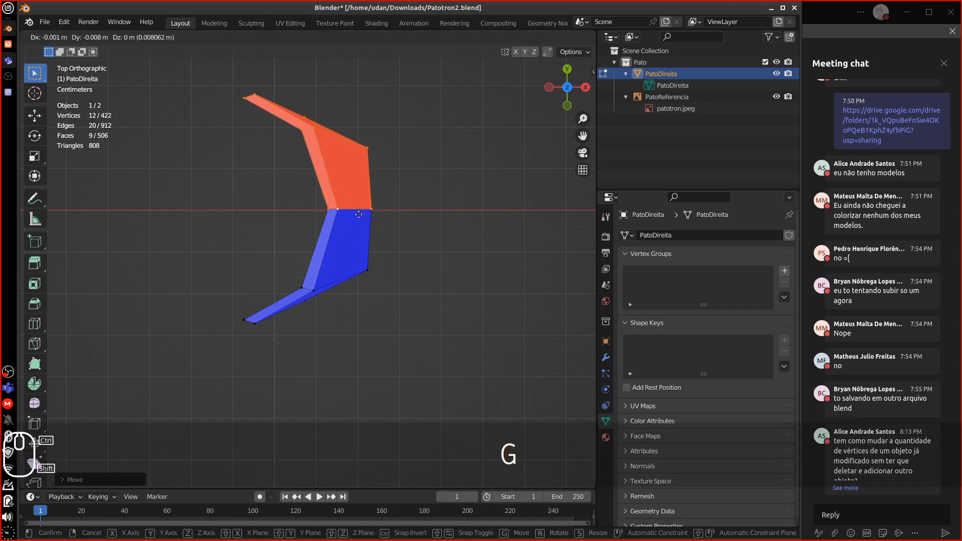
{"action": "left_click", "coordinate": [358, 214]}
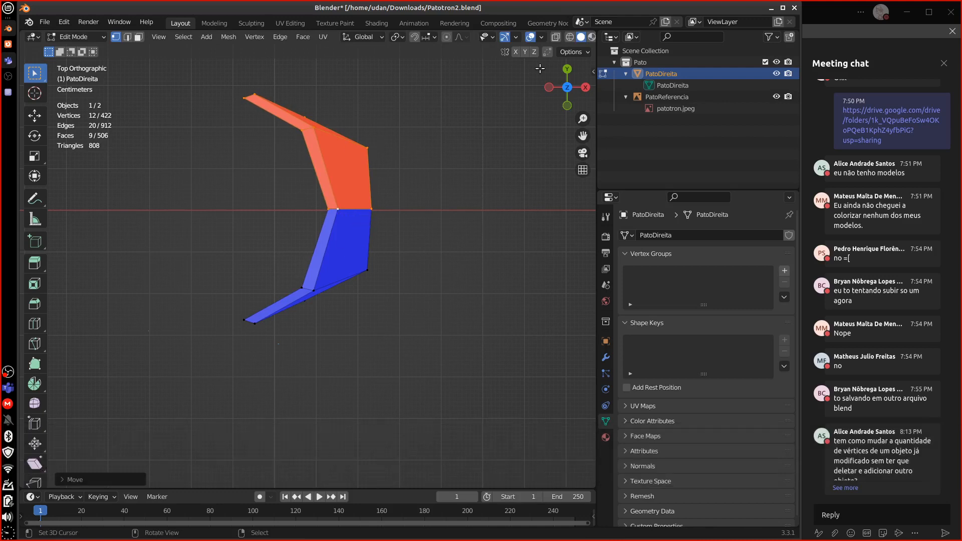
With X-ray on, box-select the eight seam vertices between the two halves and try to merge them by distance.
{"action": "left_click", "coordinate": [555, 37]}
{"action": "left_click", "coordinate": [282, 202]}
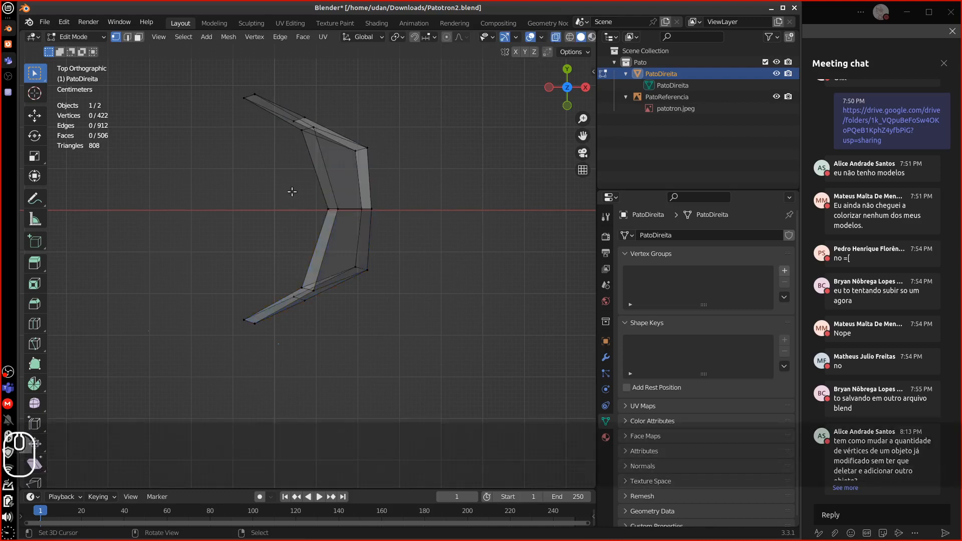
{"action": "key", "text": "b"}
{"action": "left_click_drag", "start_coordinate": [282, 185], "coordinate": [387, 261]}
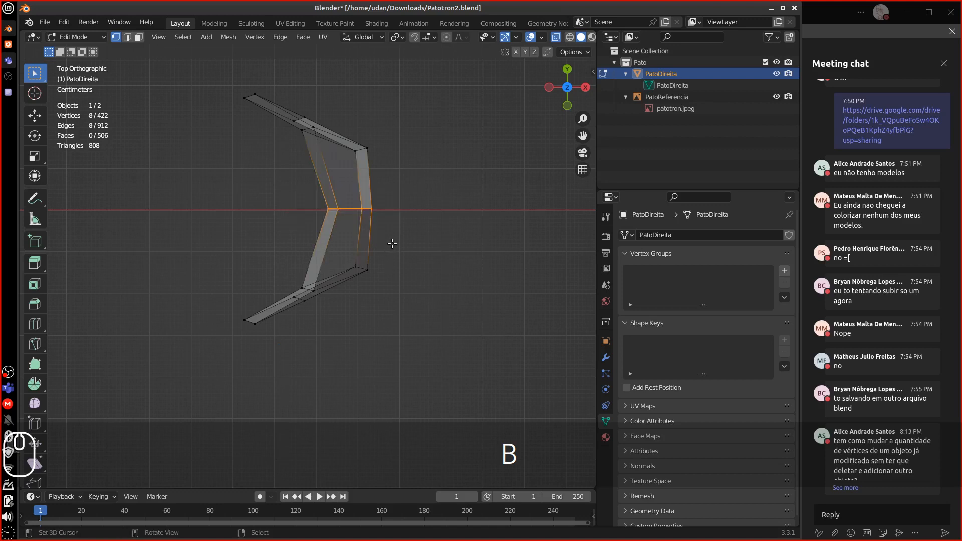
{"action": "key", "text": "m"}
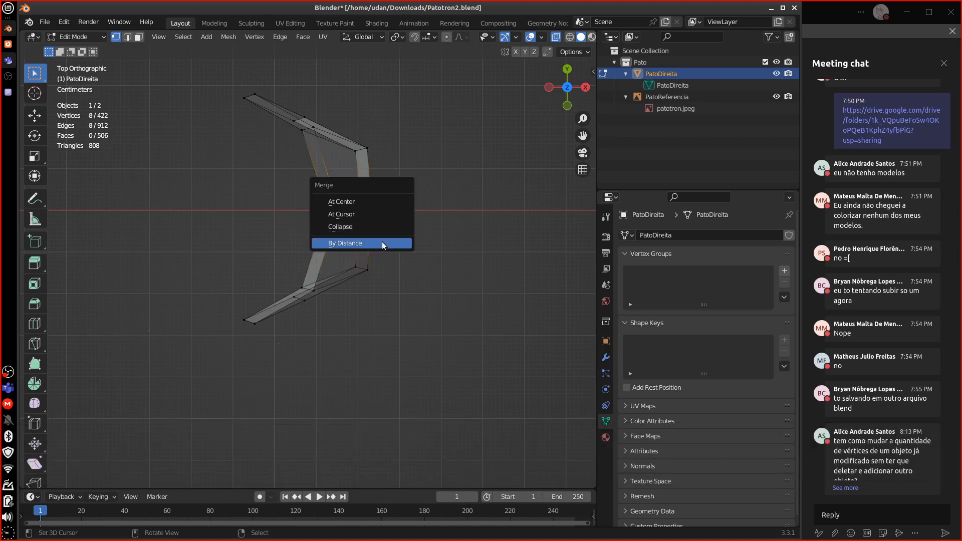
{"action": "left_click", "coordinate": [381, 241]}
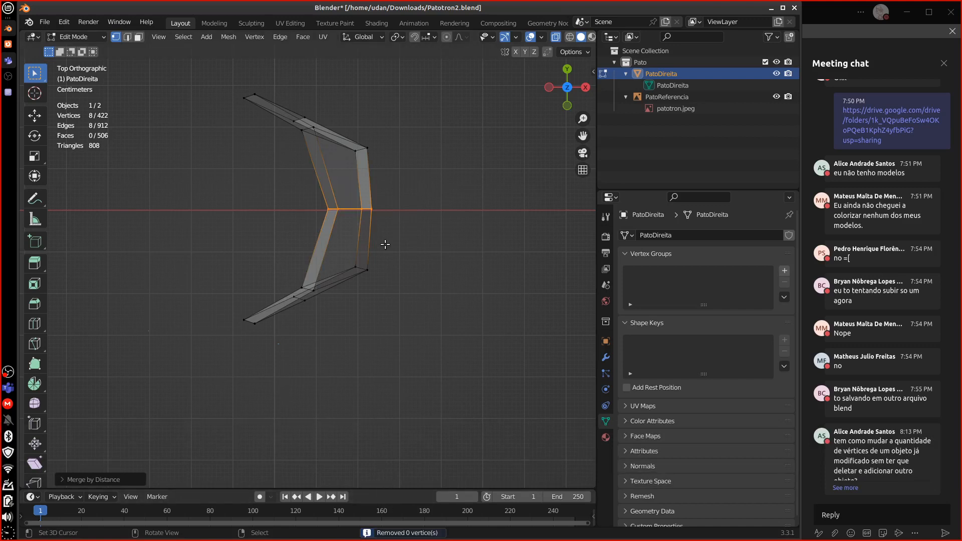
Flatten the seam vertices along Y with scale 0, merge them by distance, and turn X-ray off.
{"action": "key", "text": "s"}
{"action": "key", "text": "y"}
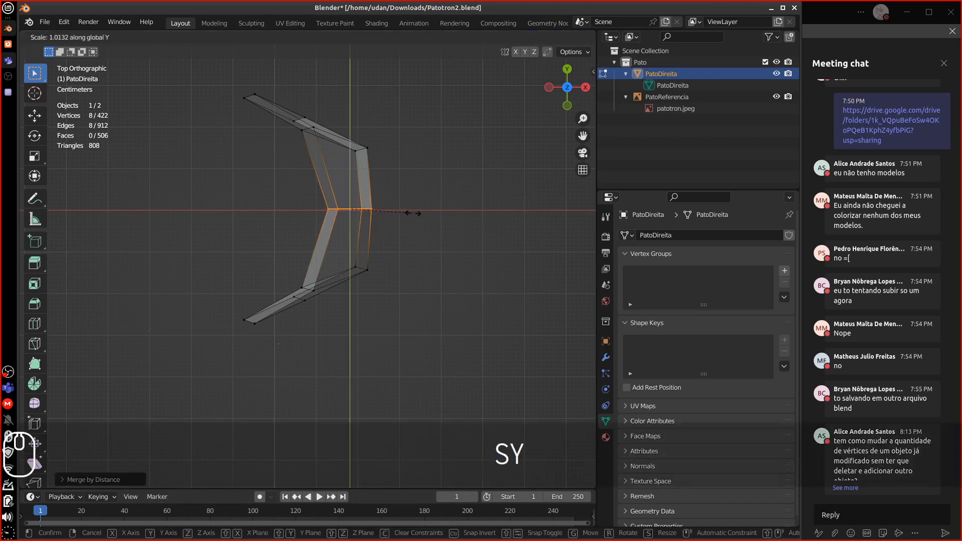
{"action": "key", "text": "0"}
{"action": "left_click", "coordinate": [412, 213]}
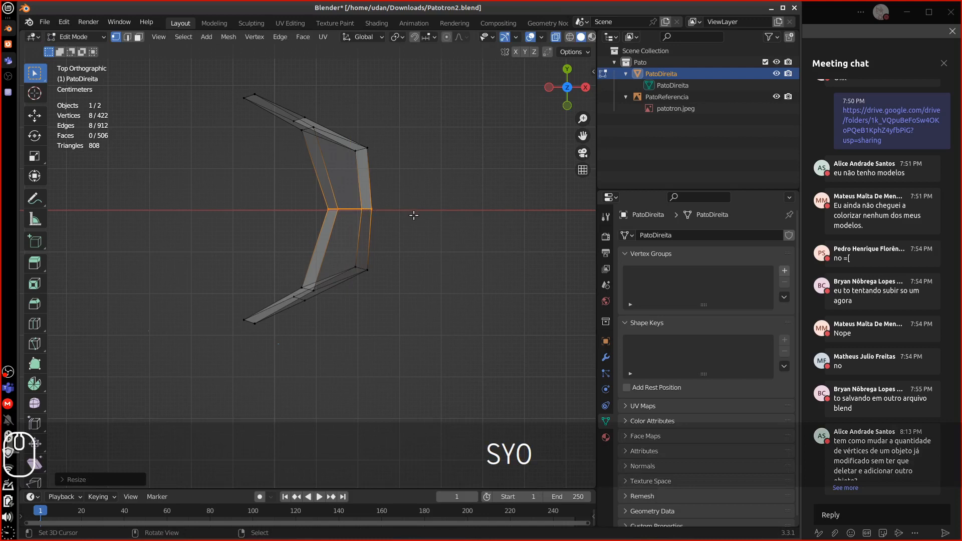
{"action": "key", "text": "m"}
{"action": "left_click", "coordinate": [415, 215]}
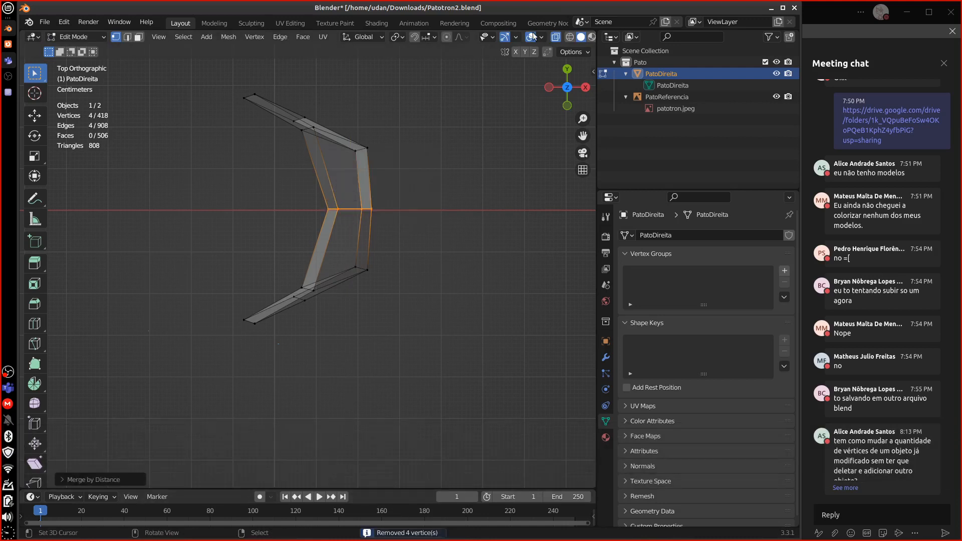
{"action": "left_click", "coordinate": [556, 36]}
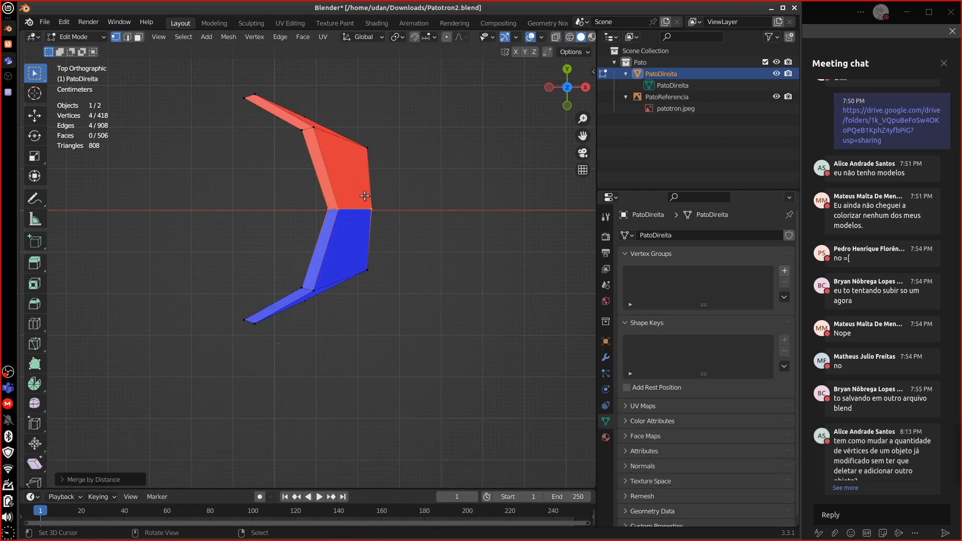
Select all geometry linked to the joined head piece and recalculate its normals to the outside.
{"action": "key", "text": "ctrl+l"}
{"action": "left_click", "coordinate": [228, 37]}
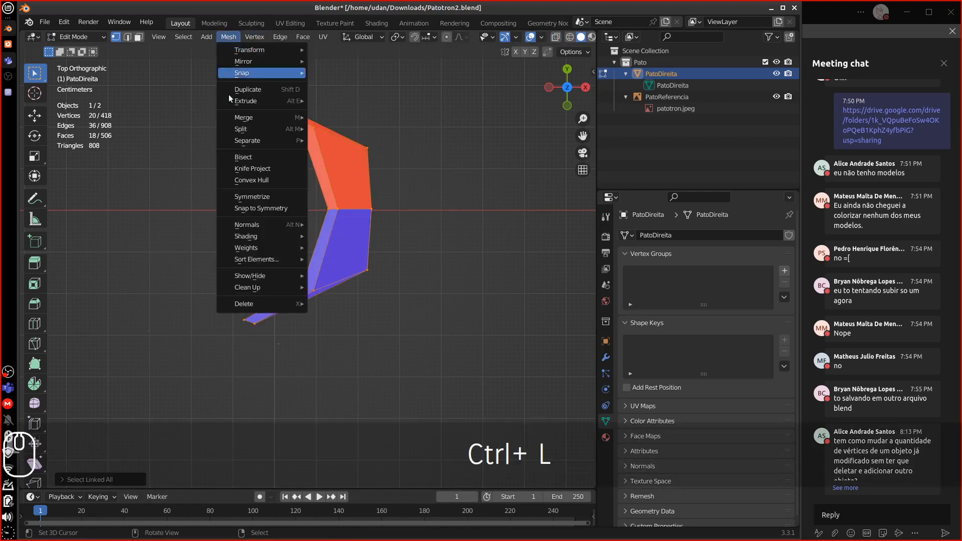
{"action": "mouse_move", "coordinate": [268, 226]}
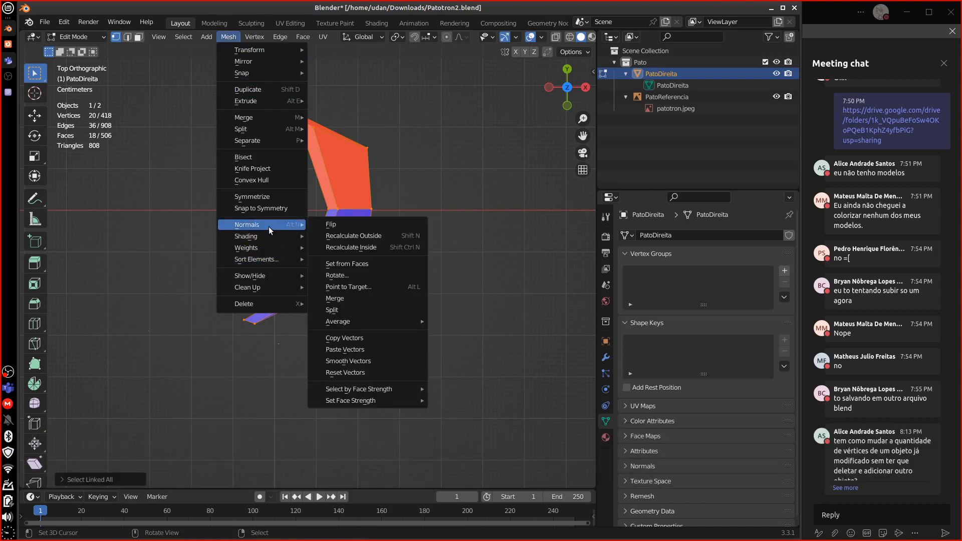
{"action": "left_click", "coordinate": [344, 236]}
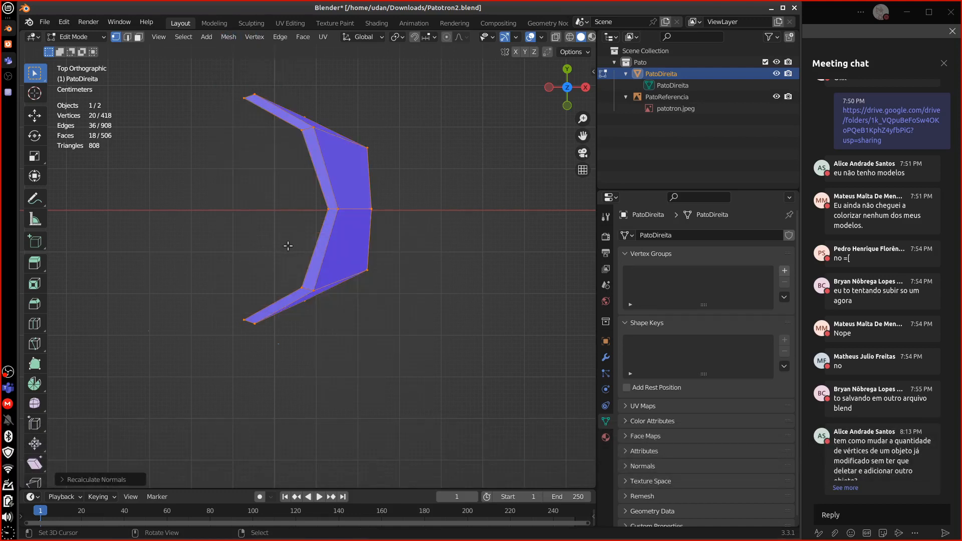
Reveal the hidden body geometry and select all geometry linked to the joined head piece.
{"action": "key", "text": "alt+h"}
{"action": "middle_click_drag", "start_coordinate": [290, 245], "coordinate": [319, 209]}
{"action": "left_click", "coordinate": [319, 208]}
{"action": "key", "text": "ctrl+l"}
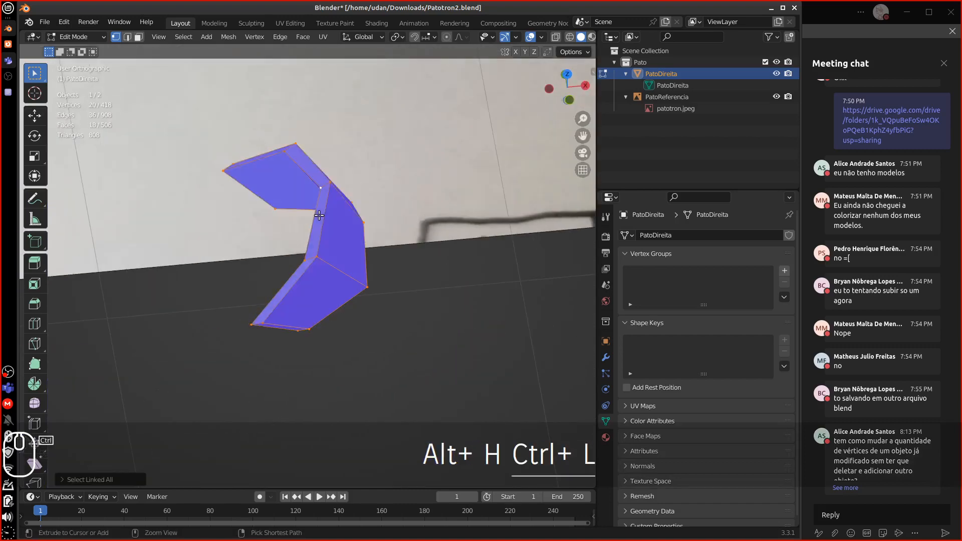
In front view, move the selected head piece straight down about 2.2 m onto the duck's head.
{"action": "scroll", "coordinate": [318, 217], "scroll_direction": "down", "scroll_amount": 9}
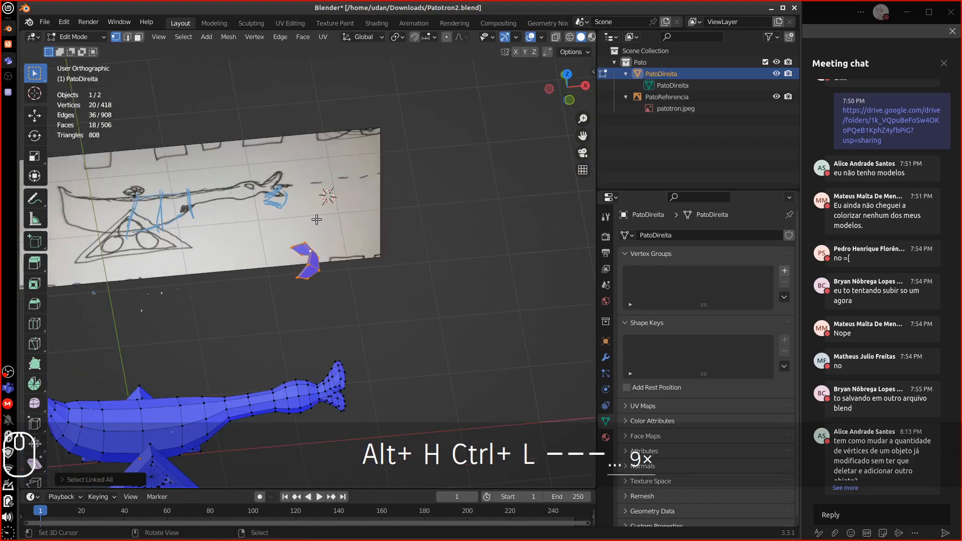
{"action": "key", "text": "KP_1"}
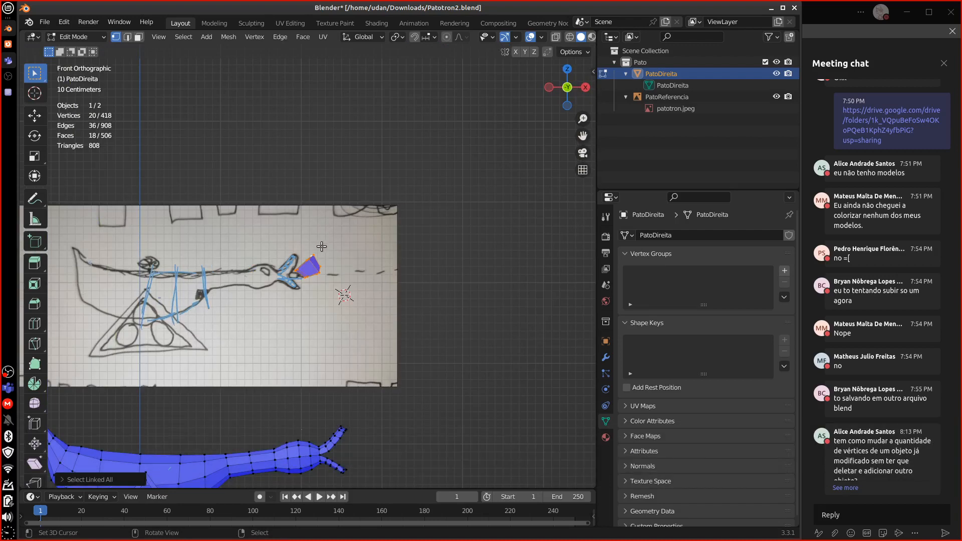
{"action": "key", "text": "g"}
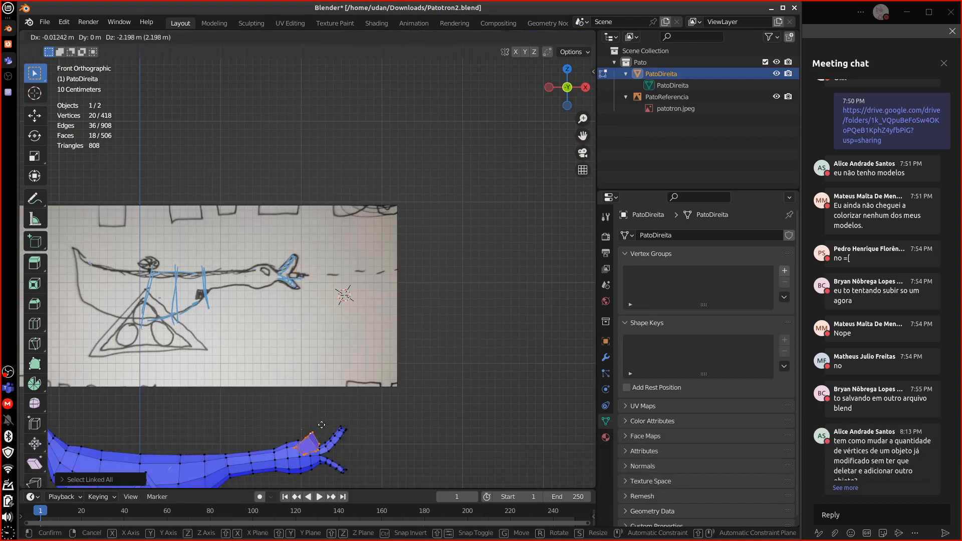
{"action": "left_click", "coordinate": [320, 427]}
Reposition the head piece in front view so it sits on the head just behind the open beak.
{"action": "middle_click_drag", "start_coordinate": [320, 427], "coordinate": [321, 398], "text": "shift"}
{"action": "key", "text": "equal"}
{"action": "key", "text": "equal"}
{"action": "key", "text": "equal"}
{"action": "key", "text": "equal"}
{"action": "key", "text": "equal"}
{"action": "key", "text": "equal"}
{"action": "key", "text": "equal"}
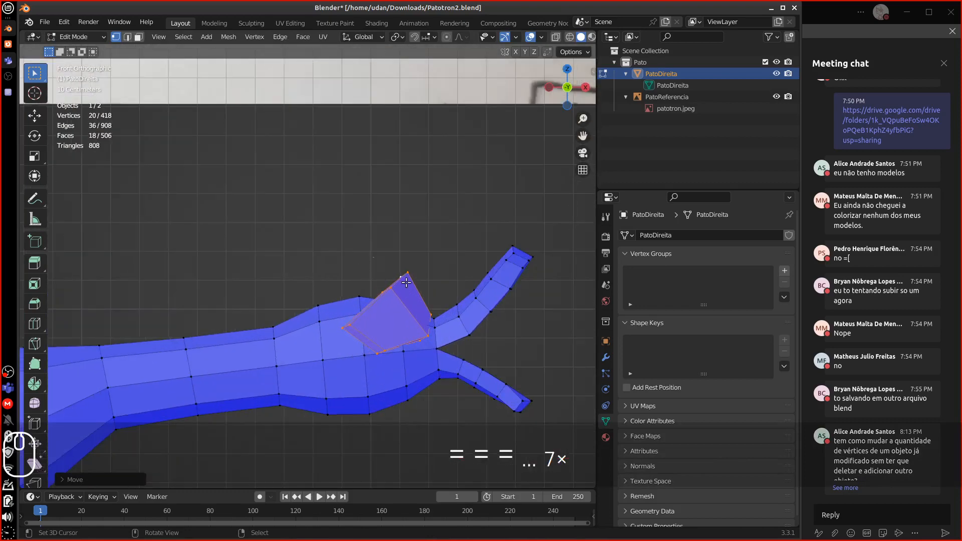
{"action": "middle_click_drag", "start_coordinate": [406, 283], "coordinate": [330, 317], "text": "shift"}
{"action": "key", "text": "g"}
{"action": "left_click", "coordinate": [369, 296]}
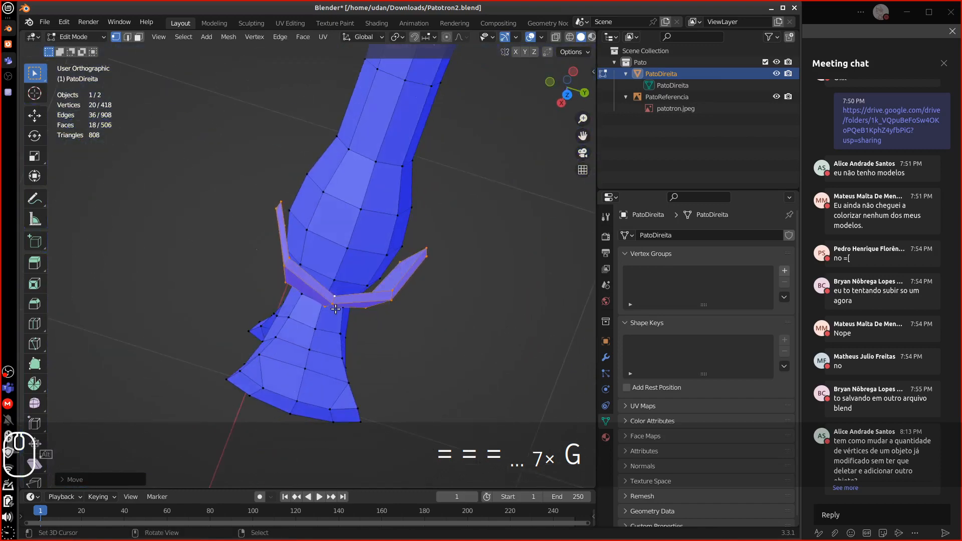
In top view, shift the head piece by -0.01 m in X and Y to centre it on the body's midline.
{"action": "key", "text": "KP_7"}
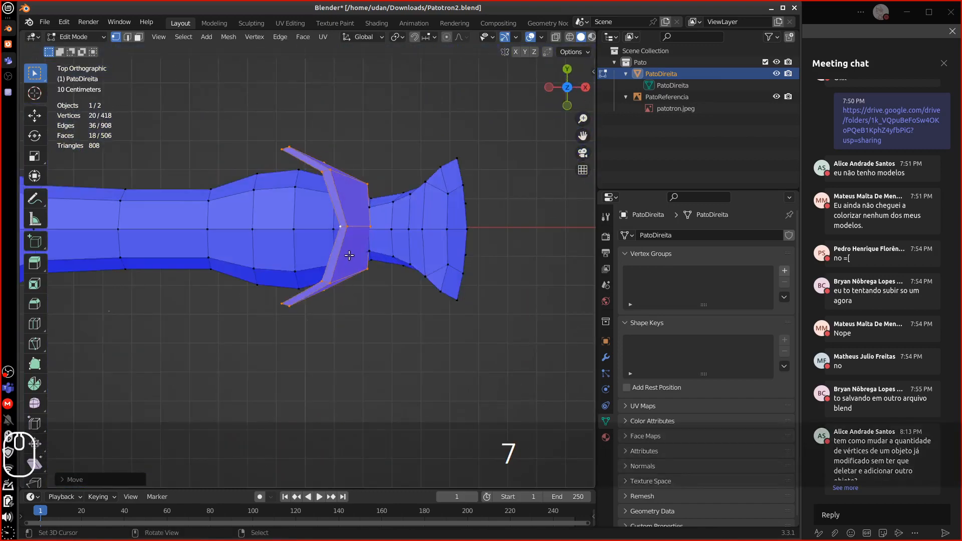
{"action": "key", "text": "g"}
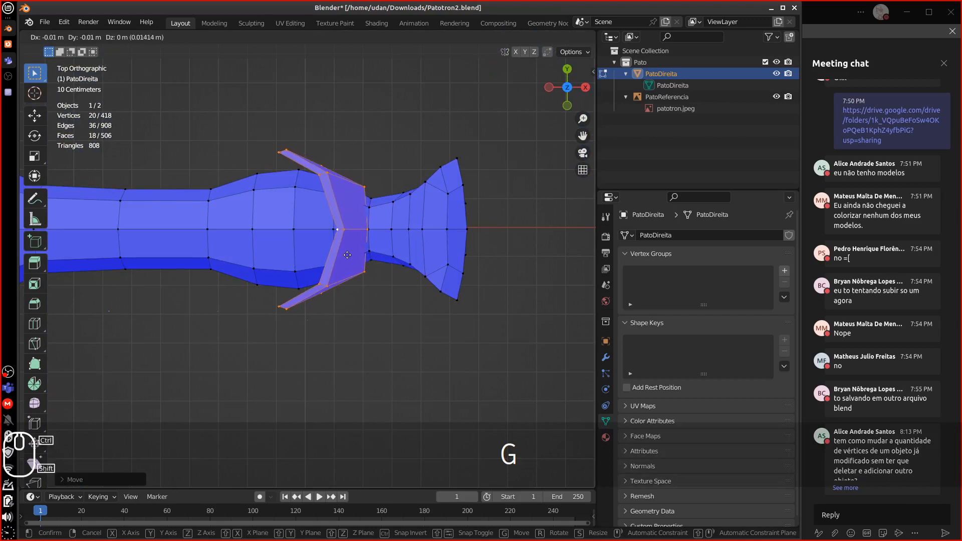
{"action": "left_click", "coordinate": [347, 255]}
Scale the head piece's two pairs of rear tip vertices inward along Y, bringing them closer to the sides of the head.
{"action": "left_click", "coordinate": [279, 306]}
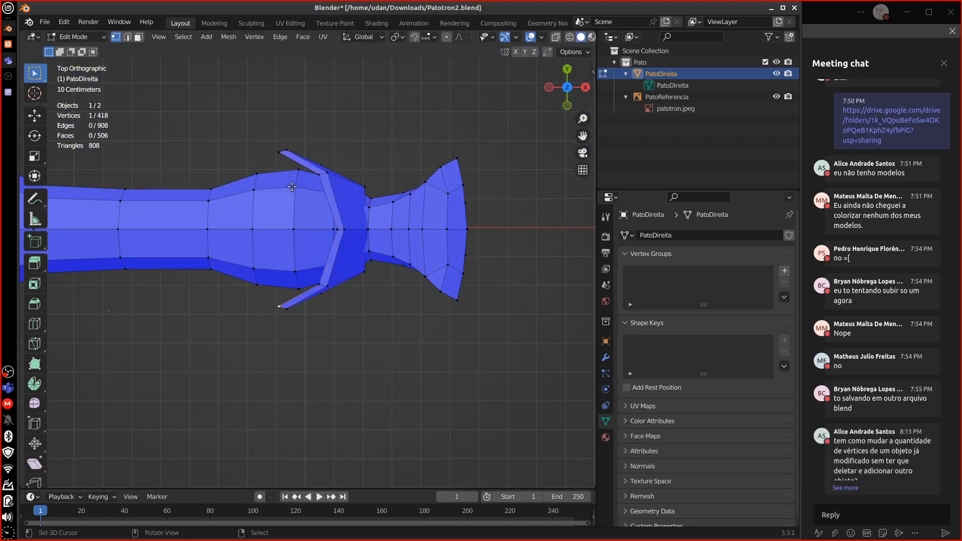
{"action": "left_click", "coordinate": [276, 152], "text": "shift"}
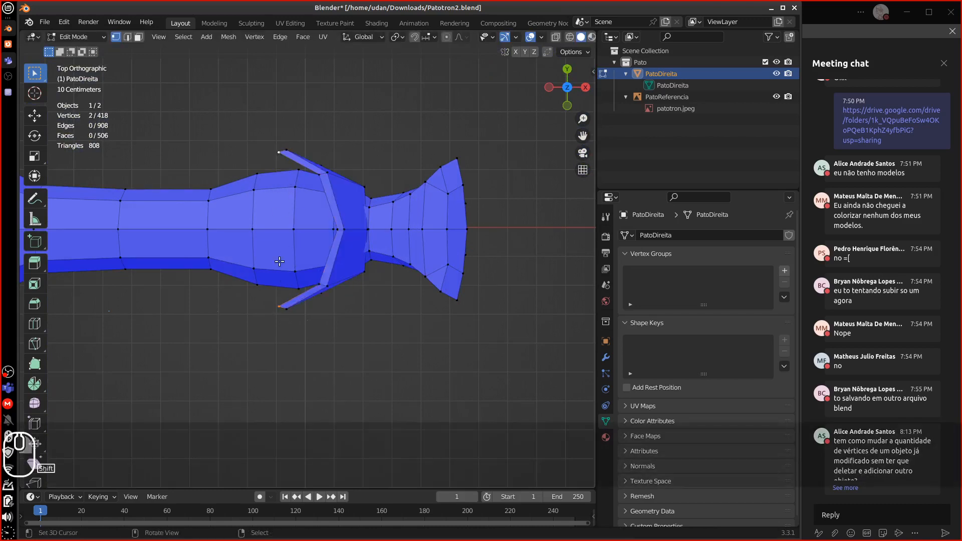
{"action": "key", "text": "s"}
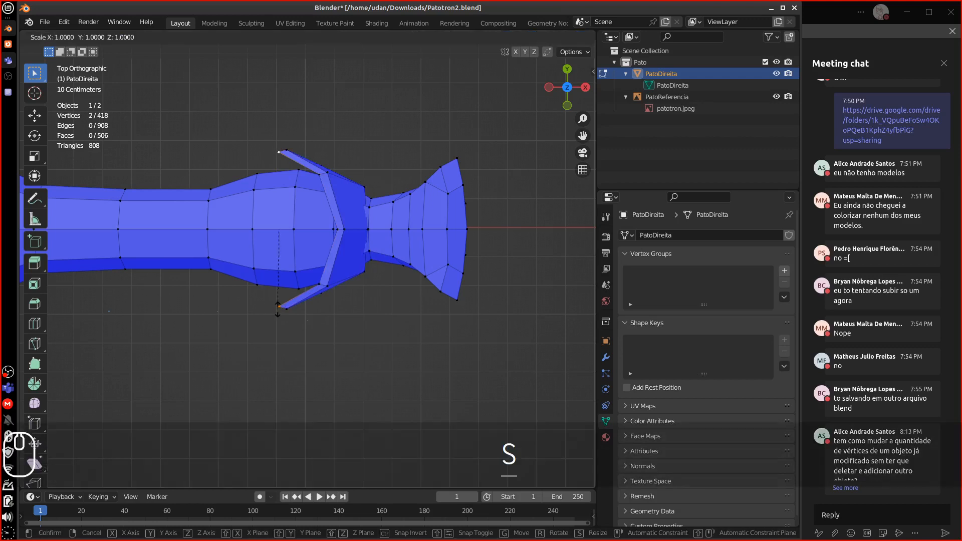
{"action": "key", "text": "y"}
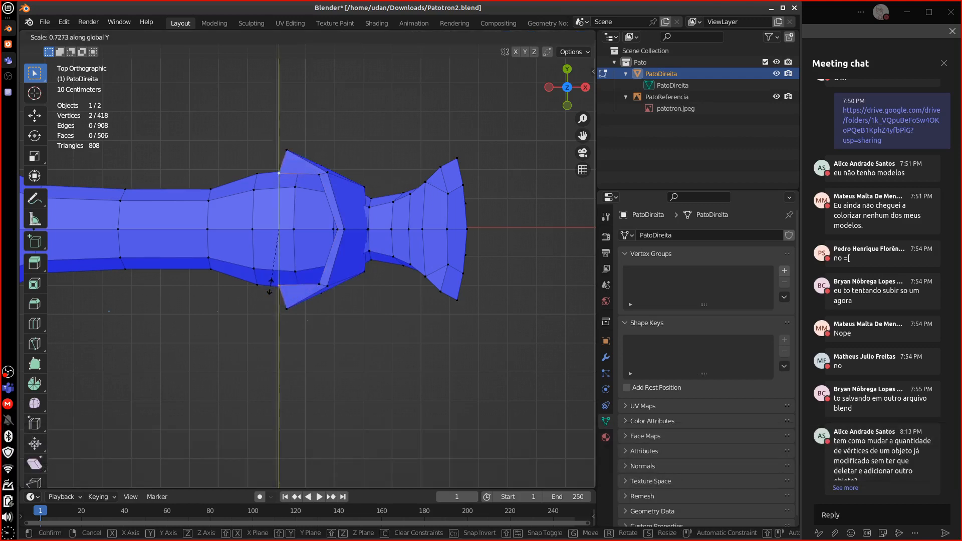
{"action": "left_click", "coordinate": [287, 306]}
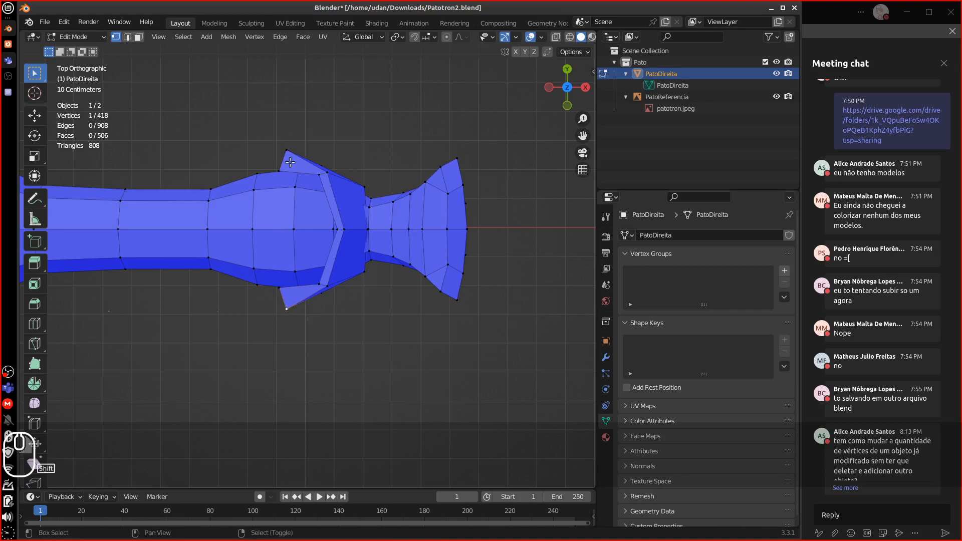
{"action": "key", "text": "s"}
{"action": "key", "text": "y"}
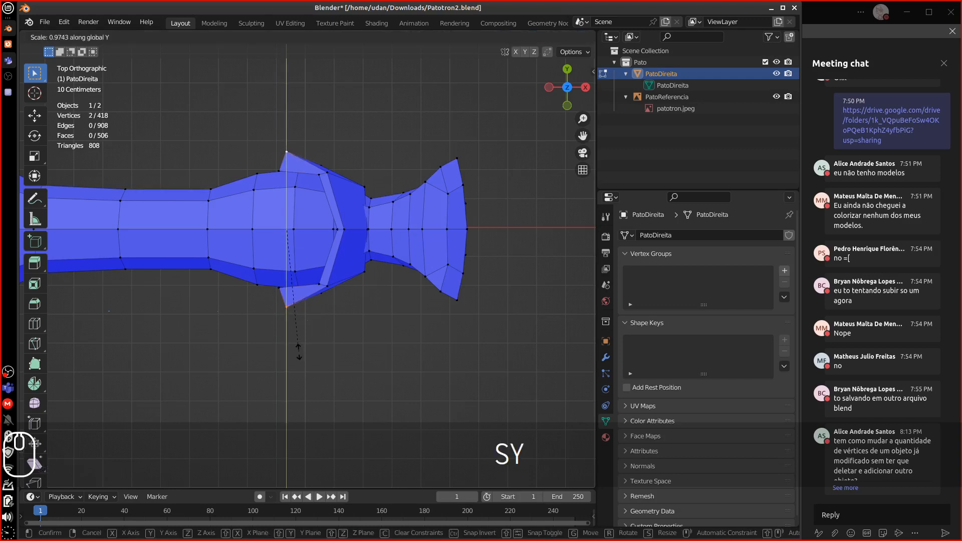
{"action": "left_click", "coordinate": [312, 314]}
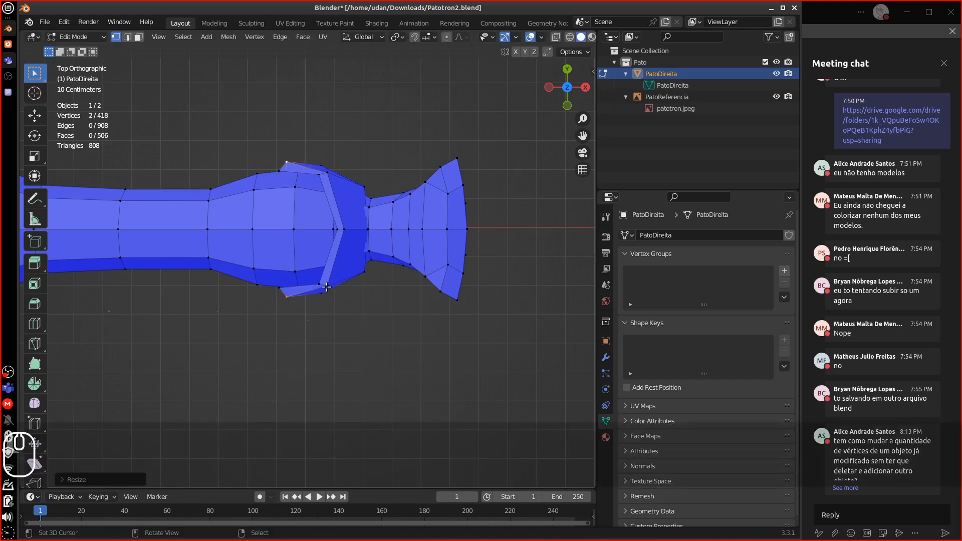
{"action": "left_click", "coordinate": [321, 284]}
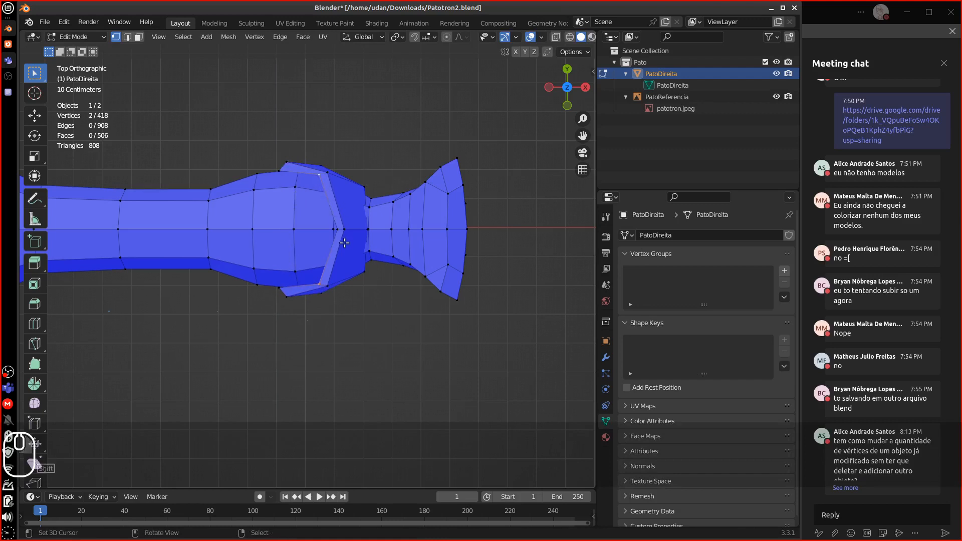
{"action": "key", "text": "g"}
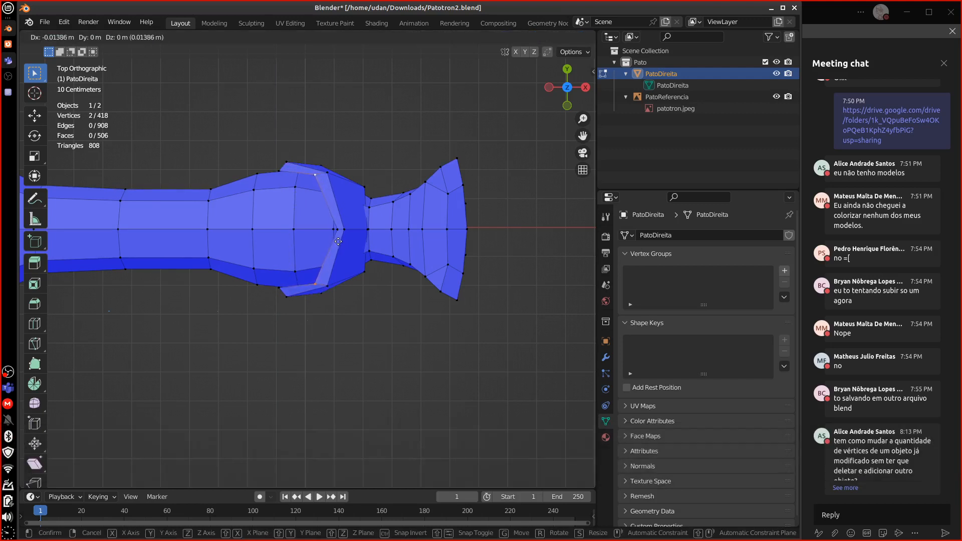
{"action": "key", "text": "Escape"}
Move the head piece's inner centre vertex slightly toward the tail along the body's midline.
{"action": "left_click", "coordinate": [338, 232]}
{"action": "key", "text": "g"}
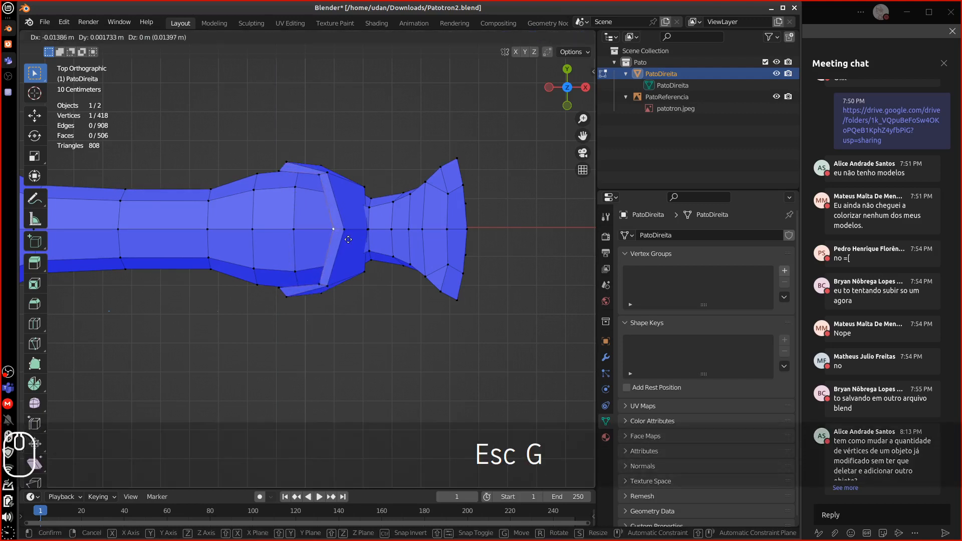
{"action": "left_click", "coordinate": [347, 240]}
Select the head piece's two inner corner vertices, one per side, and scale them slightly toward the midline.
{"action": "left_click", "coordinate": [323, 281]}
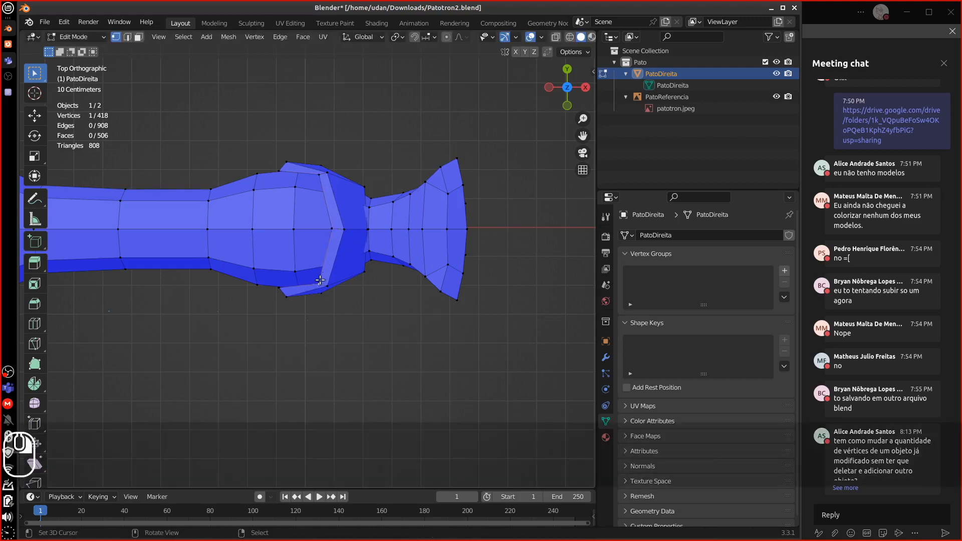
{"action": "left_click", "coordinate": [319, 175], "text": "shift"}
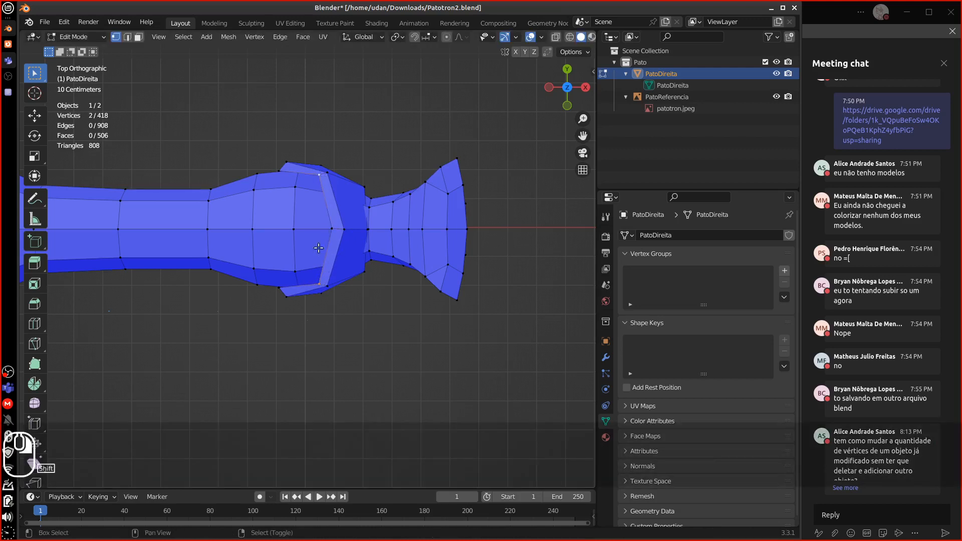
{"action": "key", "text": "s"}
{"action": "left_click", "coordinate": [321, 306]}
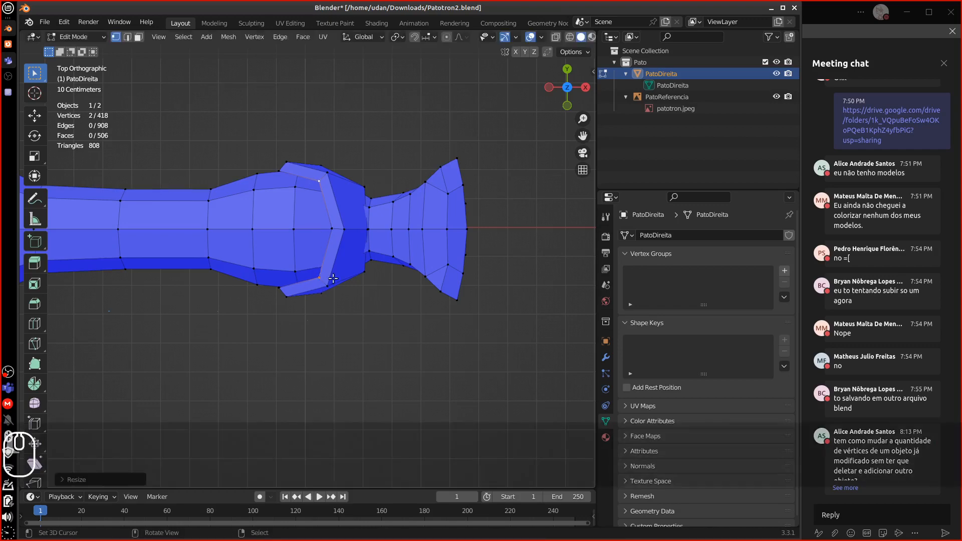
Select all geometry linked to the head piece and raise it slightly, about 0.017 m, on the head.
{"action": "middle_click_drag", "start_coordinate": [321, 304], "coordinate": [324, 193]}
{"action": "key", "text": "KP_1"}
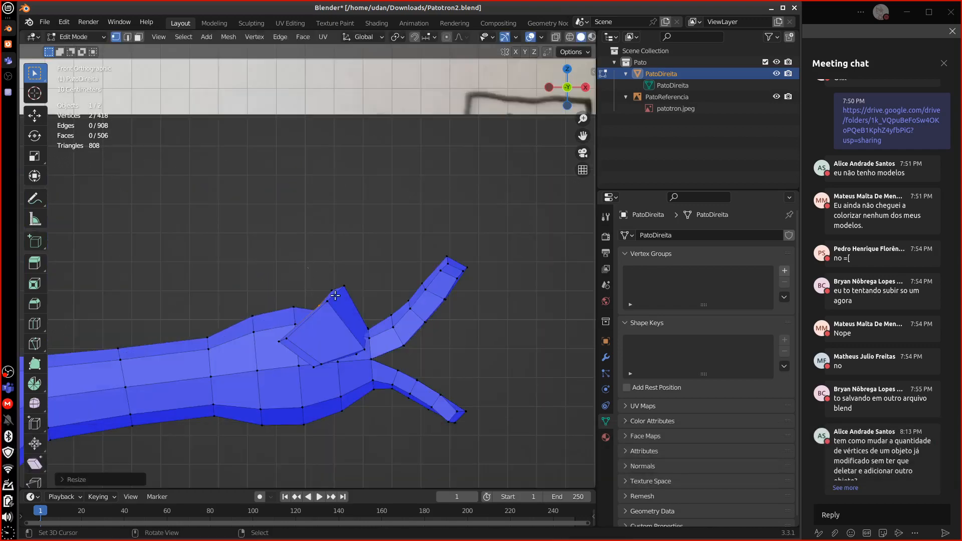
{"action": "middle_click_drag", "start_coordinate": [335, 296], "coordinate": [319, 301]}
{"action": "key", "text": "ctrl+l"}
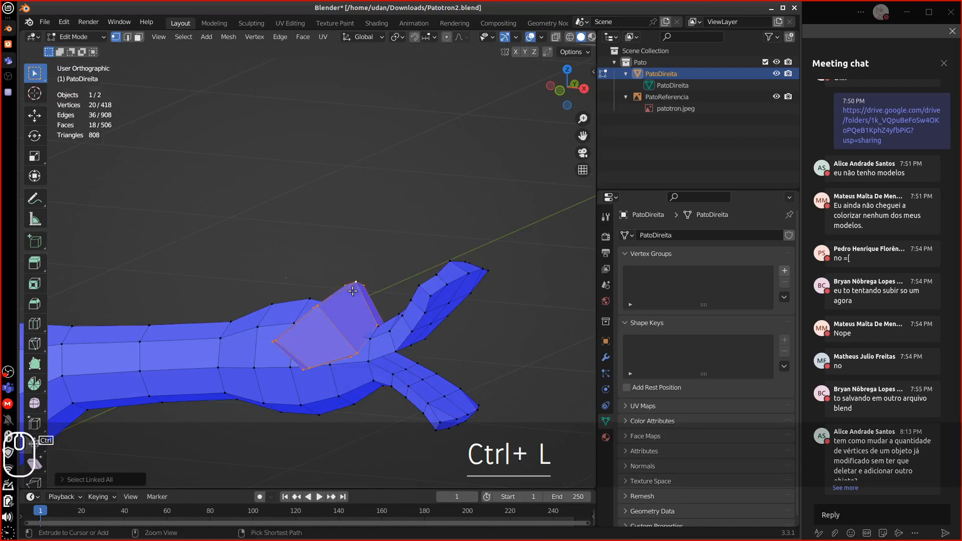
{"action": "key", "text": "g"}
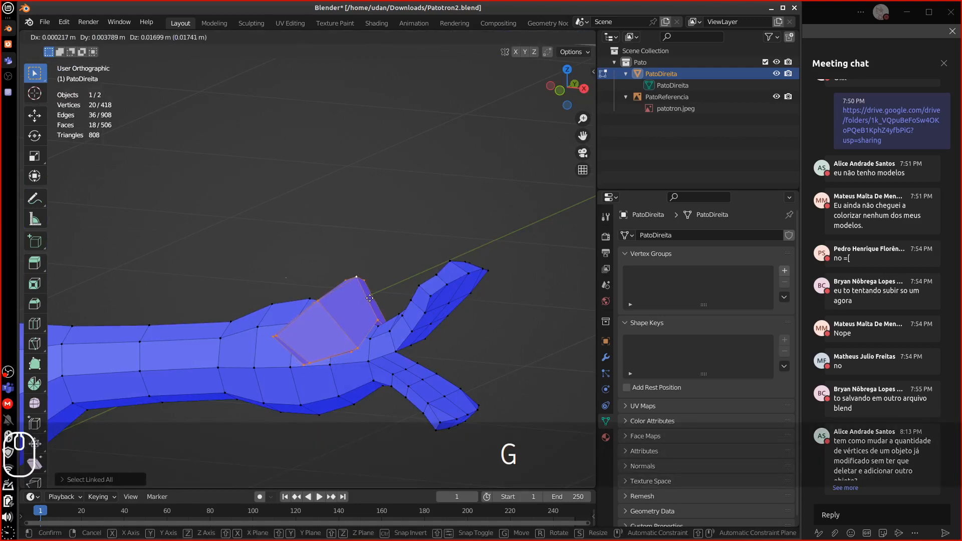
{"action": "left_click", "coordinate": [374, 299]}
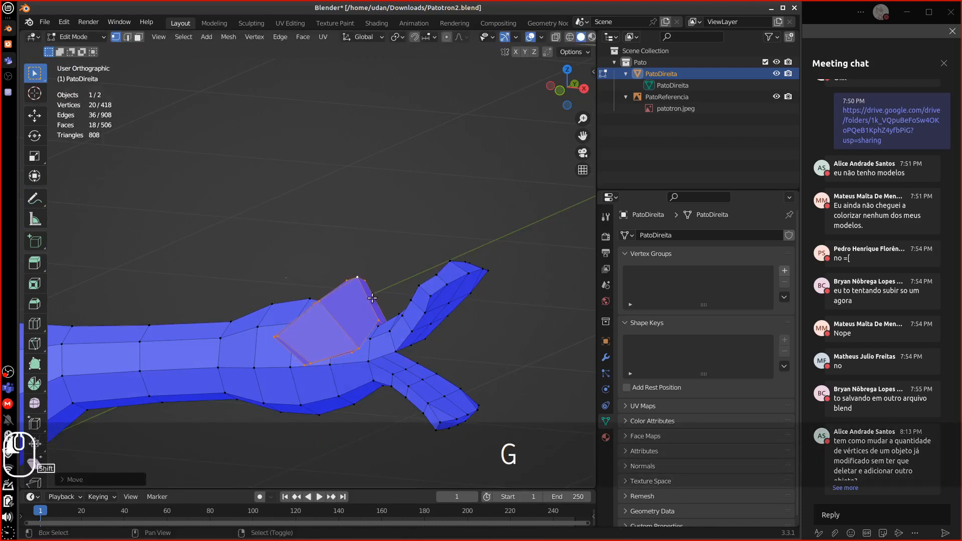
Review the complete duck from the front in Object Mode, and return to Edit Mode.
{"action": "mouse_move", "coordinate": [376, 300]}
{"action": "middle_mouse_down"}
{"action": "mouse_move", "coordinate": [398, 281]}
{"action": "mouse_move", "coordinate": [435, 286]}
{"action": "mouse_move", "coordinate": [361, 279]}
{"action": "mouse_move", "coordinate": [311, 232]}
{"action": "mouse_move", "coordinate": [268, 208]}
{"action": "mouse_move", "coordinate": [232, 206]}
{"action": "mouse_move", "coordinate": [350, 310]}
{"action": "middle_mouse_up"}
{"action": "key", "text": "KP_1"}
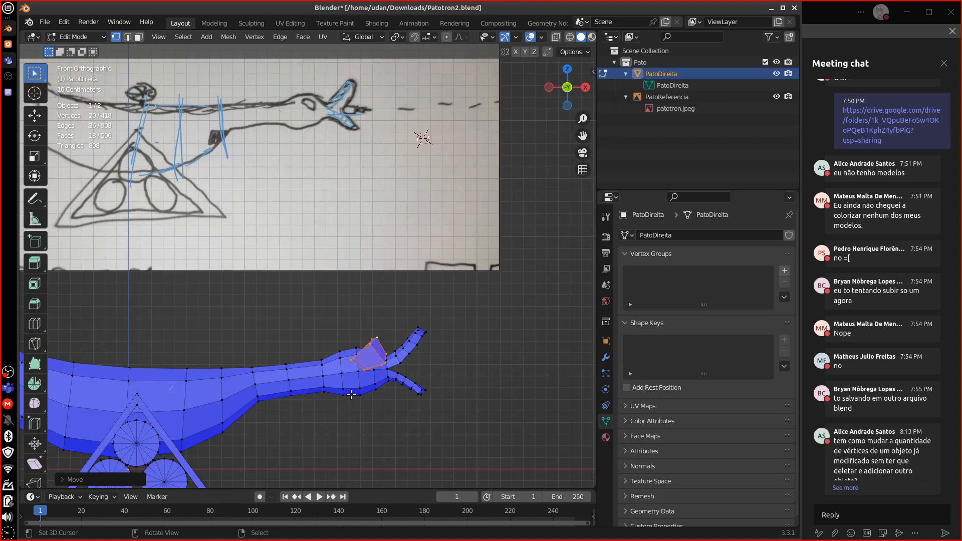
{"action": "key", "text": "Tab"}
{"action": "middle_click_drag", "start_coordinate": [290, 344], "coordinate": [401, 246], "text": "shift"}
{"action": "middle_click_drag", "start_coordinate": [351, 263], "coordinate": [335, 292], "text": "shift"}
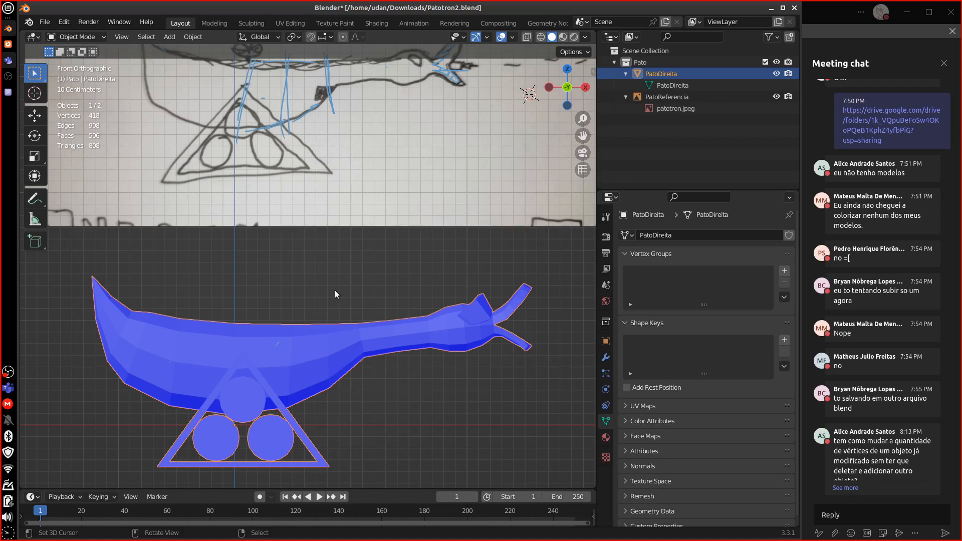
{"action": "key", "text": "Tab"}
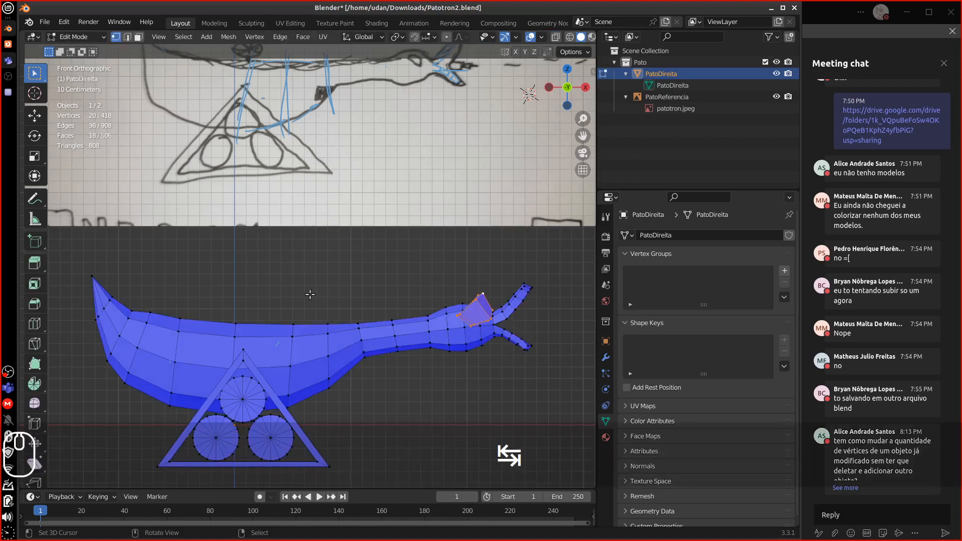
{"action": "middle_click_drag", "start_coordinate": [279, 335], "coordinate": [277, 288], "text": "shift"}
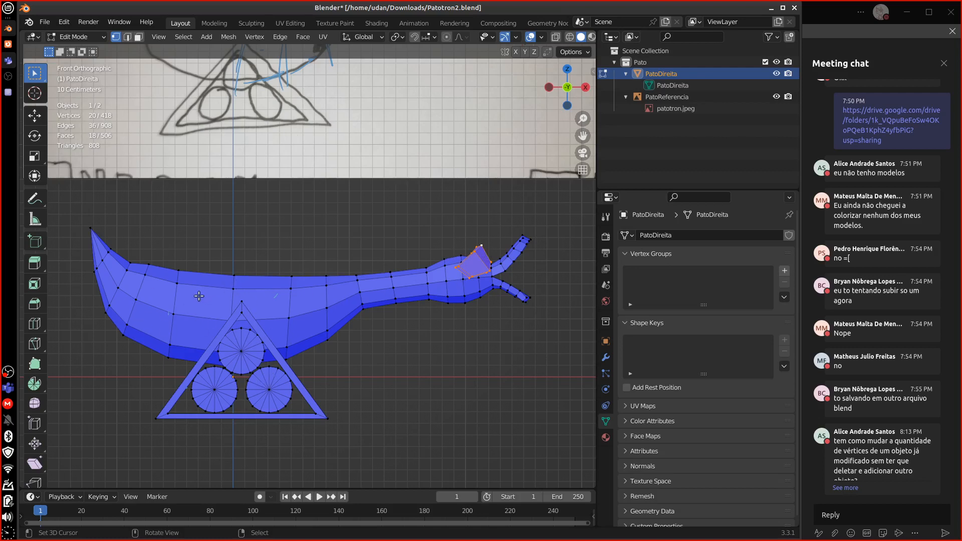
{"action": "right_click", "coordinate": [154, 263]}
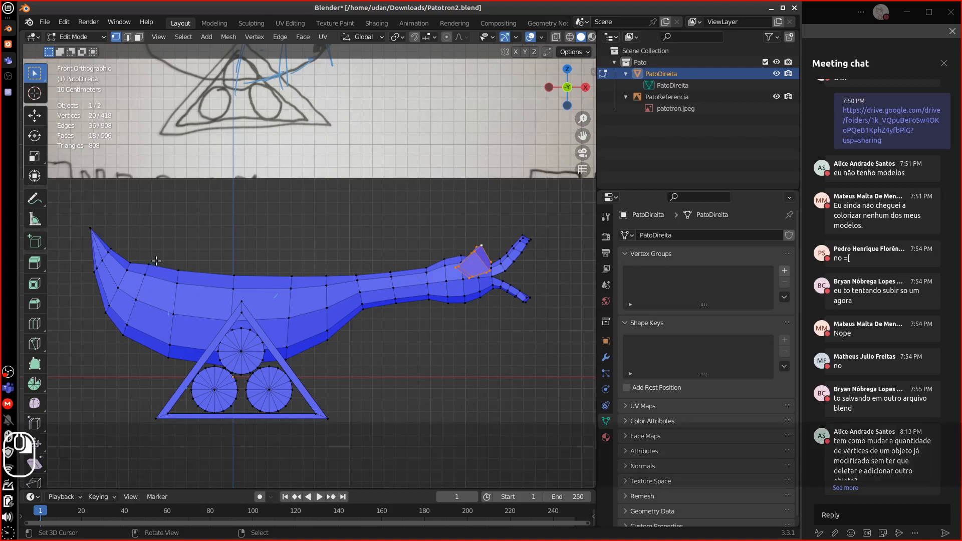
{"action": "right_click", "coordinate": [140, 288]}
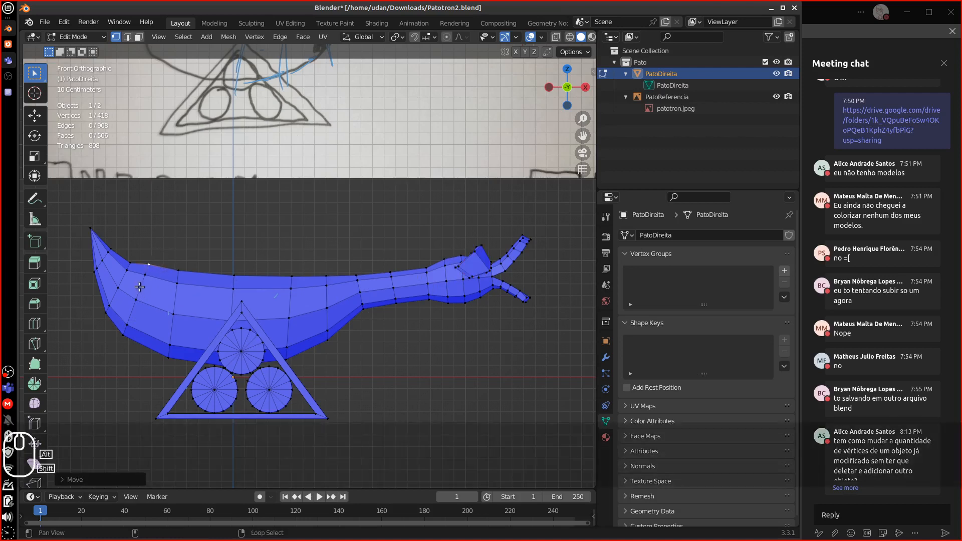
{"action": "right_click", "coordinate": [154, 263]}
{"action": "key", "text": "g"}
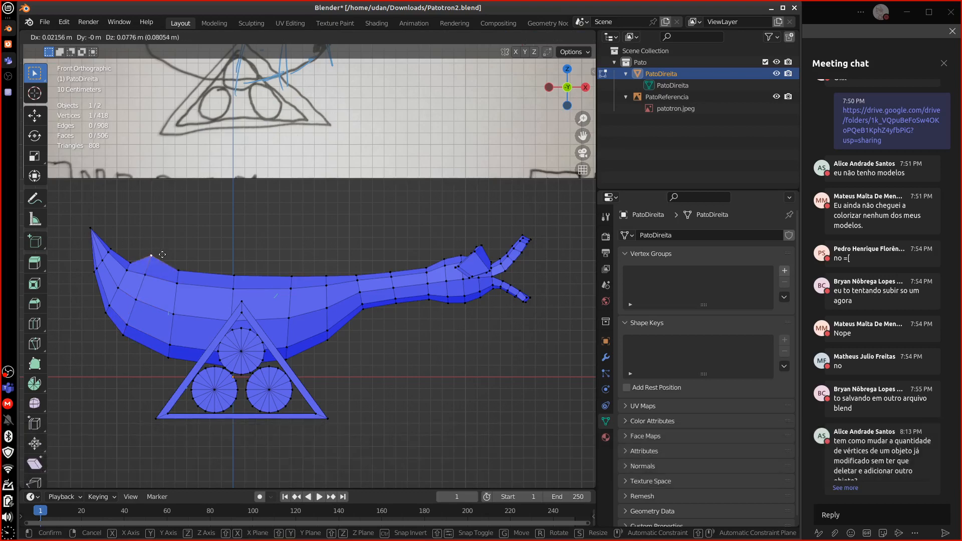
{"action": "key", "text": "Escape"}
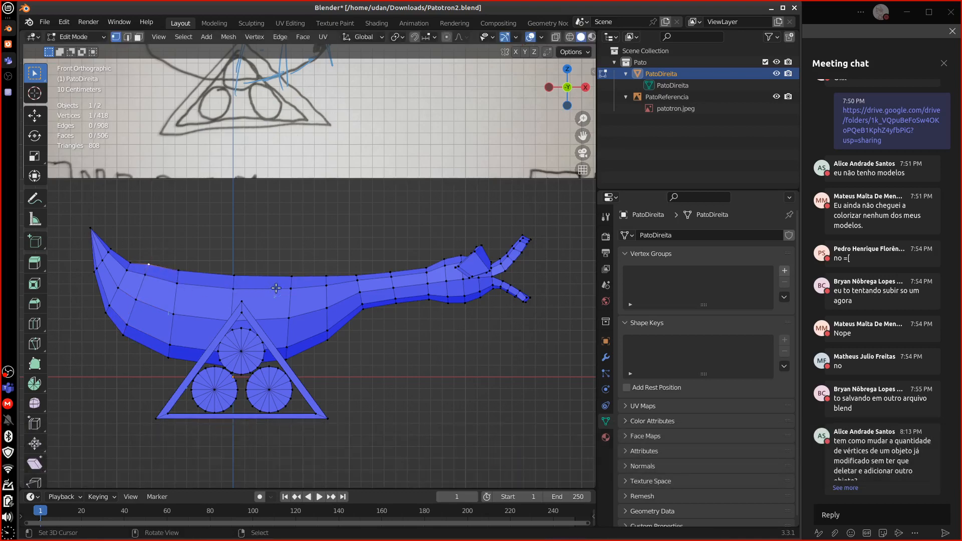
Select all of the duck's geometry in front view.
{"action": "middle_click_drag", "start_coordinate": [275, 288], "coordinate": [232, 289]}
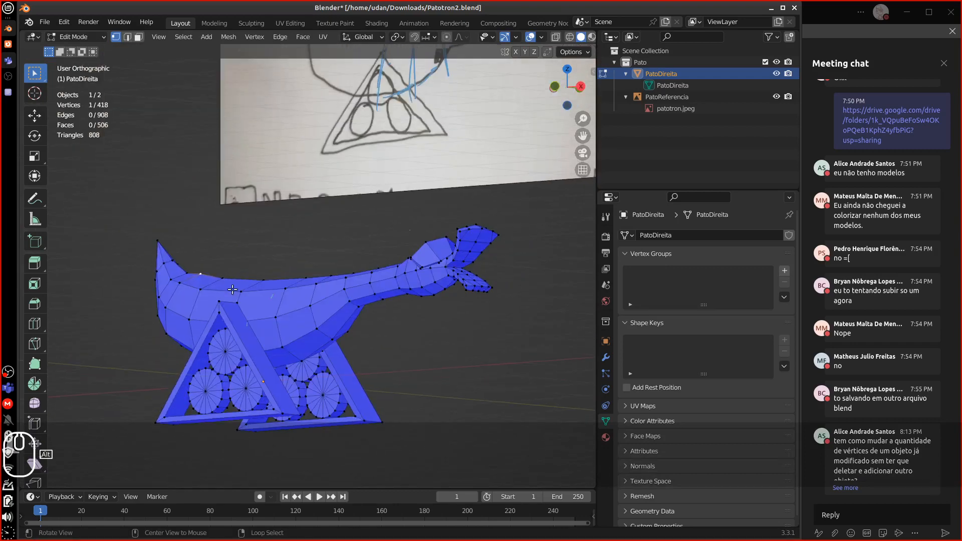
{"action": "key", "text": "KP_1"}
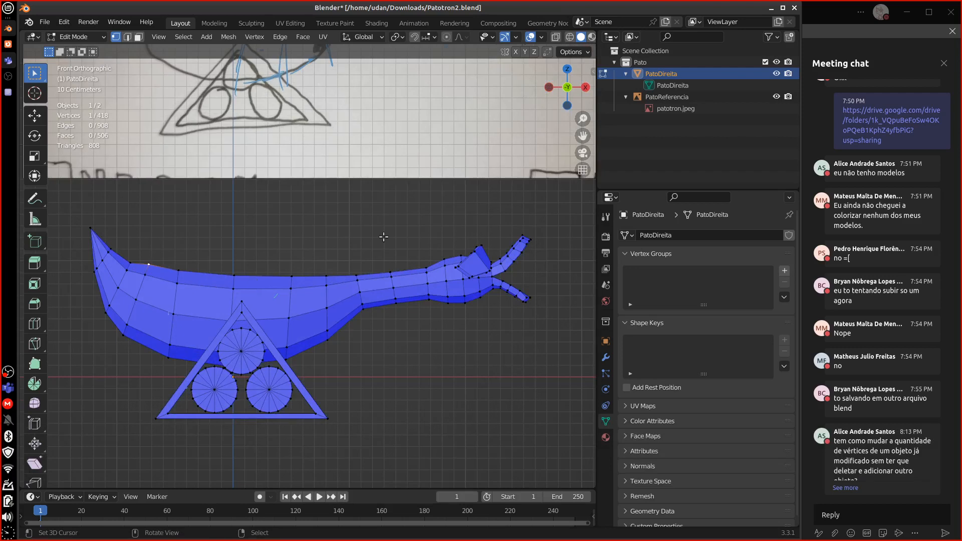
{"action": "key", "text": "a"}
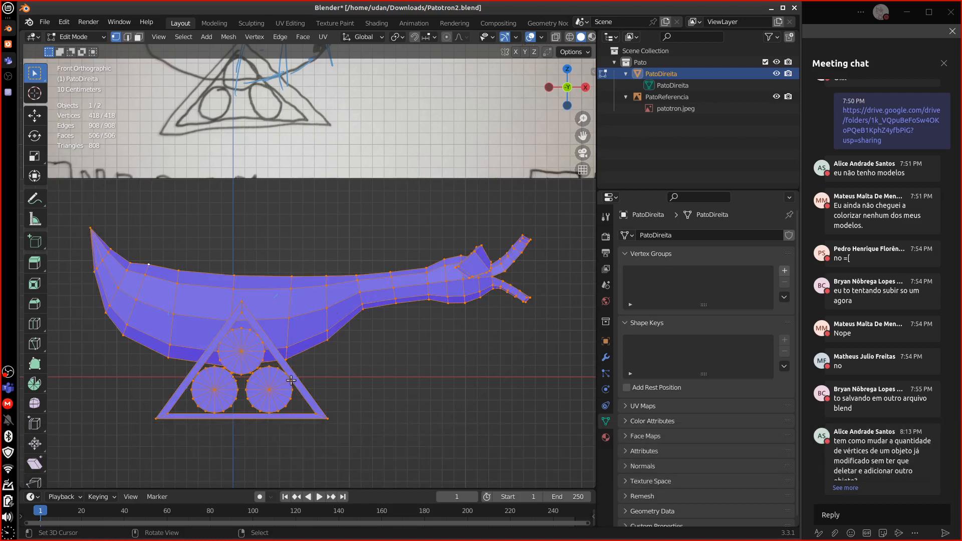
Raise all the duck's geometry about 0.36 m onto the ground line and rotate it 90° clockwise in top view so the head faces front.
{"action": "key", "text": "g"}
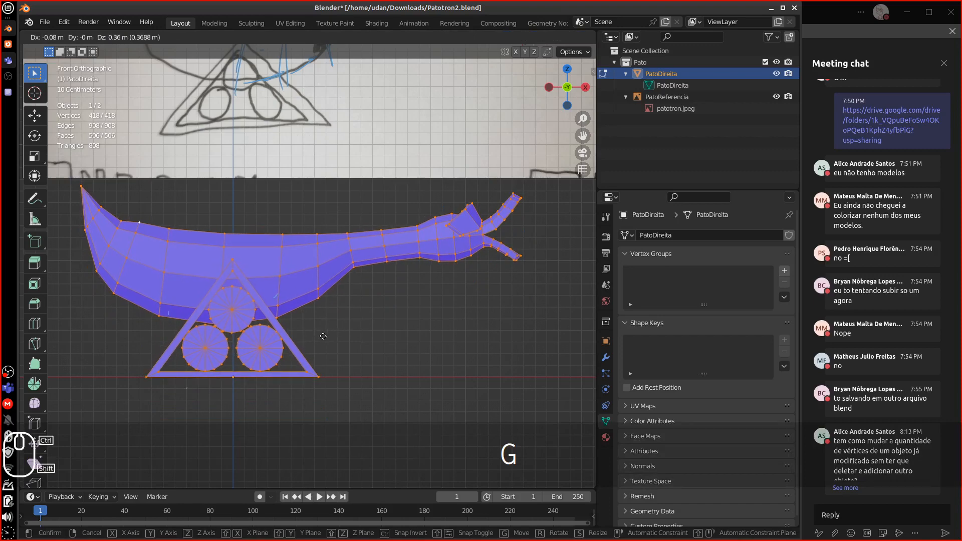
{"action": "left_click", "coordinate": [329, 326]}
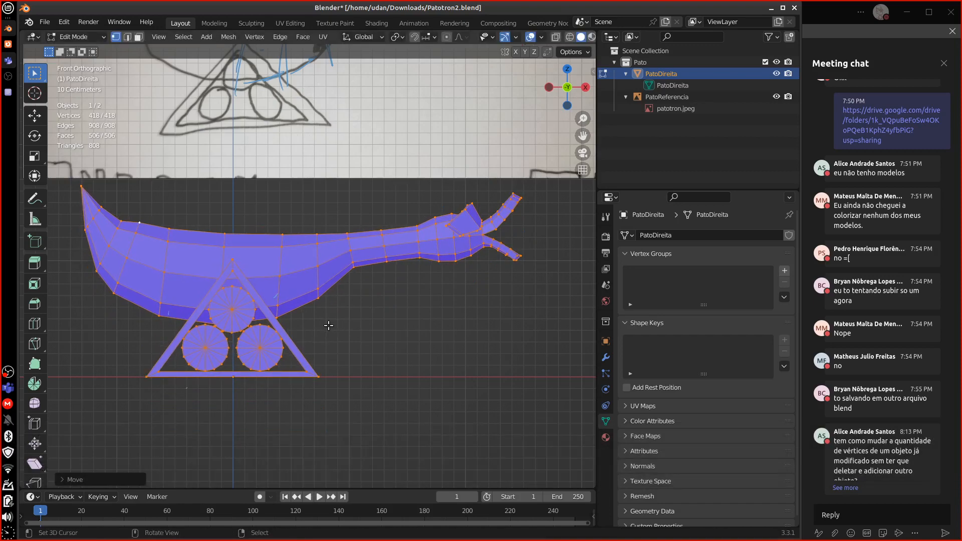
{"action": "key", "text": "KP_7"}
{"action": "key", "text": "r"}
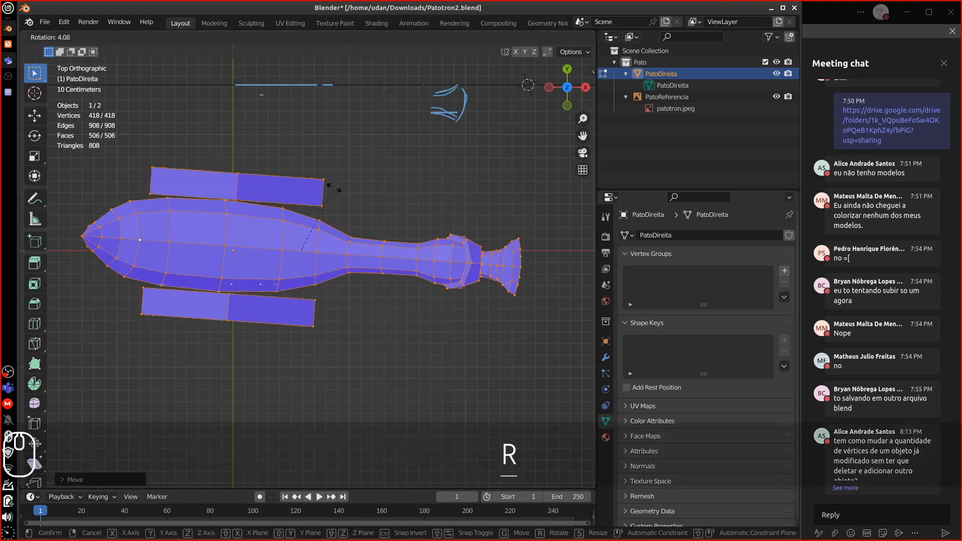
{"action": "left_click", "coordinate": [356, 275]}
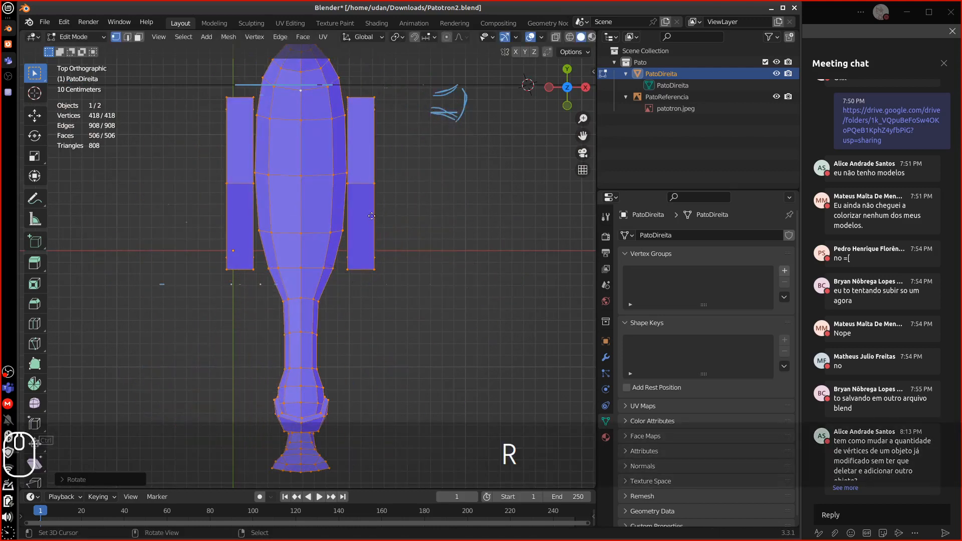
Center the duck's geometry on the Y axis in top view, moving it about -0.58 m in X and -0.15 m in Y.
{"action": "key", "text": "g"}
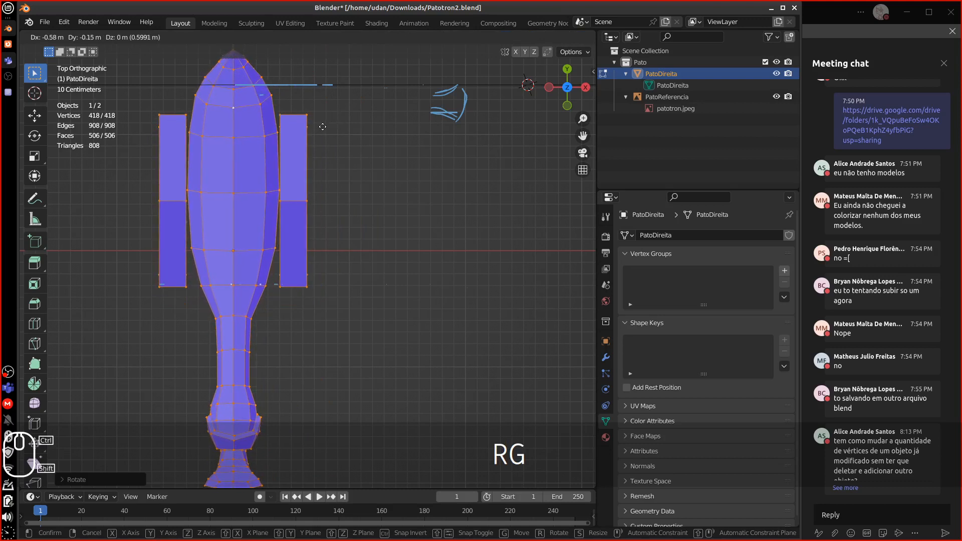
{"action": "left_click", "coordinate": [322, 127]}
{"action": "key", "text": "KP_1"}
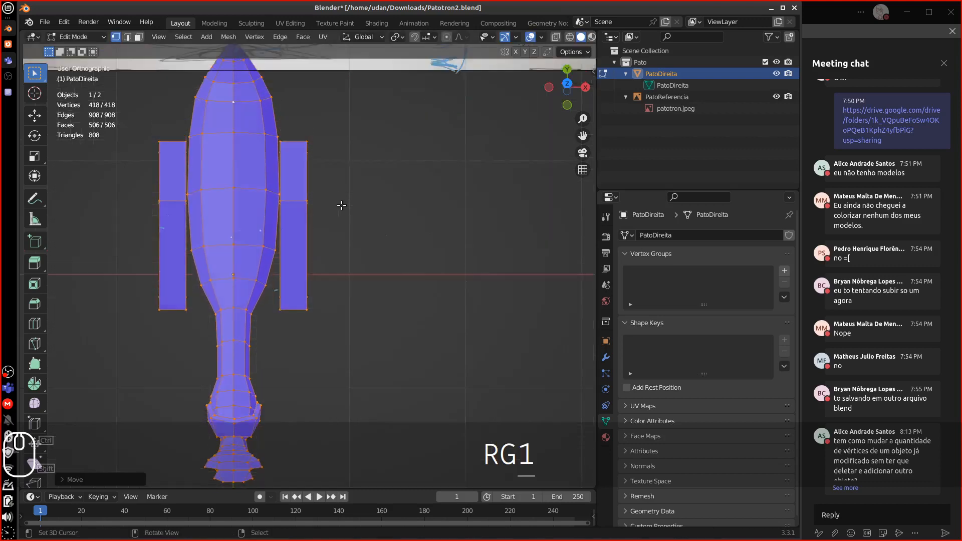
Inspect the reoriented duck in Object Mode from the front, the right side and an angled view beside the reference image.
{"action": "key", "text": "Tab"}
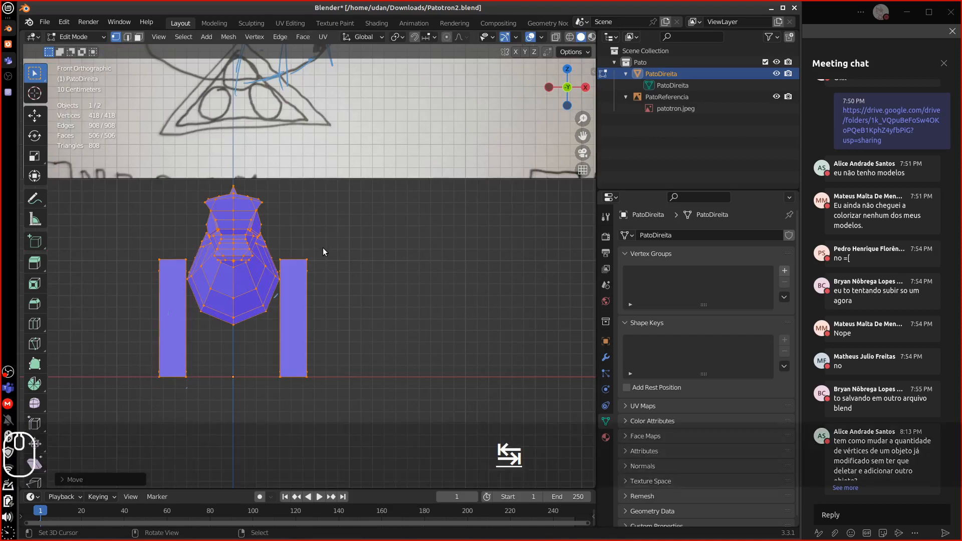
{"action": "middle_click_drag", "start_coordinate": [320, 248], "coordinate": [364, 257]}
{"action": "key", "text": "KP_1"}
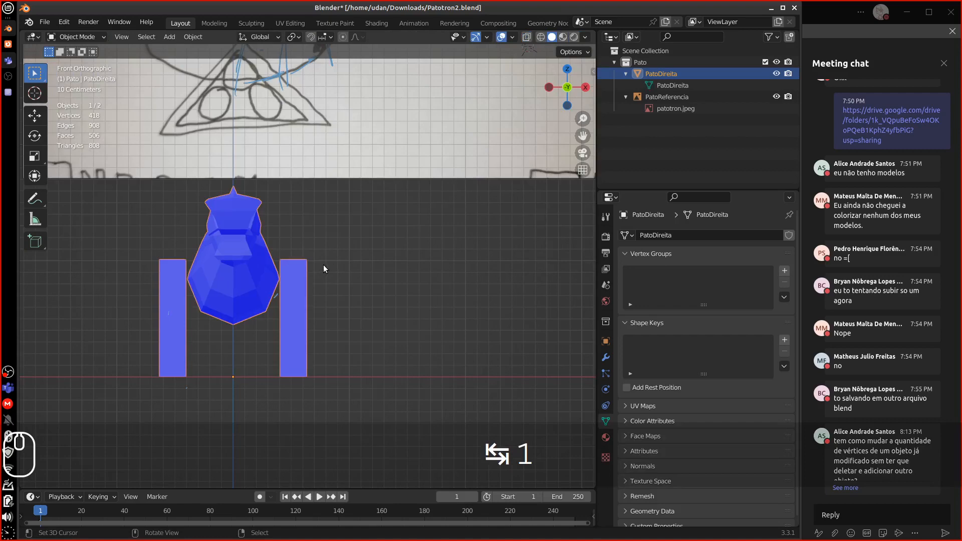
{"action": "key", "text": "KP_3"}
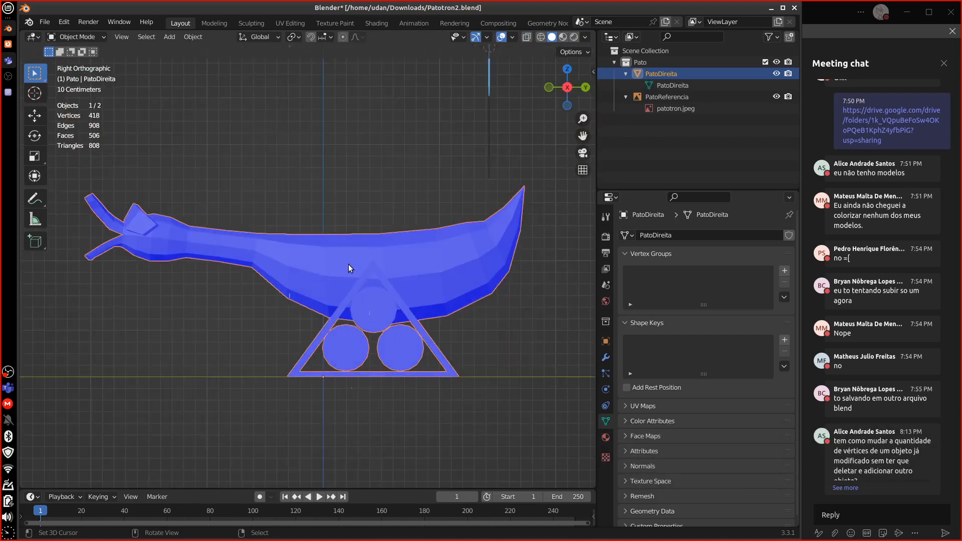
{"action": "key", "text": "KP_1"}
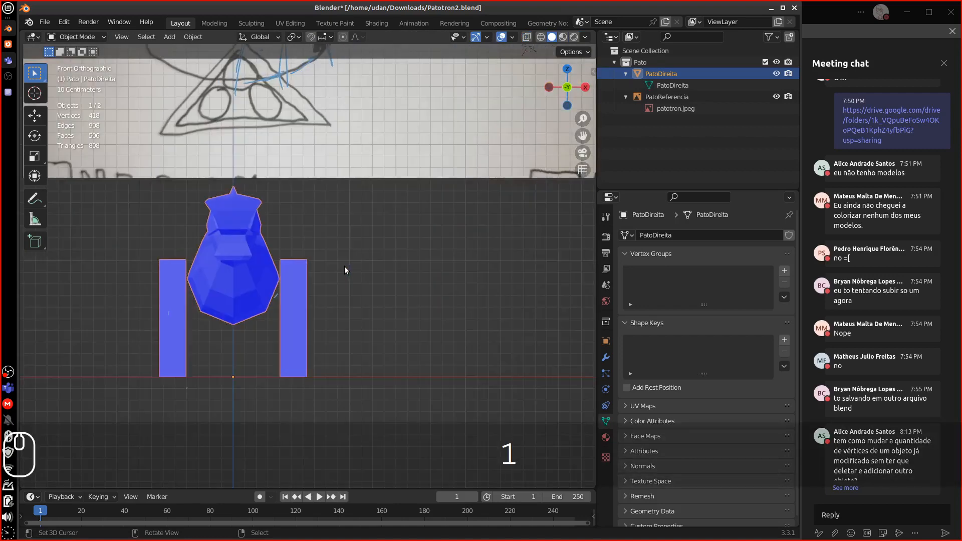
{"action": "key", "text": "KP_Subtract"}
{"action": "key", "text": "KP_Subtract"}
{"action": "key", "text": "KP_Subtract"}
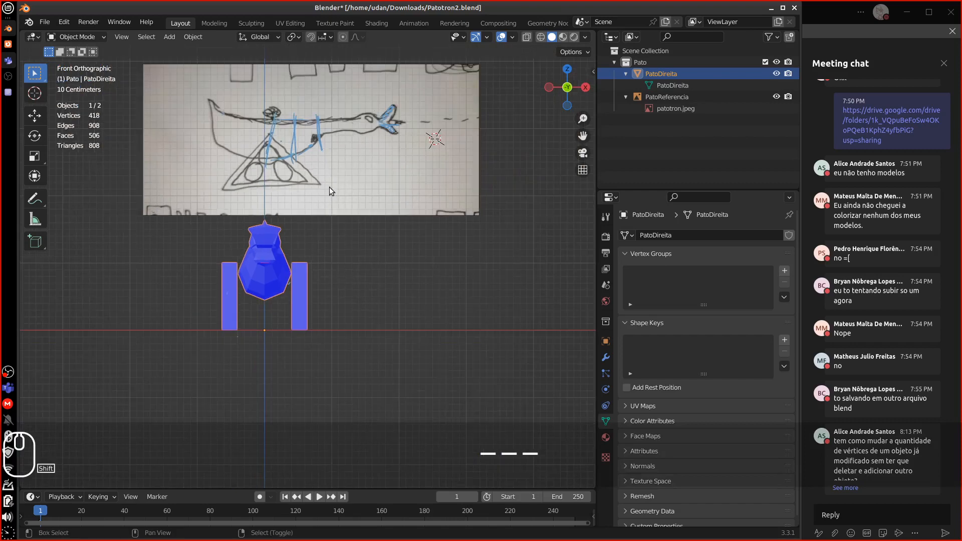
{"action": "middle_click", "coordinate": [331, 201], "text": "alt"}
{"action": "middle_click_drag", "start_coordinate": [336, 313], "coordinate": [316, 300]}
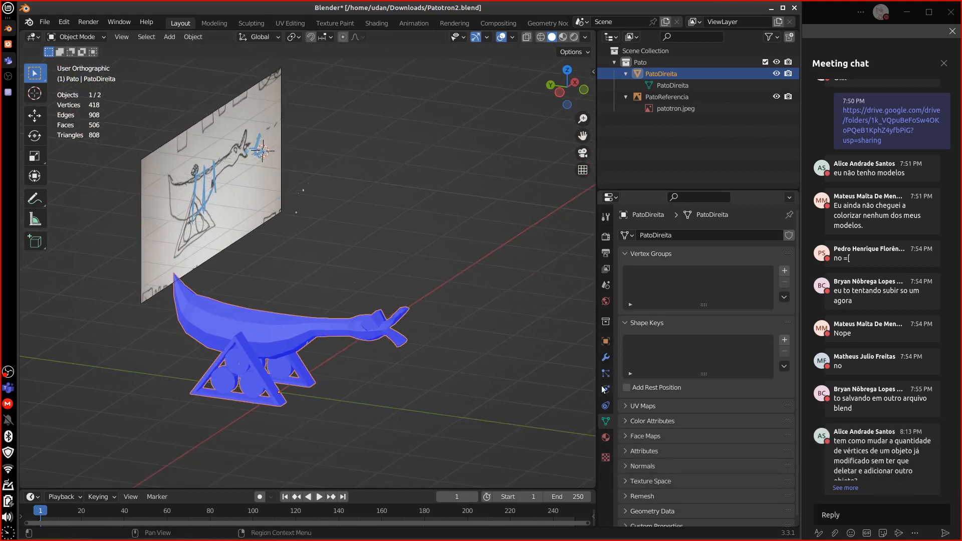
Show the duck object's location, rotation, scale and dimensions.
{"action": "left_click", "coordinate": [606, 343]}
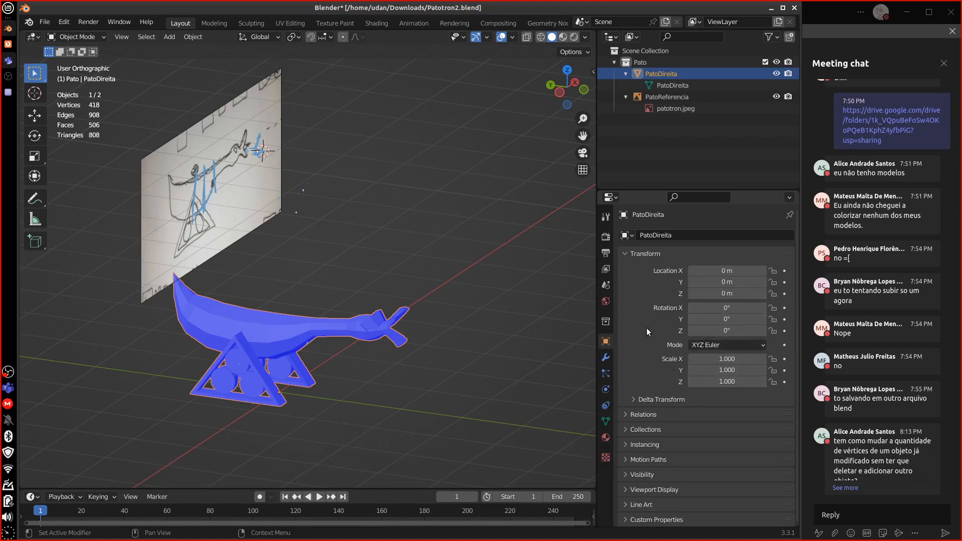
{"action": "middle_click_drag", "start_coordinate": [416, 213], "coordinate": [333, 248]}
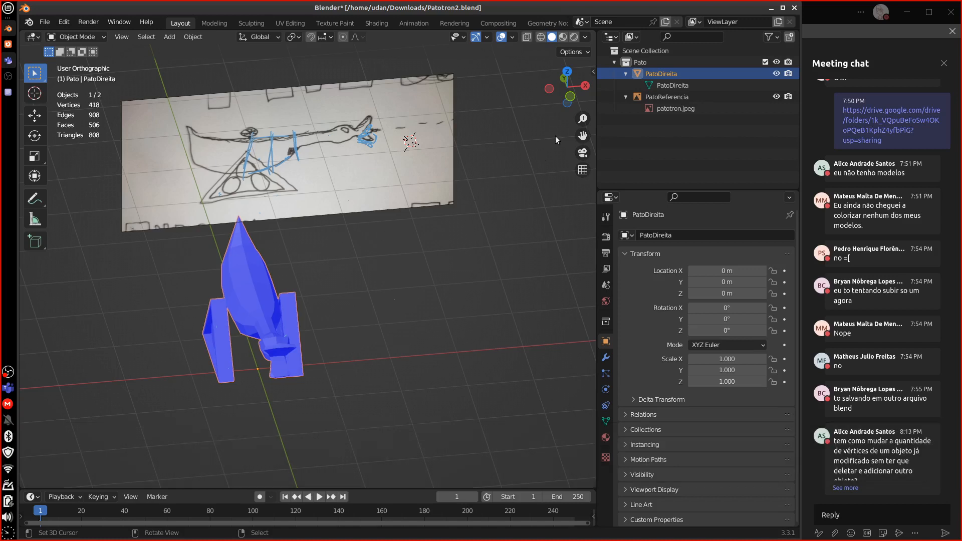
{"action": "left_click", "coordinate": [593, 72]}
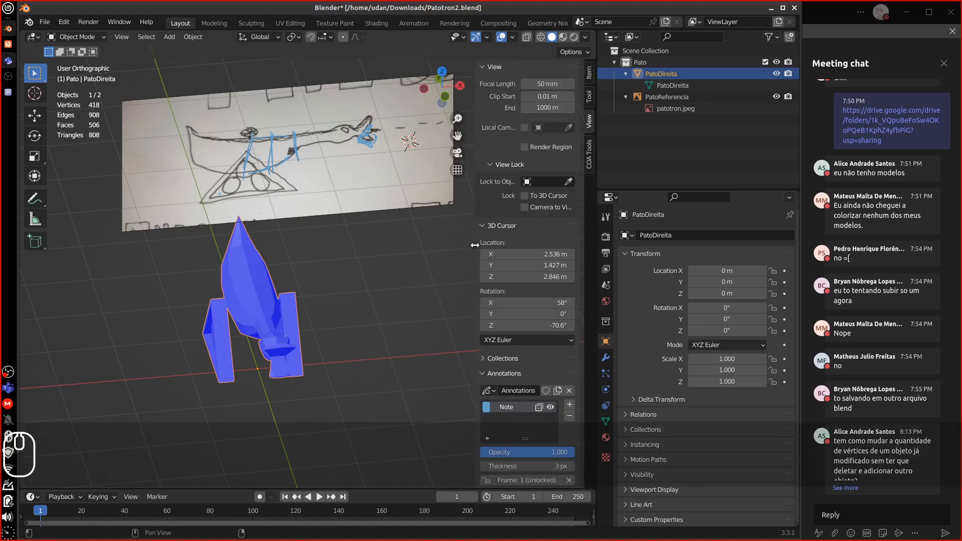
{"action": "left_click", "coordinate": [589, 75]}
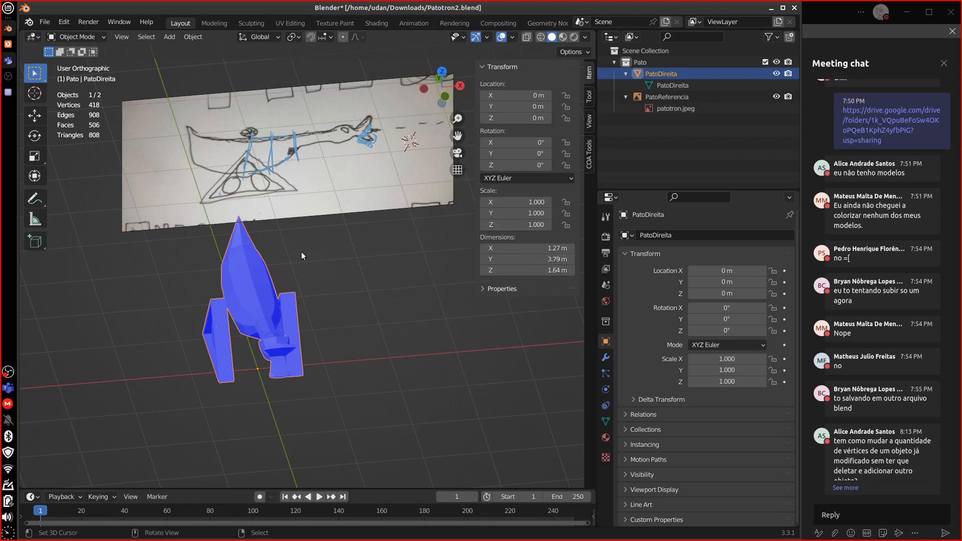
Move the duck's geometry about -0.46 m along Y in Edit Mode to center the wheel bases over the object origin in right view.
{"action": "middle_click_drag", "start_coordinate": [322, 358], "coordinate": [404, 297]}
{"action": "key", "text": "KP_3"}
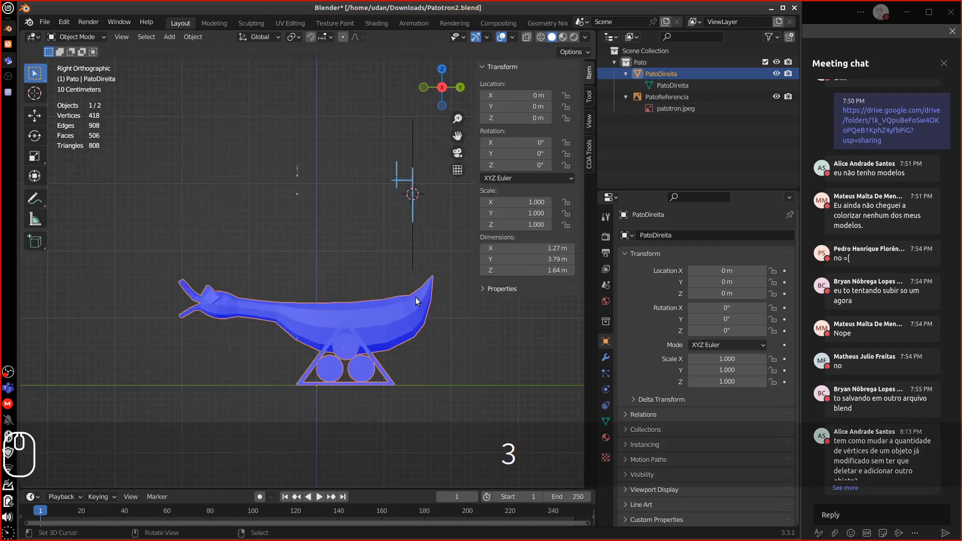
{"action": "key", "text": "Tab"}
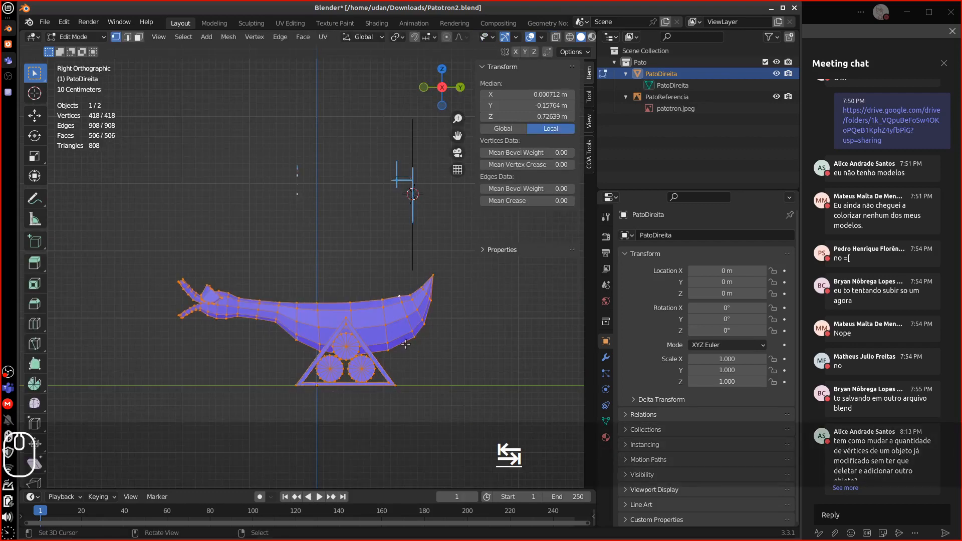
{"action": "key", "text": "g"}
{"action": "key", "text": "y"}
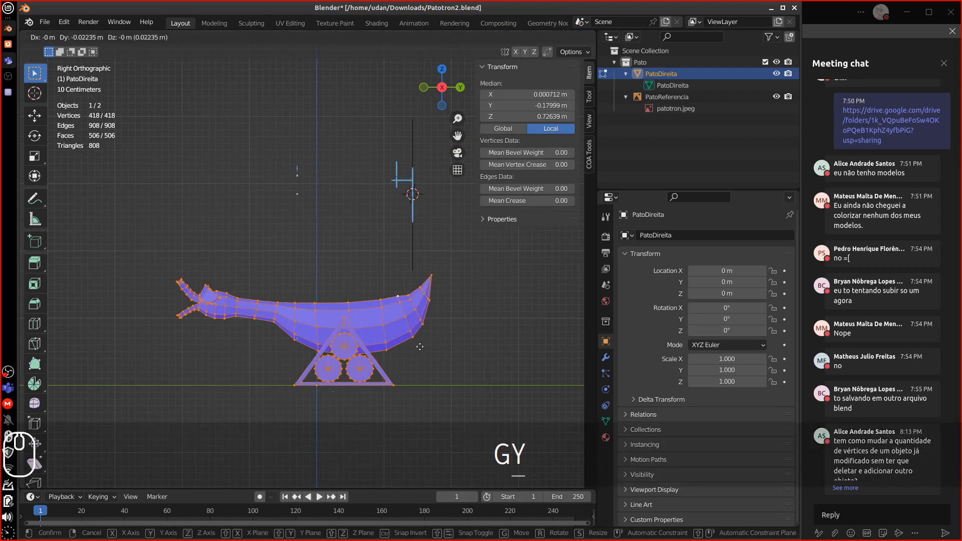
{"action": "key", "text": "shift"}
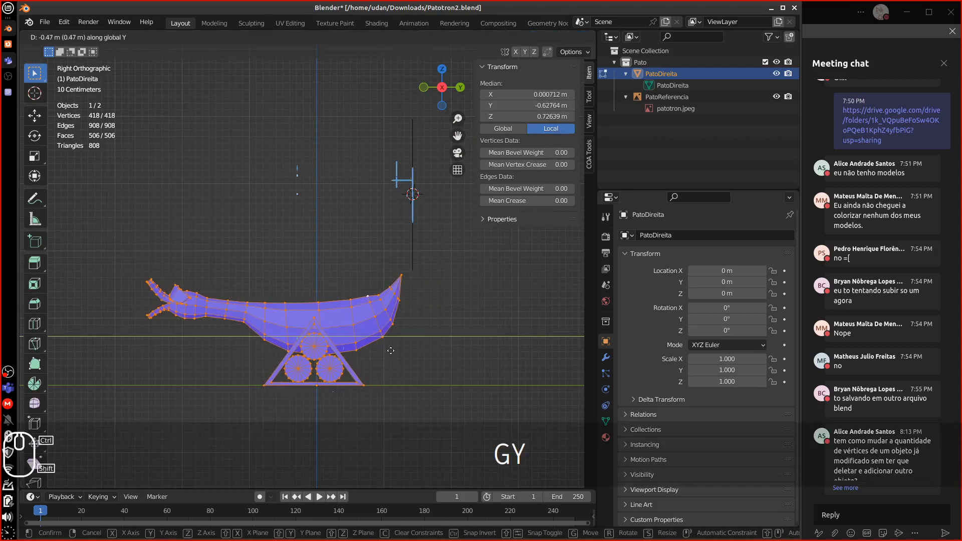
{"action": "left_click", "coordinate": [426, 351]}
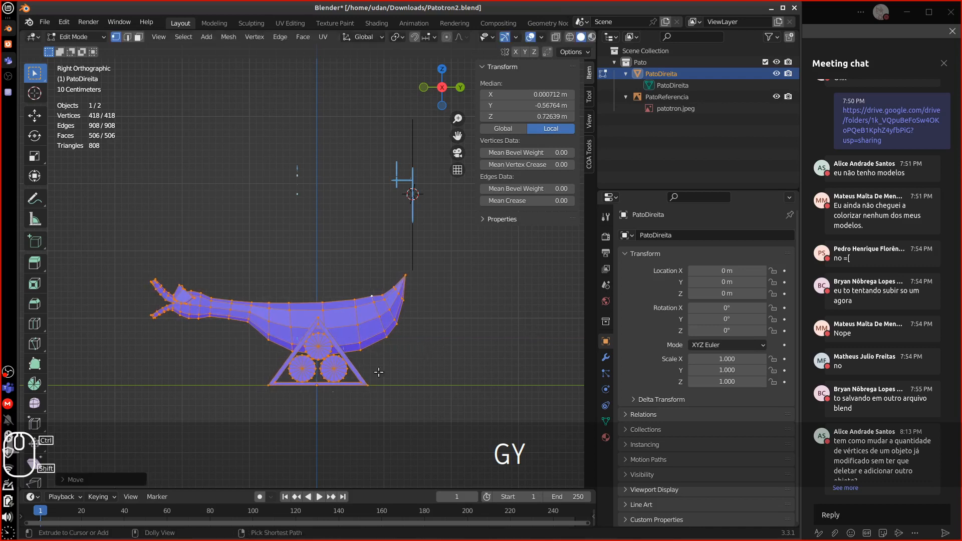
{"action": "key", "text": "g"}
{"action": "key", "text": "y"}
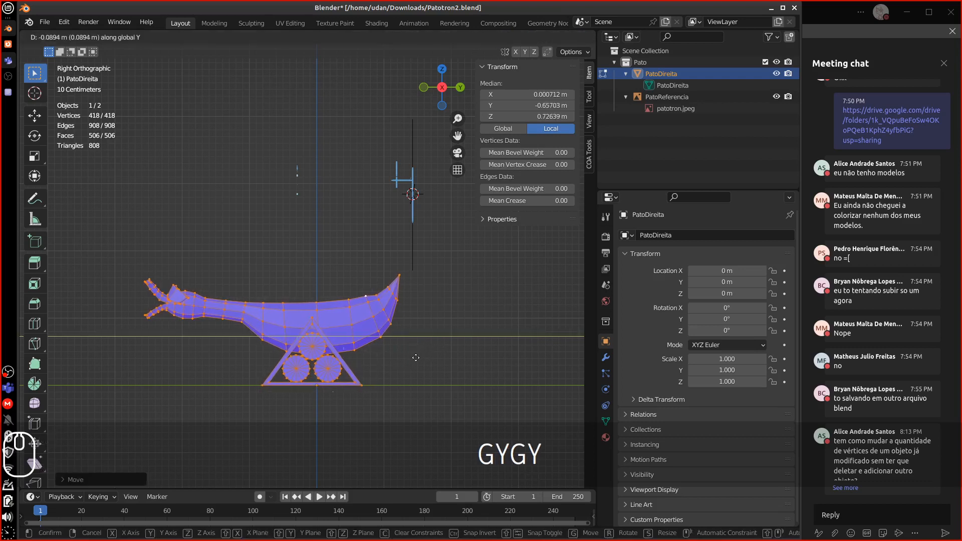
{"action": "left_click", "coordinate": [416, 356]}
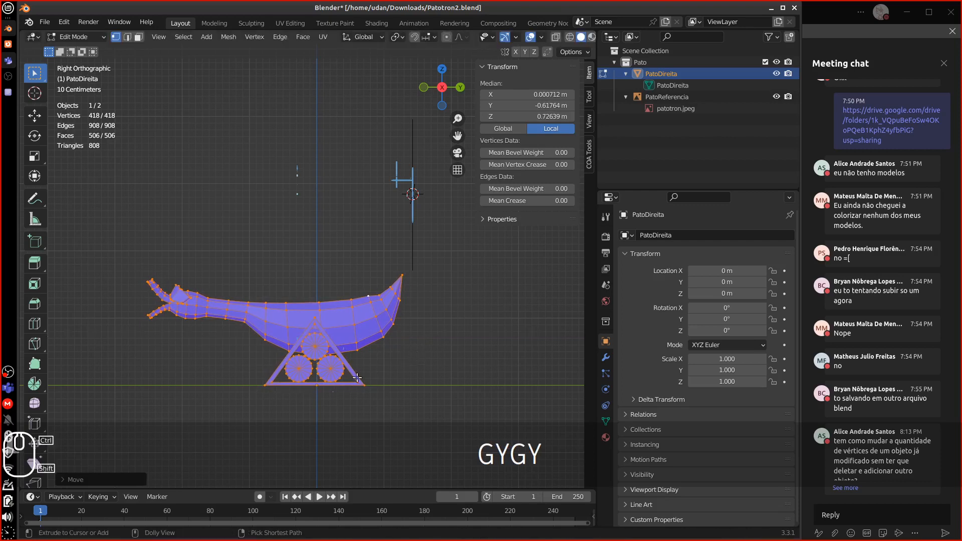
Return to Object Mode and scale the duck uniformly to 1.590, making it 6.02 m long.
{"action": "key", "text": "Tab"}
{"action": "middle_click_drag", "start_coordinate": [326, 323], "coordinate": [360, 322]}
{"action": "key", "text": "s"}
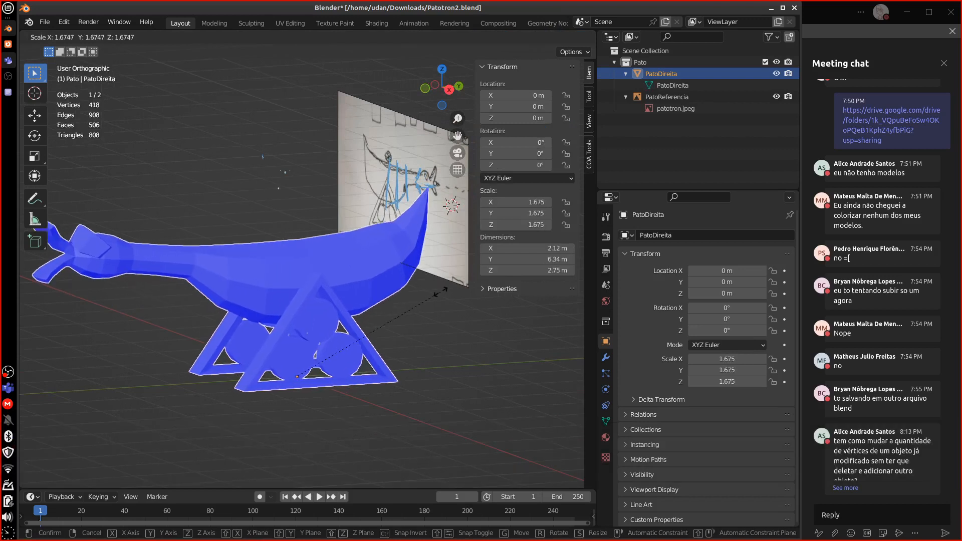
{"action": "key", "text": "ctrl"}
{"action": "key", "text": "shift"}
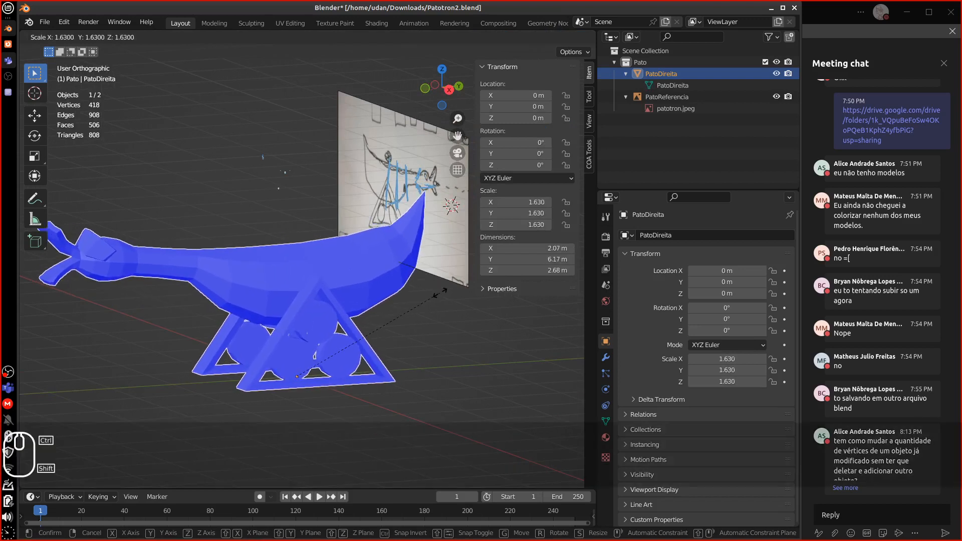
{"action": "left_click", "coordinate": [403, 306]}
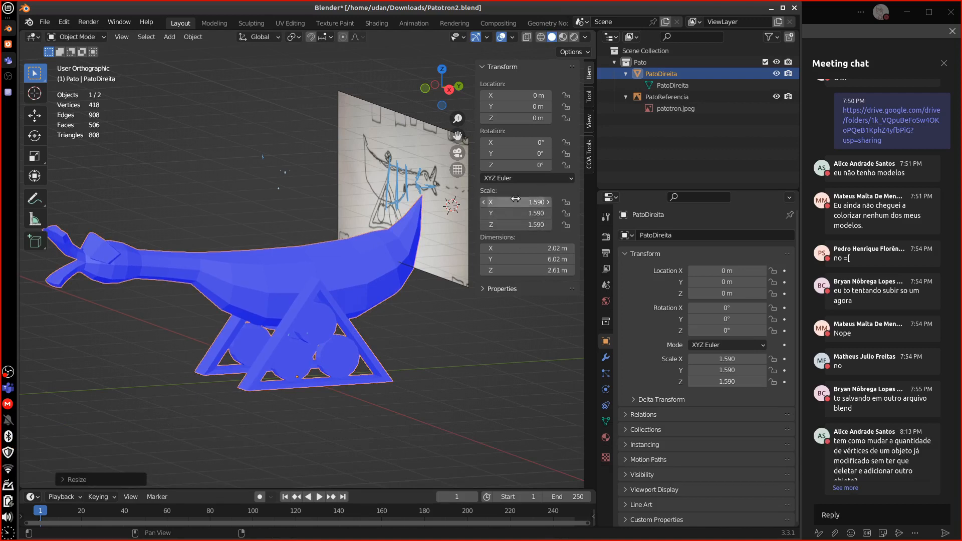
Apply the duck object's scale.
{"action": "left_click", "coordinate": [193, 37]}
{"action": "mouse_move", "coordinate": [203, 98]}
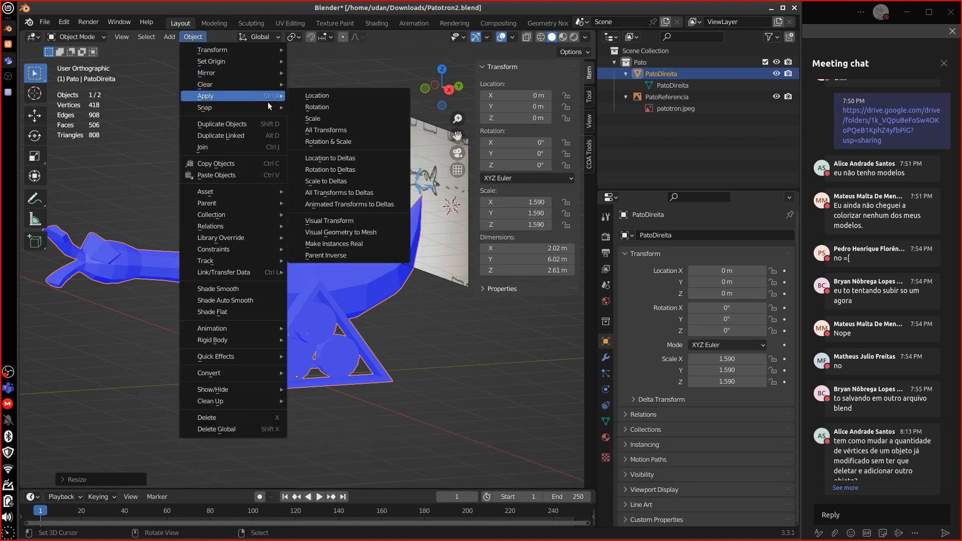
{"action": "left_click", "coordinate": [320, 119]}
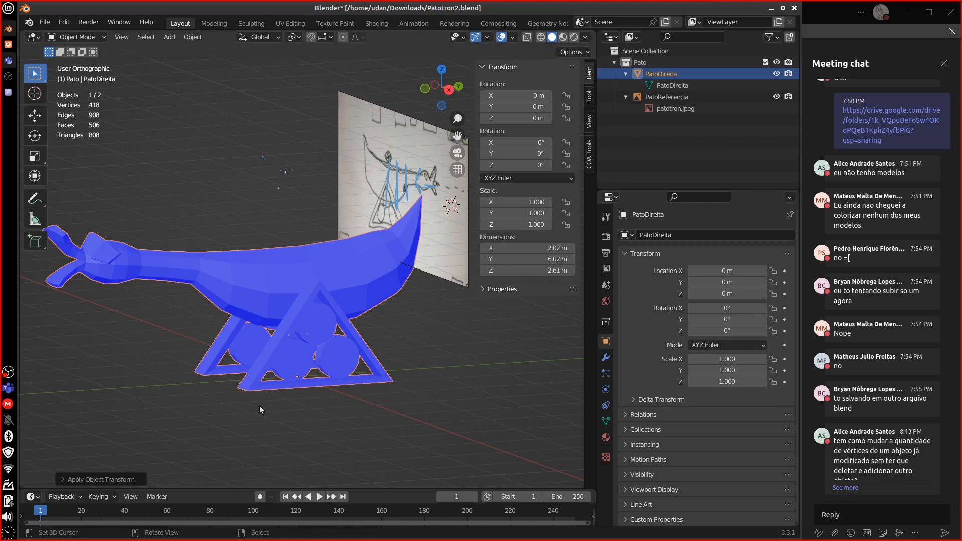
Try the Imperial unit system in the scene's unit settings and set it back to Metric.
{"action": "left_click", "coordinate": [605, 285]}
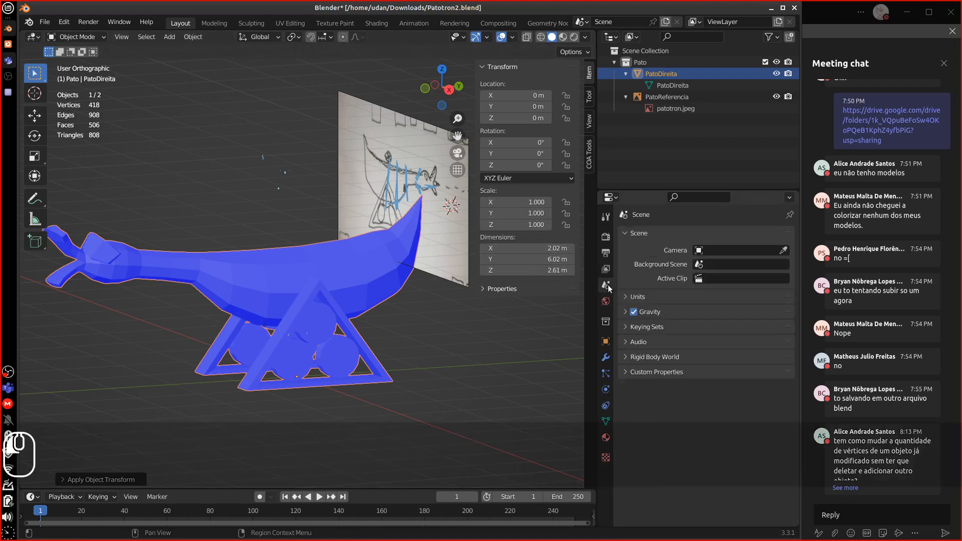
{"action": "left_click", "coordinate": [641, 299]}
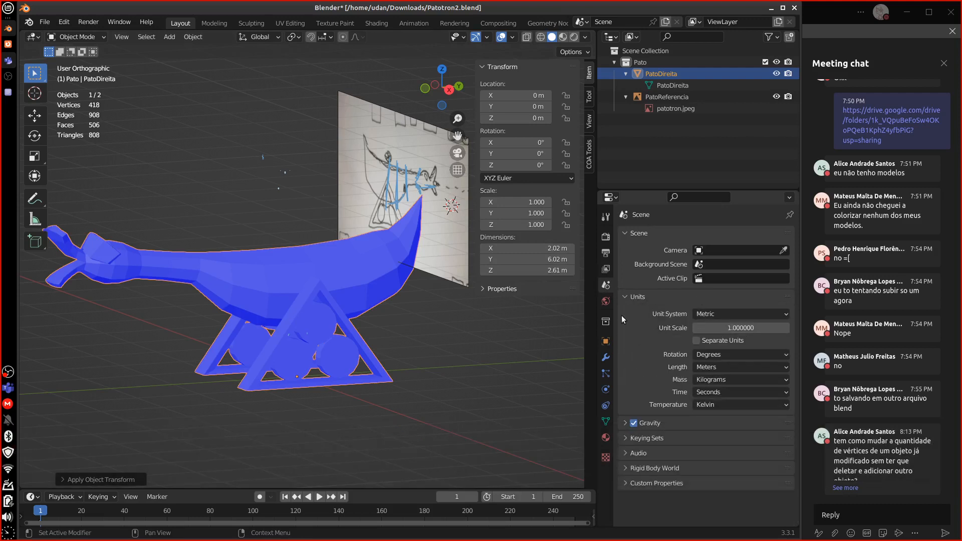
{"action": "left_click", "coordinate": [723, 315]}
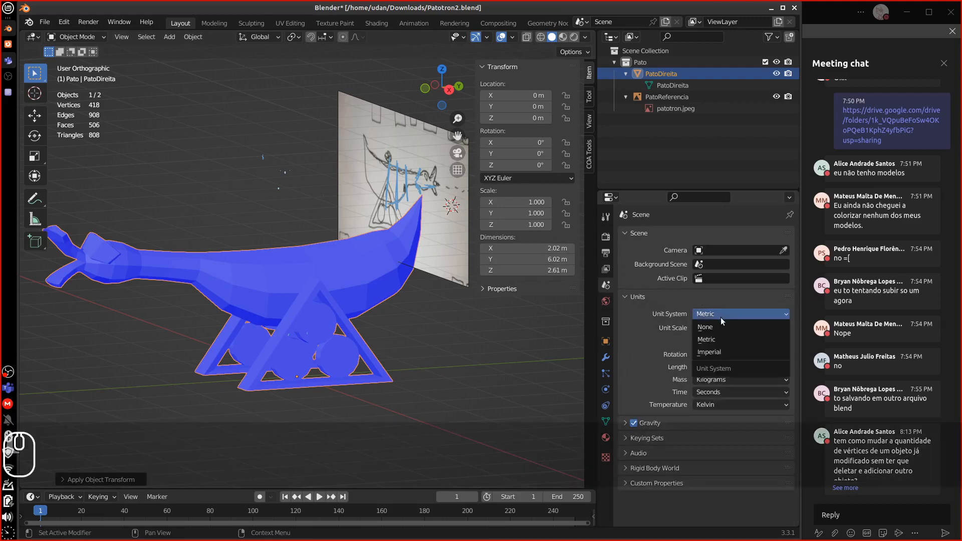
{"action": "left_click", "coordinate": [710, 353]}
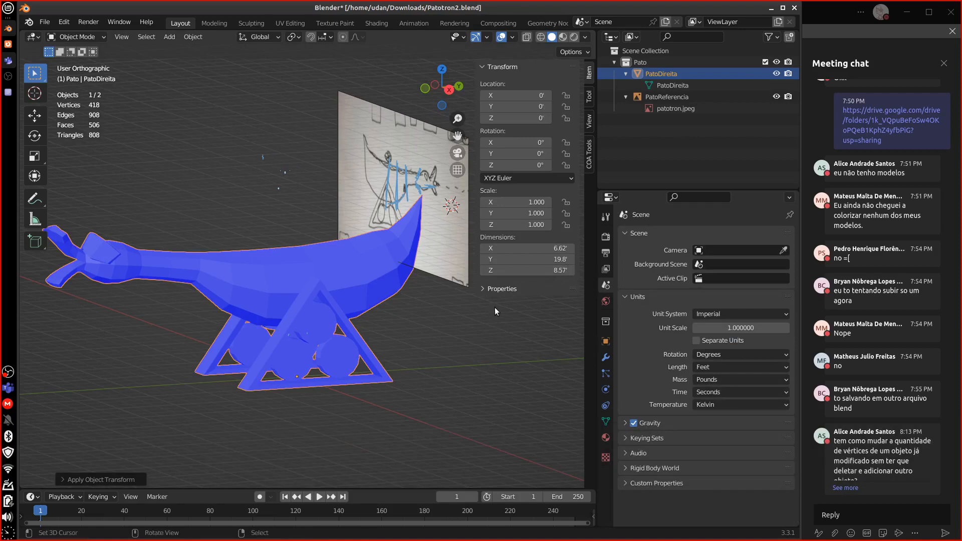
{"action": "left_click", "coordinate": [709, 315]}
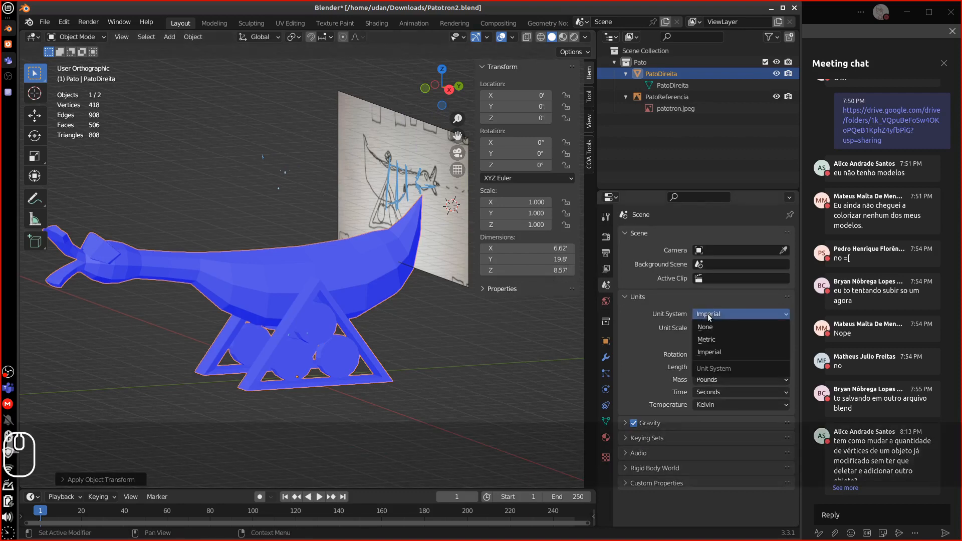
{"action": "left_click", "coordinate": [710, 343]}
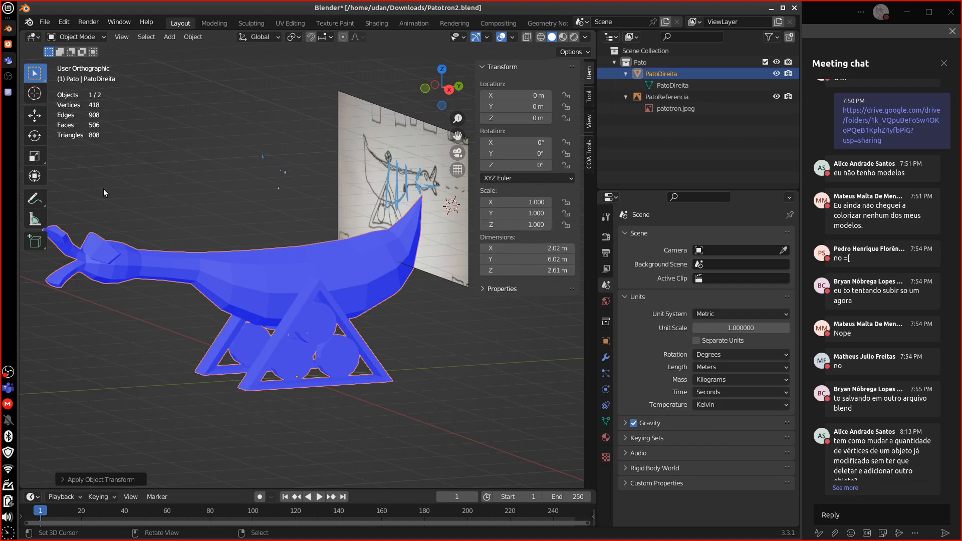
Hide the object transform and dimension values in the 3D view.
{"action": "left_click_drag", "start_coordinate": [475, 208], "coordinate": [635, 216]}
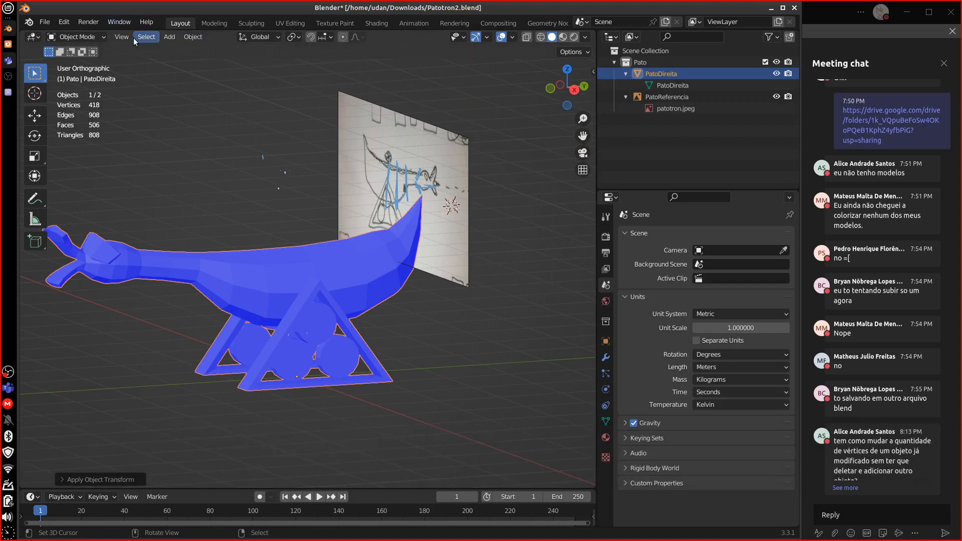
Show the object transform and dimension values in the 3D view, narrow their sidebar slightly, and hide it again.
{"action": "left_click", "coordinate": [122, 37]}
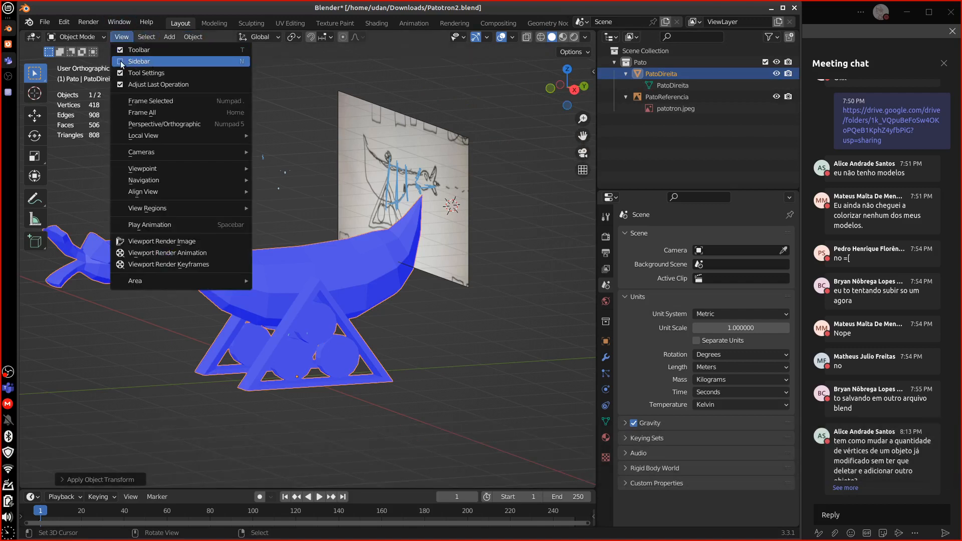
{"action": "left_click", "coordinate": [129, 61]}
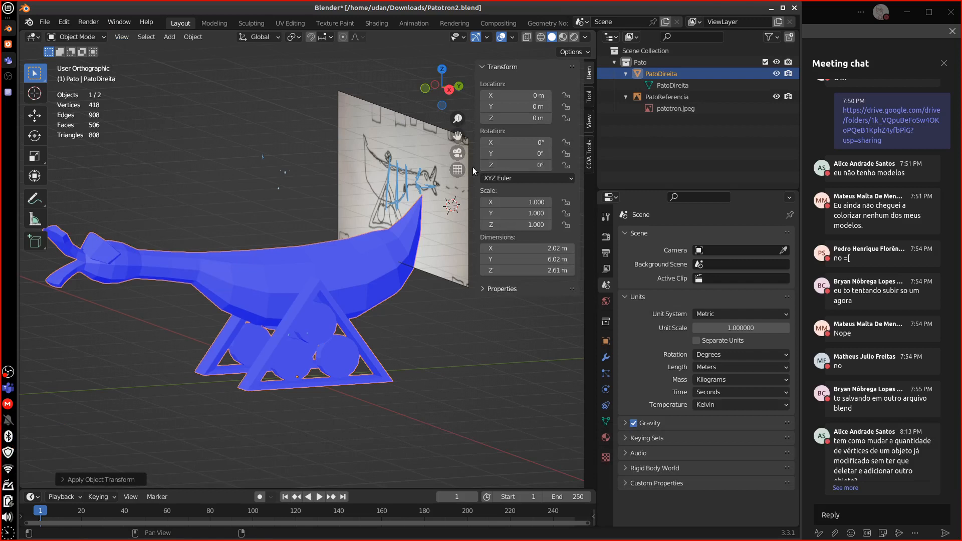
{"action": "left_click_drag", "start_coordinate": [473, 167], "coordinate": [479, 71]}
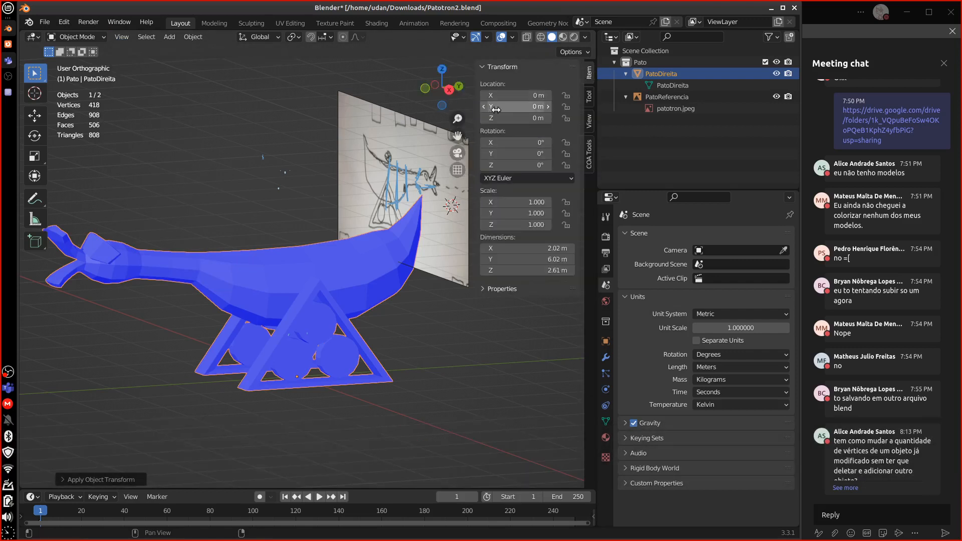
{"action": "left_click_drag", "start_coordinate": [474, 109], "coordinate": [480, 71]}
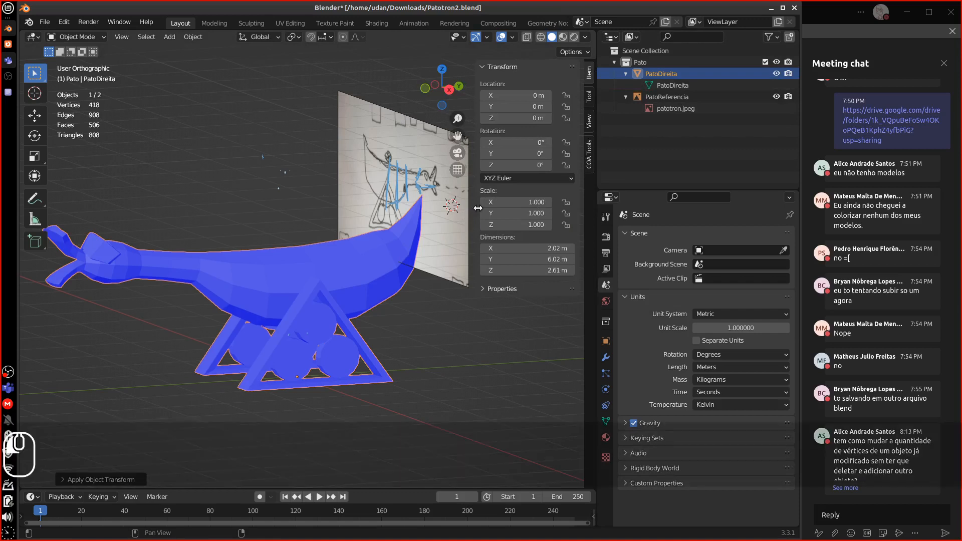
{"action": "left_click_drag", "start_coordinate": [475, 207], "coordinate": [482, 207]}
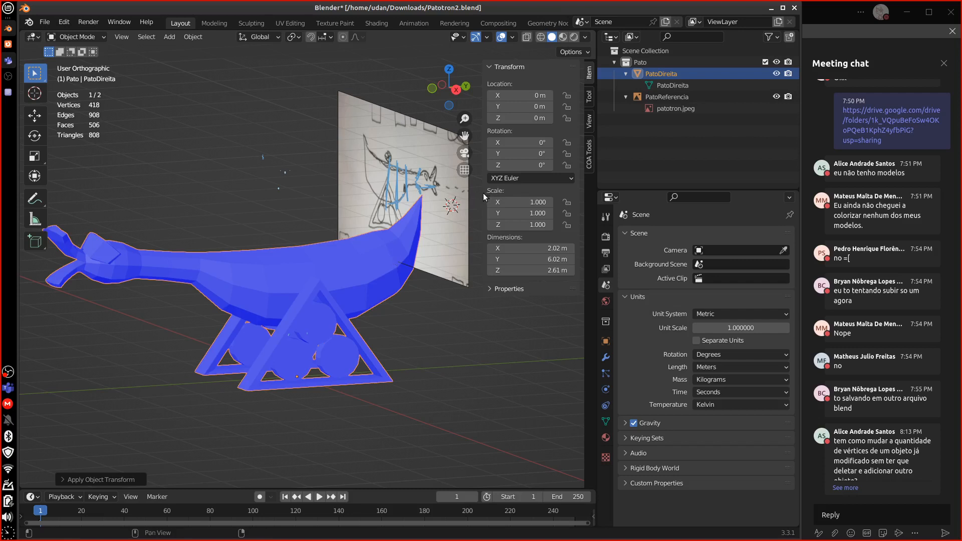
{"action": "left_click", "coordinate": [481, 247]}
{"action": "left_click_drag", "start_coordinate": [481, 247], "coordinate": [592, 259]}
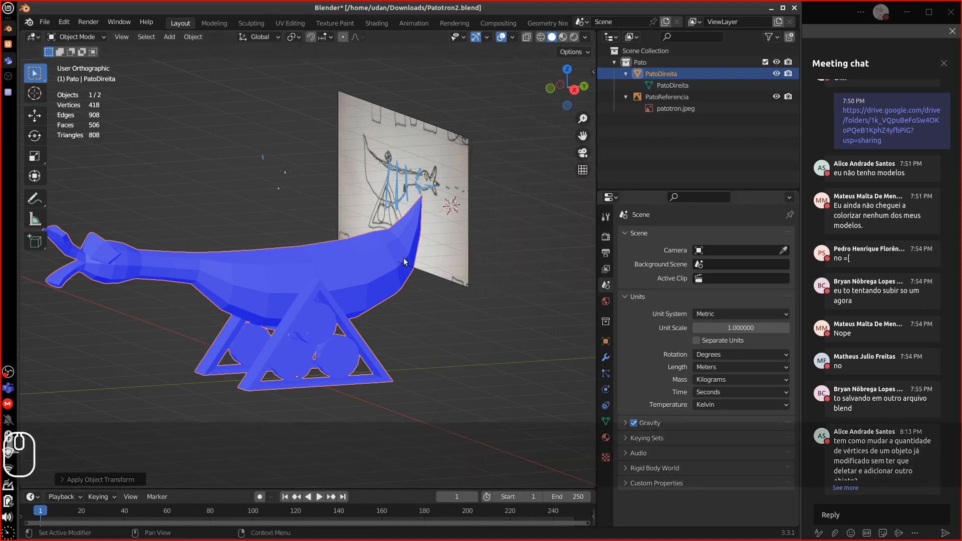
Apply Shade Smooth to the duck object.
{"action": "middle_click_drag", "start_coordinate": [407, 262], "coordinate": [257, 290]}
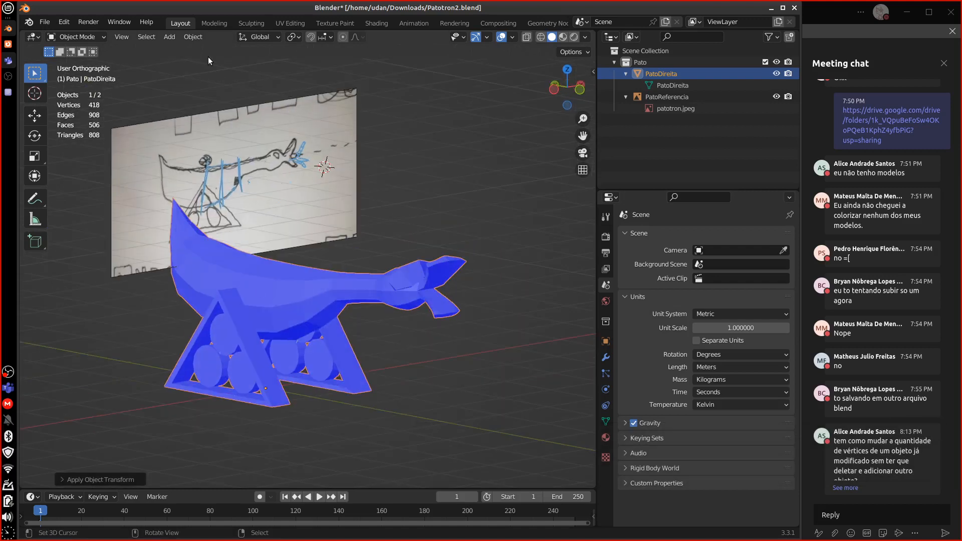
{"action": "left_click", "coordinate": [194, 37]}
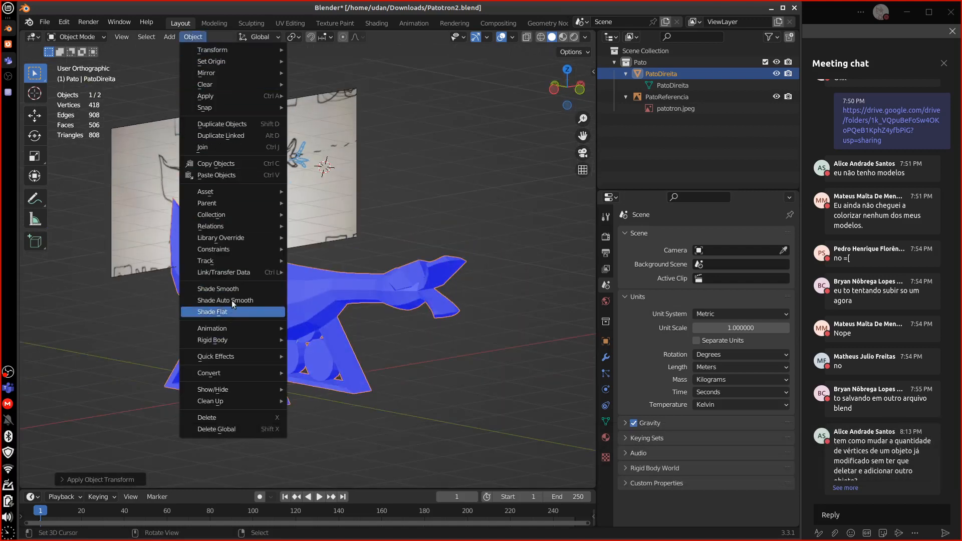
{"action": "left_click", "coordinate": [222, 290]}
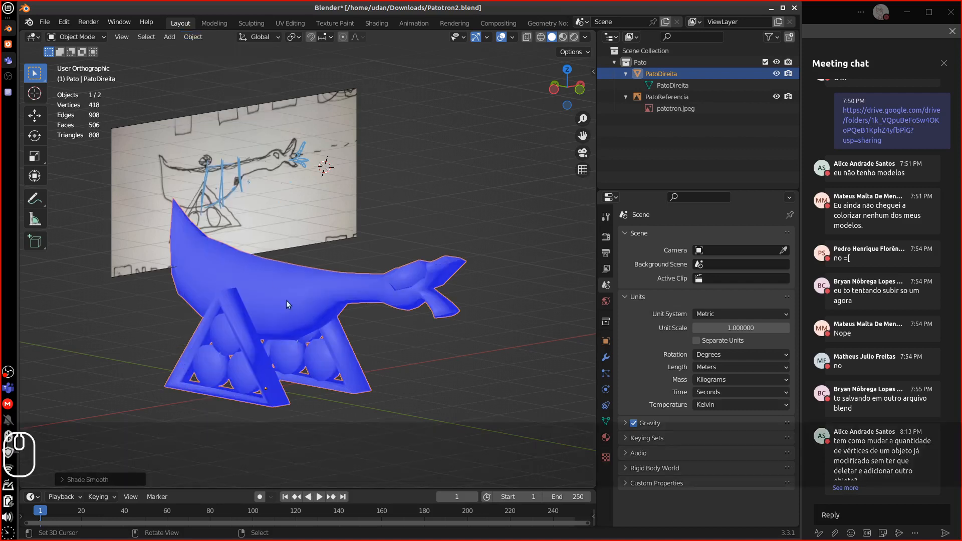
Enable Auto Smooth in the duck mesh's Normals settings with an angle of 47.3° and inspect the shading from beak to tail.
{"action": "left_click", "coordinate": [606, 422]}
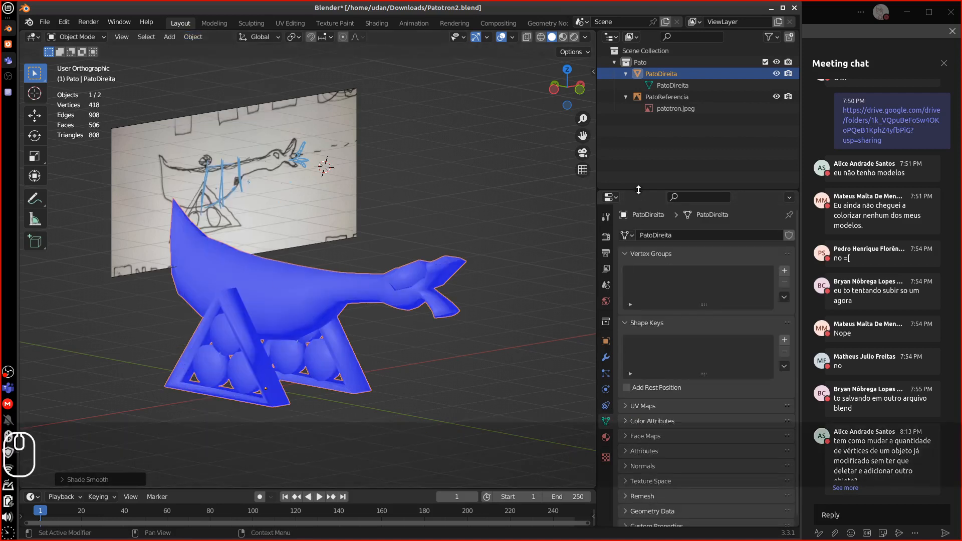
{"action": "left_click_drag", "start_coordinate": [638, 190], "coordinate": [638, 132]}
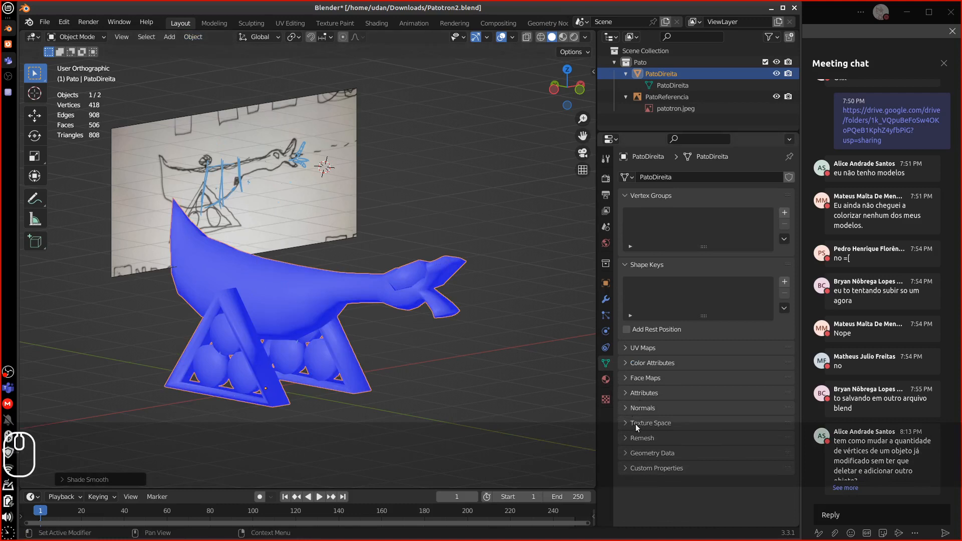
{"action": "left_click", "coordinate": [631, 409]}
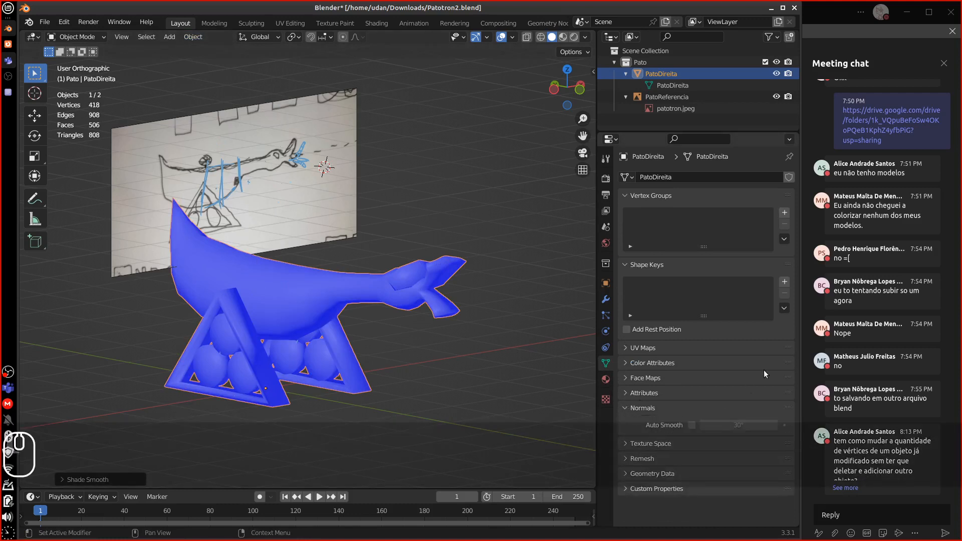
{"action": "left_click", "coordinate": [691, 425]}
{"action": "mouse_move", "coordinate": [740, 429]}
{"action": "left_mouse_down"}
{"action": "mouse_move", "coordinate": [837, 424]}
{"action": "mouse_move", "coordinate": [790, 431]}
{"action": "left_mouse_up"}
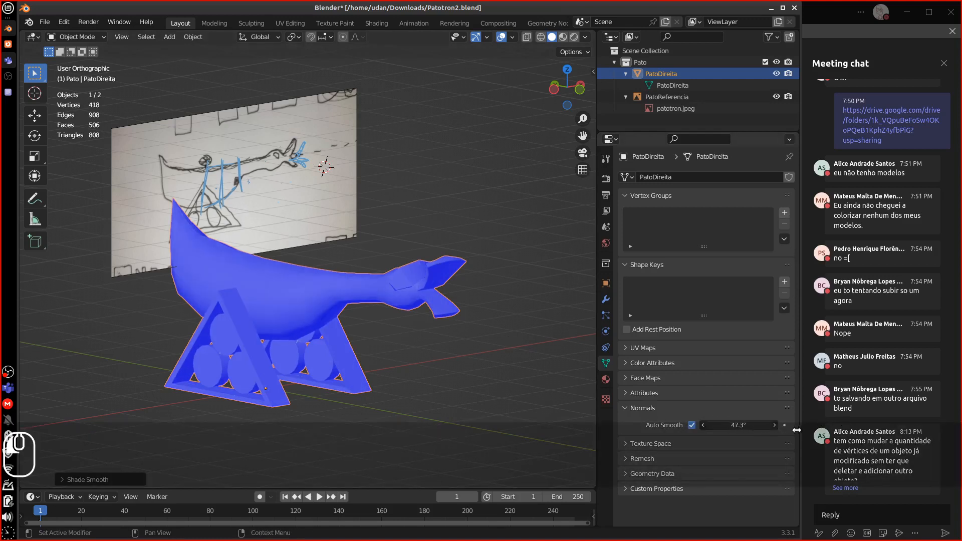
{"action": "middle_click_drag", "start_coordinate": [501, 290], "coordinate": [434, 303]}
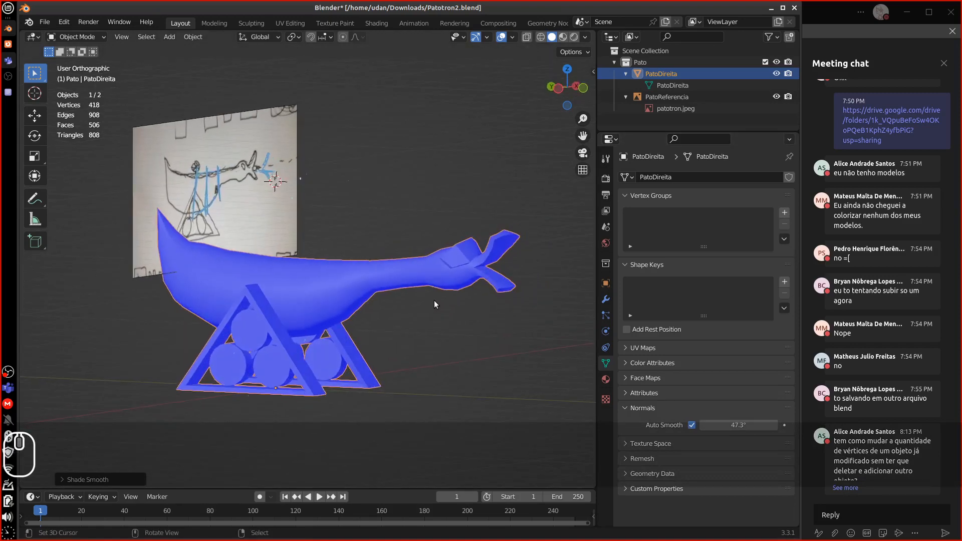
{"action": "scroll", "coordinate": [433, 299], "scroll_direction": "up", "scroll_amount": 5}
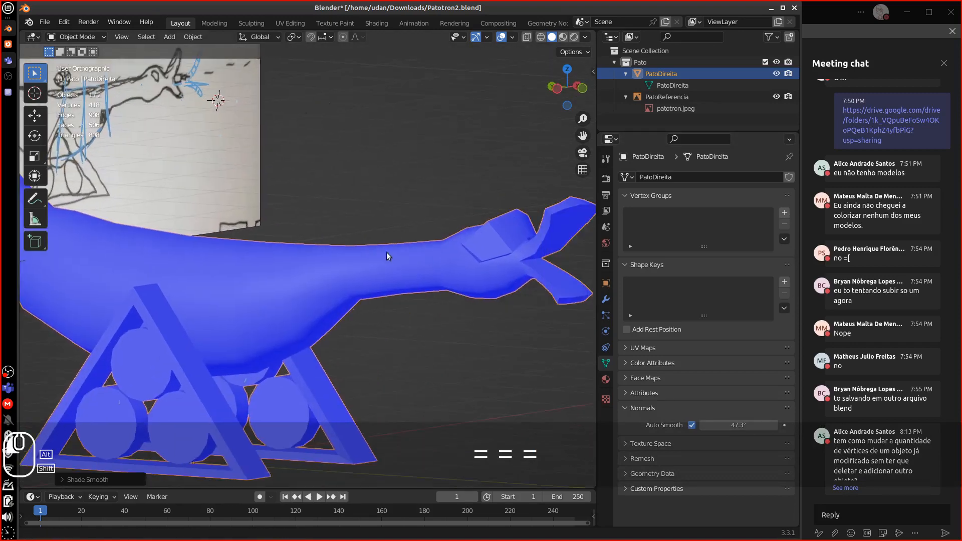
{"action": "left_click_drag", "start_coordinate": [386, 256], "coordinate": [339, 254], "text": "alt+shift"}
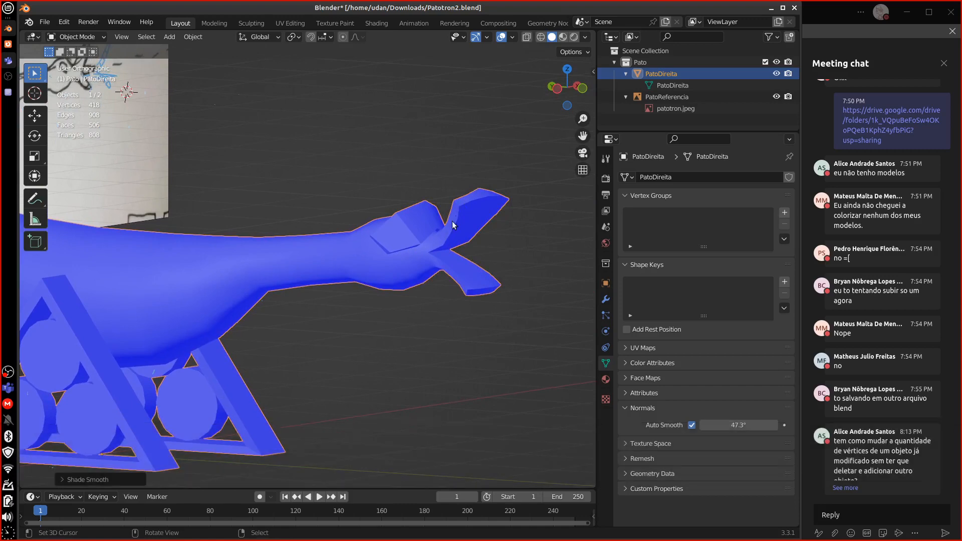
{"action": "left_click_drag", "start_coordinate": [382, 296], "coordinate": [443, 287], "text": "alt+shift"}
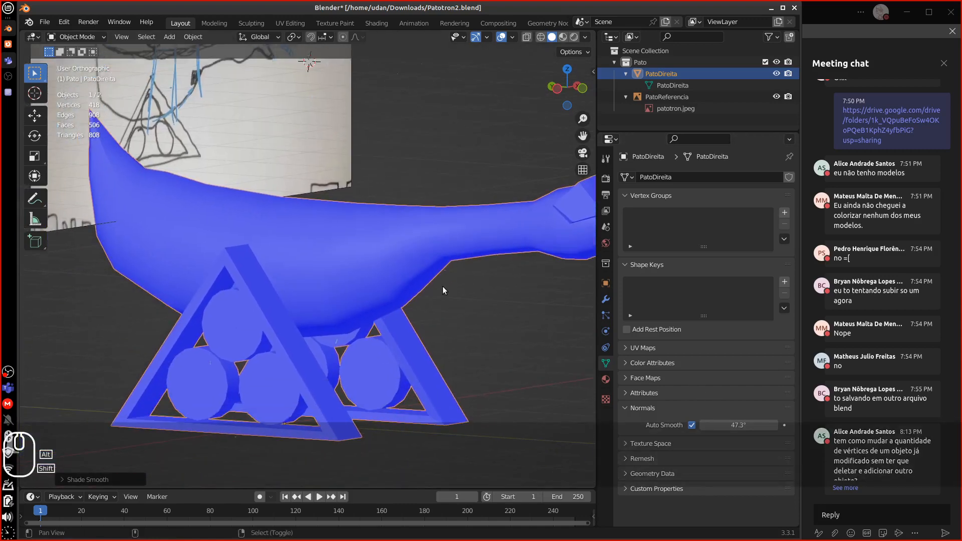
{"action": "left_click_drag", "start_coordinate": [422, 255], "coordinate": [453, 333], "text": "alt+shift"}
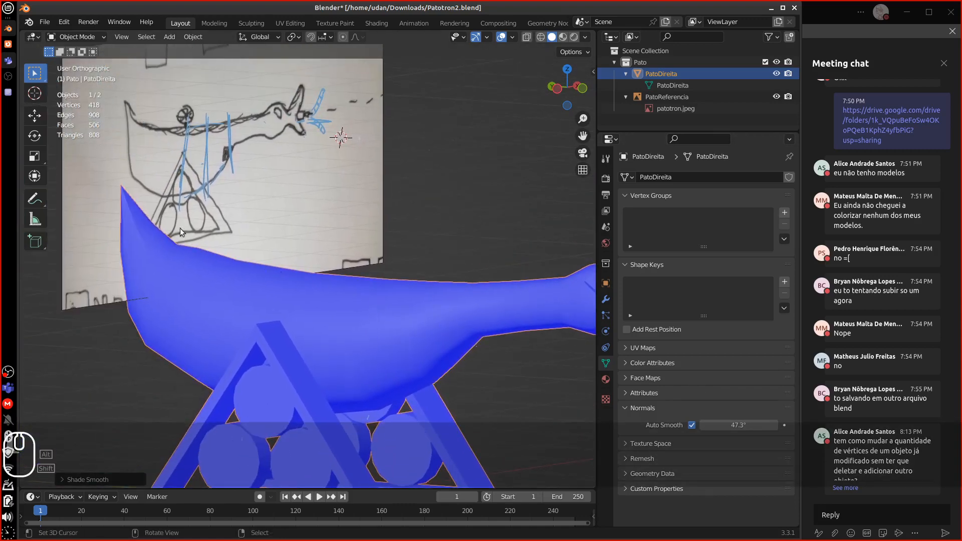
{"action": "left_click_drag", "start_coordinate": [285, 281], "coordinate": [139, 248], "text": "alt+shift"}
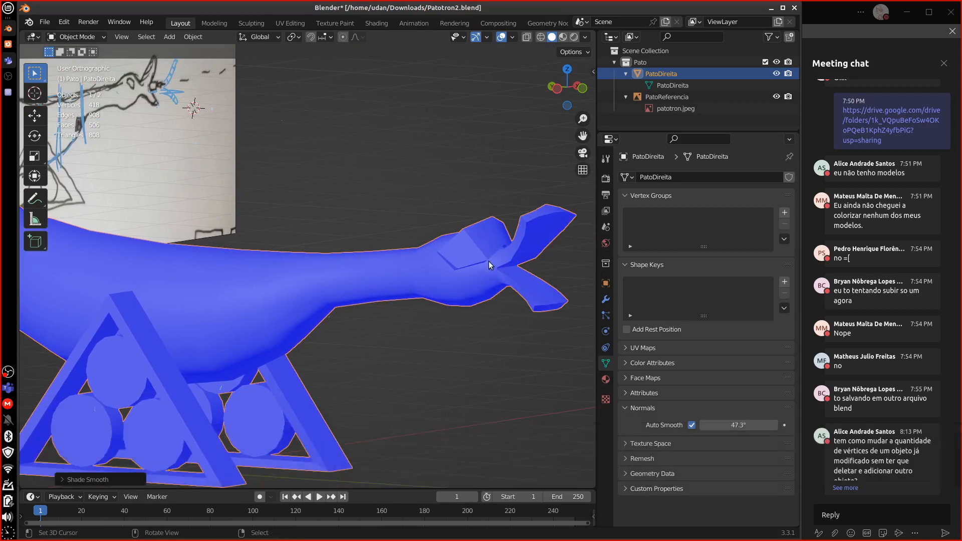
{"action": "left_click_drag", "start_coordinate": [464, 273], "coordinate": [347, 267], "text": "alt"}
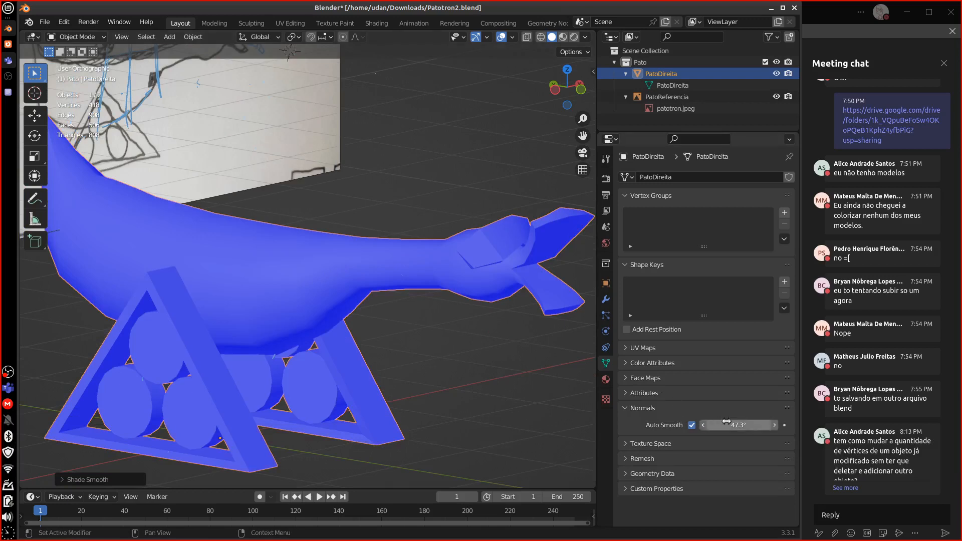
Try Auto Smooth angles of 42.2° and 45.1° on the duck and compare the shading of its body.
{"action": "left_click_drag", "start_coordinate": [712, 424], "coordinate": [702, 423]}
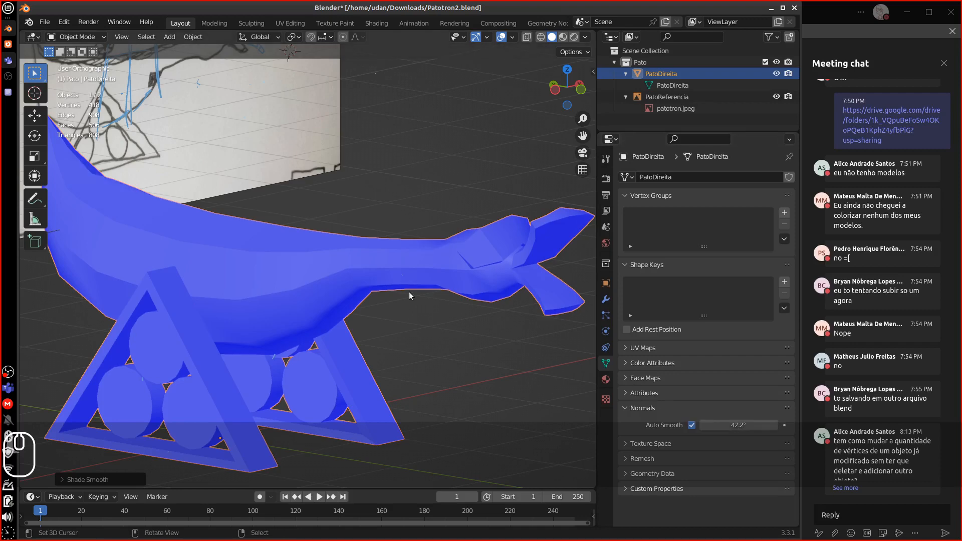
{"action": "middle_click_drag", "start_coordinate": [400, 271], "coordinate": [455, 274]}
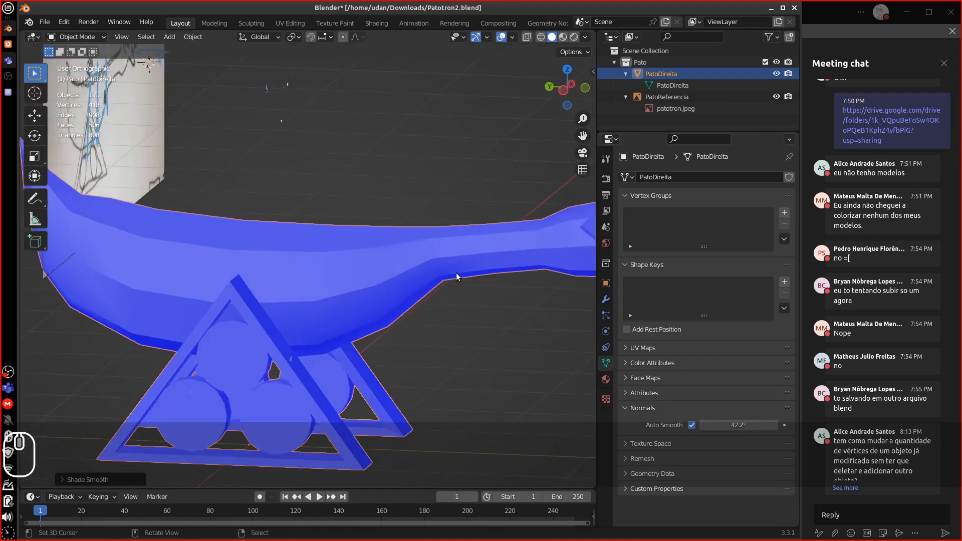
{"action": "left_click_drag", "start_coordinate": [702, 425], "coordinate": [746, 426]}
{"action": "mouse_move", "coordinate": [477, 313]}
{"action": "middle_mouse_down"}
{"action": "mouse_move", "coordinate": [526, 275]}
{"action": "mouse_move", "coordinate": [500, 306]}
{"action": "mouse_move", "coordinate": [466, 310]}
{"action": "mouse_move", "coordinate": [480, 304]}
{"action": "middle_mouse_up"}
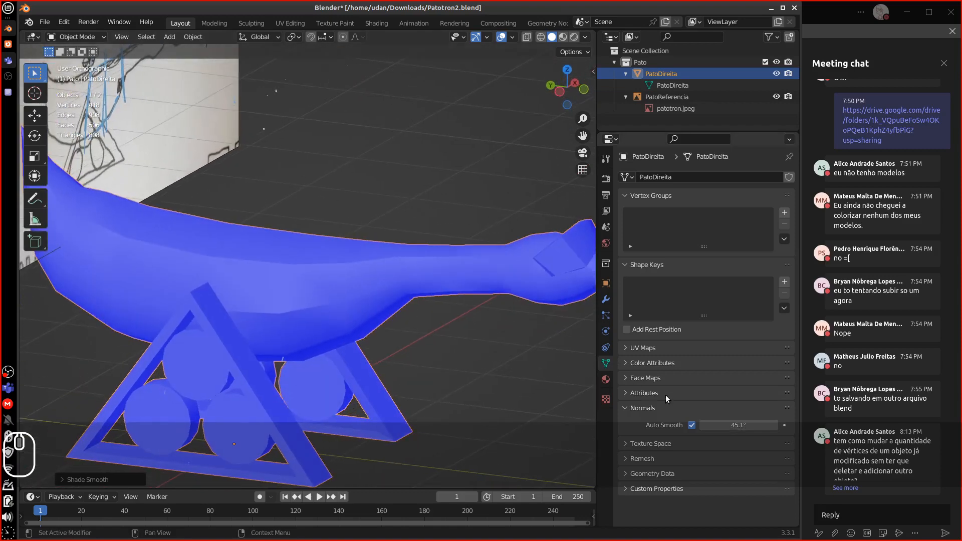
Lower the duck's Auto Smooth angle through 17.3° down to 0° and inspect the faceted body and head.
{"action": "left_click_drag", "start_coordinate": [724, 426], "coordinate": [556, 411]}
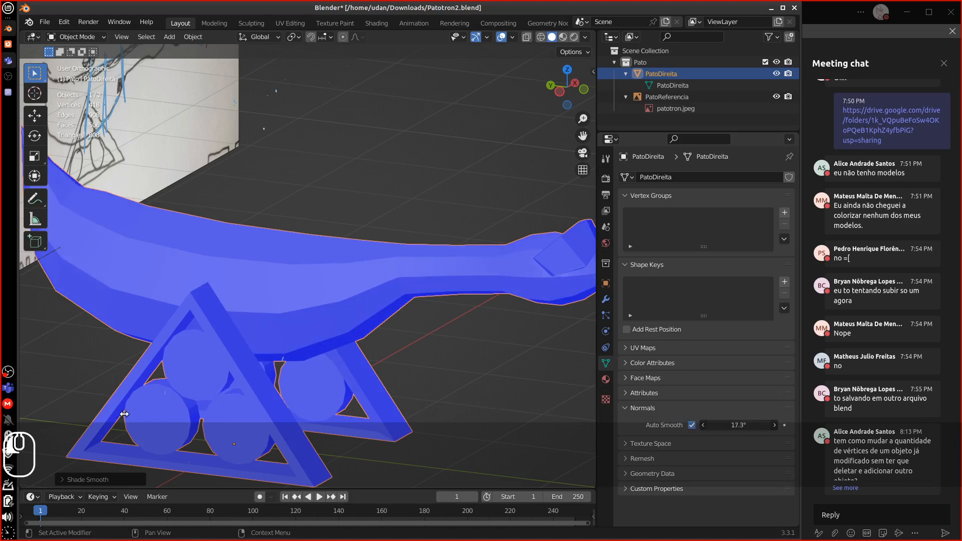
{"action": "left_click_drag", "start_coordinate": [113, 419], "coordinate": [110, 419]}
{"action": "left_click_drag", "start_coordinate": [719, 421], "coordinate": [313, 391]}
{"action": "mouse_move", "coordinate": [669, 364]}
{"action": "left_mouse_down"}
{"action": "mouse_move", "coordinate": [767, 405]}
{"action": "mouse_move", "coordinate": [725, 408]}
{"action": "mouse_move", "coordinate": [798, 411]}
{"action": "mouse_move", "coordinate": [704, 411]}
{"action": "left_mouse_up"}
{"action": "left_click_drag", "start_coordinate": [183, 392], "coordinate": [666, 395]}
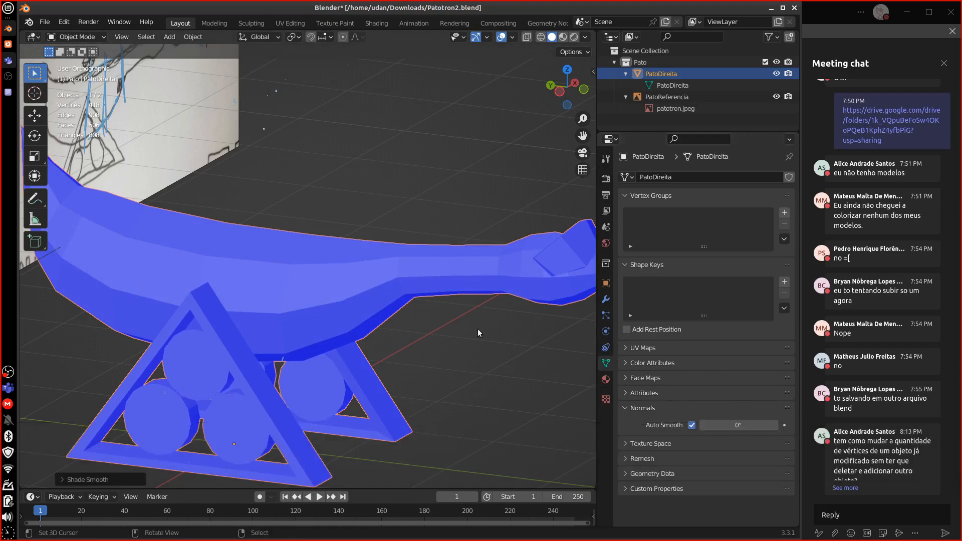
{"action": "middle_click_drag", "start_coordinate": [477, 329], "coordinate": [368, 287]}
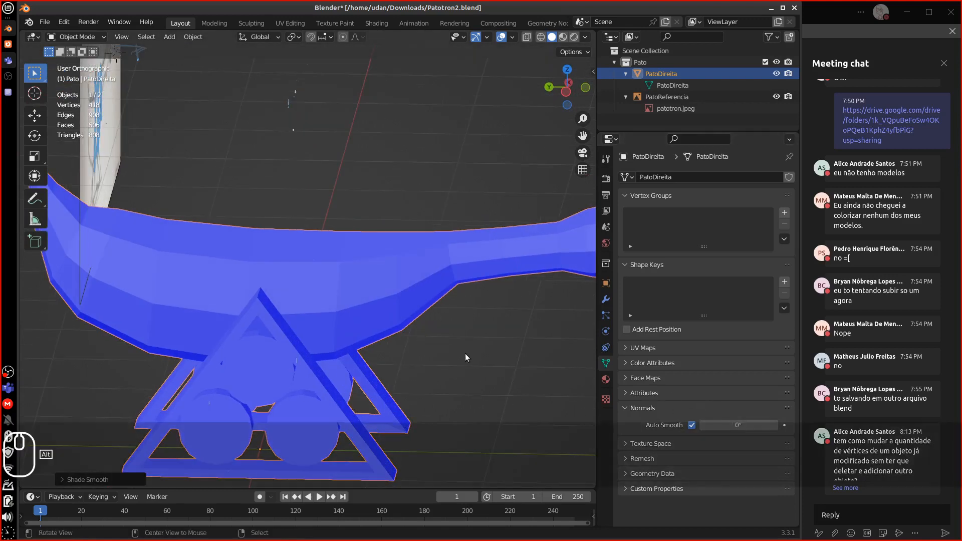
{"action": "middle_click_drag", "start_coordinate": [461, 354], "coordinate": [325, 354], "text": "shift"}
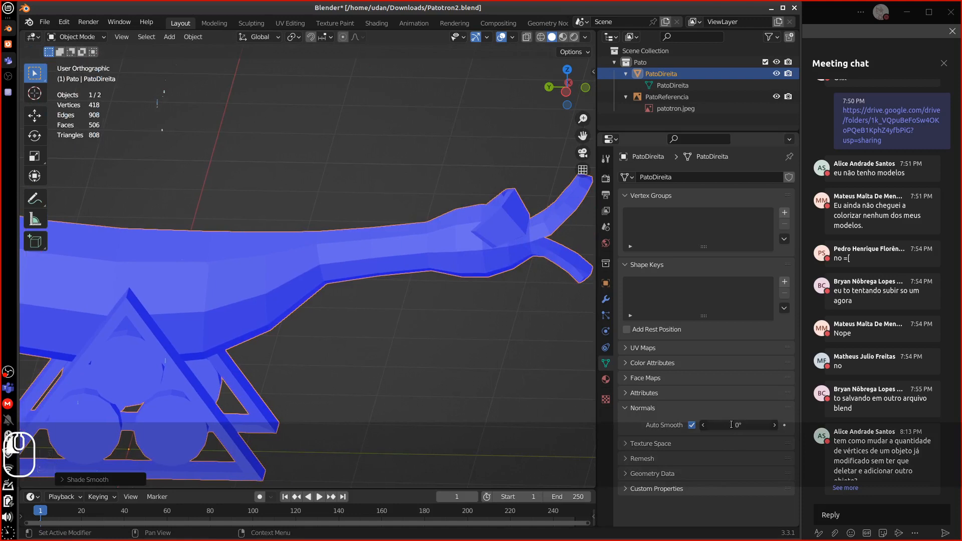
{"action": "left_click", "coordinate": [334, 275]}
{"action": "middle_click_drag", "start_coordinate": [330, 295], "coordinate": [407, 300], "text": "shift"}
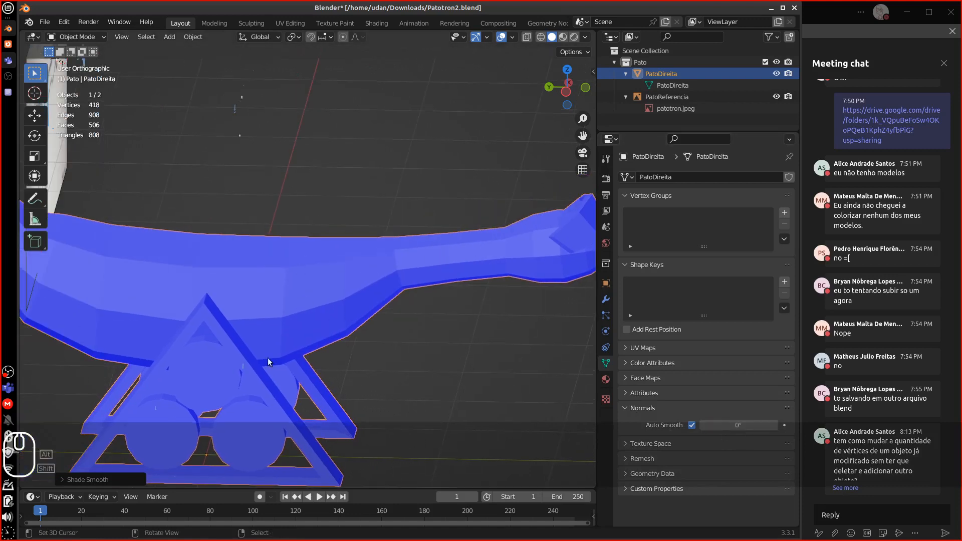
{"action": "middle_click_drag", "start_coordinate": [157, 299], "coordinate": [245, 307], "text": "shift"}
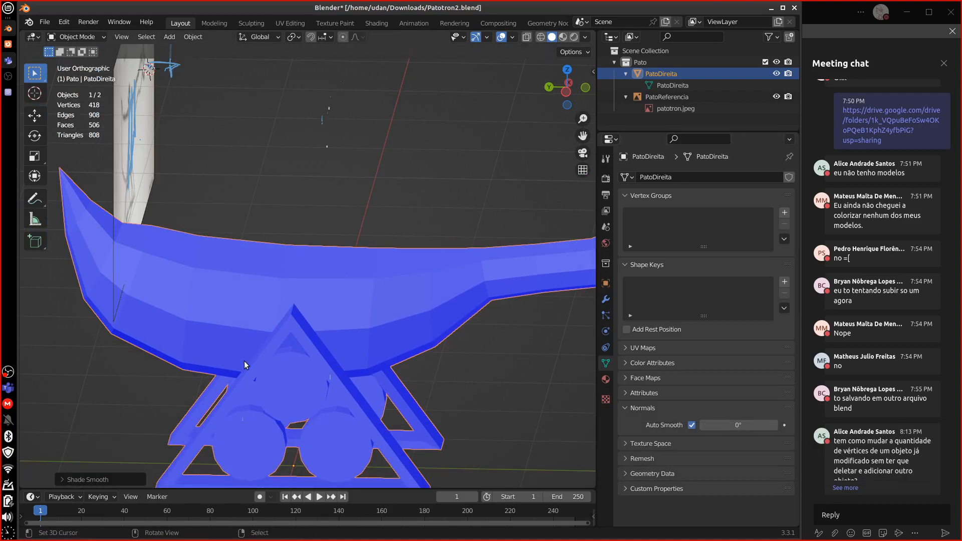
Set the duck's Auto Smooth angle to 30°, check the body shading, and try raising it to 34°.
{"action": "left_click", "coordinate": [745, 426]}
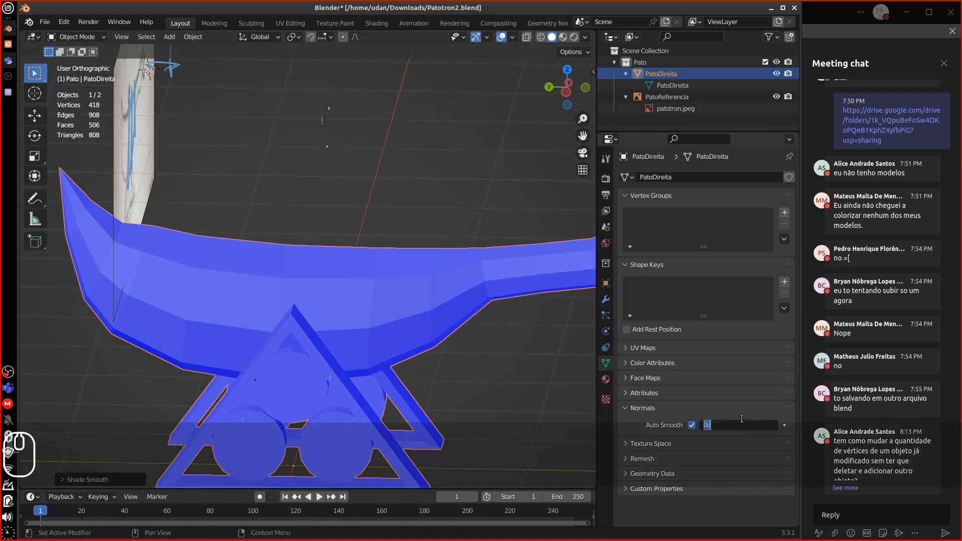
{"action": "type", "text": "30"}
{"action": "key", "text": "Return"}
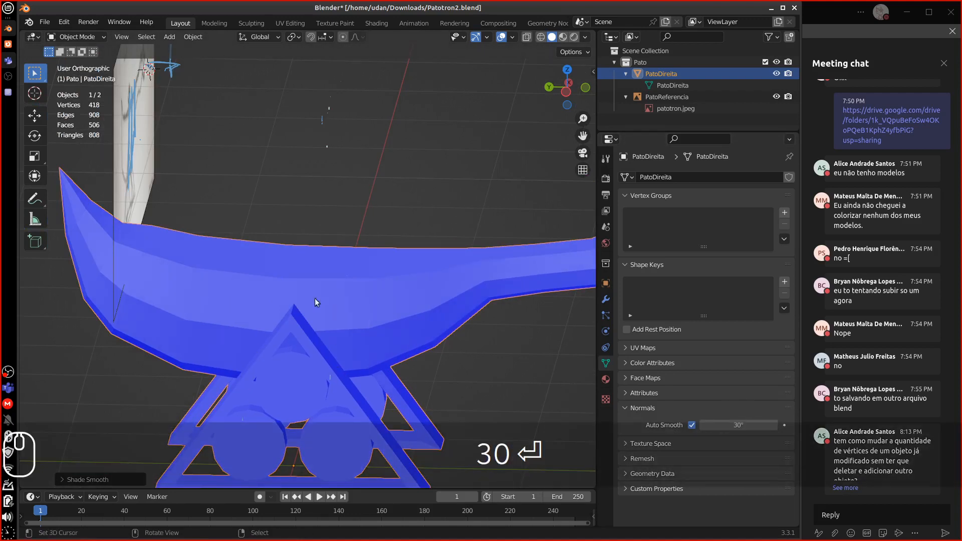
{"action": "middle_click_drag", "start_coordinate": [411, 313], "coordinate": [300, 335], "text": "shift"}
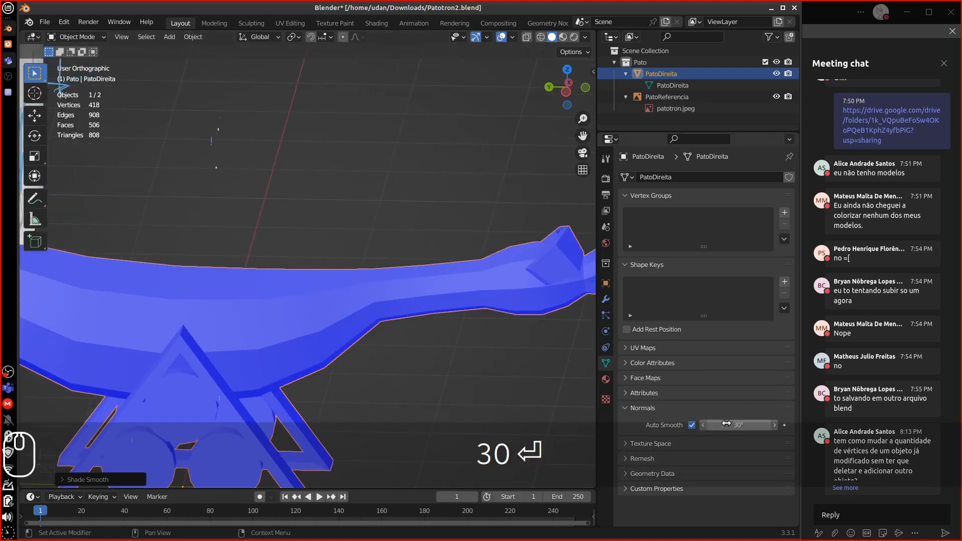
{"action": "left_click_drag", "start_coordinate": [726, 424], "coordinate": [767, 429]}
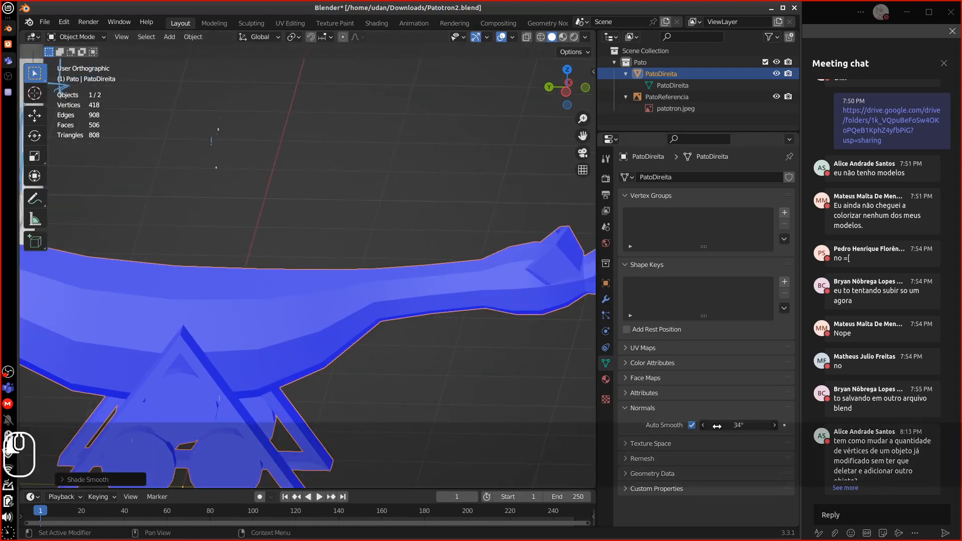
Set the duck's Auto Smooth angle to 47° and check the smoothed body.
{"action": "left_click", "coordinate": [738, 424]}
{"action": "type", "text": "47"}
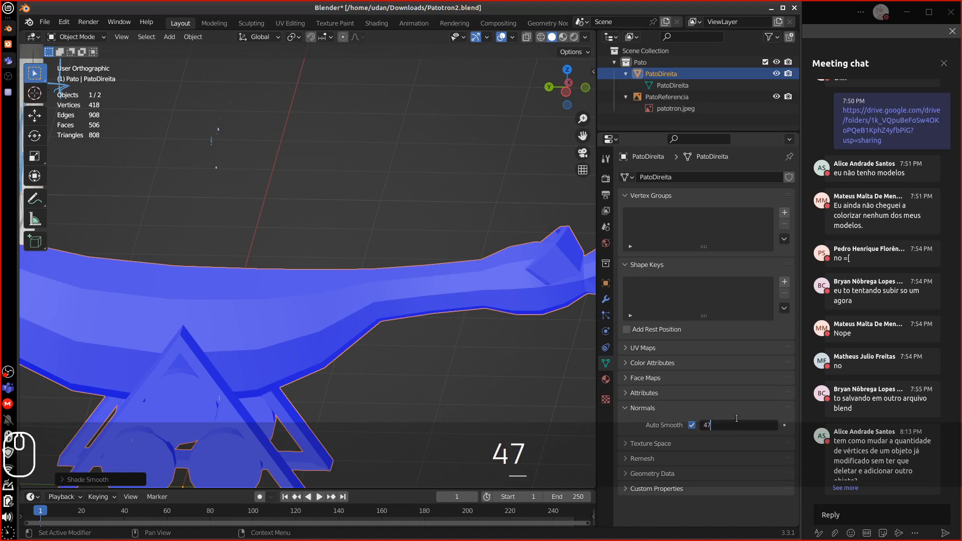
{"action": "key", "text": "Return"}
{"action": "middle_click_drag", "start_coordinate": [409, 338], "coordinate": [382, 344]}
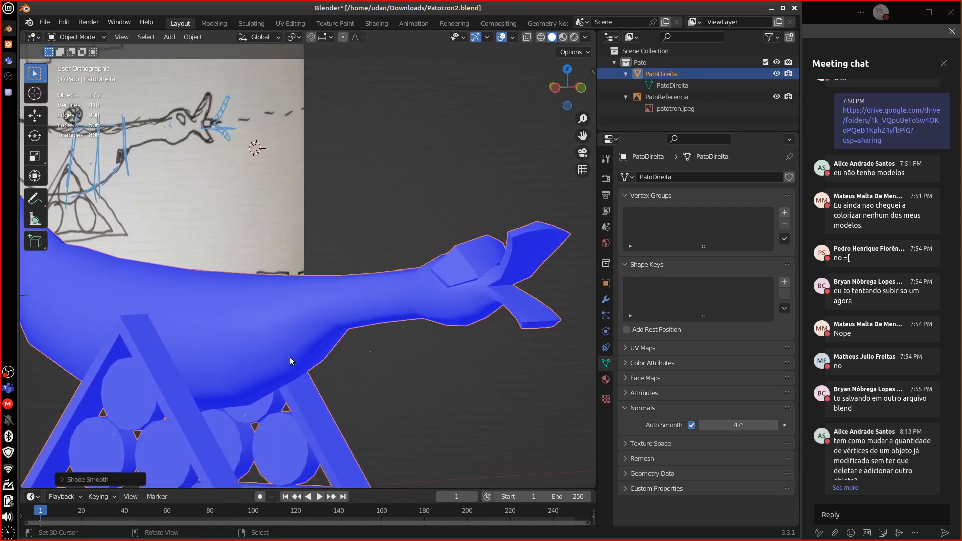
Check the duck's smoothed shading from several sides and turn off the Face Orientation overlay.
{"action": "middle_click_drag", "start_coordinate": [295, 327], "coordinate": [389, 336]}
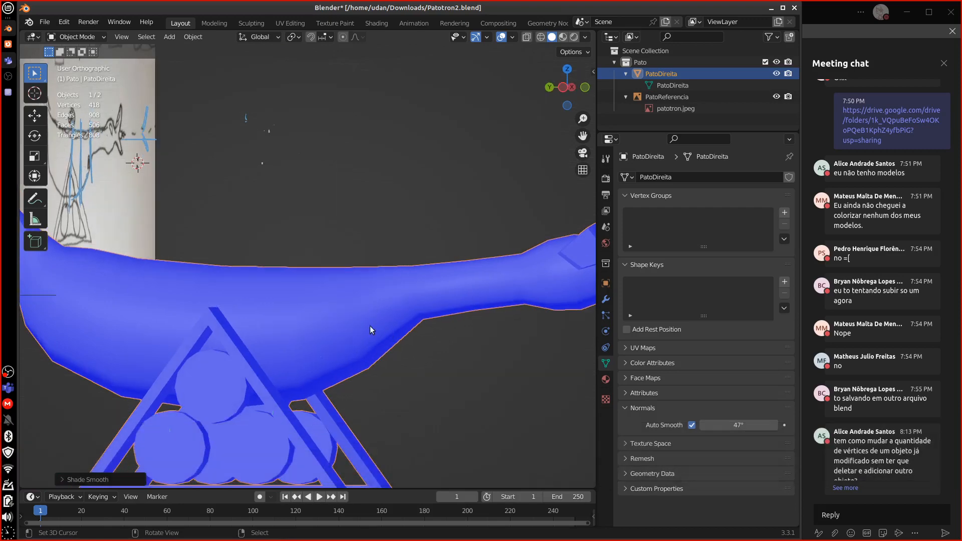
{"action": "middle_click_drag", "start_coordinate": [326, 335], "coordinate": [383, 313]}
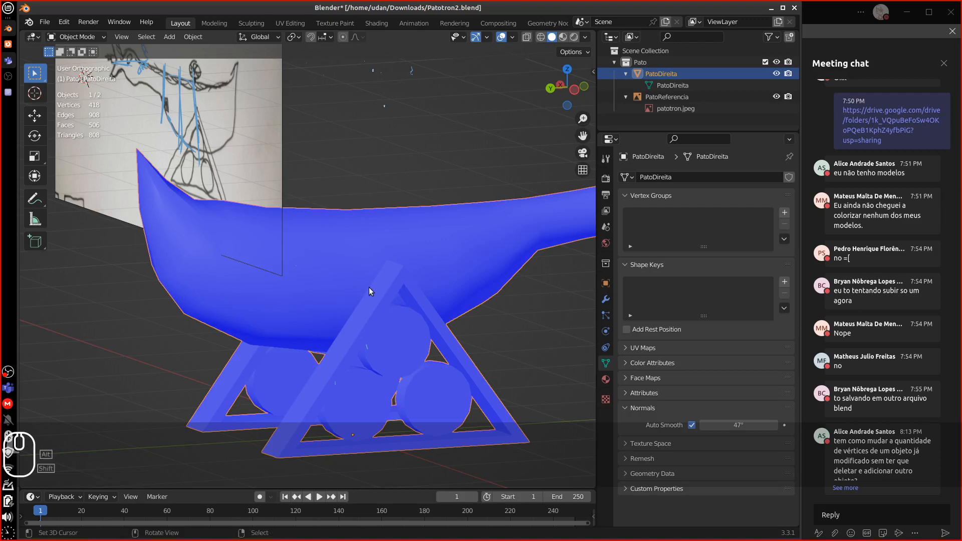
{"action": "scroll", "coordinate": [444, 273], "scroll_direction": "up", "scroll_amount": 3}
{"action": "middle_click_drag", "start_coordinate": [358, 281], "coordinate": [381, 297], "text": "shift"}
{"action": "middle_click_drag", "start_coordinate": [475, 285], "coordinate": [416, 313], "text": "alt"}
{"action": "scroll", "coordinate": [416, 312], "scroll_direction": "down", "scroll_amount": 5}
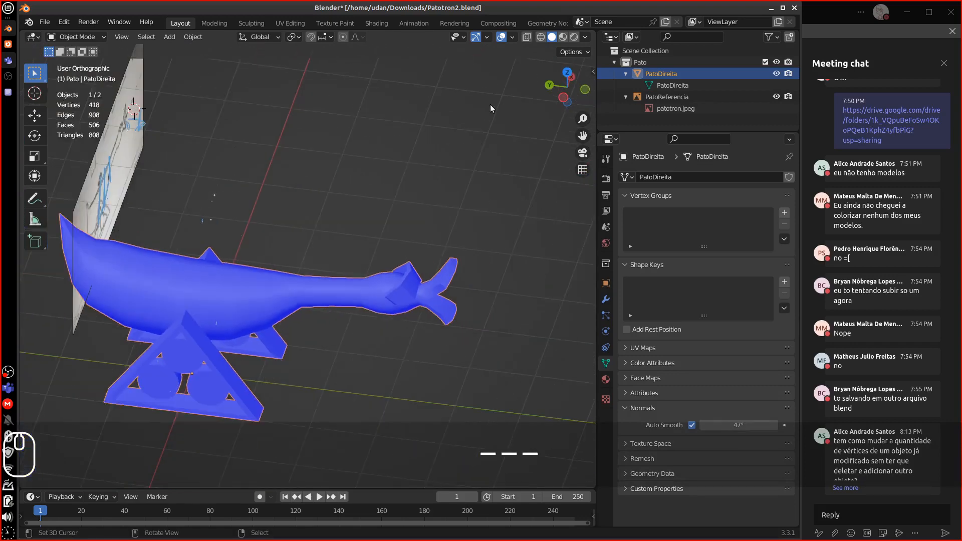
{"action": "left_click", "coordinate": [512, 37]}
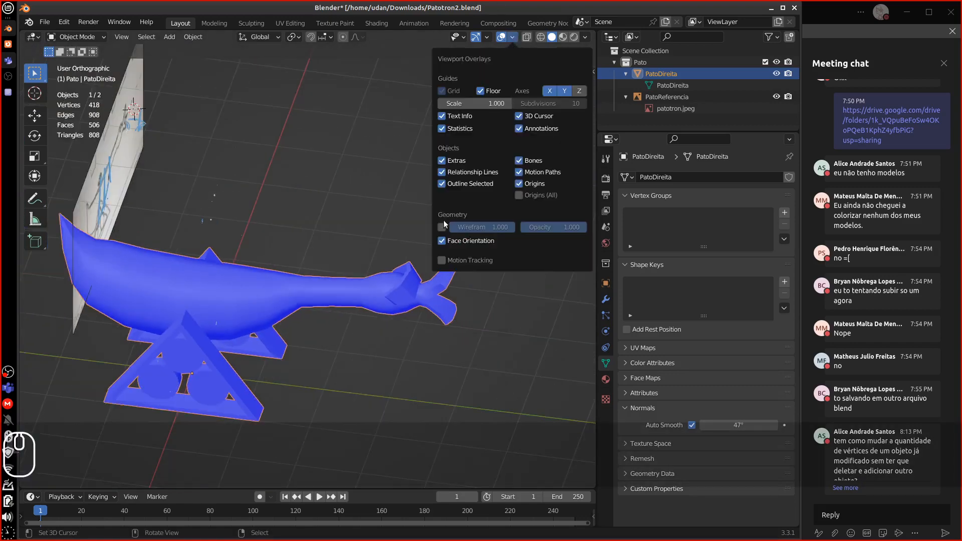
{"action": "left_click", "coordinate": [441, 241]}
{"action": "middle_click_drag", "start_coordinate": [260, 200], "coordinate": [248, 221]}
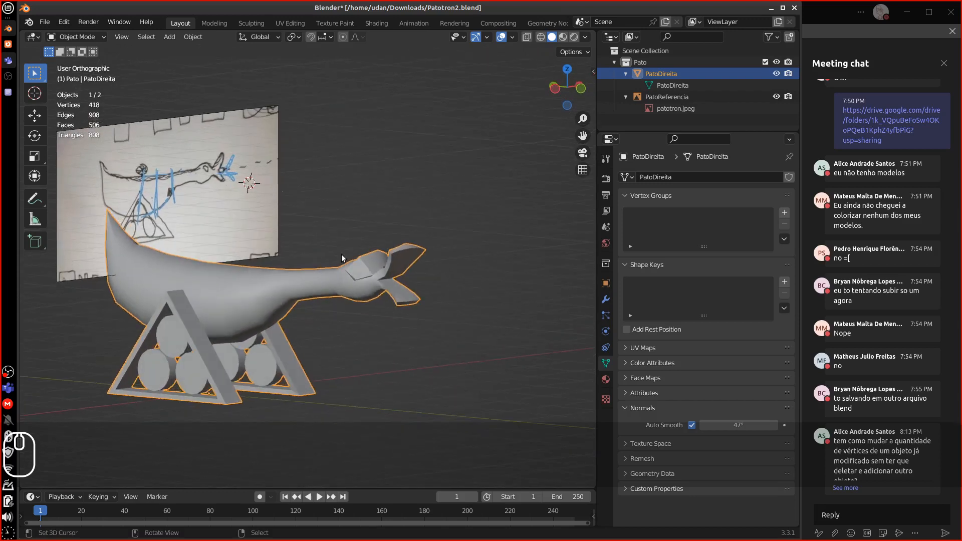
{"action": "middle_click_drag", "start_coordinate": [341, 254], "coordinate": [303, 253]}
{"action": "scroll", "coordinate": [298, 256], "scroll_direction": "up", "scroll_amount": 4}
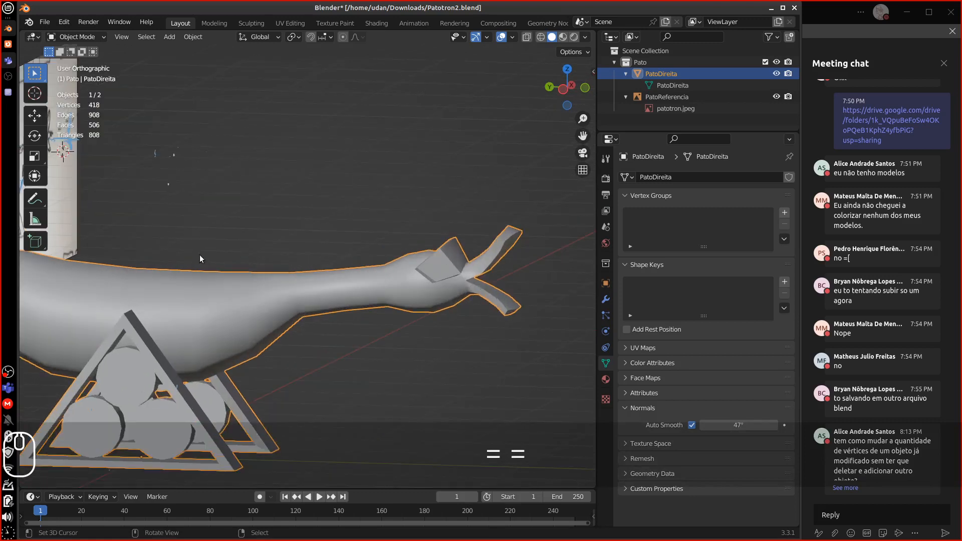
Circle the small wheel above the body in the reference sketch with an annotation and erase the blue annotation strokes over the sketch.
{"action": "left_click_drag", "start_coordinate": [200, 228], "coordinate": [364, 232], "text": "alt+shift"}
{"action": "mouse_move", "coordinate": [198, 173]}
{"action": "left_mouse_down", "text": "alt"}
{"action": "mouse_move", "coordinate": [179, 178]}
{"action": "mouse_move", "coordinate": [201, 126]}
{"action": "mouse_move", "coordinate": [203, 149]}
{"action": "left_mouse_up", "text": "alt"}
{"action": "key", "text": "d"}
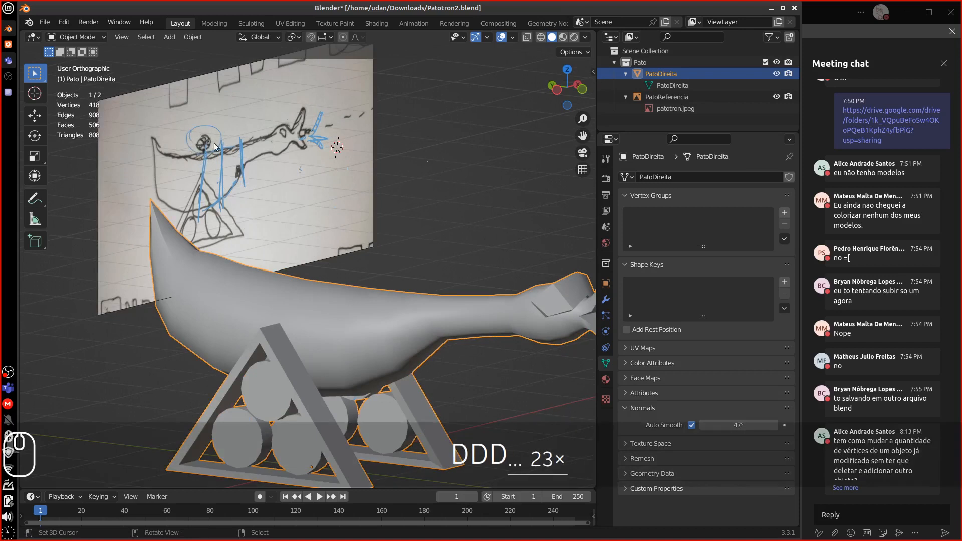
{"action": "right_click_drag", "start_coordinate": [202, 151], "coordinate": [221, 135]}
{"action": "mouse_move", "coordinate": [283, 121]}
{"action": "right_mouse_down"}
{"action": "mouse_move", "coordinate": [264, 188]}
{"action": "mouse_move", "coordinate": [316, 140]}
{"action": "mouse_move", "coordinate": [309, 127]}
{"action": "mouse_move", "coordinate": [376, 116]}
{"action": "right_mouse_up"}
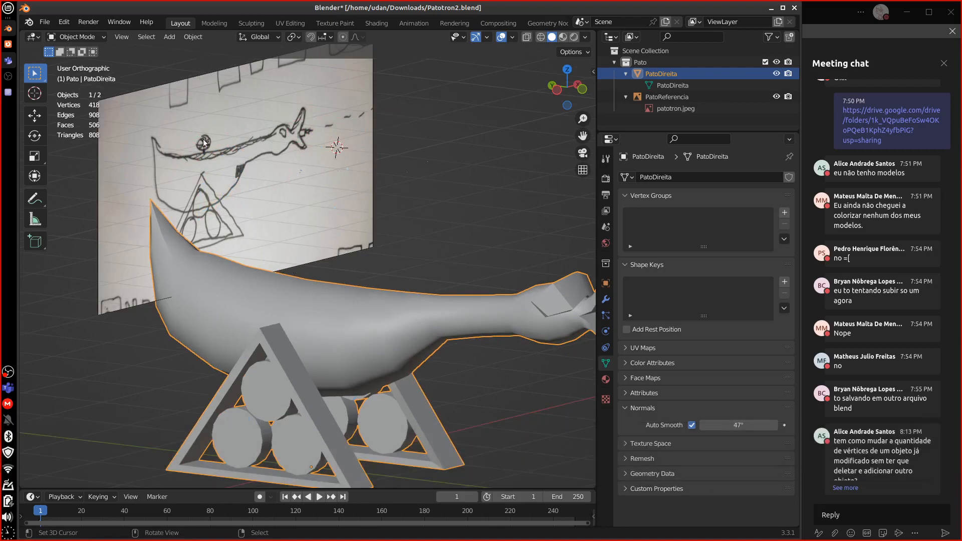
Examine the wheel and dark chest patch in the reference sketch and the front of the duck in front view.
{"action": "middle_click_drag", "start_coordinate": [217, 174], "coordinate": [290, 230]}
{"action": "key", "text": "KP_1"}
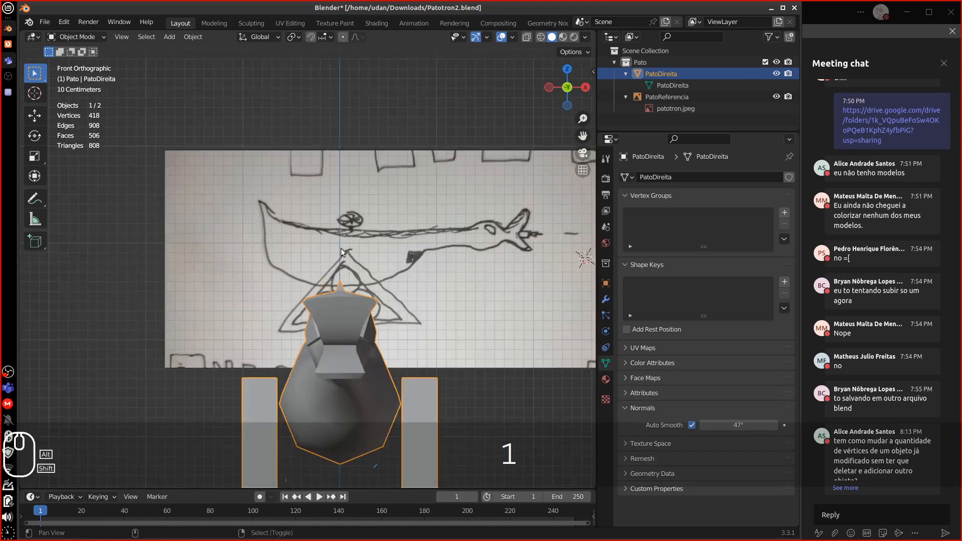
{"action": "middle_click_drag", "start_coordinate": [367, 209], "coordinate": [320, 245], "text": "shift"}
{"action": "scroll", "coordinate": [320, 245], "scroll_direction": "up", "scroll_amount": 1}
{"action": "key", "text": "equal"}
{"action": "scroll", "coordinate": [319, 244], "scroll_direction": "up", "scroll_amount": 4}
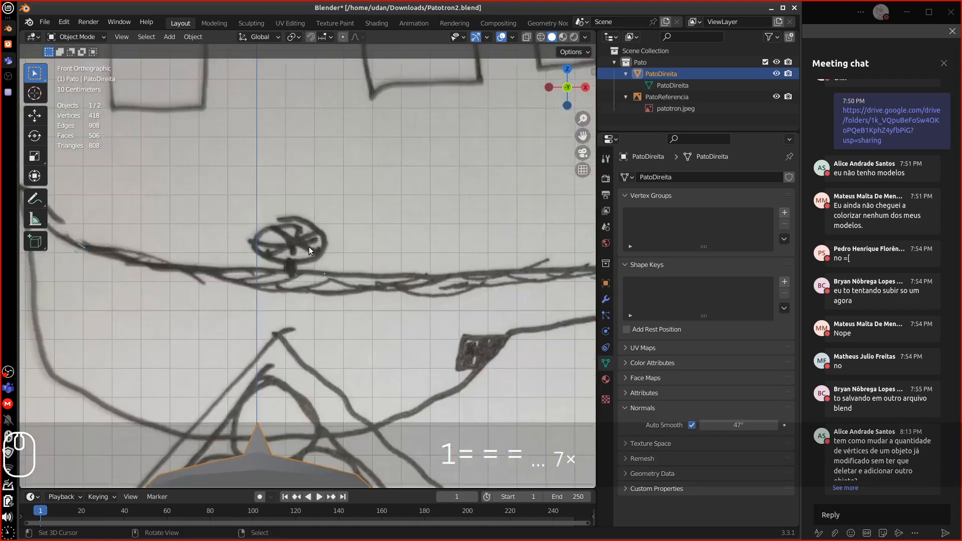
{"action": "scroll", "coordinate": [312, 314], "scroll_direction": "up", "scroll_amount": 2}
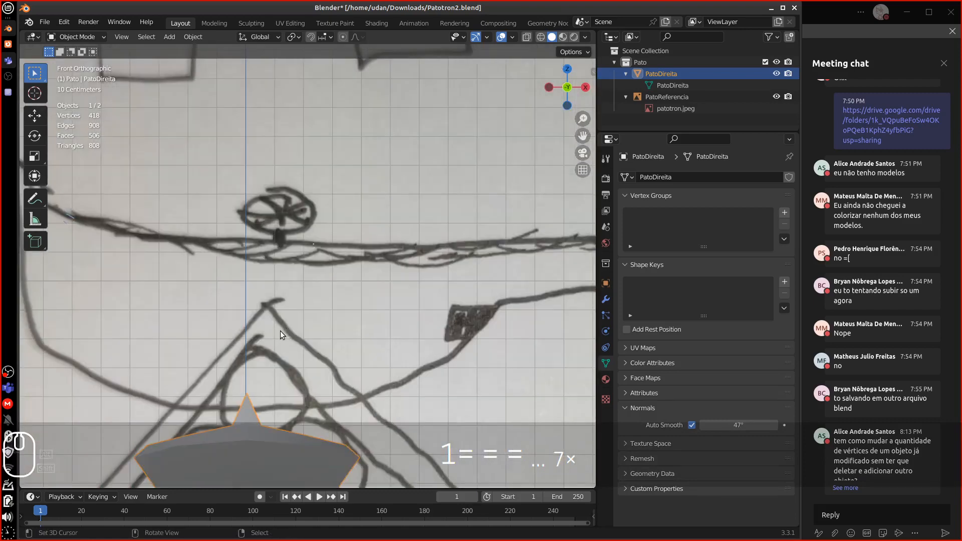
{"action": "left_click_drag", "start_coordinate": [380, 296], "coordinate": [364, 181], "text": "alt+shift"}
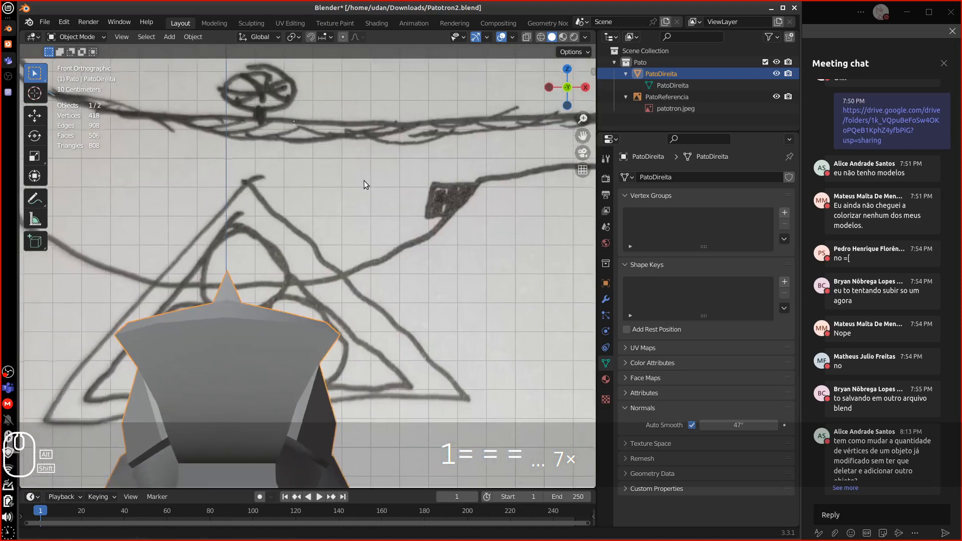
{"action": "left_click_drag", "start_coordinate": [341, 346], "coordinate": [361, 176], "text": "alt+shift"}
{"action": "left_click_drag", "start_coordinate": [302, 378], "coordinate": [314, 271], "text": "alt+shift"}
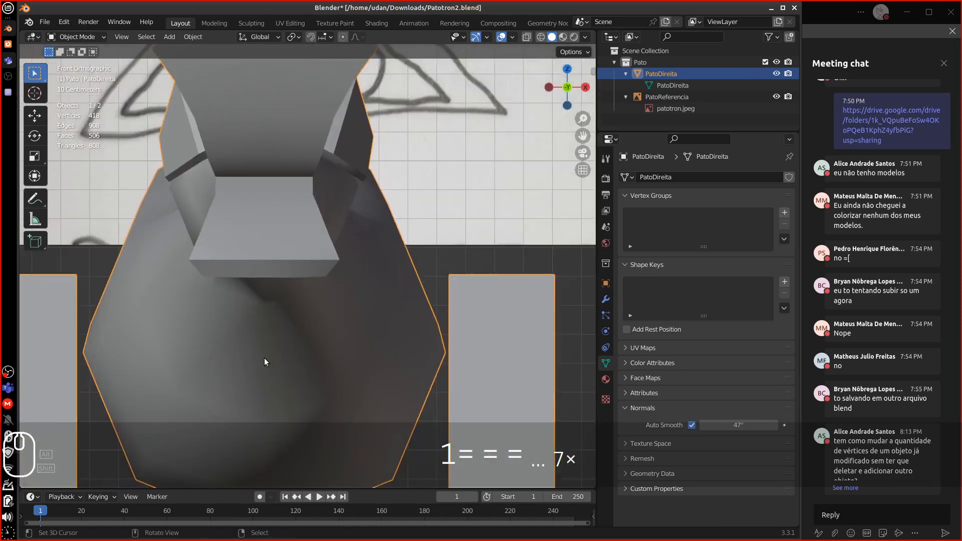
Enter Edit Mode on the duck and select the two neighbouring faces on its lower chest in face selection mode.
{"action": "key", "text": "Tab"}
{"action": "left_click", "coordinate": [250, 353]}
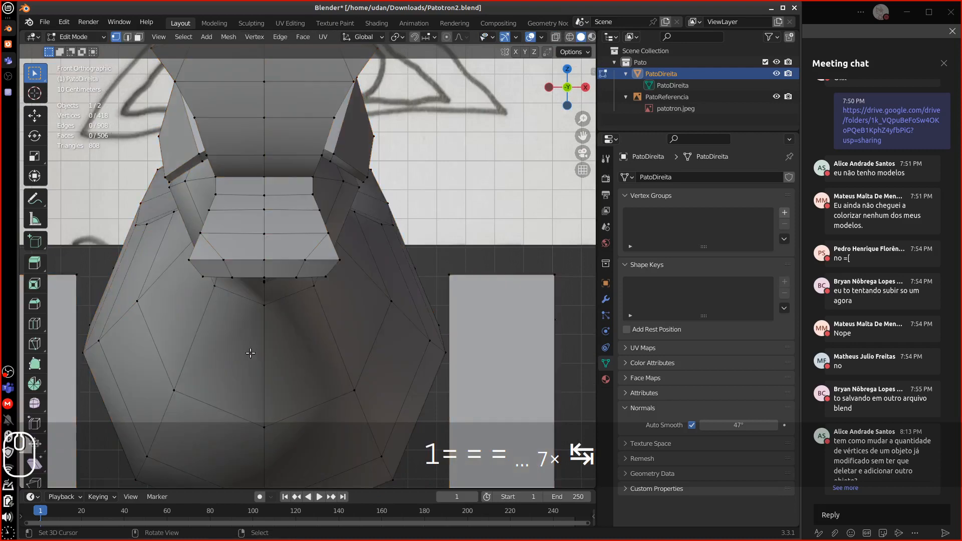
{"action": "left_click_drag", "start_coordinate": [255, 355], "coordinate": [315, 356], "text": "alt"}
{"action": "left_click_drag", "start_coordinate": [306, 317], "coordinate": [90, 294], "text": "alt+shift"}
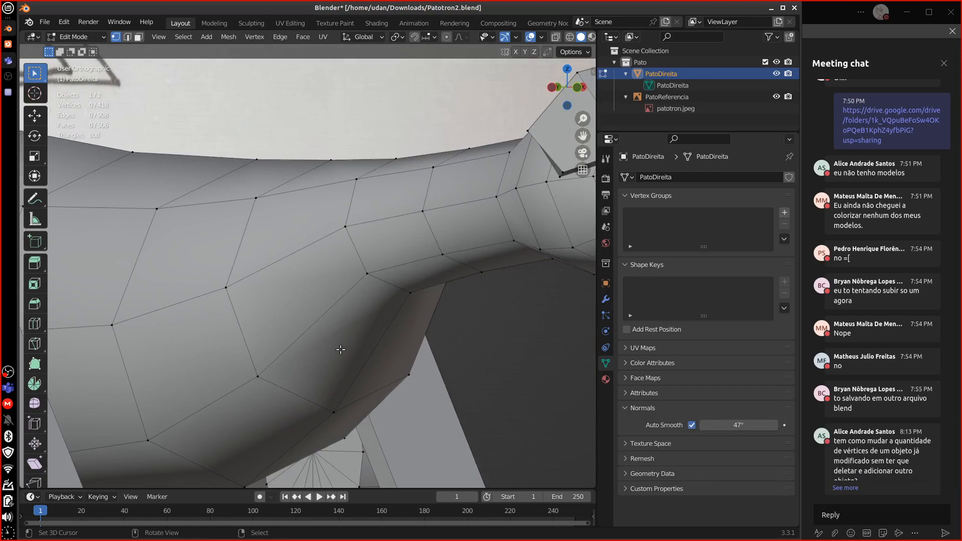
{"action": "left_click", "coordinate": [138, 39], "text": "shift"}
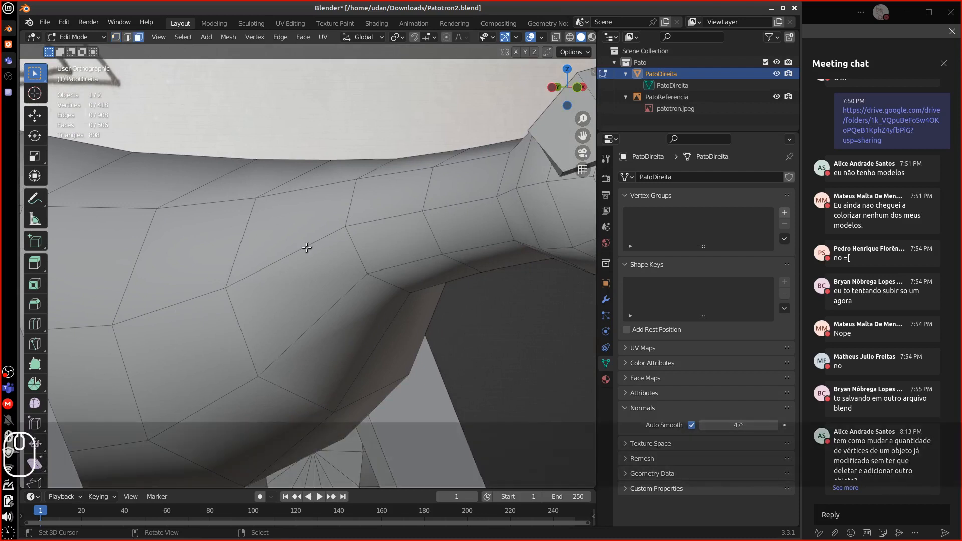
{"action": "left_click", "coordinate": [338, 340]}
{"action": "left_click", "coordinate": [388, 354], "text": "shift"}
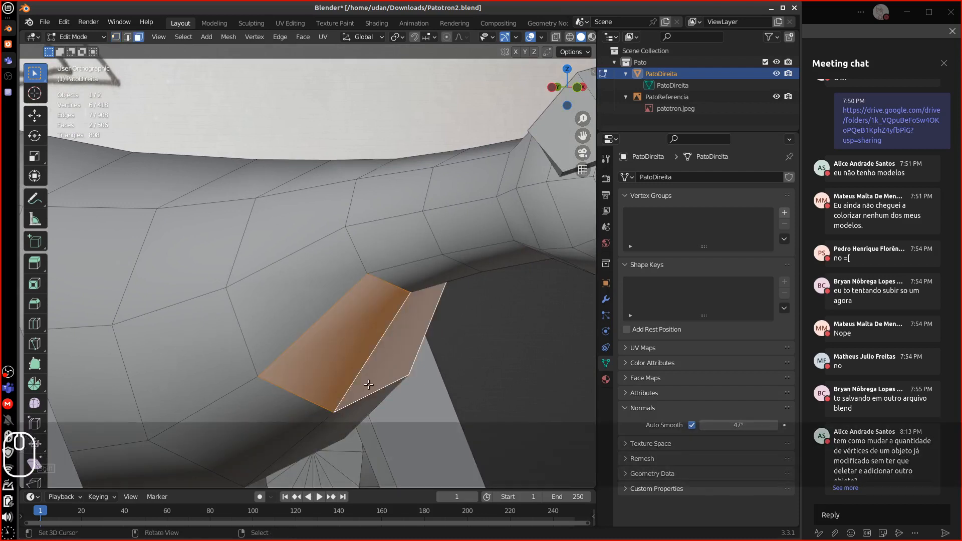
Extrude the two chest faces in place and scale them to about 0.61, undoing a trial scaling and inward extrusion.
{"action": "key", "text": "e"}
{"action": "key", "text": "Escape"}
{"action": "key", "text": "s"}
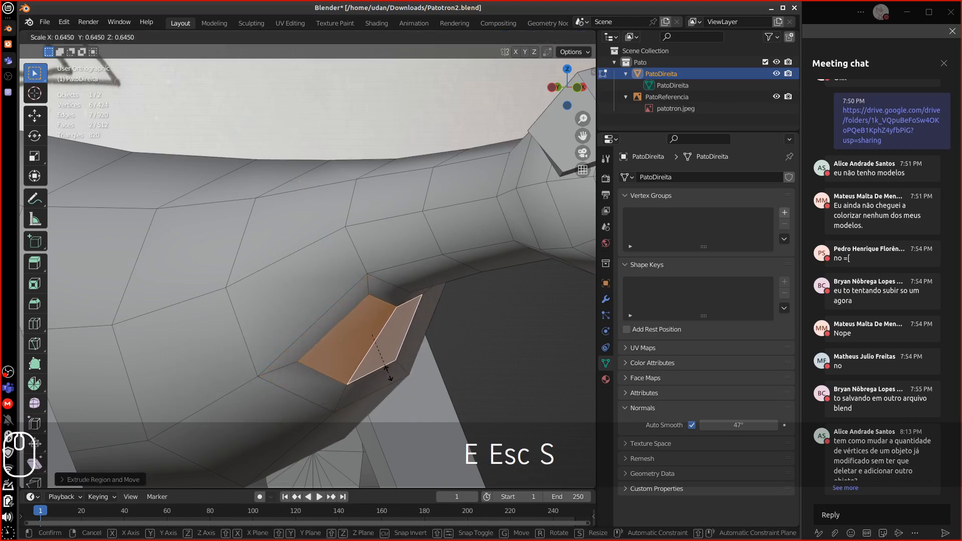
{"action": "left_click", "coordinate": [387, 370]}
{"action": "key", "text": "e"}
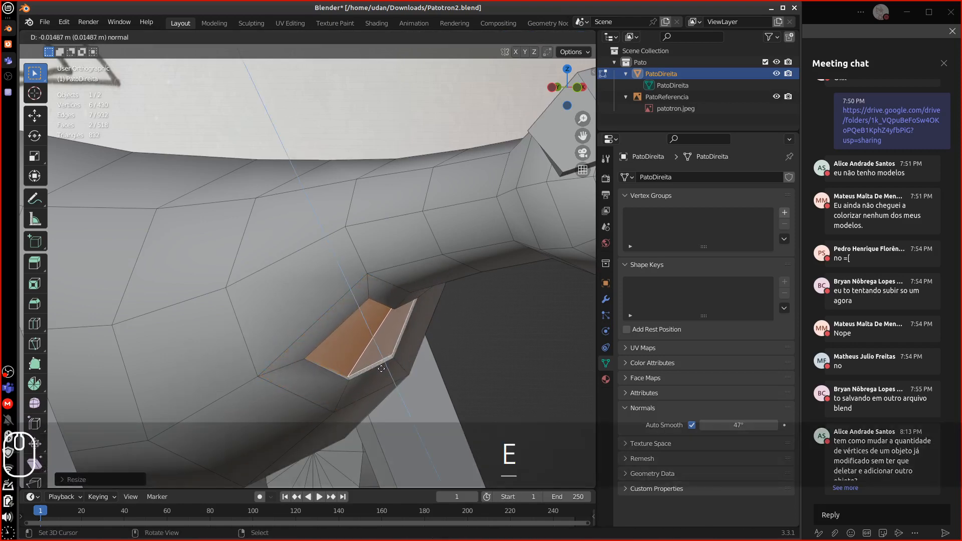
{"action": "left_click", "coordinate": [381, 369]}
{"action": "middle_click_drag", "start_coordinate": [381, 369], "coordinate": [361, 299]}
{"action": "key", "text": "ctrl+z"}
{"action": "key", "text": "ctrl+z"}
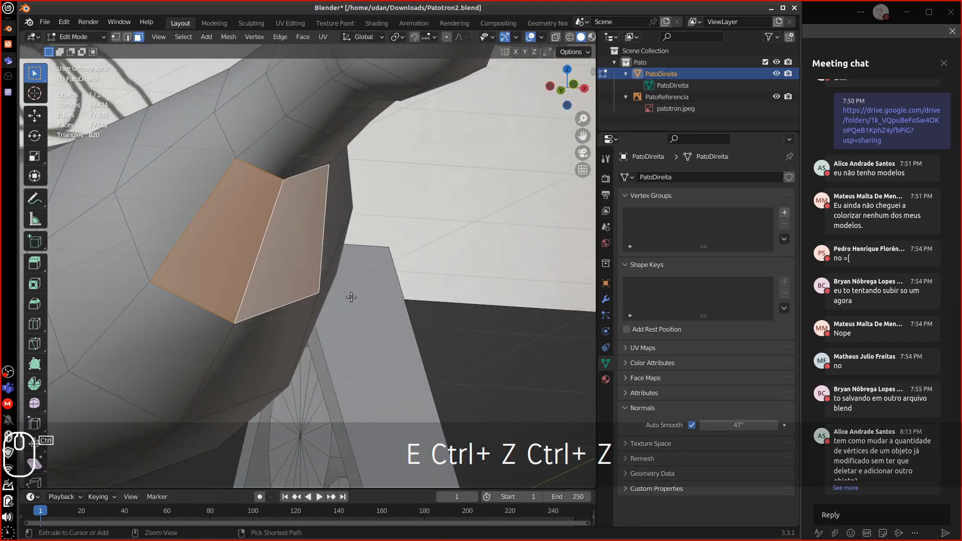
{"action": "key", "text": "s"}
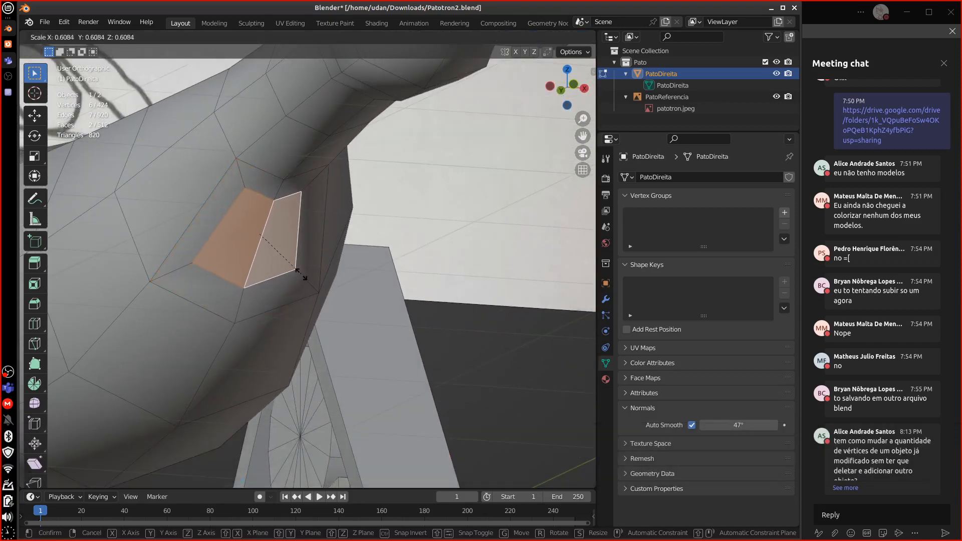
{"action": "left_click", "coordinate": [301, 270]}
Rotate the two inset chest faces to a steeper angle in left view and move them outward from the chest.
{"action": "key", "text": "KP_1"}
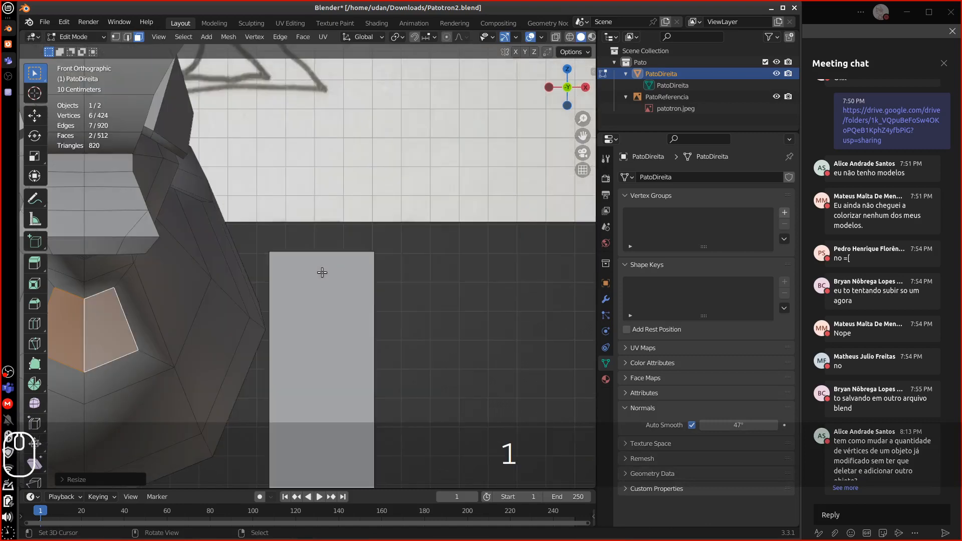
{"action": "key", "text": "ctrl+KP_3"}
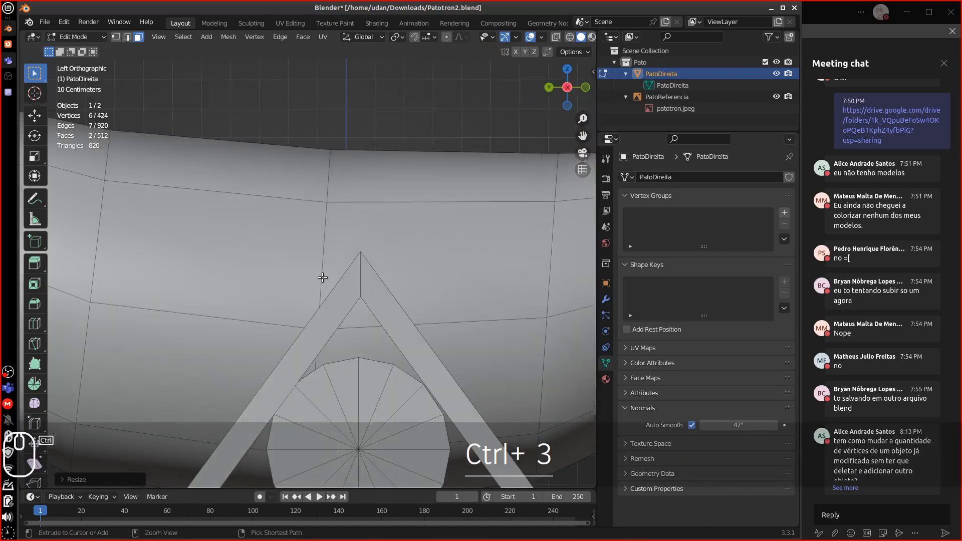
{"action": "middle_click_drag", "start_coordinate": [406, 252], "coordinate": [290, 240], "text": "shift"}
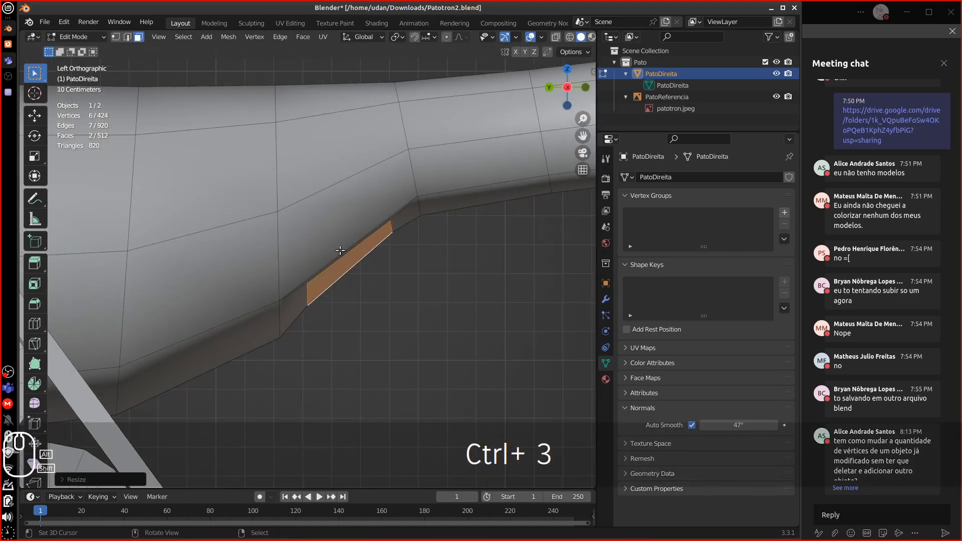
{"action": "key", "text": "equal"}
{"action": "key", "text": "equal"}
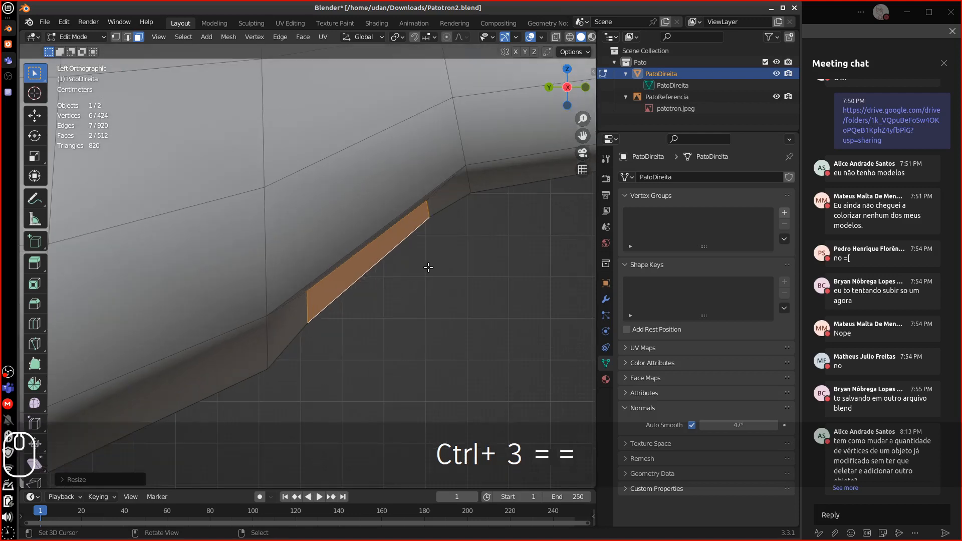
{"action": "key", "text": "r"}
{"action": "left_click", "coordinate": [433, 247]}
{"action": "key", "text": "g"}
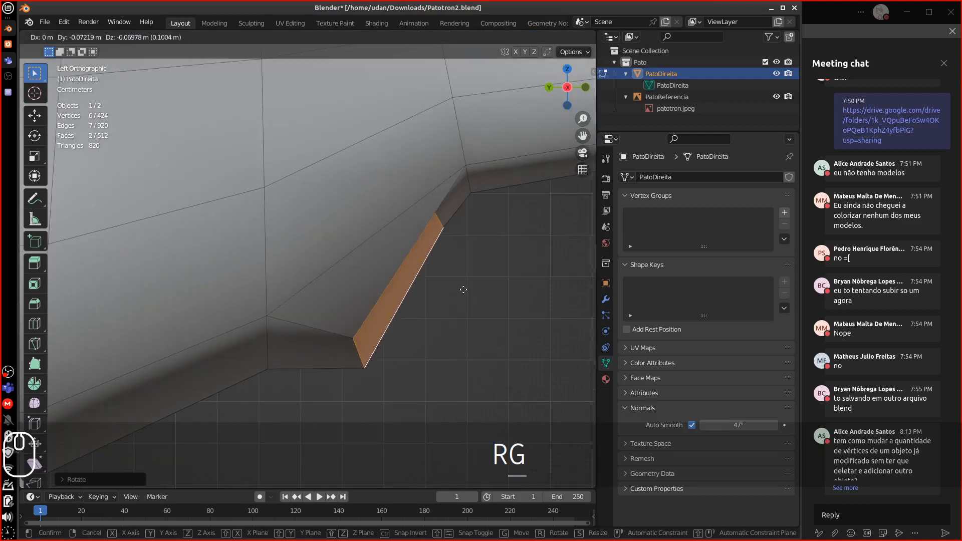
{"action": "left_click", "coordinate": [446, 286]}
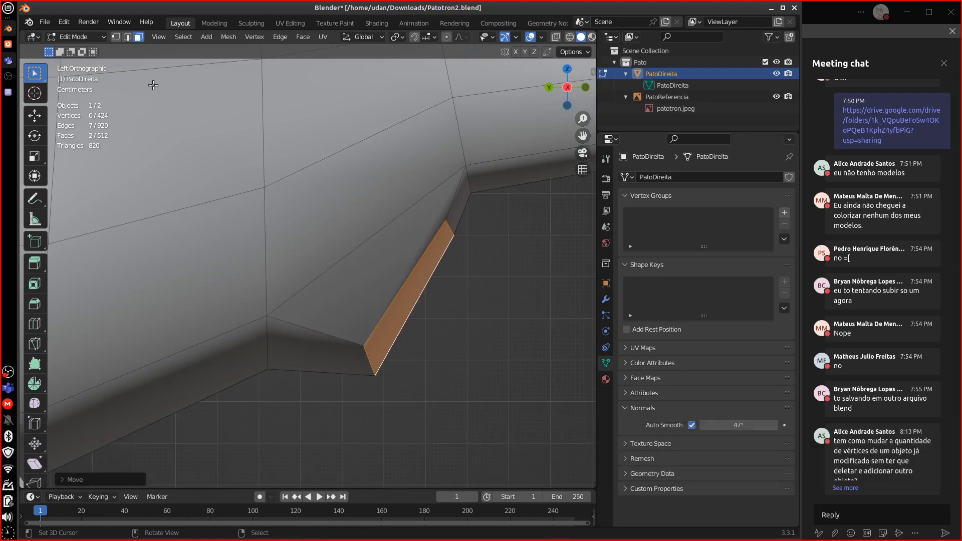
Switch to vertex selection and reposition individual corner vertices of the protruding chest faces.
{"action": "key", "text": "1"}
{"action": "left_click", "coordinate": [365, 347]}
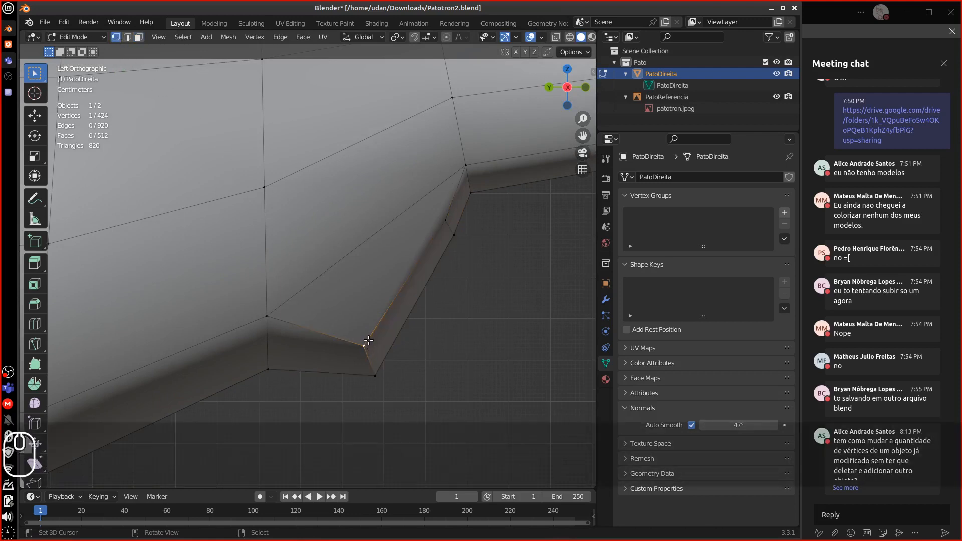
{"action": "key", "text": "g"}
{"action": "left_click", "coordinate": [338, 307]}
{"action": "left_click", "coordinate": [445, 223]}
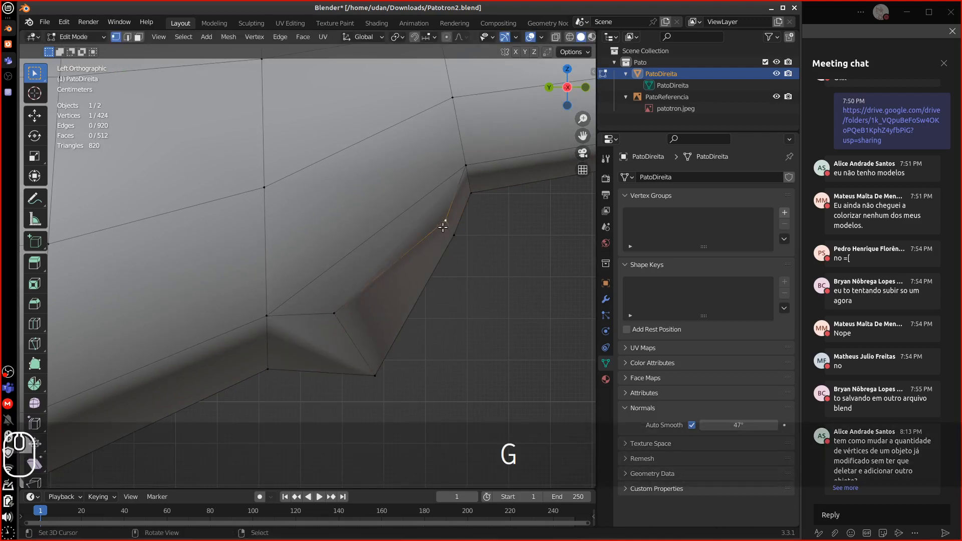
{"action": "key", "text": "g"}
{"action": "key", "text": "g"}
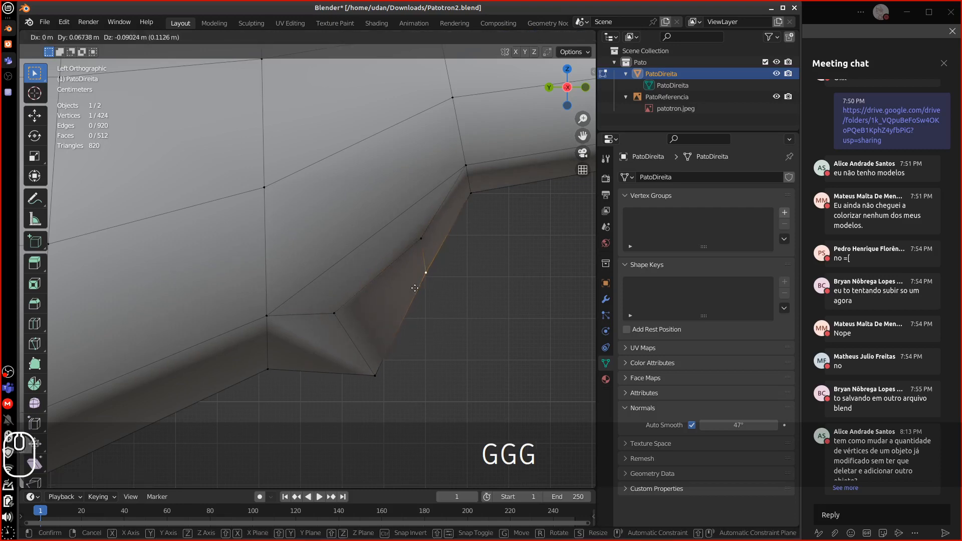
{"action": "left_click", "coordinate": [414, 296]}
Undo all the chest edits and the annotation erasing, back to Object Mode.
{"action": "key", "text": "ctrl+z"}
{"action": "key", "text": "ctrl+z"}
{"action": "key", "text": "ctrl+z"}
{"action": "key", "text": "ctrl+z"}
{"action": "key", "text": "ctrl+z"}
{"action": "key", "text": "ctrl+z"}
{"action": "key", "text": "ctrl+z"}
{"action": "key", "text": "ctrl+z"}
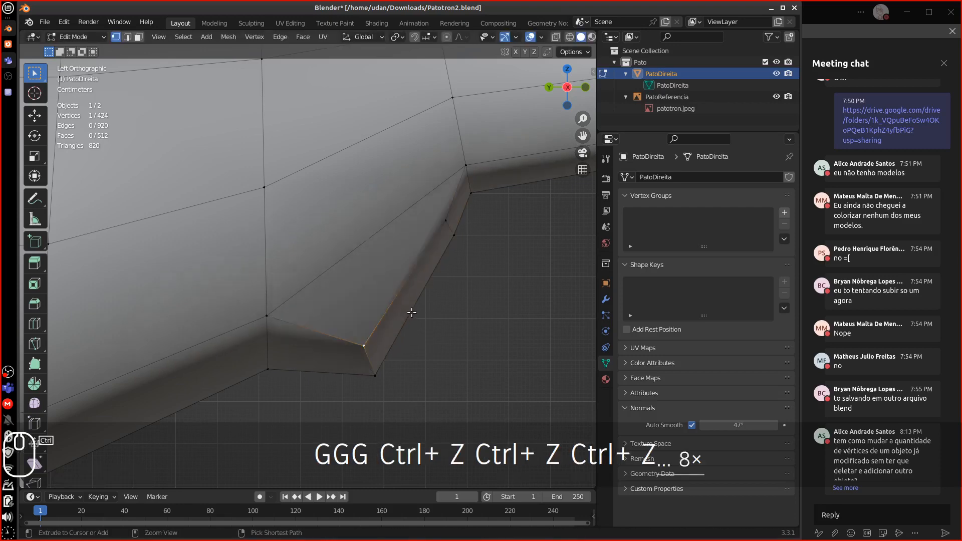
{"action": "key", "text": "ctrl+z"}
{"action": "key", "text": "ctrl+z"}
{"action": "key", "text": "ctrl+z"}
{"action": "key", "text": "ctrl+z"}
{"action": "key", "text": "ctrl+z"}
{"action": "key", "text": "ctrl+z"}
{"action": "key", "text": "ctrl+z"}
{"action": "key", "text": "ctrl+z"}
{"action": "key", "text": "ctrl+z"}
{"action": "key", "text": "ctrl+z"}
{"action": "key", "text": "ctrl+z"}
{"action": "key", "text": "ctrl+z"}
{"action": "key", "text": "ctrl+z"}
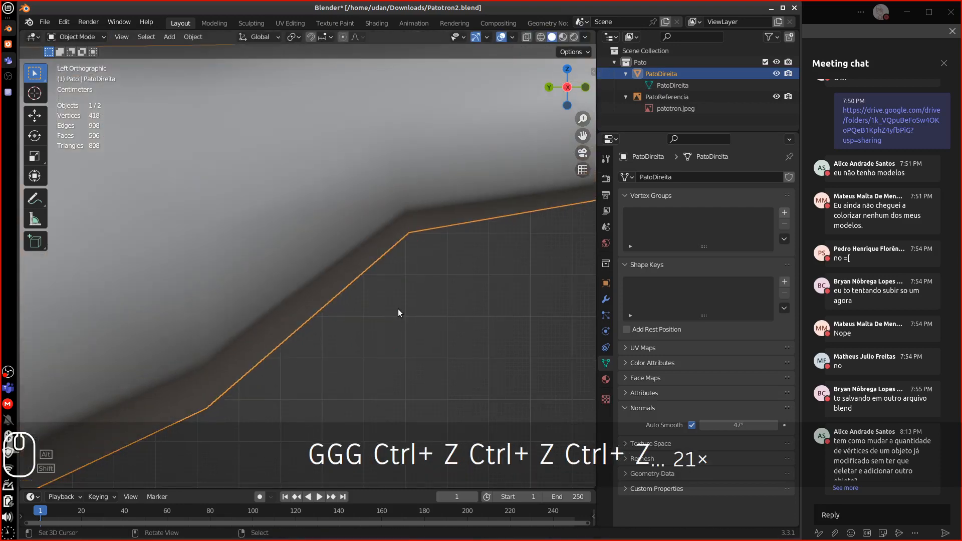
Select the reference image above the duck and rotate it 90° about the Z axis.
{"action": "key", "text": "KP_Subtract"}
{"action": "key", "text": "KP_Subtract"}
{"action": "key", "text": "KP_Subtract"}
{"action": "key", "text": "KP_Subtract"}
{"action": "key", "text": "KP_Subtract"}
{"action": "key", "text": "KP_Subtract"}
{"action": "key", "text": "KP_Subtract"}
{"action": "key", "text": "KP_Subtract"}
{"action": "key", "text": "KP_Subtract"}
{"action": "key", "text": "KP_Subtract"}
{"action": "key", "text": "KP_Subtract"}
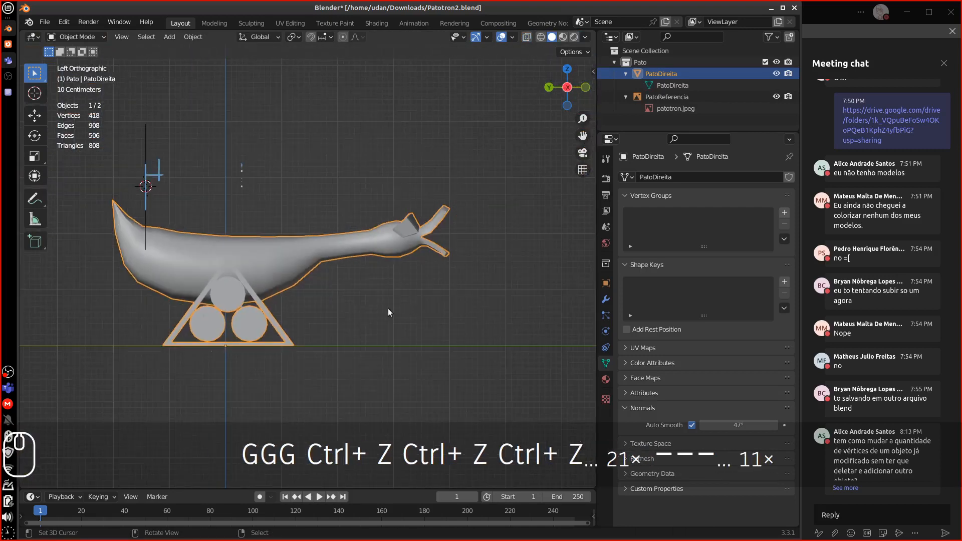
{"action": "middle_click_drag", "start_coordinate": [388, 308], "coordinate": [378, 240], "text": "shift"}
{"action": "left_click", "coordinate": [146, 201]}
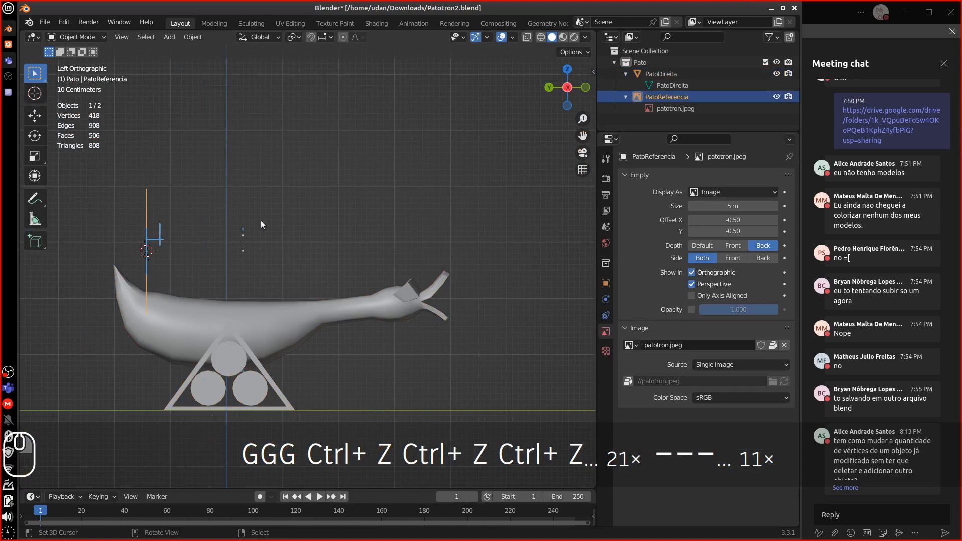
{"action": "type", "text": "r90"}
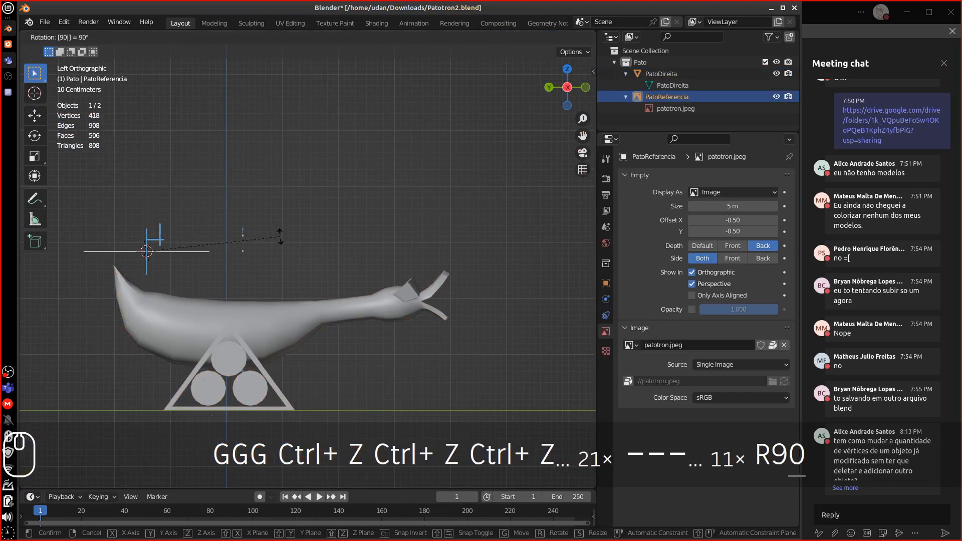
{"action": "type", "text": "z"}
{"action": "left_click", "coordinate": [254, 244]}
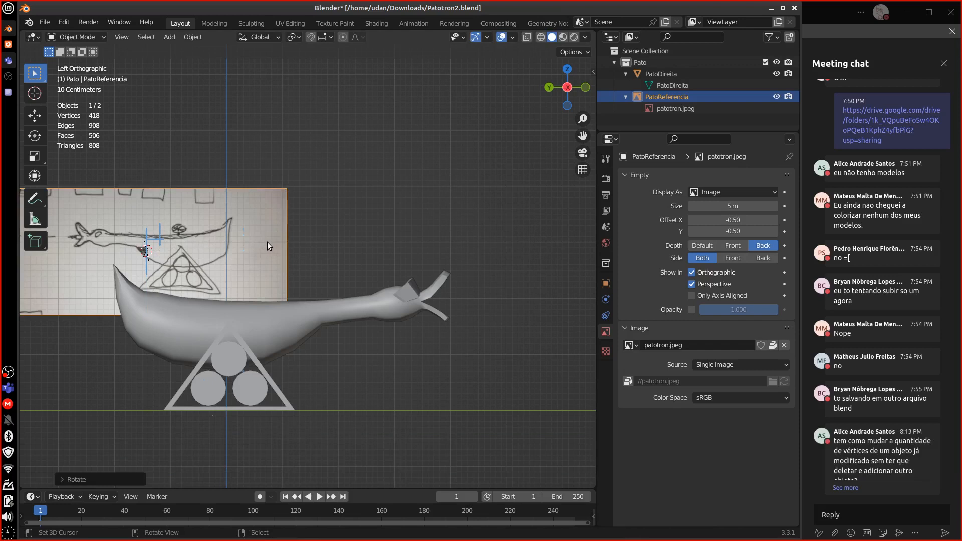
Rotate the reference image 180° about the Z axis and move it to sit directly above the duck's back.
{"action": "key", "text": "r"}
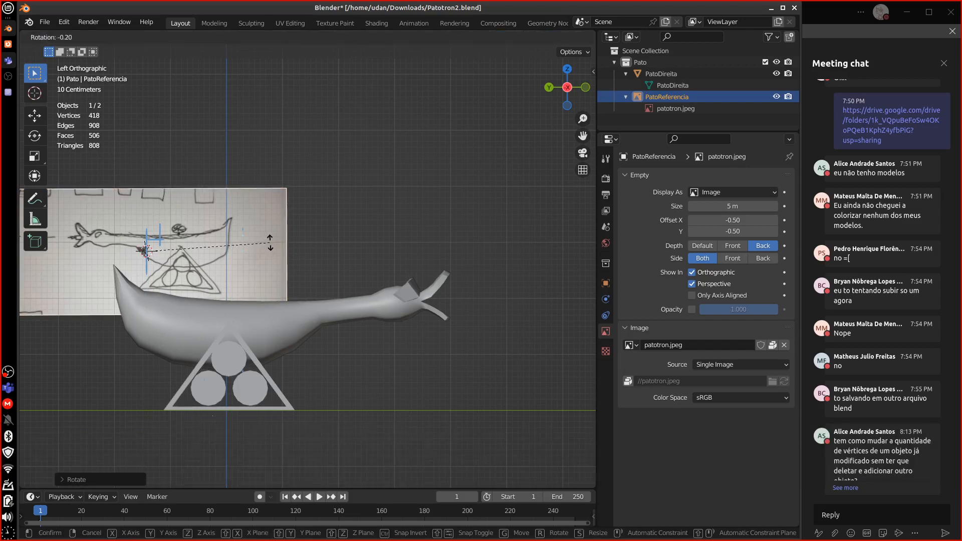
{"action": "type", "text": "180"}
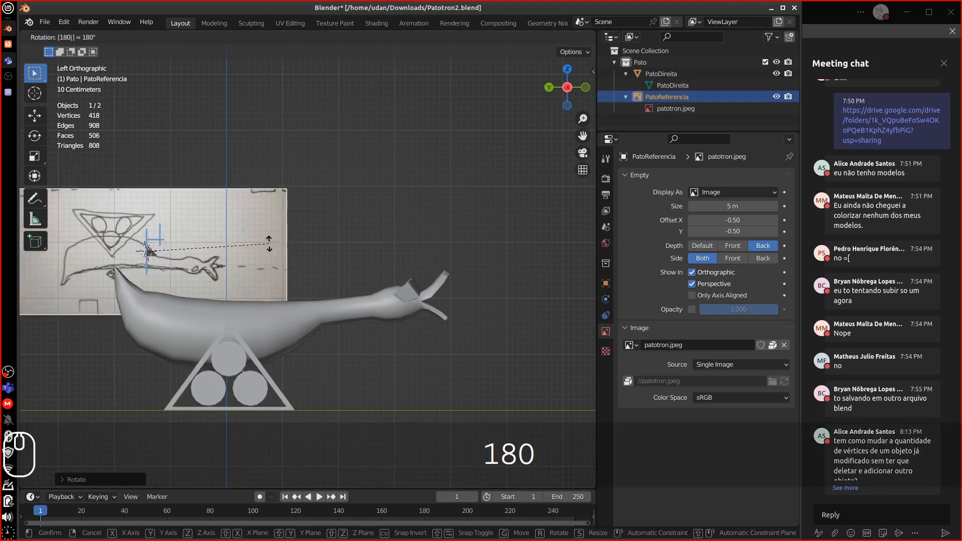
{"action": "type", "text": "z"}
{"action": "left_click", "coordinate": [217, 242]}
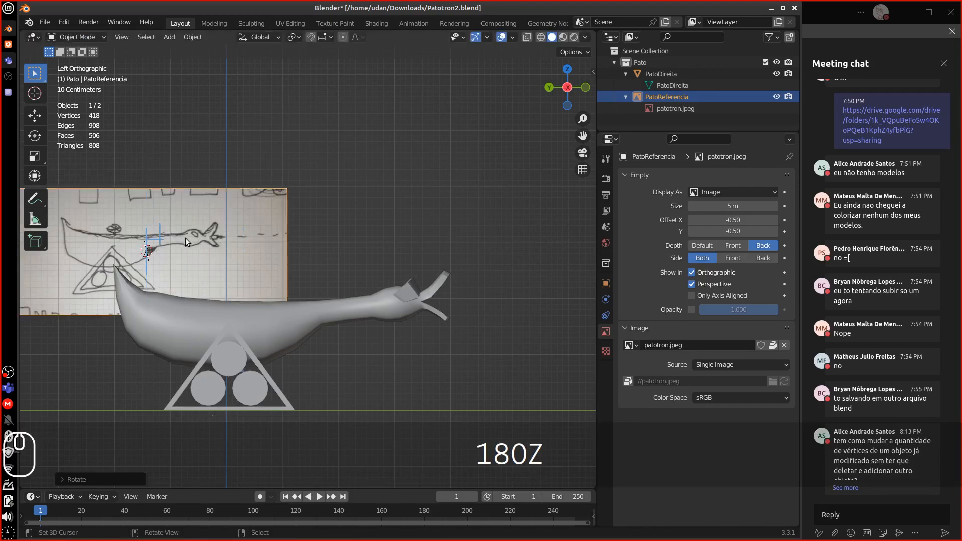
{"action": "key", "text": "g"}
{"action": "left_click", "coordinate": [309, 203]}
{"action": "left_click_drag", "start_coordinate": [237, 269], "coordinate": [233, 247], "text": "alt+shift"}
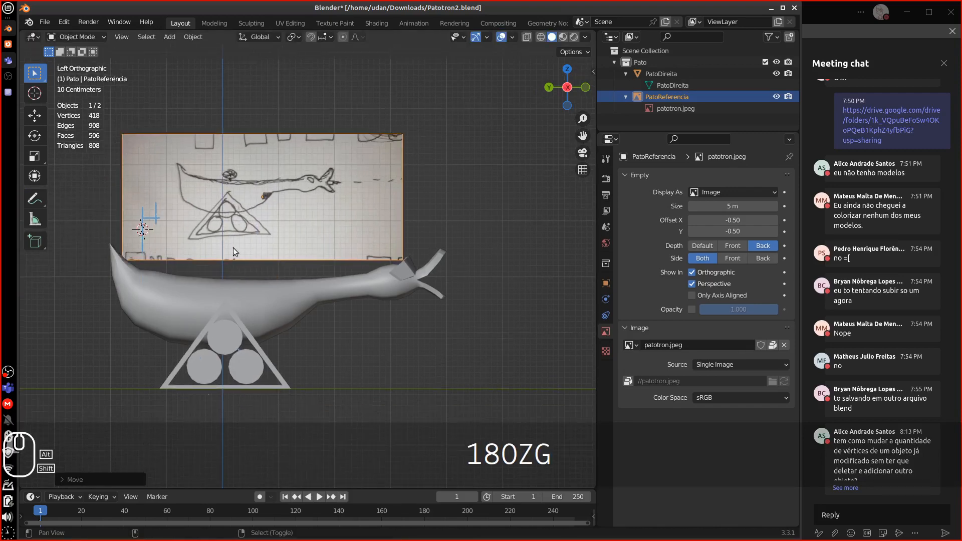
Annotate a dome with a small knob and a flat bar above it on the duck's back, then outline its base.
{"action": "key", "text": "equal"}
{"action": "key", "text": "equal"}
{"action": "key", "text": "equal"}
{"action": "key", "text": "equal"}
{"action": "key", "text": "equal"}
{"action": "key", "text": "equal"}
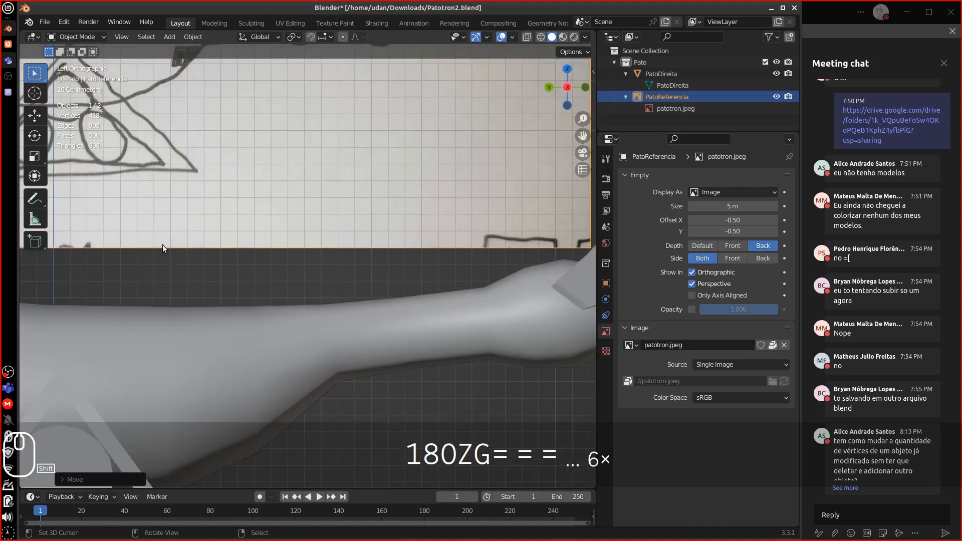
{"action": "left_click_drag", "start_coordinate": [185, 297], "coordinate": [409, 436], "text": "alt+shift"}
{"action": "left_click_drag", "start_coordinate": [302, 299], "coordinate": [230, 215], "text": "alt+shift"}
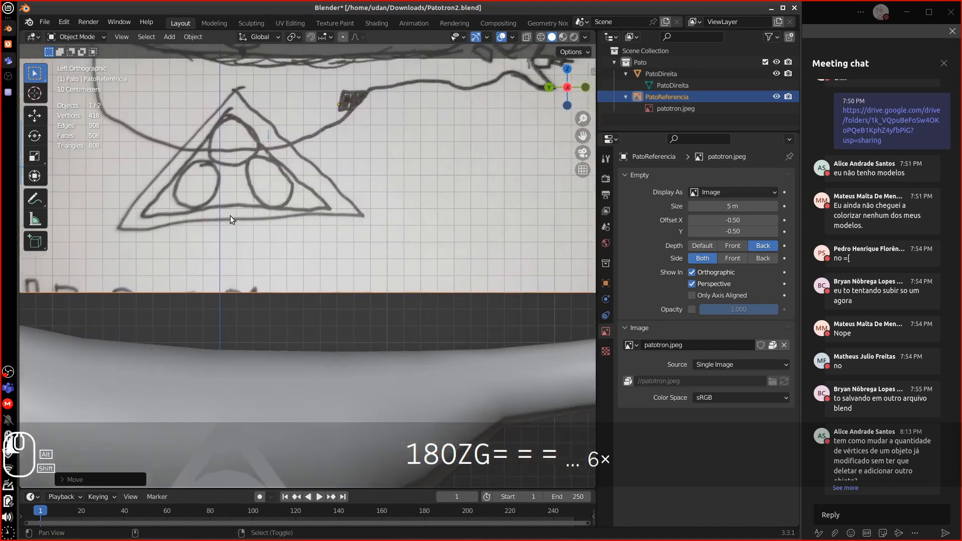
{"action": "key", "text": "d"}
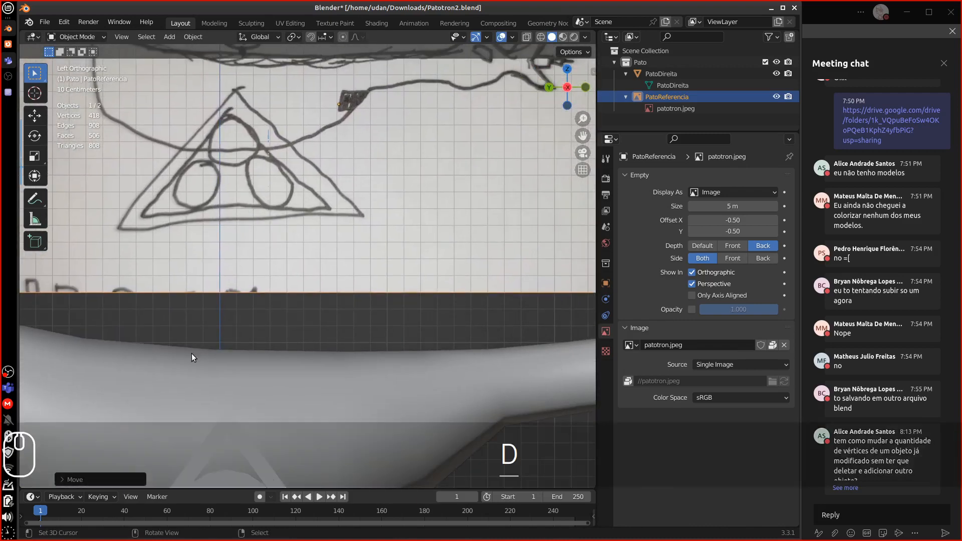
{"action": "mouse_move", "coordinate": [191, 354]}
{"action": "left_mouse_down"}
{"action": "mouse_move", "coordinate": [232, 318]}
{"action": "mouse_move", "coordinate": [296, 354]}
{"action": "left_mouse_up"}
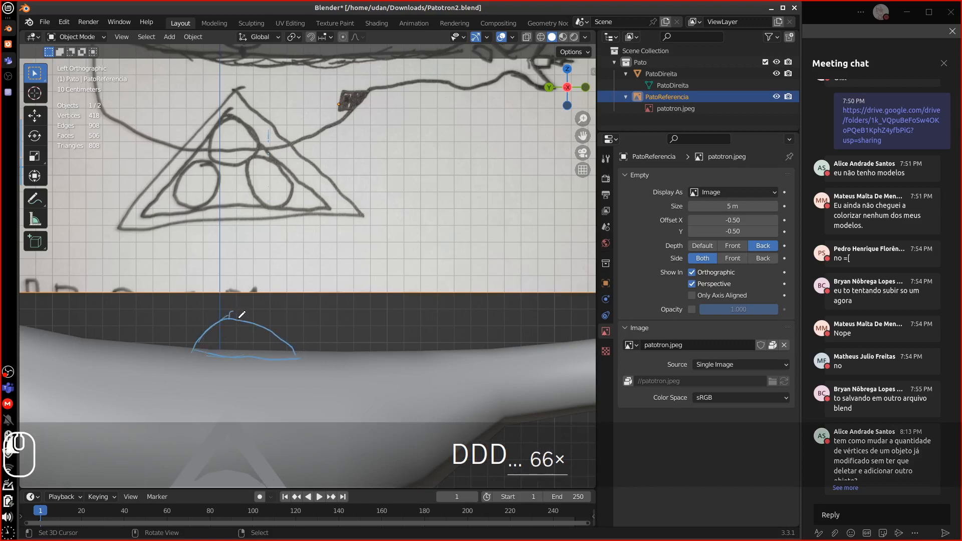
{"action": "left_click_drag", "start_coordinate": [258, 300], "coordinate": [233, 307]}
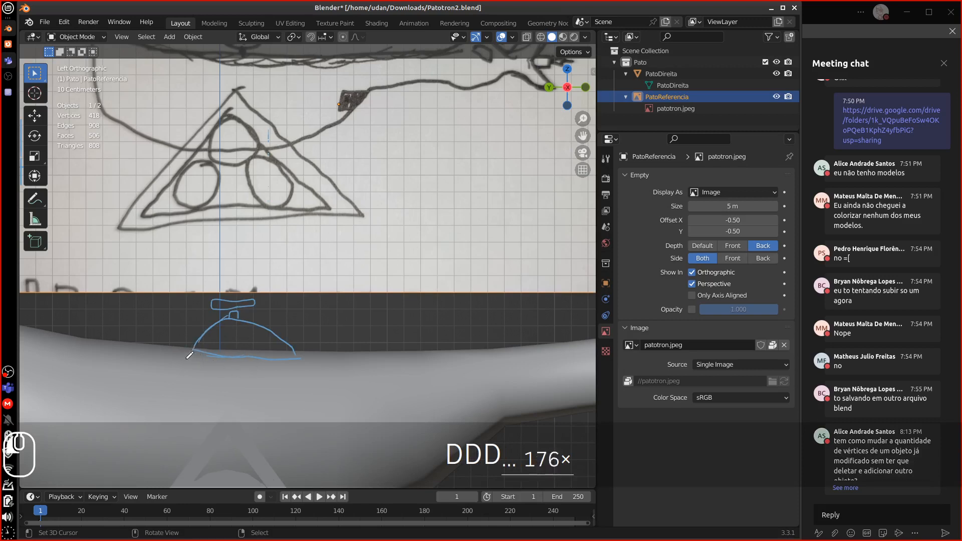
{"action": "left_click_drag", "start_coordinate": [189, 350], "coordinate": [262, 359]}
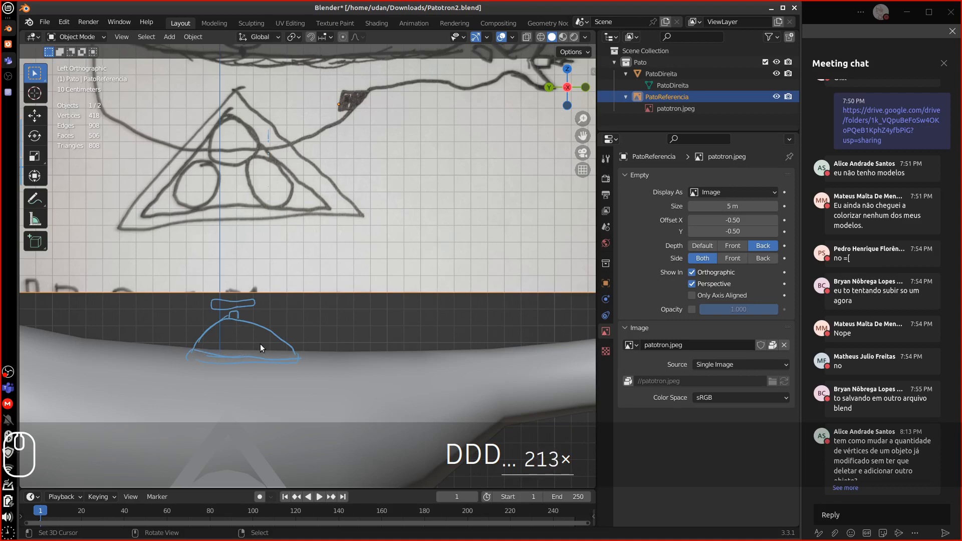
Erase the dome, knob and bar annotation from the duck's back.
{"action": "scroll", "coordinate": [266, 336], "scroll_direction": "down", "scroll_amount": 3}
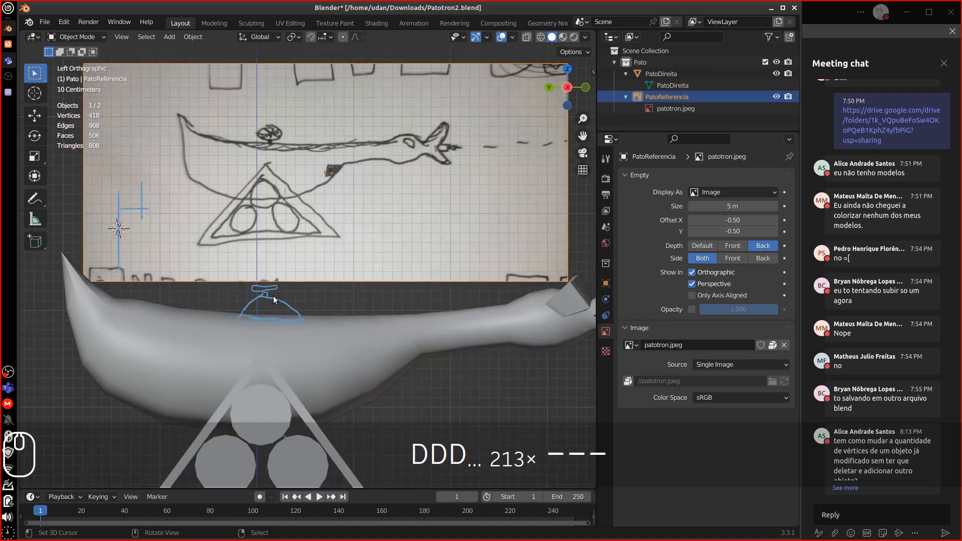
{"action": "mouse_move", "coordinate": [274, 285]}
{"action": "right_mouse_down"}
{"action": "mouse_move", "coordinate": [282, 316]}
{"action": "mouse_move", "coordinate": [293, 311]}
{"action": "right_mouse_up"}
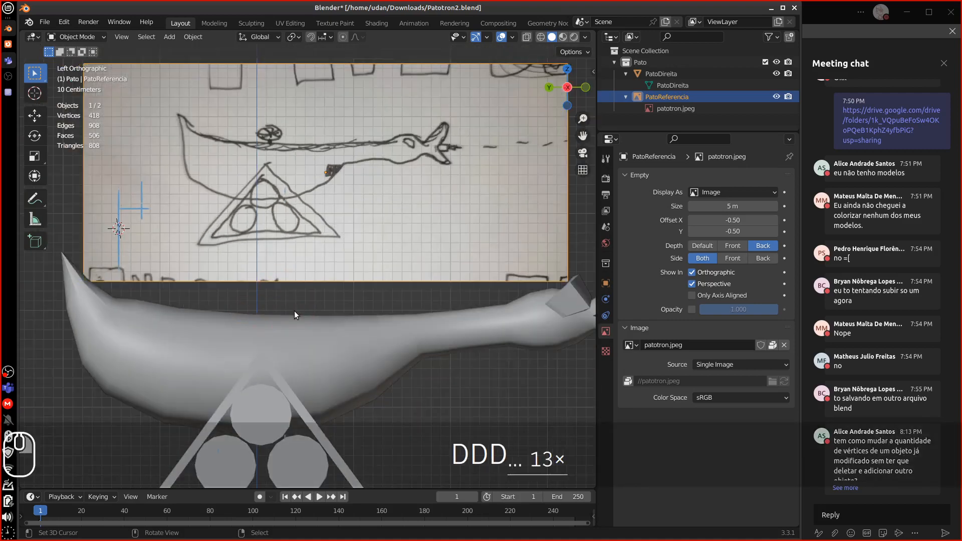
{"action": "left_click_drag", "start_coordinate": [318, 282], "coordinate": [300, 287], "text": "alt+shift"}
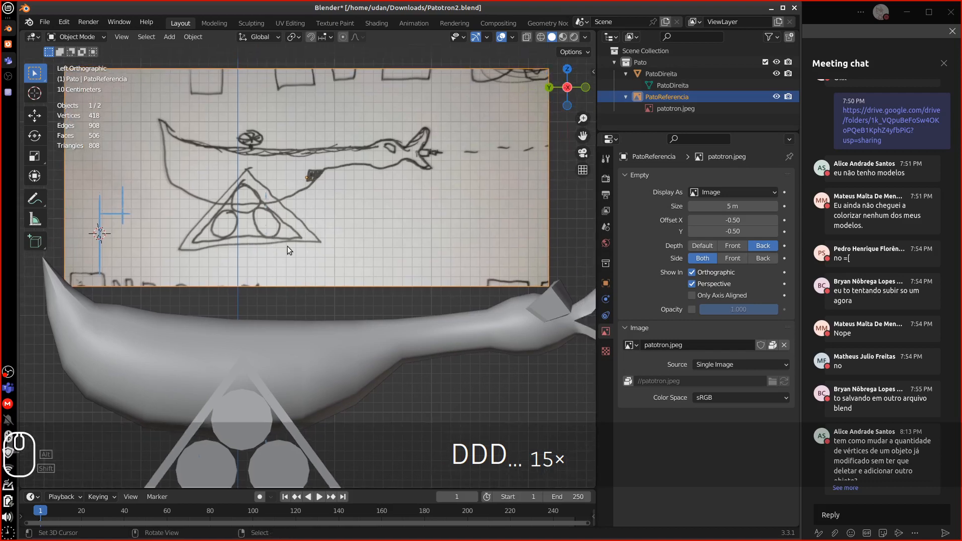
{"action": "left_click_drag", "start_coordinate": [305, 371], "coordinate": [275, 323], "text": "alt+shift"}
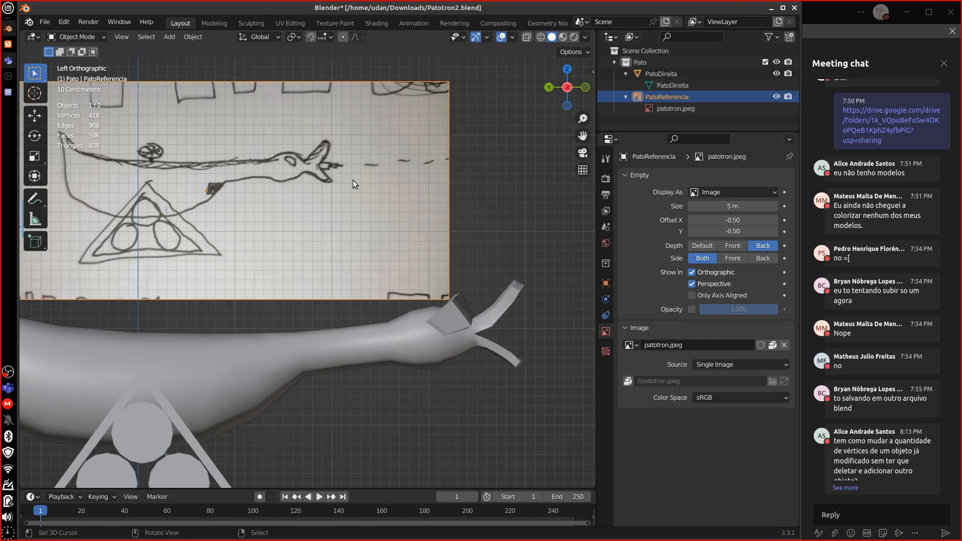
Compare the duck with the reference drawing from the front and both sides.
{"action": "middle_click_drag", "start_coordinate": [388, 265], "coordinate": [349, 302], "text": "shift"}
{"action": "key", "text": "1"}
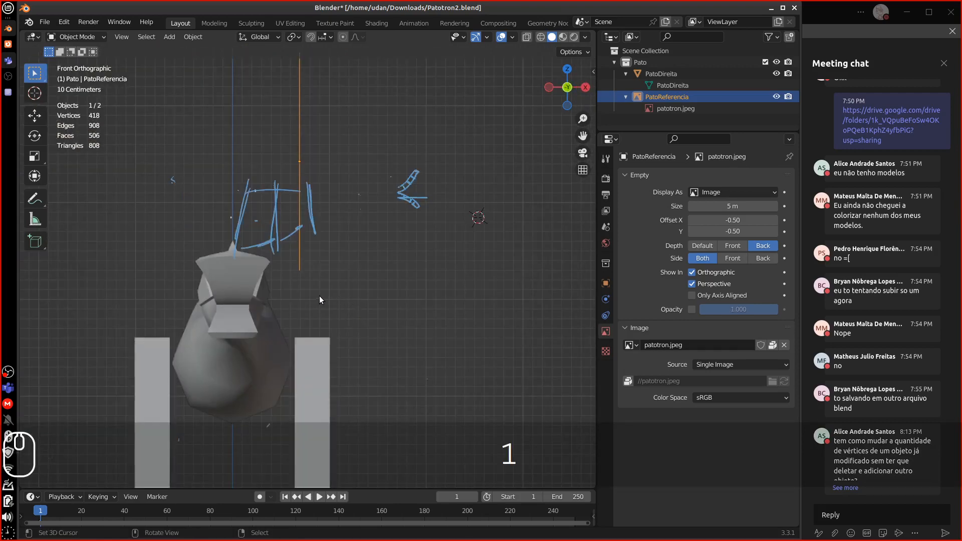
{"action": "key", "text": "3"}
{"action": "middle_click_drag", "start_coordinate": [368, 308], "coordinate": [319, 310], "text": "shift"}
{"action": "key", "text": "1"}
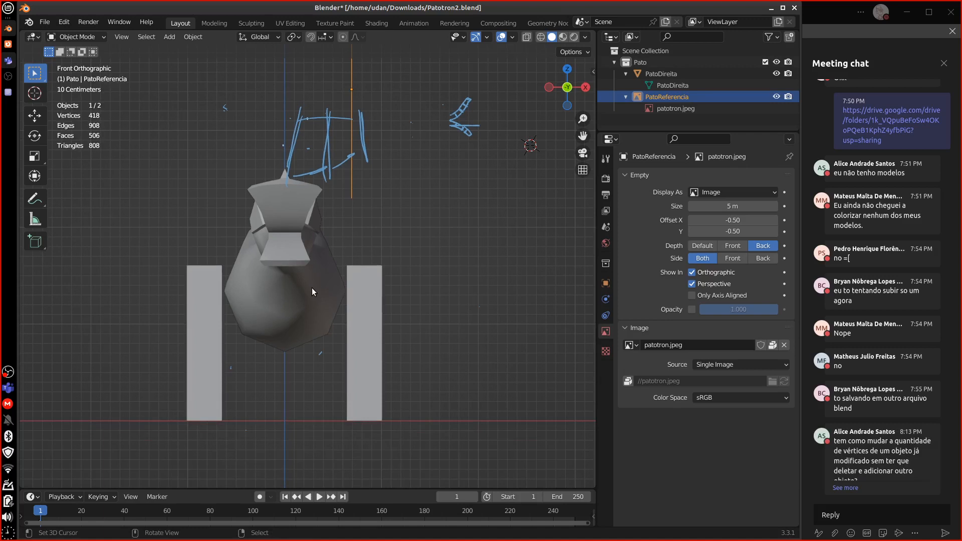
{"action": "mouse_move", "coordinate": [456, 190]}
{"action": "middle_mouse_down"}
{"action": "mouse_move", "coordinate": [439, 205]}
{"action": "mouse_move", "coordinate": [450, 205]}
{"action": "middle_mouse_up"}
{"action": "key", "text": "KP_1"}
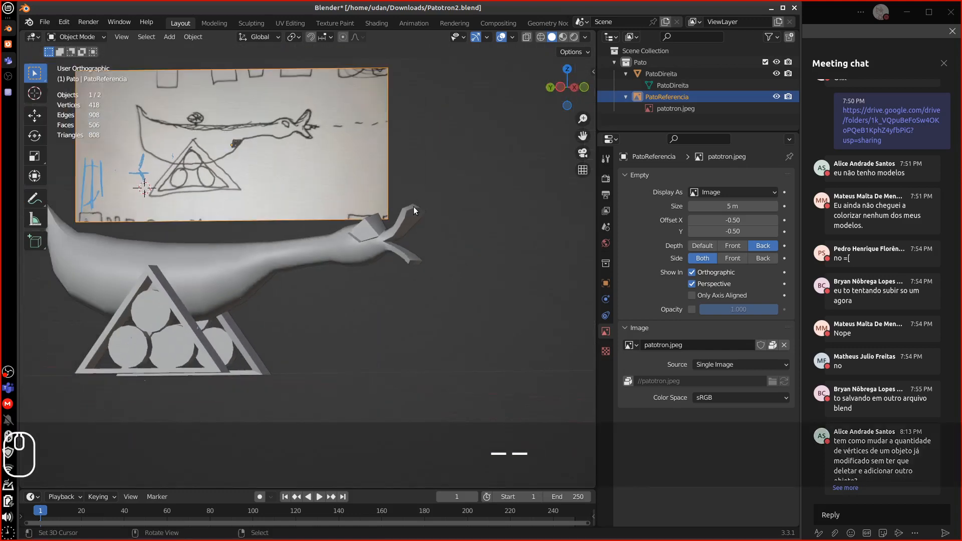
{"action": "key", "text": "KP_3"}
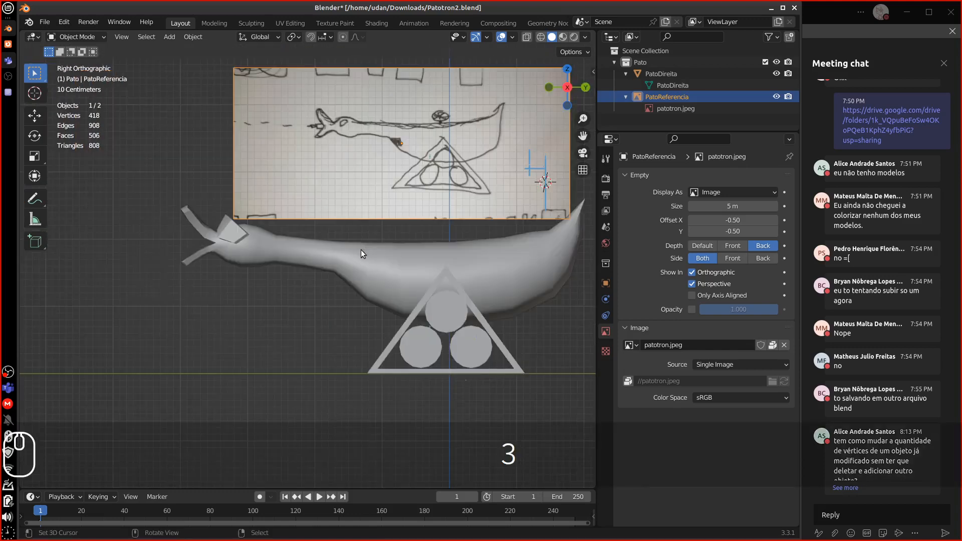
{"action": "middle_click_drag", "start_coordinate": [369, 261], "coordinate": [410, 258], "text": "shift"}
Select the duck mesh, return to left orthographic view and widen the 3D viewport.
{"action": "left_click", "coordinate": [293, 272]}
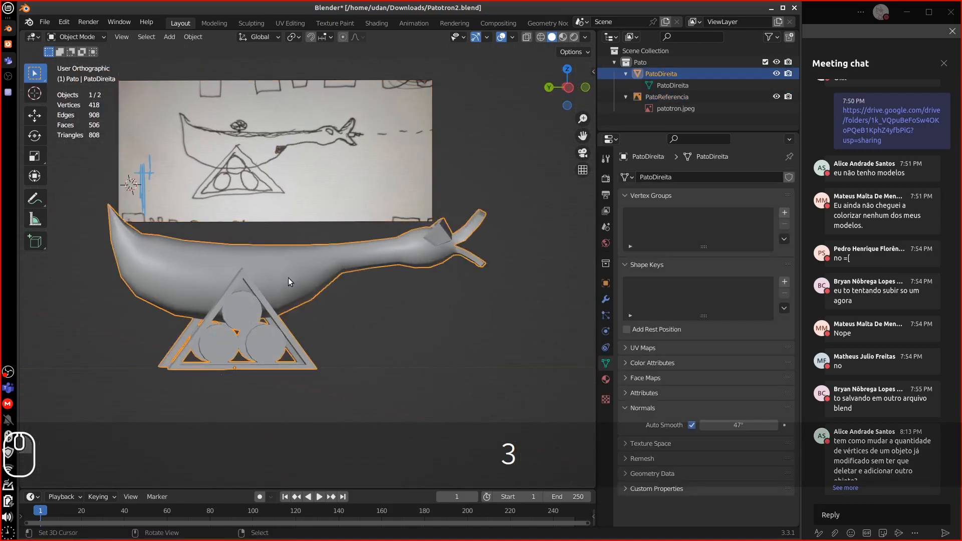
{"action": "middle_click_drag", "start_coordinate": [327, 321], "coordinate": [394, 337], "text": "shift"}
{"action": "key", "text": "ctrl+3"}
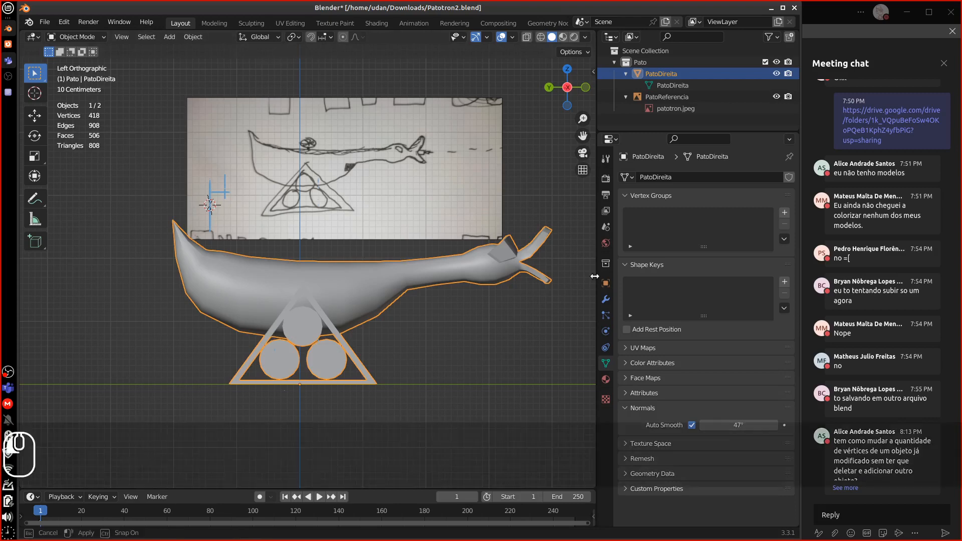
{"action": "left_click_drag", "start_coordinate": [597, 282], "coordinate": [655, 282]}
{"action": "mouse_move", "coordinate": [507, 215]}
{"action": "middle_mouse_down", "text": "shift"}
{"action": "mouse_move", "coordinate": [460, 218]}
{"action": "mouse_move", "coordinate": [495, 220]}
{"action": "middle_mouse_up", "text": "shift"}
Turn on the wireframe overlay so the duck's edges show over the solid shading.
{"action": "left_click", "coordinate": [643, 37]}
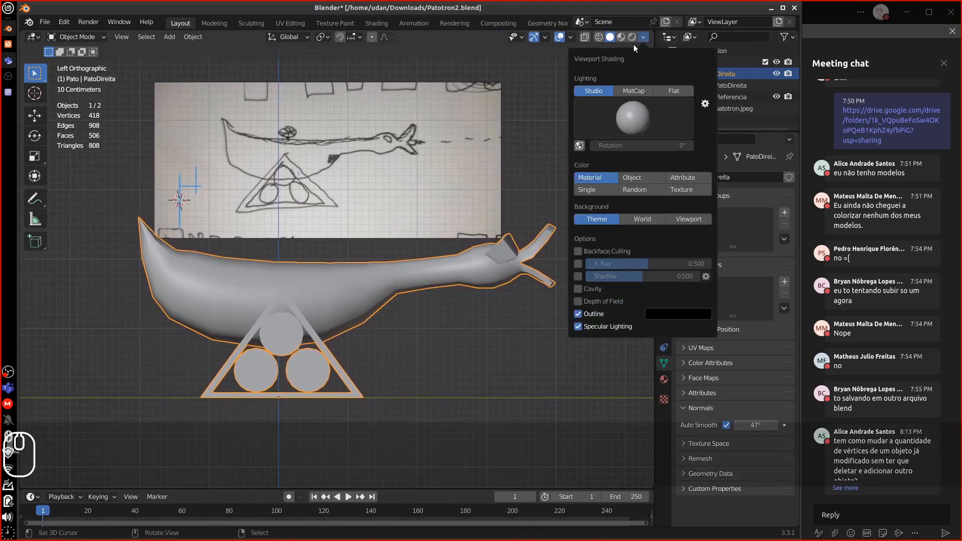
{"action": "left_click", "coordinate": [572, 37]}
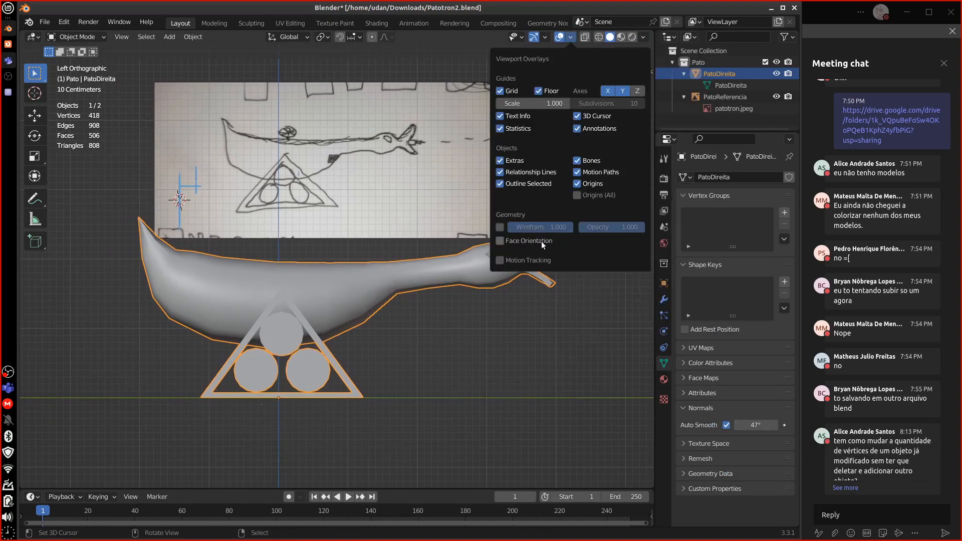
{"action": "left_click", "coordinate": [500, 227]}
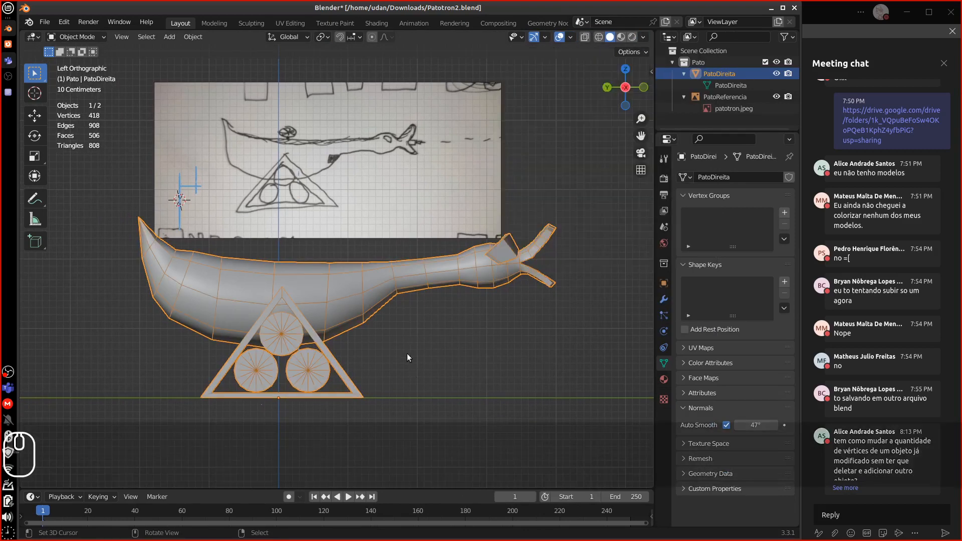
{"action": "scroll", "coordinate": [404, 354], "scroll_direction": "up", "scroll_amount": 2}
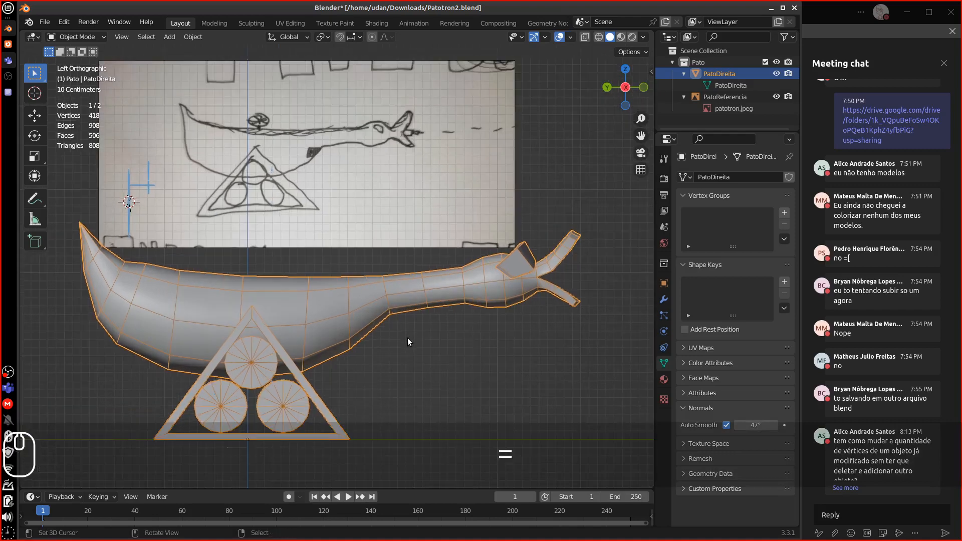
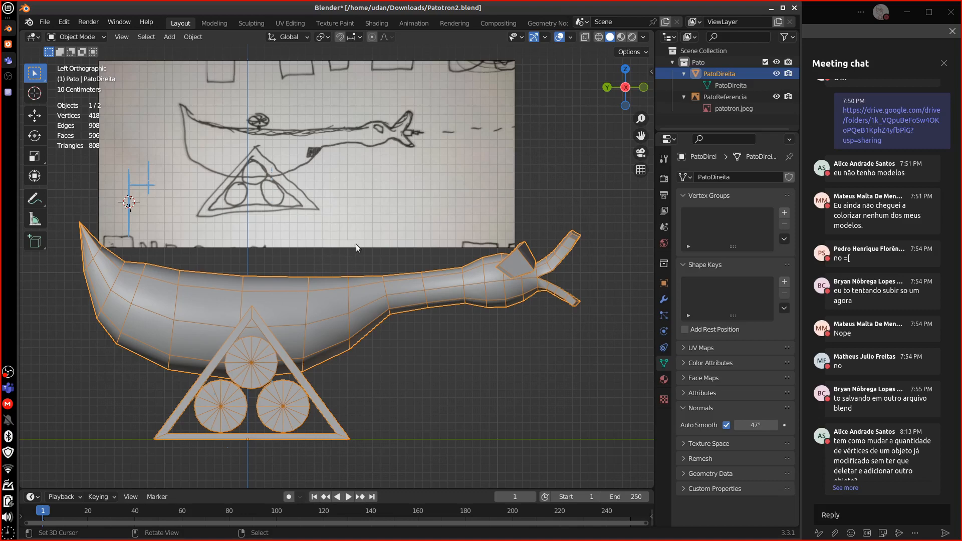
Erase the annotation strokes above and beside the duck in front orthographic view.
{"action": "key", "text": "KP_7"}
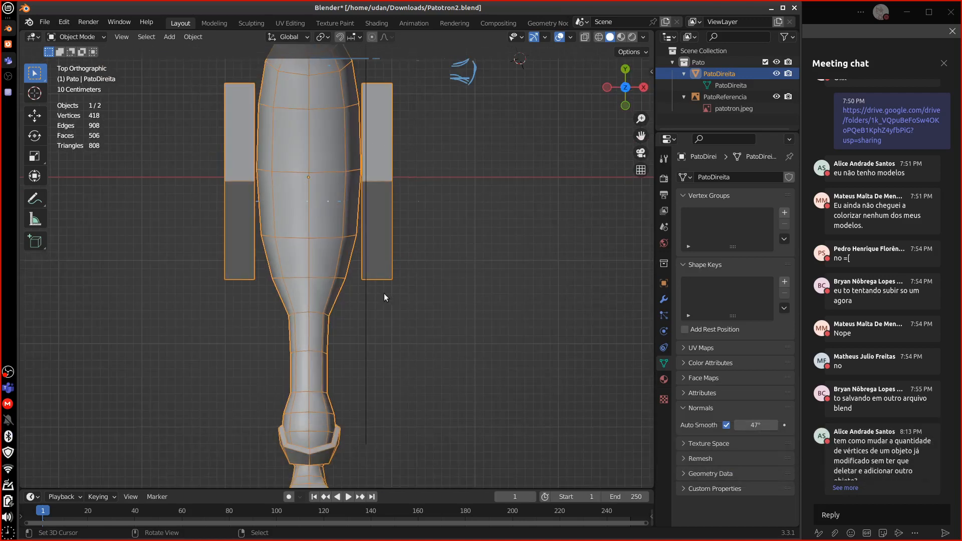
{"action": "scroll", "coordinate": [392, 289], "scroll_direction": "down", "scroll_amount": 2}
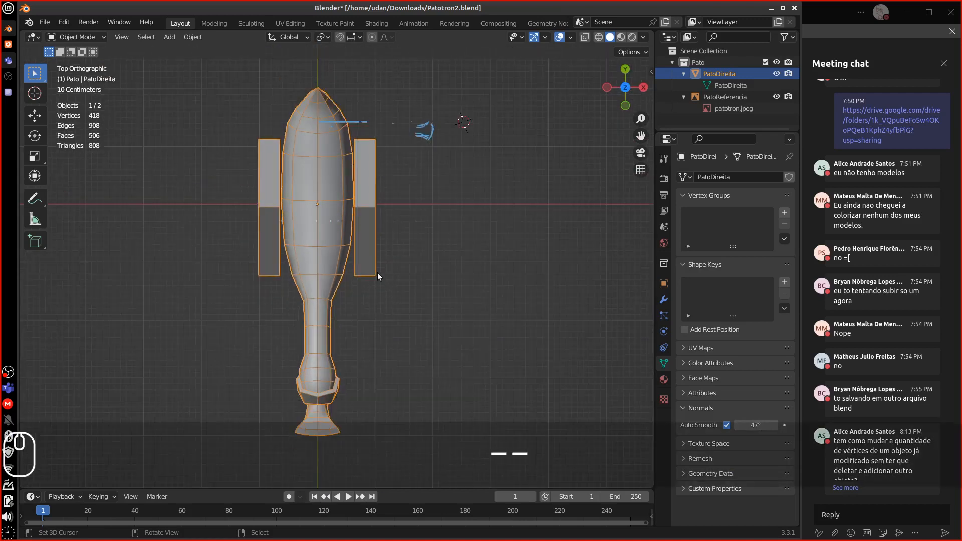
{"action": "left_click_drag", "start_coordinate": [421, 278], "coordinate": [464, 277], "text": "alt+shift"}
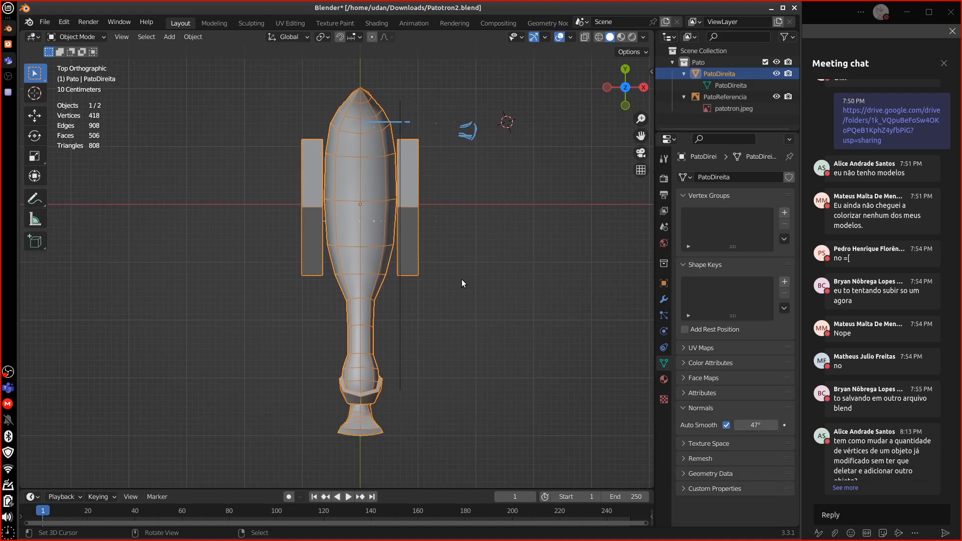
{"action": "key", "text": "1"}
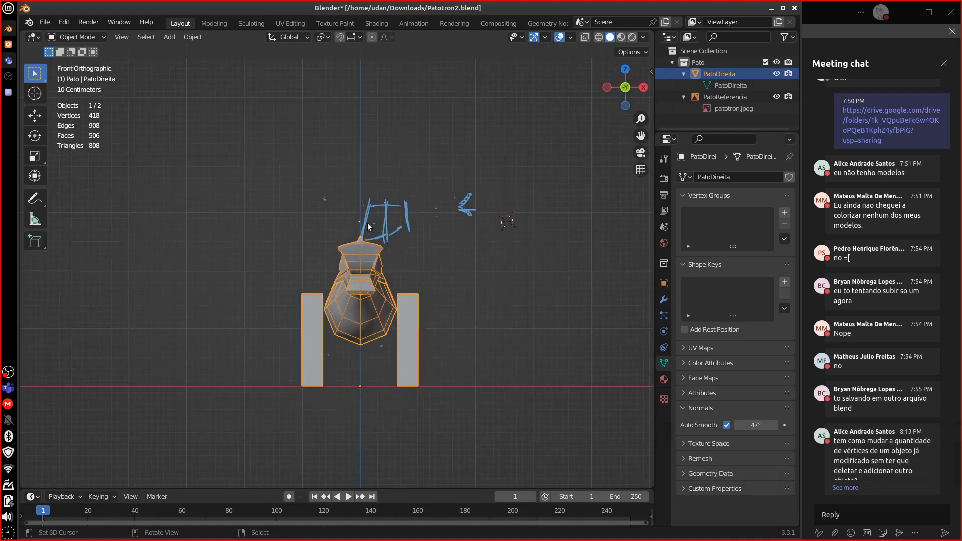
{"action": "key", "text": "d"}
{"action": "mouse_move", "coordinate": [409, 220]}
{"action": "right_mouse_down"}
{"action": "mouse_move", "coordinate": [346, 223]}
{"action": "mouse_move", "coordinate": [375, 199]}
{"action": "mouse_move", "coordinate": [512, 220]}
{"action": "right_mouse_up"}
{"action": "mouse_move", "coordinate": [444, 217]}
{"action": "right_mouse_down"}
{"action": "mouse_move", "coordinate": [307, 206]}
{"action": "mouse_move", "coordinate": [477, 251]}
{"action": "mouse_move", "coordinate": [475, 270]}
{"action": "right_mouse_up"}
{"action": "key", "text": "equal"}
{"action": "key", "text": "equal"}
{"action": "key", "text": "equal"}
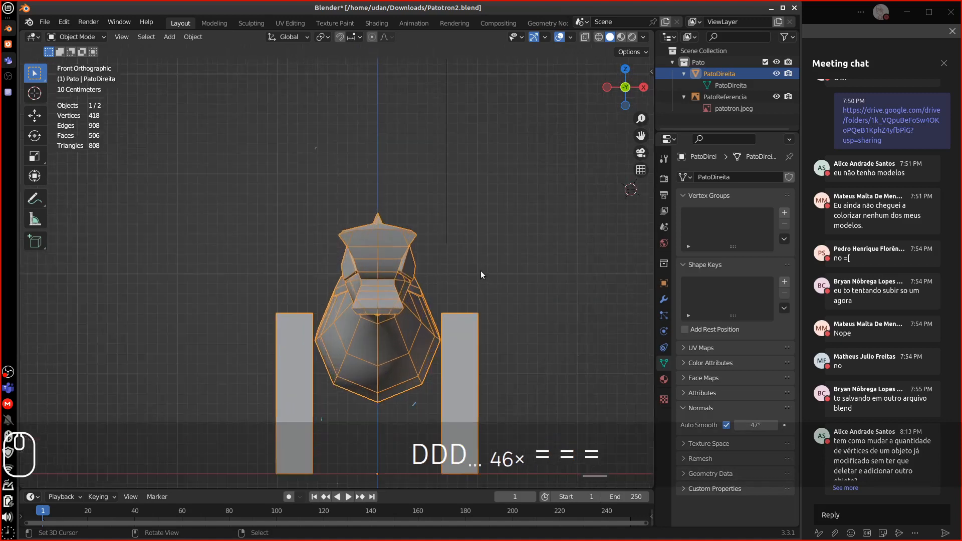
{"action": "left_click_drag", "start_coordinate": [496, 283], "coordinate": [464, 203], "text": "alt+shift"}
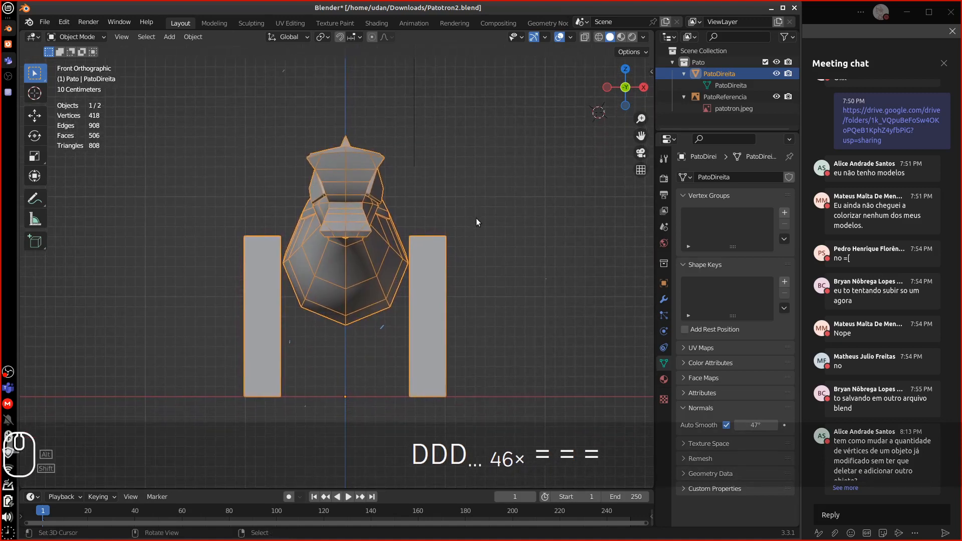
Inspect the duck's wireframe from the front, from below and from an angled view beside the reference drawing.
{"action": "key", "text": "equal"}
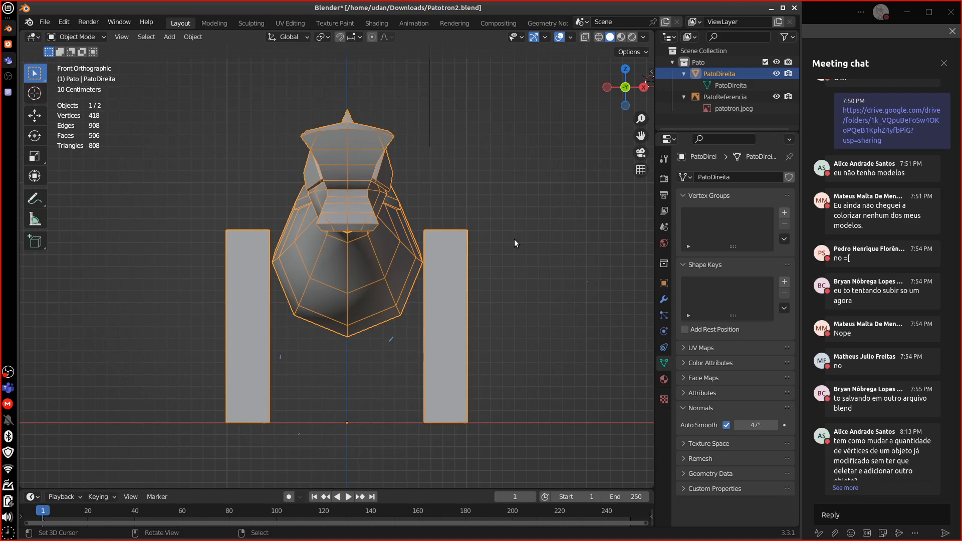
{"action": "key", "text": "ctrl"}
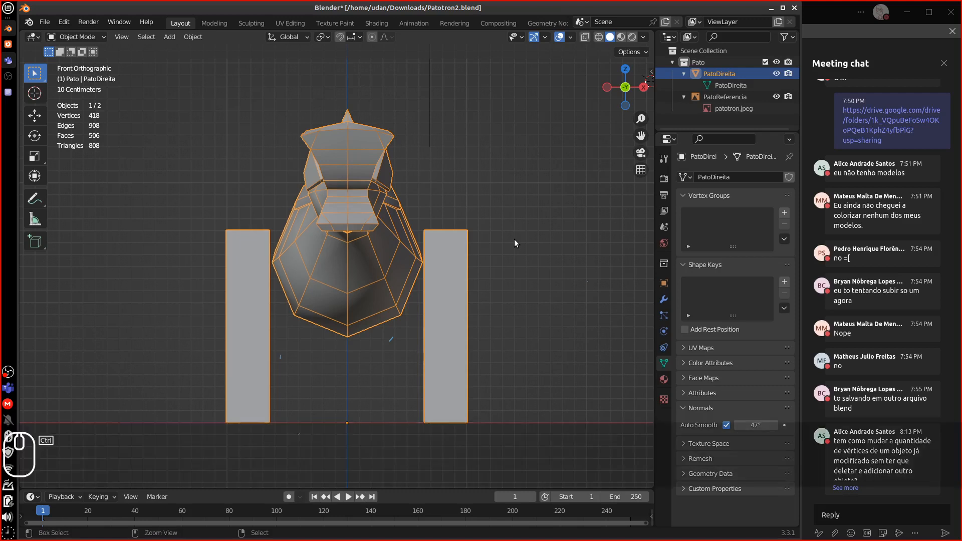
{"action": "key", "text": "ctrl+KP_7"}
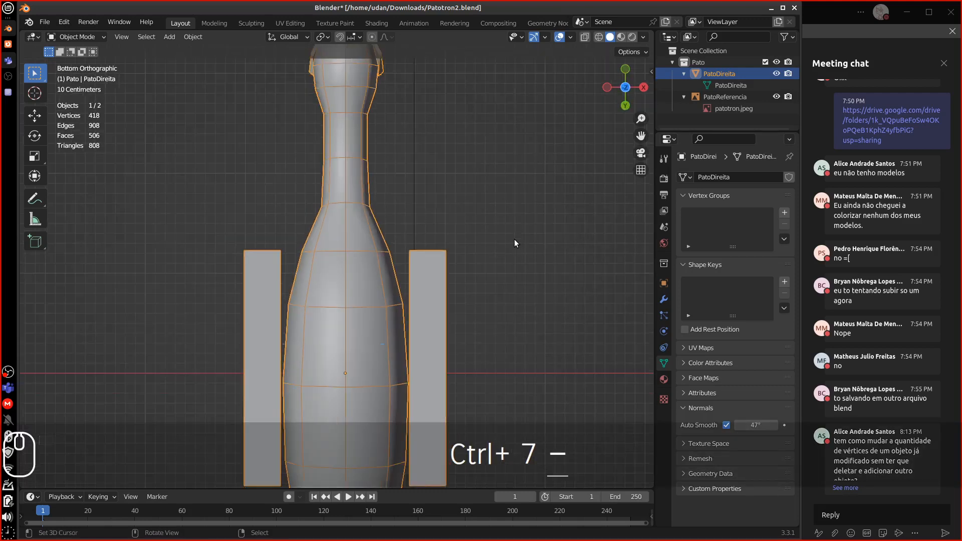
{"action": "key", "text": "KP_Subtract"}
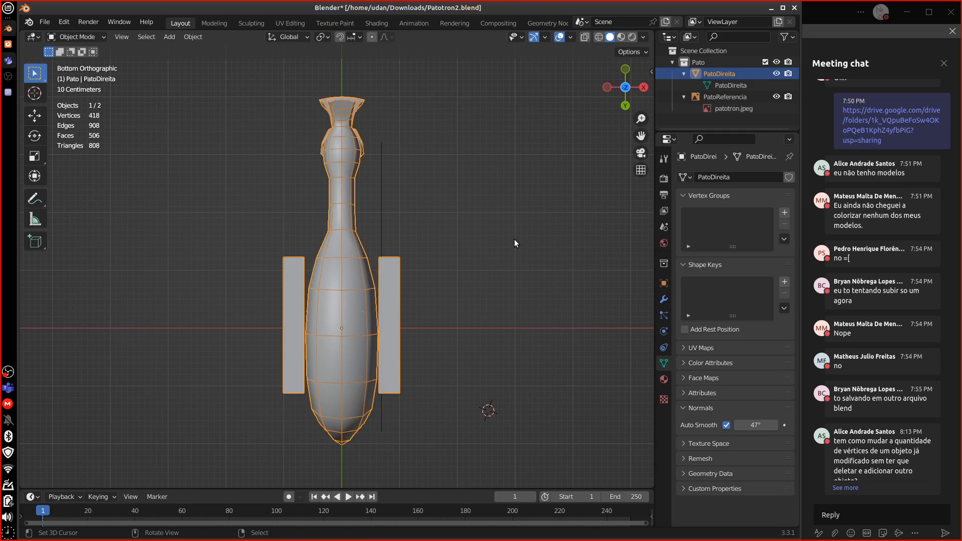
{"action": "middle_click_drag", "start_coordinate": [284, 212], "coordinate": [368, 309]}
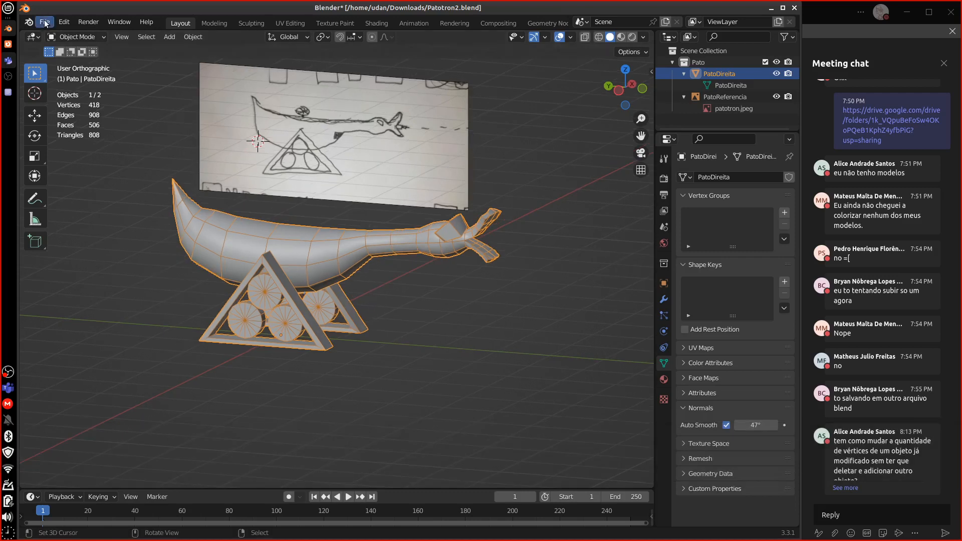
Open the recent file Patotron.blend without saving the changes to Patotron2.blend.
{"action": "left_click", "coordinate": [44, 22]}
{"action": "mouse_move", "coordinate": [64, 59]}
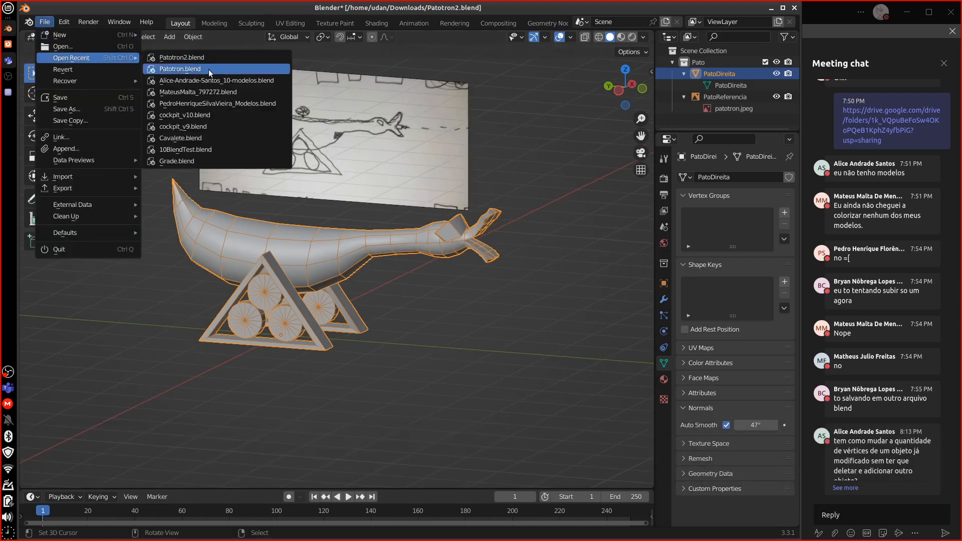
{"action": "left_click", "coordinate": [209, 69]}
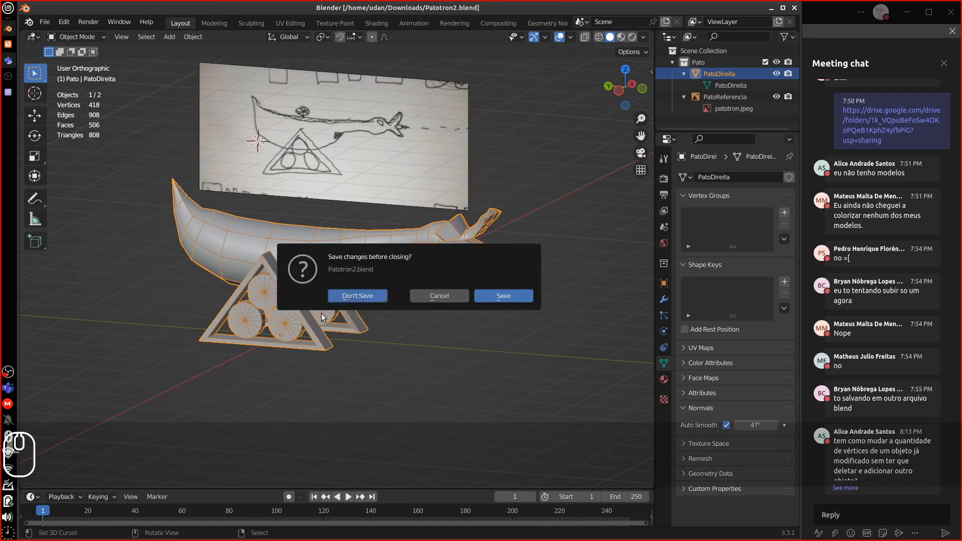
{"action": "left_click", "coordinate": [341, 296]}
Select the PATO mesh and examine its topology in Edit Mode, ending back in Object Mode.
{"action": "middle_click_drag", "start_coordinate": [224, 291], "coordinate": [248, 270]}
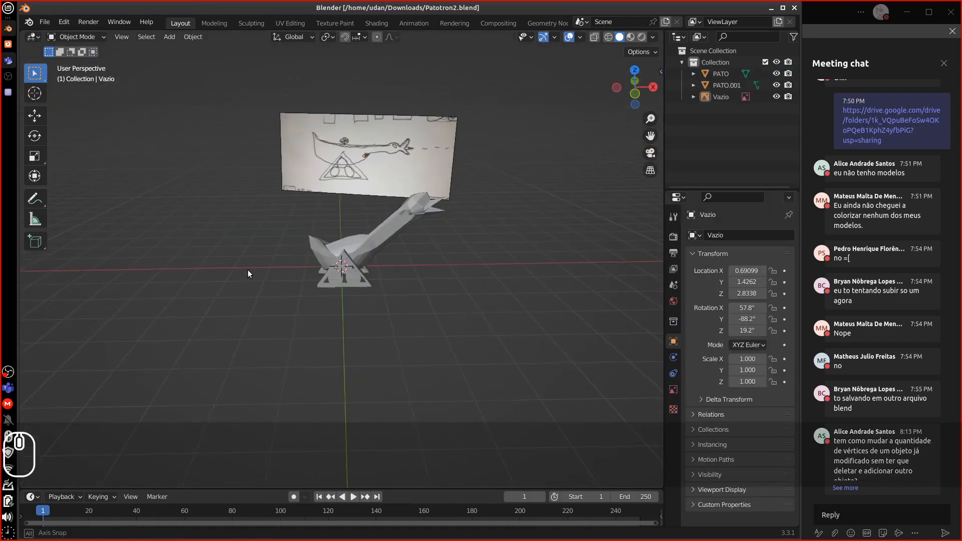
{"action": "scroll", "coordinate": [371, 260], "scroll_direction": "up", "scroll_amount": 6}
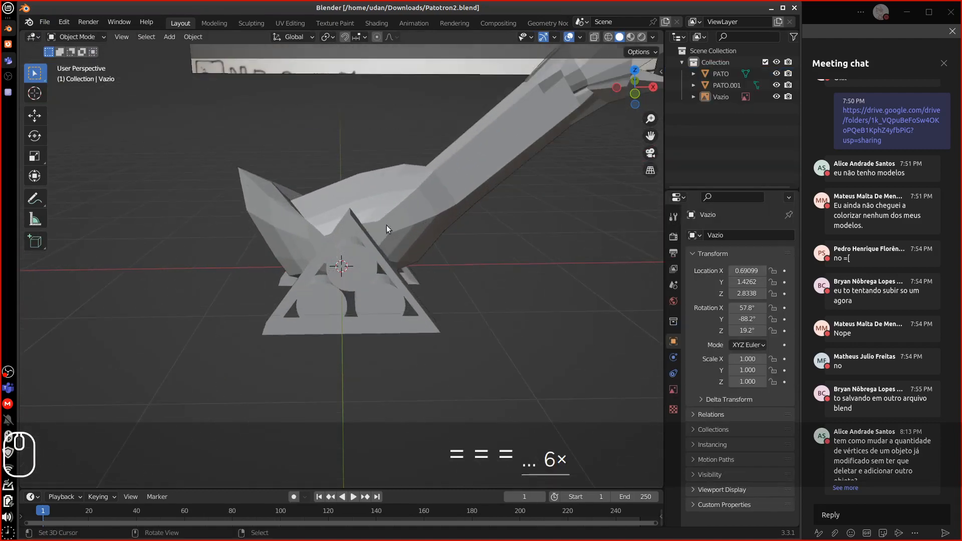
{"action": "middle_click_drag", "start_coordinate": [410, 208], "coordinate": [308, 261]}
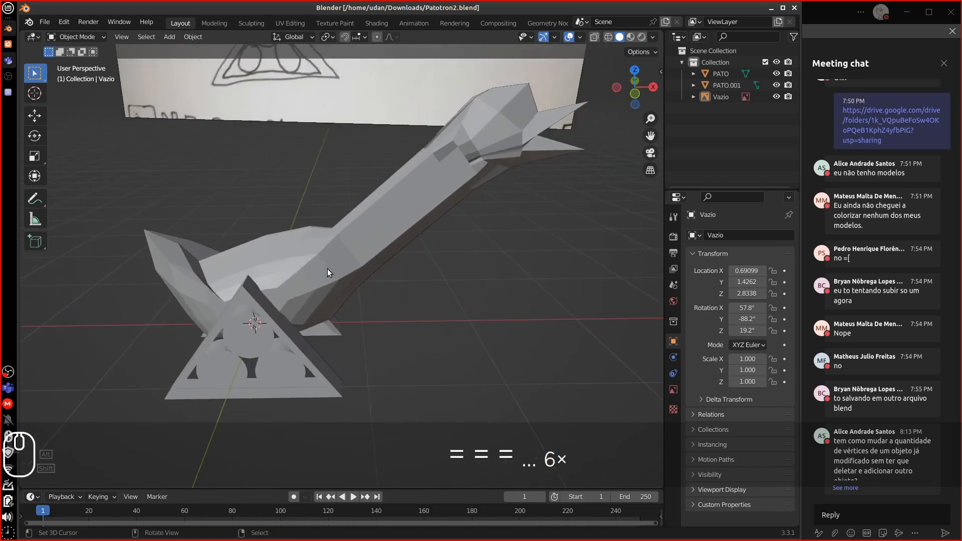
{"action": "key", "text": "Tab"}
{"action": "left_click", "coordinate": [302, 267]}
{"action": "key", "text": "Tab"}
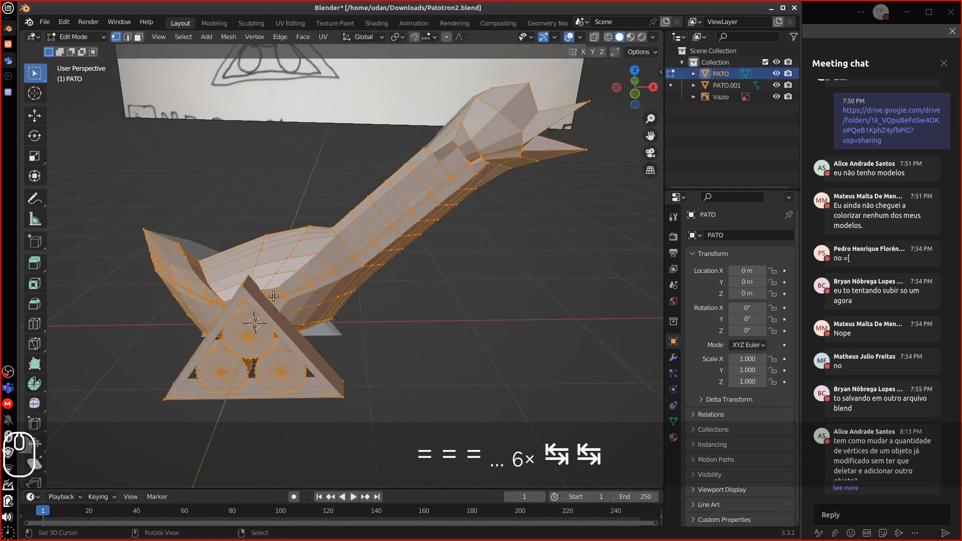
{"action": "key", "text": "Tab"}
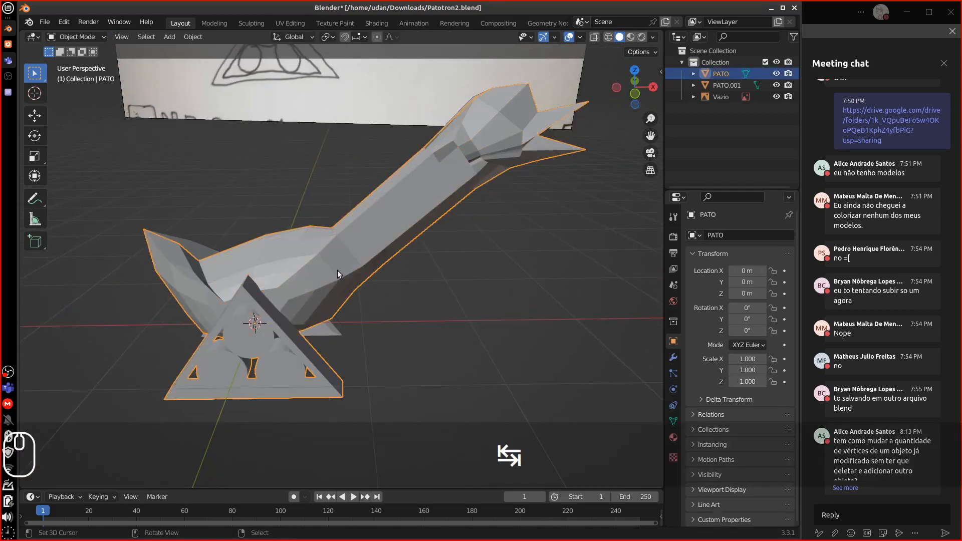
{"action": "middle_click_drag", "start_coordinate": [372, 255], "coordinate": [316, 278], "text": "shift"}
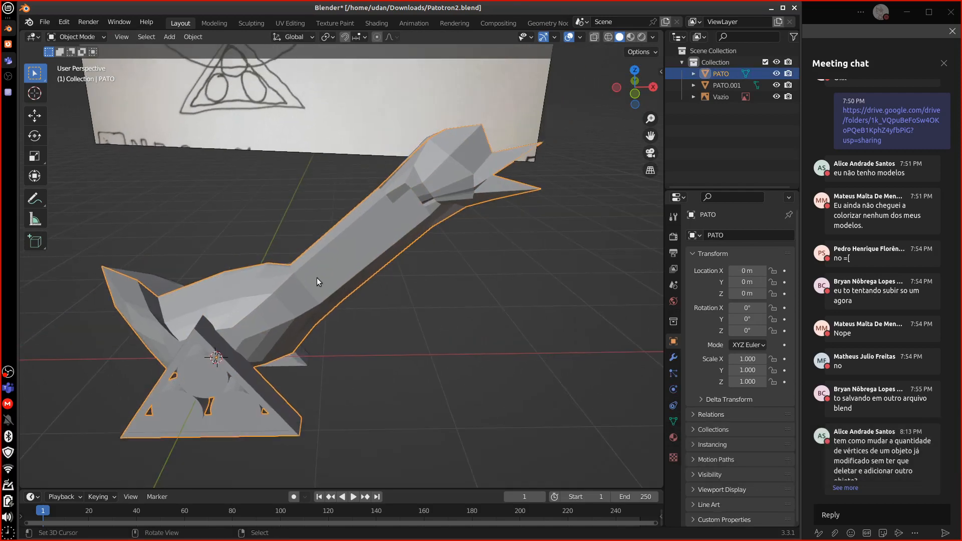
Switch to front orthographic view and apply Shade Smooth to the PATO mesh.
{"action": "key", "text": "1"}
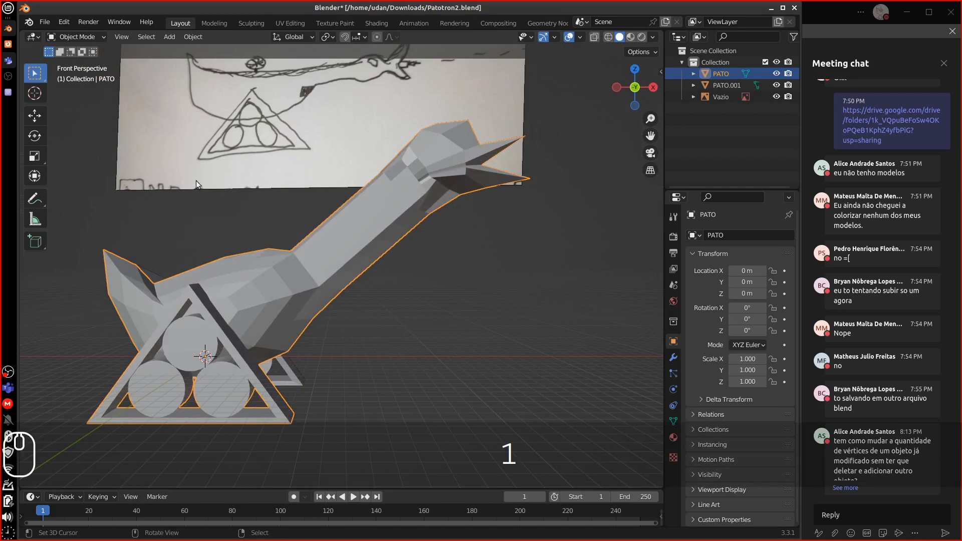
{"action": "key", "text": "5"}
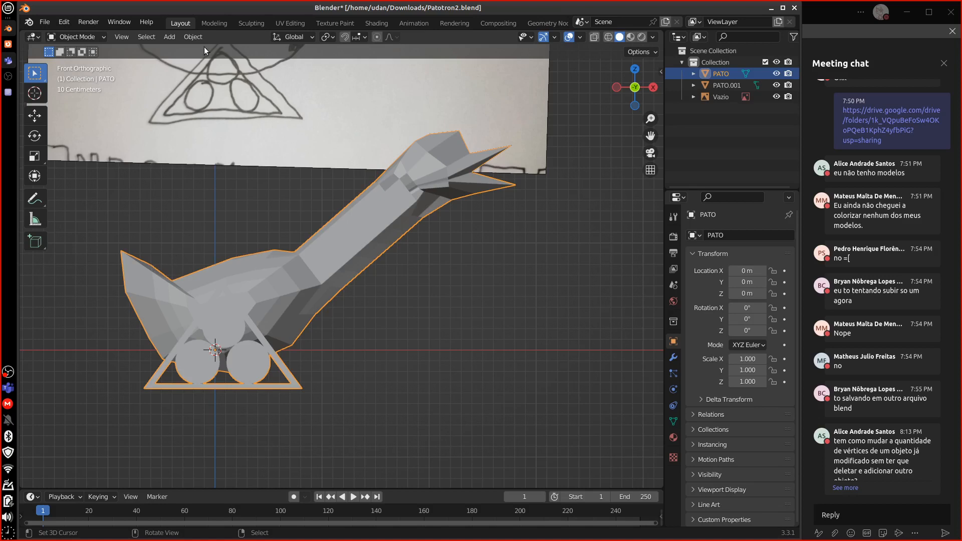
{"action": "left_click", "coordinate": [193, 37]}
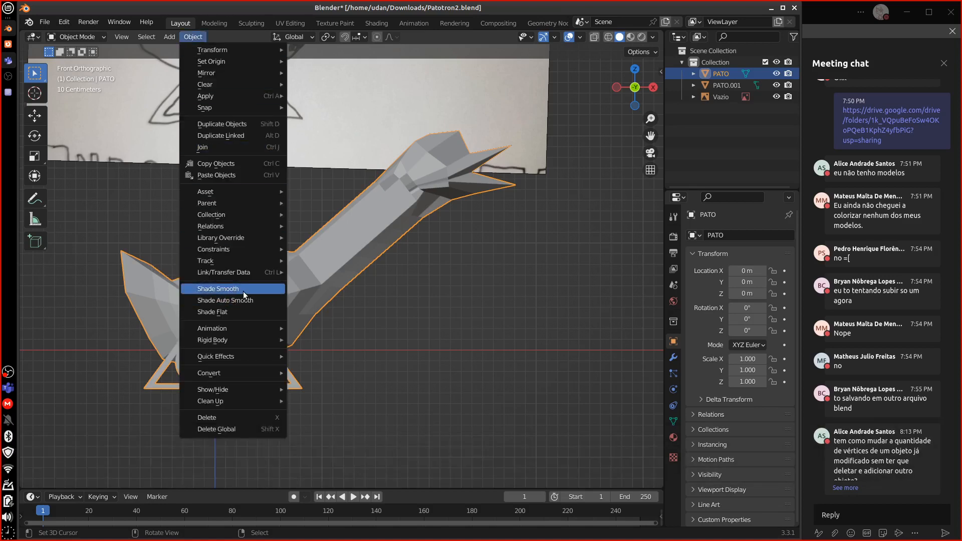
{"action": "left_click", "coordinate": [243, 290]}
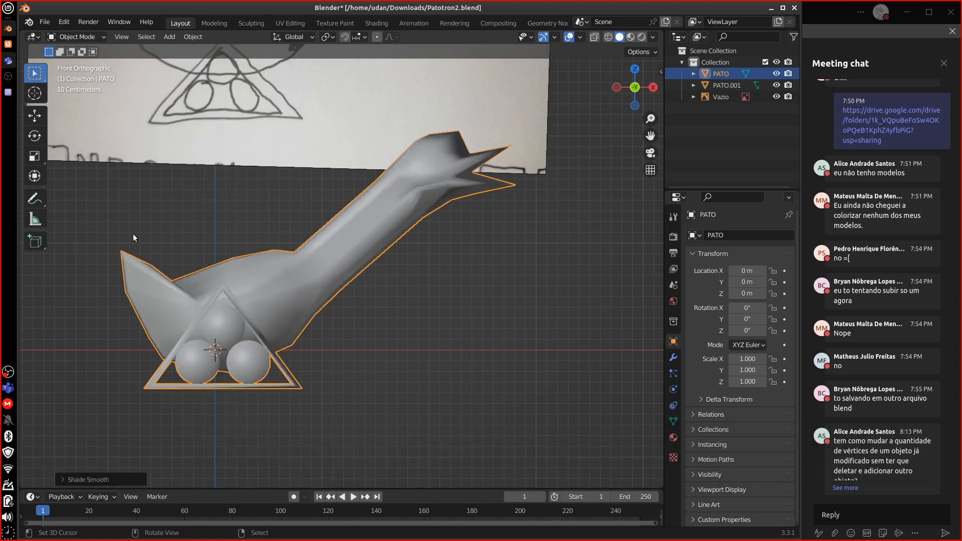
Annotate the duck with guide strokes along its back, neck and head, across the neck and over the upper beak.
{"action": "key", "text": "d"}
{"action": "mouse_move", "coordinate": [131, 252]}
{"action": "left_mouse_down"}
{"action": "mouse_move", "coordinate": [175, 279]}
{"action": "mouse_move", "coordinate": [261, 246]}
{"action": "mouse_move", "coordinate": [285, 251]}
{"action": "mouse_move", "coordinate": [343, 186]}
{"action": "left_mouse_up"}
{"action": "mouse_move", "coordinate": [404, 160]}
{"action": "left_mouse_down"}
{"action": "mouse_move", "coordinate": [308, 236]}
{"action": "mouse_move", "coordinate": [429, 134]}
{"action": "left_mouse_up"}
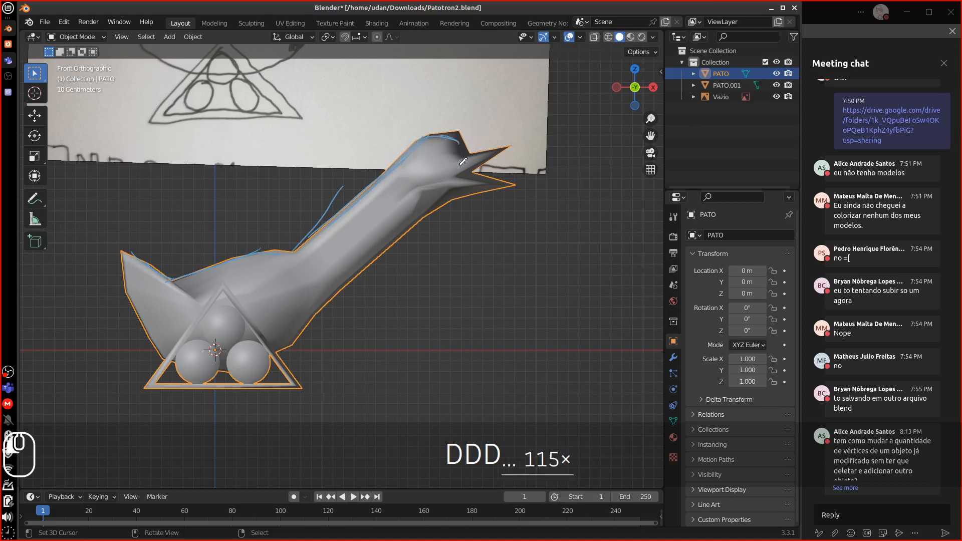
{"action": "left_click_drag", "start_coordinate": [463, 161], "coordinate": [453, 136]}
{"action": "left_click_drag", "start_coordinate": [299, 248], "coordinate": [318, 308]}
{"action": "left_click_drag", "start_coordinate": [388, 173], "coordinate": [427, 213]}
{"action": "left_click_drag", "start_coordinate": [341, 208], "coordinate": [381, 258]}
{"action": "mouse_move", "coordinate": [460, 142]}
{"action": "left_mouse_down"}
{"action": "mouse_move", "coordinate": [464, 177]}
{"action": "mouse_move", "coordinate": [474, 153]}
{"action": "mouse_move", "coordinate": [502, 139]}
{"action": "left_mouse_up"}
{"action": "left_click_drag", "start_coordinate": [496, 141], "coordinate": [499, 156]}
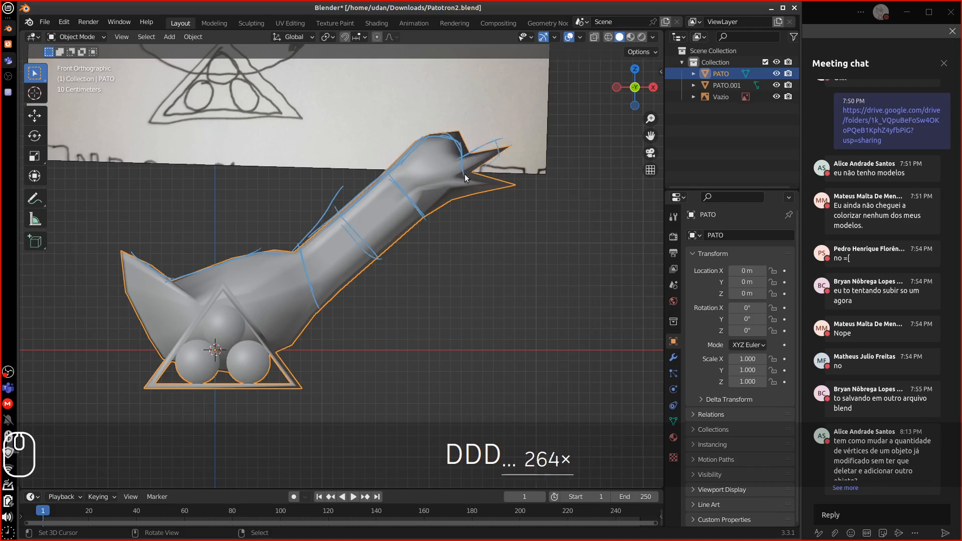
Annotate cross-section strokes over the body and tail, with lengthwise strokes along the belly, neck underside and mid-body.
{"action": "left_click_drag", "start_coordinate": [225, 255], "coordinate": [235, 345]}
{"action": "left_click_drag", "start_coordinate": [256, 251], "coordinate": [275, 341]}
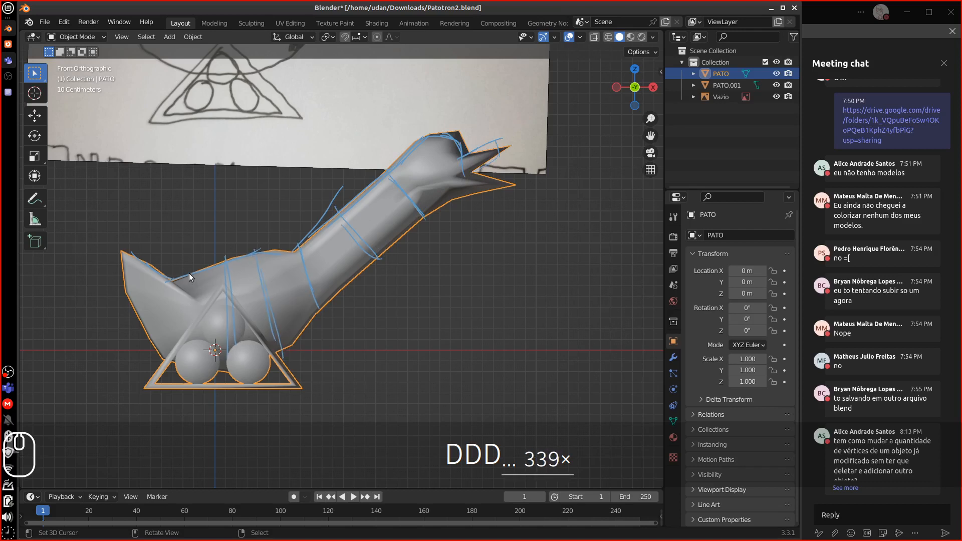
{"action": "left_click_drag", "start_coordinate": [183, 272], "coordinate": [157, 364]}
{"action": "mouse_move", "coordinate": [160, 264]}
{"action": "left_mouse_down"}
{"action": "mouse_move", "coordinate": [128, 314]}
{"action": "mouse_move", "coordinate": [202, 358]}
{"action": "mouse_move", "coordinate": [260, 352]}
{"action": "left_mouse_up"}
{"action": "mouse_move", "coordinate": [162, 346]}
{"action": "left_mouse_down"}
{"action": "mouse_move", "coordinate": [263, 348]}
{"action": "mouse_move", "coordinate": [339, 317]}
{"action": "left_mouse_up"}
{"action": "left_click_drag", "start_coordinate": [360, 263], "coordinate": [285, 347]}
{"action": "left_click_drag", "start_coordinate": [325, 308], "coordinate": [423, 200]}
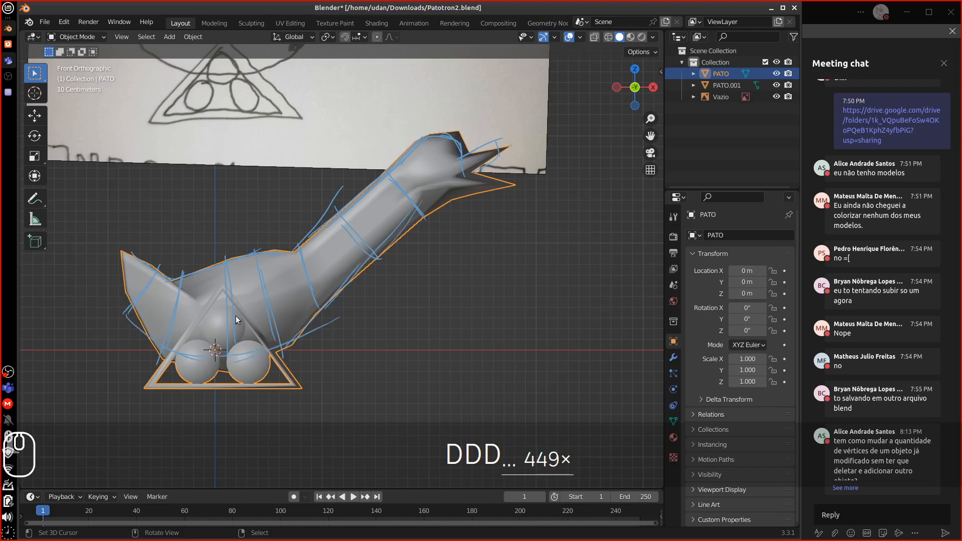
{"action": "left_click_drag", "start_coordinate": [146, 301], "coordinate": [261, 306]}
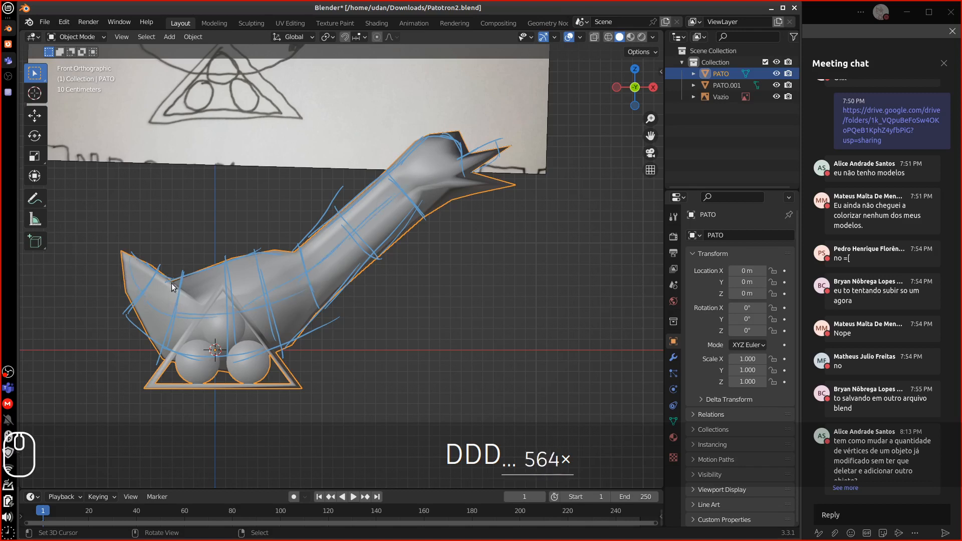
{"action": "left_click_drag", "start_coordinate": [171, 280], "coordinate": [140, 332]}
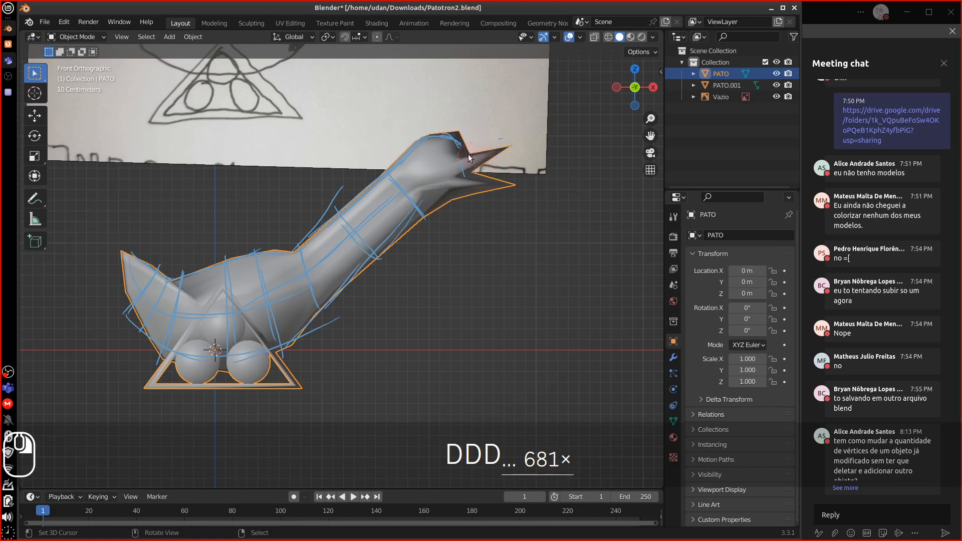
Sketch topology guide strokes around the head and open beak, and erase the annotations from the duck.
{"action": "left_click_drag", "start_coordinate": [477, 155], "coordinate": [480, 168]}
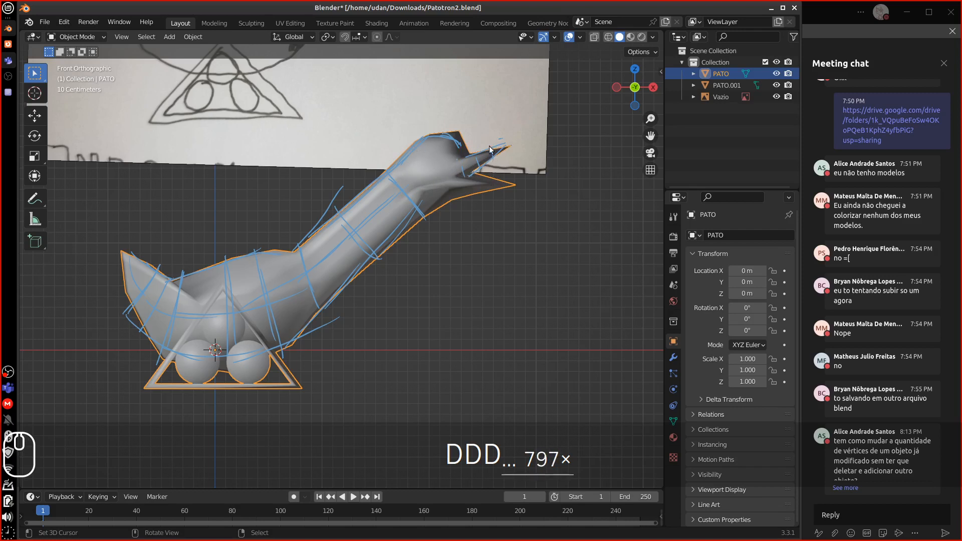
{"action": "mouse_move", "coordinate": [488, 150]}
{"action": "right_mouse_down"}
{"action": "mouse_move", "coordinate": [504, 160]}
{"action": "mouse_move", "coordinate": [490, 158]}
{"action": "right_mouse_up"}
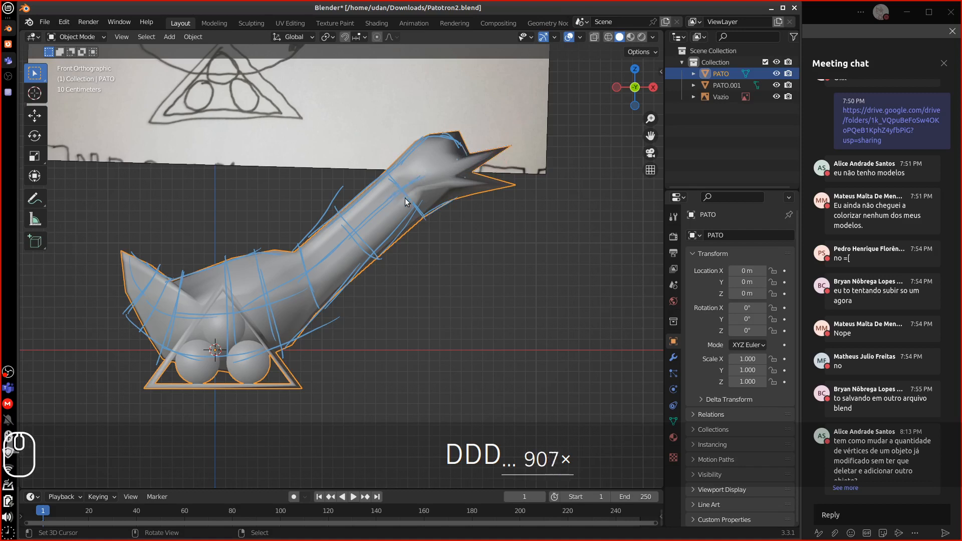
{"action": "left_click_drag", "start_coordinate": [423, 186], "coordinate": [452, 169]}
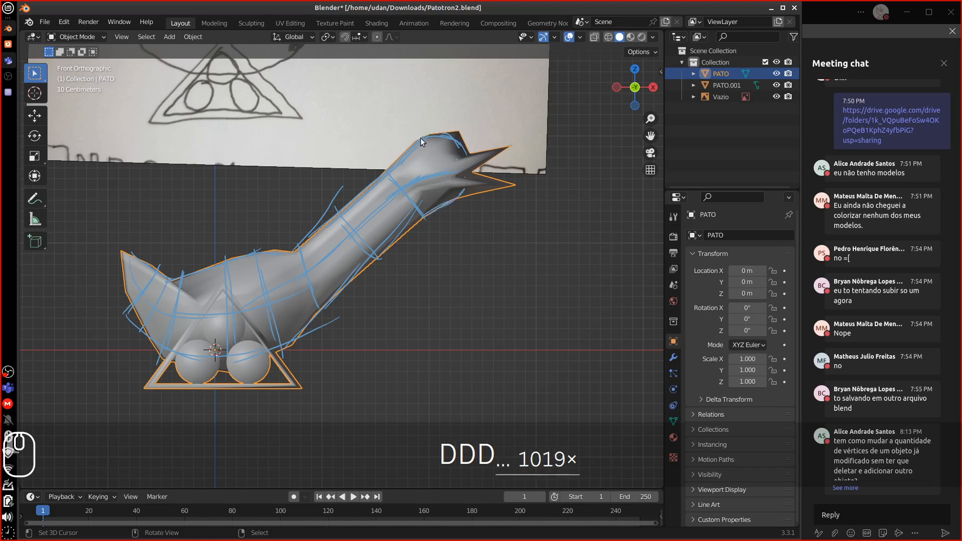
{"action": "mouse_move", "coordinate": [423, 138]}
{"action": "left_mouse_down"}
{"action": "mouse_move", "coordinate": [433, 208]}
{"action": "mouse_move", "coordinate": [441, 202]}
{"action": "left_mouse_up"}
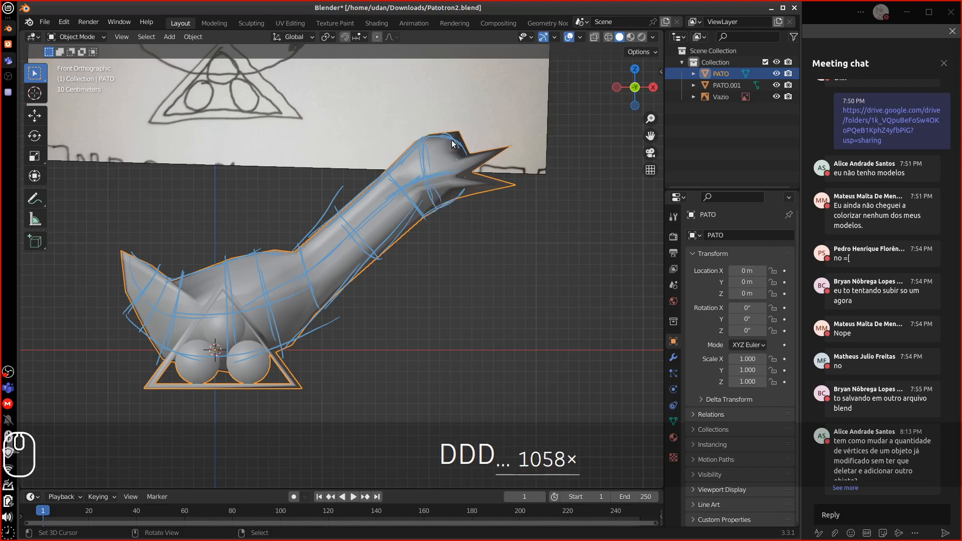
{"action": "left_click_drag", "start_coordinate": [450, 137], "coordinate": [465, 169]}
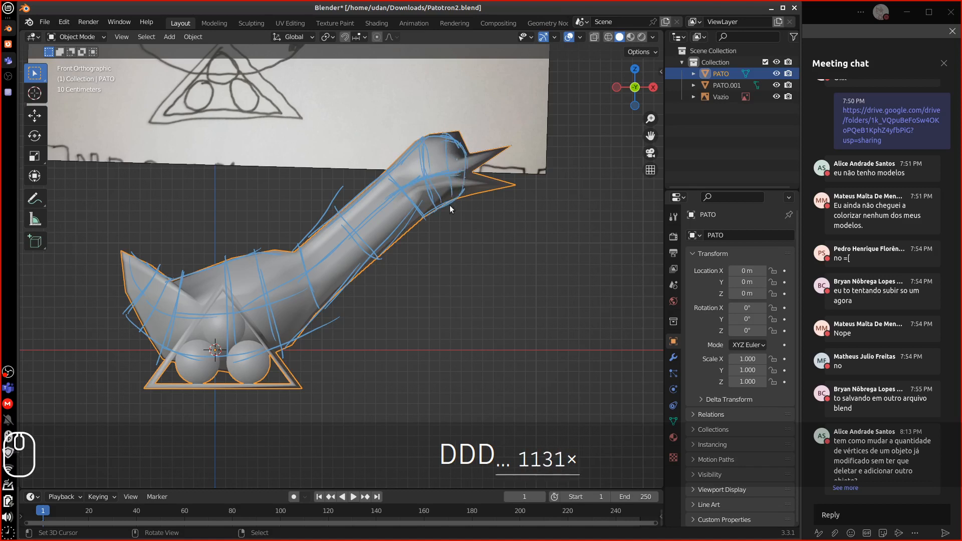
{"action": "left_click_drag", "start_coordinate": [465, 166], "coordinate": [486, 144]}
{"action": "left_click_drag", "start_coordinate": [488, 139], "coordinate": [507, 148]}
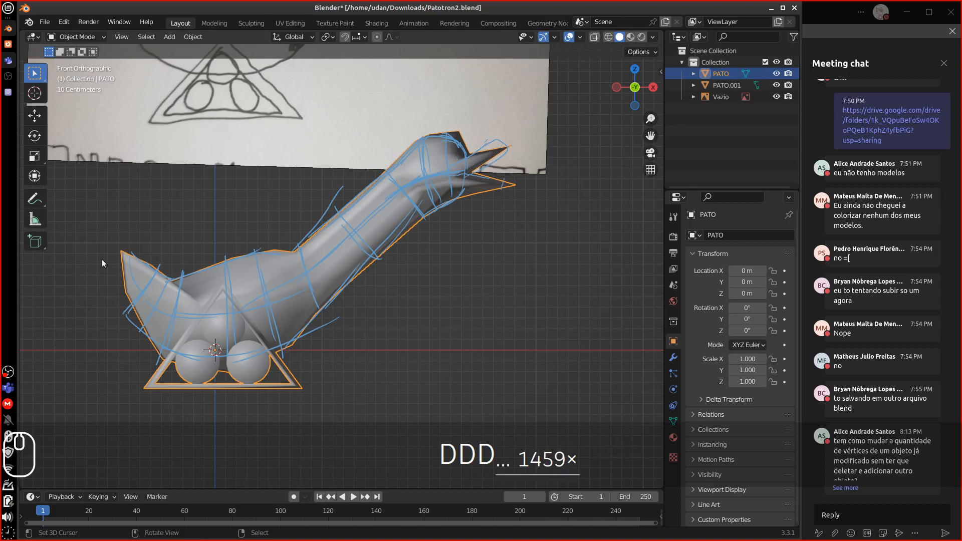
{"action": "mouse_move", "coordinate": [423, 144]}
{"action": "right_mouse_down"}
{"action": "mouse_move", "coordinate": [422, 166]}
{"action": "mouse_move", "coordinate": [452, 198]}
{"action": "mouse_move", "coordinate": [215, 288]}
{"action": "mouse_move", "coordinate": [175, 278]}
{"action": "mouse_move", "coordinate": [270, 342]}
{"action": "mouse_move", "coordinate": [292, 344]}
{"action": "mouse_move", "coordinate": [326, 233]}
{"action": "mouse_move", "coordinate": [151, 350]}
{"action": "mouse_move", "coordinate": [223, 380]}
{"action": "mouse_move", "coordinate": [203, 377]}
{"action": "right_mouse_up"}
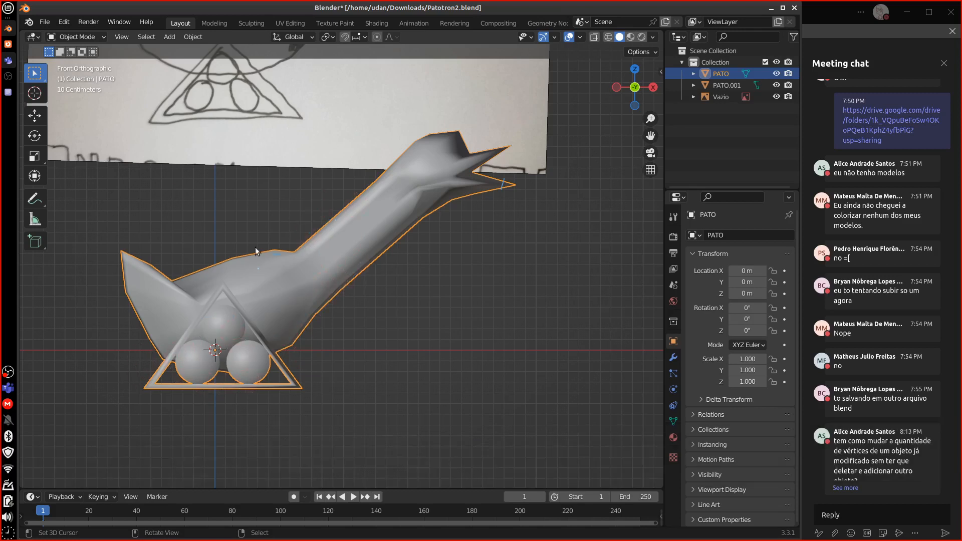
Annotate the neck in the reference drawing with a small circle followed by connected wedge-shaped outlines.
{"action": "left_click_drag", "start_coordinate": [279, 185], "coordinate": [290, 362], "text": "alt+shift"}
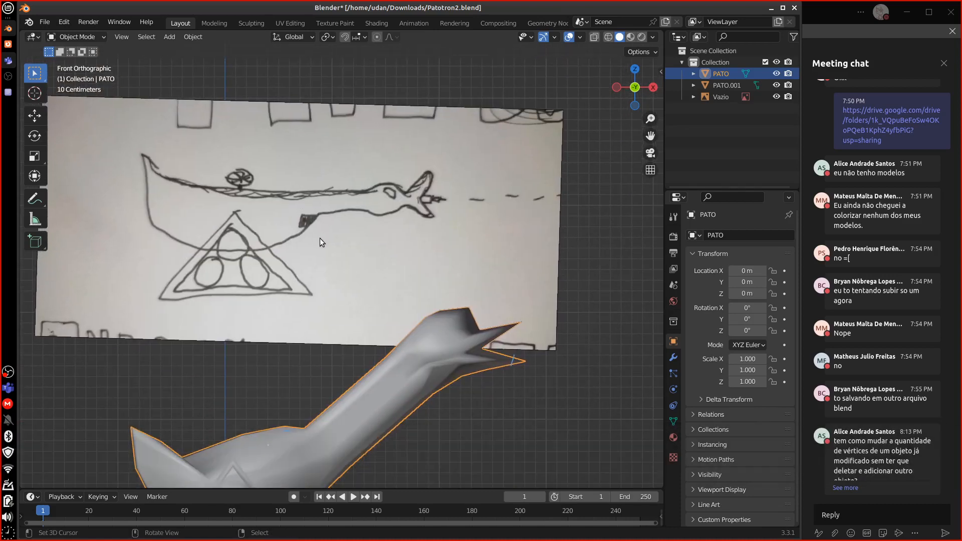
{"action": "key", "text": "d"}
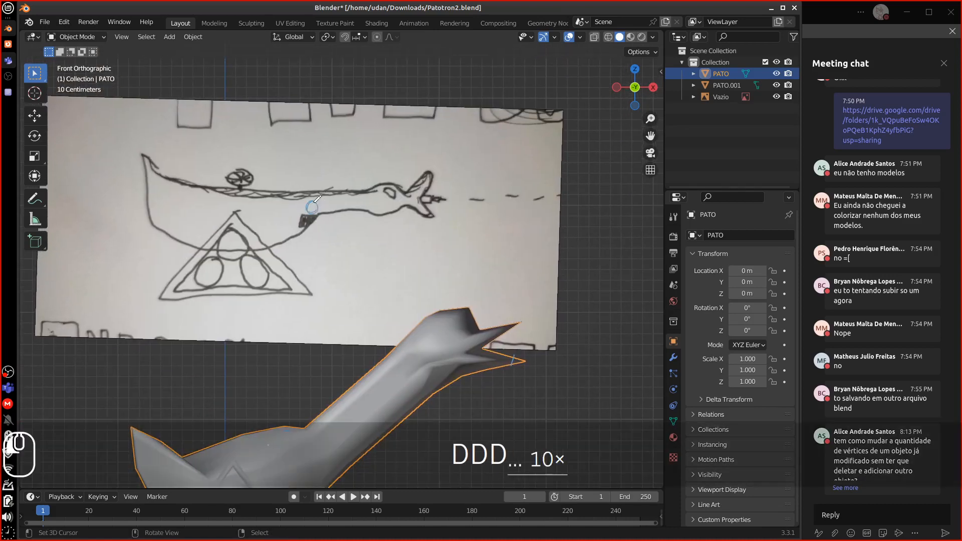
{"action": "left_click_drag", "start_coordinate": [314, 203], "coordinate": [316, 204]}
{"action": "mouse_move", "coordinate": [320, 199]}
{"action": "left_mouse_down"}
{"action": "mouse_move", "coordinate": [317, 216]}
{"action": "mouse_move", "coordinate": [348, 205]}
{"action": "left_mouse_up"}
{"action": "mouse_move", "coordinate": [345, 204]}
{"action": "left_mouse_down"}
{"action": "mouse_move", "coordinate": [318, 215]}
{"action": "mouse_move", "coordinate": [348, 201]}
{"action": "mouse_move", "coordinate": [350, 213]}
{"action": "left_mouse_up"}
{"action": "left_click_drag", "start_coordinate": [352, 193], "coordinate": [371, 197]}
{"action": "left_click_drag", "start_coordinate": [372, 197], "coordinate": [353, 213]}
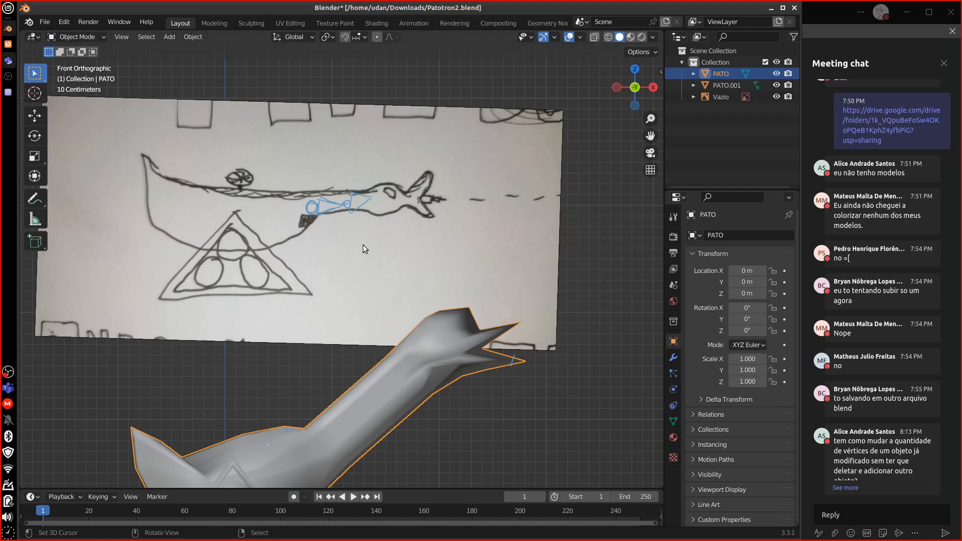
Check the Teams meeting window, return to Blender and open the screen recorder's tray options.
{"action": "left_click", "coordinate": [808, 10]}
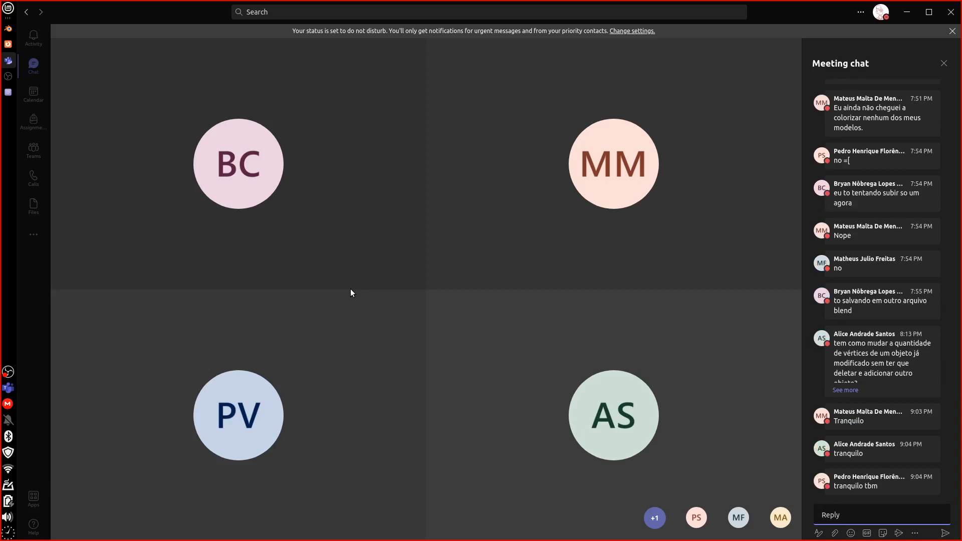
{"action": "left_click", "coordinate": [8, 29]}
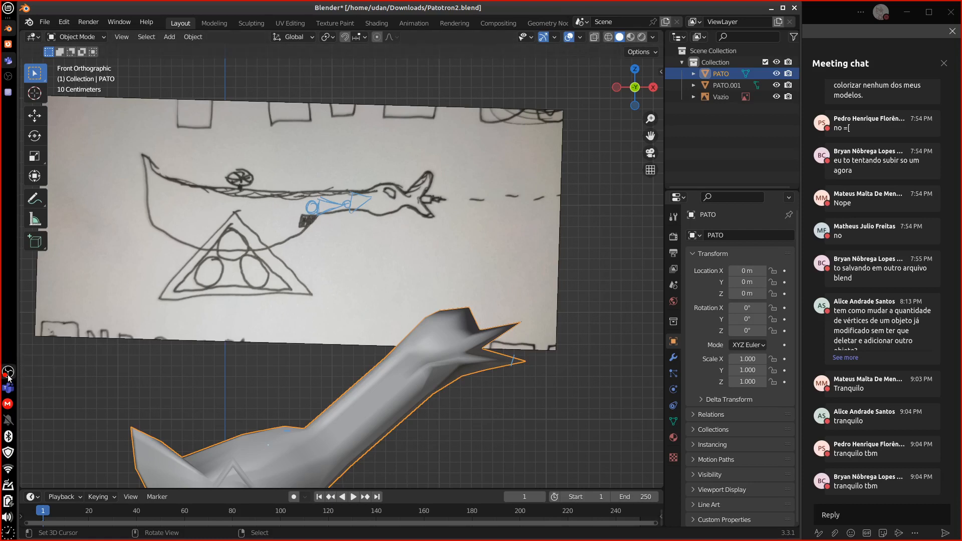
{"action": "right_click", "coordinate": [8, 373]}
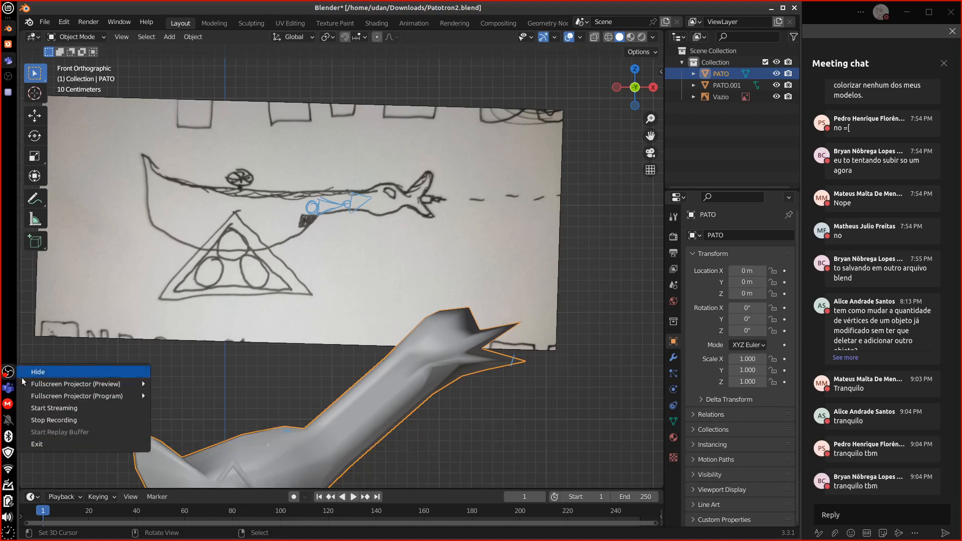